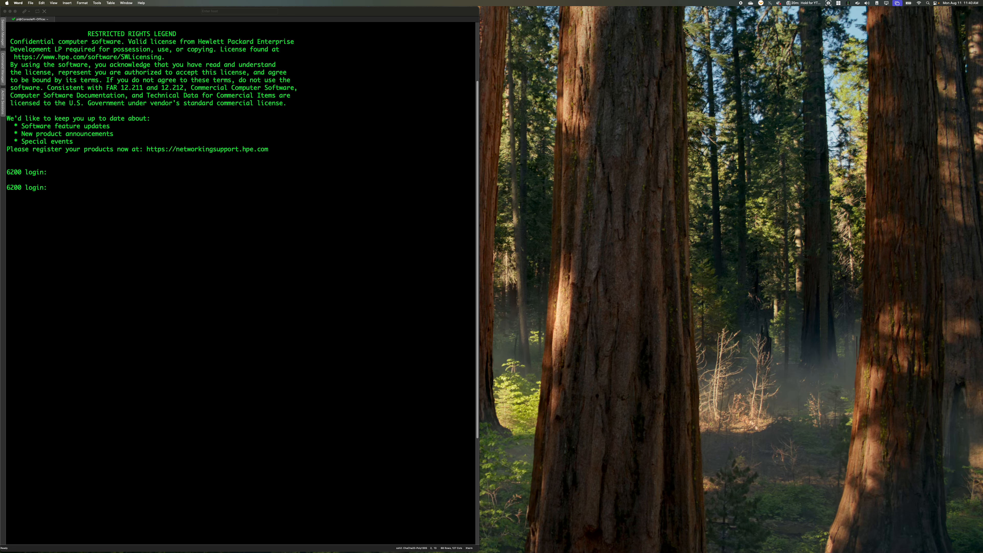
Clear the ClearPass browser window away so the switch details note sits beside the terminal, and return to the SecureCRT session
key("super+Tab")
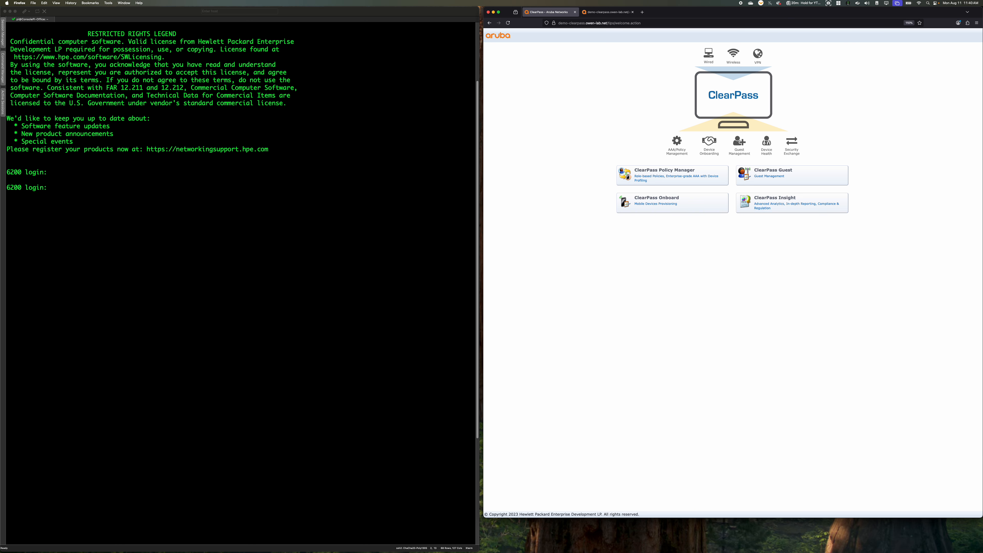
left_click_drag(639, 1, 585, 126)
left_click(494, 12)
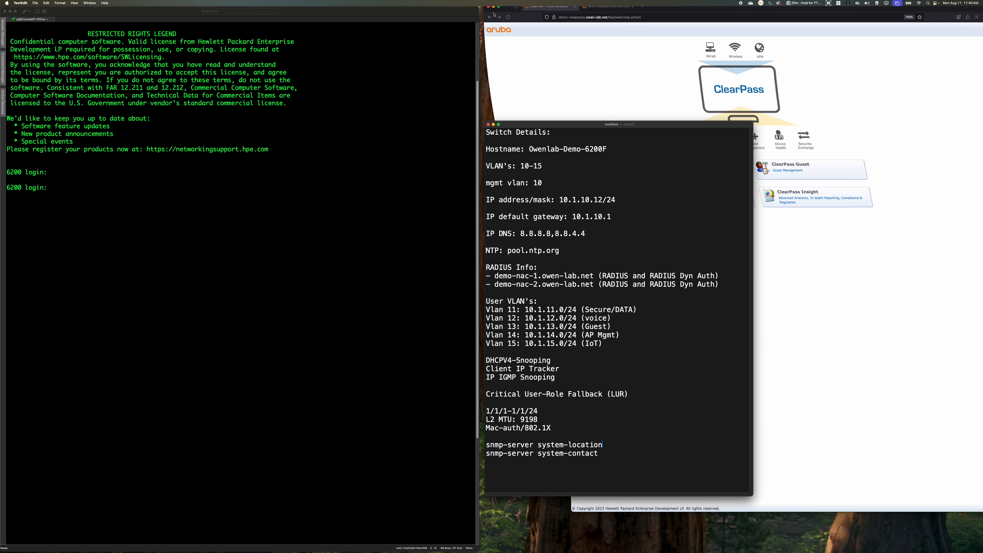
left_click(296, 220)
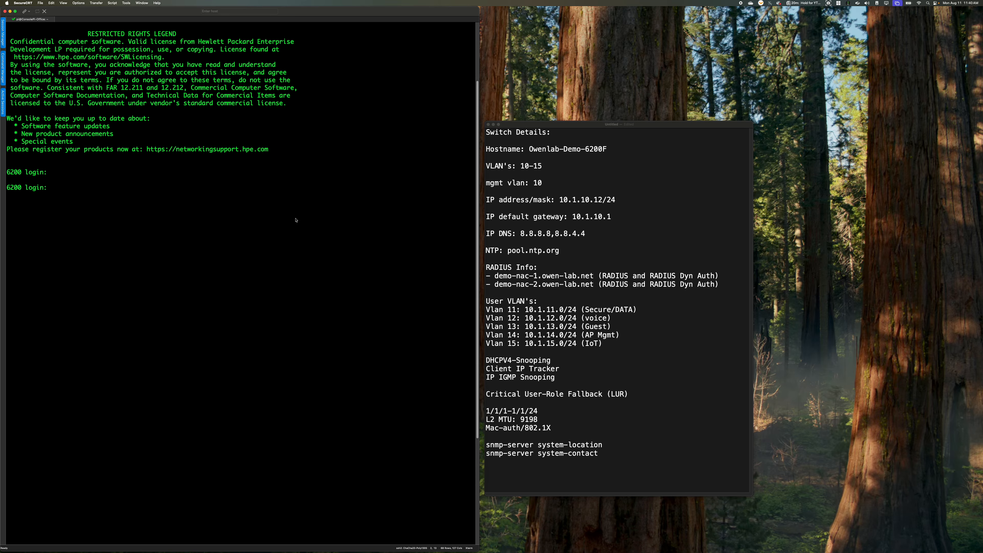
Clear the terminal screen and log in to the 6200 switch with the admin account
key("ctrl+l")
type("a")
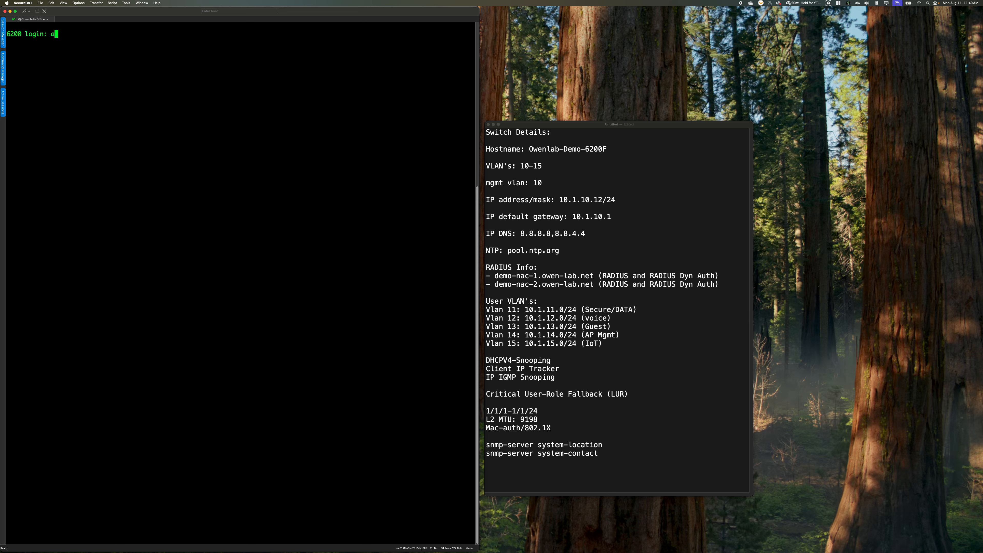
type("dmin")
key("Return")
key("Return")
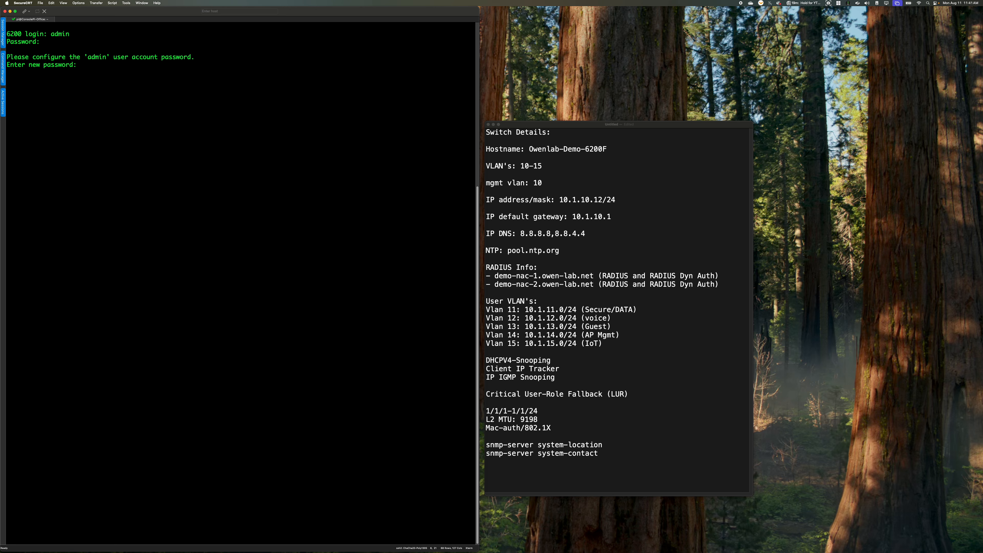
Enter and confirm a new password for the switch's admin user account
type("*****")
key("Return")
type("*****")
key("Return")
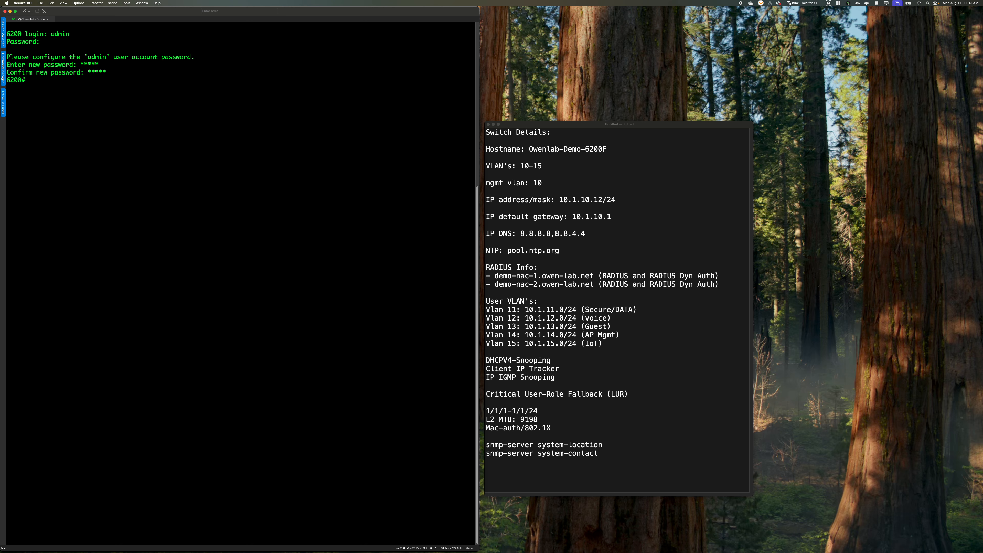
Enter configuration mode and set the switch hostname to Owenlab-Demo-6200F
type("conf t")
key("Return")
type("hostname Owenlab-")
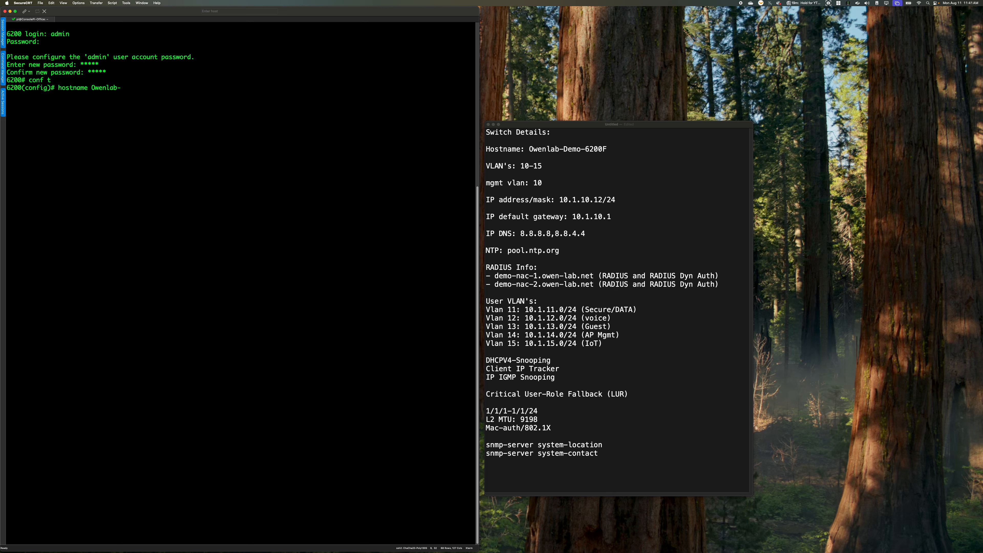
type("Demo-6200F")
key("Return")
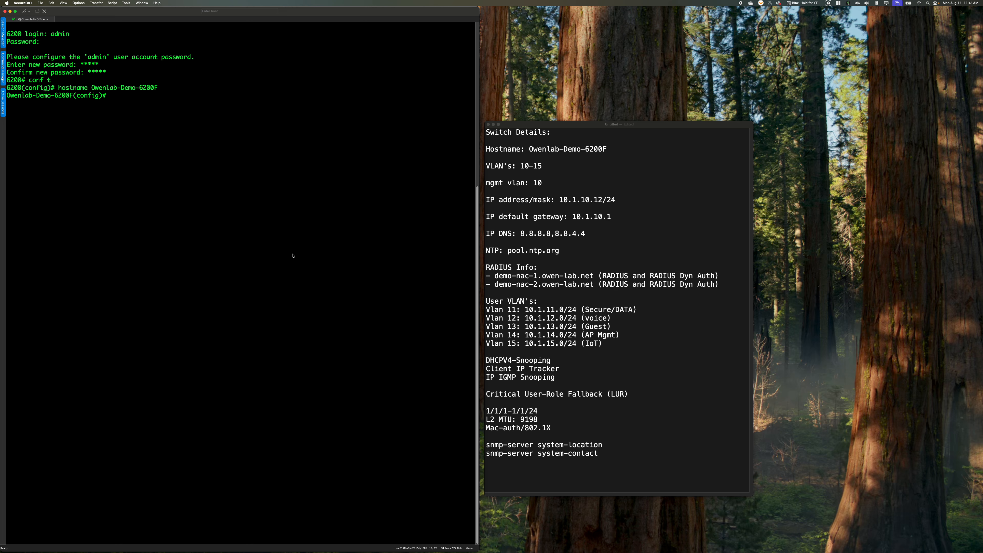
Configure the DNS server addresses 8.8.8.8 and 8.8.4.4 on the switch
type("ip dns ser")
key("Tab")
type("8.8.8.8")
key("Return")
key("Up")
key("BackSpace")
key("BackSpace")
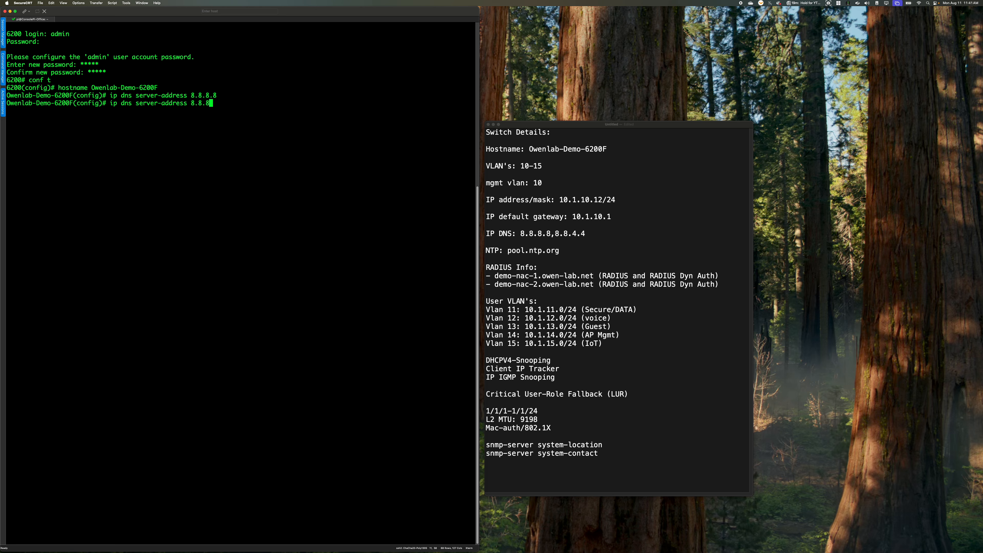
type("4.4")
key("Return")
Set the NTP server to pool.ntp.org and enable NTP on the switch
type("ntp server ")
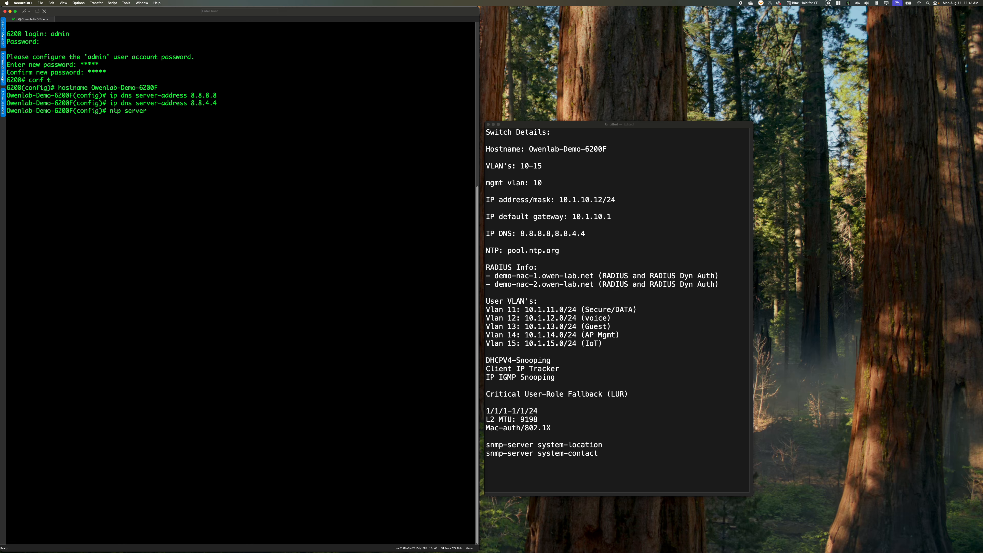
type("pool.ntp.org")
key("Return")
type("ntp enable")
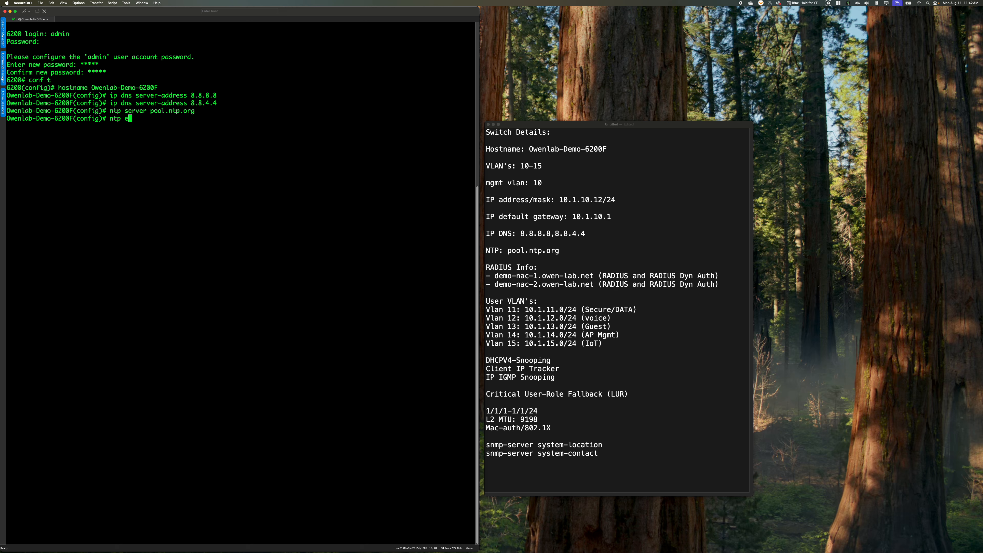
key("Return")
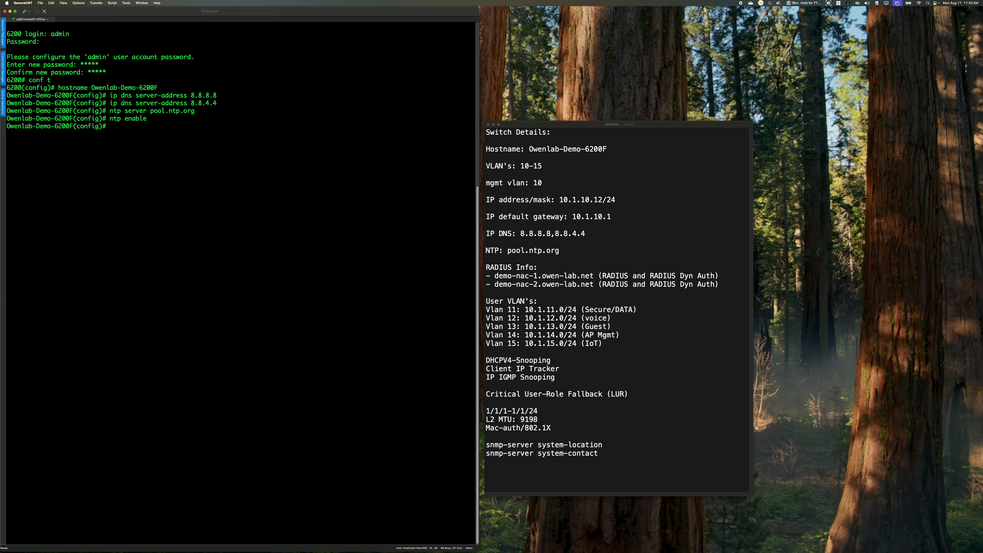
Create VLAN 10 named MGMT and apply client track ip, ip igmp snooping enable and dhcpv4-snooping to it
type("vlan 10")
key("Return")
type("name")
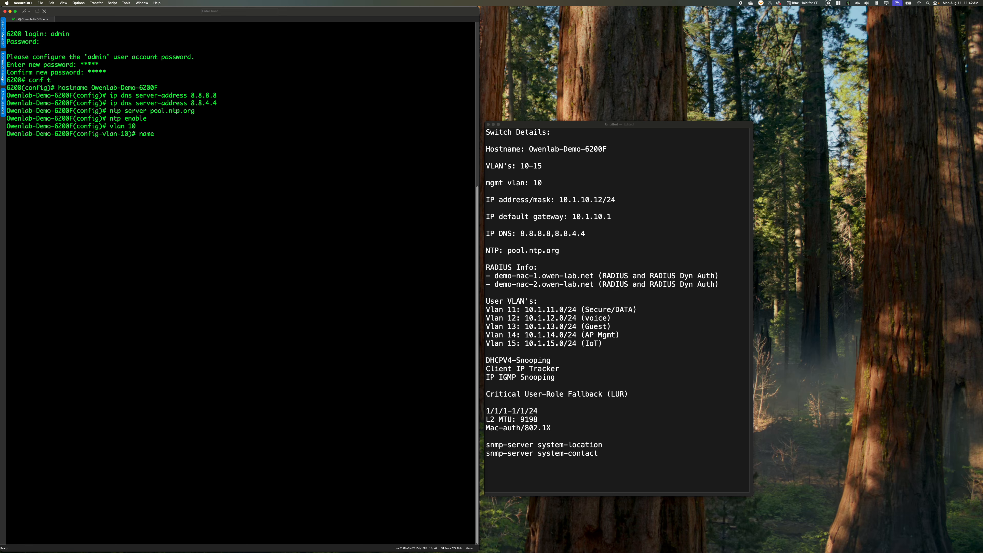
type(" MGMT")
key("Return")
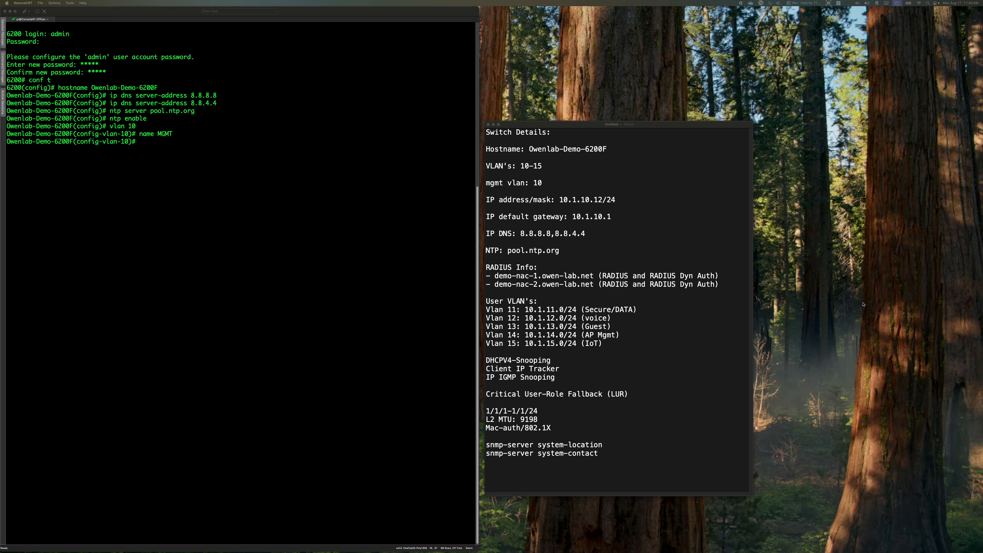
left_click(256, 269)
type("client track ip     dhcpv4-snooping     ip igmp snooping enable")
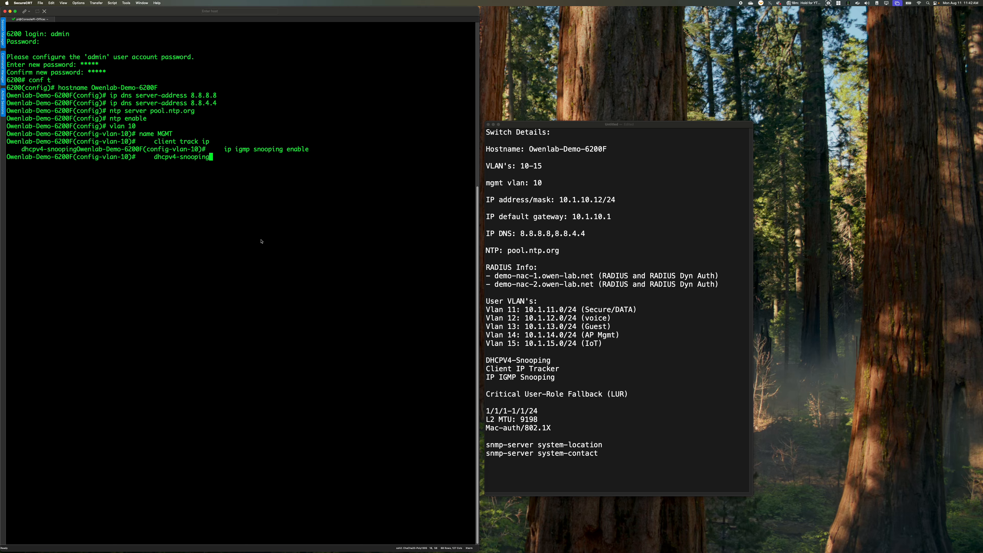
key("Return")
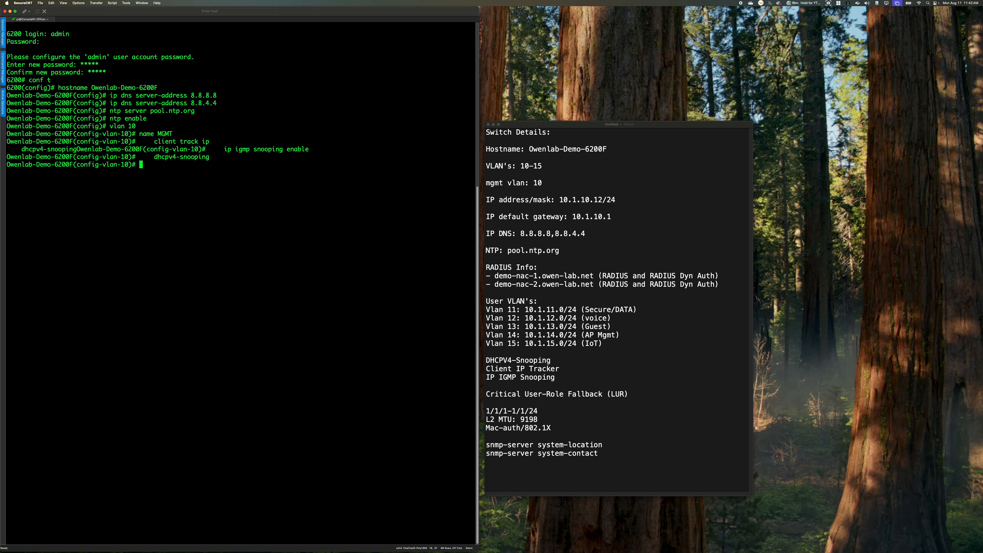
Create VLAN 11 named SECURE with client IP tracking, IGMP snooping and DHCPv4 snooping enabled
type("vlan 11")
key("Return")
type("n")
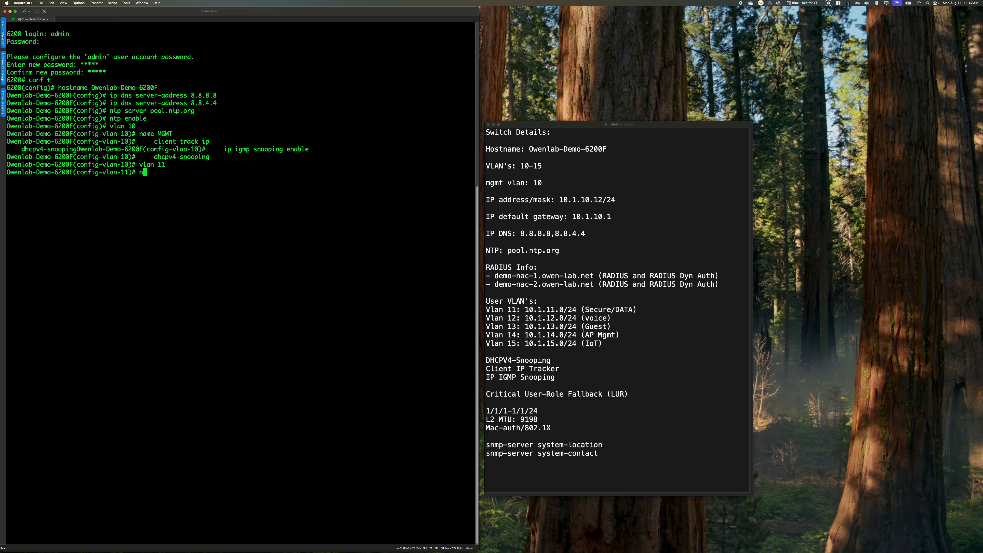
type("ame SECURE")
key("Return")
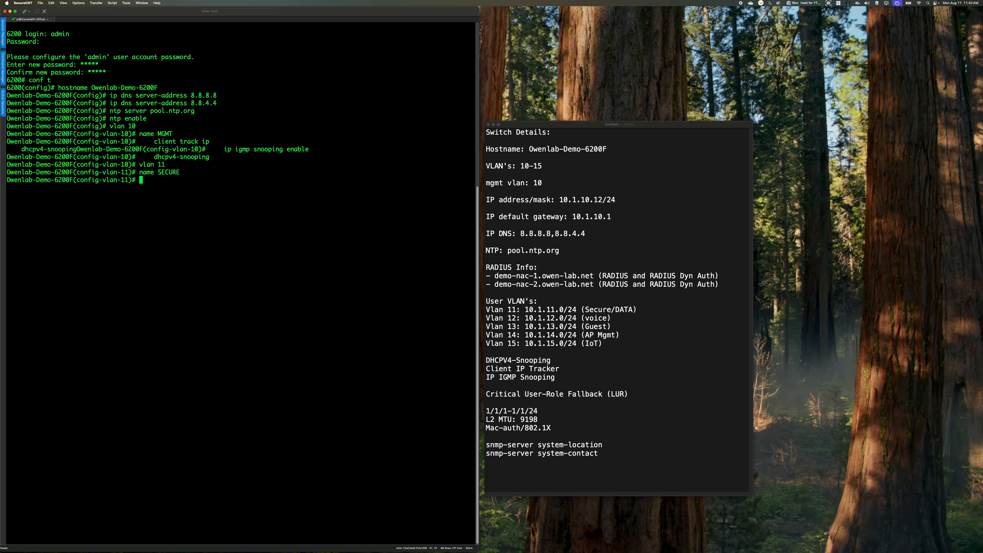
type("client track ip     ip igmp snooping enable     dhcpv4-snooping")
key("Return")
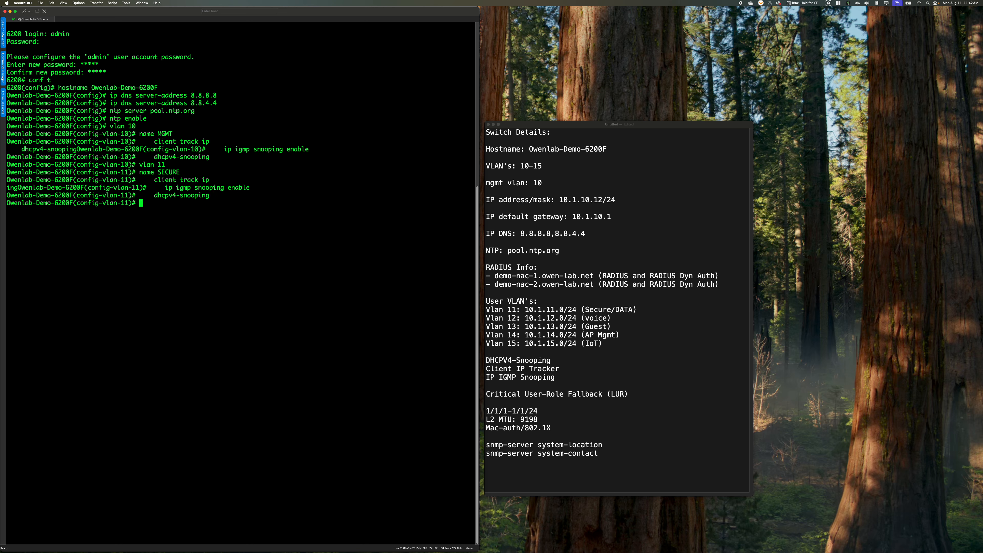
Create VLAN 12 named Voice, mark it as a voice VLAN, and apply client IP tracking, IGMP snooping and DHCPv4 snooping
type("vlan 12")
key("Return")
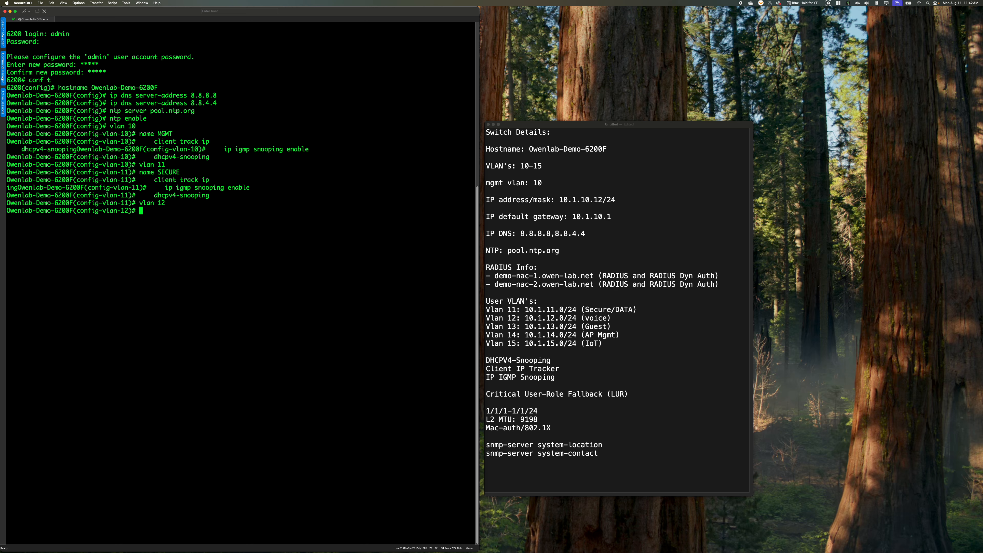
type("name Voice")
key("Return")
type("voice")
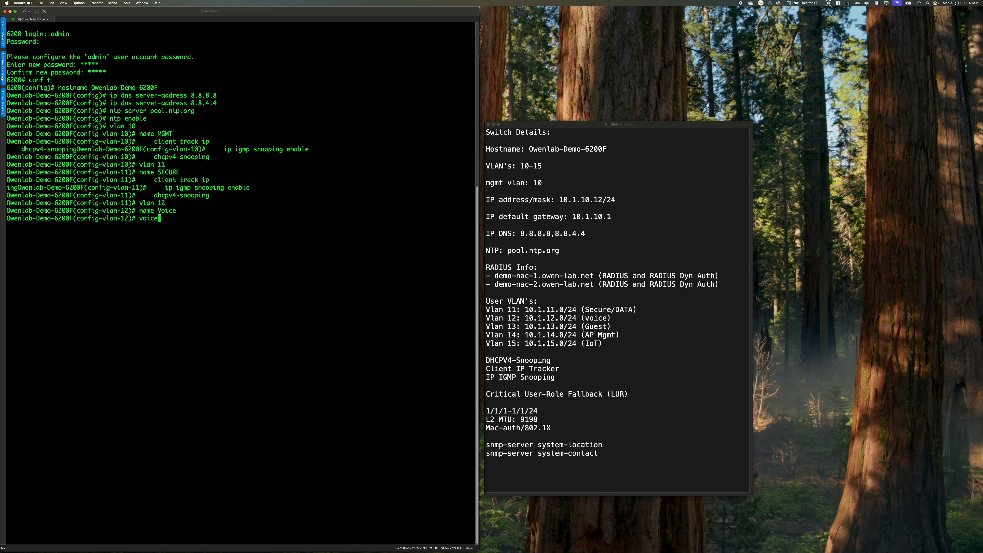
key("Return")
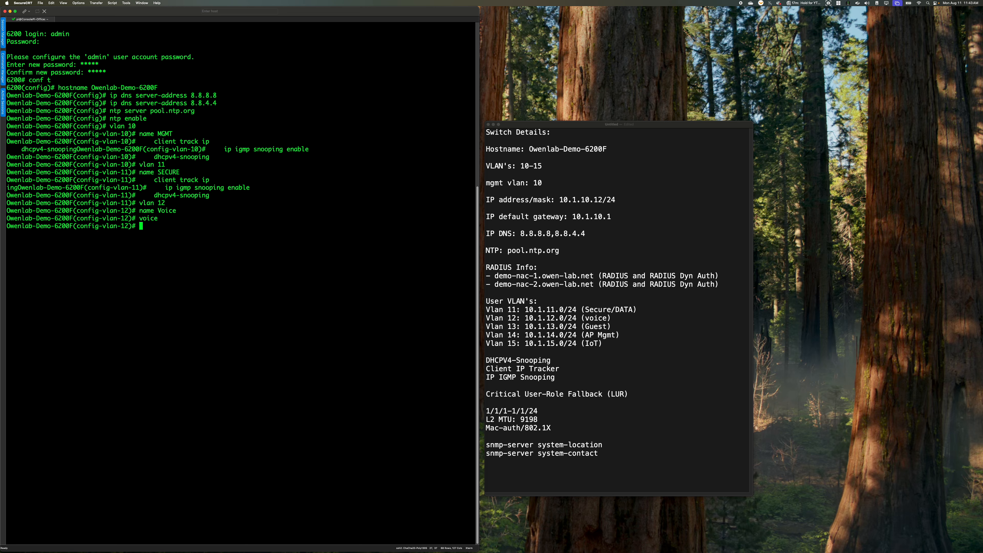
type("client track ip     ip igmp snooping enable     dhcpv4-snooping")
Create VLAN 13 named GUEST with client IP tracking, IGMP snooping and DHCPv4 snooping enabled
type("vlan 13")
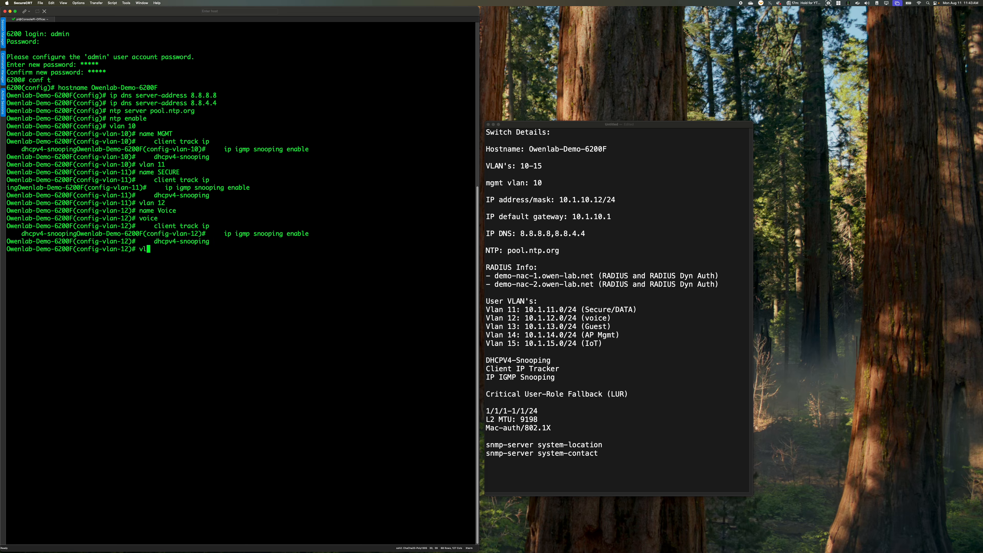
key("Return")
type("name GUEST")
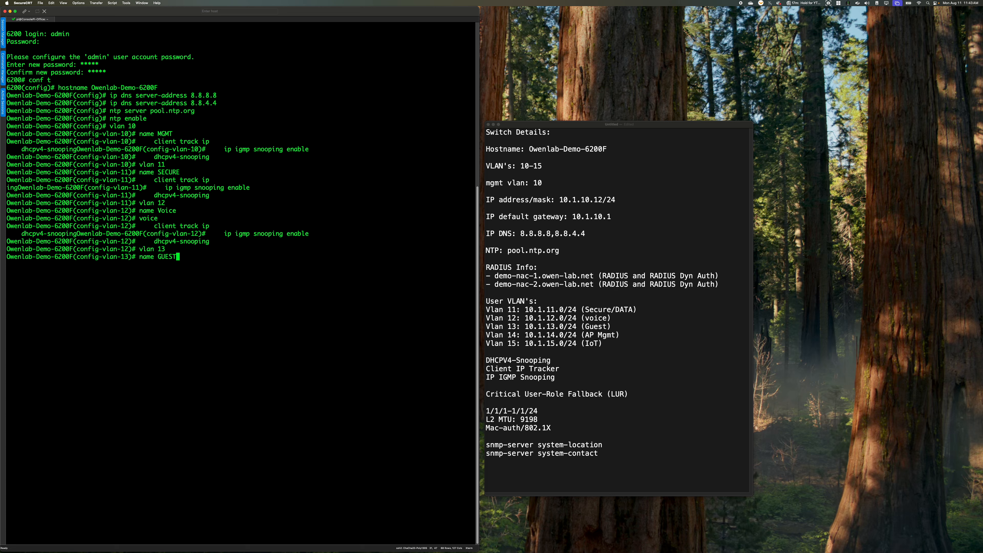
key("Return")
type("client track ip ip igmp snooping enable dhcpv4-snooping")
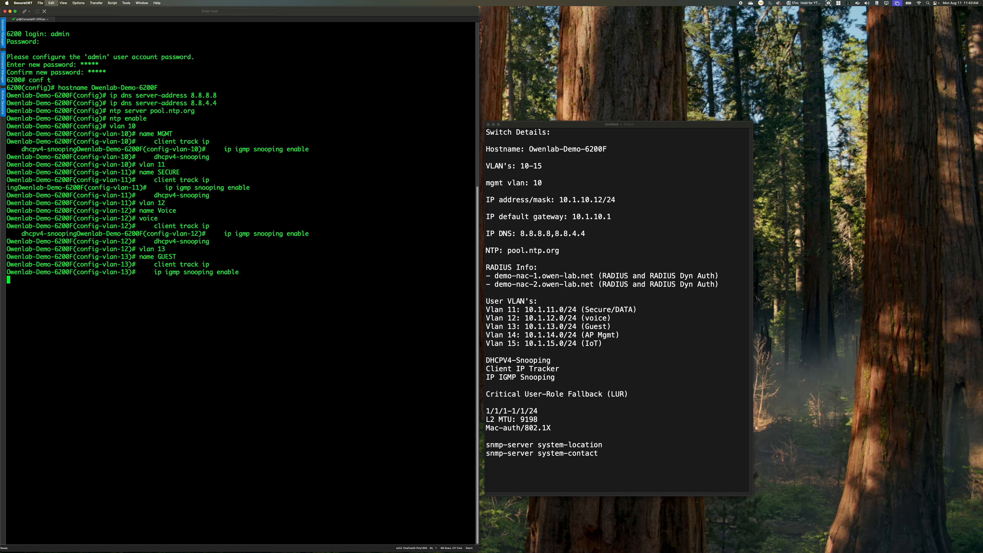
Create VLAN 14 named AP_MGMT with client IP tracking, IGMP snooping and DHCPv4 snooping enabled
type("vlan 14")
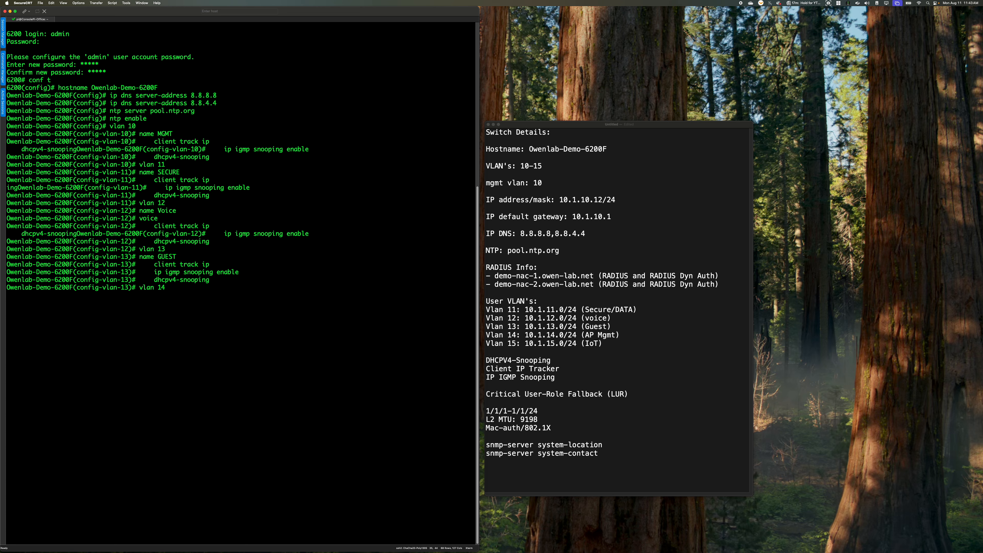
key("Return")
type("name")
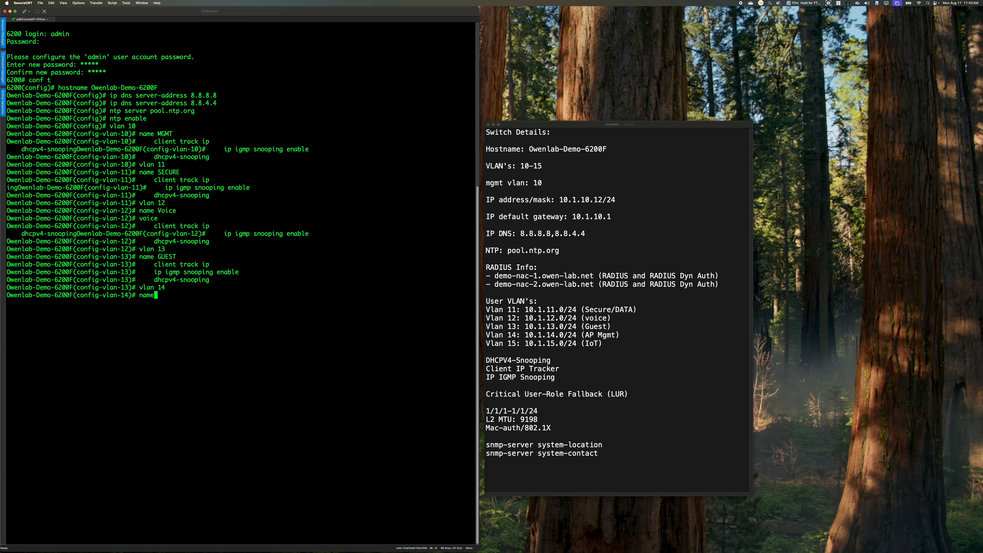
type(" AP_MGMT")
key("Return")
type("client track ip ip igmp snooping enable dhcpv4-snooping")
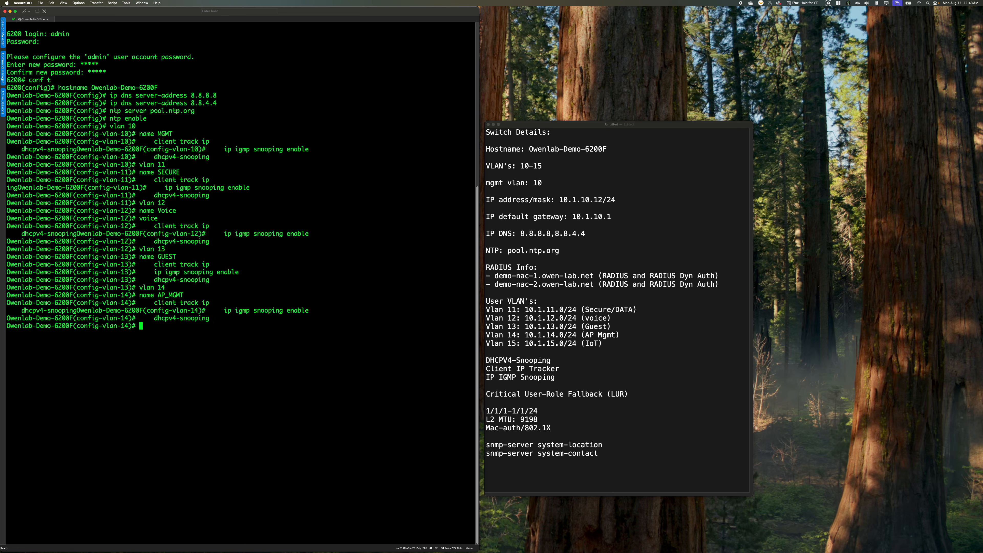
Create VLAN 15 named IoT with client IP tracking, IGMP snooping and DHCPv4 snooping enabled
type("vlan 15")
key("Return")
type("name Io")
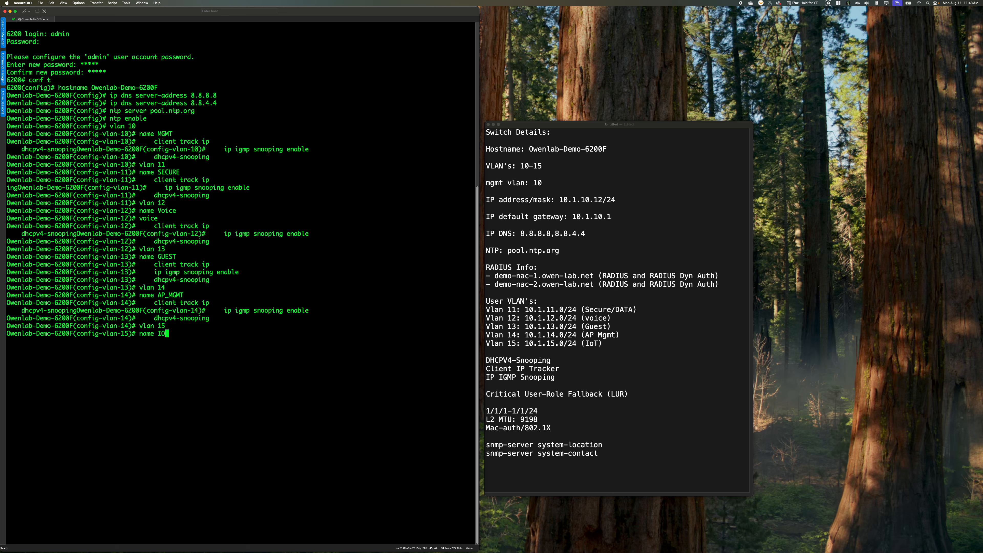
type("T")
key("Return")
type("client track ip     ip igmp snooping enable     dhcpv4-snooping")
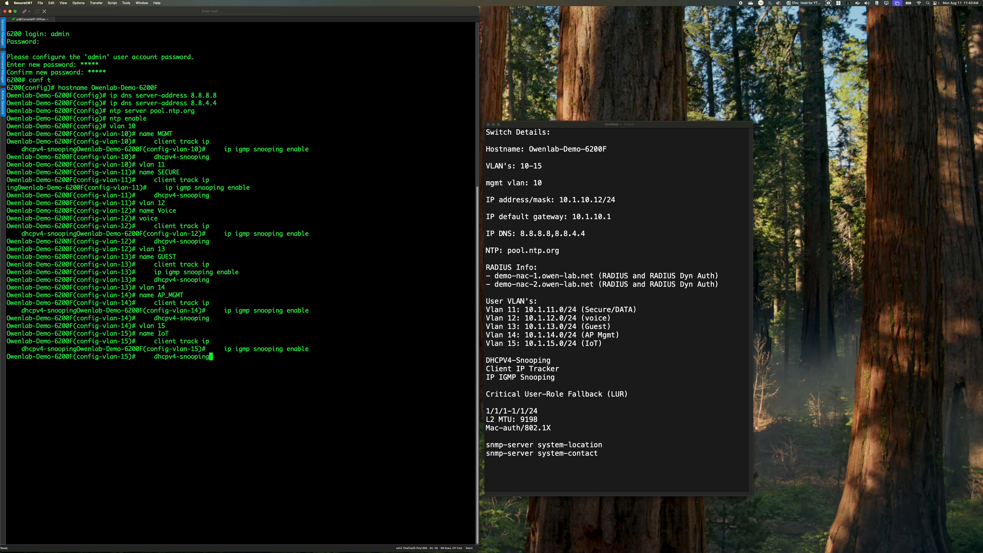
key("Return")
key("Return")
key("Return")
Exit the VLAN context, list the dhcpv4-snooping command options, and enable DHCPv4 snooping globally on the switch
type("e")
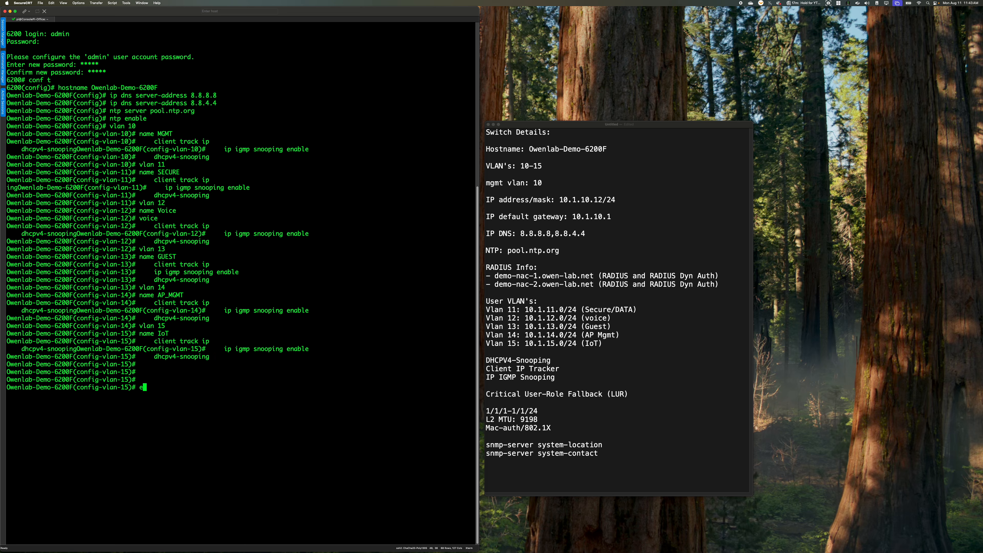
type("x")
type("it")
key("Return")
type("dhcpv4-")
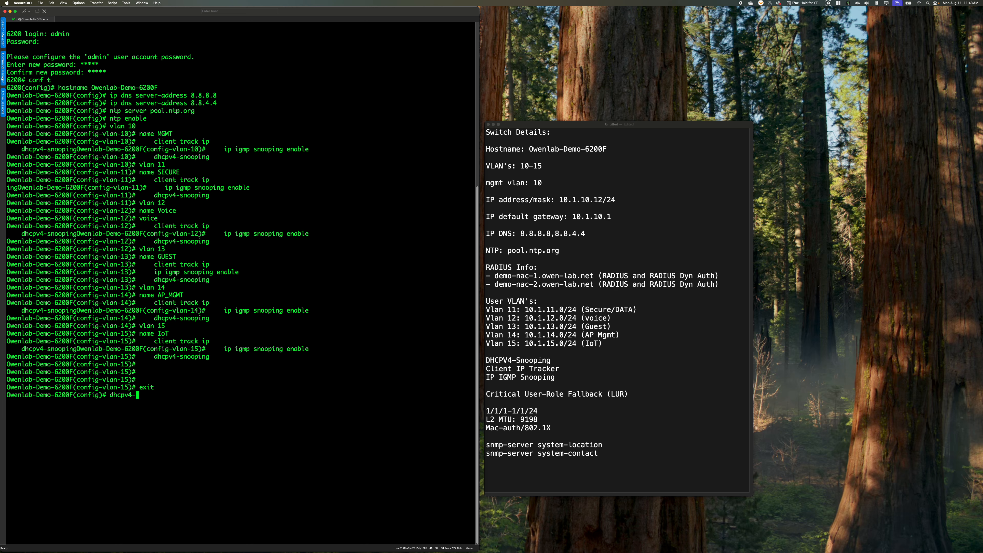
type("s")
key("Tab")
key("question")
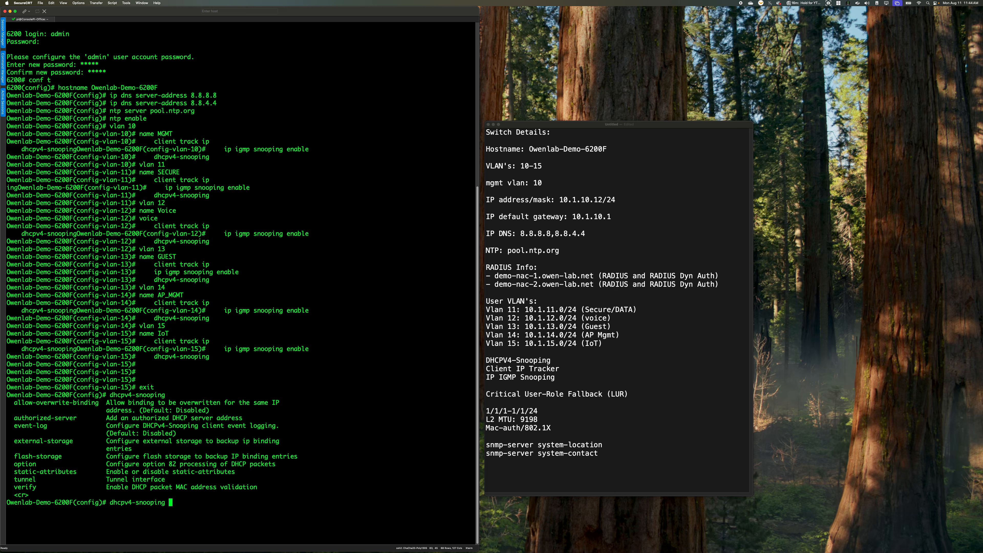
key("Return")
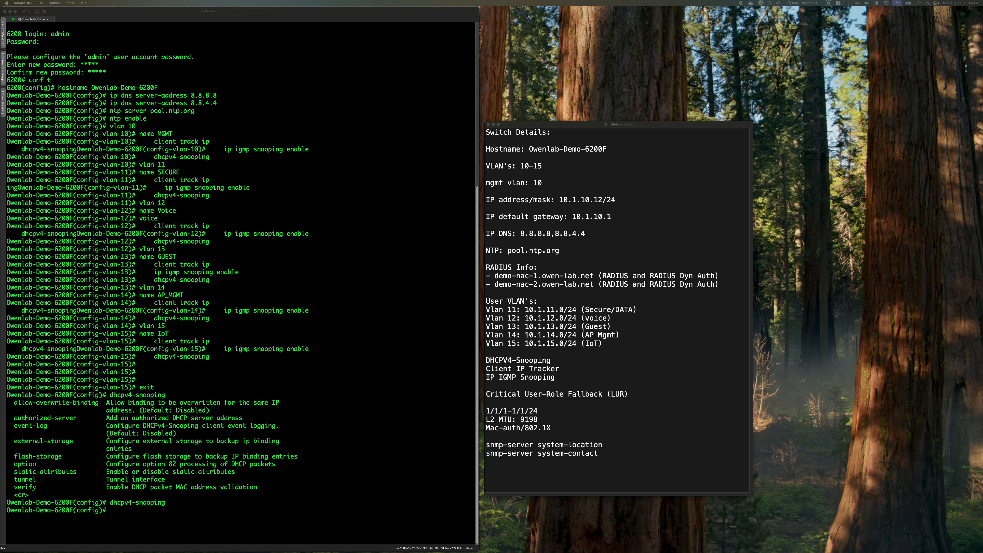
left_click(200, 468)
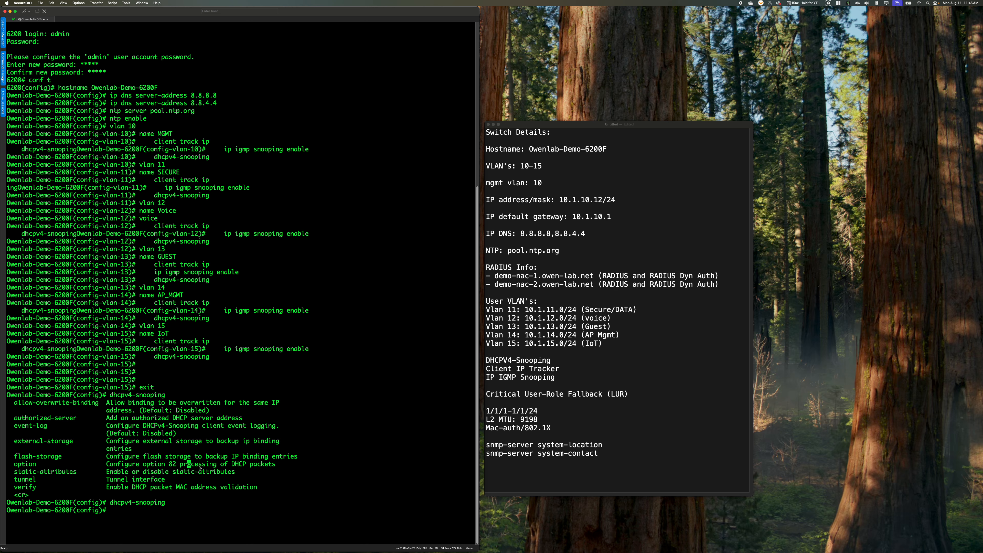
Start a radius-server host command for demo-nac-1.owen-lab.net
type("radius-server demo-nac-1.owen-lab.net k")
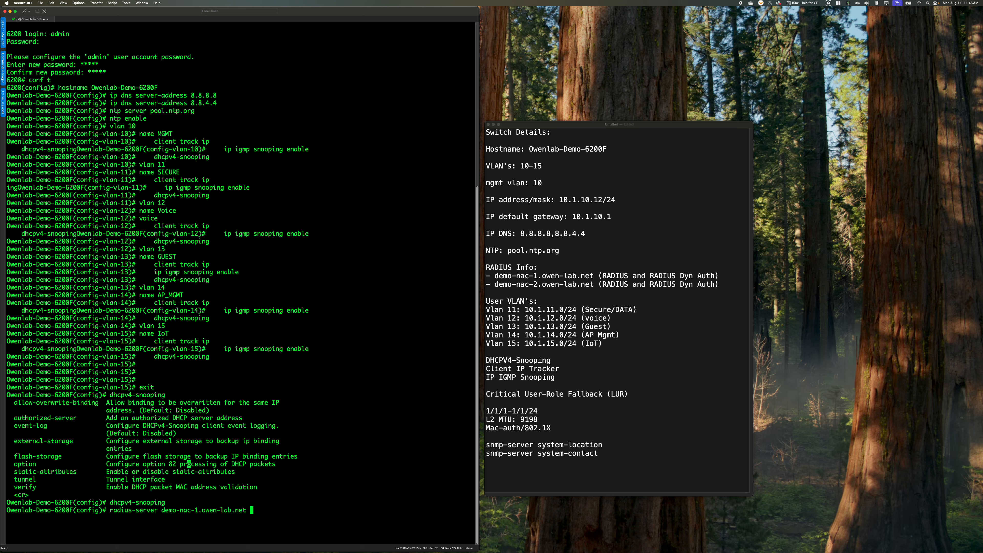
key("BackSpace")
key("BackSpace")
key("Left")
key("Left")
key("Left")
key("Left")
key("Left")
key("Left")
key("Left")
key("Left")
key("Left")
key("Left")
key("Left")
key("Left")
key("Left")
key("Left")
key("Left")
key("Left")
key("Left")
key("Left")
key("Left")
key("Left")
key("BackSpace")
type("host")
Add the key keyword to the RADIUS host command for demo-nac-1.owen-lab.net and list its options
key("alt+Right")
key("alt+Right")
key("alt+Right")
key("alt+Right")
key("alt+Right")
key("alt+Right")
type("key")
key("question")
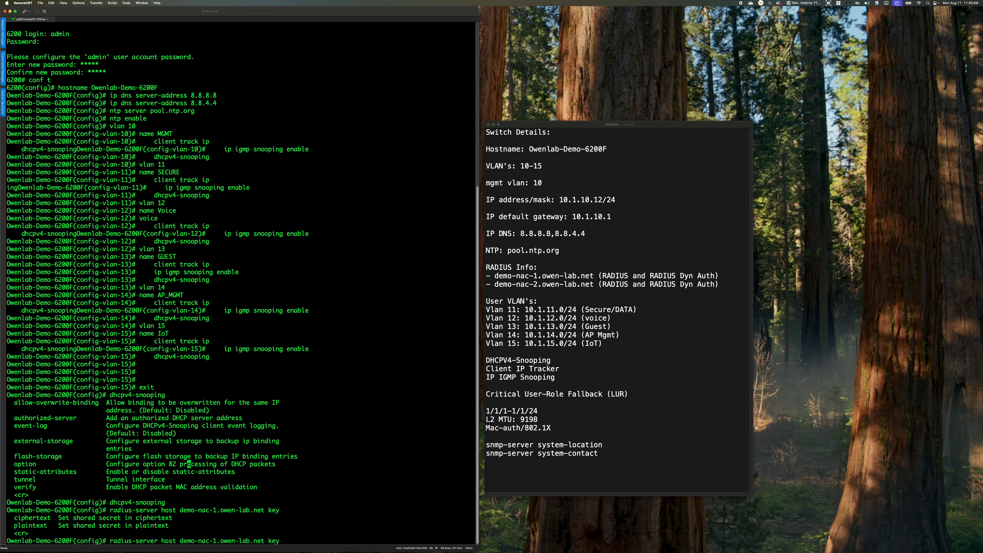
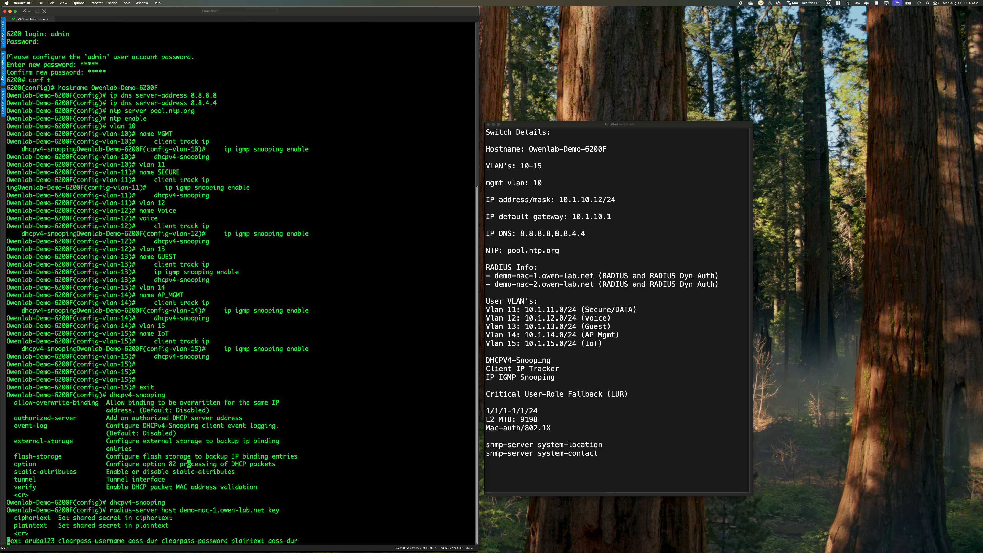
Complete the demo-nac-1.owen-lab.net RADIUS host with its plaintext shared secret, the ClearPass username and the plaintext ClearPass password
key("Return")
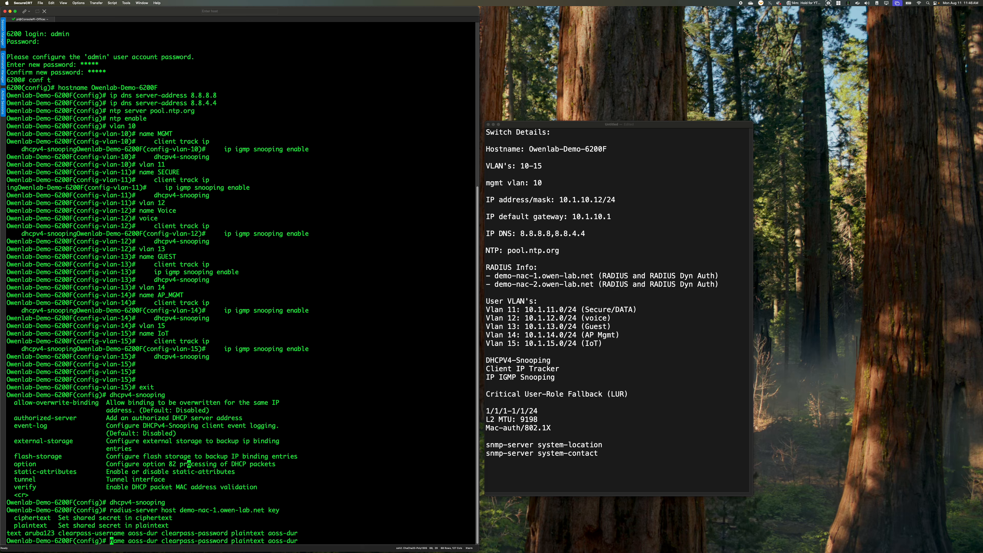
key("Return")
key("Return")
key("Return")
key("Return")
key("Return")
key("Return")
key("Return")
key("Return")
key("Return")
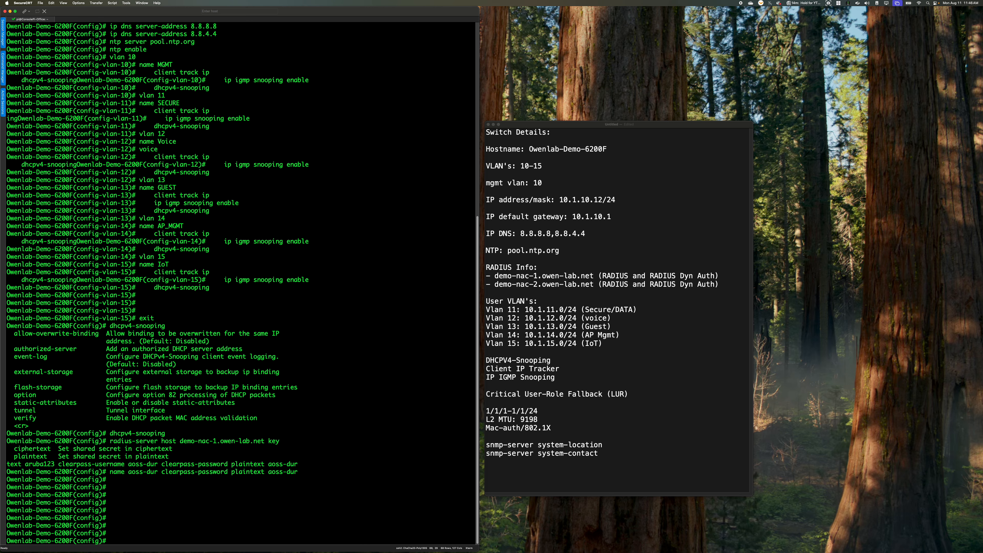
Paste a RADIUS host entry for lab-nac-2.owen-lab.net with its plaintext shared secret, ClearPass username and ClearPass password
key("super+Tab")
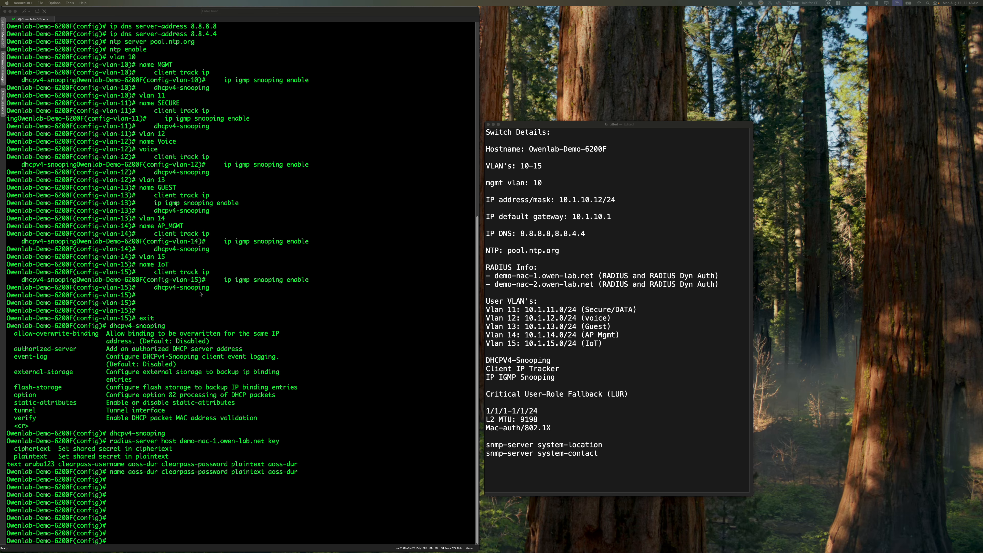
left_click(413, 444)
key("super+v")
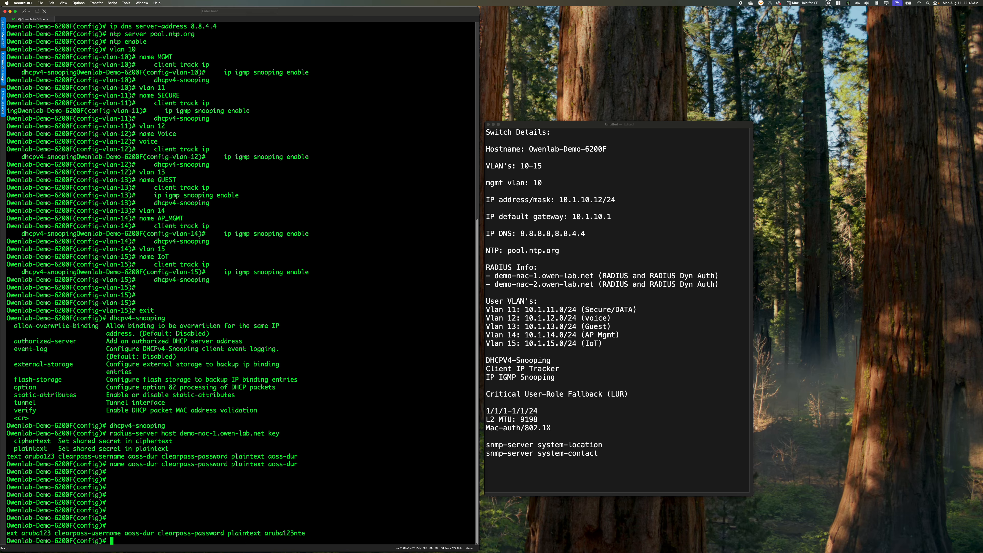
key("Return")
key("Return")
key("Return")
key("Return")
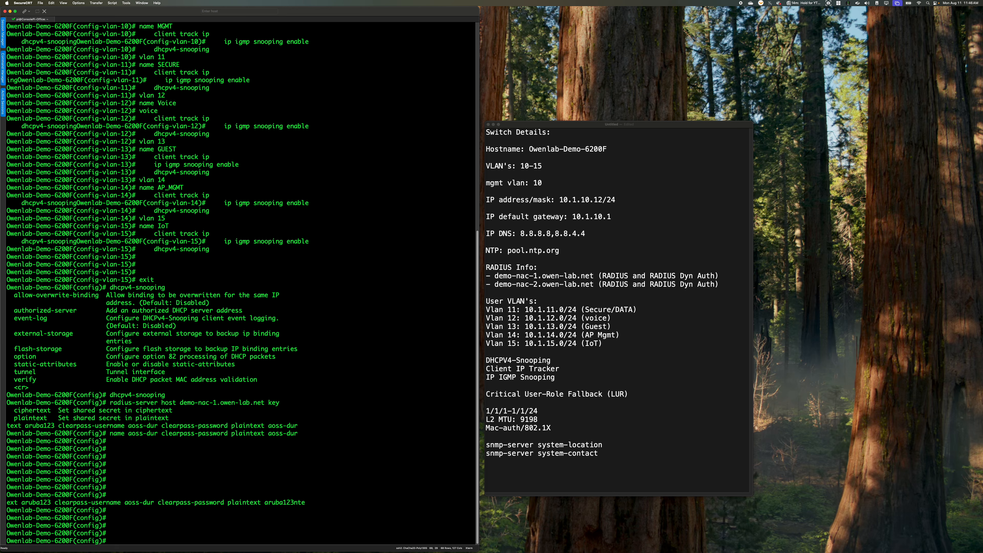
Display the first page of the running configuration to check the RADIUS host entries
type("sh run")
key("Return")
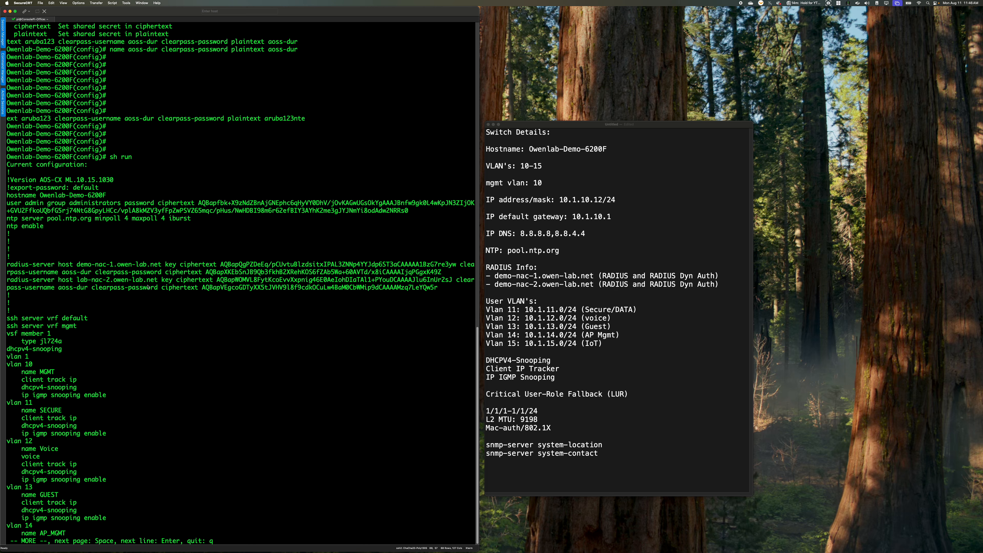
key("q")
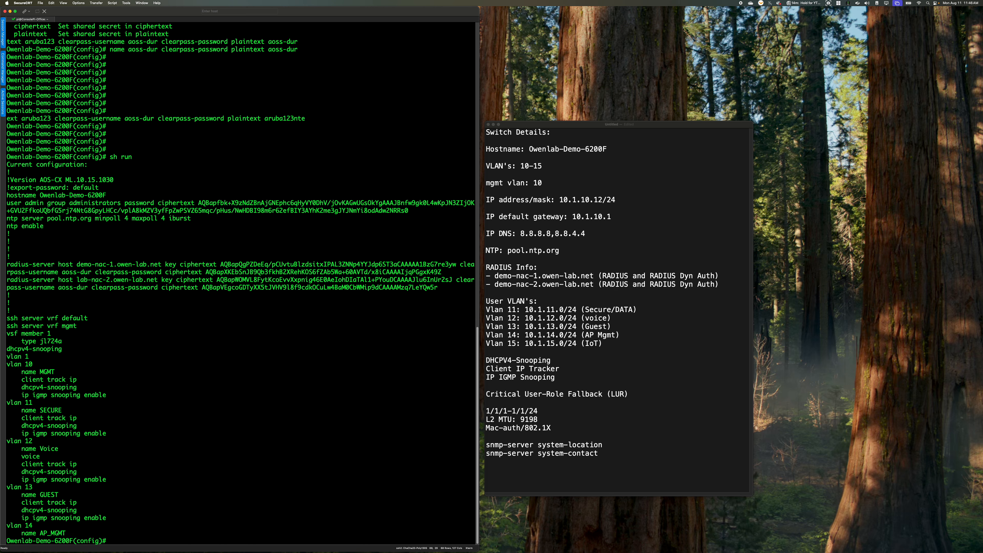
Remove the RADIUS host lab-nac-2.owen-lab.net from the configuration
type("no radius-server lab-nac-2.owen-lab.net")
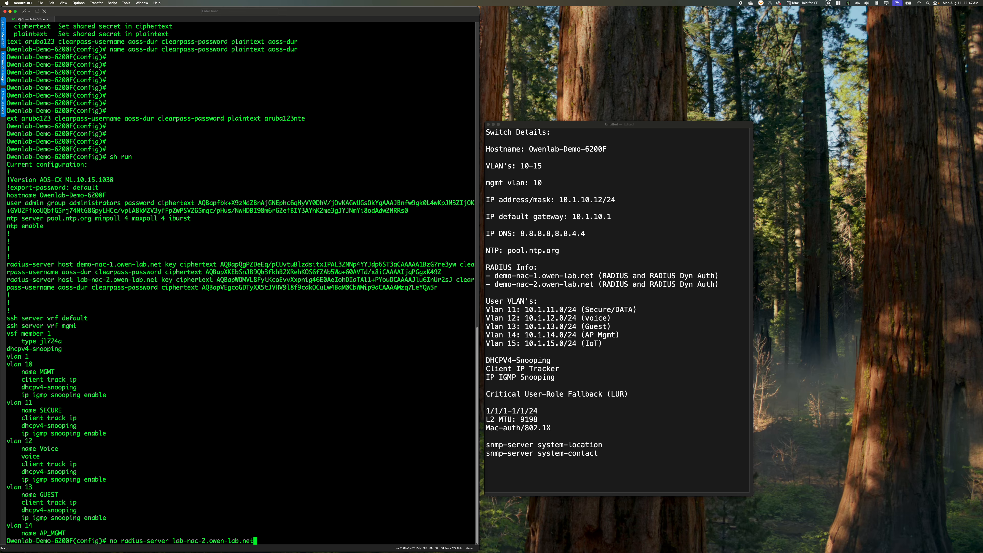
key("Return")
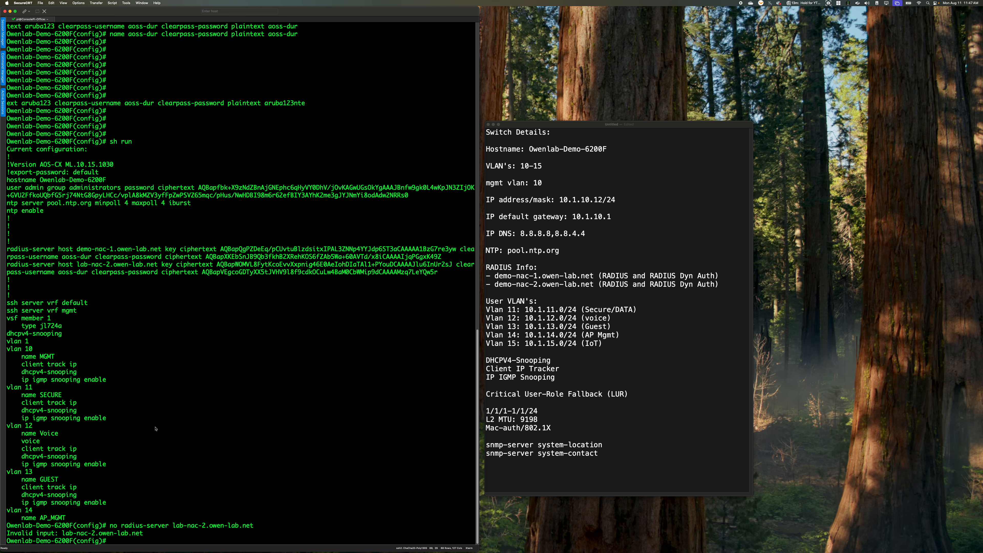
key("Up")
key("Left")
key("Left")
key("Left")
key("Left")
key("Left")
key("Left")
key("Left")
key("Left")
key("Left")
key("Left")
key("Left")
key("Left")
key("Left")
key("Left")
key("Left")
key("Left")
key("Left")
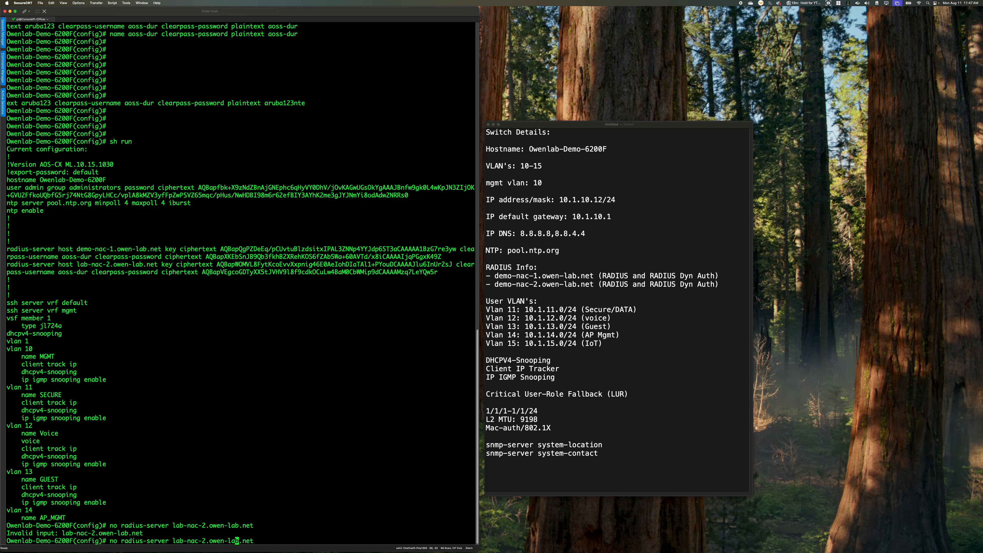
key("Left")
key("Left")
key("Left")
key("Left")
key("Left")
type("host")
key("Return")
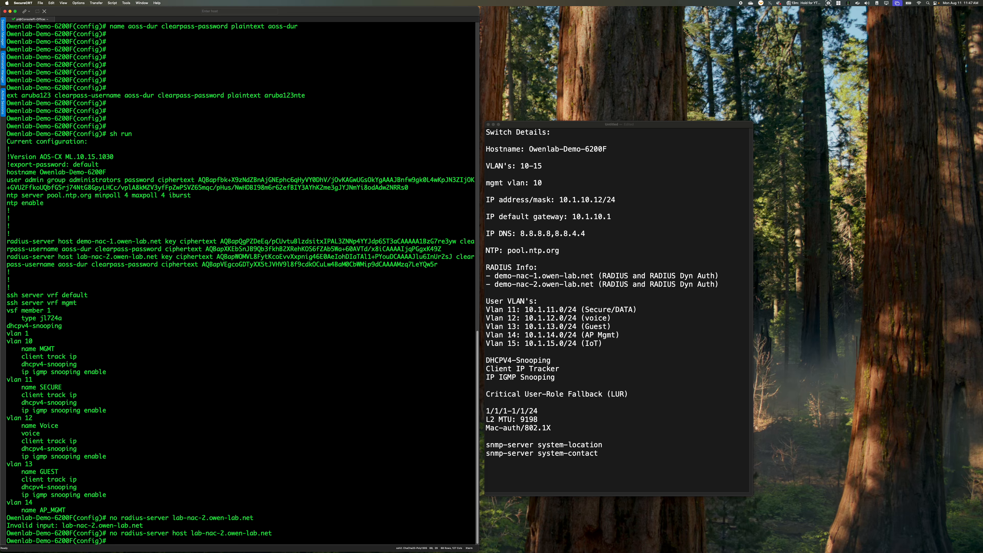
Paste the RADIUS host entry for demo-nac-2.owen-lab.net with its plaintext shared secret, ClearPass username and ClearPass password
key("super+Tab")
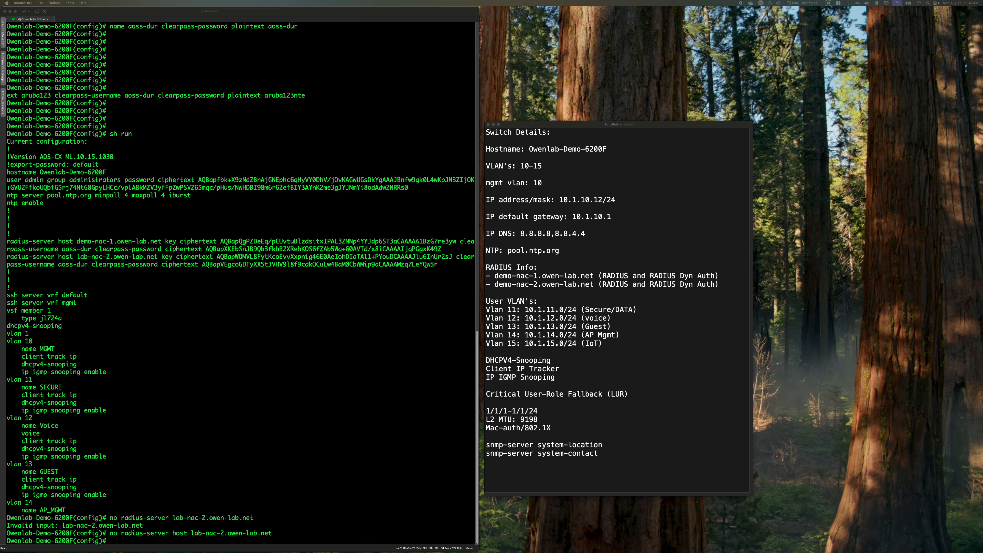
left_click(224, 396)
key("super+v")
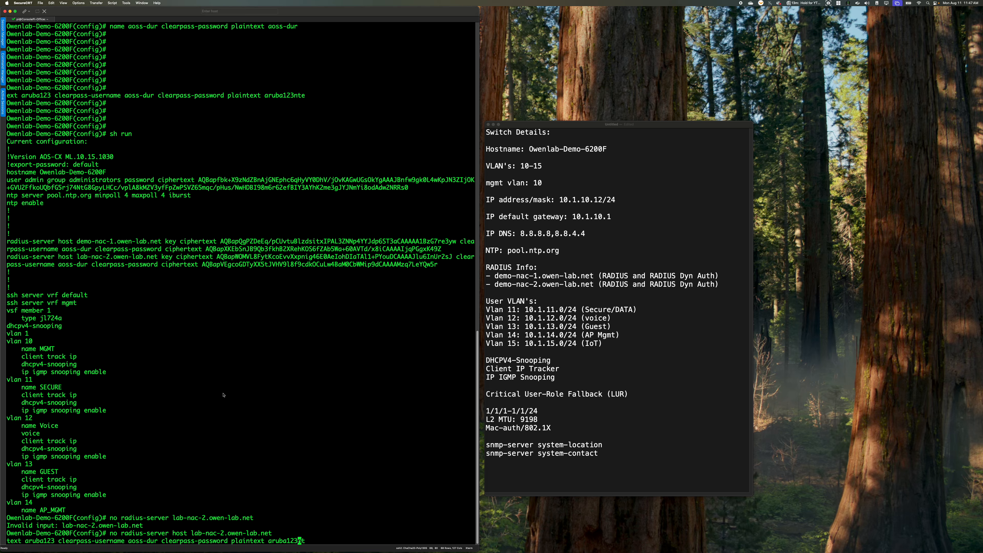
key("Return")
Display the running configuration again to check the host names of both RADIUS servers
key("Return")
key("Return")
key("Return")
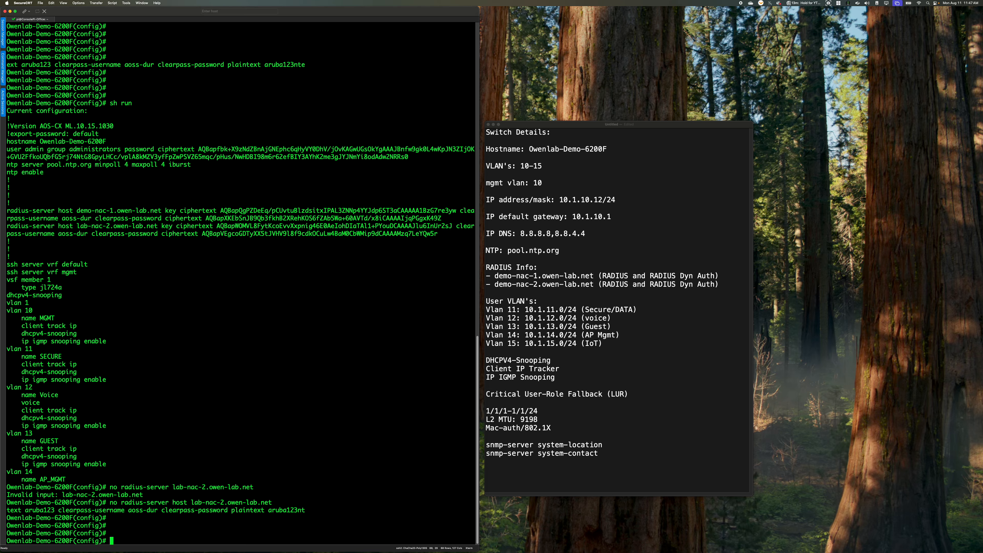
type("sh run")
key("Return")
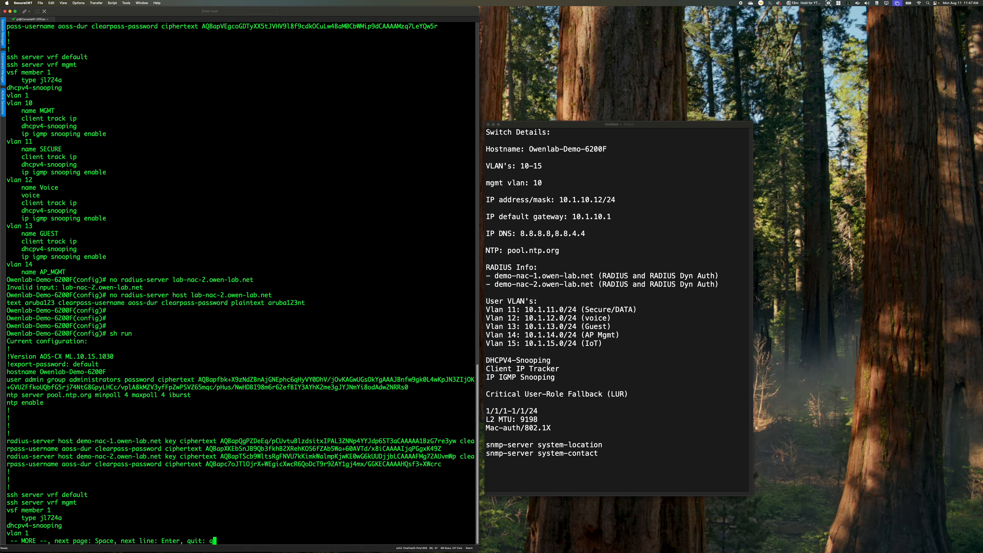
key("q")
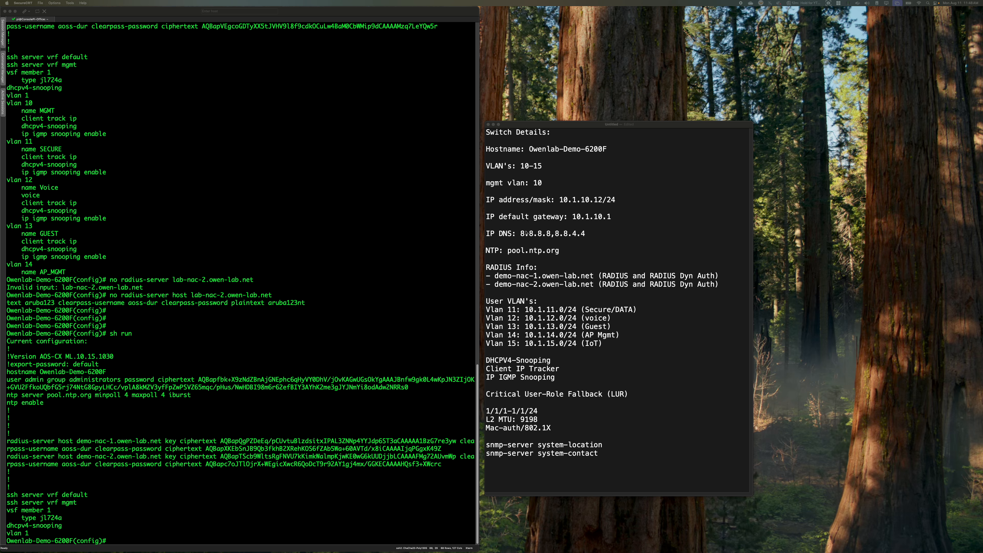
Create the RADIUS server group CLEARPASS with servers demo-nac-1.owen-lab.net and demo-nac-2.owen-lab.net, and leave configuration mode
left_click(277, 402)
type("aaa group server radius CLEARPASS     server demo-nac-1.owen-lab.net     server demo-nac-2.owen-lab.net")
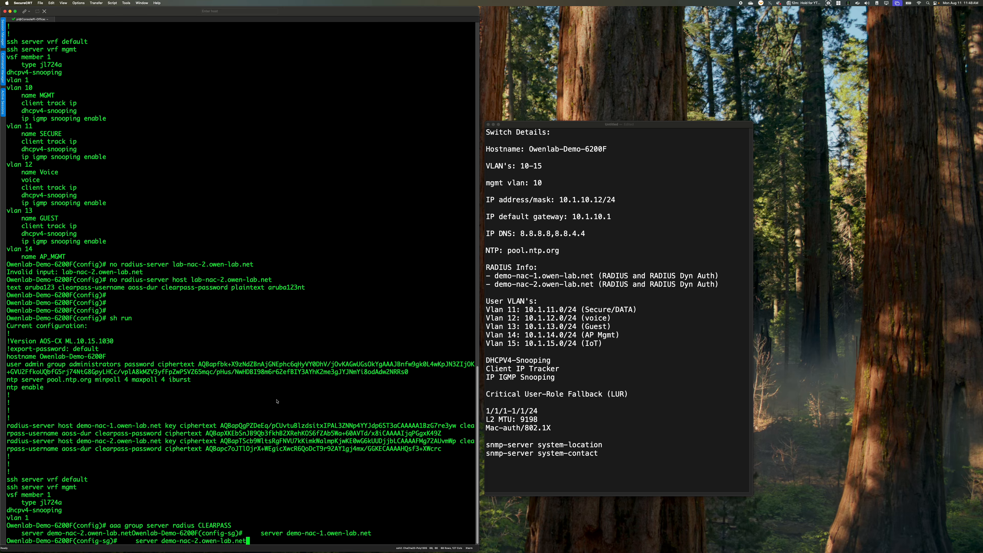
key("Return")
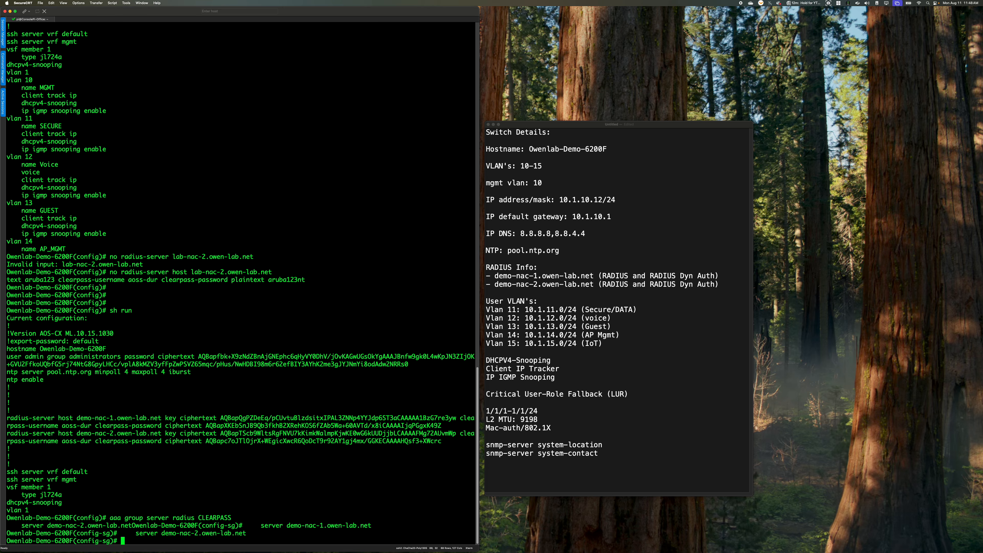
key("Return")
key("Return")
type("e")
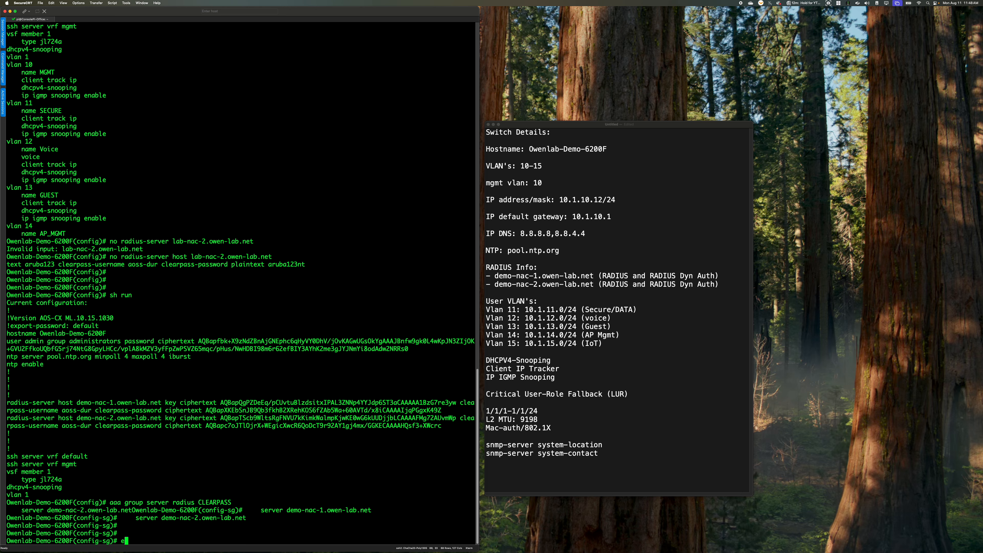
type("nd")
key("Return")
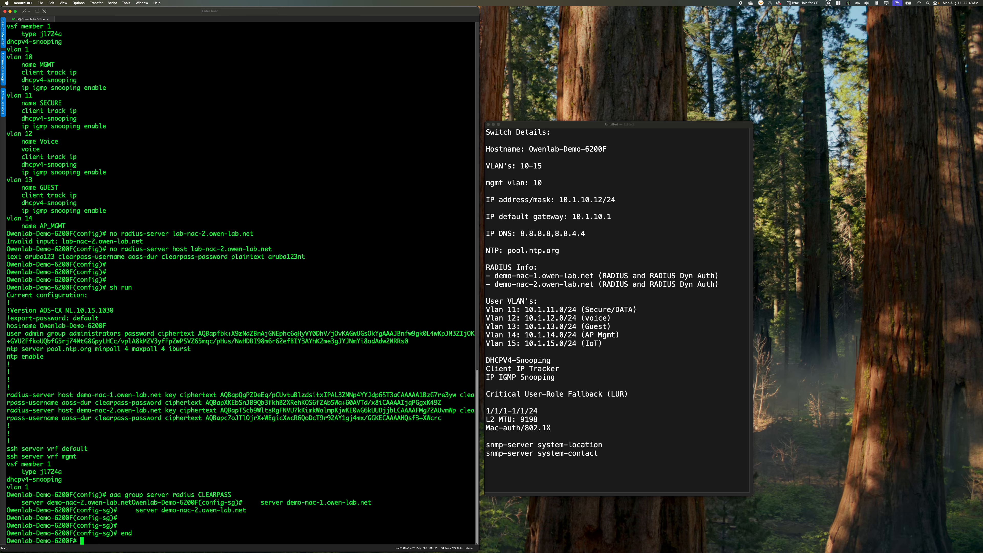
type("end")
Return to configuration mode and reopen the context of the RADIUS server group CLEARPASS
key("Up")
key("Up")
key("Up")
key("Up")
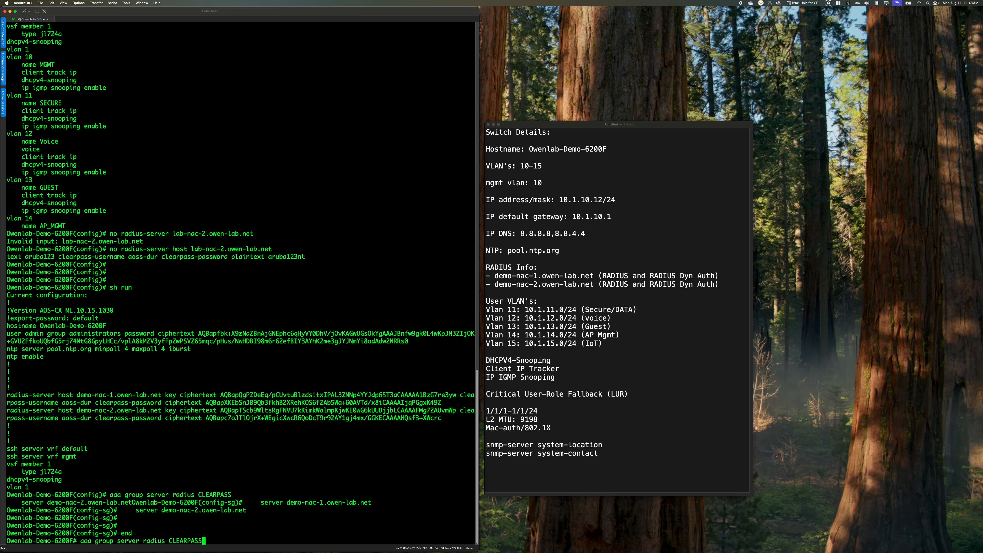
key("Return")
type("conf t")
key("Return")
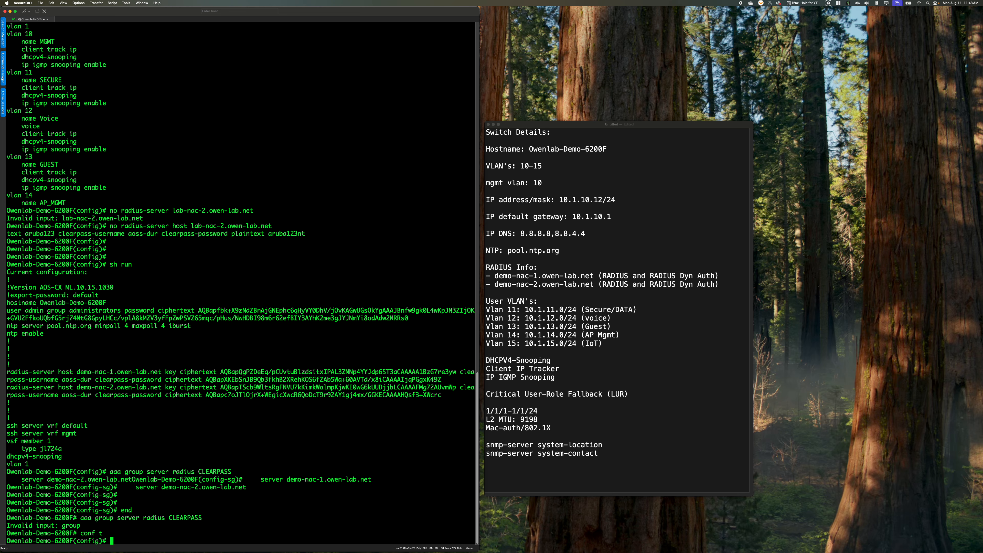
key("Up")
key("Up")
key("Return")
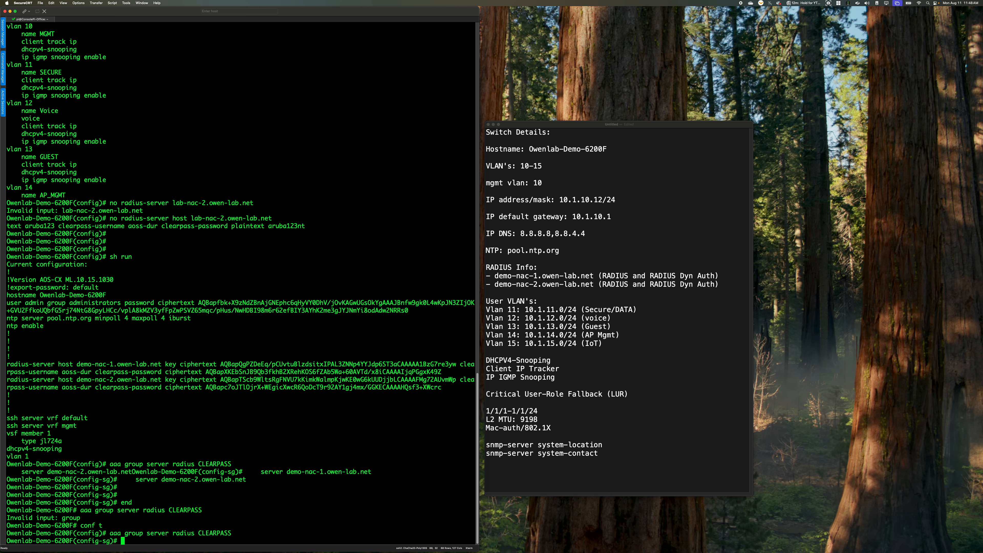
Display the running configuration of the current context to check the servers in the group
type("show running-config current-context")
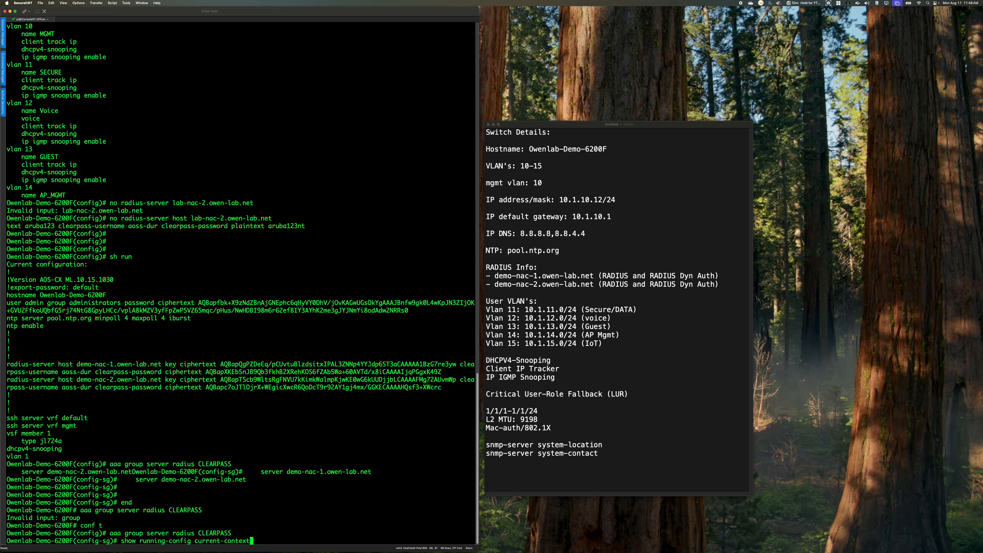
key("Return")
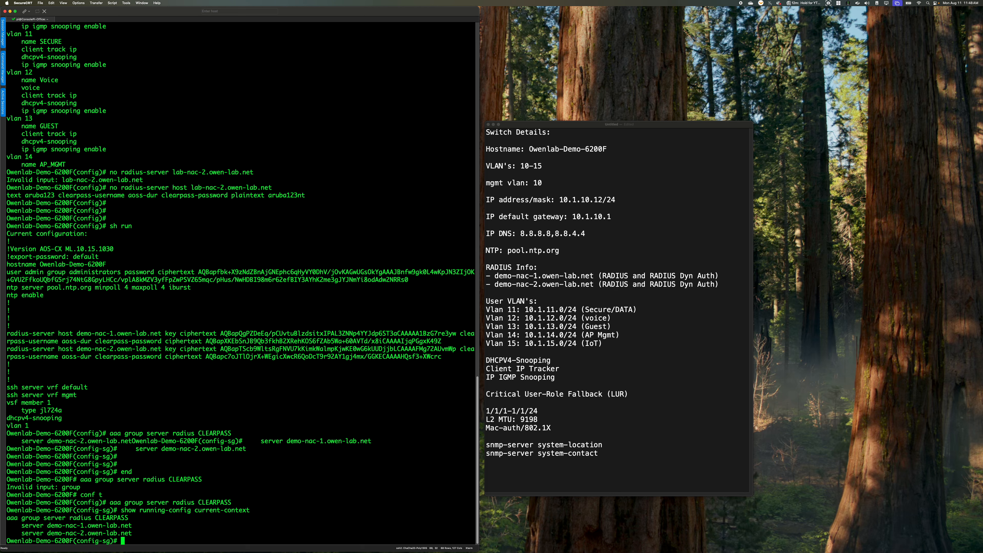
Exit the server group and enable RADIUS dynamic authorization with demo-nac-1.owen-lab.net and demo-nac-2.owen-lab.net as clients, including their plaintext secret keys
key("super+Tab")
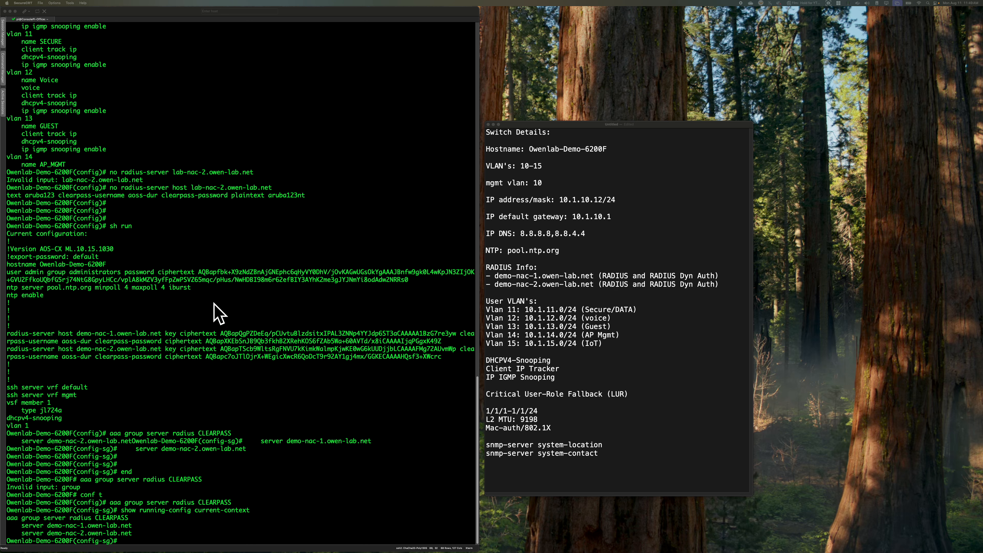
left_click(398, 455)
type("exit")
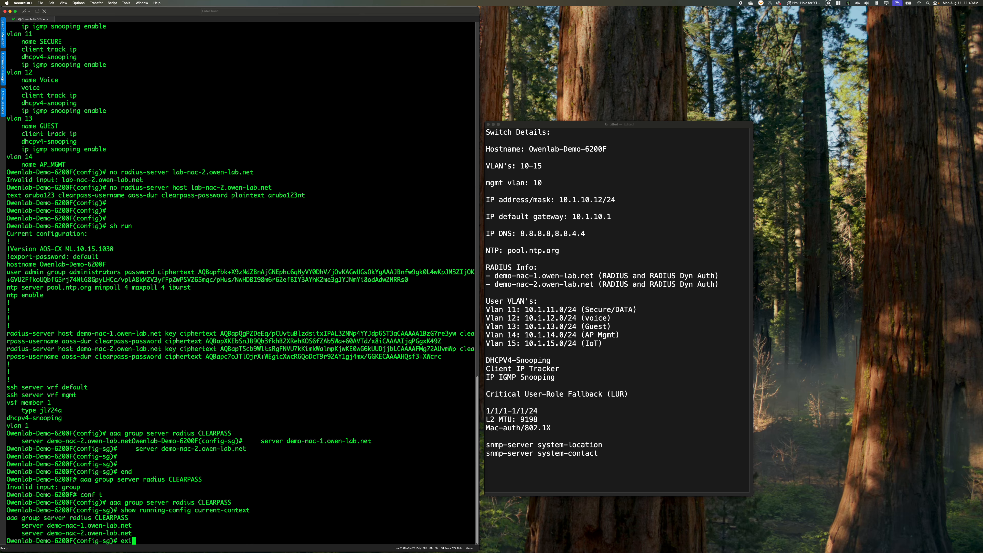
key("Return")
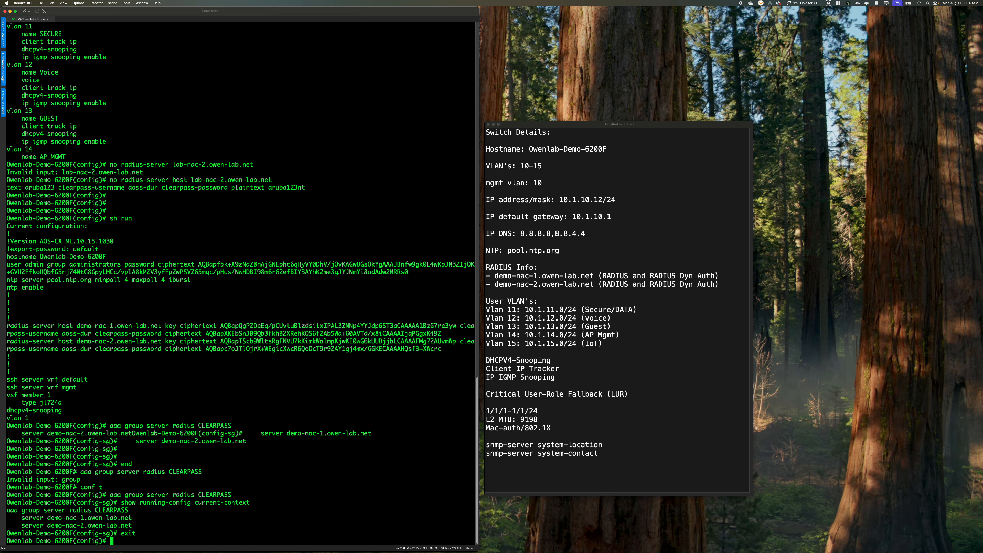
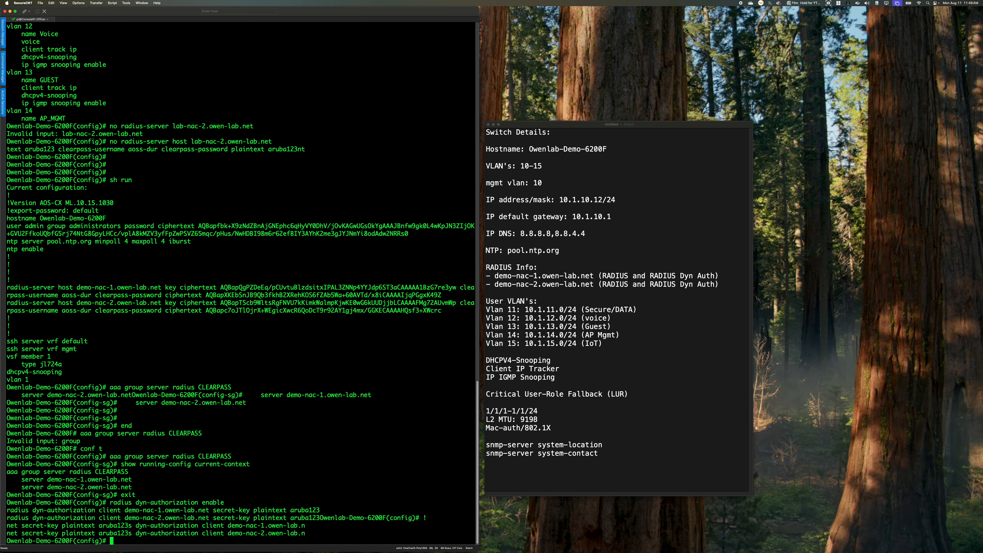
Try to display the current context's configuration with show running-config current from global configuration mode
type("su")
type("ow running-config cu")
type("r")
type("rent")
key("Return")
key("Return")
key("Return")
type("sow")
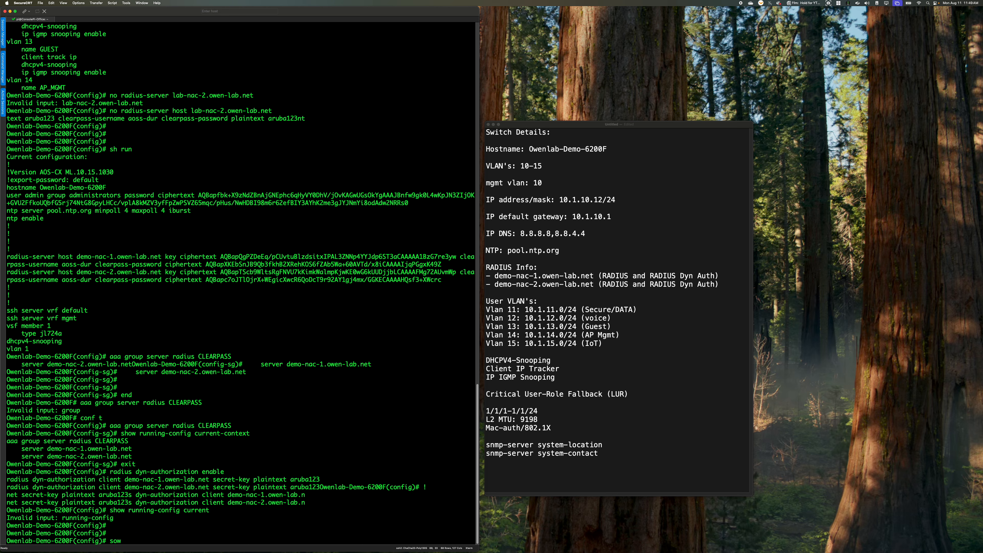
key("BackSpace")
type("how running-config current")
key("Return")
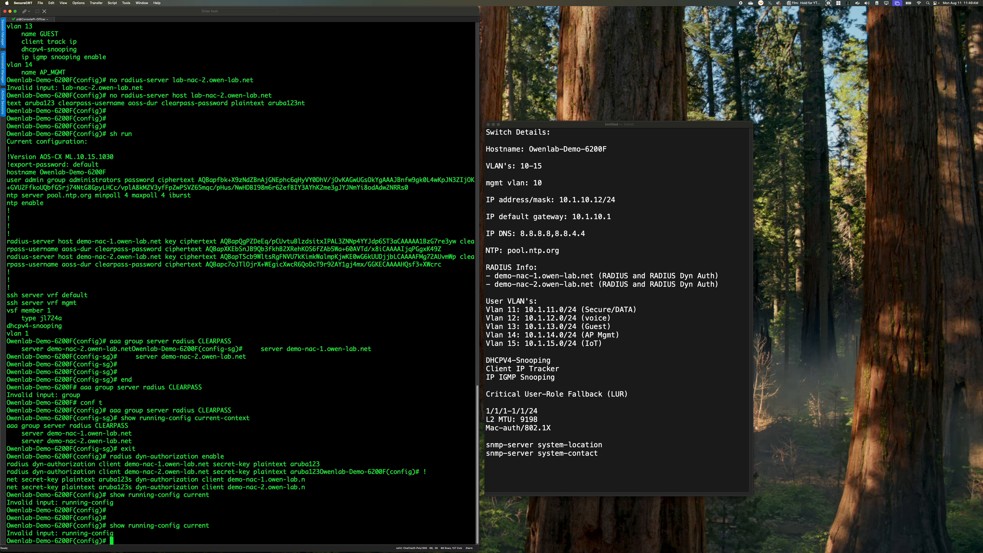
Leave configuration mode and display the running configuration to check the RADIUS server group and dynamic authorization entries
key("Return")
key("Return")
key("Return")
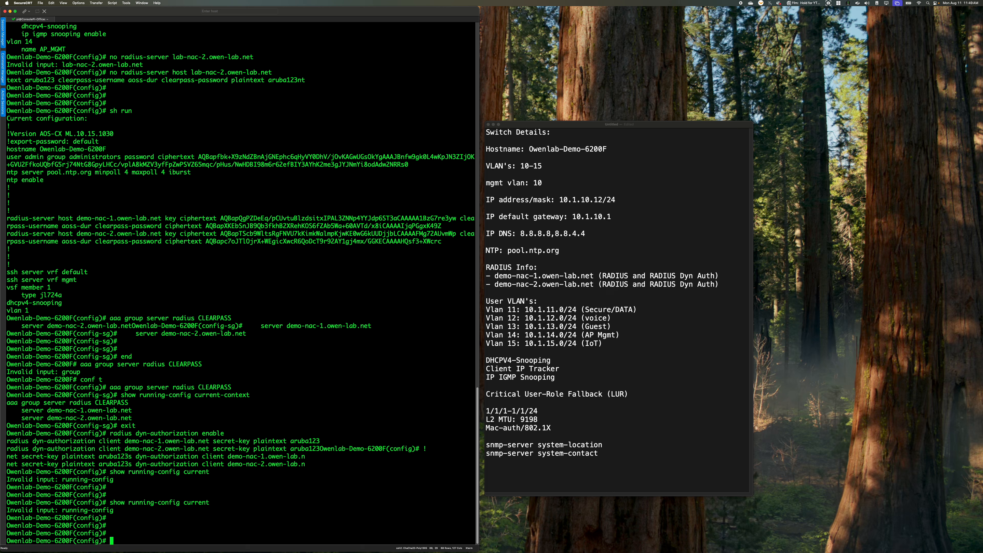
type("exit")
key("Return")
type("sh run")
key("Return")
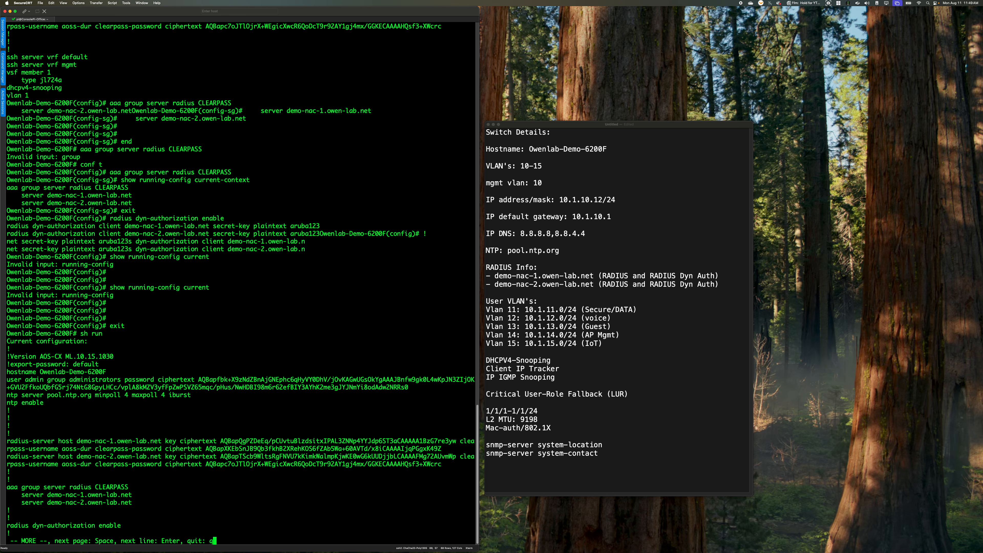
key("Return")
key("Return")
key("Return")
key("Return")
key("Return")
key("Return")
key("Return")
key("Return")
key("Return")
key("Return")
key("Return")
key("Return")
key("Return")
key("Return")
key("Return")
key("Return")
key("Return")
key("Return")
key("Return")
key("Return")
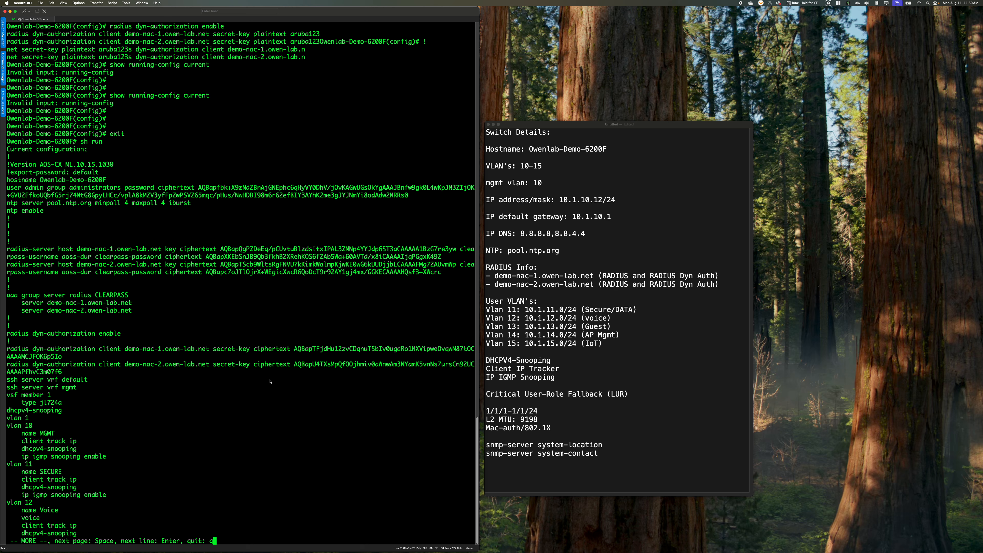
key("q")
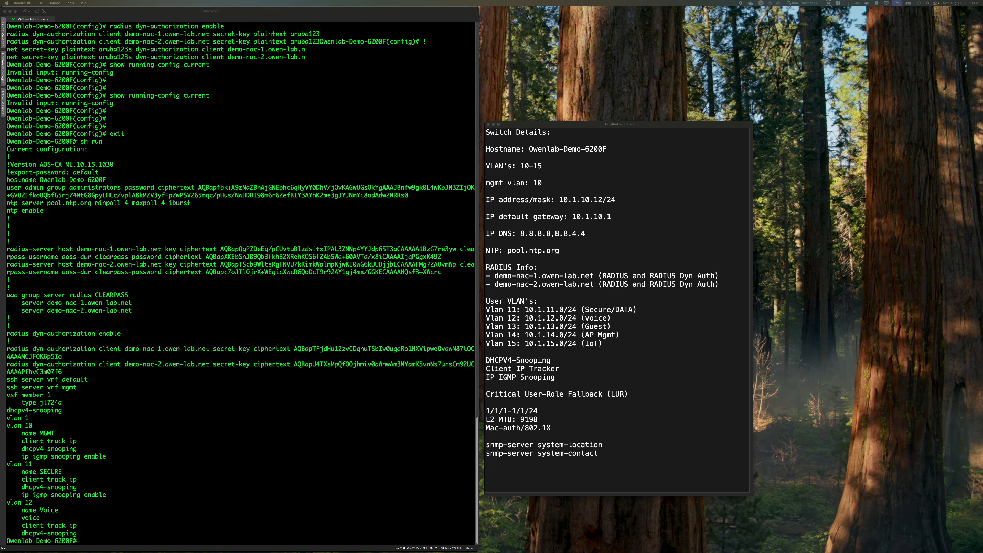
Enter configuration mode and open the AAA port-access dot1x authenticator authentication context
left_click(258, 517)
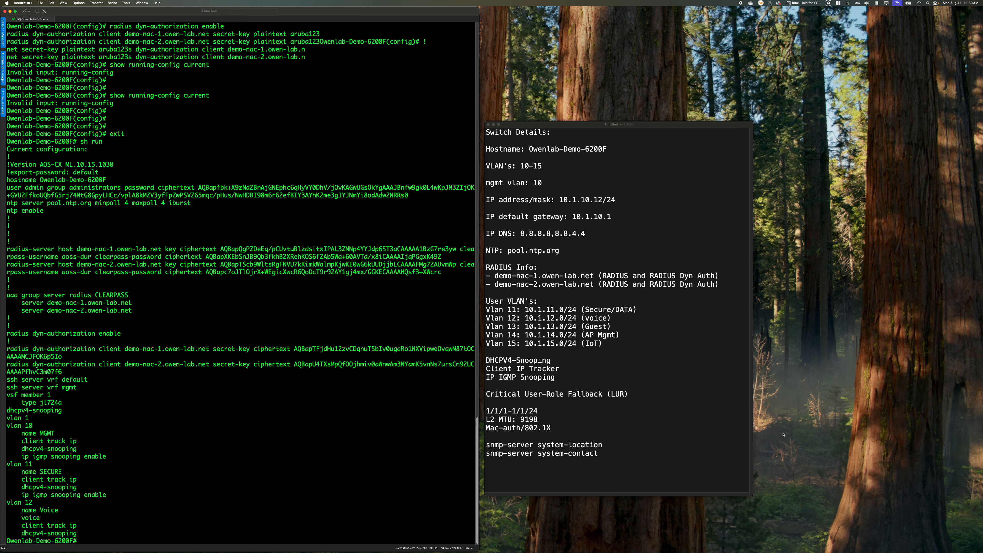
type("conf t")
key("Return")
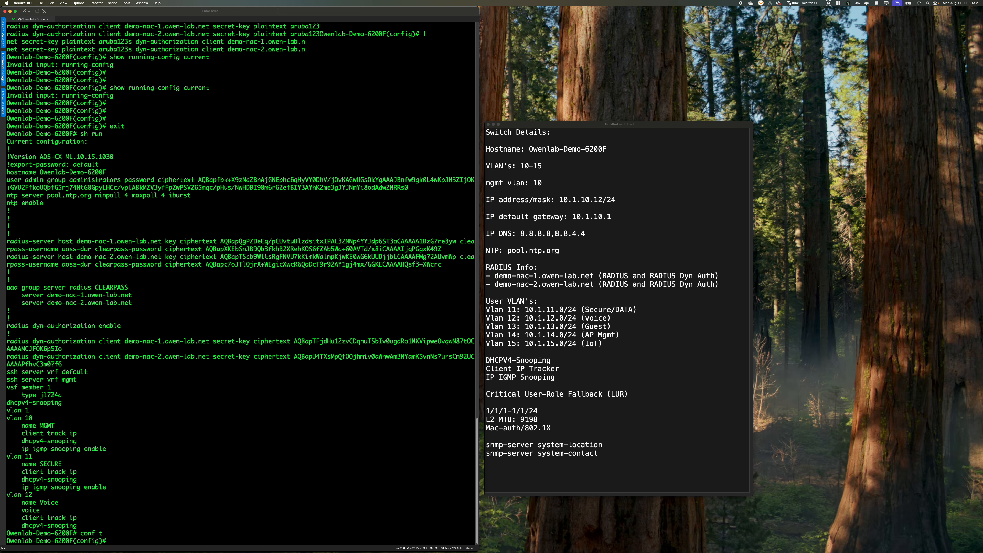
type("aaa auth")
key("Tab")
type("port-access dot1x authenticator")
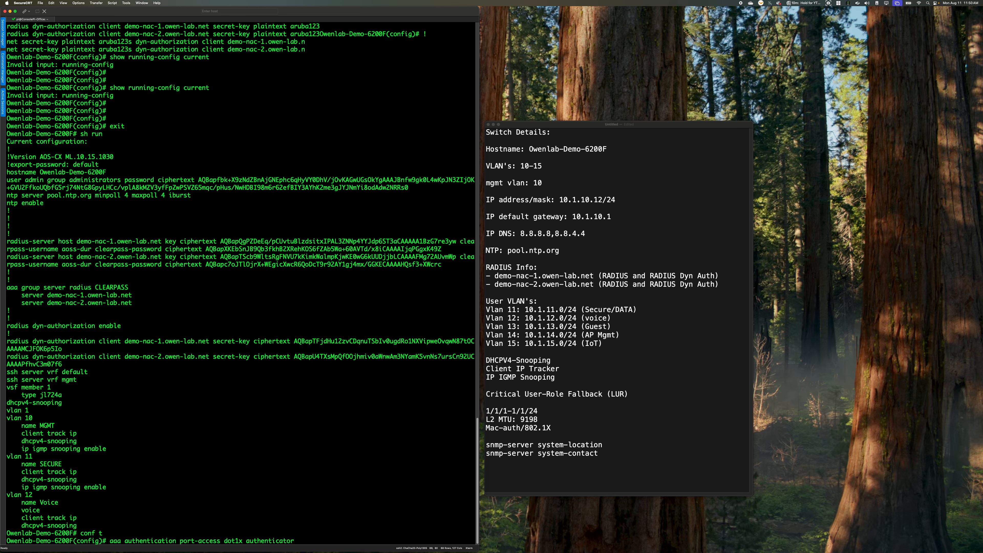
key("Return")
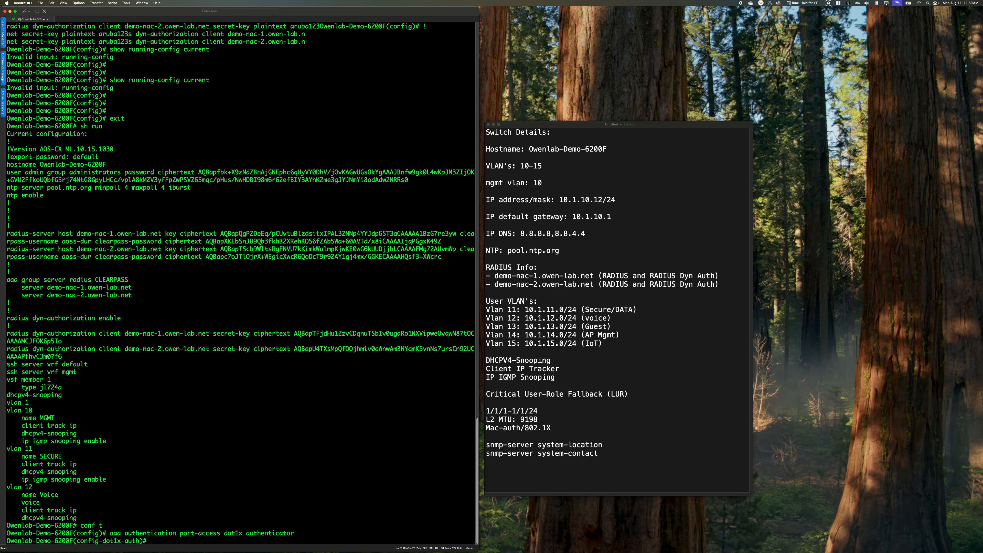
Assign the RADIUS server group CLEARPASS to the dot1x authenticator and enable 802.1X authentication
type("radius ser")
key("Tab")
type("CLEARPS")
key("BackSpace")
type("ASS")
key("Return")
type("enable")
key("Return")
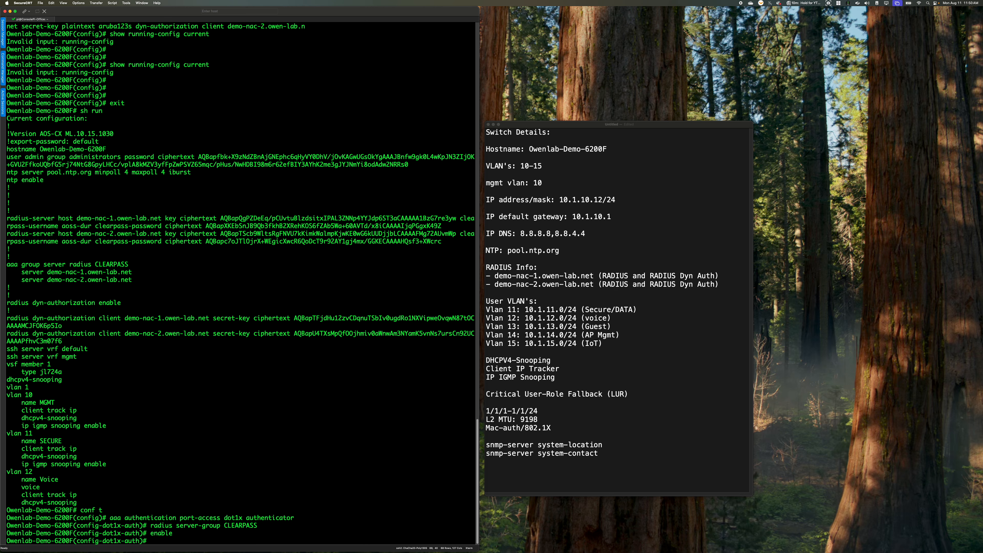
Exit the dot1x context, assign the RADIUS server group CLEARPASS to port-access mac-auth, and enable MAC authentication
type("exit")
key("Return")
type("aa")
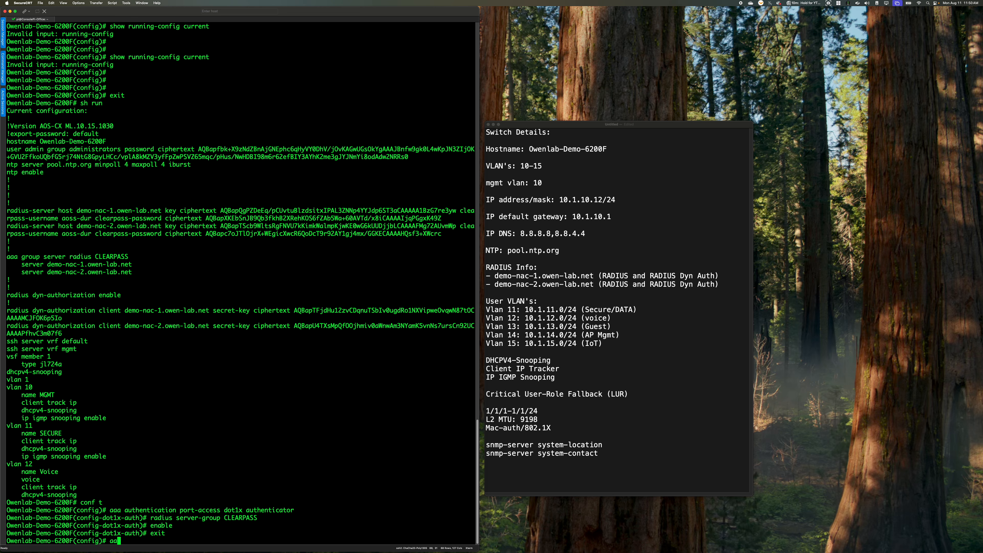
type("a authentication port-access mac-auth")
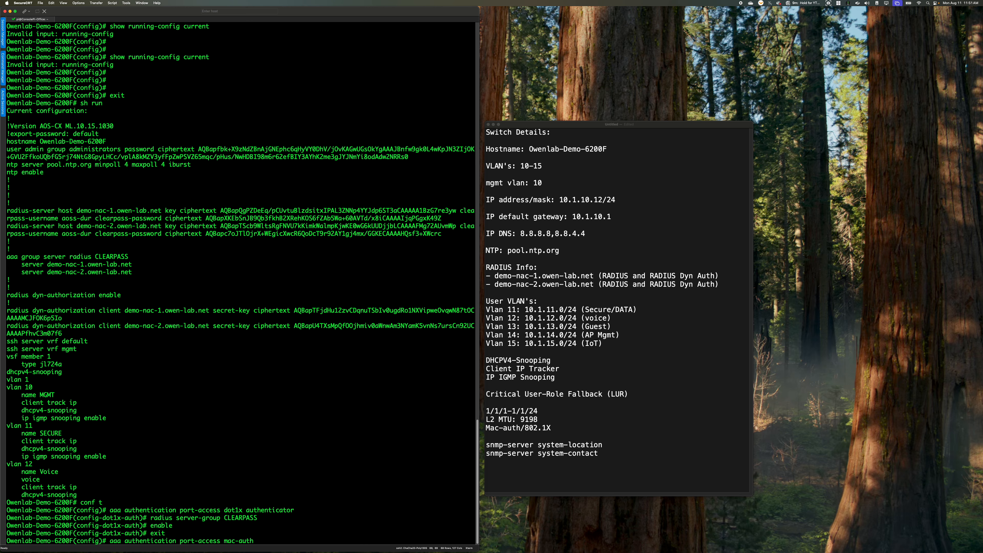
key("Return")
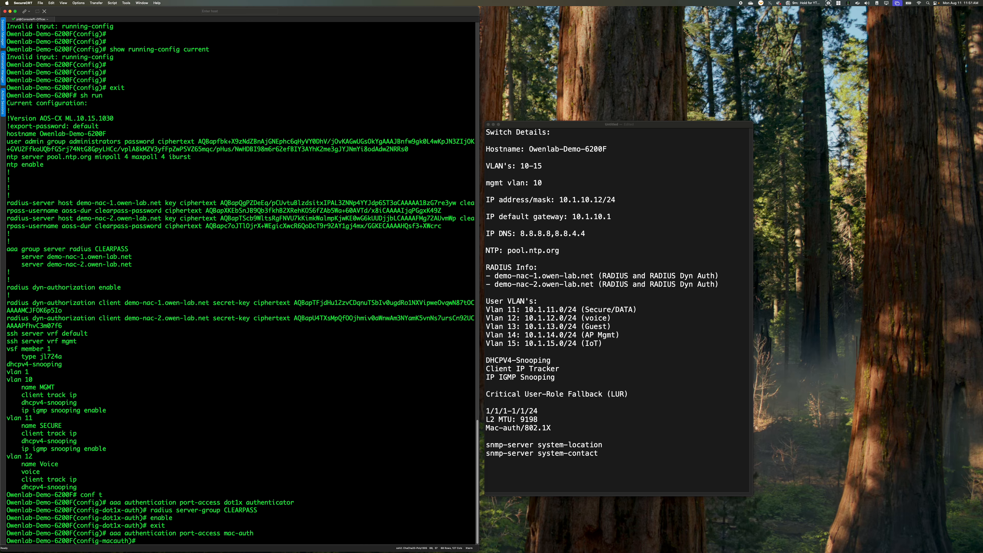
type("radius ser")
key("Tab")
type("CLEARPASS")
key("Return")
type("enable")
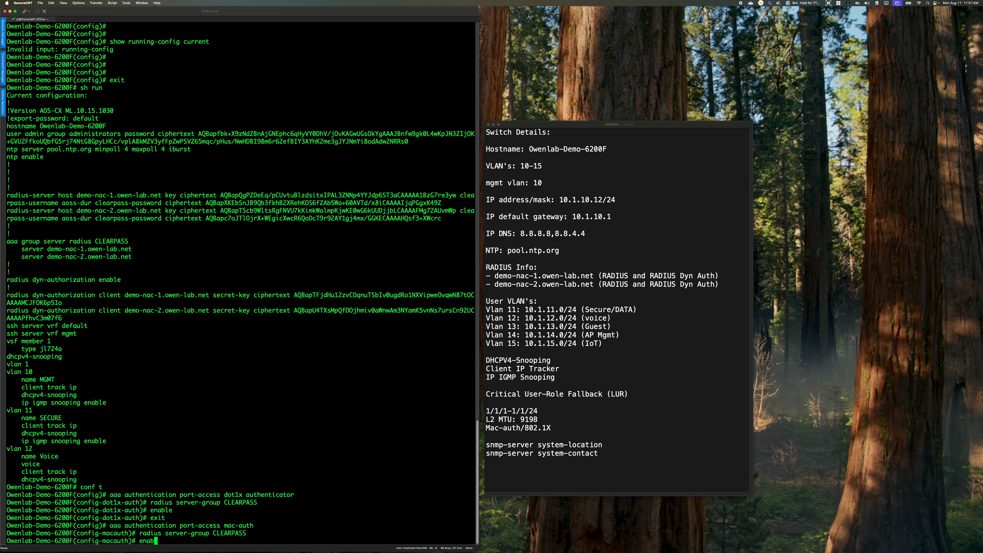
key("Return")
Leave configuration mode and save the running configuration to memory
type("end")
key("Return")
type("wr mem")
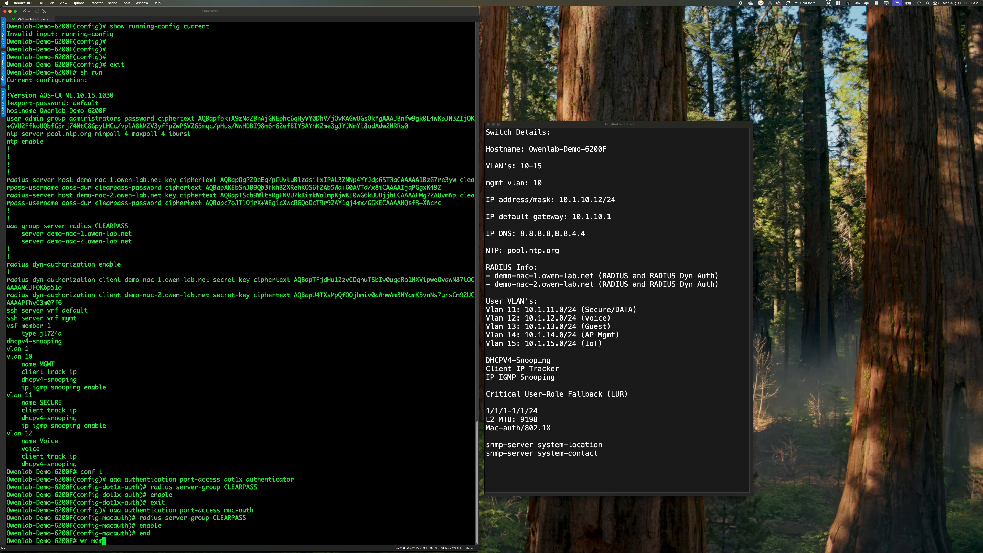
key("Return")
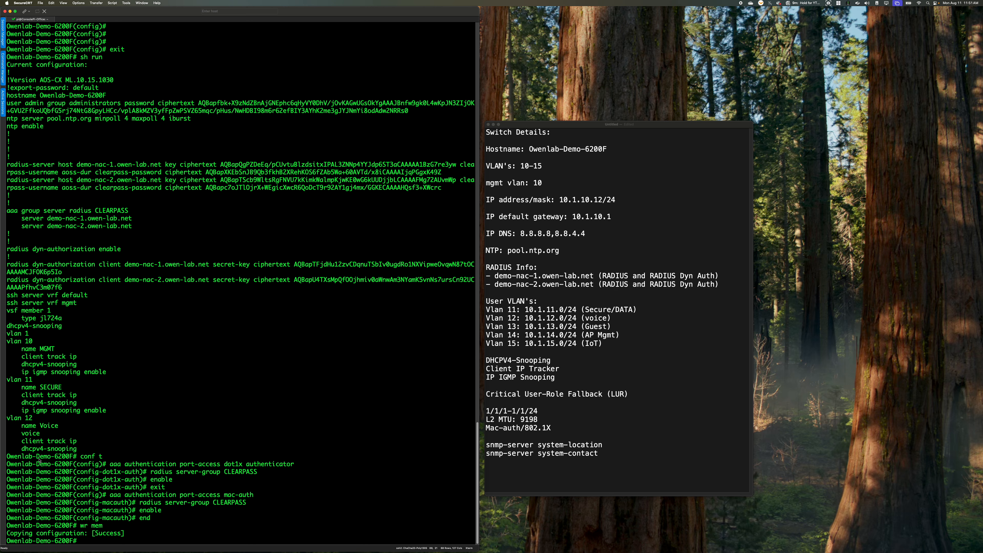
Enter configuration mode and display the MAC address table to identify the uplink port
type("conf t")
key("Return")
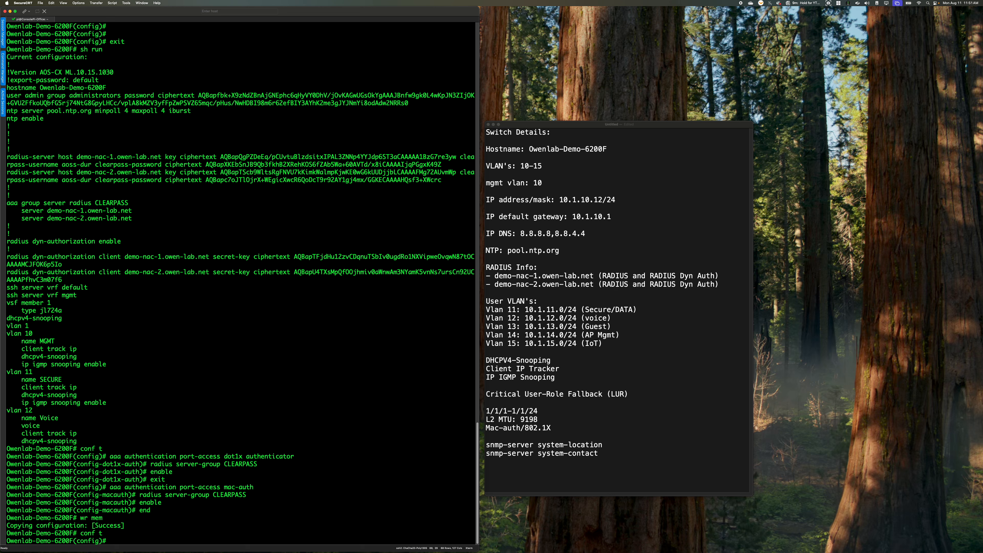
type("sh mac-ad")
key("Tab")
key("Return")
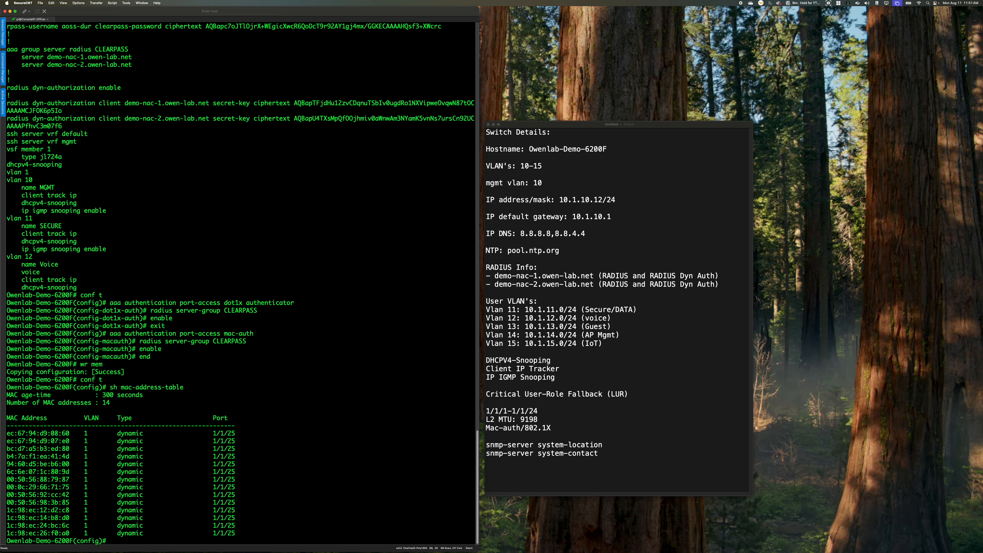
Set the MTU of interface 1/1/25 to 9198
type("int 1/1/25")
key("Return")
type("mtu 91")
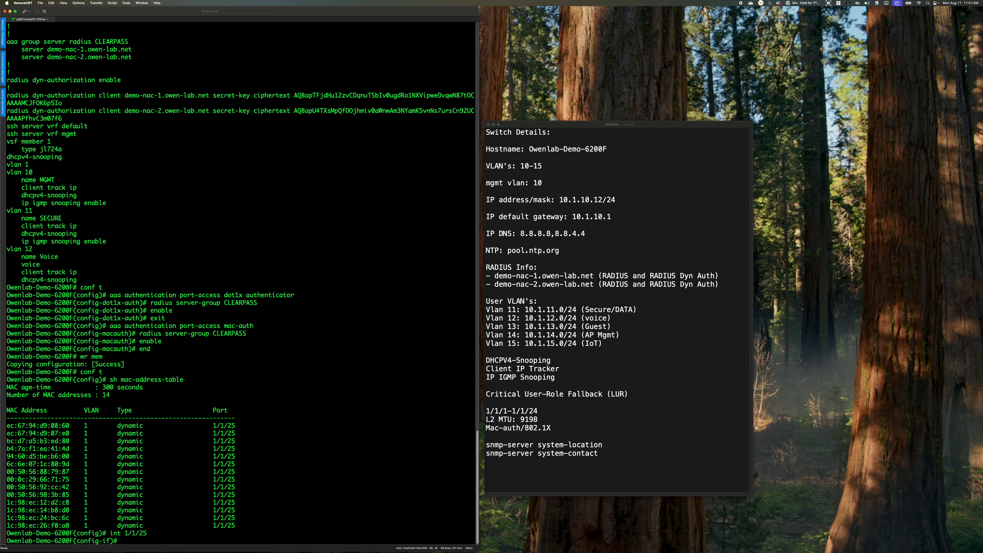
type("98")
key("Return")
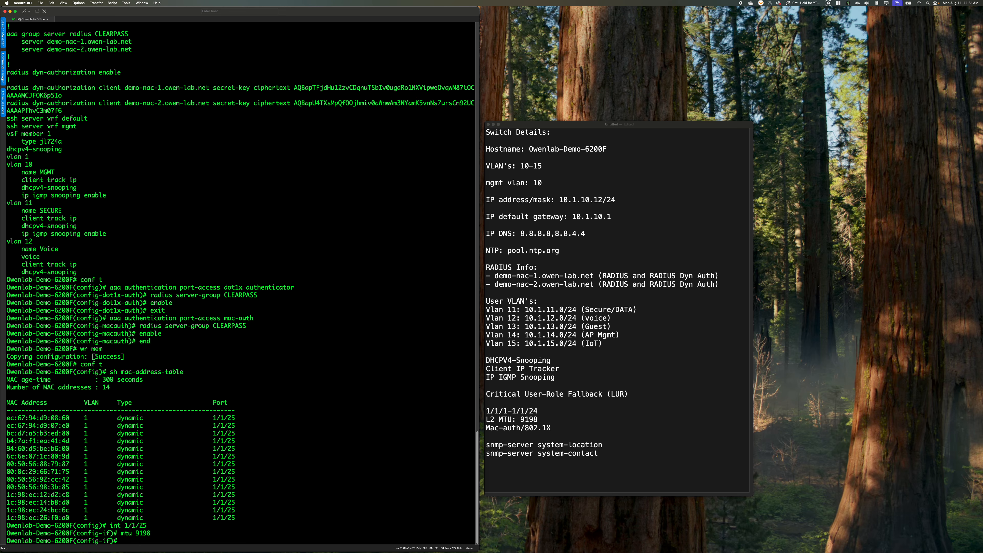
Make interface 1/1/25 a trunk with native VLAN 10 and all VLANs allowed
type("vlan trunk native 10")
key("Return")
type("vlan tru")
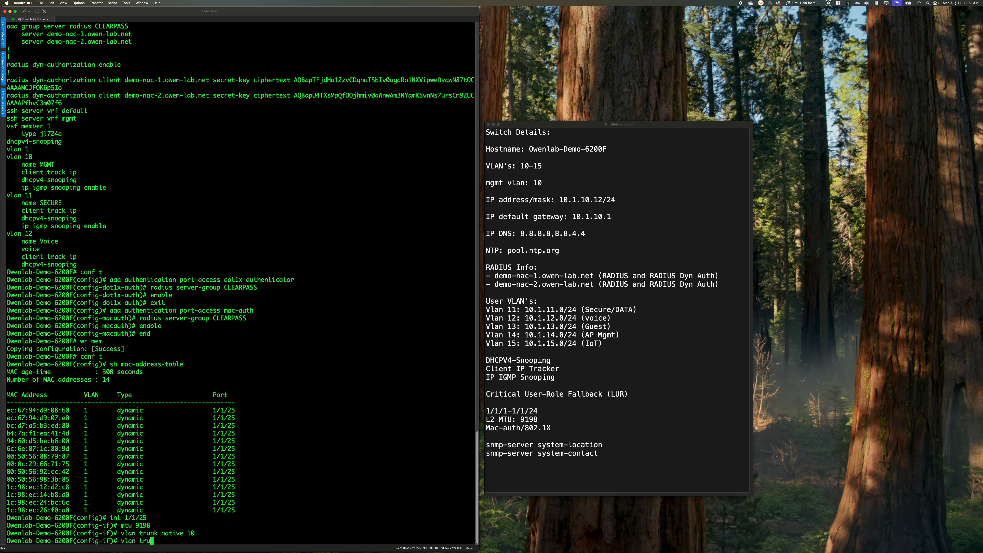
type("nk allowed all")
key("Return")
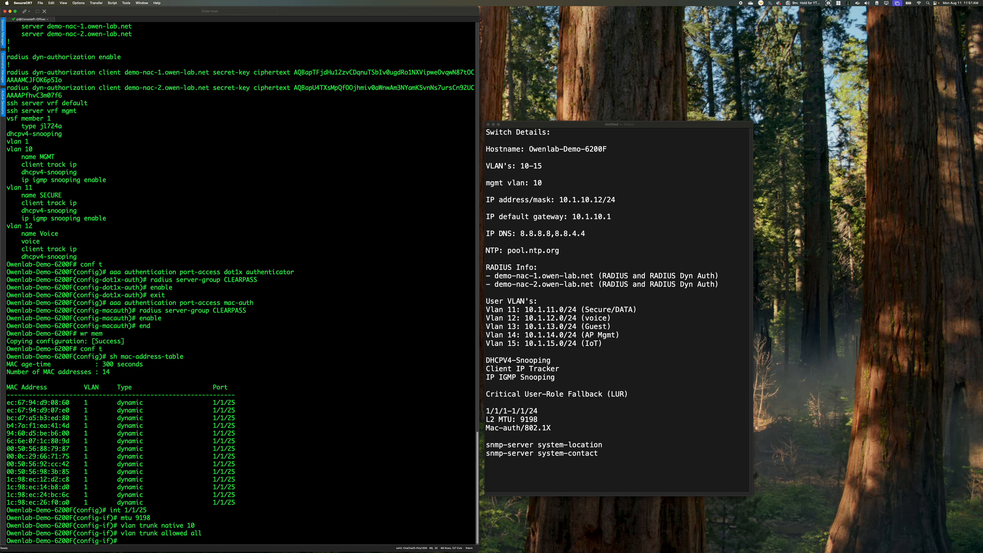
Mark interface 1/1/25 as trusted for DHCPv4 snooping and exit the interface context
type("dhcpv4")
key("Tab")
type("trust")
key("Return")
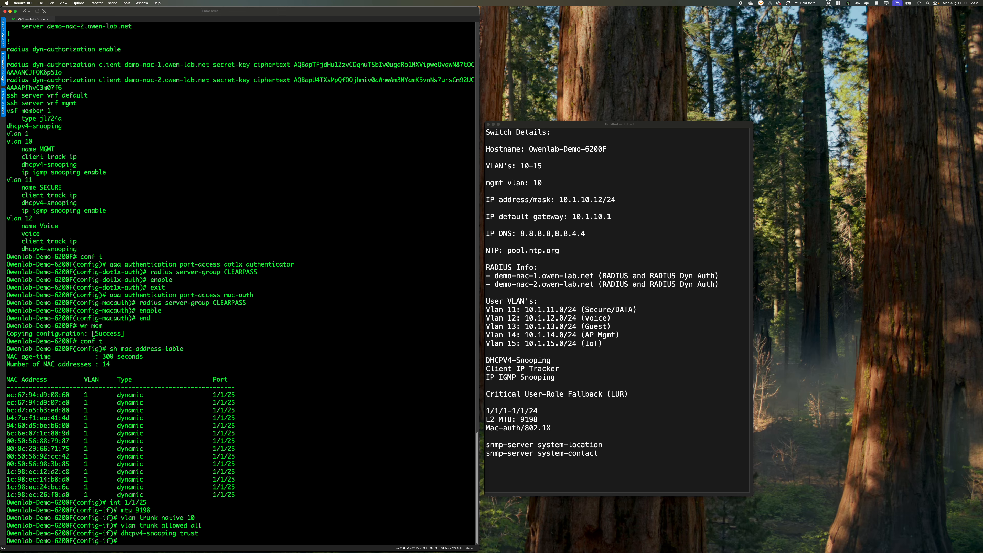
type("exit")
key("Return")
Assign the IP address 10.1.10.12/24 to the VLAN 10 interface
type("int vlan 10")
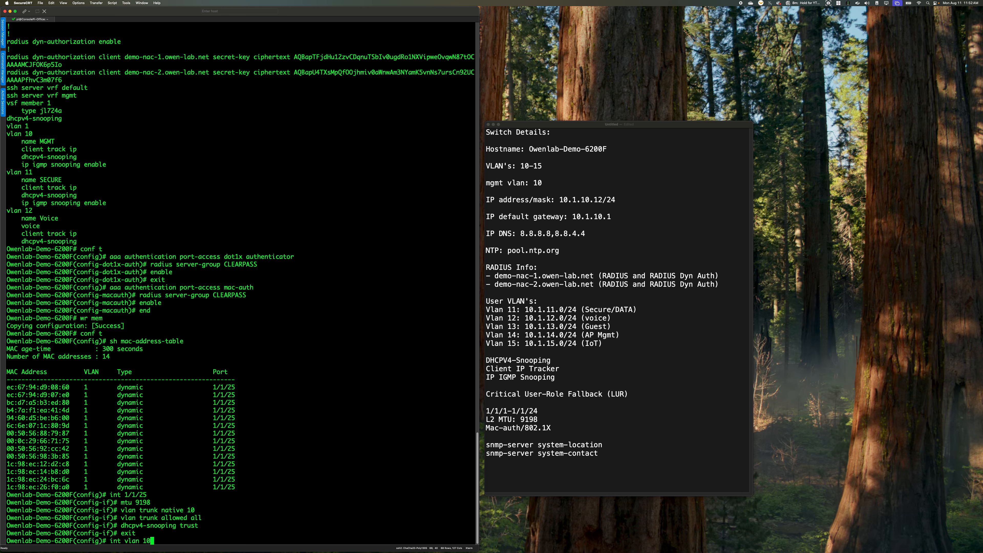
key("Return")
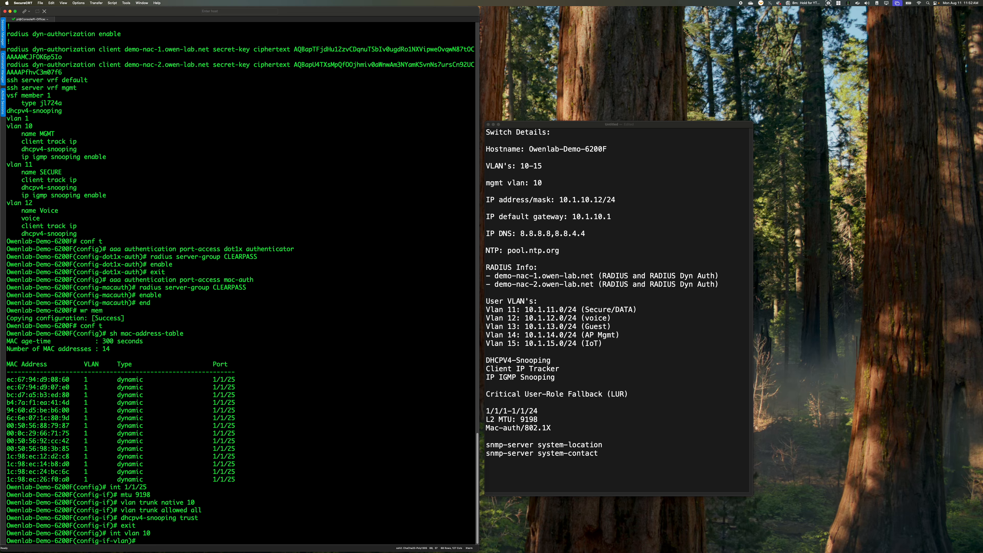
type("ip address 10.1.10.12/24")
key("Return")
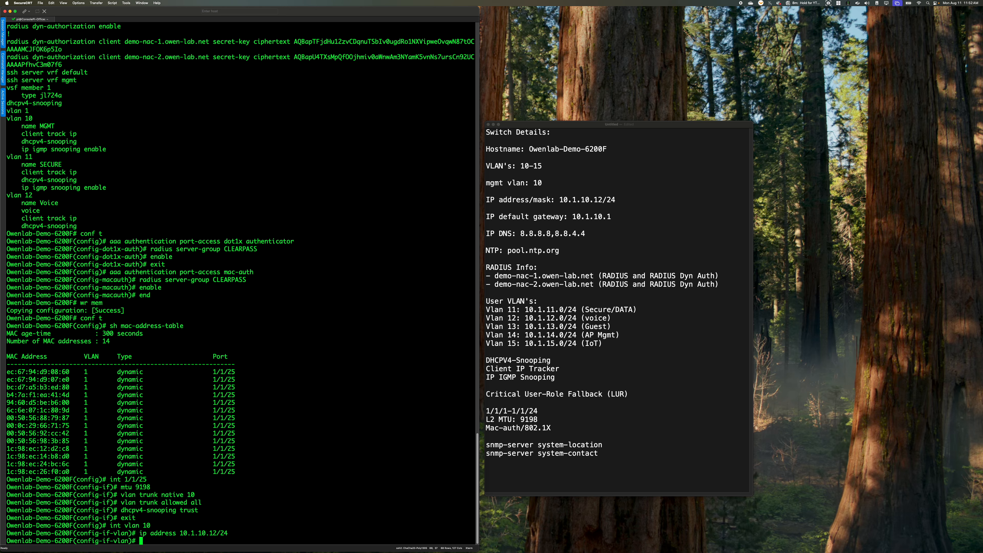
Add a default route for 0.0.0.0/0 via 10.1.10.1 and leave configuration mode
type("exit")
key("Return")
type("ip r")
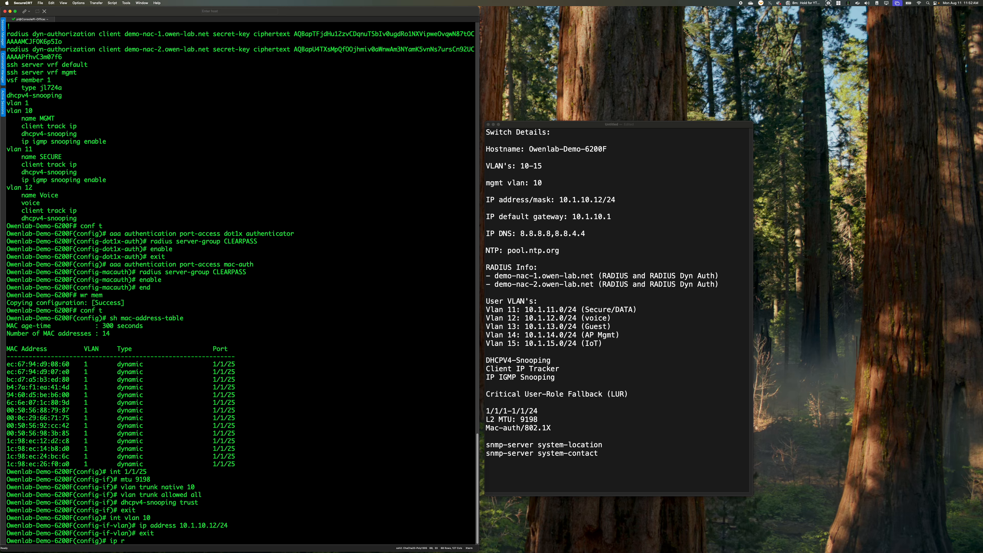
type("oute 0.0.0.0/0 10.1.10.1")
key("Return")
type("end")
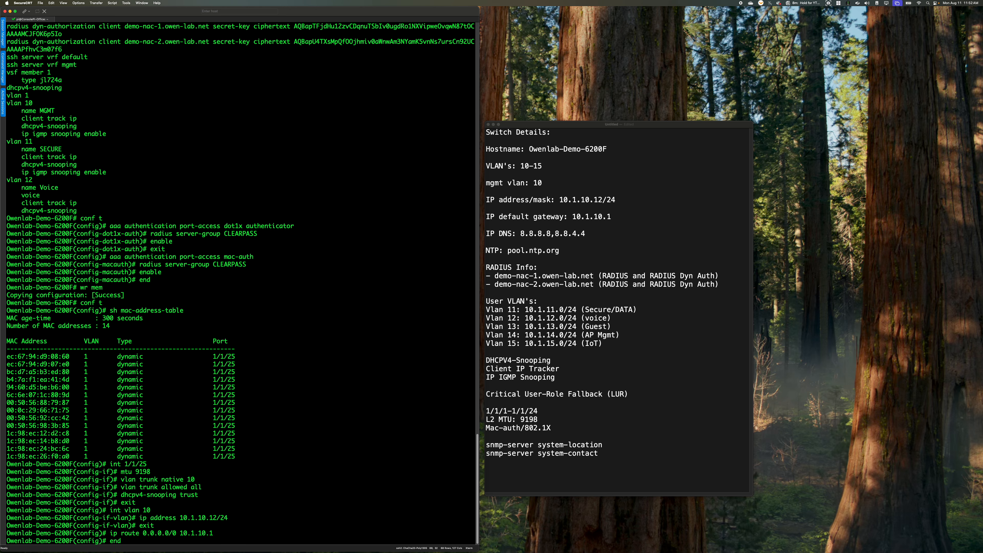
key("Return")
Remove DHCP addressing from the VLAN 1 interface with no ip dhcp and save the configuration to memory
type("conf t")
key("Return")
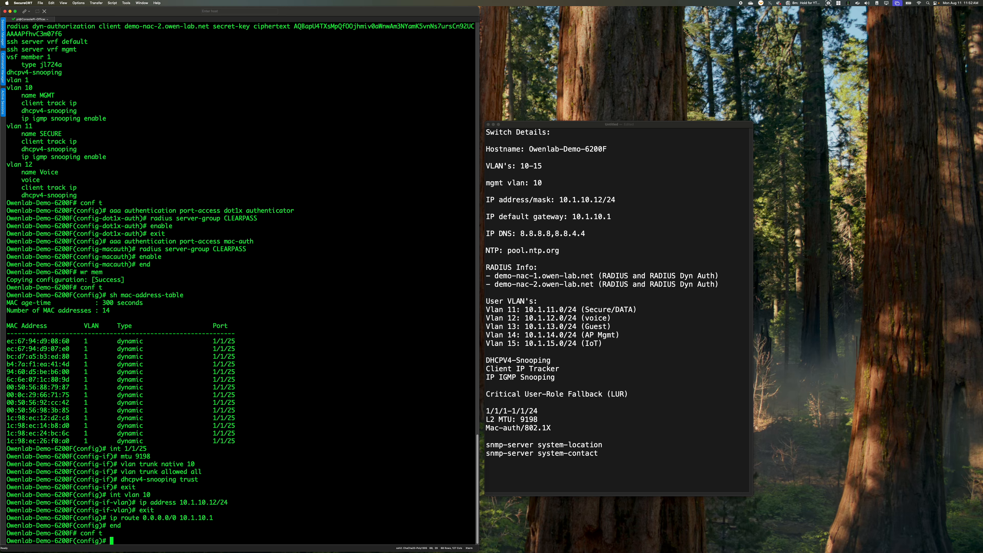
type("int vlan 1")
key("Return")
type("no ip dhcp")
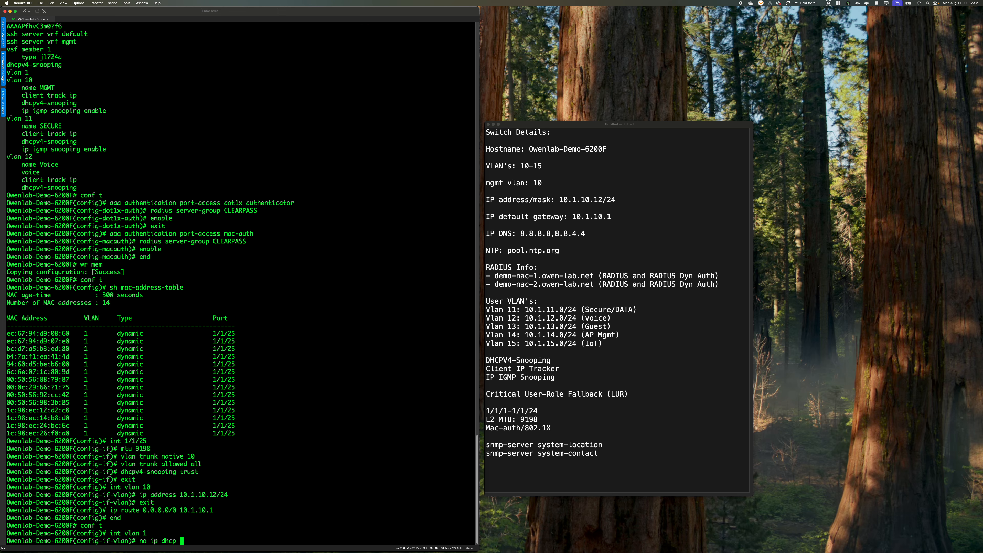
key("Return")
type("end")
key("Return")
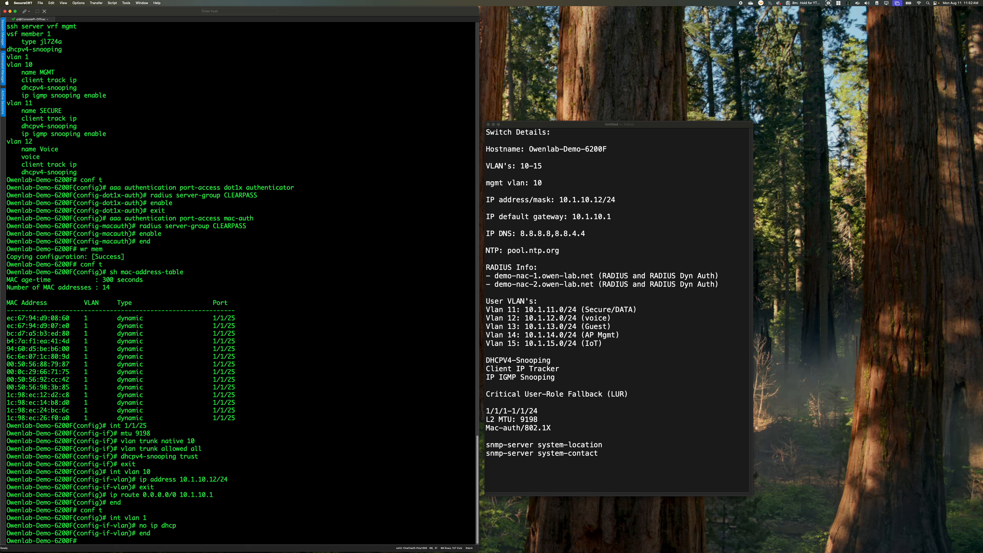
type("wr mem")
key("Return")
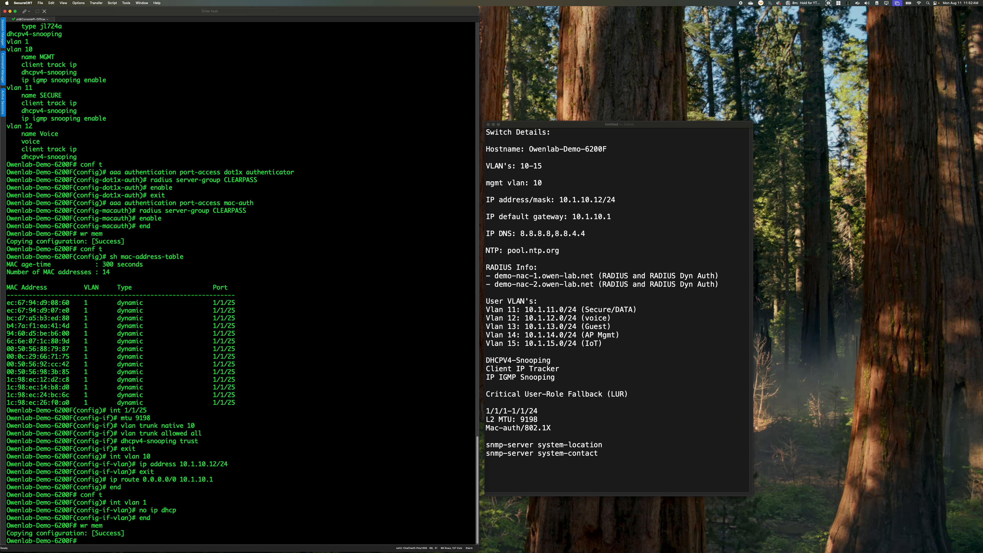
Display the MAC address table again to check which VLANs are learned on the uplink
type("sh mac-address-table")
key("Return")
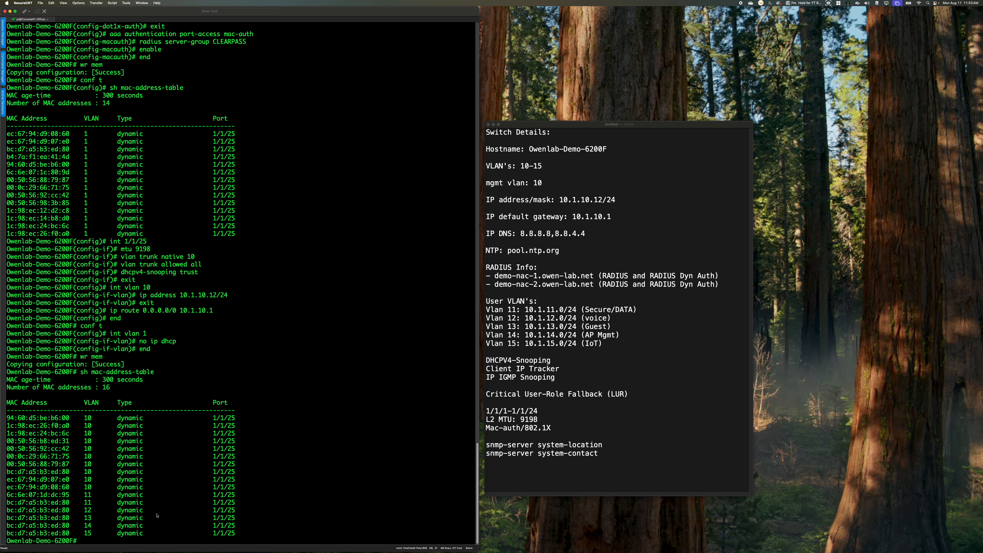
Ping the default gateway 10.1.10.1 to test connectivity
type("ping 10.1.10.1")
key("Return")
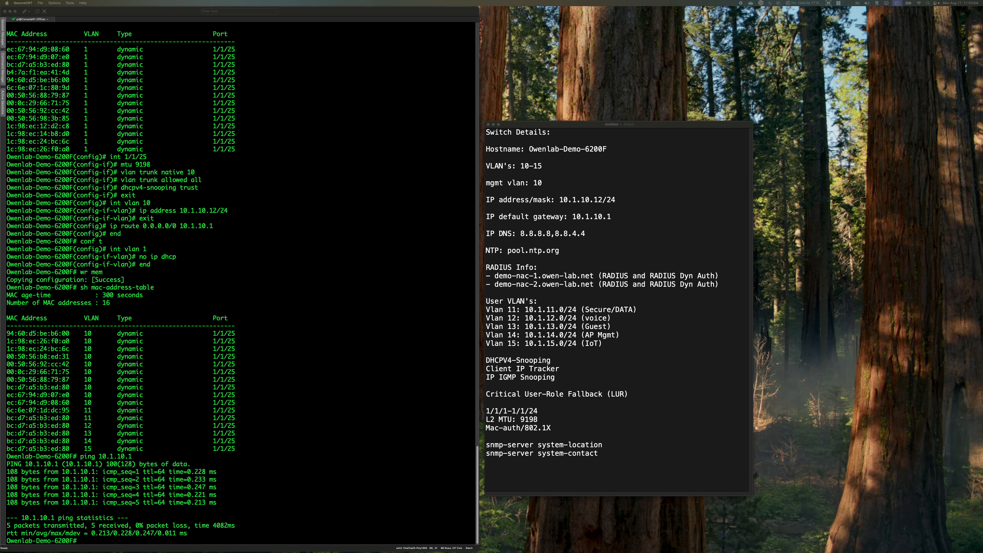
Return to global configuration mode on the switch
left_click(354, 429)
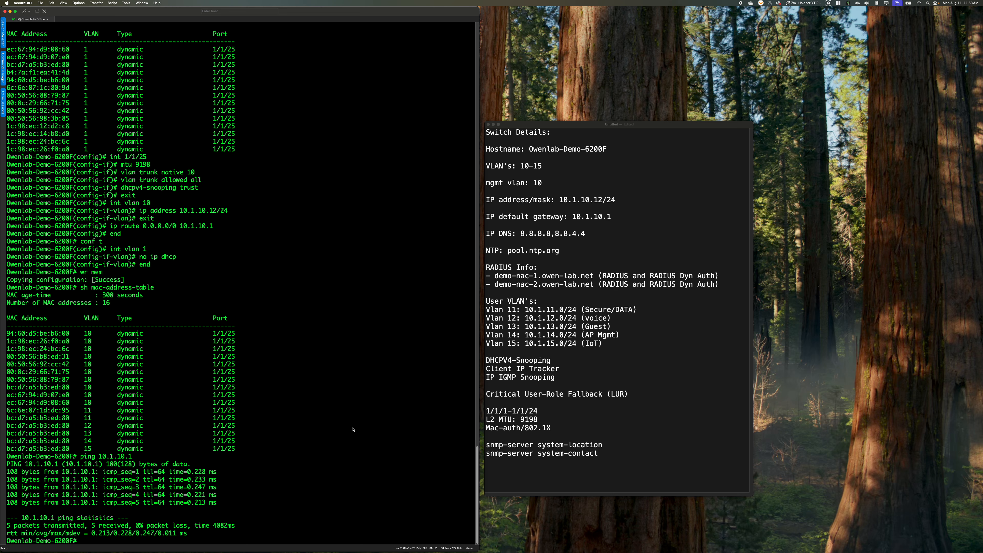
type("t")
key("Return")
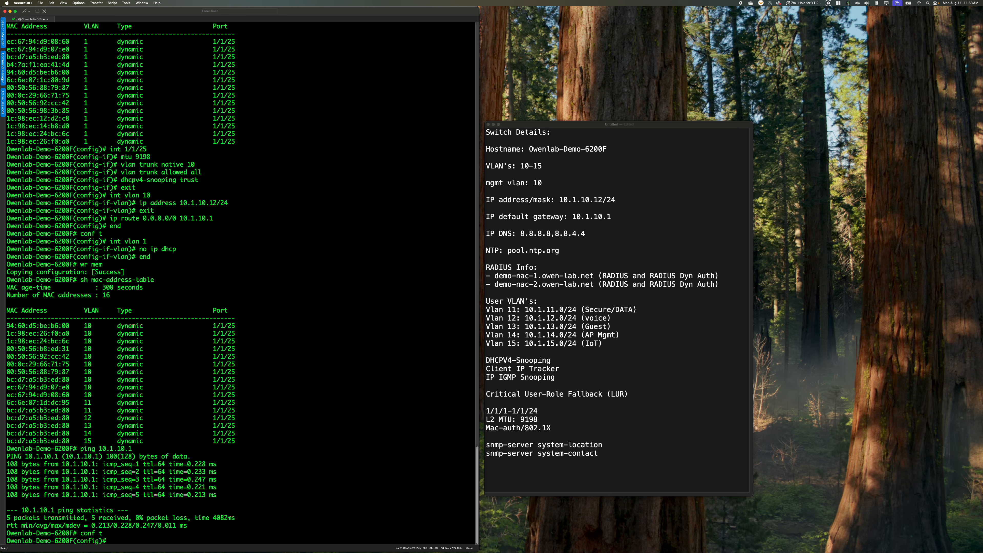
Create the IP traffic class Allow-Any with entry 10 matching any any any, and leave class configuration
type("class ip Allow-Any")
key("Return")
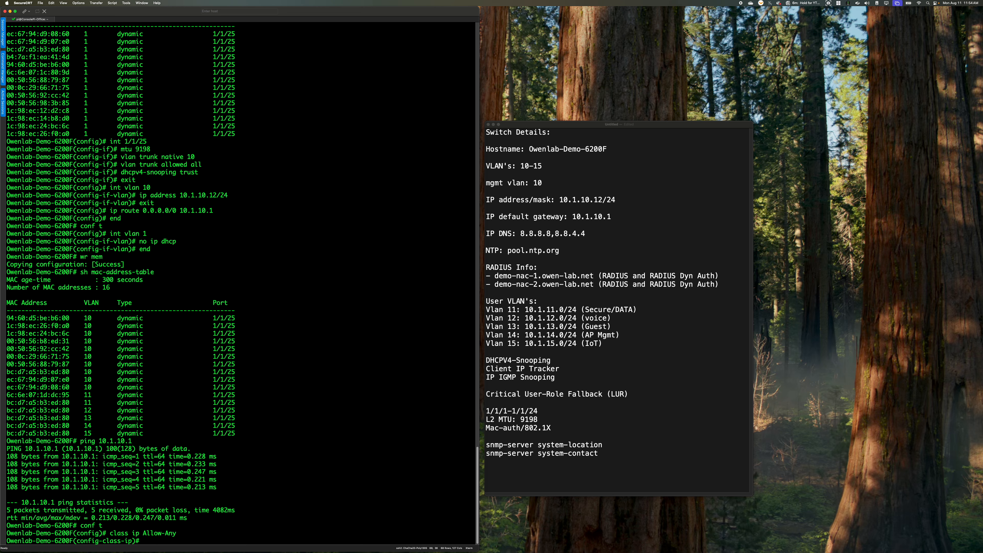
type("10 match any any any")
key("Return")
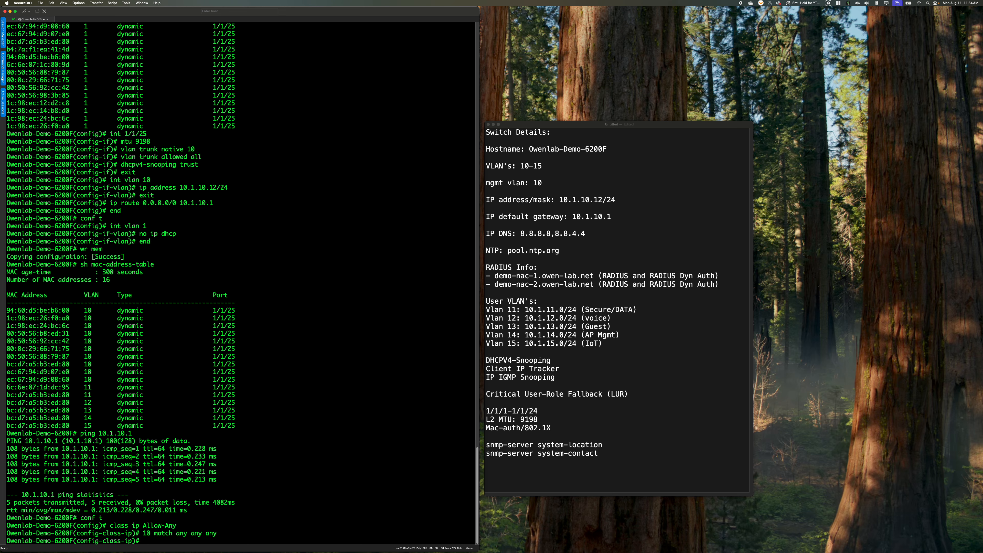
type("exit")
key("Return")
Create a port-access policy named CPPM-DOWN
type("port-a")
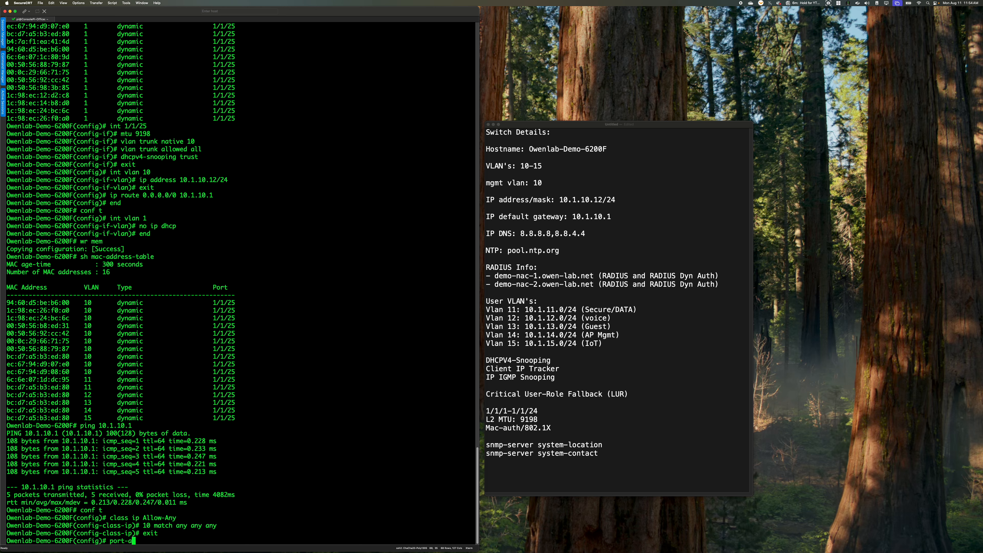
type("ccess")
type("policy CPPM-DOWN")
key("Return")
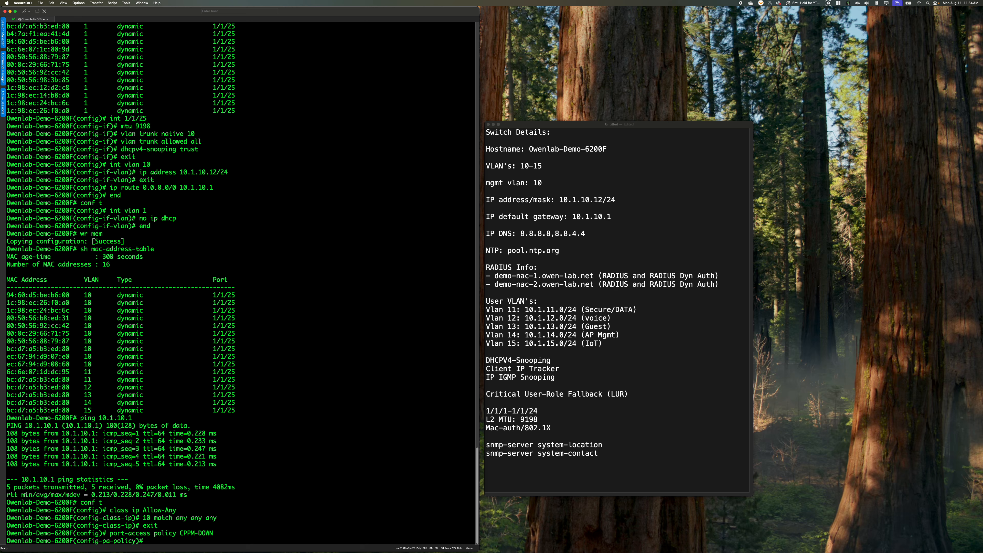
Try to add entry 10 for class Allow-Any with an action to the CPPM-DOWN policy
type("10 class Allow0Any")
key("BackSpace")
key("BackSpace")
key("BackSpace")
type("Any actyio")
key("BackSpace")
key("BackSpace")
key("BackSpace")
type("ion")
key("Tab")
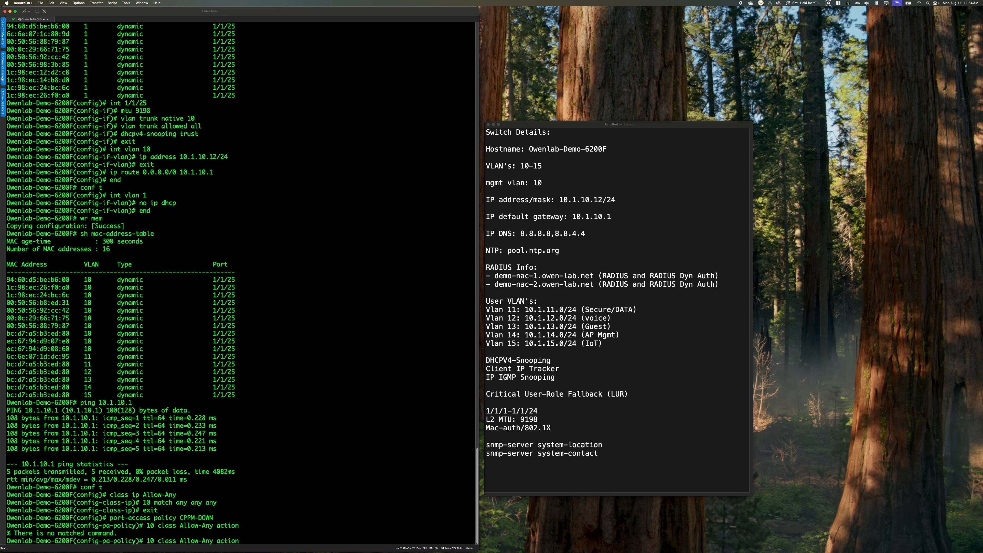
Change the policy entry to 10 class ip Allow-Any and list its available action options
key("BackSpace")
key("BackSpace")
key("BackSpace")
key("BackSpace")
key("BackSpace")
key("BackSpace")
key("BackSpace")
key("BackSpace")
key("Left")
key("Left")
key("Left")
key("Left")
key("Left")
key("Left")
key("Left")
key("Left")
type("ip")
key("Right")
key("Right")
key("Right")
key("Right")
key("Right")
key("Right")
key("Right")
key("Right")
key("Right")
type("action?")
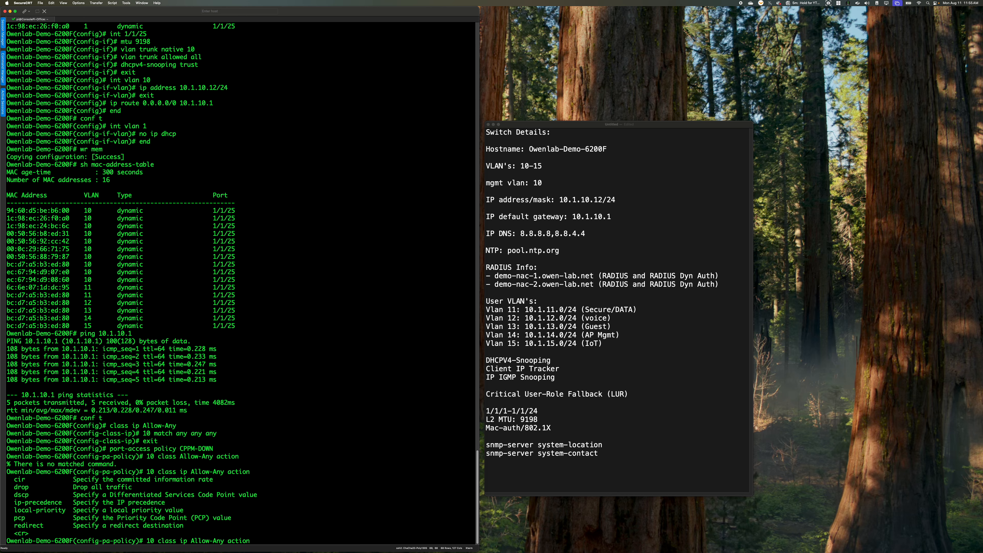
Add entry 10 class ip Allow-Any without an action to the CPPM-DOWN policy and exit policy configuration
key("BackSpace")
key("BackSpace")
key("BackSpace")
key("BackSpace")
key("BackSpace")
key("BackSpace")
key("BackSpace")
key("BackSpace")
key("Return")
type("exit")
key("Return")
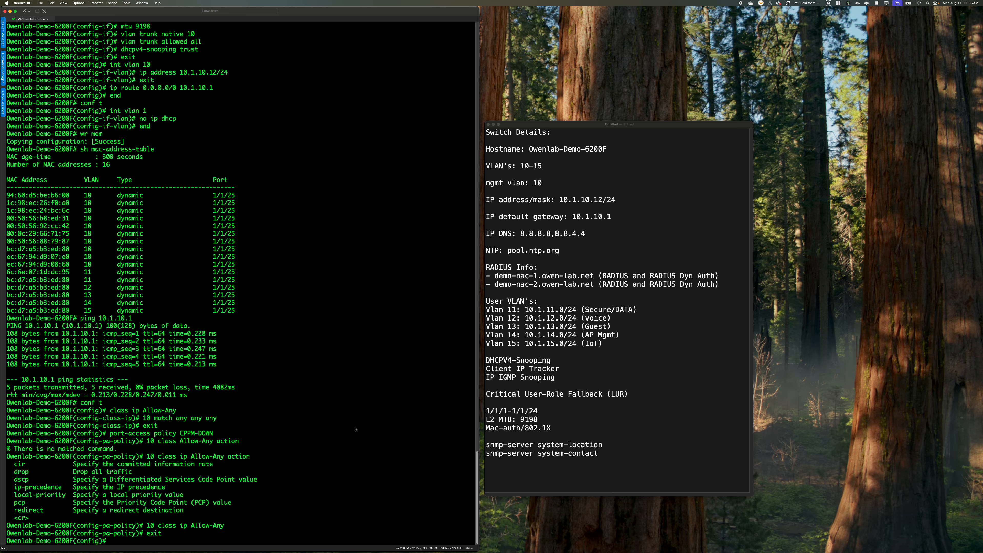
Create the port-access role CLEARPASS-DOWN-ROLE and associate the policy CPPM-DOWN with it
type("port-access role CLEARPASS-DOWN-ROLE")
key("Return")
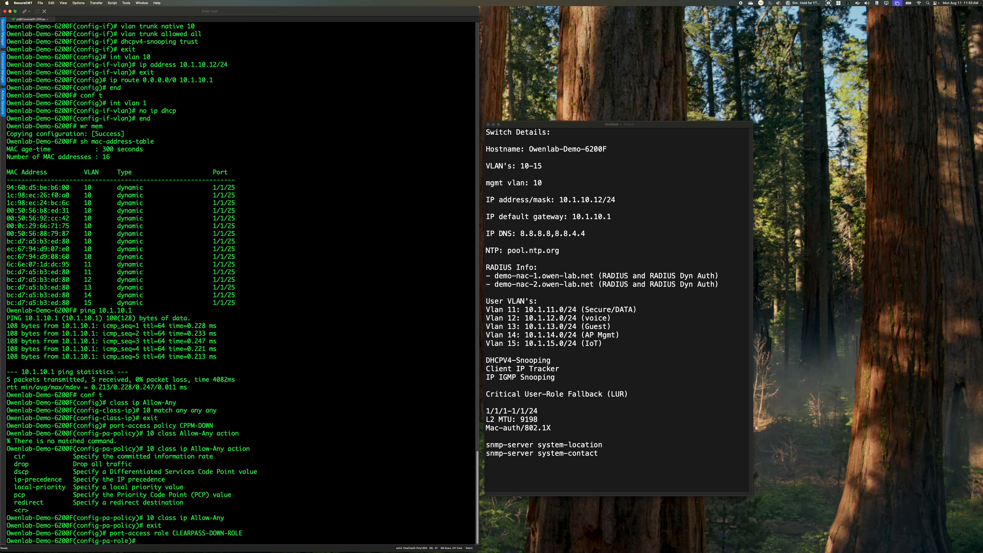
type("associate po")
key("Tab")
type("CPPM-DOWN")
key("Return")
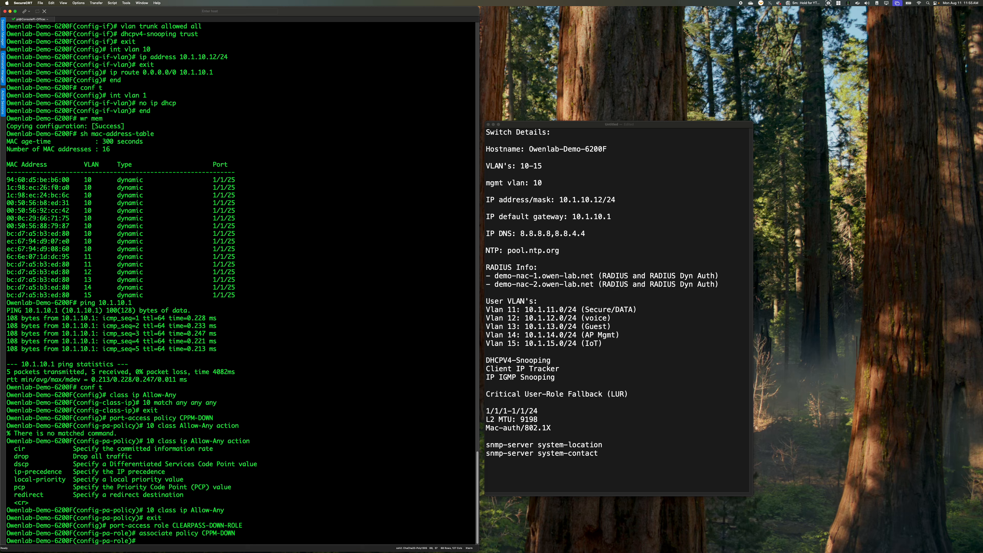
Set the authentication mode of CLEARPASS-DOWN-ROLE to client-mode
type("auth-mode")
type("client-mode")
key("BackSpace")
key("BackSpace")
key("BackSpace")
key("BackSpace")
key("BackSpace")
key("BackSpace")
key("BackSpace")
key("BackSpace")
key("BackSpace")
key("BackSpace")
key("BackSpace")
type("devuce")
key("BackSpace")
key("BackSpace")
key("BackSpace")
type("i")
key("Tab")
key("BackSpace")
key("BackSpace")
key("BackSpace")
key("BackSpace")
key("BackSpace")
key("BackSpace")
key("BackSpace")
key("BackSpace")
key("BackSpace")
key("BackSpace")
key("BackSpace")
key("BackSpace")
type("client-")
type("mode")
key("Return")
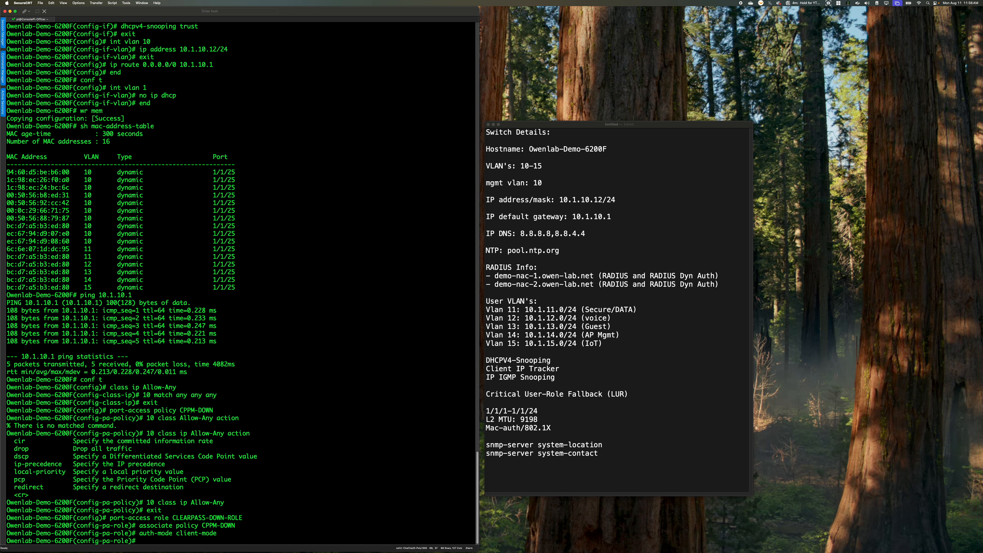
Give the role trunk native VLAN 13 and allowed VLANs 10-15, and exit configuration mode
type("vlan trunk")
type("native 13")
key("Return")
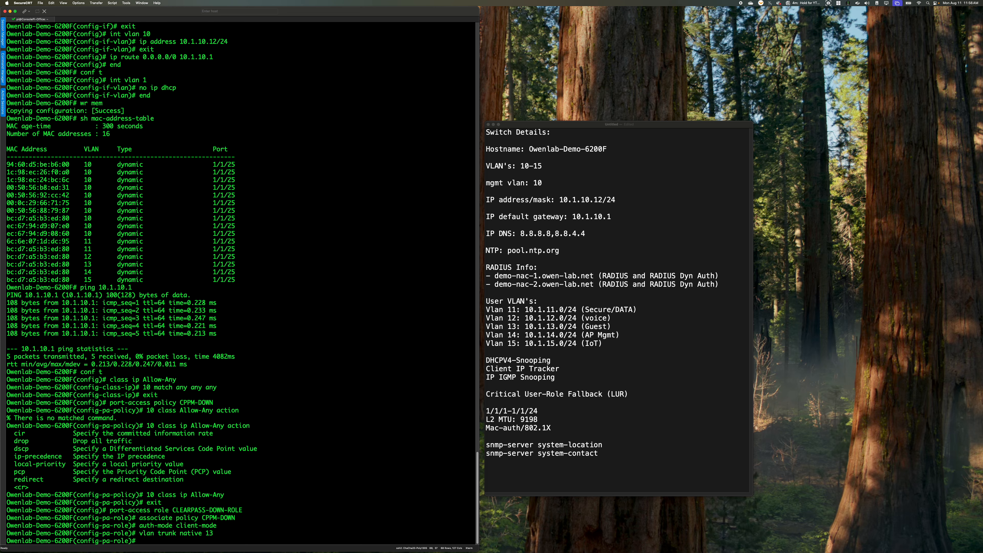
type("vlan trunk allowed")
key("BackSpace")
type("10-15")
key("Return")
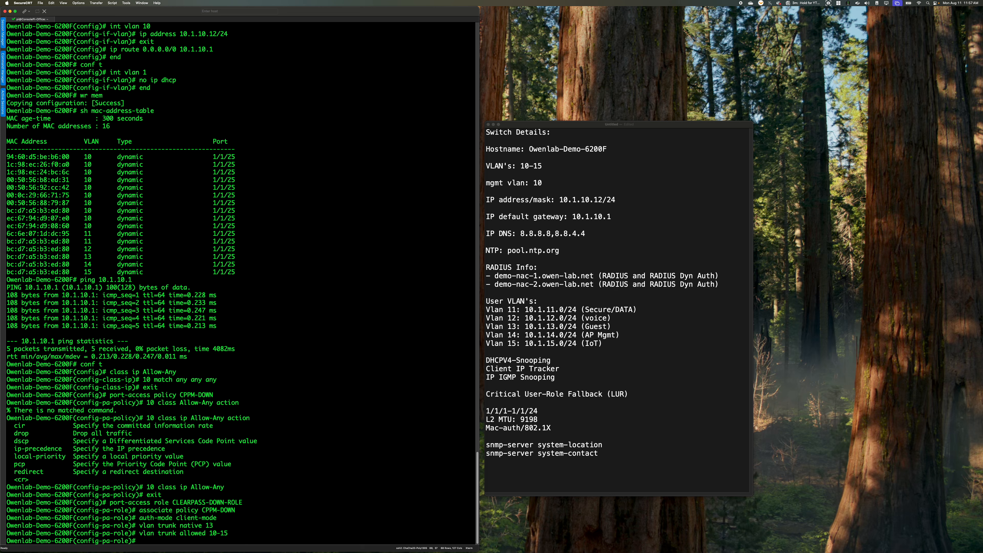
type("exit")
key("Return")
type("exit")
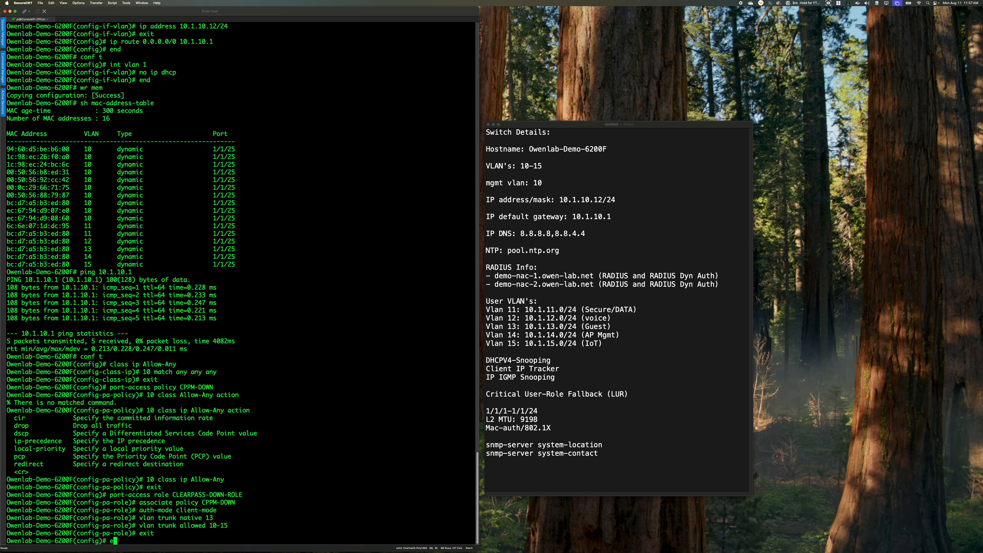
key("Return")
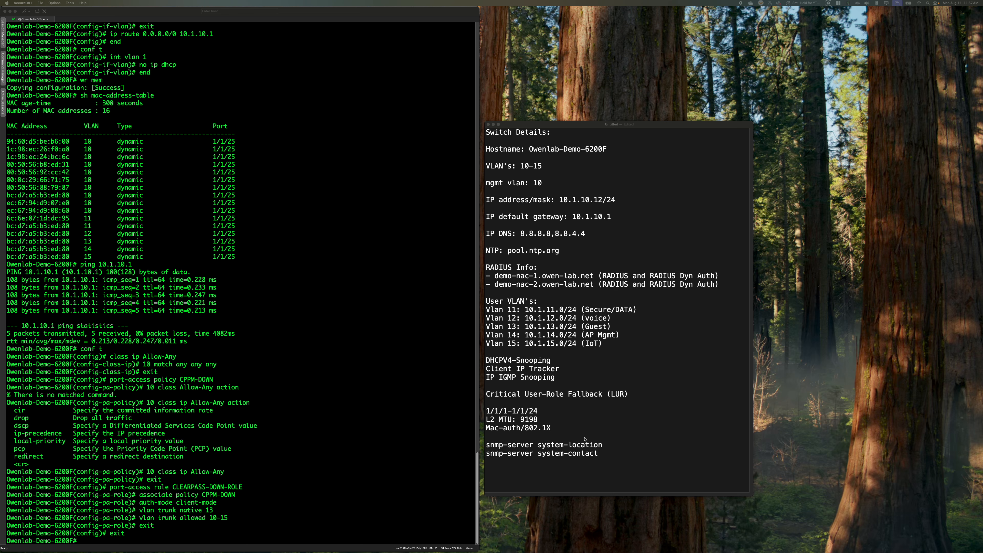
In global configuration, select interfaces 1/1/1-1/1/24 and set MTU 9198 and access VLAN 1
left_click(326, 453)
type("conf t")
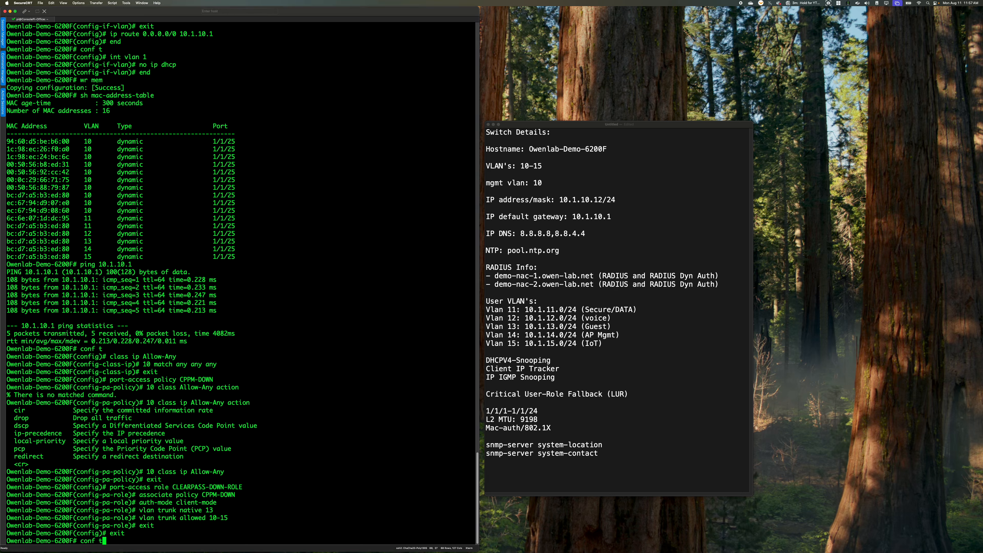
key("Return")
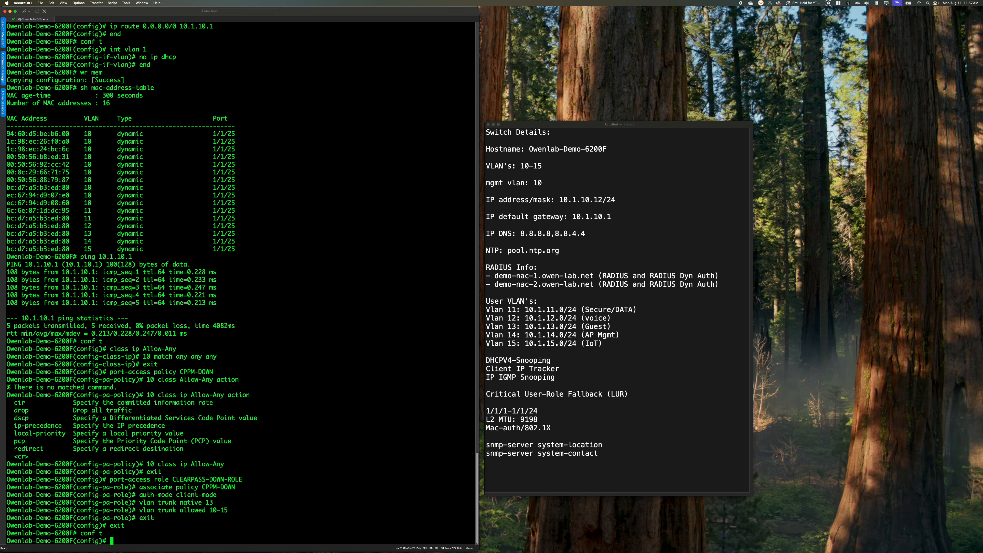
type("interface 1/1/1-1/1/24")
key("Return")
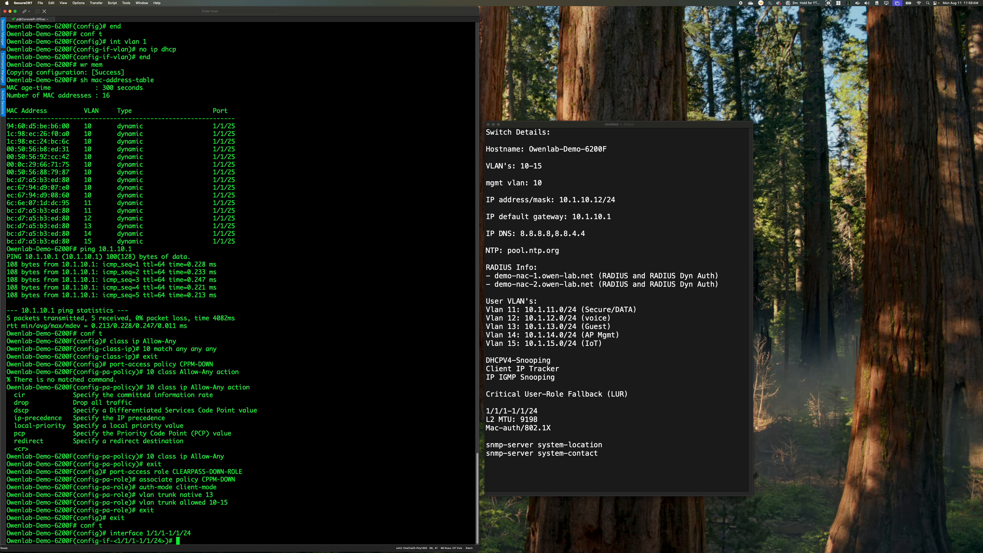
type("mtu 9198")
key("Return")
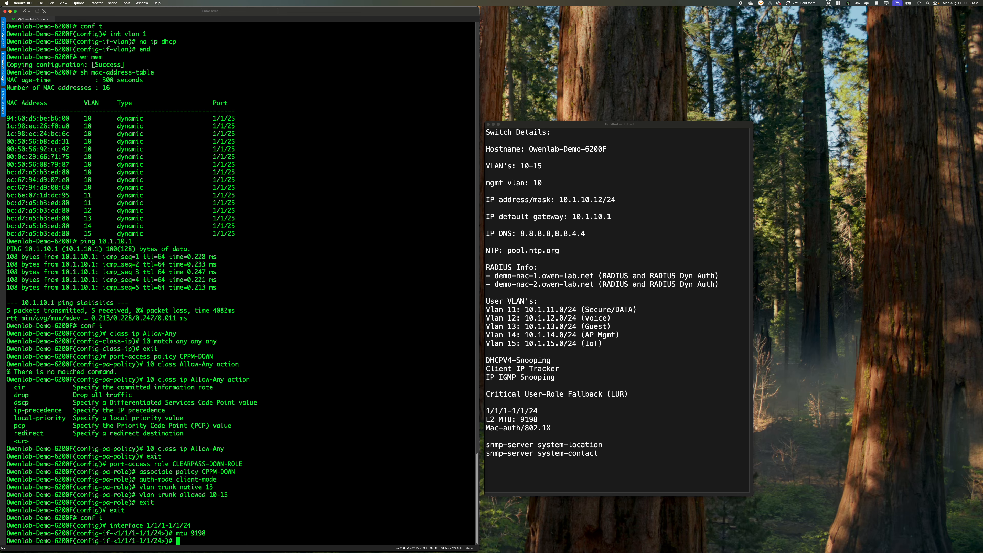
type("vlan access 1")
key("Return")
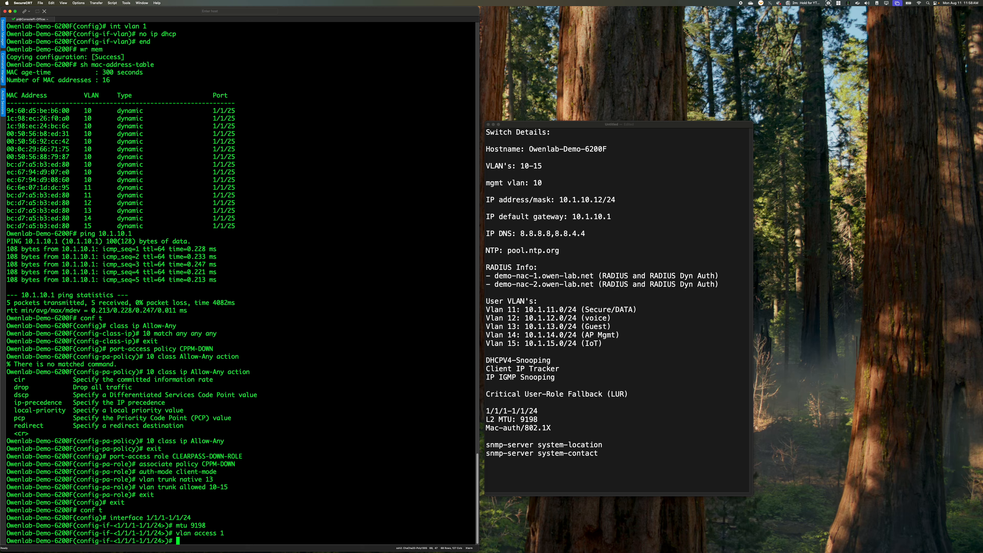
Try to limit port-access clients on the interface range with aaa authentication port-access client-32
type("aaa authentication port-access cli")
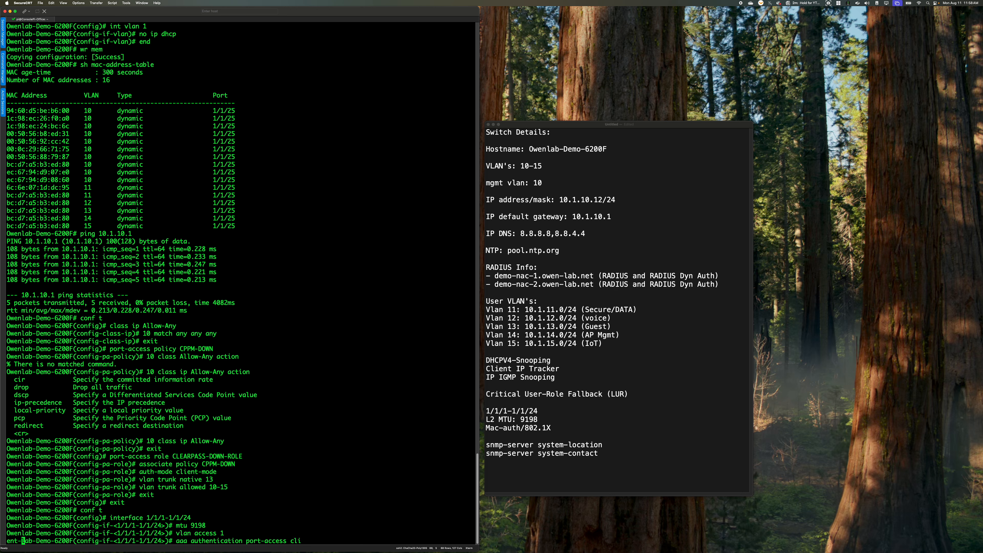
type("ent-32")
key("Return")
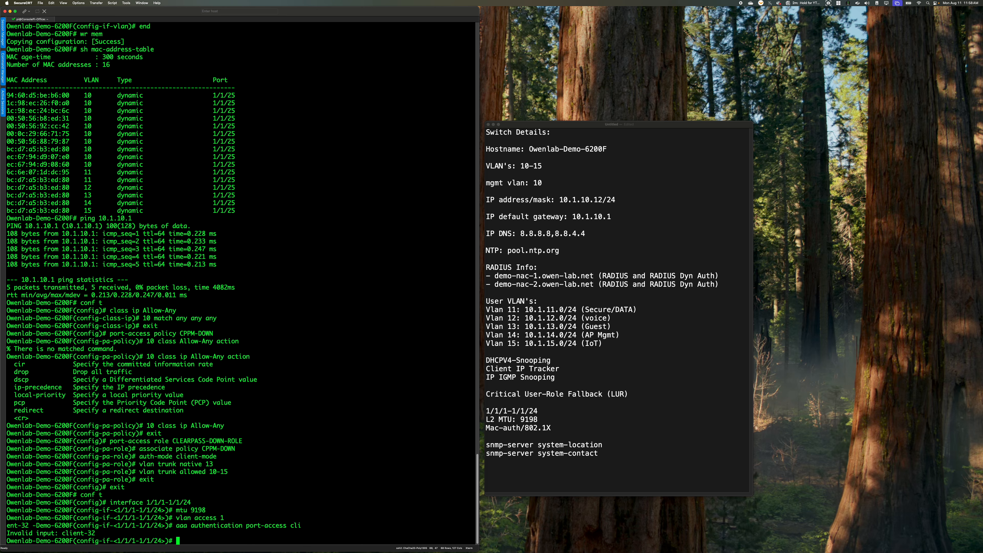
key("Up")
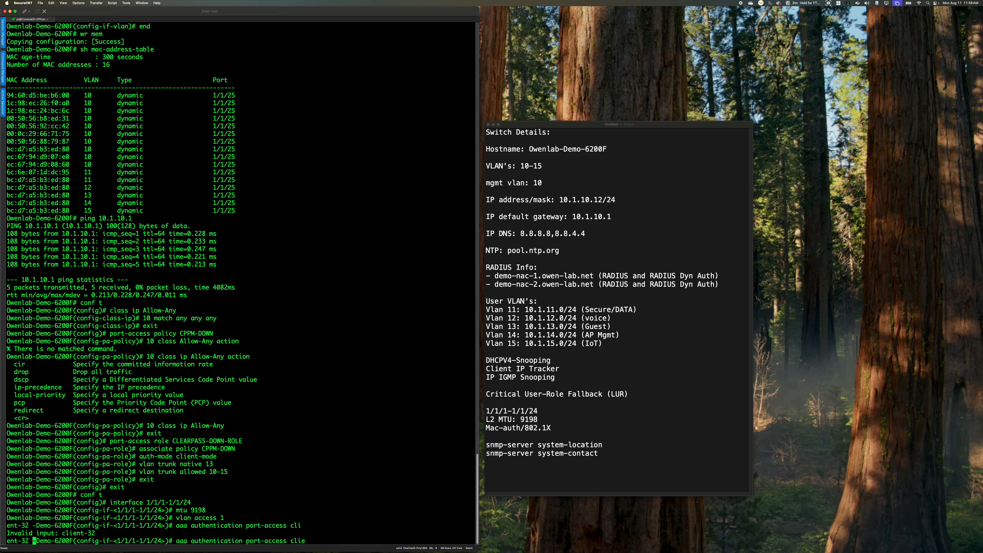
key("Return")
key("Return")
key("Return")
key("Return")
key("Return")
key("Return")
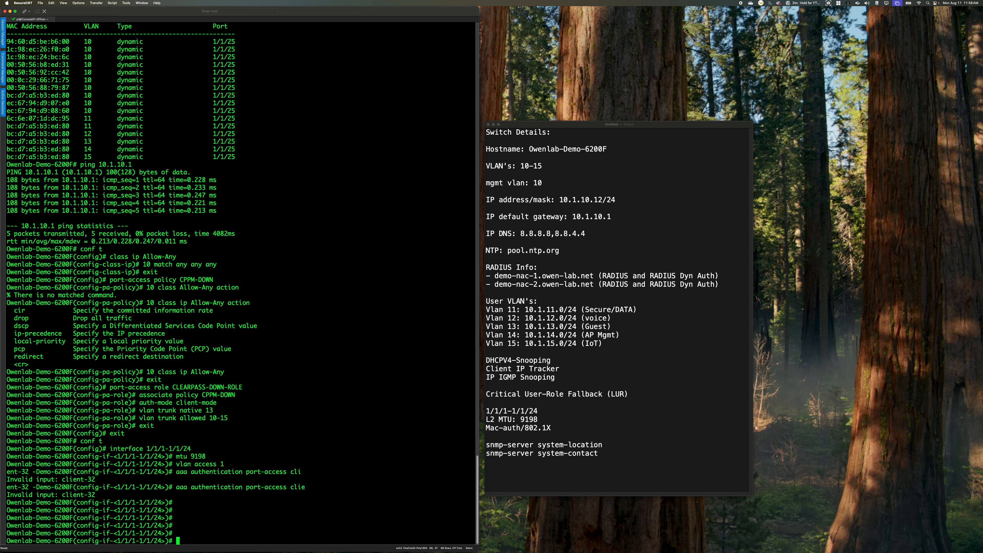
List the port-access authentication options and set the client limit to 32 on interfaces 1/1/1-1/1/24
key("Up")
key("BackSpace")
key("BackSpace")
key("BackSpace")
key("BackSpace")
key("BackSpace")
key("BackSpace")
key("BackSpace")
key("BackSpace")
key("BackSpace")
key("BackSpace")
key("BackSpace")
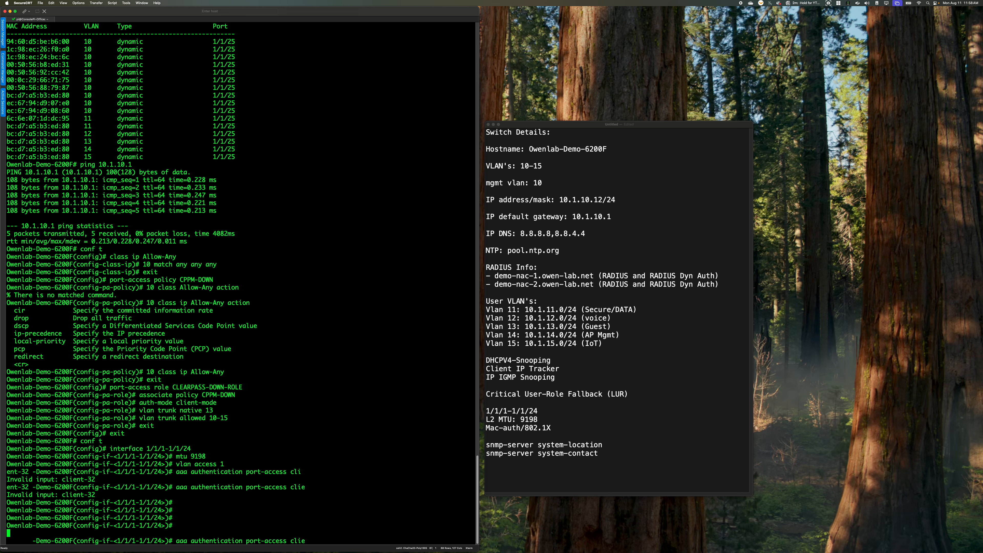
key("question")
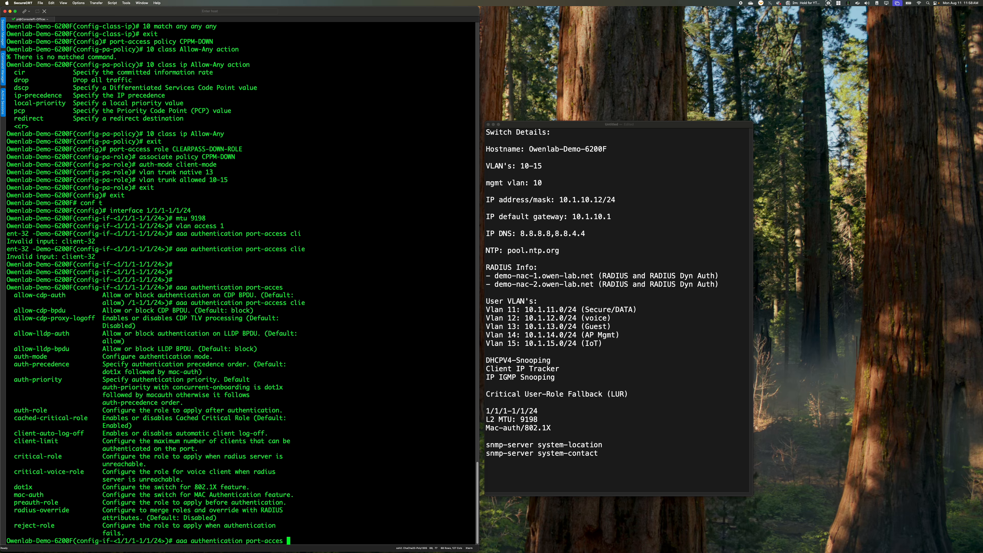
type("client-")
type("limit")
key("question")
type("32")
key("question")
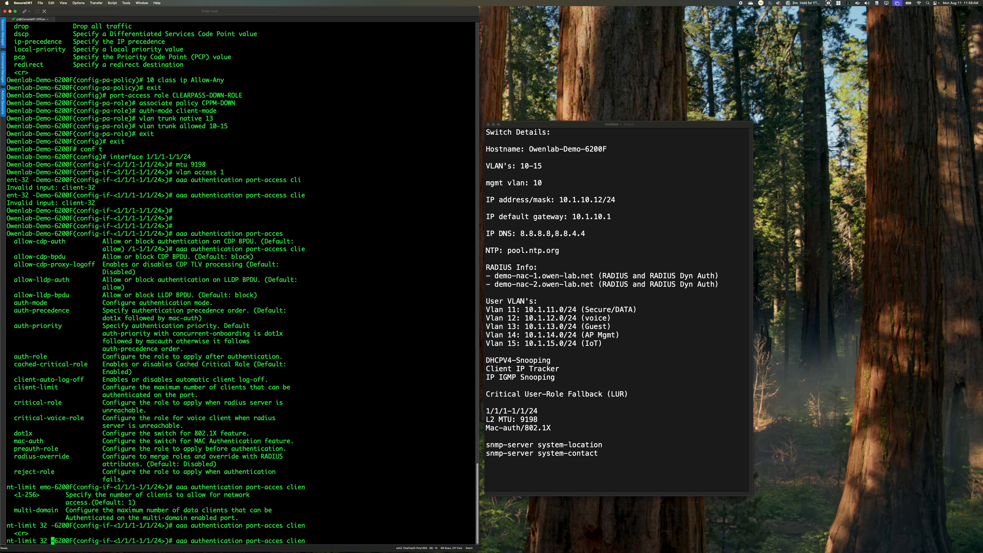
key("Return")
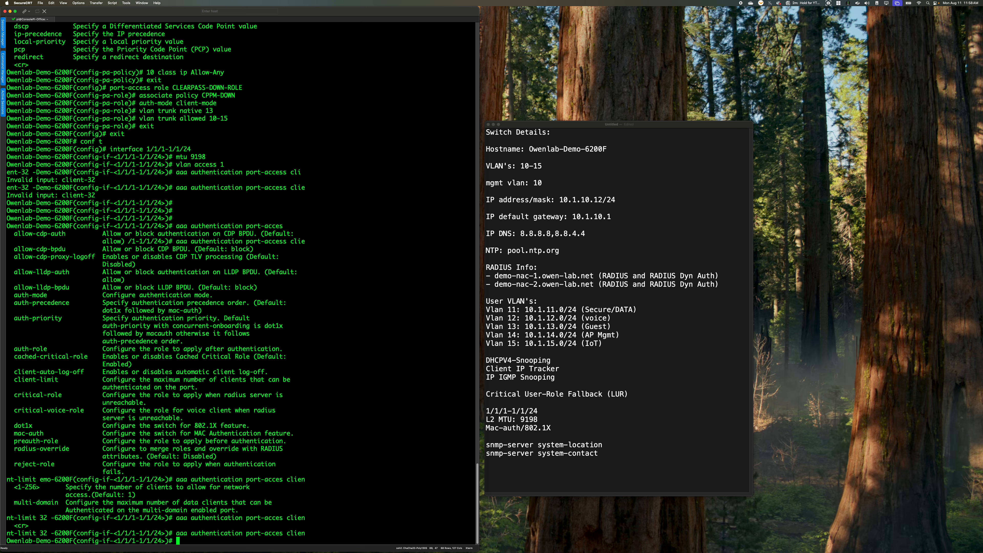
type("aaa authentication port-access criti")
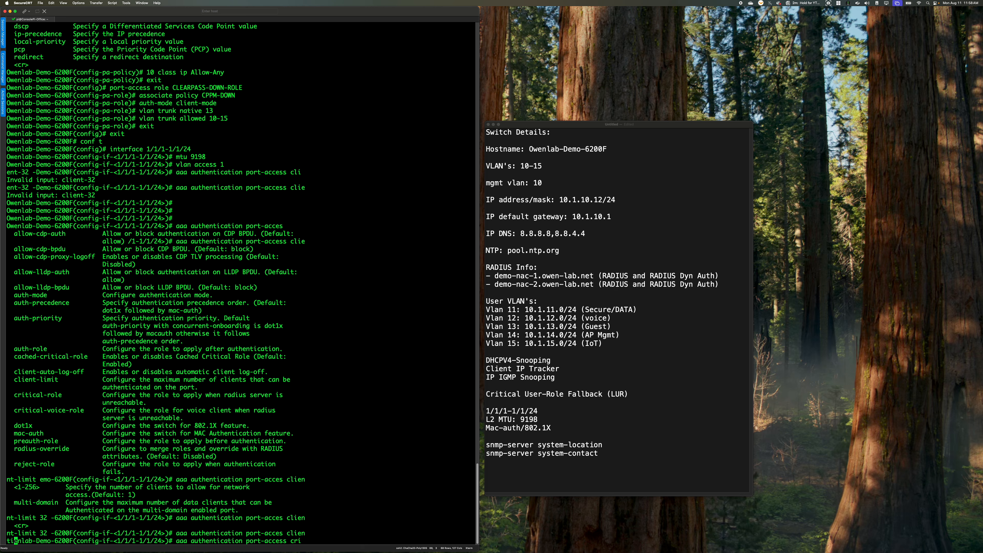
type("cal-role")
key("Up")
key("Up")
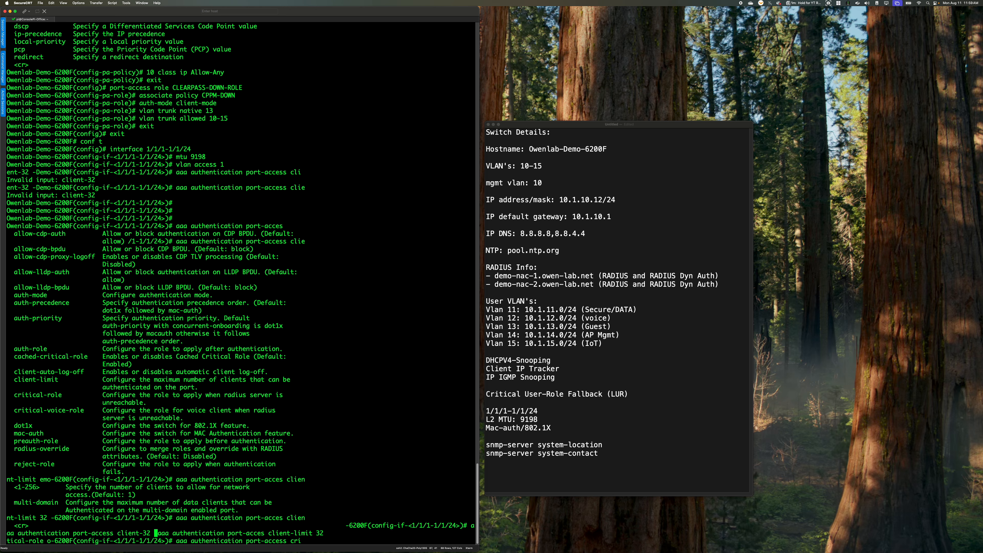
key("Down")
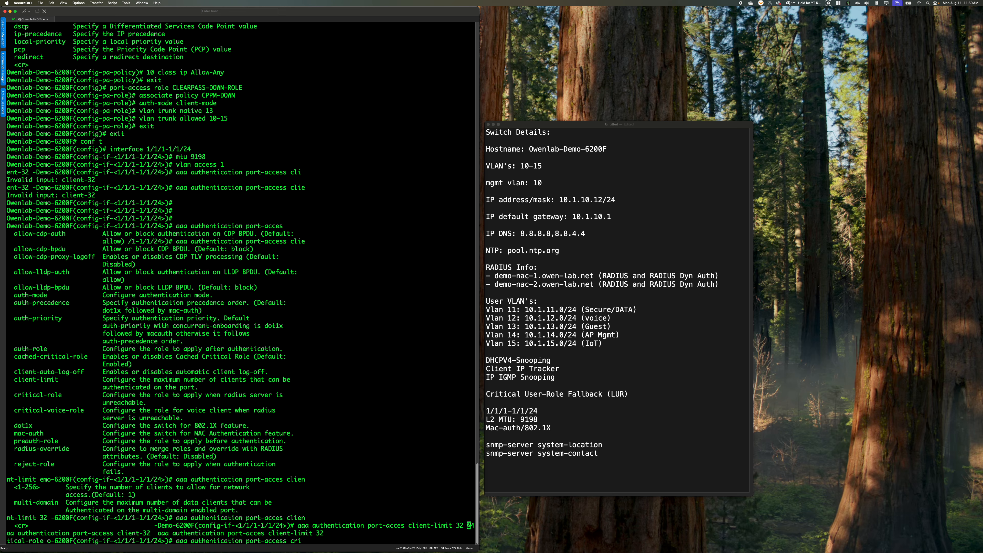
key("Return")
key("Return")
key("Return")
key("Return")
key("Return")
key("Return")
key("Return")
key("Return")
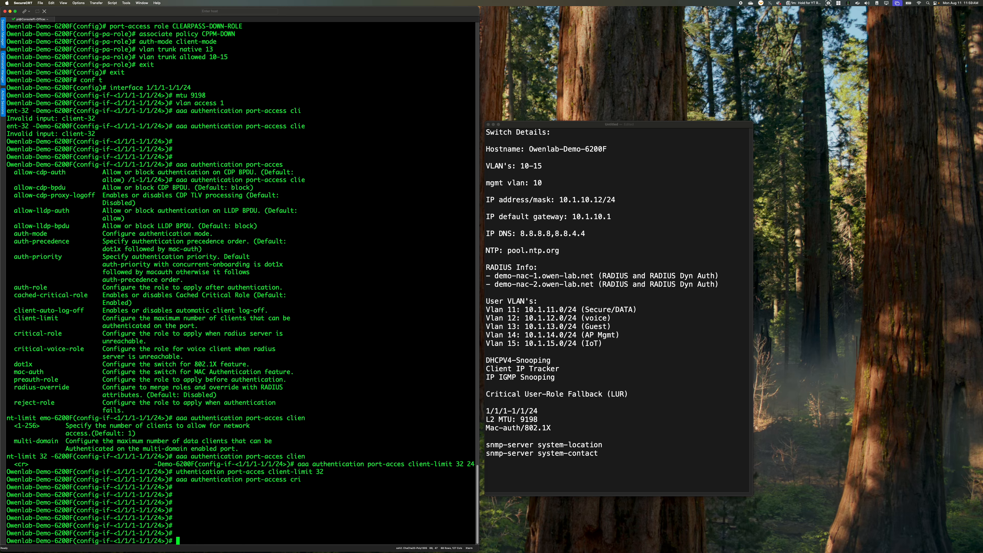
key("Return")
key("Return")
key("Return")
key("Return")
key("Return")
key("Return")
key("Return")
key("Return")
key("Return")
key("Return")
key("Return")
key("Return")
key("Return")
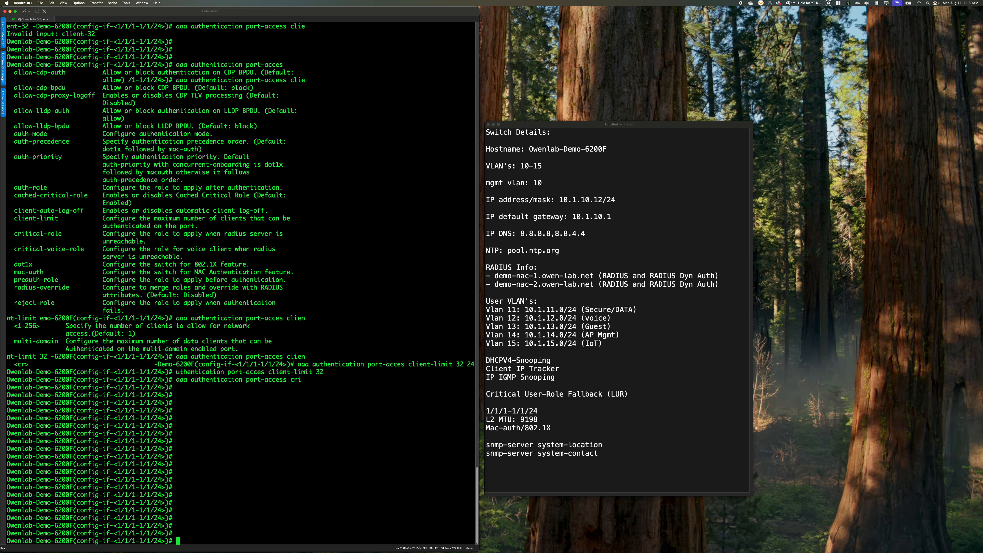
Assign CLEARPASS-DOWN-ROLE as the port-access critical role on interfaces 1/1/1-1/1/24
type("aaa authentication port-access critical-")
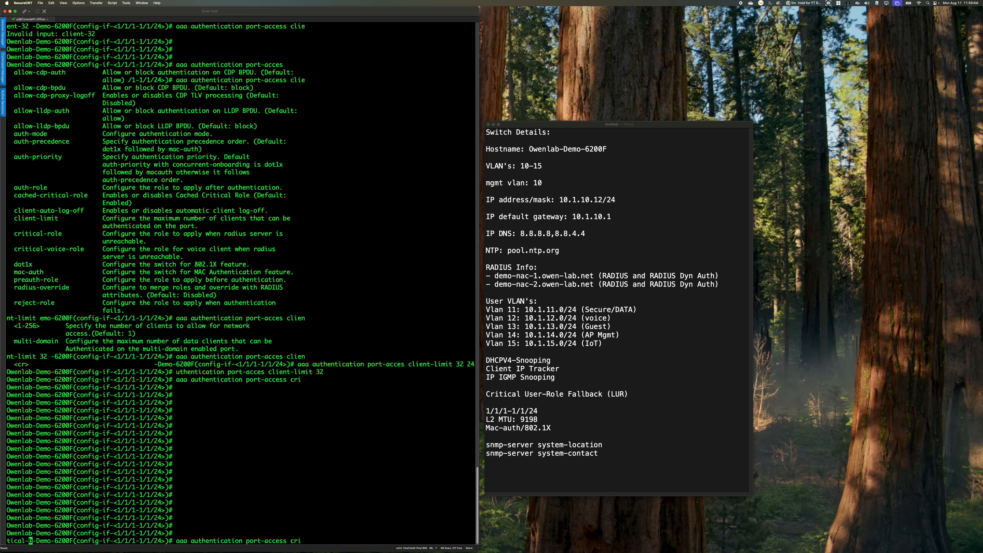
scroll(211, 225, "up", 15)
scroll(211, 225, "up", 20)
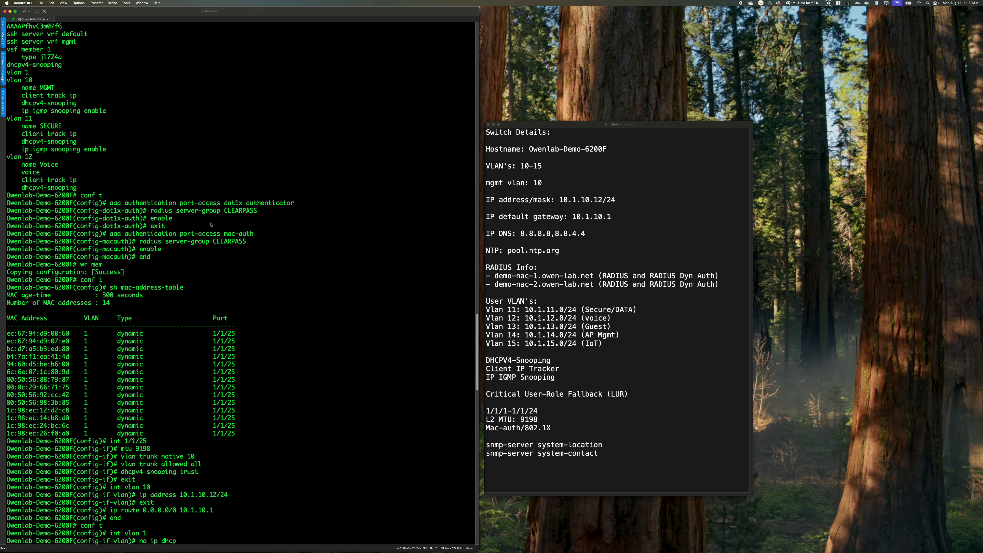
scroll(211, 224, "down", 20)
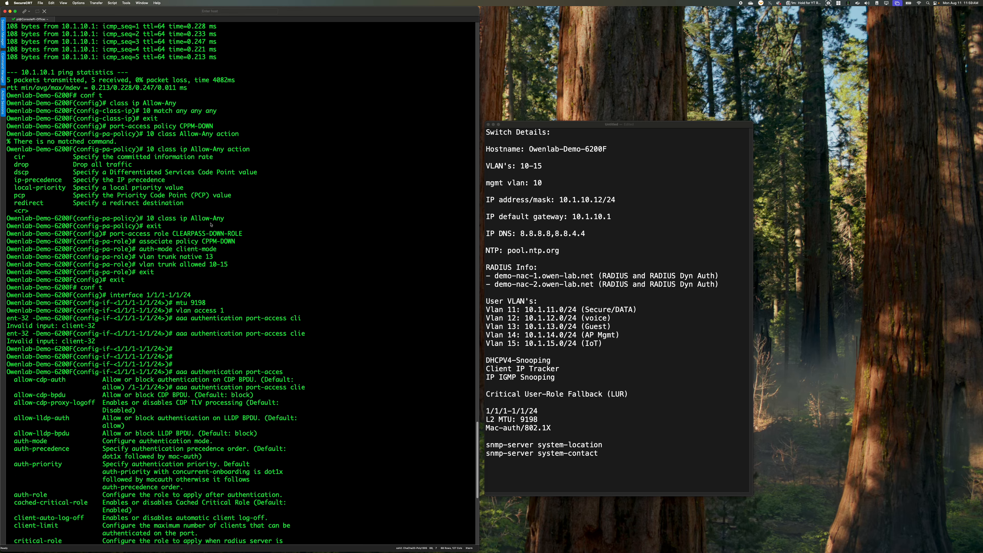
scroll(211, 224, "down", 15)
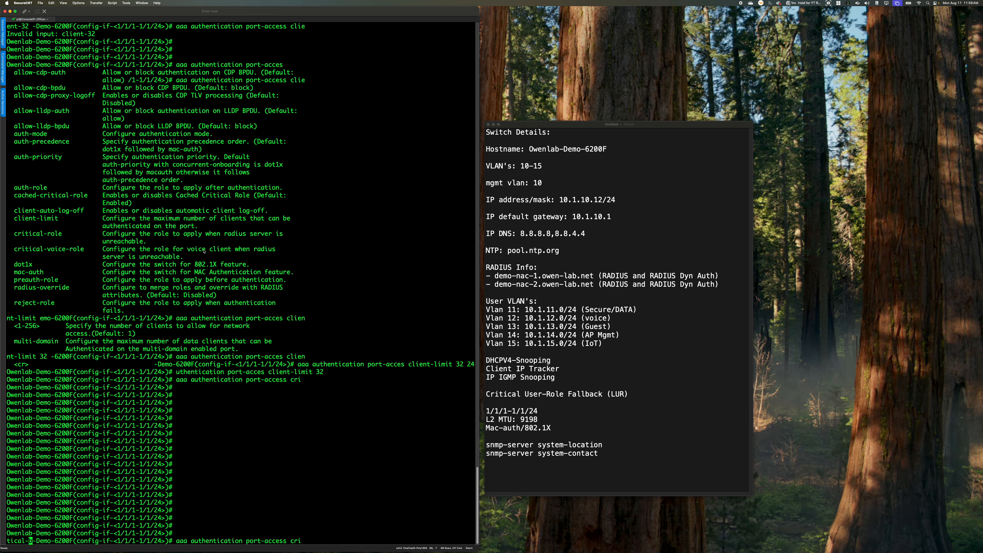
type("role CLEARPASS-DOWN-ROLE")
key("Return")
key("Return")
key("Return")
key("Return")
key("Return")
key("Return")
key("Return")
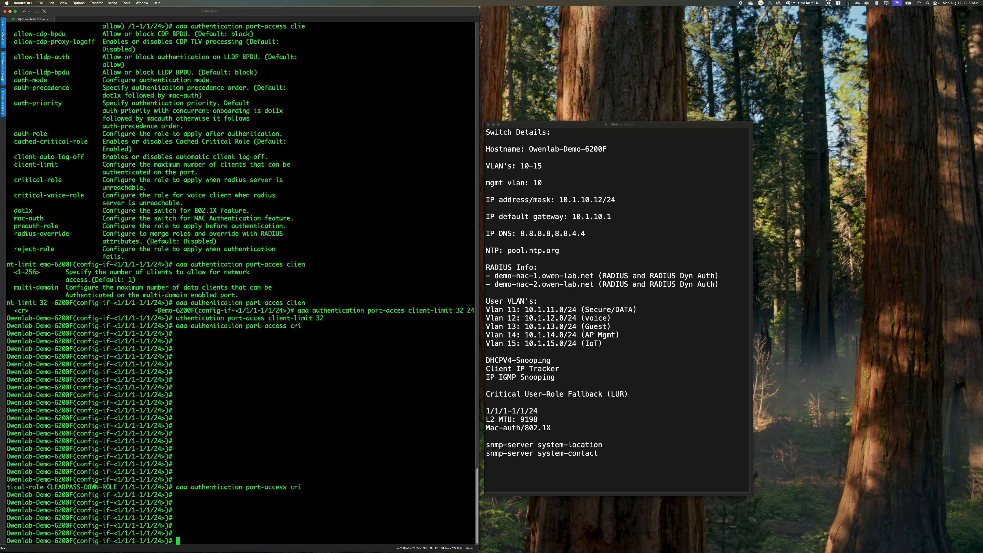
Open the port-access 802.1X authenticator settings for interfaces 1/1/1-1/1/24 and set the EAPOL timeout to 3
type("aaa authentication port-access dot1x")
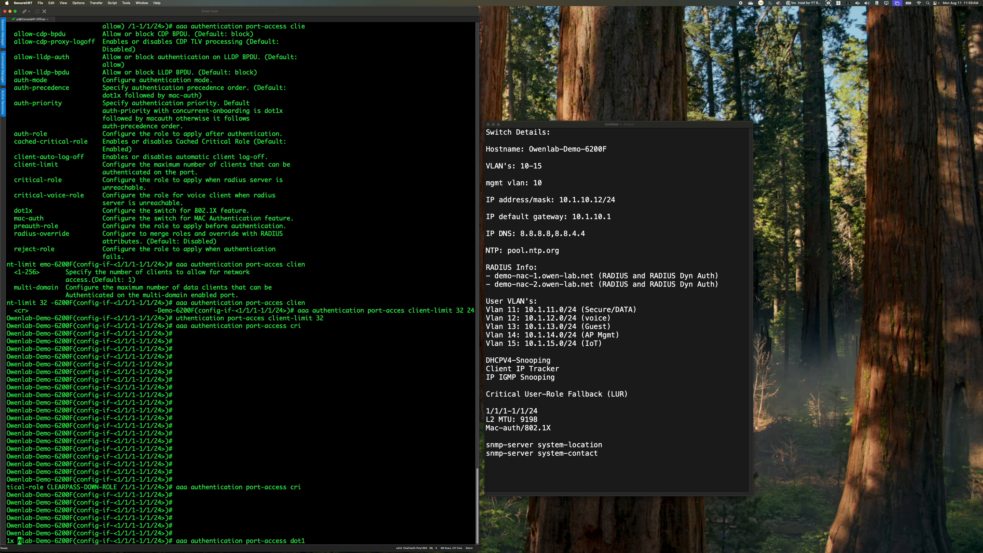
type(" authenticator")
key("Return")
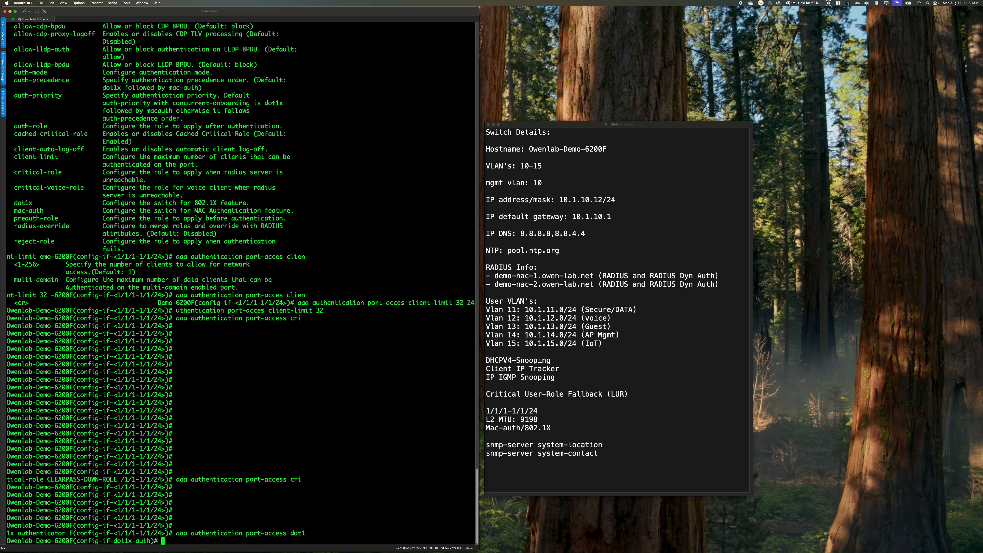
type("eapol-timeout 3")
key("Return")
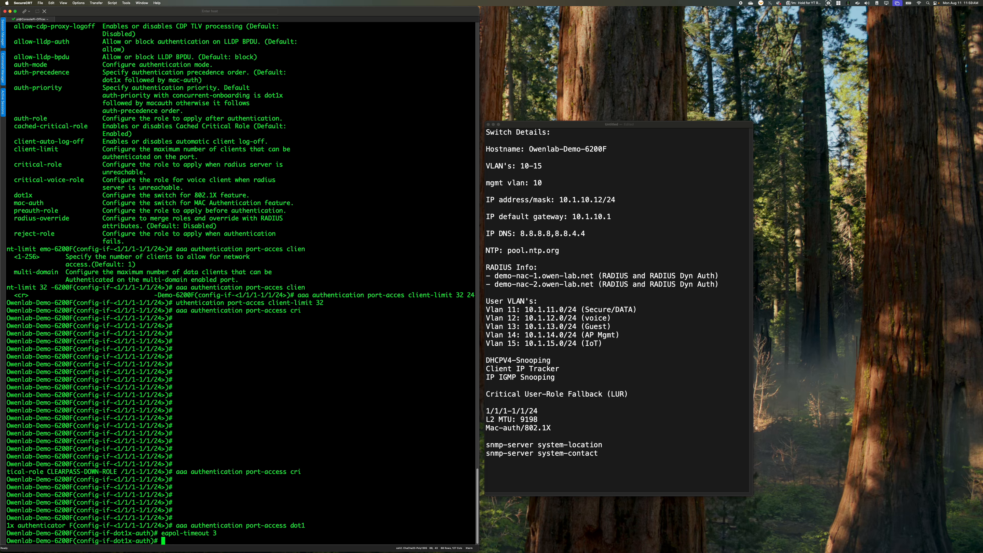
Set the maximum EAPOL requests to 2, enable the 802.1X authenticator, and return to the interface range configuration
type("max-eapol-requests 2")
key("Return")
type("enable")
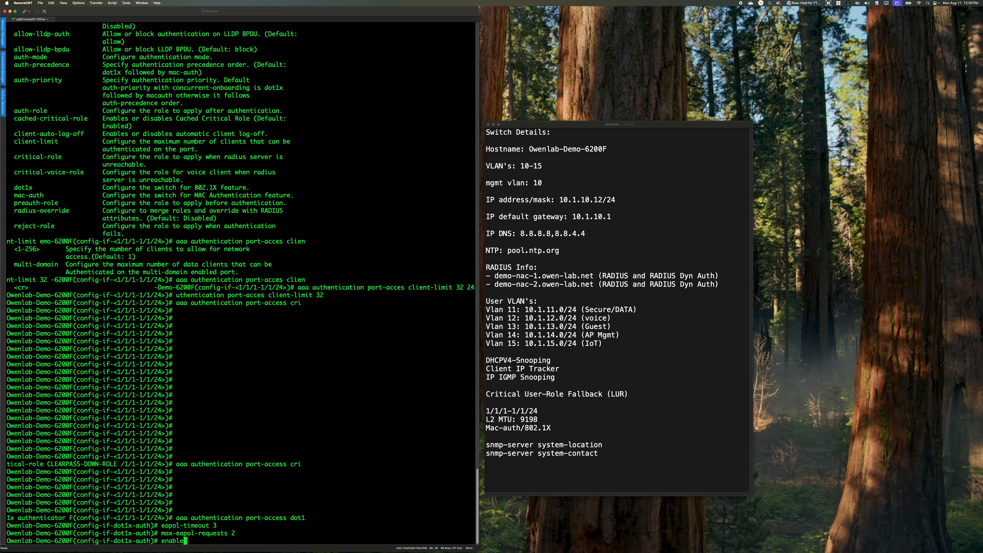
key("Return")
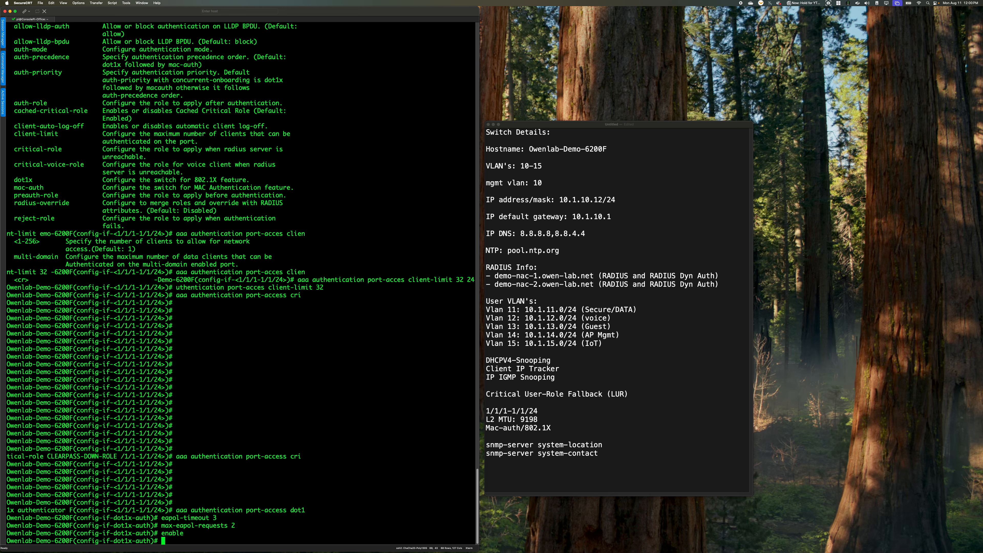
type("exit")
key("Return")
Enable port-access MAC authentication on interfaces 1/1/1-1/1/24 and leave configuration mode
type("aaa auer")
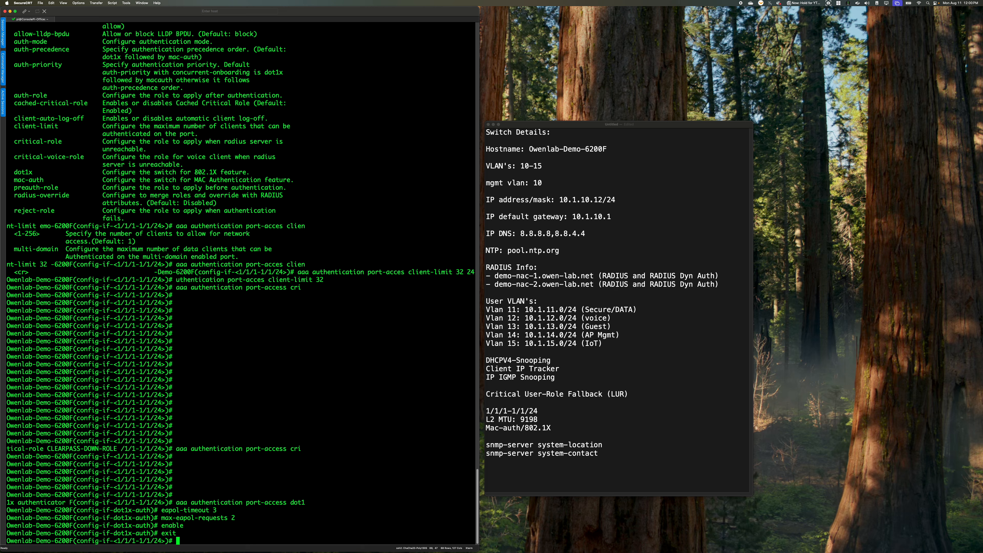
key("BackSpace")
key("BackSpace")
type("th")
key("Tab")
type("po")
key("Tab")
type("mac")
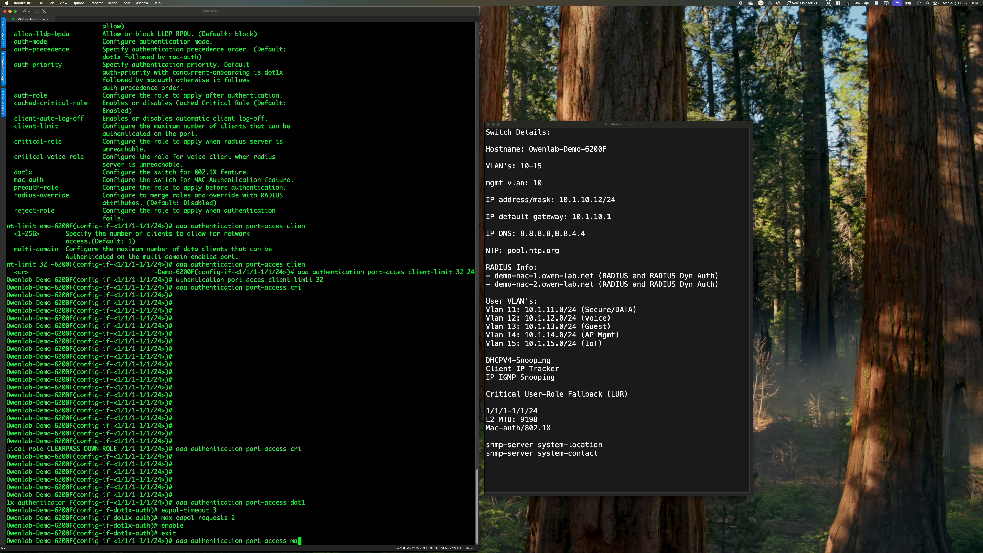
key("Tab")
key("Return")
key("Return")
key("Return")
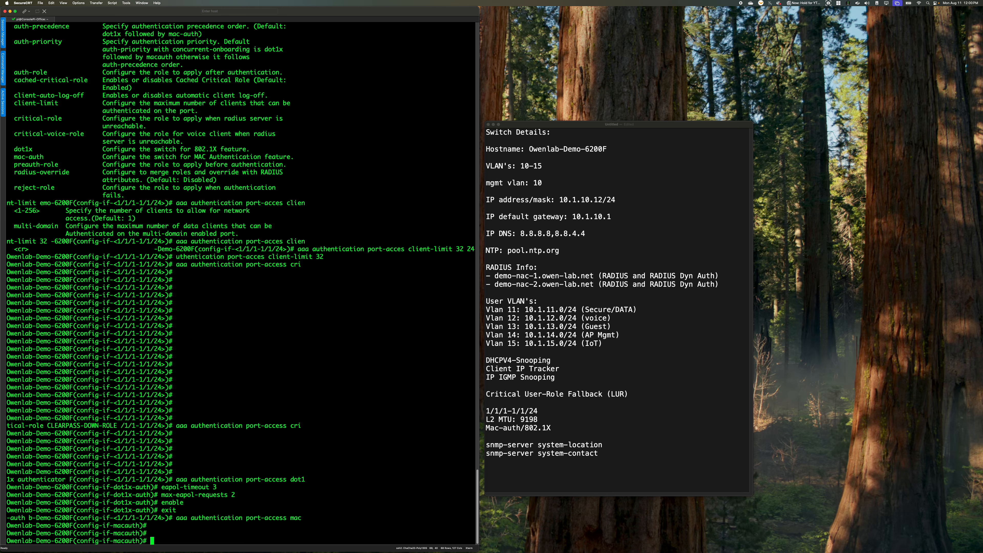
type("enable")
key("Return")
type("end")
Show the running configuration of interface 1/1/1, and re-enter global configuration mode
key("Return")
type("sh run int 1/1/1")
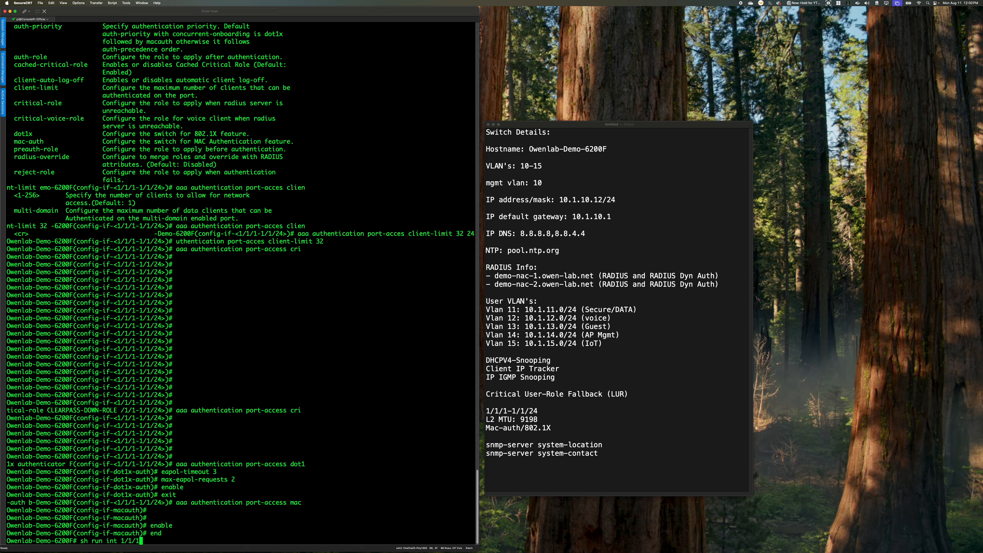
key("Return")
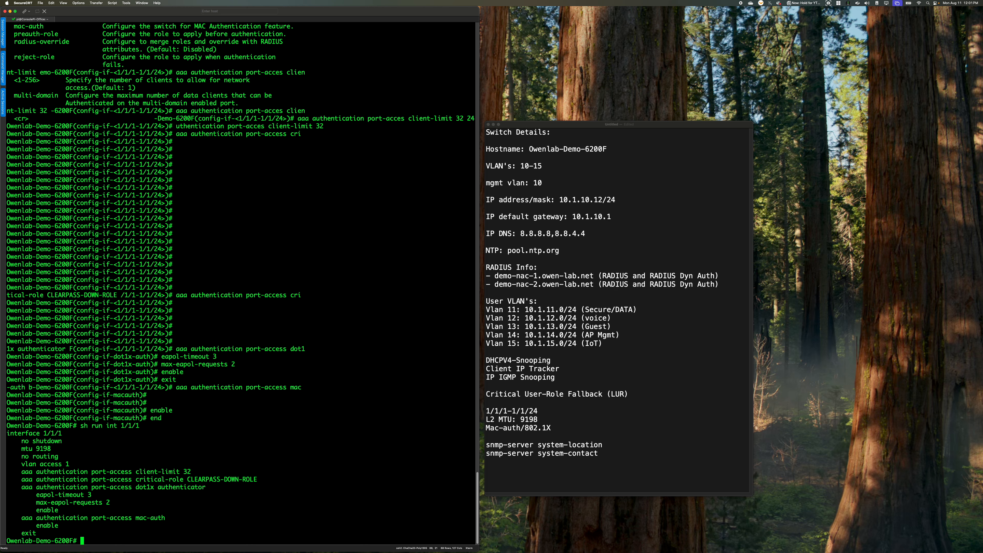
type("conf t")
key("Return")
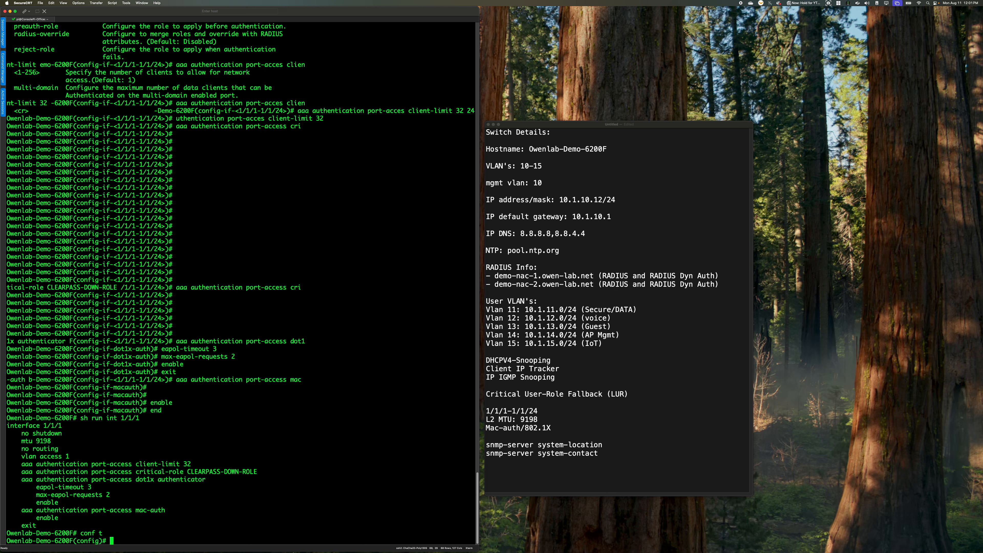
Switch to the Firefox ClearPass window and copy the full root certificate text from the https-root.pem page
mouse_move(313, 544)
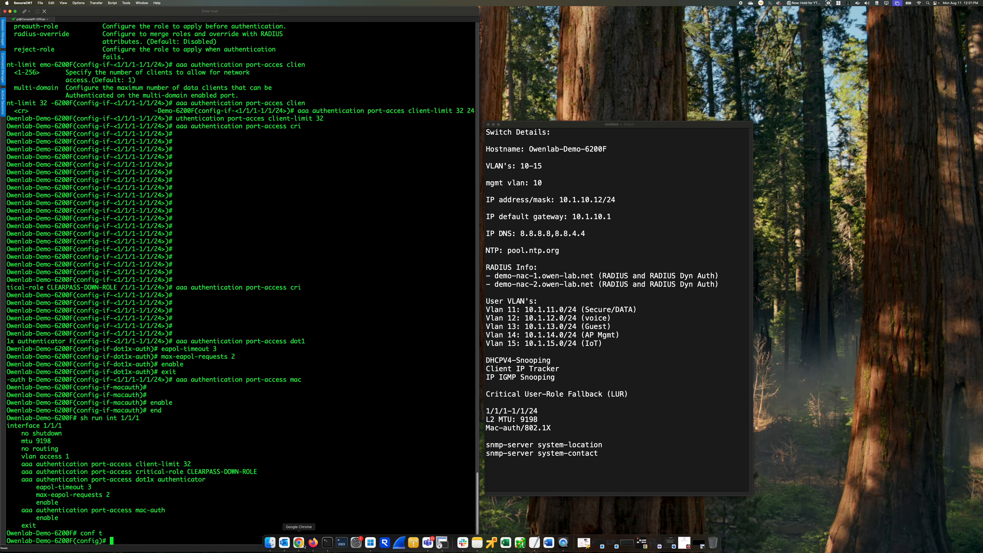
right_click(314, 545)
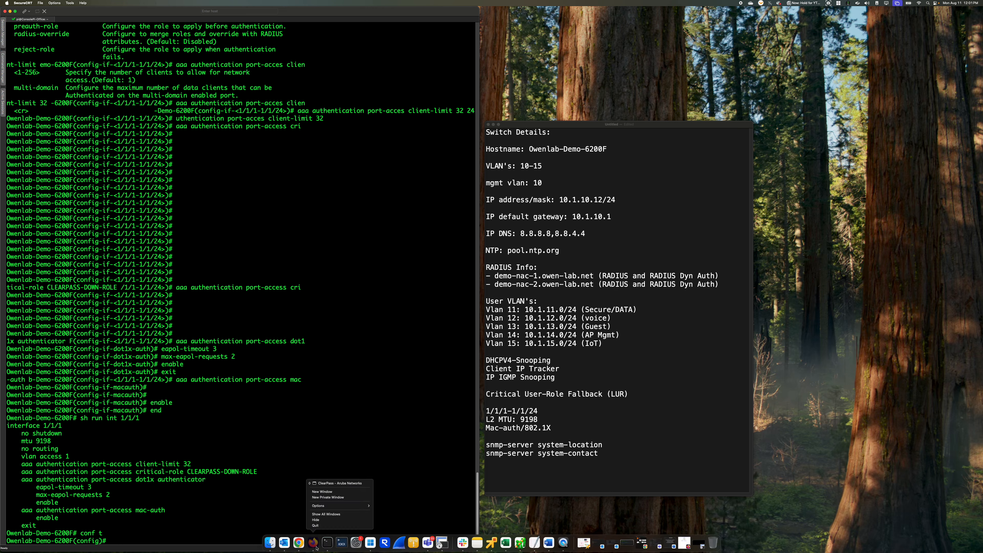
left_click(338, 484)
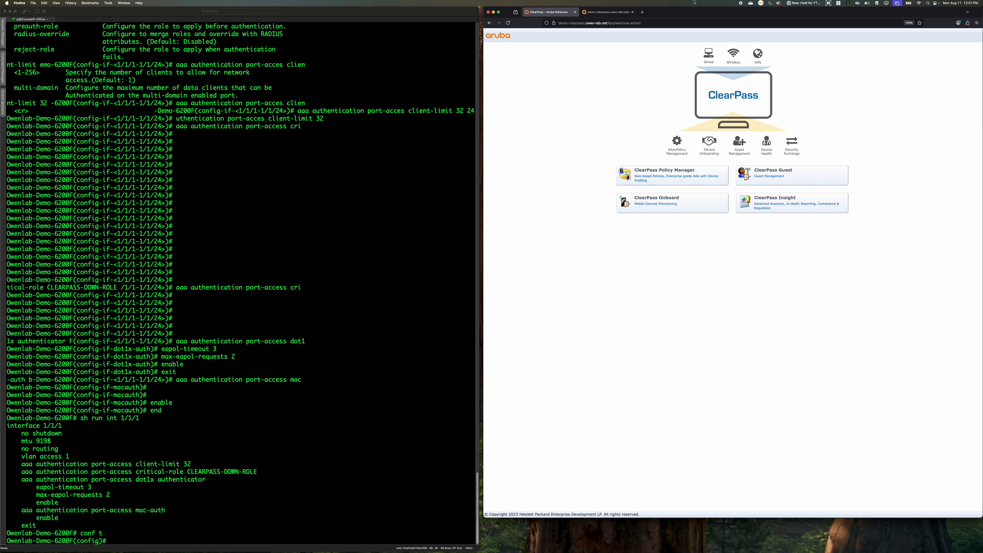
left_click(616, 12)
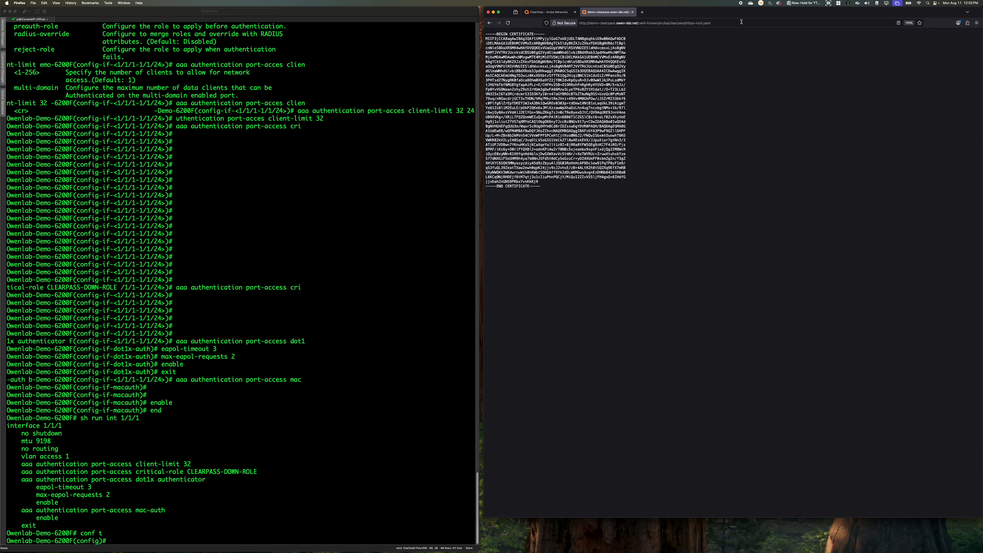
left_click(729, 23)
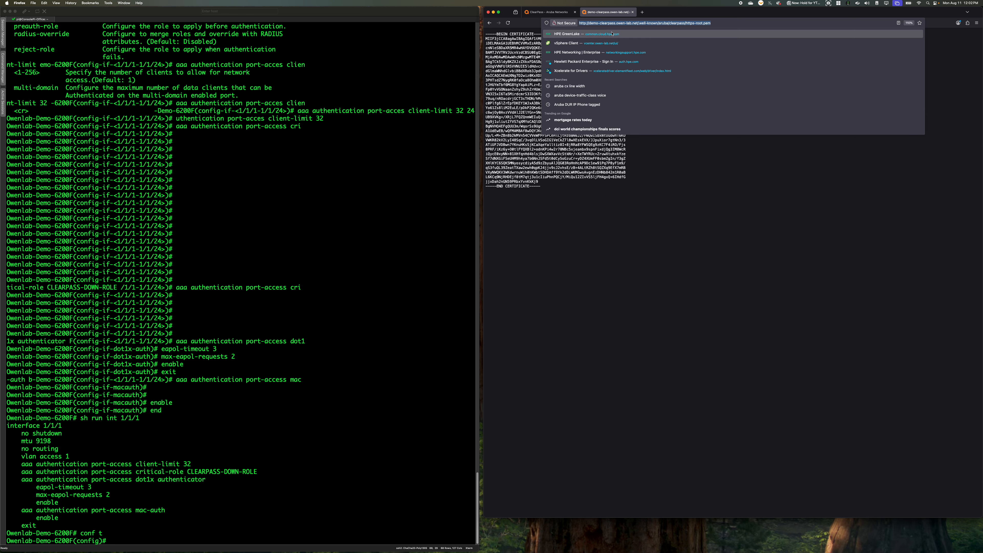
left_click(769, 257)
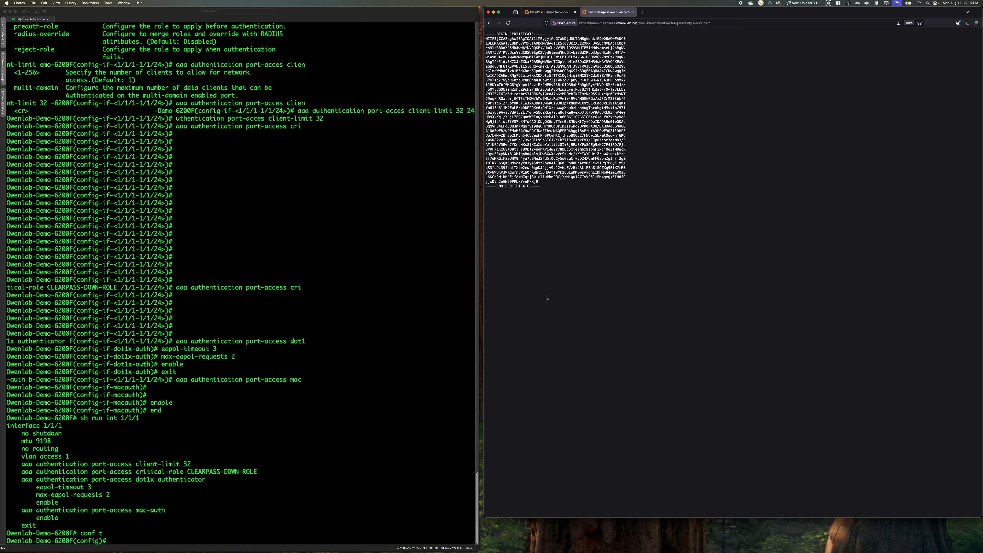
left_click_drag(564, 189, 472, 16)
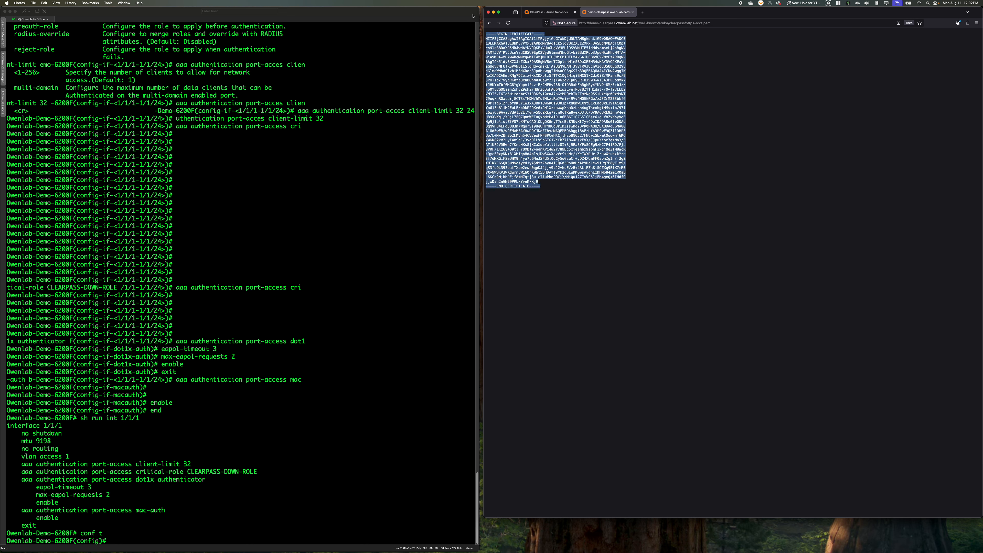
right_click(518, 47)
left_click(542, 52)
Return to the SecureCRT switch console and create a PKI trust anchor profile named AAACertificate
left_click(325, 353)
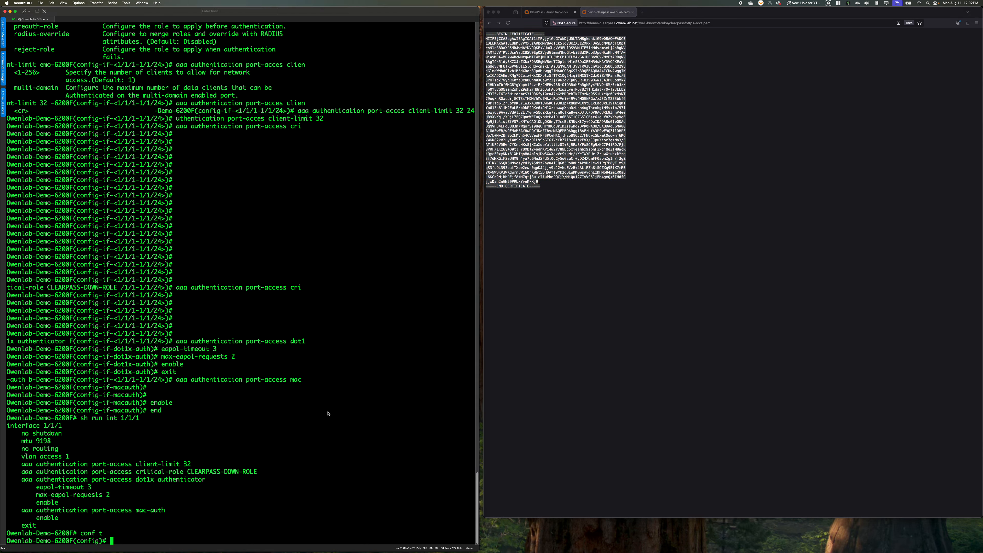
type("crypto pki ta")
key("Tab")
type("AAACertificate")
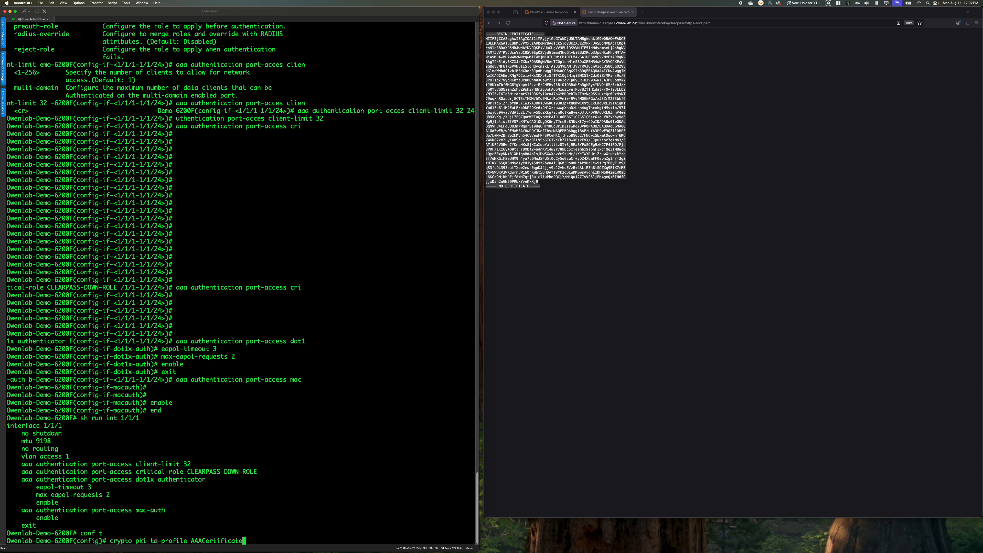
key("Return")
Start importing the trust anchor certificate into the AAACertificate profile from the terminal
type("cry")
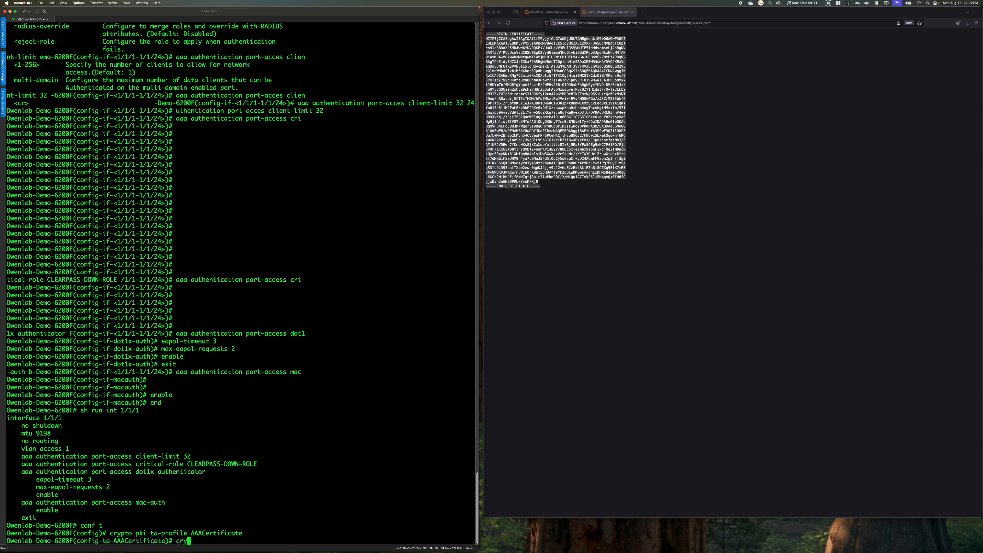
key("BackSpace")
key("BackSpace")
key("BackSpace")
type("pk")
key("BackSpace")
key("BackSpace")
type("ta-certificate import terminal")
key("Return")
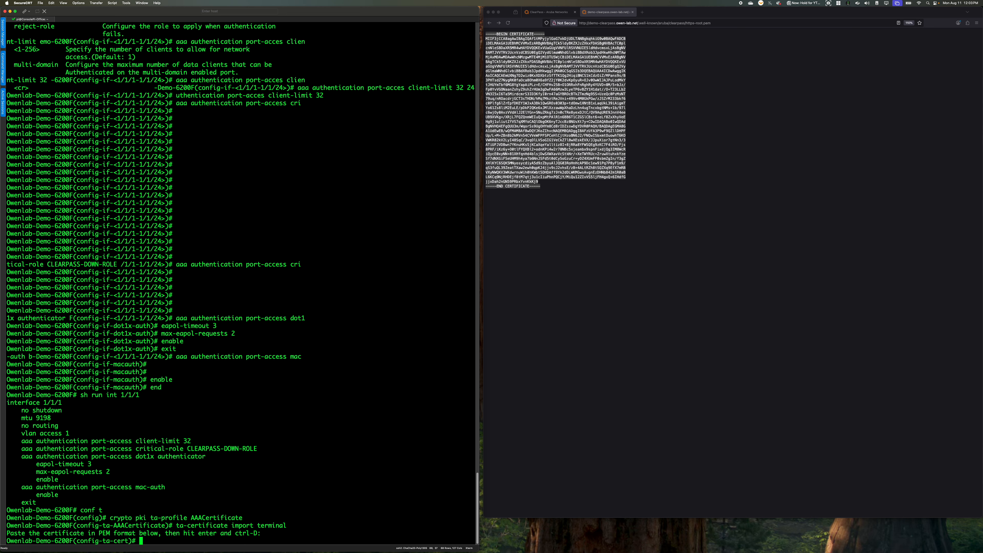
Supply the copied ClearPass root certificate in PEM format, end the input, and accept the certificate
key("super+v")
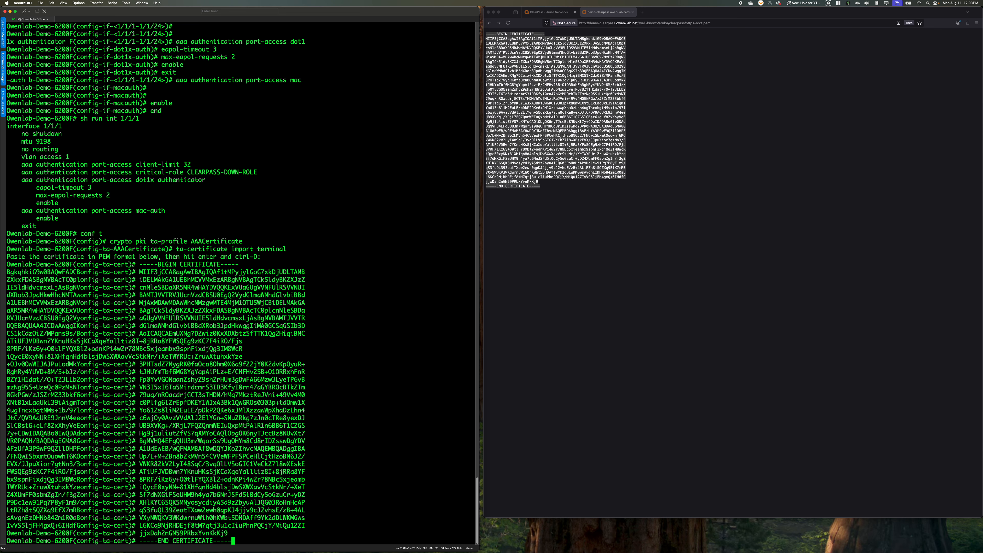
key("Return")
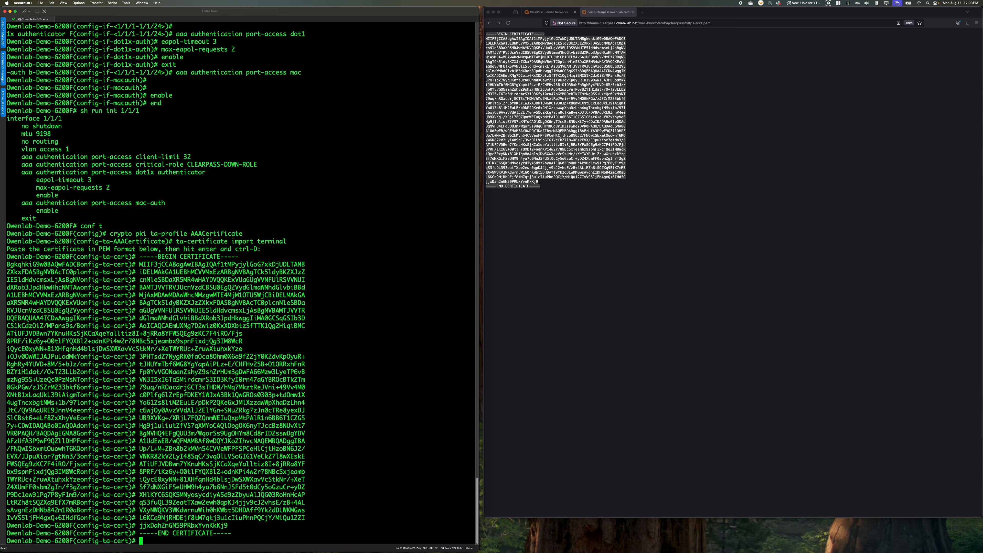
key("ctrl+d")
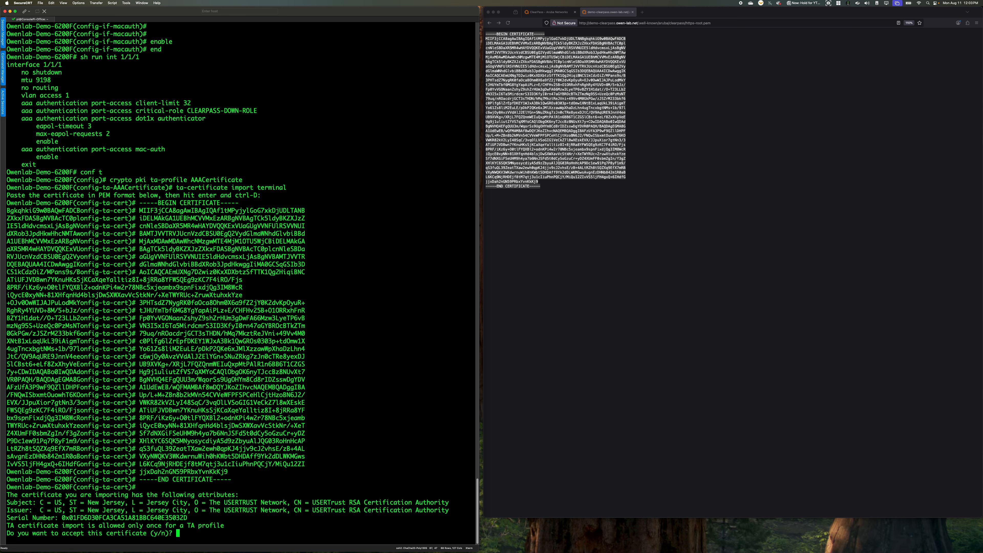
type("y")
key("Return")
Leave configuration mode and save the switch's running configuration to memory
type("end")
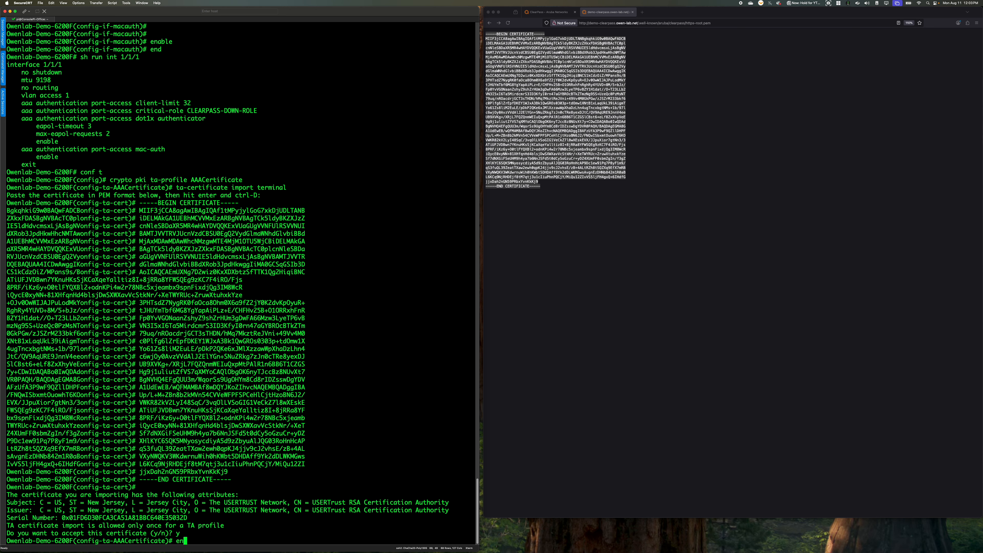
key("Return")
type("wr mem")
key("Return")
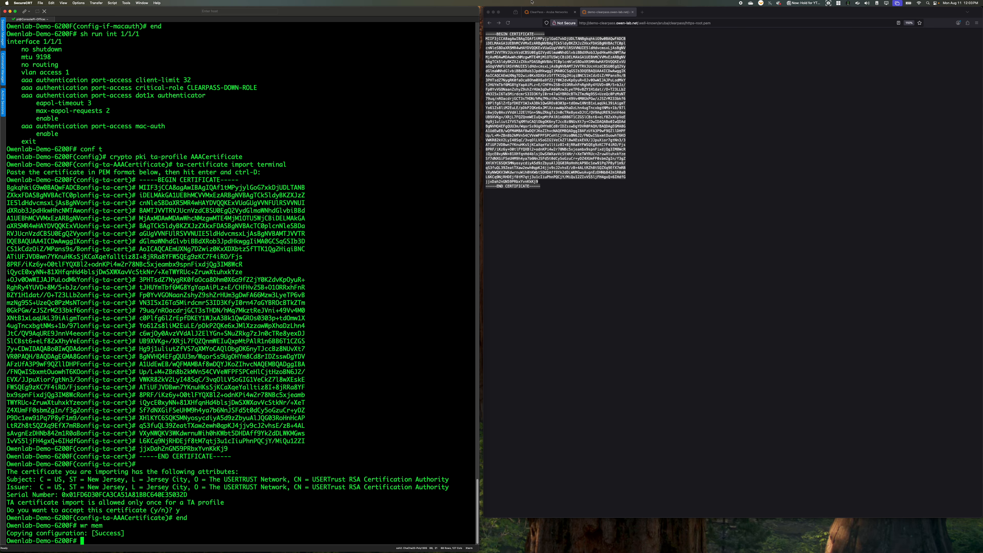
Switch to ClearPass in Firefox, log in to Policy Manager as admin with the account password, and decline saving the credentials
left_click(548, 12)
left_click(682, 180)
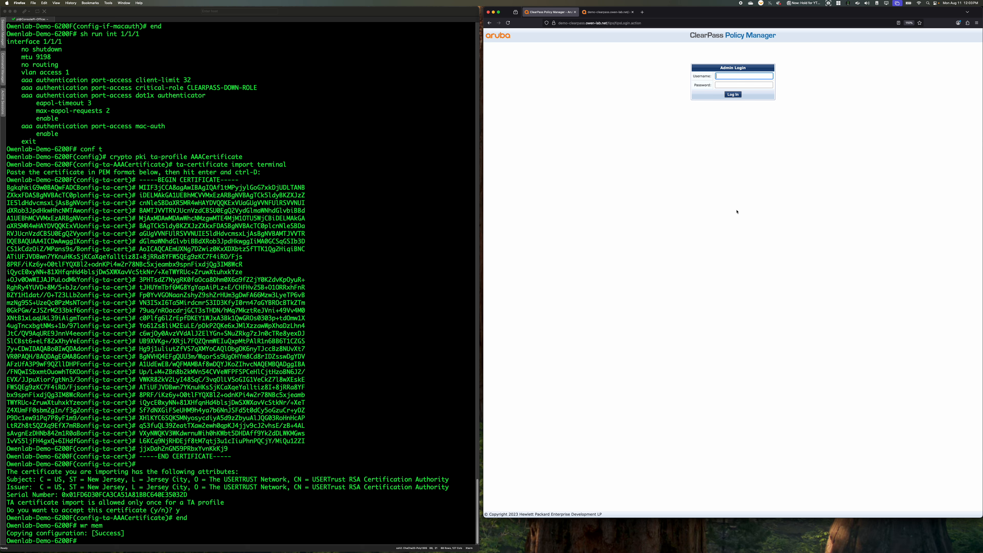
type("admin")
key("Tab")
type("••")
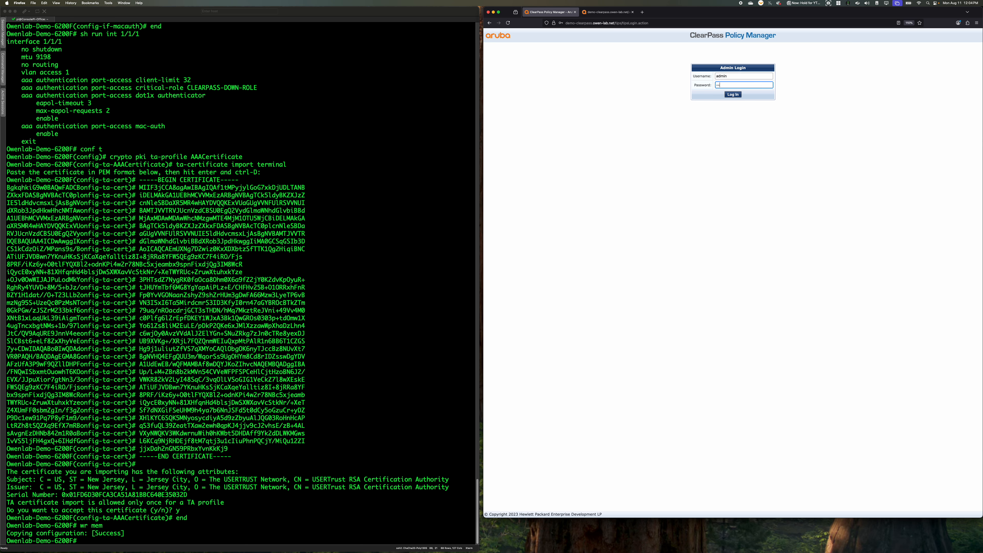
key("Return")
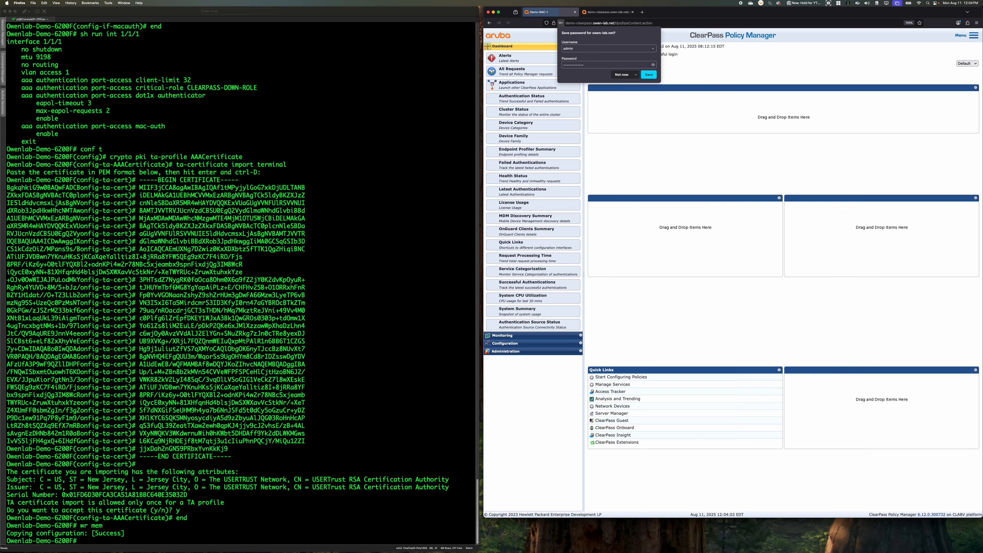
left_click(623, 74)
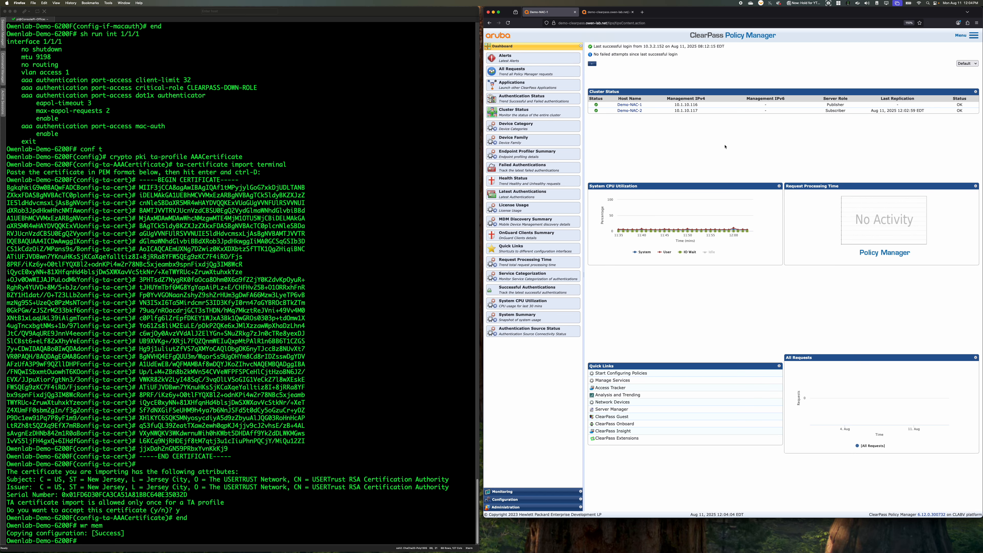
Widen the ClearPass browser window and open the list of authentication sources in the configuration area
left_click_drag(709, 10, 520, 11)
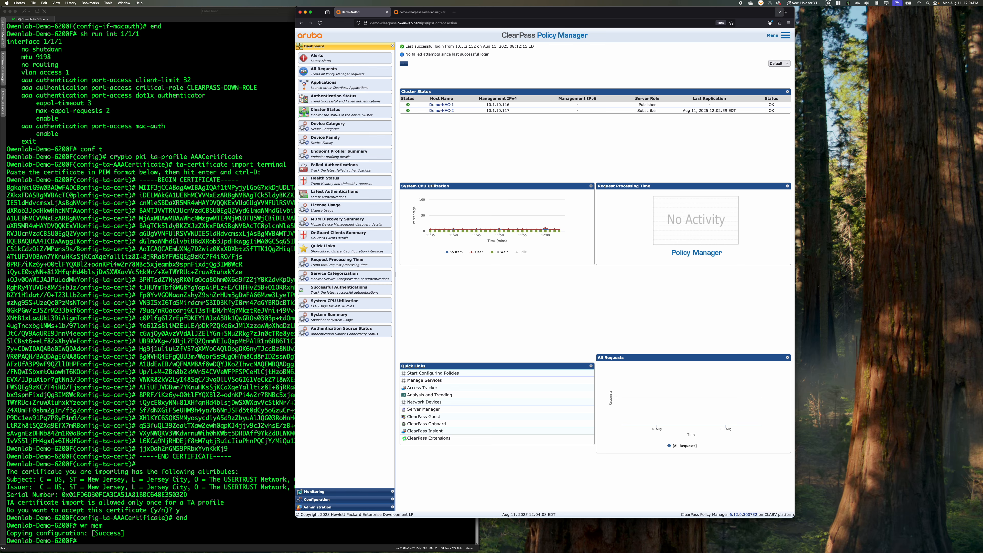
left_click_drag(795, 32, 982, 34)
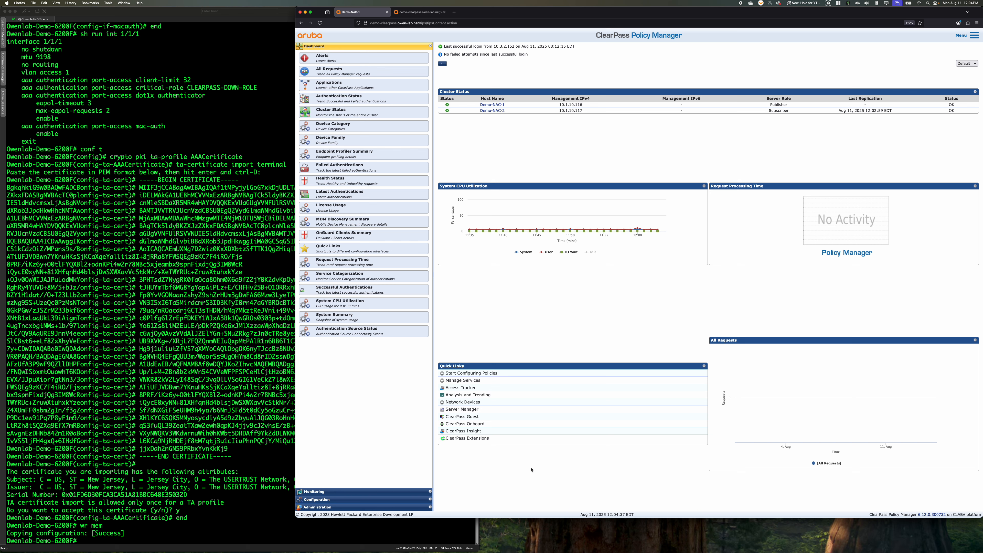
left_click(347, 491)
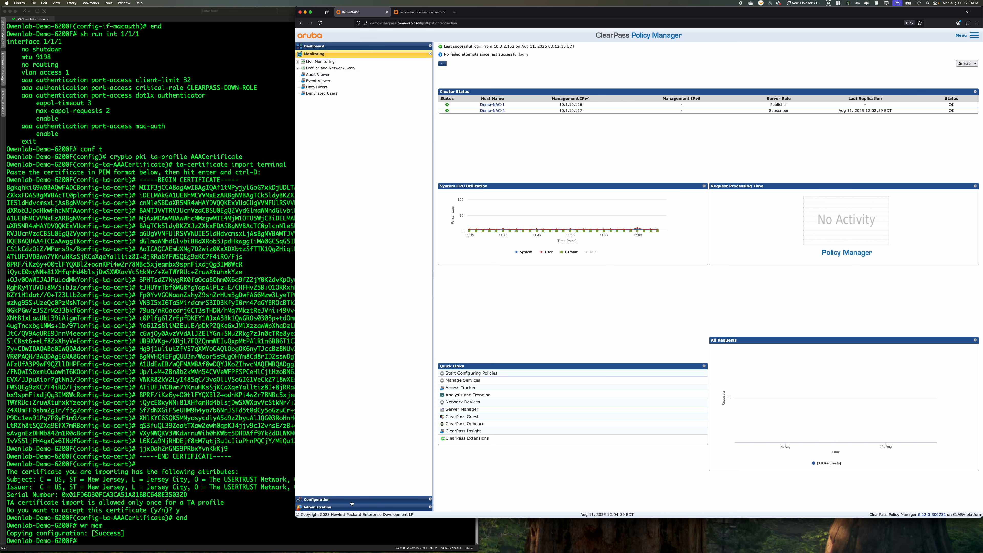
left_click(345, 499)
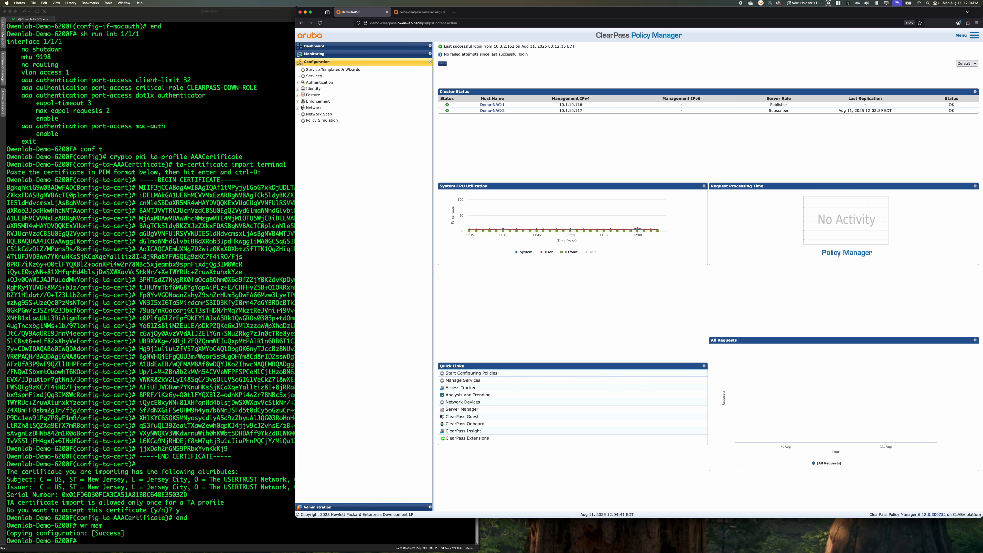
left_click(298, 102)
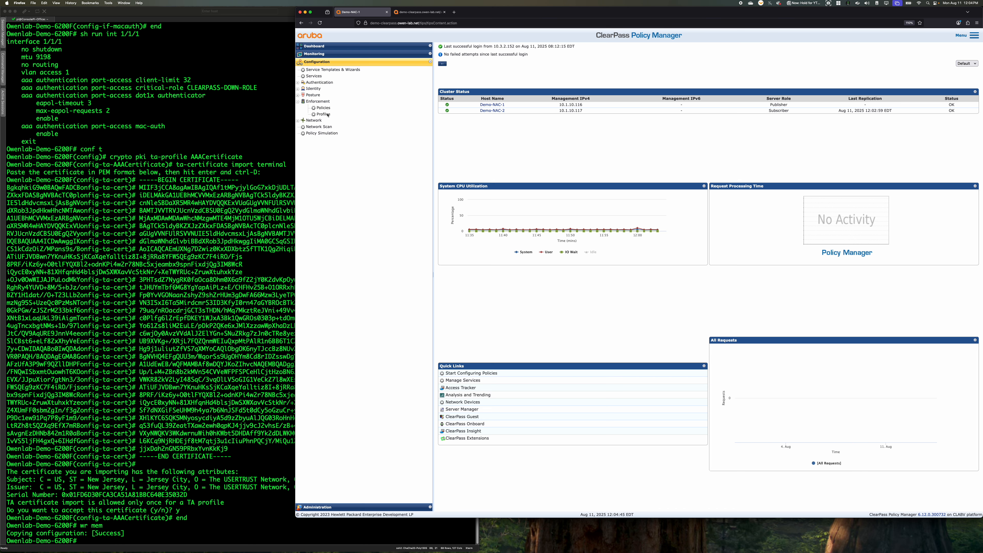
left_click(300, 89)
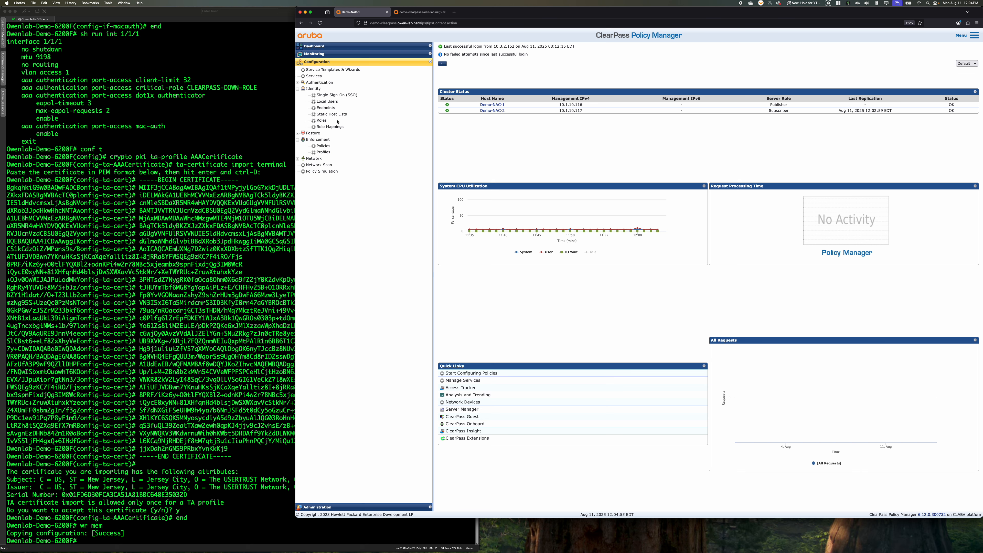
left_click(298, 83)
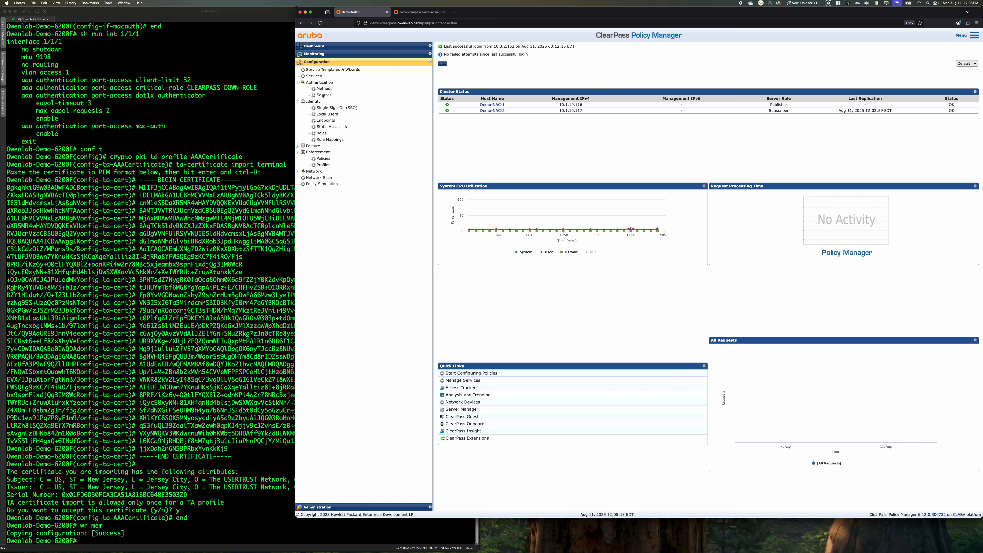
left_click(323, 95)
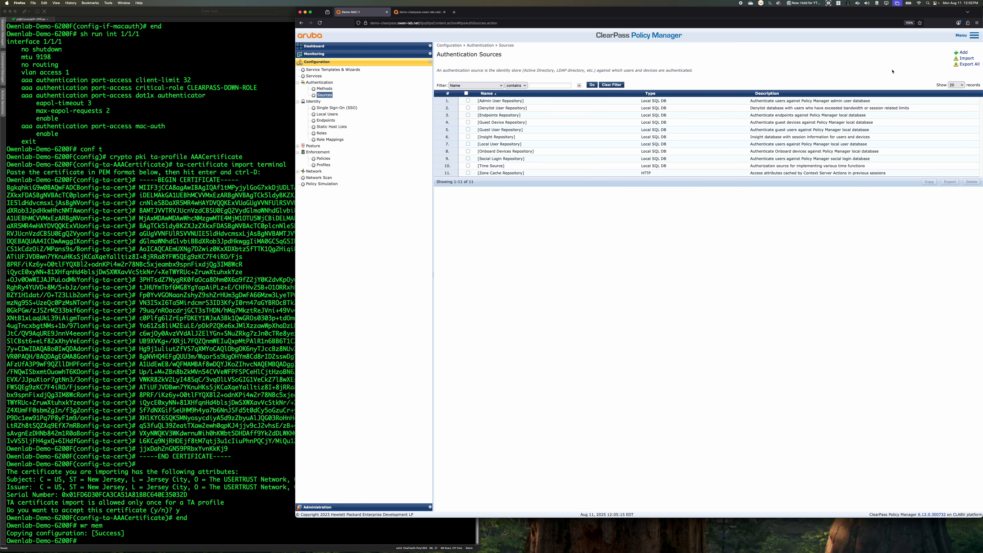
Add an authentication source named Owenlab-AD with the type Active Directory
left_click(963, 52)
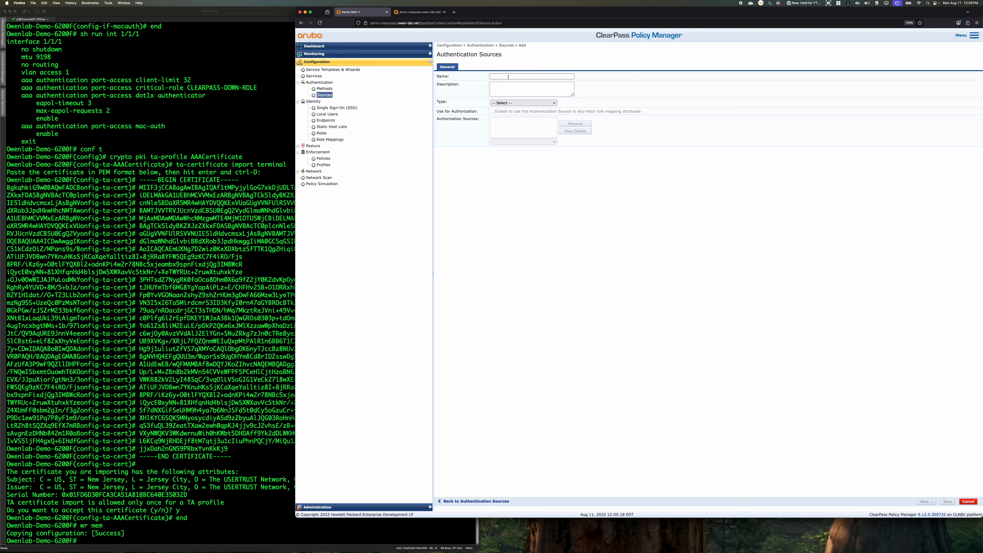
left_click(515, 76)
type("Owenlab-AD")
left_click(542, 103)
left_click(511, 110)
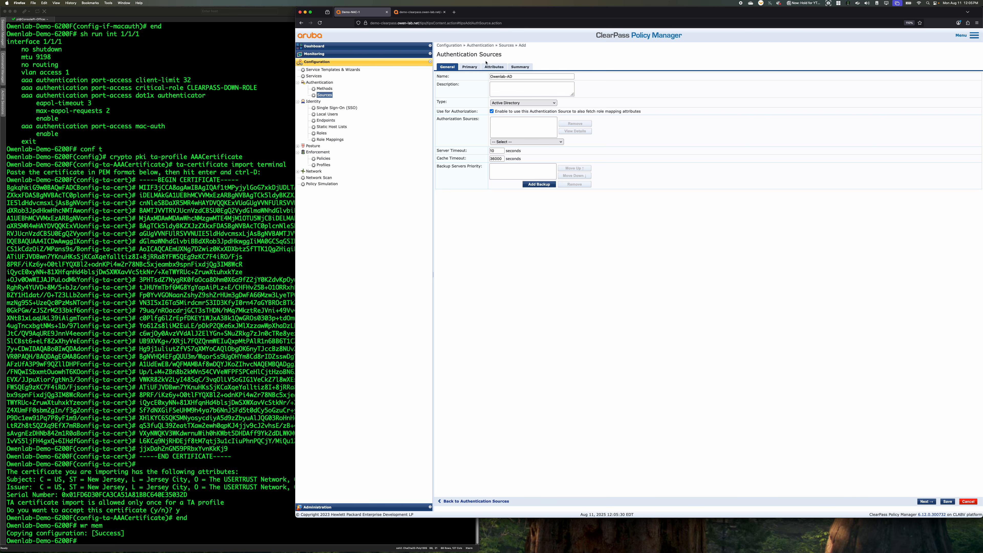
Set the primary server's hostname to 10.1.10.254 and its NetBIOS domain name to OWEN-LAB
left_click(469, 67)
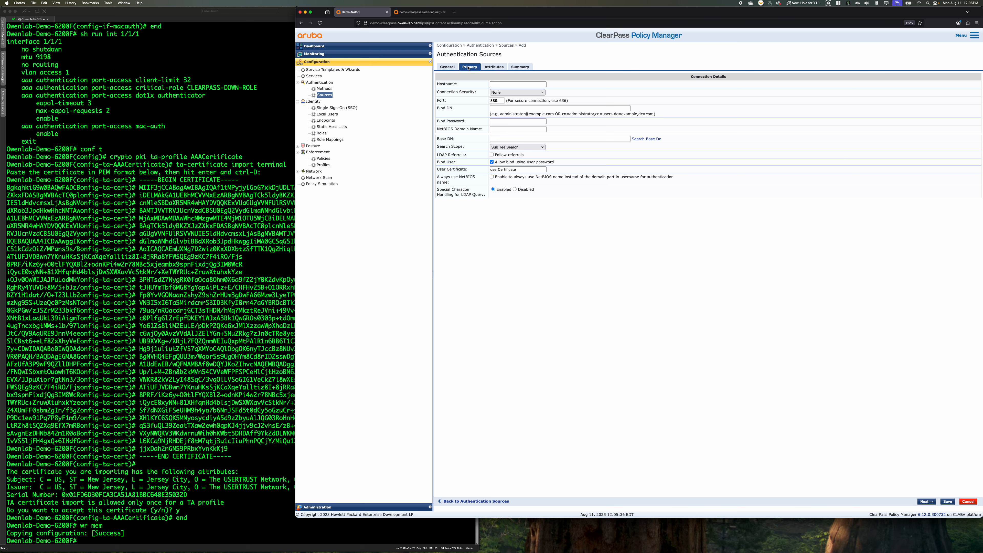
left_click(516, 85)
left_click(510, 94)
left_click(573, 103)
left_click(531, 109)
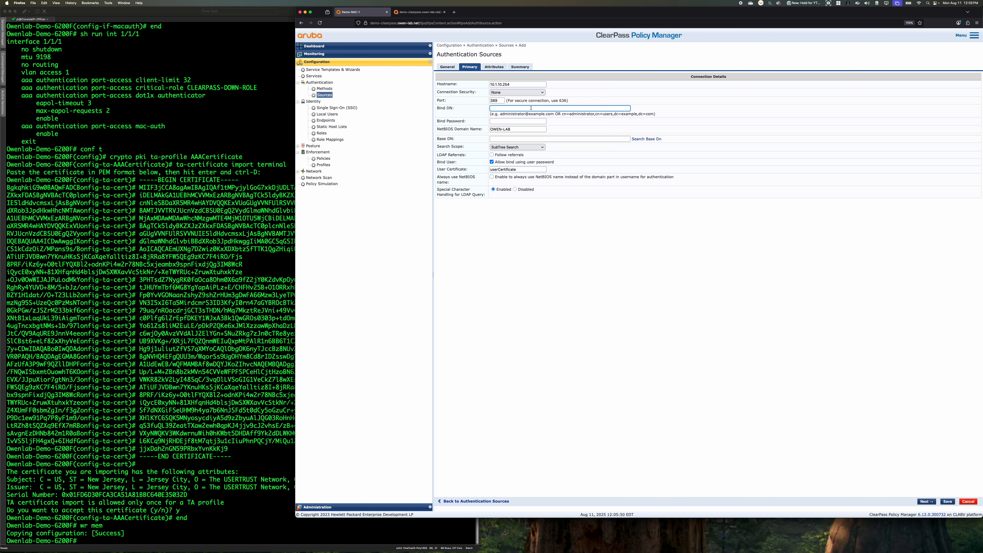
Enter the domain administrator's account as the Bind DN and fill in the bind password
key("Tab")
type("•••••")
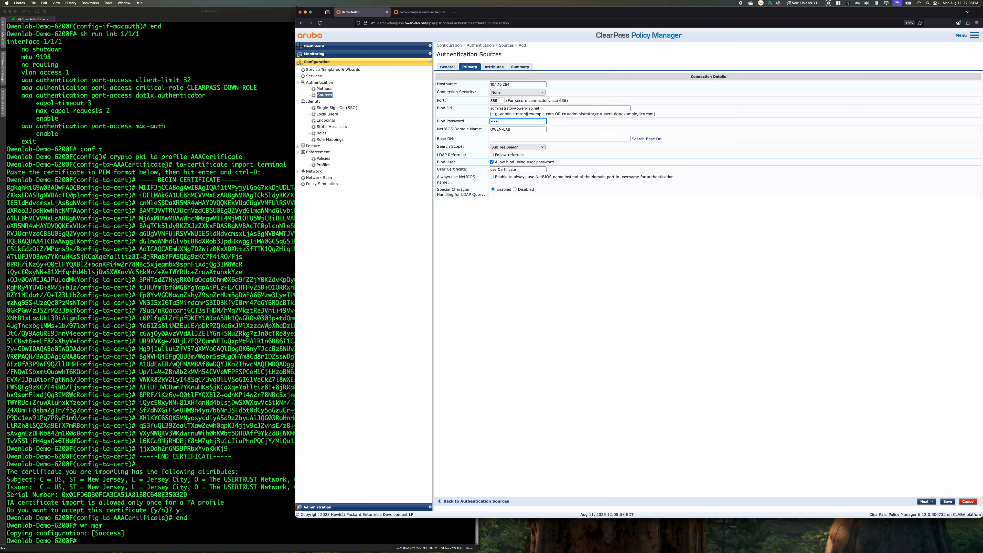
type("••••••••••")
key("Tab")
key("Tab")
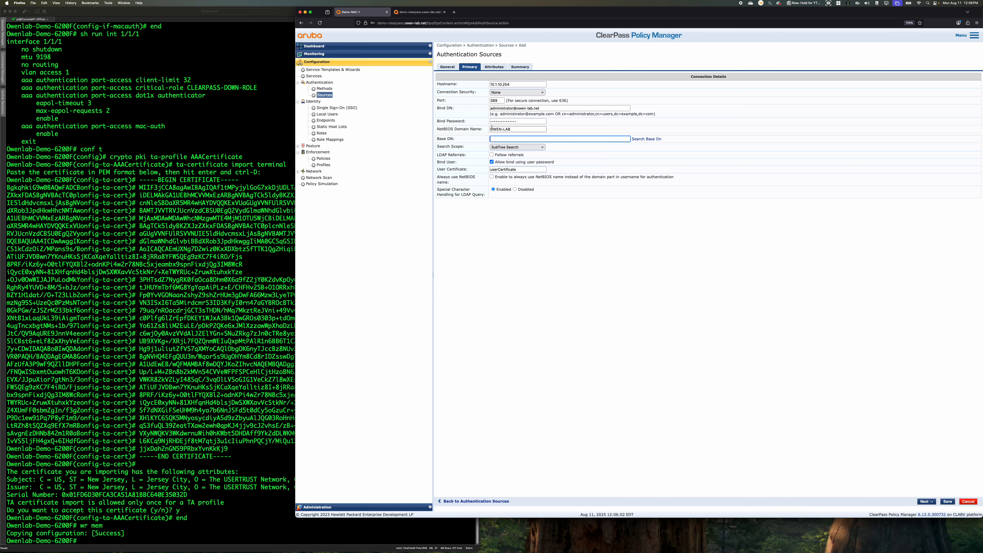
Look up the Base DN in the LDAP browser and try to save the authentication source with that field empty
left_click(516, 148)
left_click(579, 141)
left_click(635, 139)
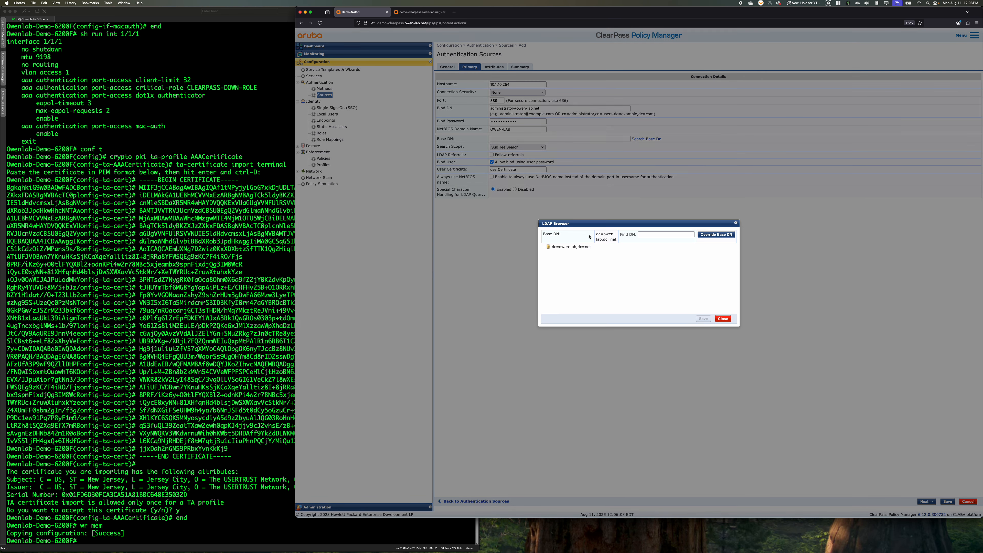
left_click(722, 318)
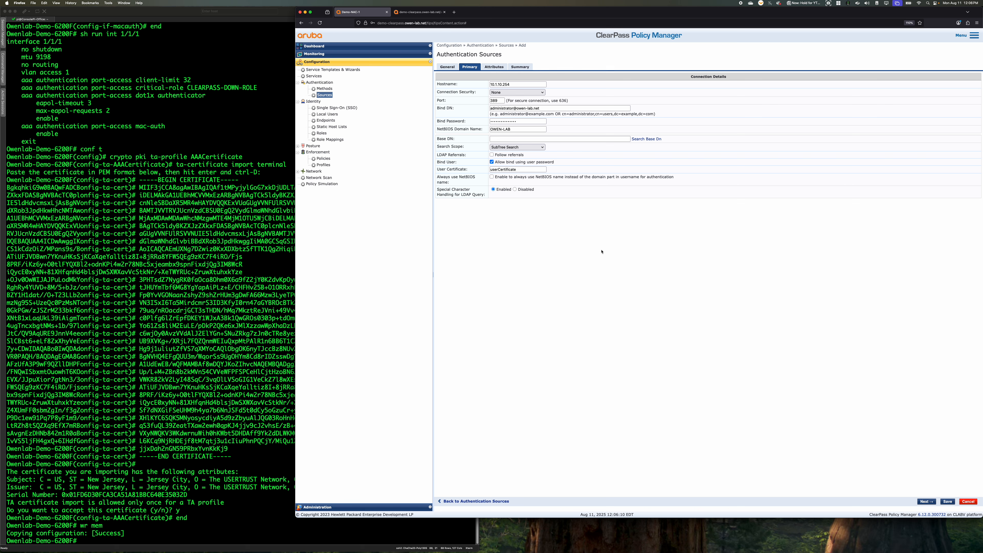
left_click(947, 502)
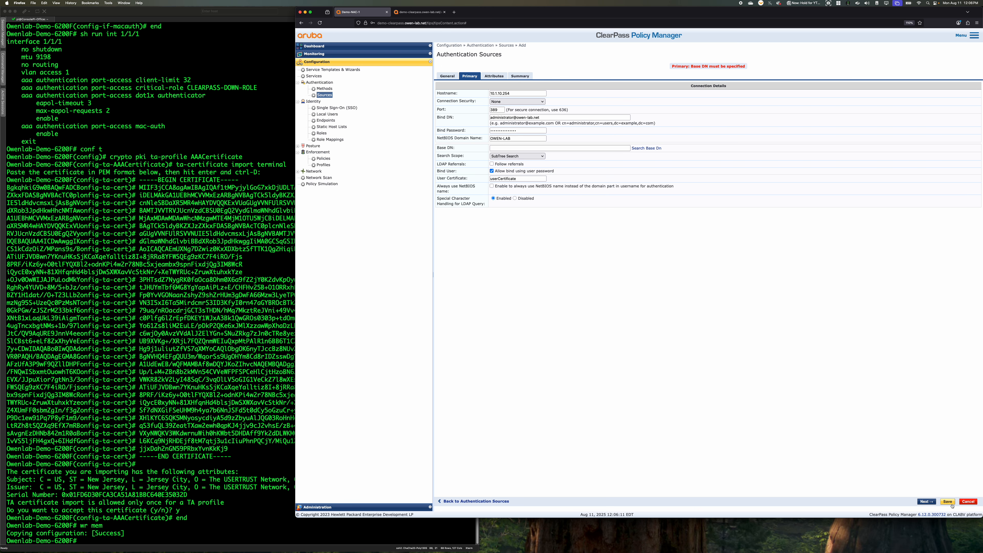
Try to copy the dc=owen-lab,dc=net entry from the LDAP browser into the Base DN, and clear the pasted text
left_click(502, 148)
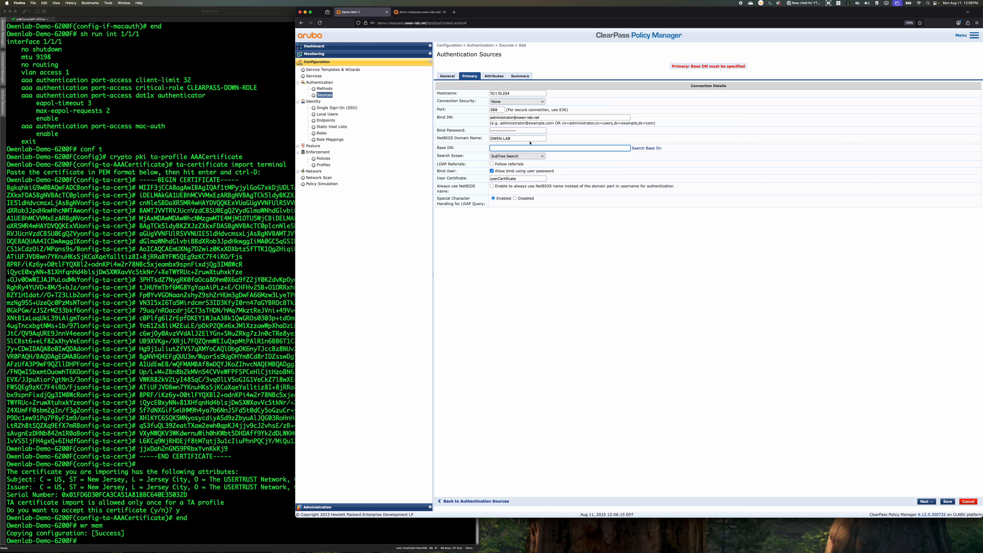
left_click(652, 148)
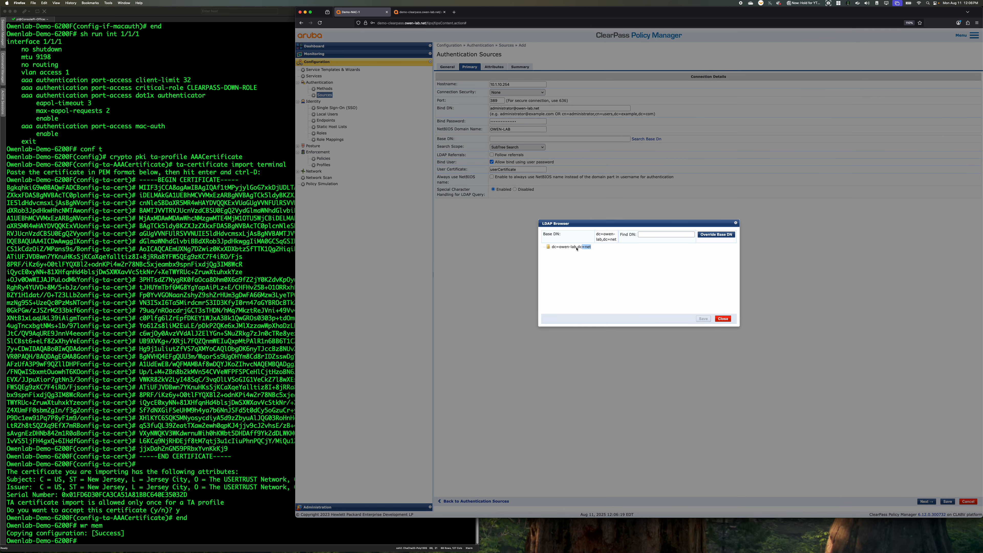
left_click(556, 247)
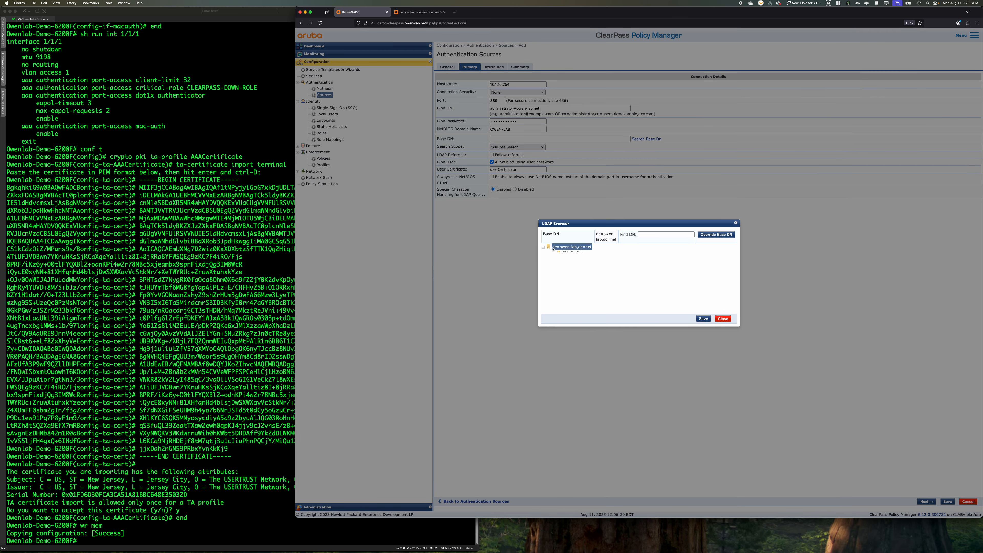
left_click(722, 318)
left_click(515, 139)
key("super+v")
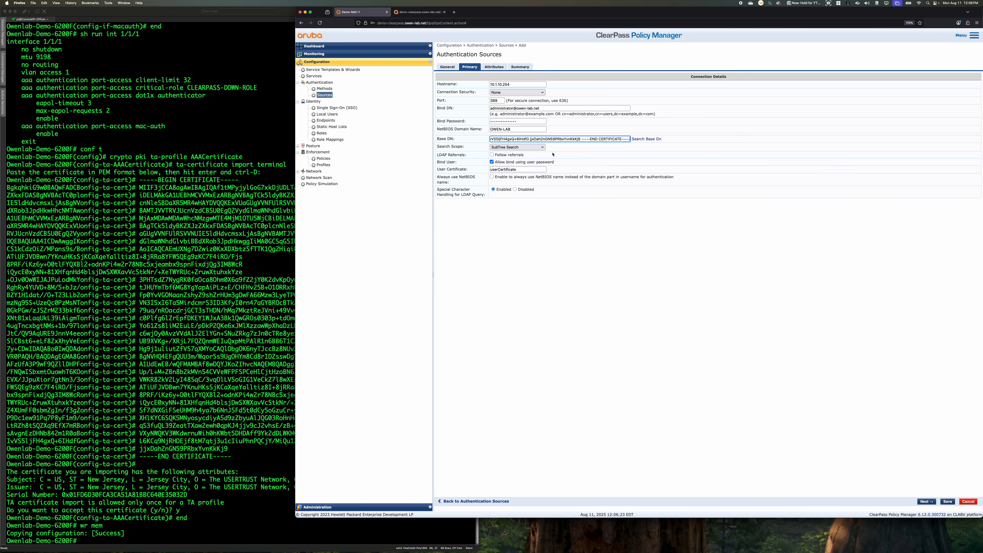
key("super+a")
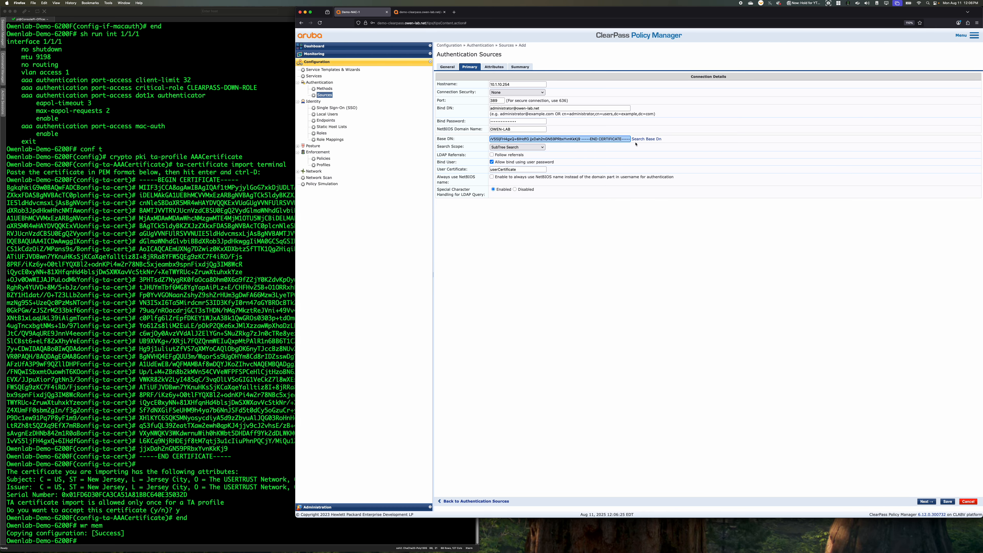
key("BackSpace")
Reopen the base DN search and try to save the source from its primary settings and summary with no Base DN
left_click(653, 139)
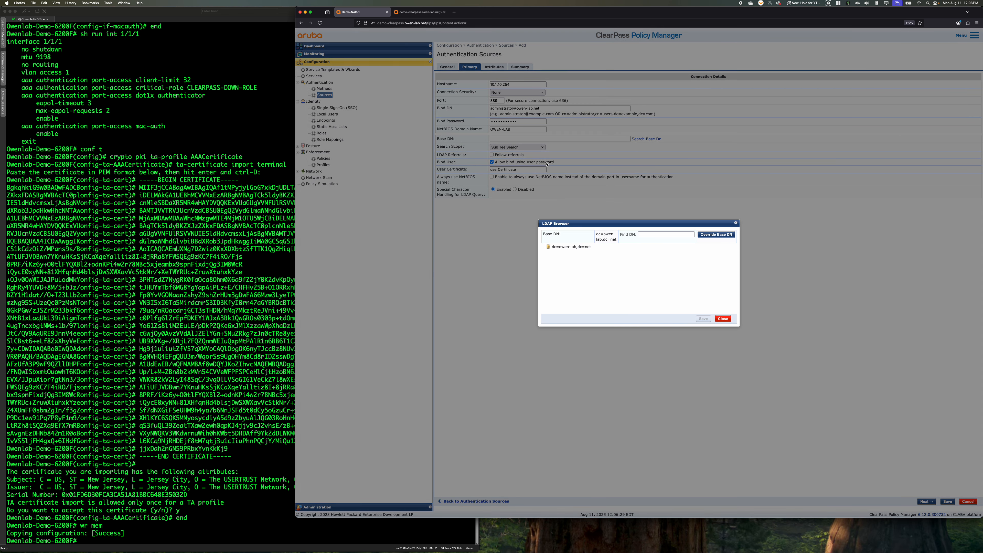
left_click(723, 318)
left_click(511, 139)
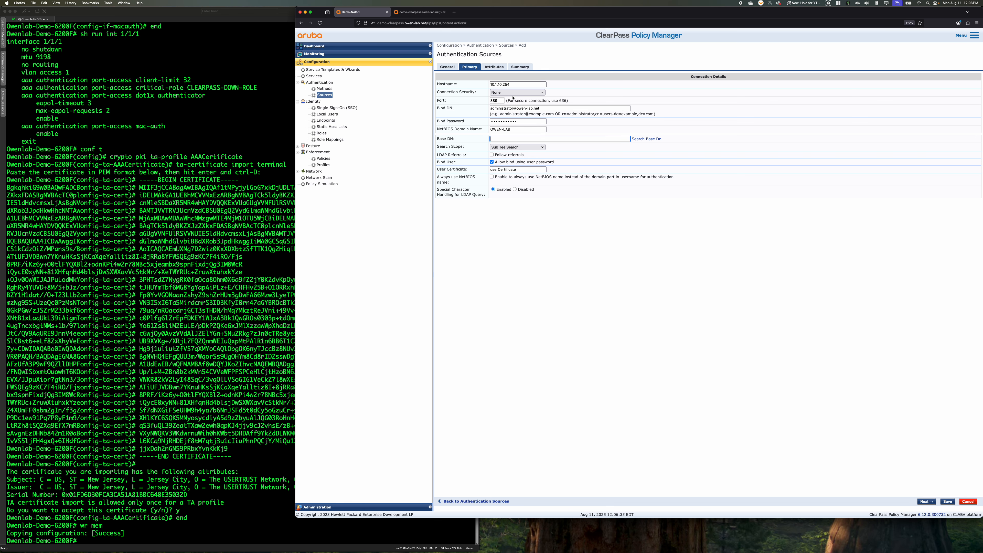
left_click(947, 502)
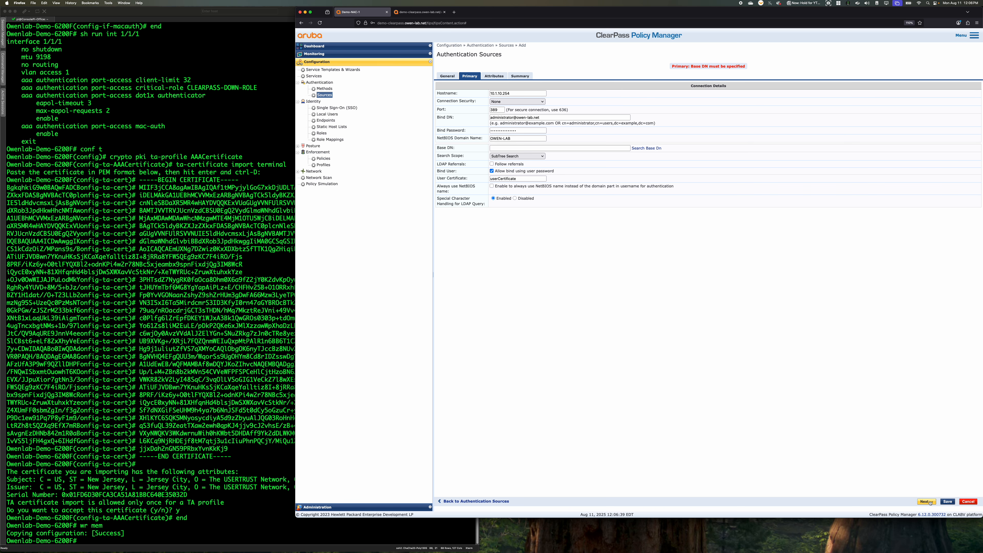
left_click(929, 501)
left_click(930, 502)
left_click(948, 502)
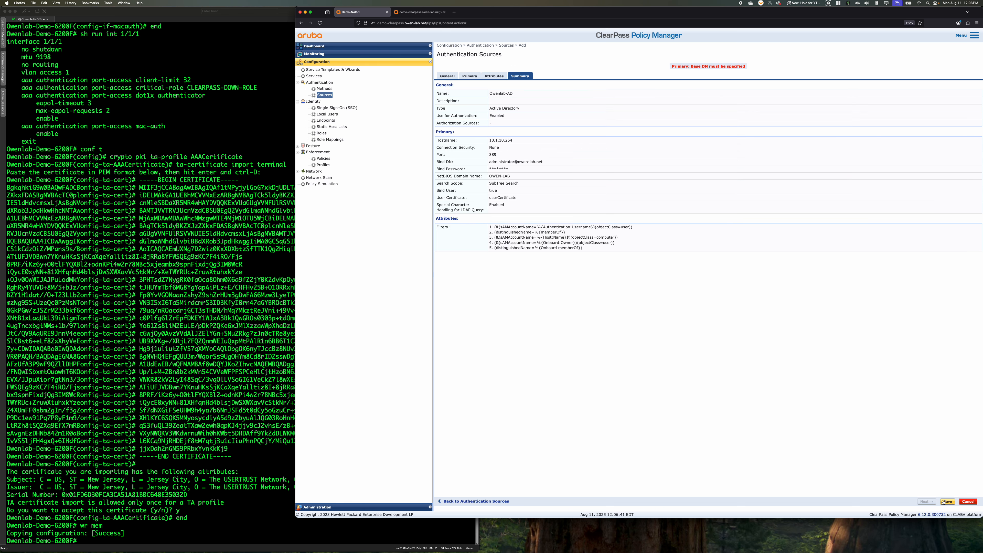
Return to the primary server settings and try to save the source with @ as the Base DN
left_click(466, 76)
left_click_drag(467, 76, 573, 193)
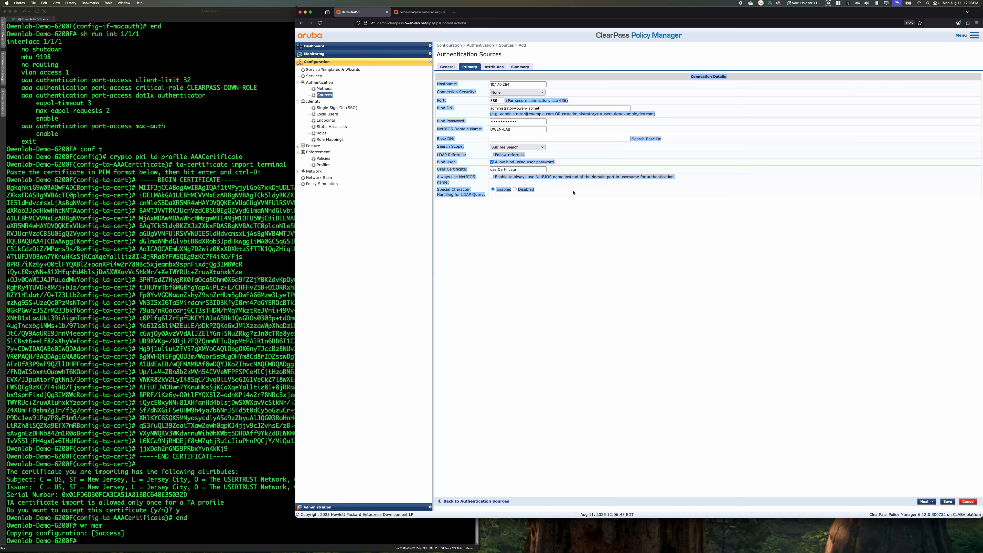
left_click(545, 139)
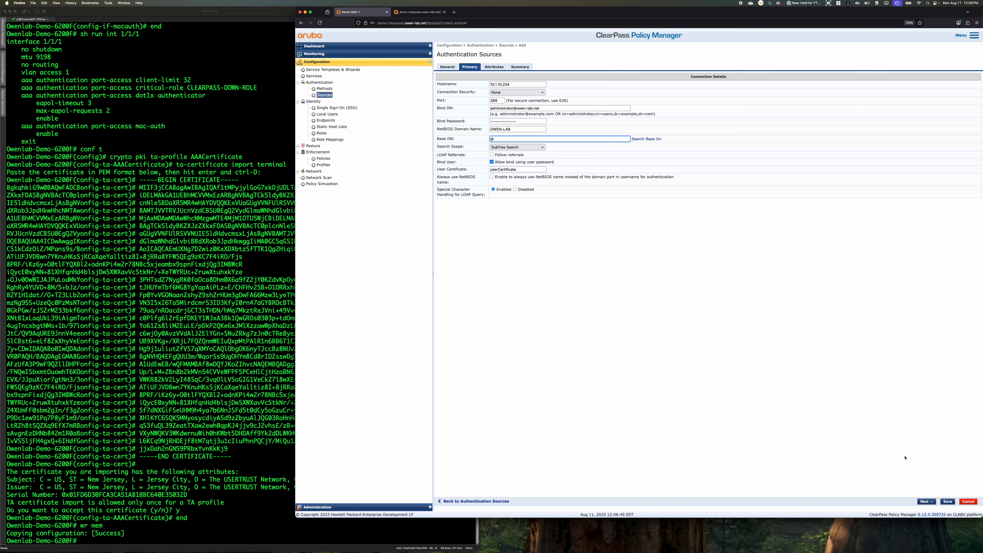
left_click(947, 501)
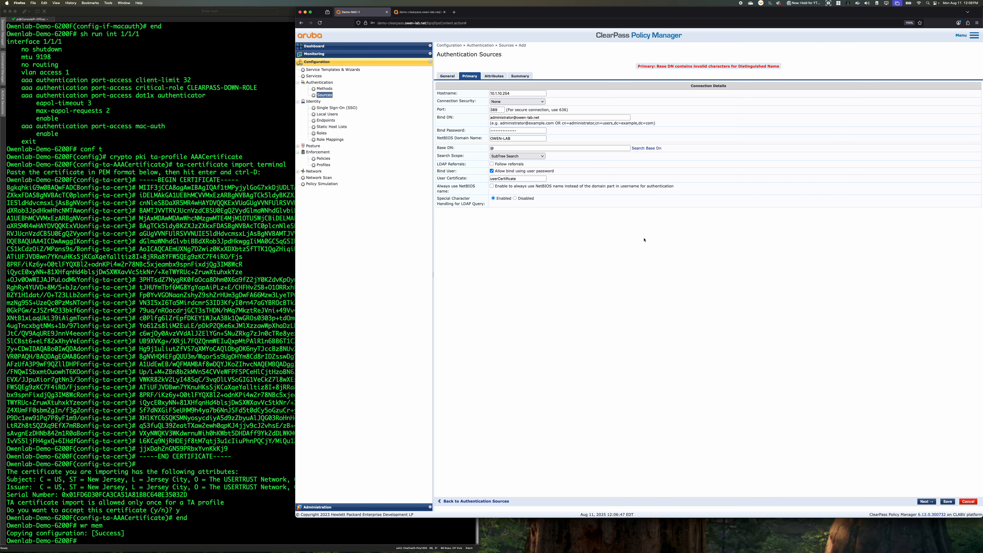
Set the Base DN to dc=owen-lab,dc=net and save the authentication source
left_click(499, 149)
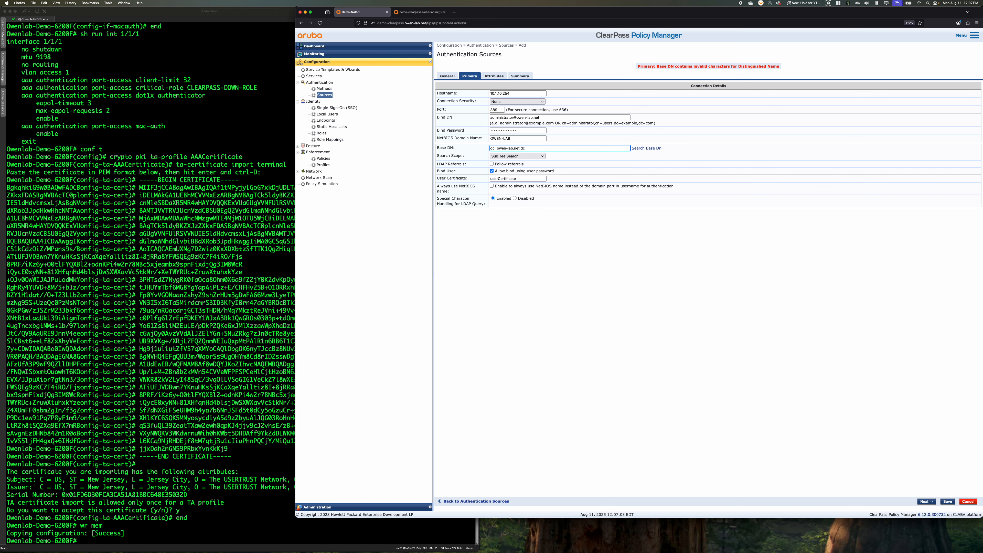
left_click(646, 148)
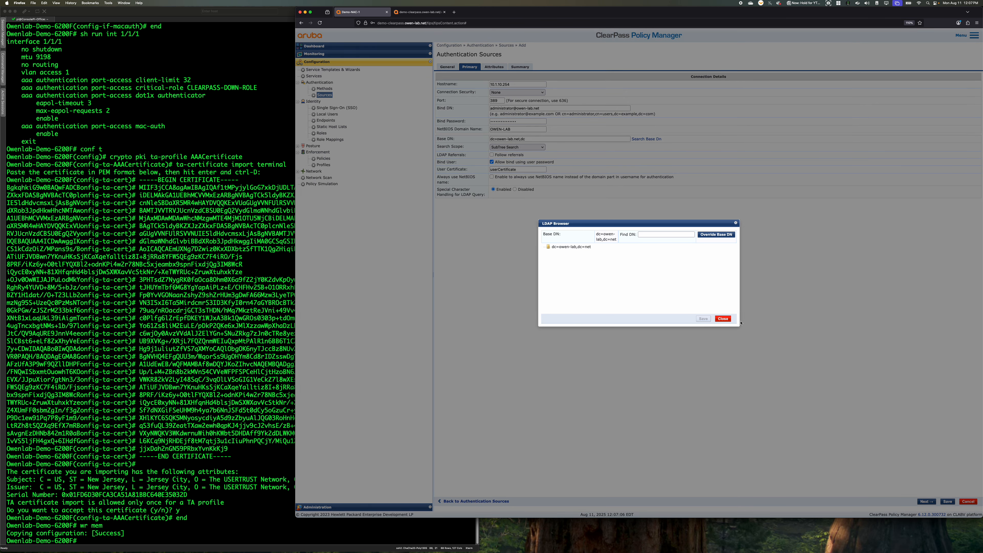
left_click(723, 318)
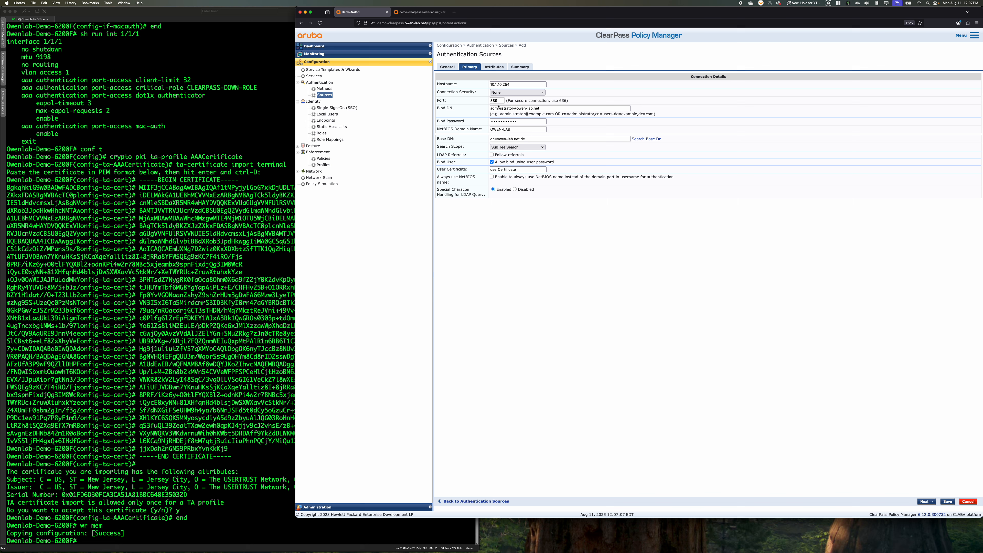
left_click(514, 139)
key("Delete")
type(", d")
key("BackSpace")
key("BackSpace")
type("dc-")
key("BackSpace")
type("=")
key("BackSpace")
key("BackSpace")
key("BackSpace")
left_click(947, 501)
Browse the dc=owen-lab,dc=net directory tree from Owenlab-AD's primary settings to check the Base DN, and save the source
left_click(499, 168)
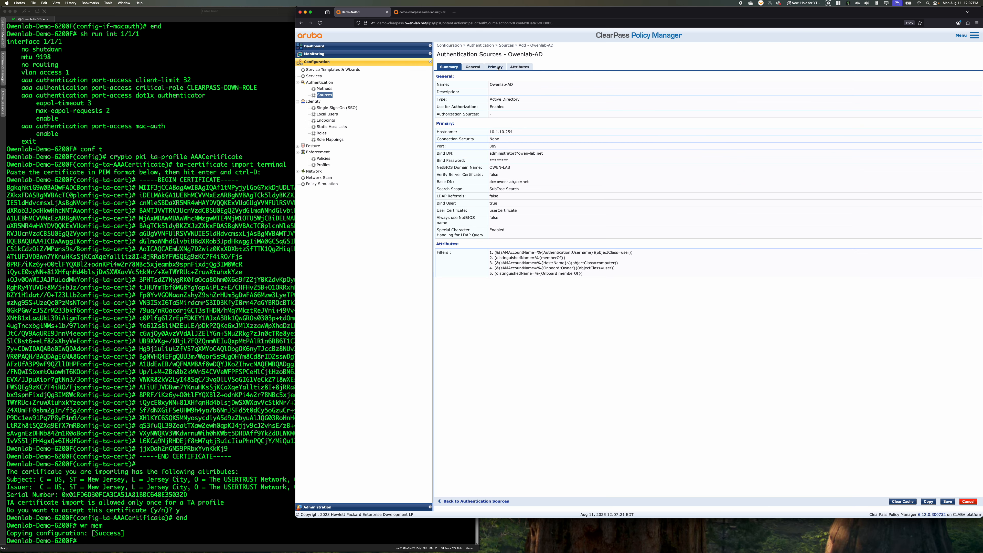
left_click(496, 66)
left_click_drag(527, 139, 464, 136)
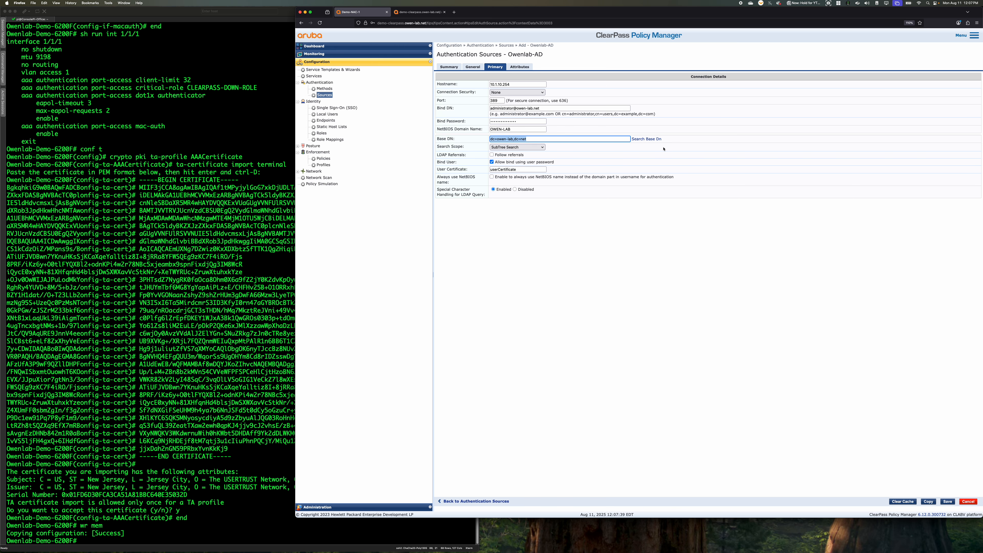
left_click(651, 139)
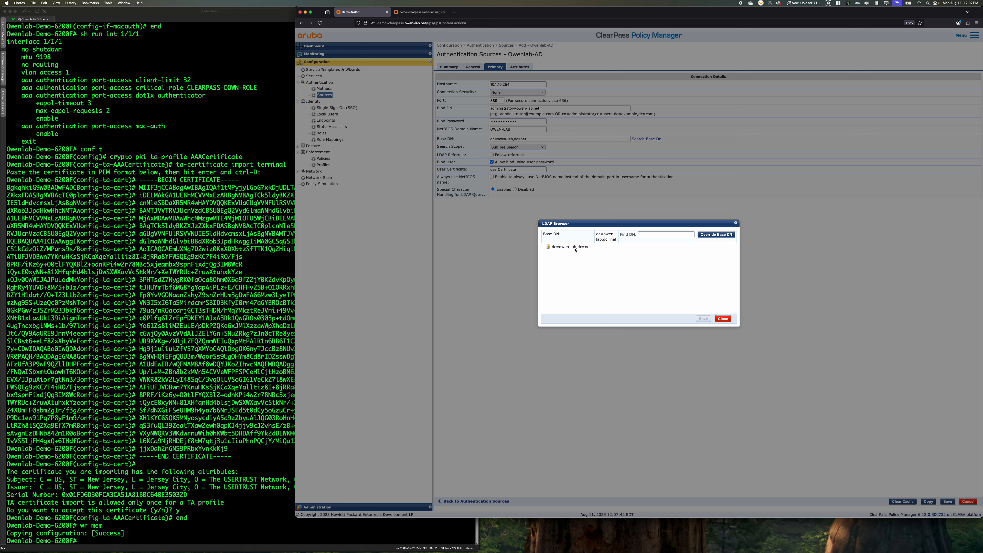
left_click(571, 247)
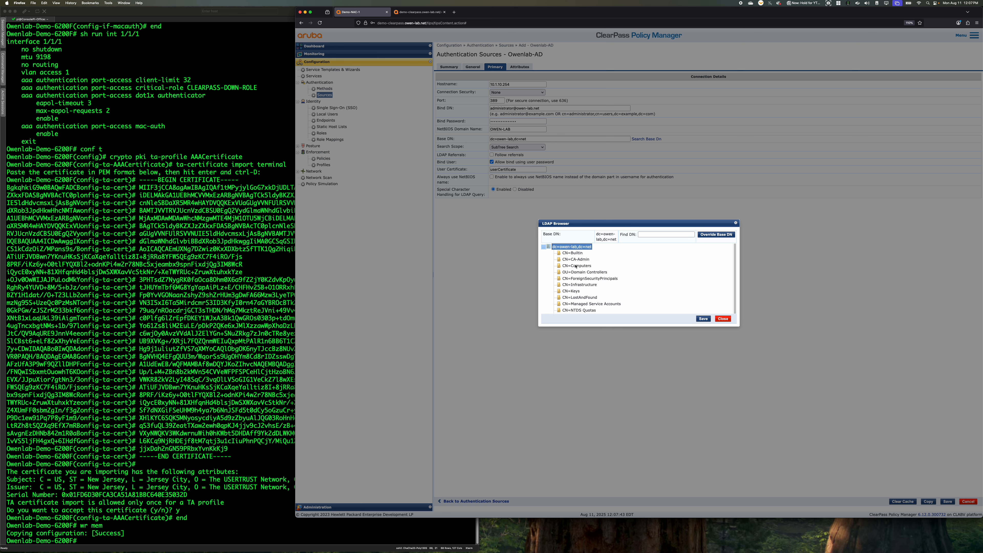
scroll(572, 273, "down", 1)
scroll(647, 286, "up", 2)
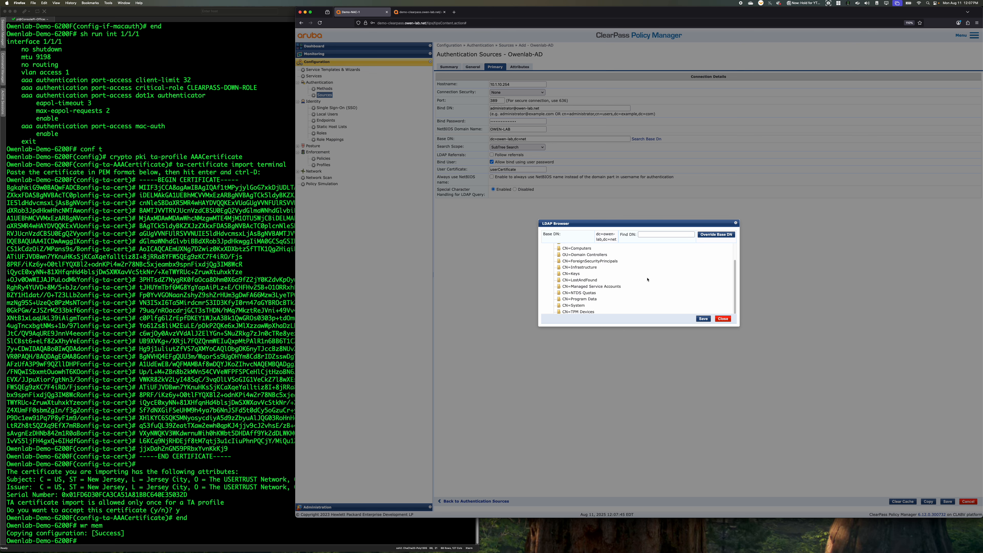
left_click(717, 318)
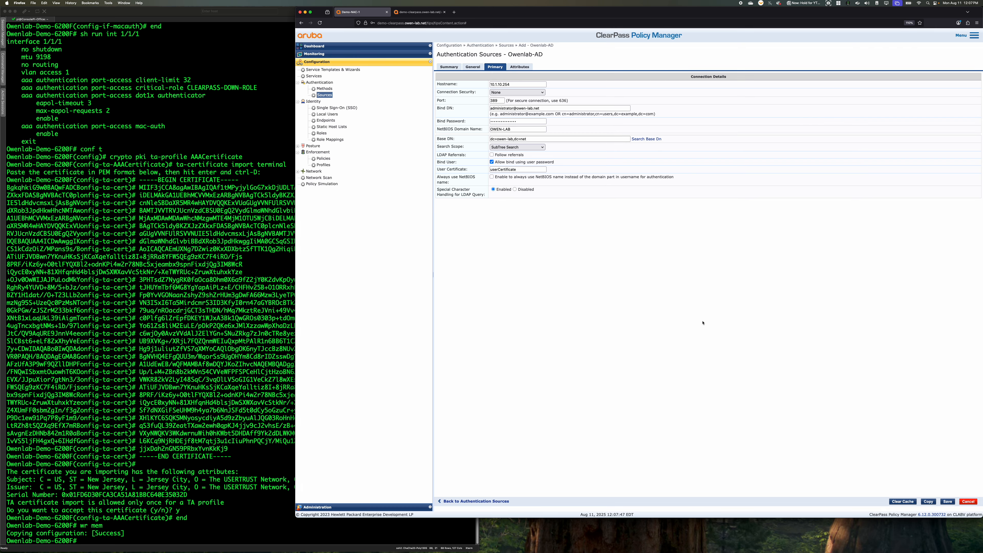
left_click(948, 502)
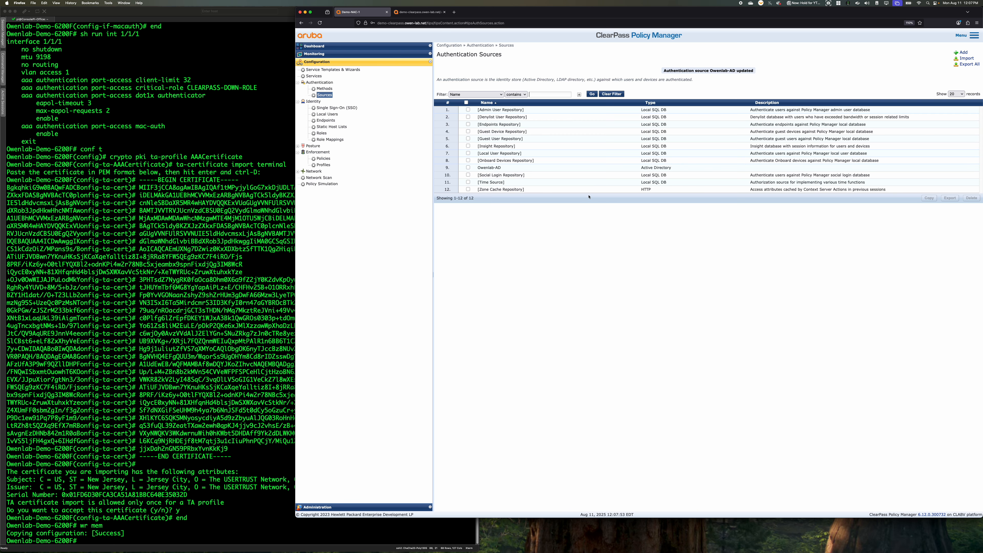
Start a new enforcement profile named CX_Wired with the Aruba RADIUS Enforcement template and open its attributes
left_click(325, 164)
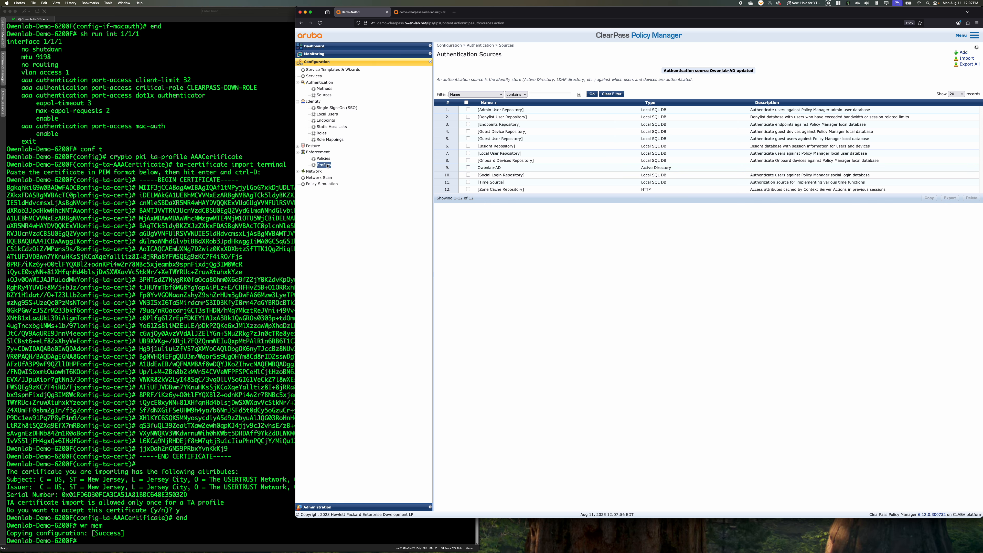
left_click(960, 52)
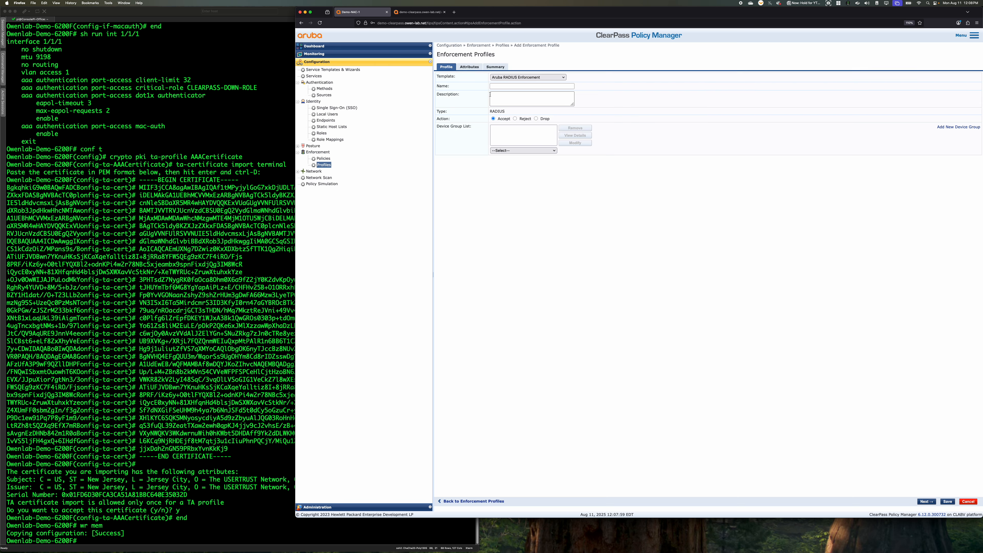
left_click(518, 86)
type("CX_Wired_AP_Role")
left_click(476, 68)
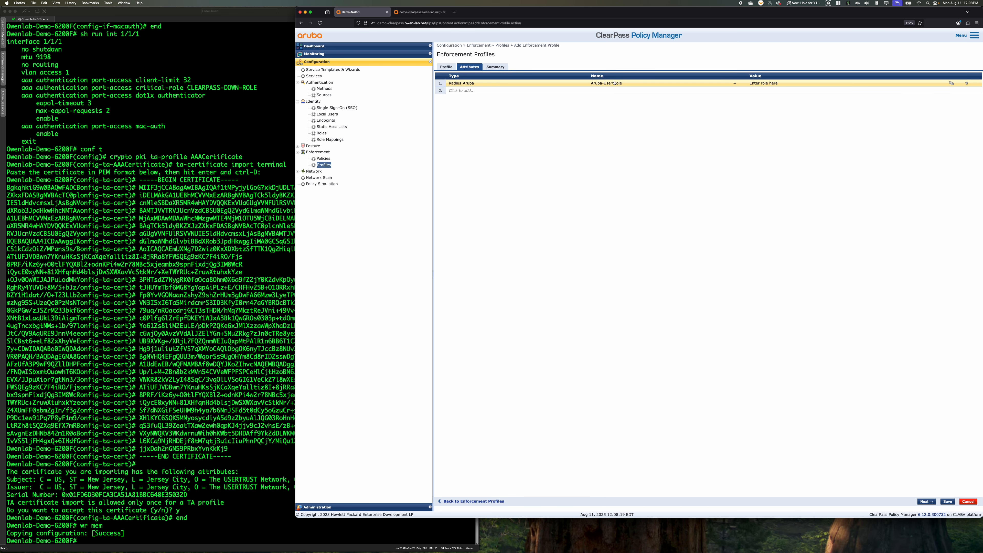
Change the name of the profile's Radius:Aruba attribute to Aruba-CPPM-Role (23)
left_click(659, 84)
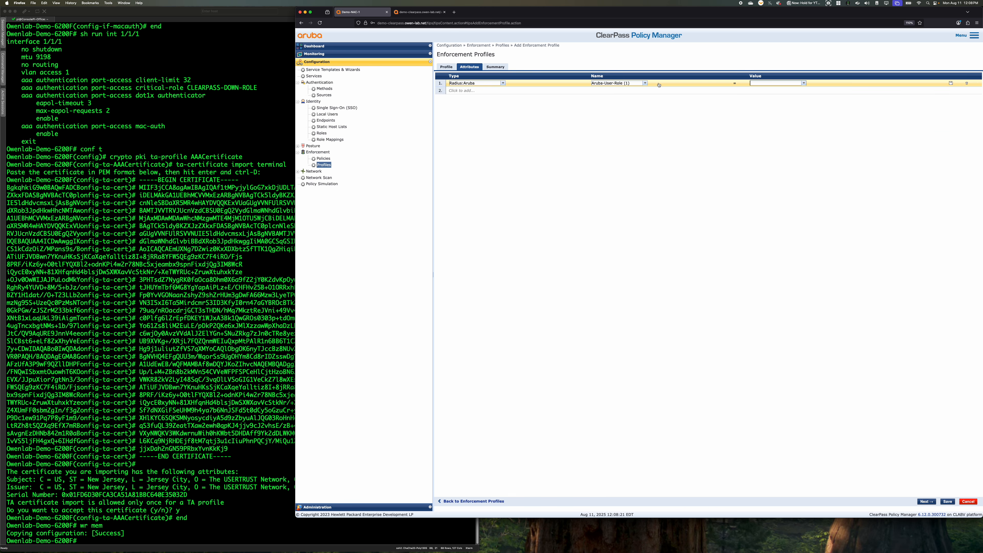
left_click(645, 83)
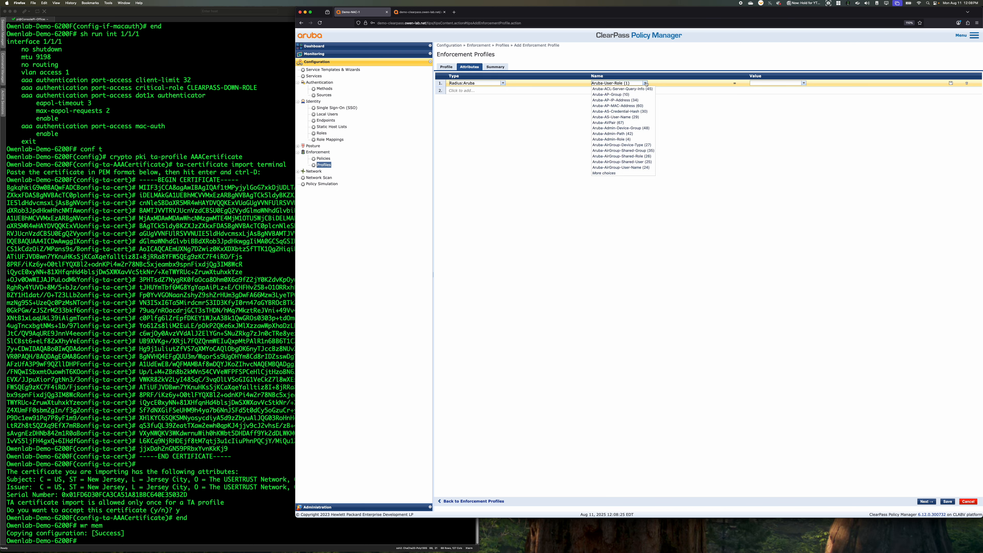
left_click(635, 173)
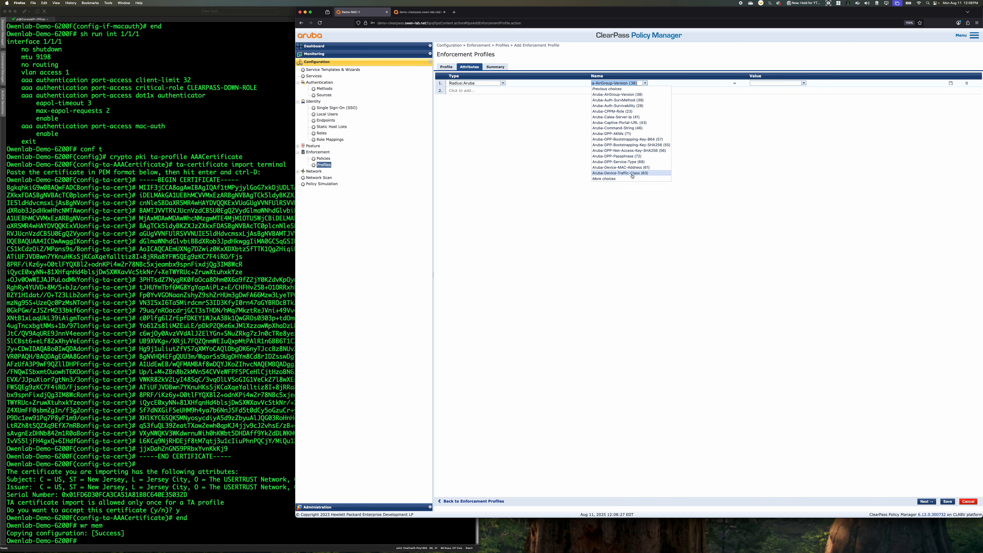
left_click(615, 112)
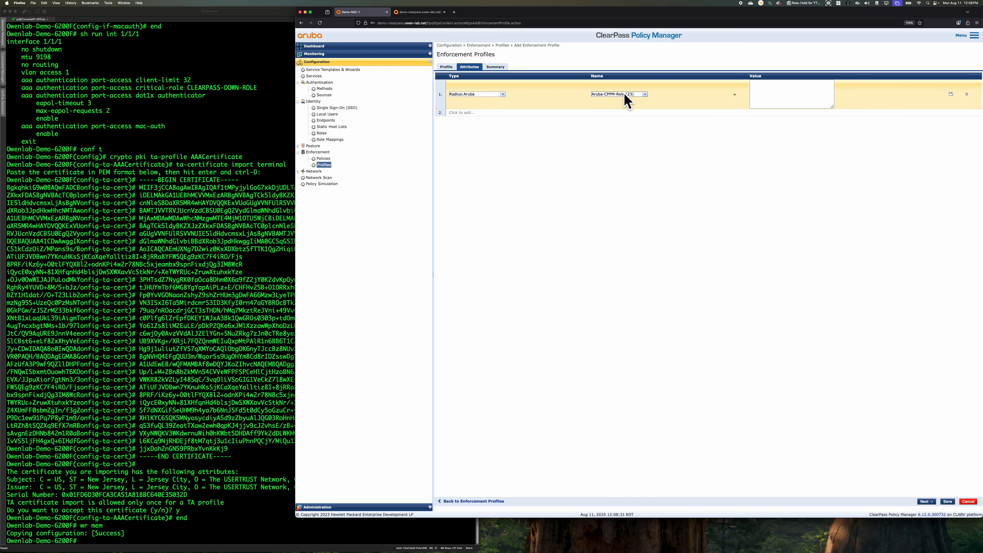
left_click(645, 95)
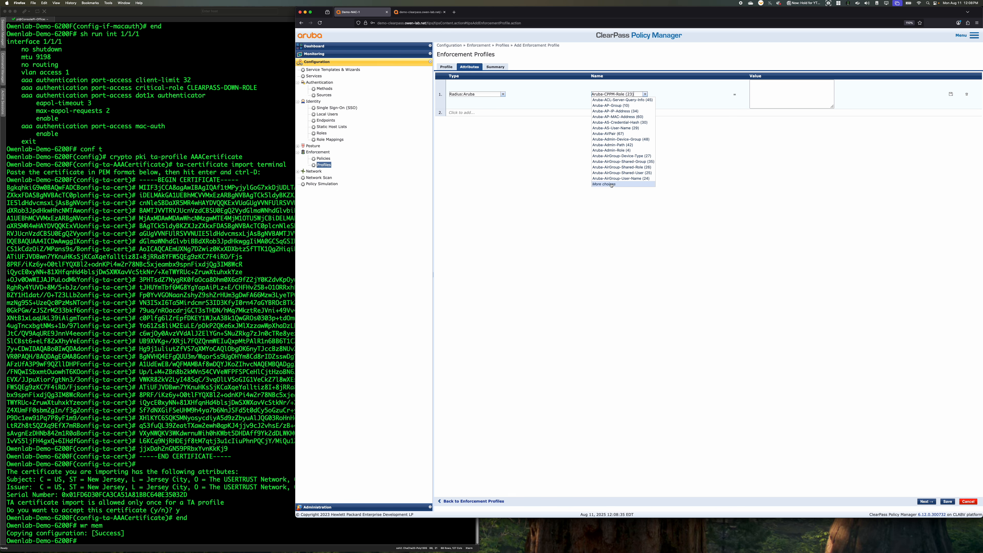
key("BackSpace")
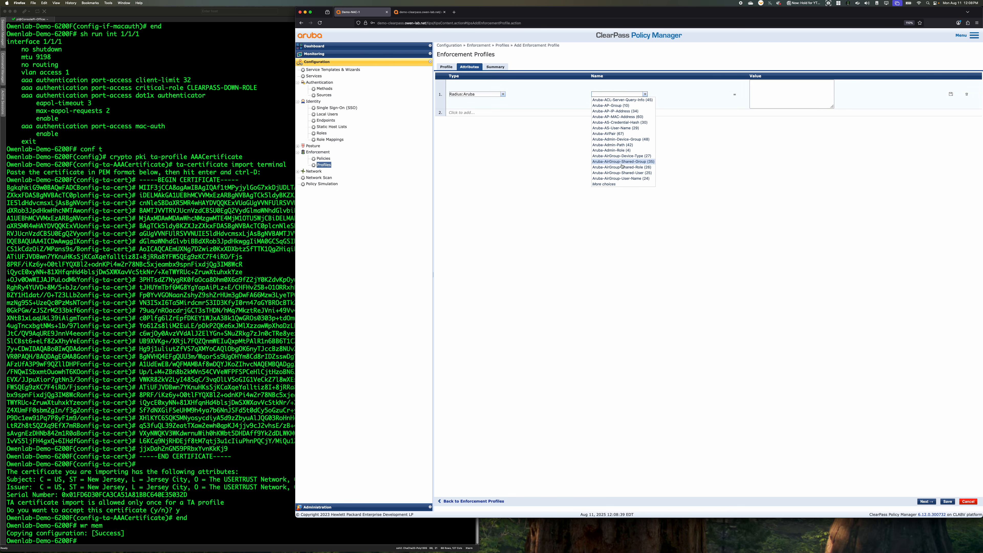
left_click(688, 205)
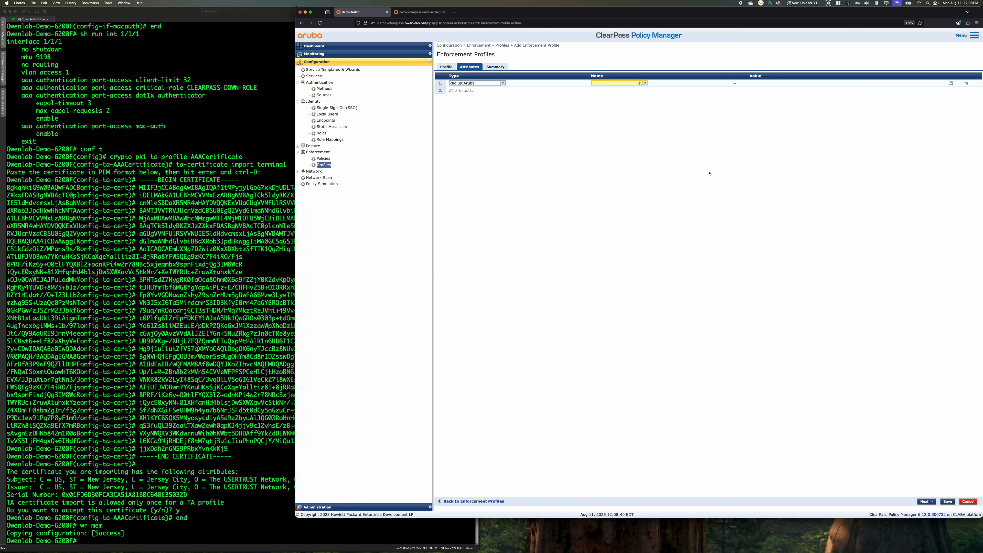
left_click(645, 83)
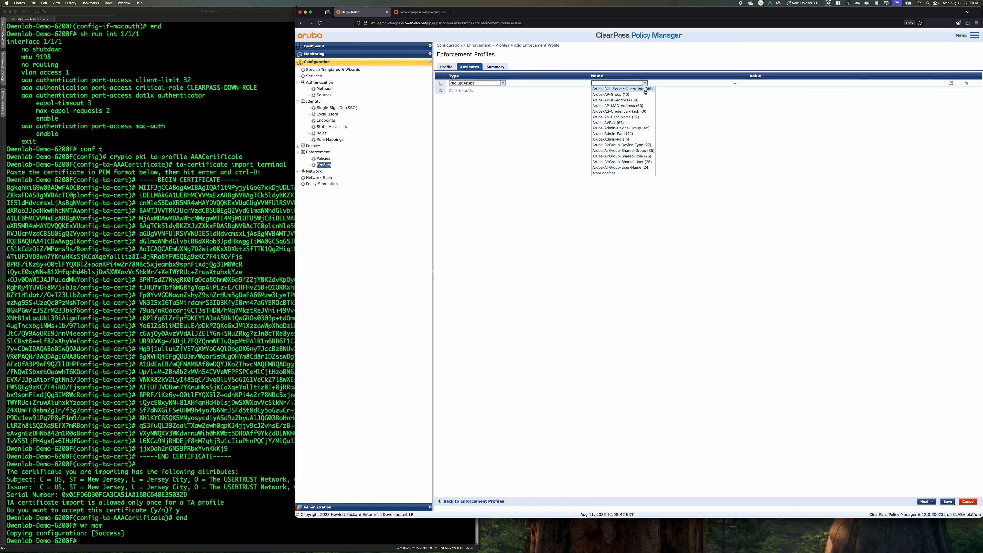
left_click(627, 173)
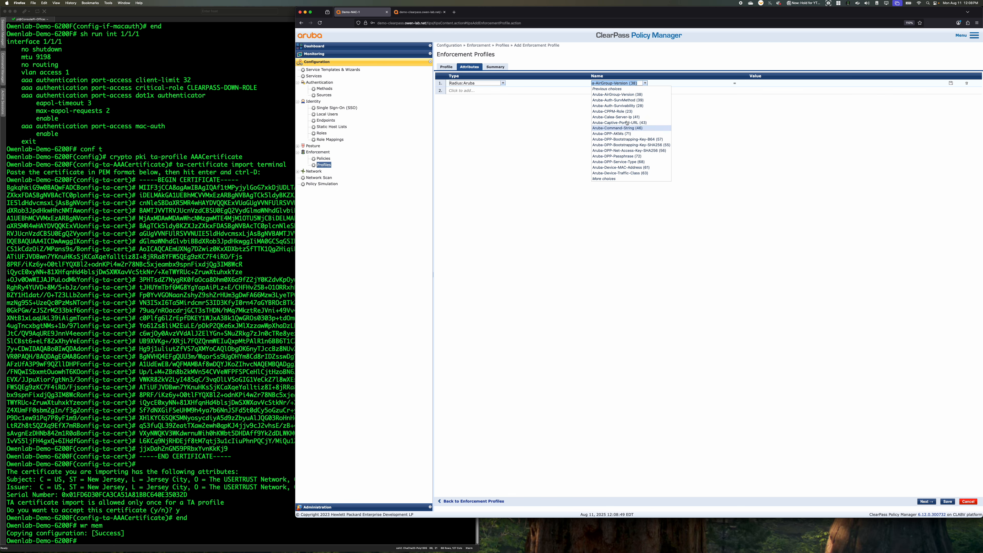
left_click(629, 112)
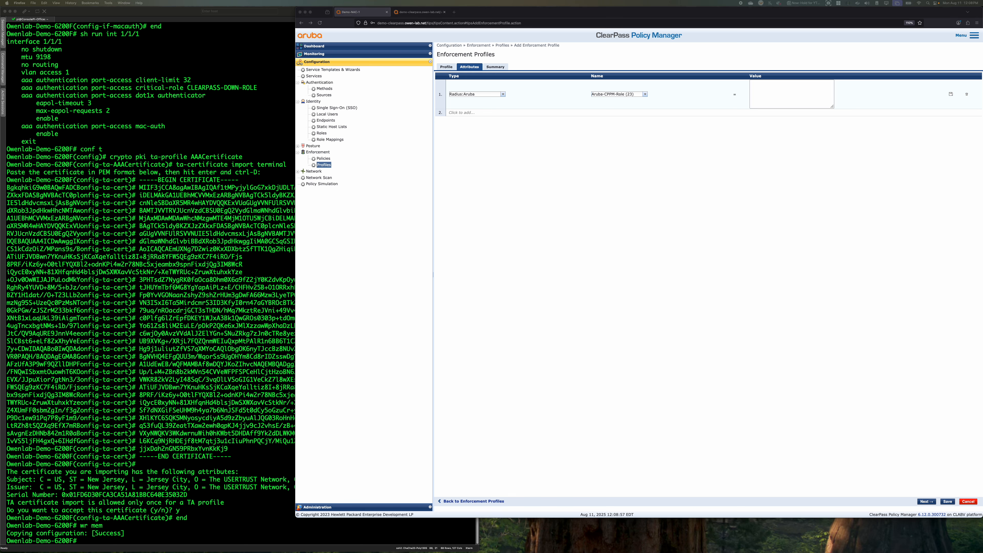
Paste the Access-Point-Role configuration with Access_Point_Policy, native VLAN 14 and allowed VLANs 10-15 as the attribute value, and enlarge the value box
left_click(782, 94)
type("associate policy Access_Point_Policy client-inactivity timeout 3600 auth-mode device-mode session-timeout 28800 vlan trunk native 14 vlan trunk allowed vlan 10-15")
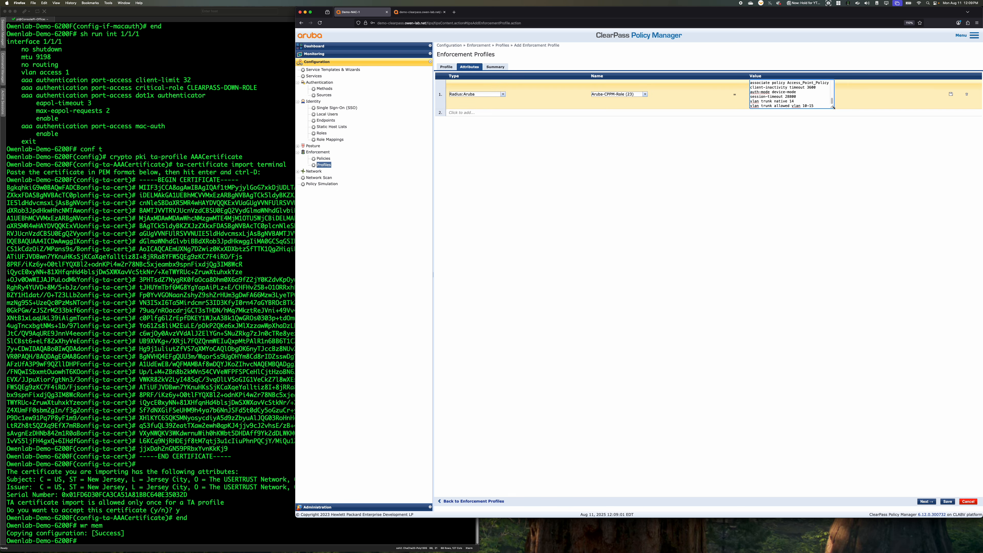
left_click_drag(832, 107, 942, 342)
left_click_drag(860, 226, 887, 208)
left_click(890, 212)
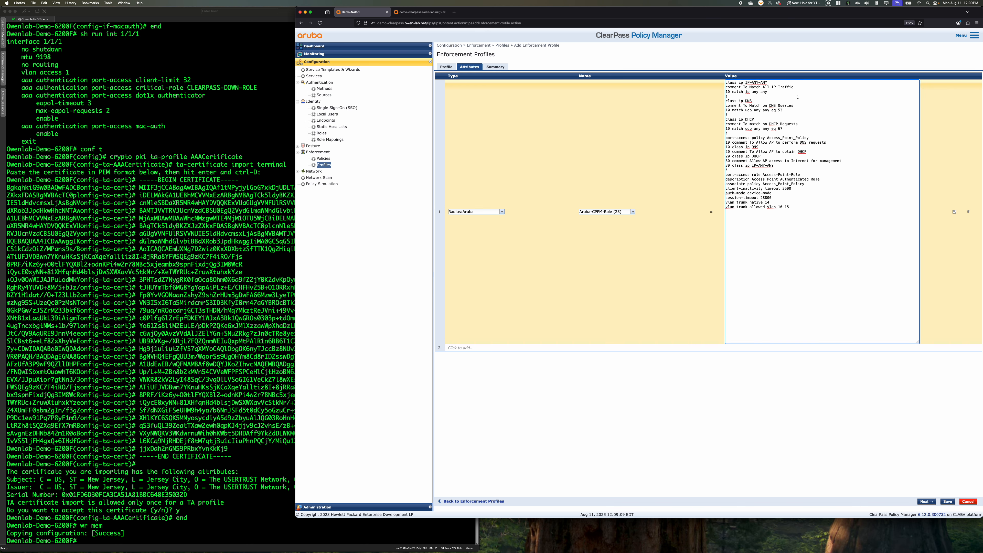
Review the pasted classes, port-access policy and role, and save the attribute and the access point enforcement profile
left_click_drag(797, 93, 827, 93)
left_click_drag(749, 142, 810, 142)
left_click_drag(772, 192, 717, 196)
left_click(955, 213)
left_click(947, 501)
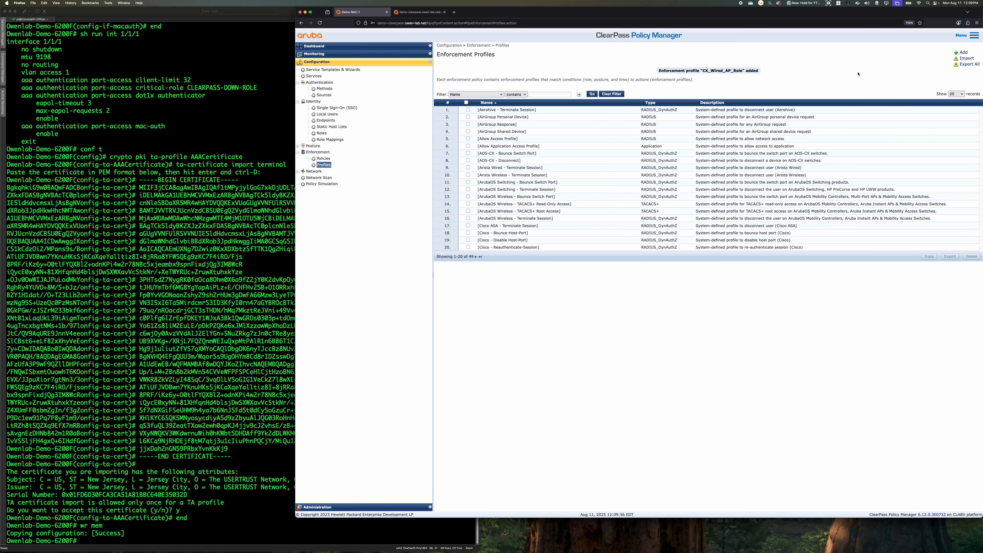
Start another enforcement profile and choose the Aruba Downloadable Role Enforcement template
left_click(963, 52)
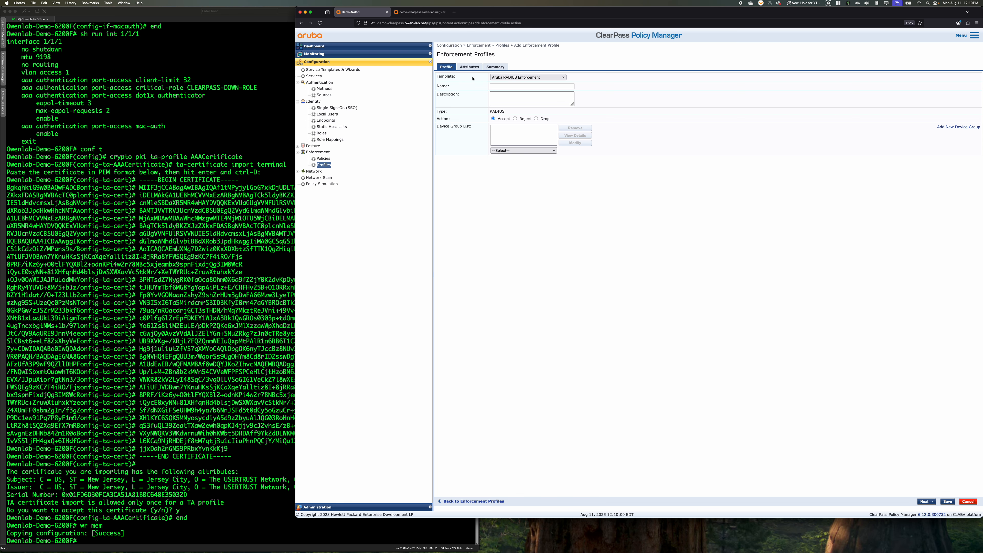
left_click(467, 67)
left_click(451, 68)
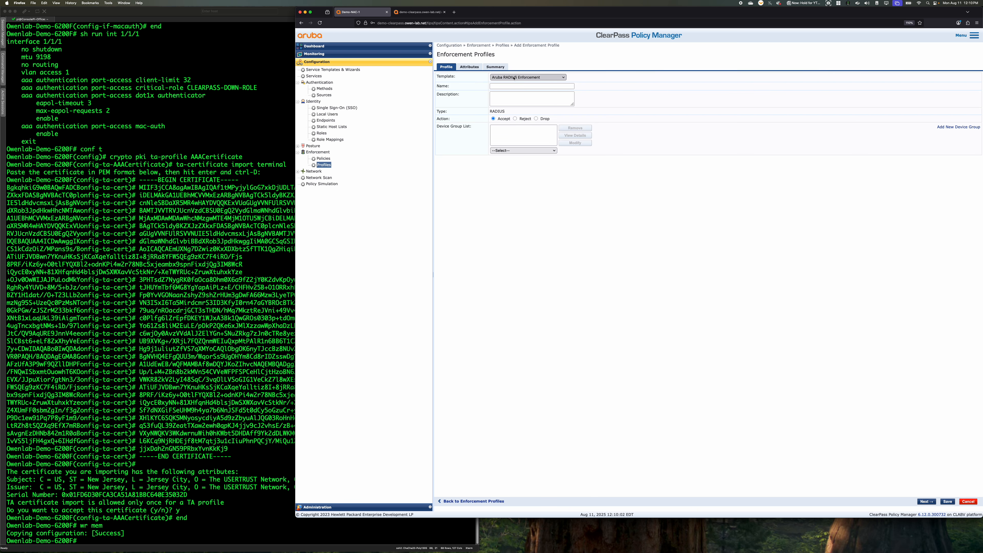
left_click(530, 77)
left_click(677, 134)
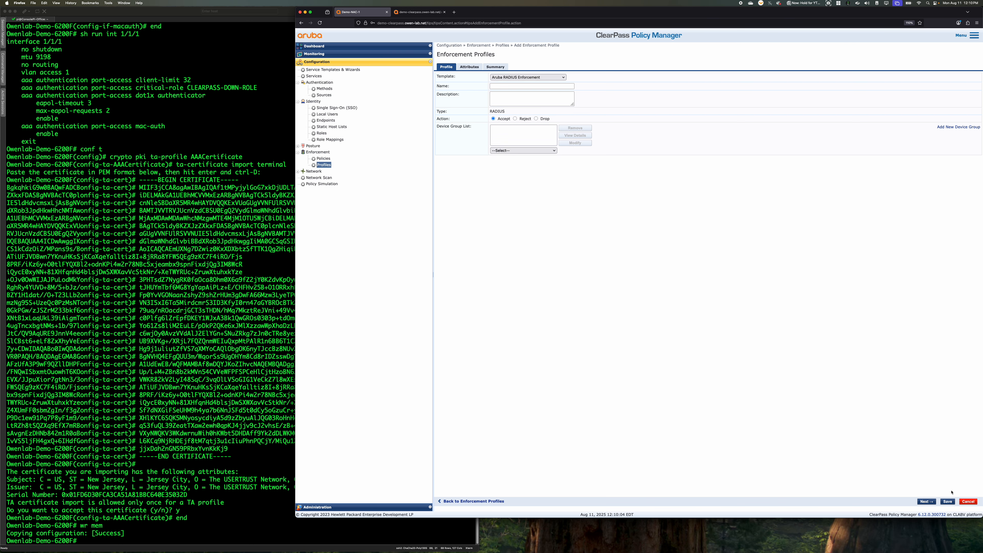
left_click(971, 503)
left_click(521, 77)
left_click(527, 72)
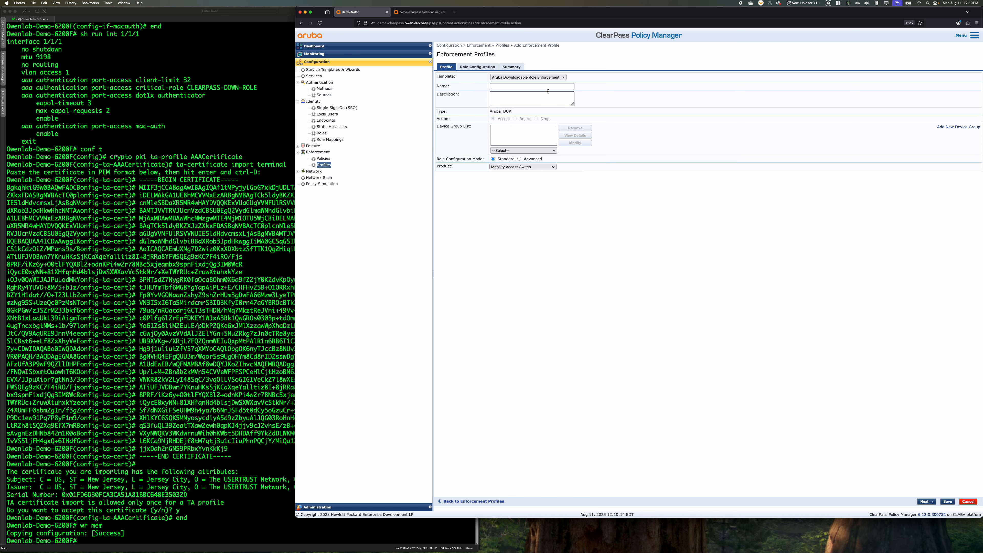
Set the product to AOS-CX and look over the standard-mode role configuration fields
left_click(520, 159)
left_click(506, 160)
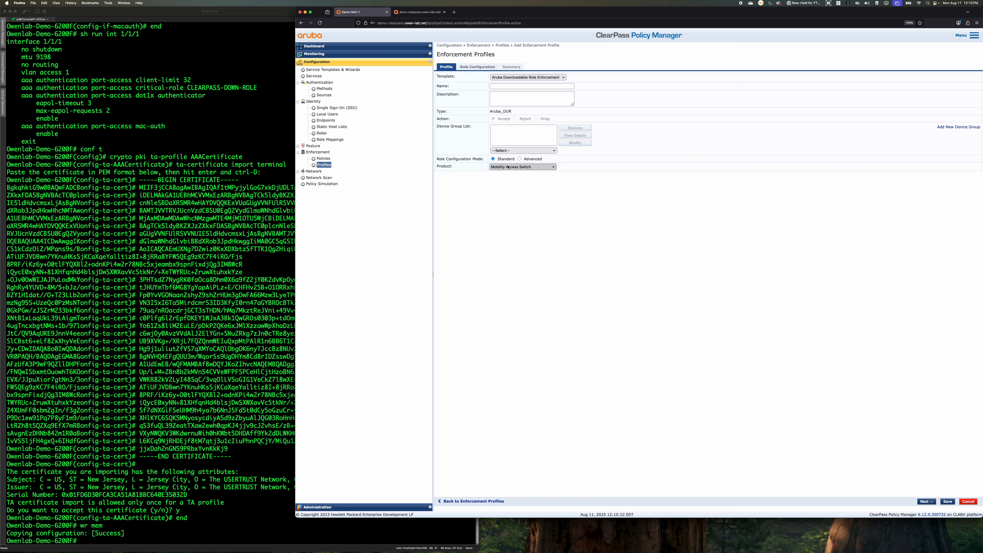
left_click(520, 167)
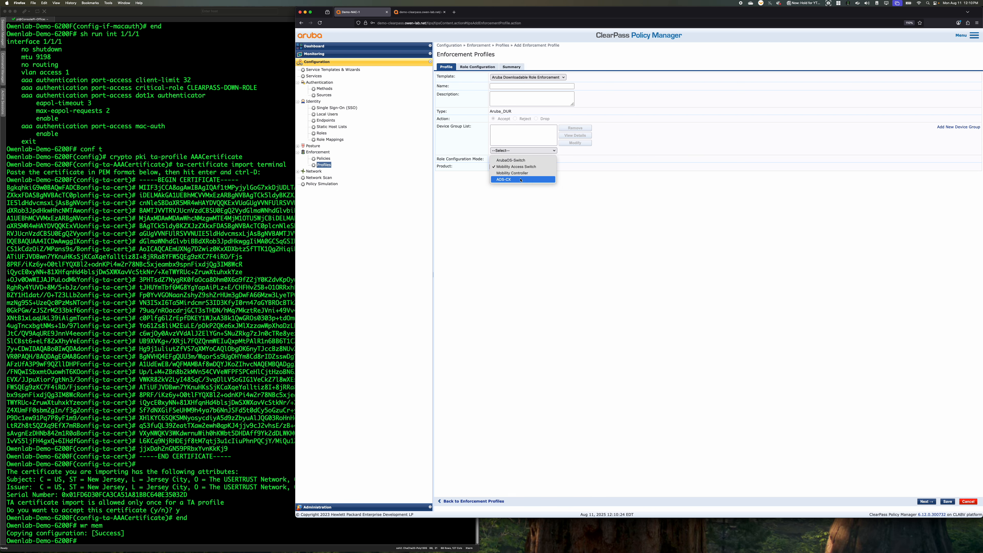
left_click(521, 179)
left_click(479, 67)
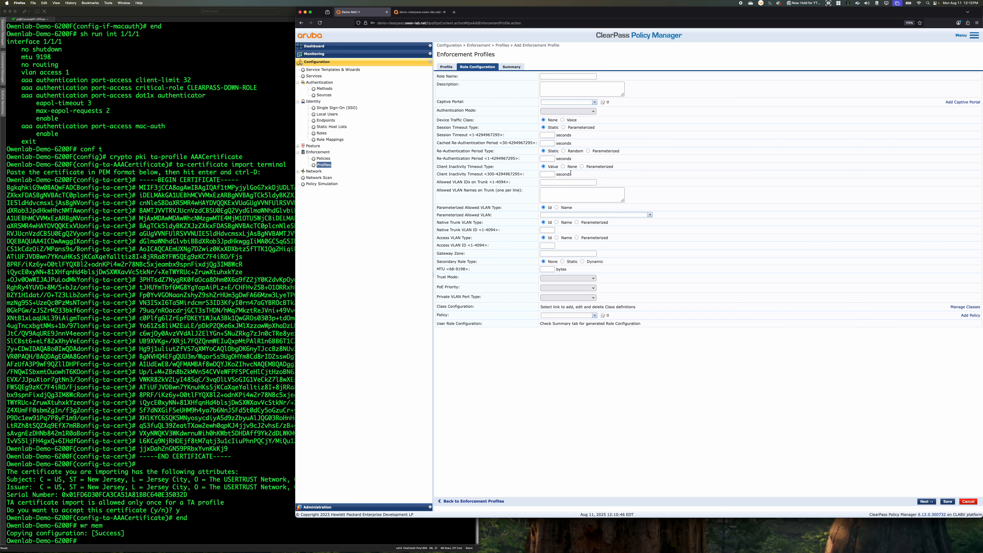
left_click(446, 67)
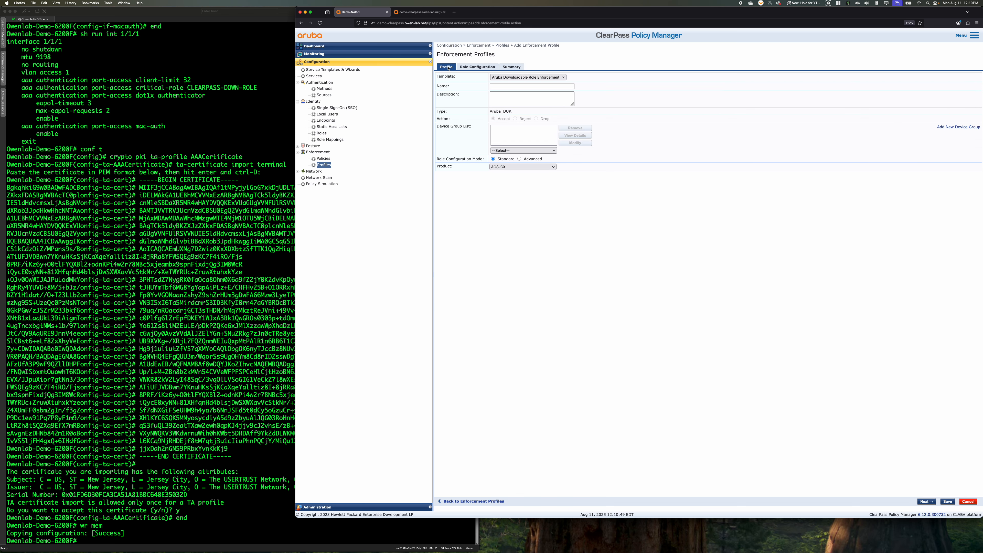
Set the role configuration mode to Advanced and open the profile's attributes
left_click(526, 167)
left_click(528, 166)
left_click(470, 66)
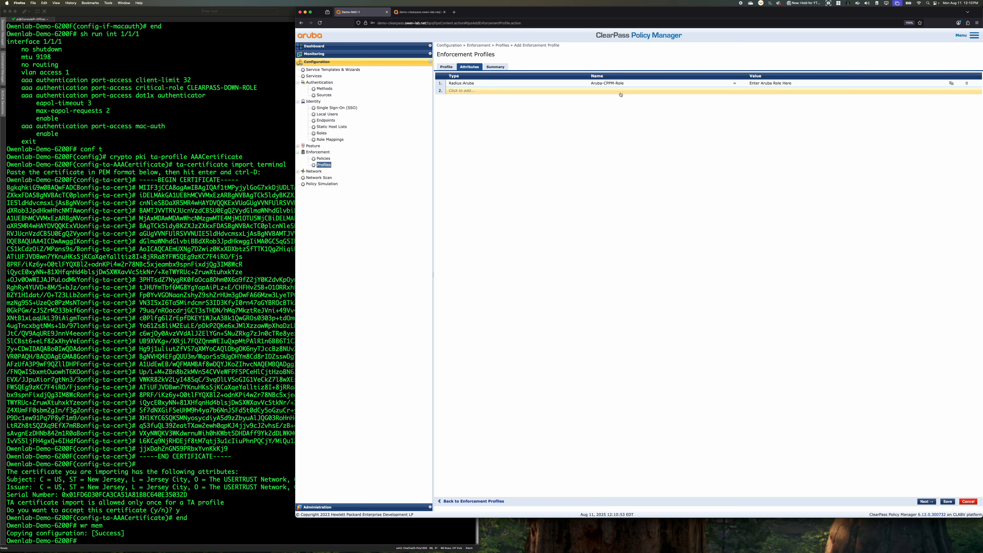
Replace the Aruba-CPPM-Role placeholder value with the pasted Corp-PC-Role configuration using Corp-PC_Policy and access VLAN 11
left_click(608, 83)
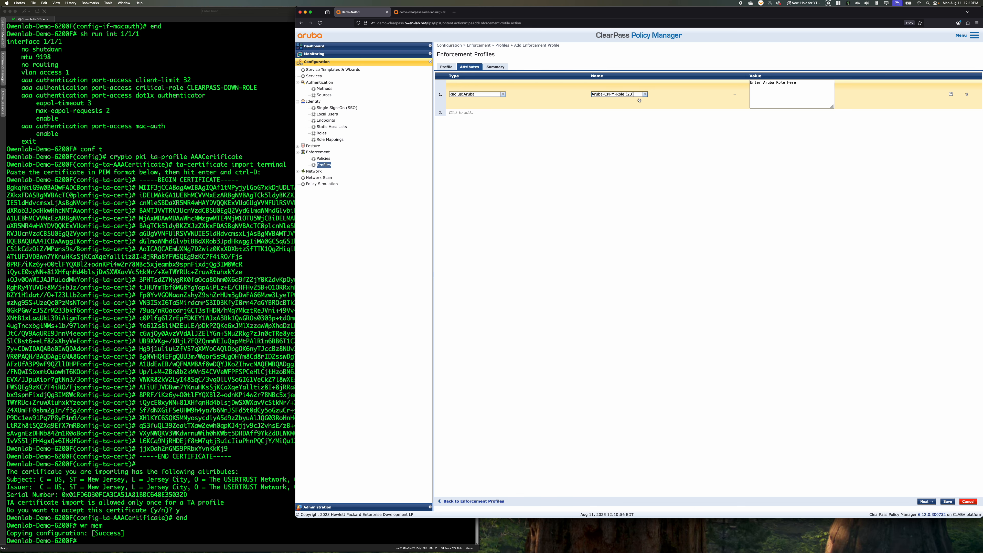
left_click(794, 95)
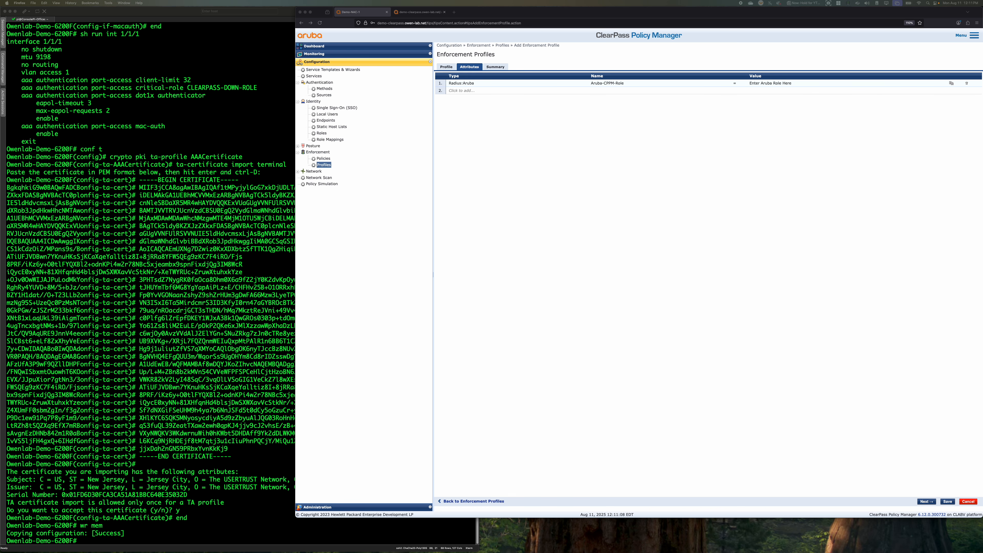
left_click(770, 83)
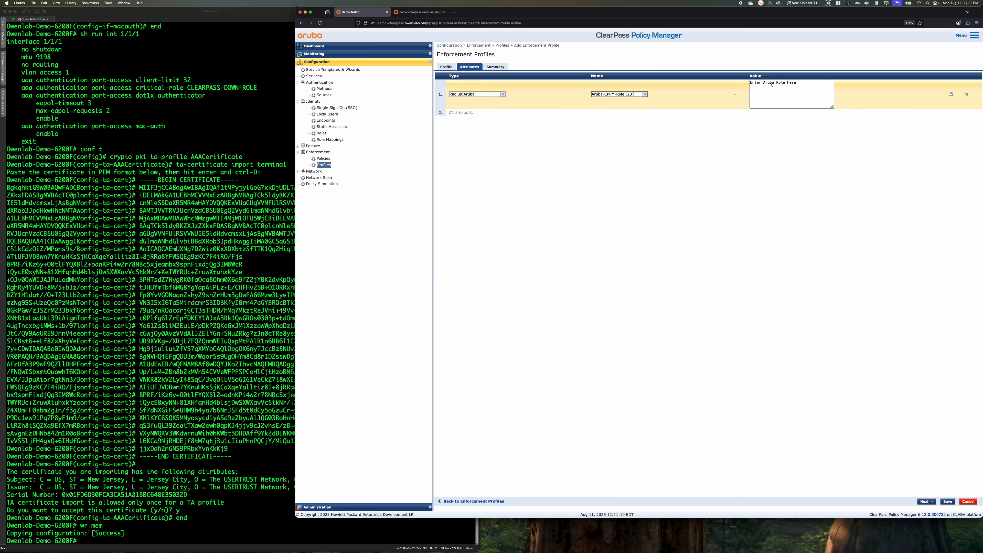
left_click_drag(796, 83, 750, 82)
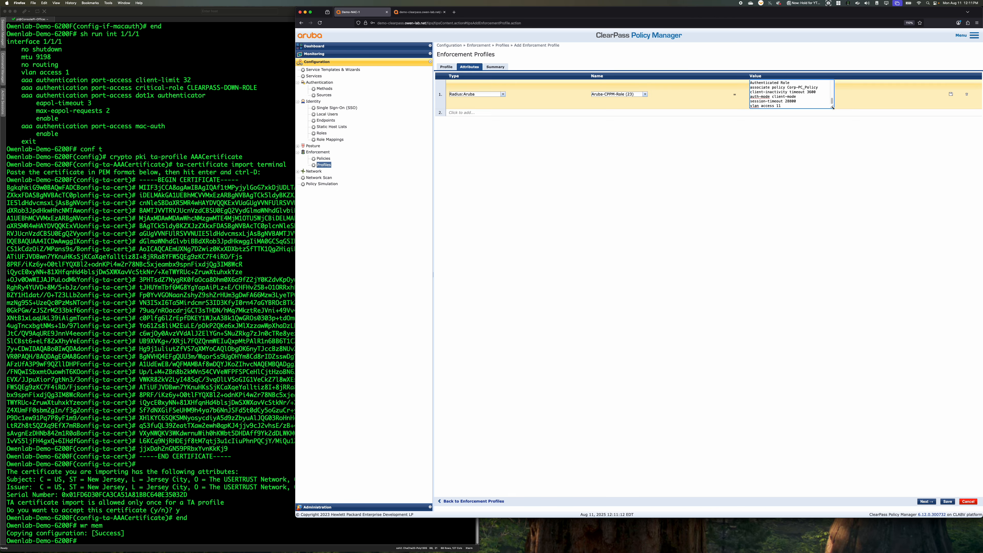
type("class ip IP-ANY-ANY comment To Match All IP Traffic 10 match ip any any ! class ip DNS comment To Match on DNS Queries 10 match udp any any eq 53 ! class ip DHCP comment To match on DHCP Requests 10 match udp any any eq 67 ! port-access policy Corp-PC_Policy 10 comment To Allow clients to perform DNS requests 10 class ip DNS 20 comment To Allow clients to obtain DHCP 20 class ip DHCP 30 comment Allow full access to internal networks 30 class ip Internal-Networks 40 comment Allow Access to Internet but bandwidth Throttled 40 class ip IP-ANY-ANY action cir 50000 cbs 20000 exceed drop ! port-access role Corp-PC-Role description Corporate PC Authenticated Role associate policy Corp-PC_Policy client-inactivity timeout 3600 auth-mode client-mode session-timeout 28800 vlan access 11")
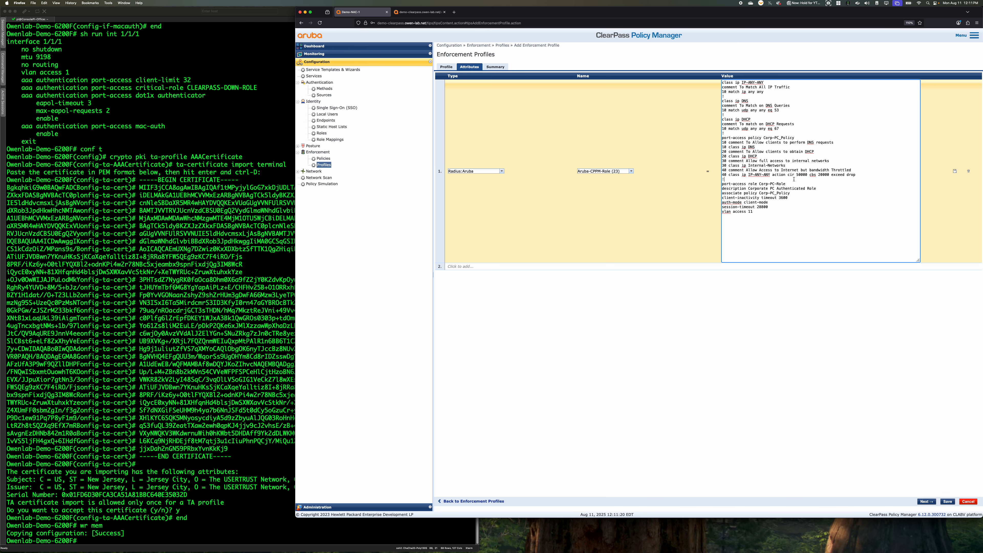
left_click_drag(788, 174, 814, 174)
left_click(806, 177)
Name the profile CX_Corp_PC_Role and save it
left_click(447, 67)
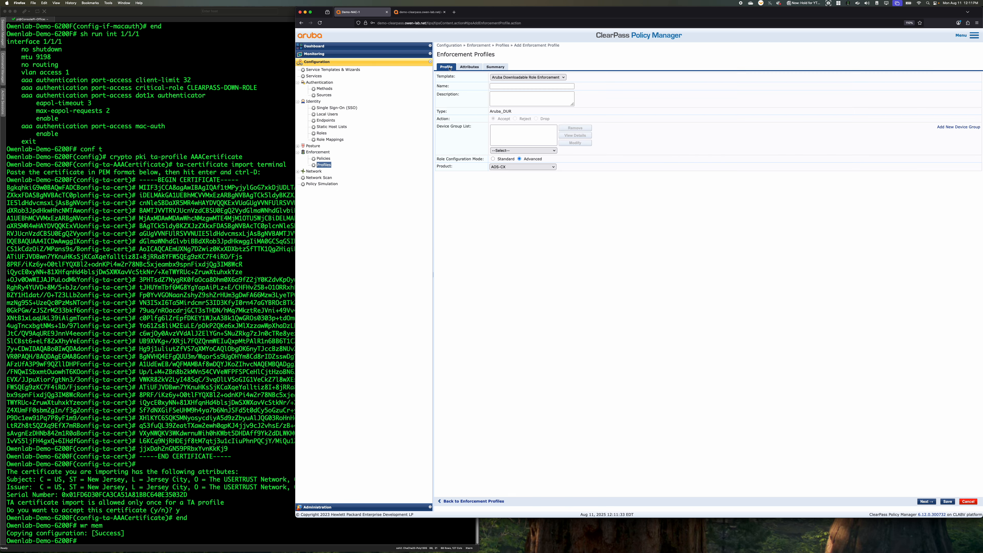
left_click(523, 86)
type("CX_CO")
key("BackSpace")
type("orp_PC_Role")
left_click(932, 502)
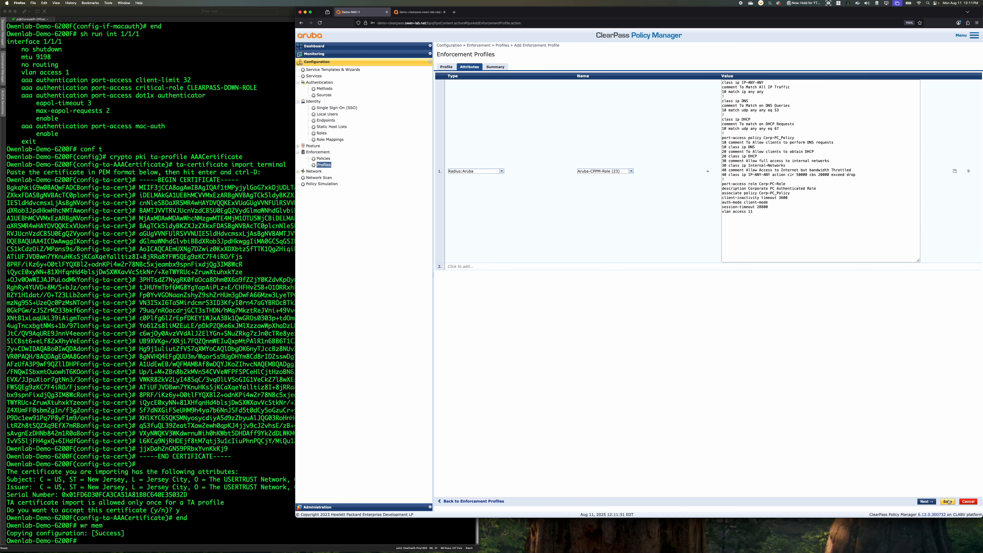
left_click(947, 501)
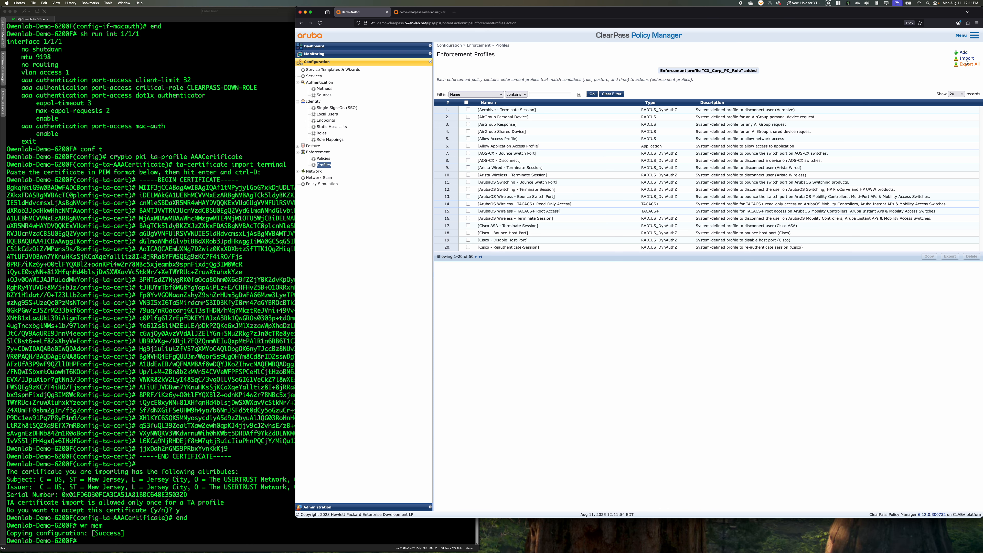
Start a new enforcement profile named CX_IP_Phone_Role with the Aruba Downloadable Role Enforcement template
left_click(963, 53)
left_click(499, 78)
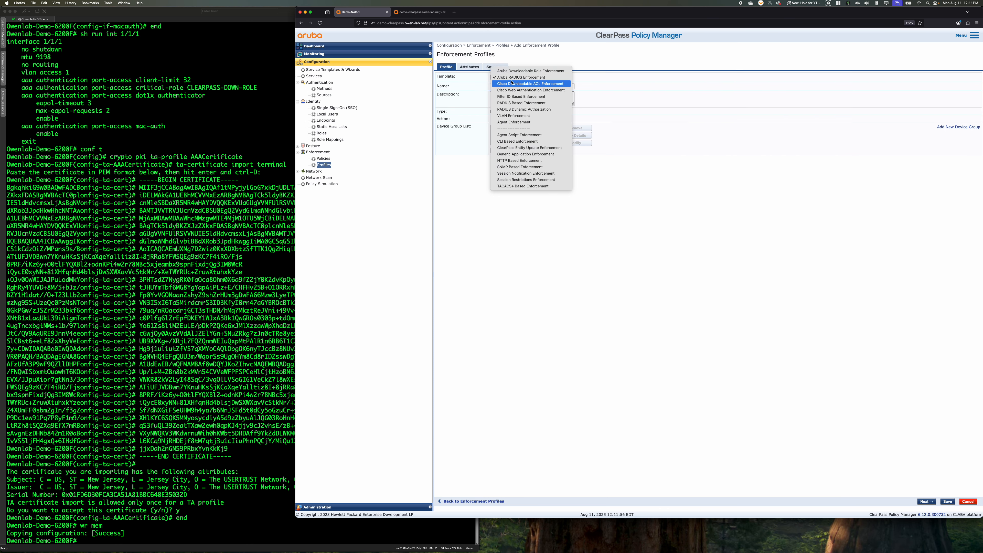
left_click(507, 72)
left_click(514, 86)
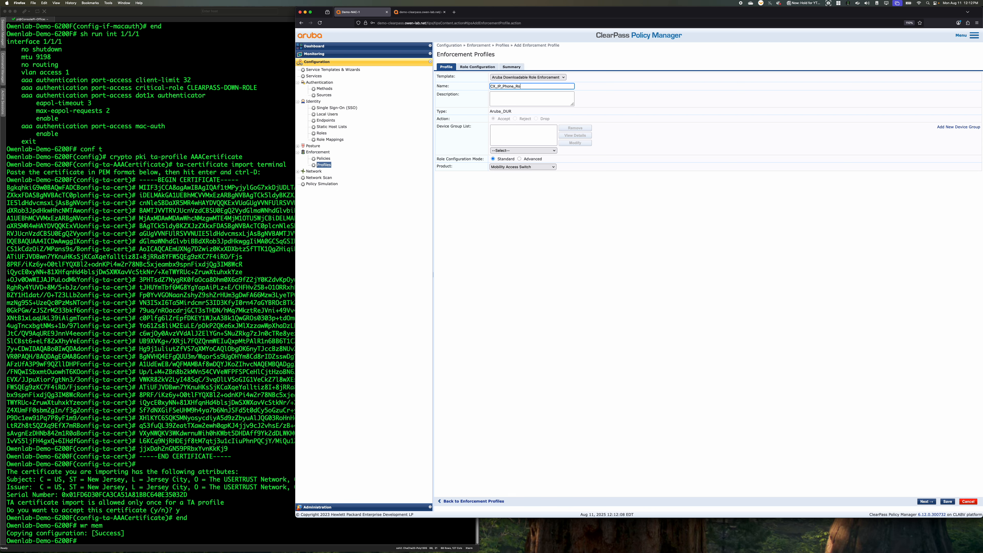
key("Tab")
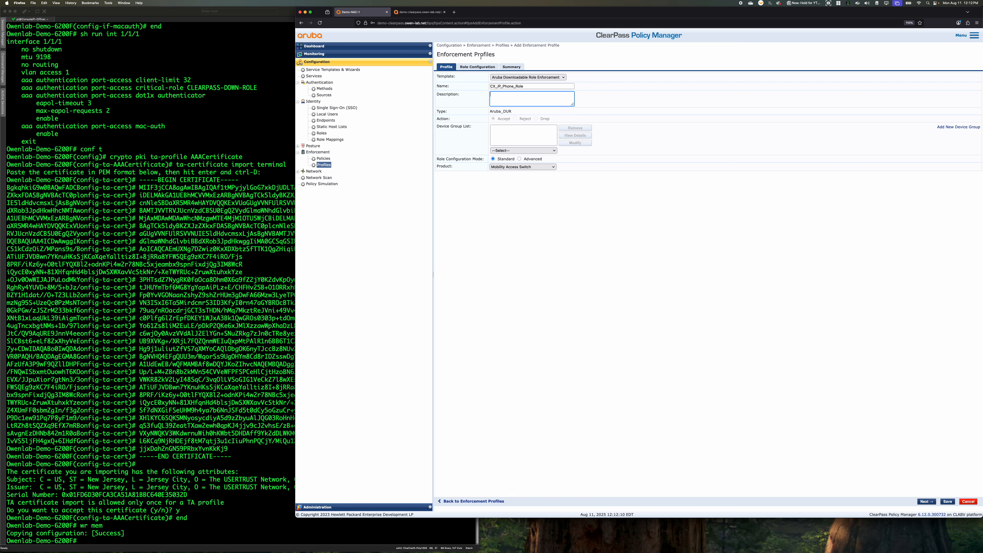
Set the IP phone profile's product to AOS-CX
left_click(482, 67)
left_click(446, 67)
left_click(538, 167)
left_click(534, 179)
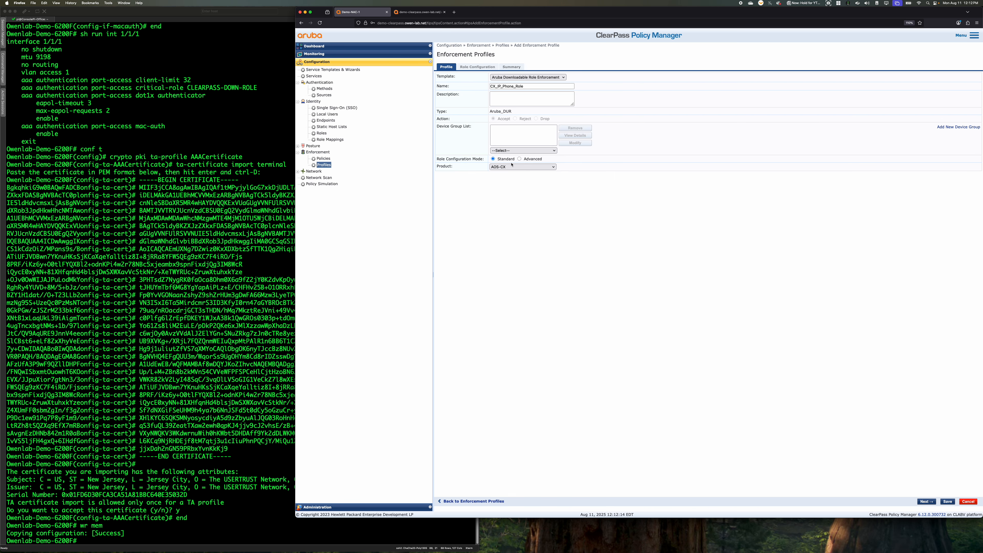
Switch the IP phone profile to Advanced mode, paste the IP_Phone_Policy role configuration with trunk native VLAN 12 as its Aruba-CPPM-Role value, and save
left_click(532, 159)
left_click(470, 67)
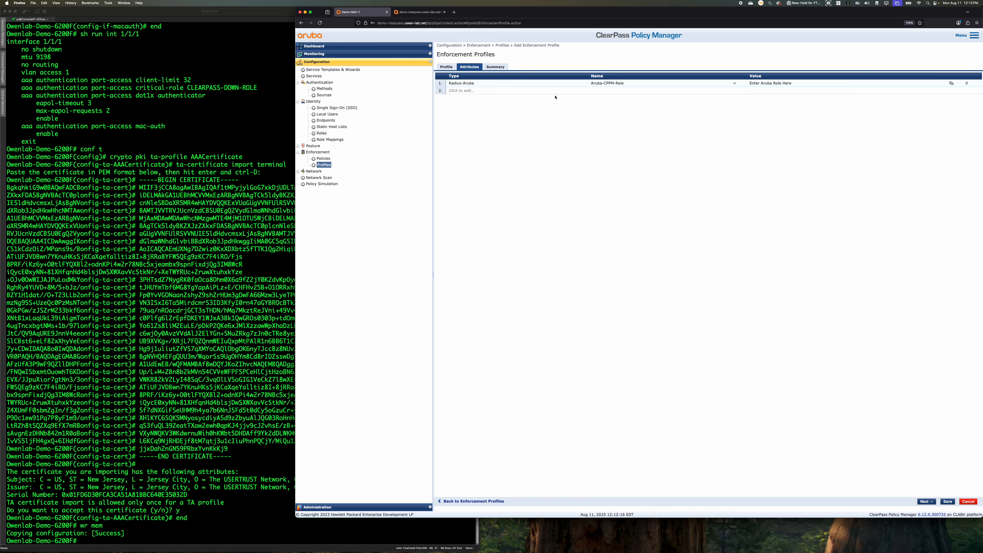
left_click(770, 83)
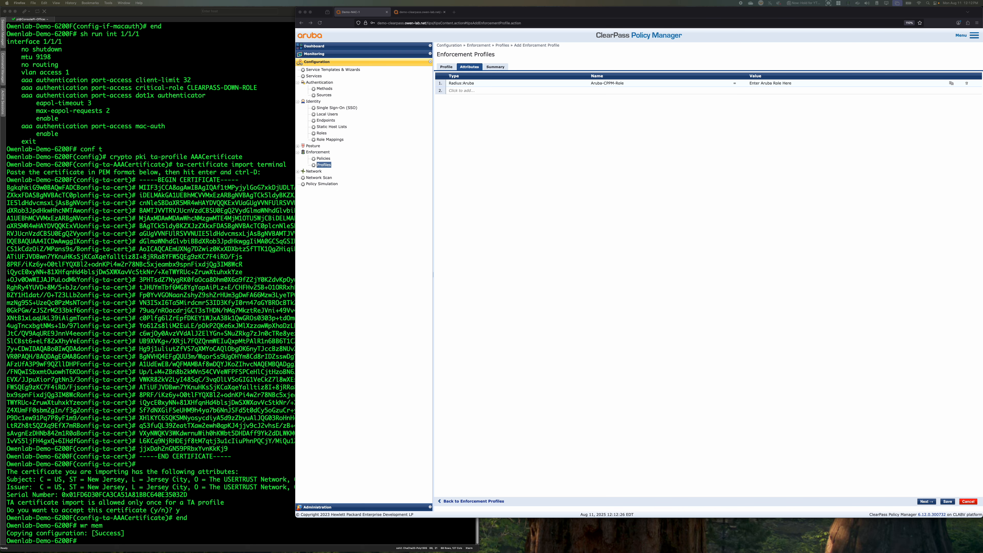
left_click(765, 87)
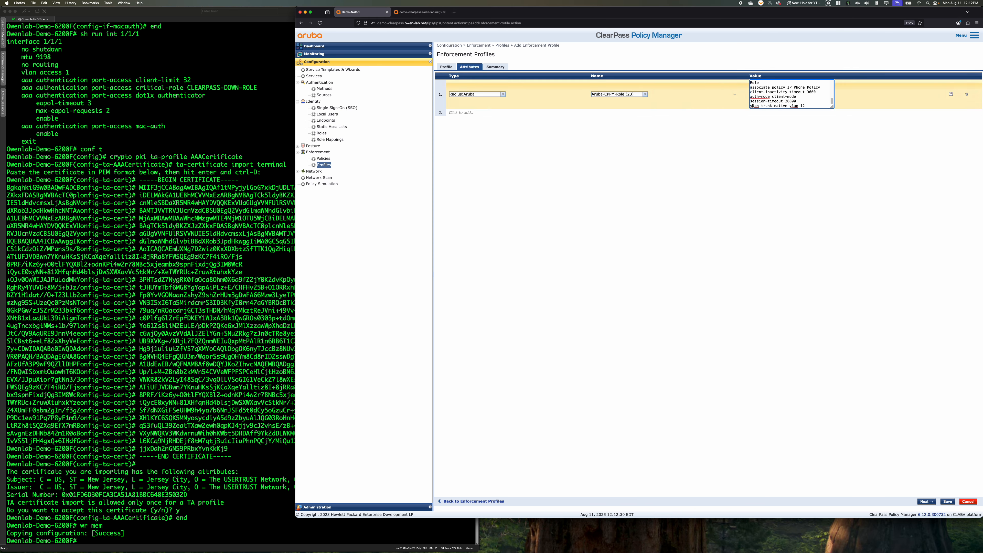
left_click_drag(832, 106, 945, 269)
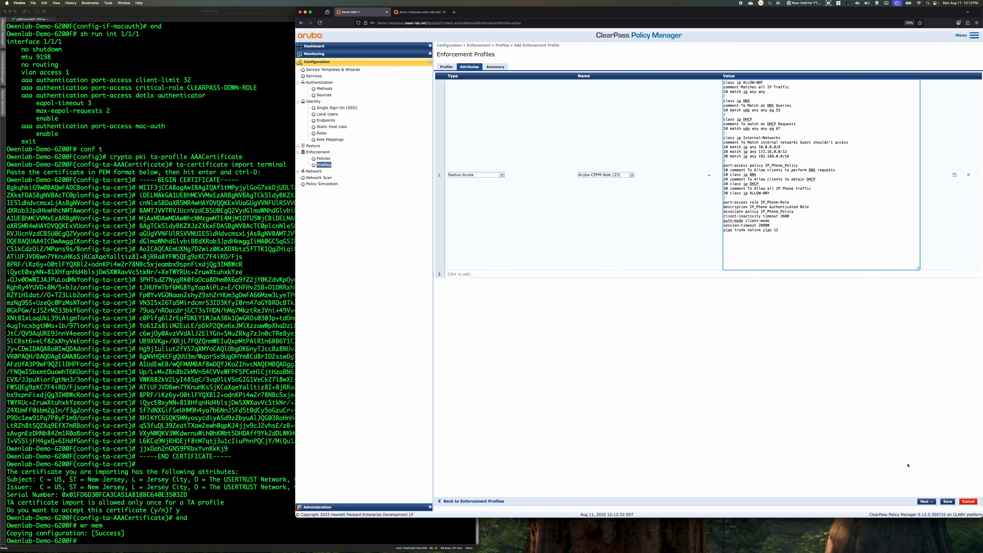
left_click(947, 501)
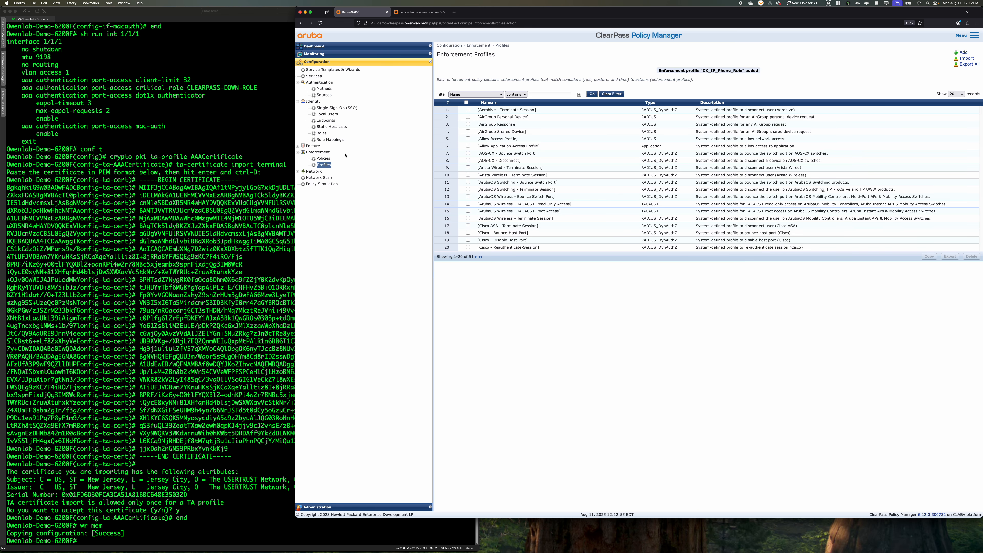
Start another enforcement profile with the Aruba Downloadable Role Enforcement template, Advanced role configuration mode and AOS-CX as the product
left_click(963, 52)
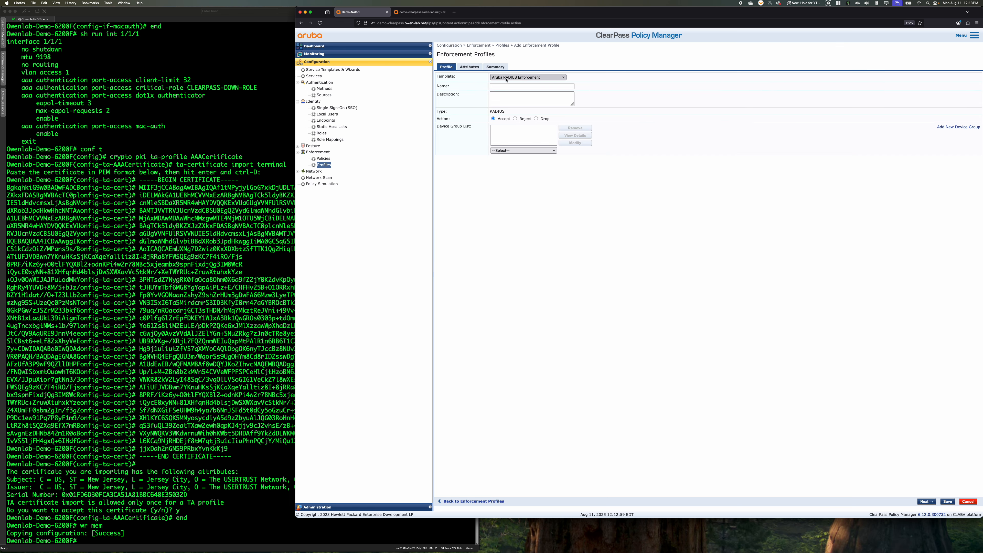
left_click(506, 79)
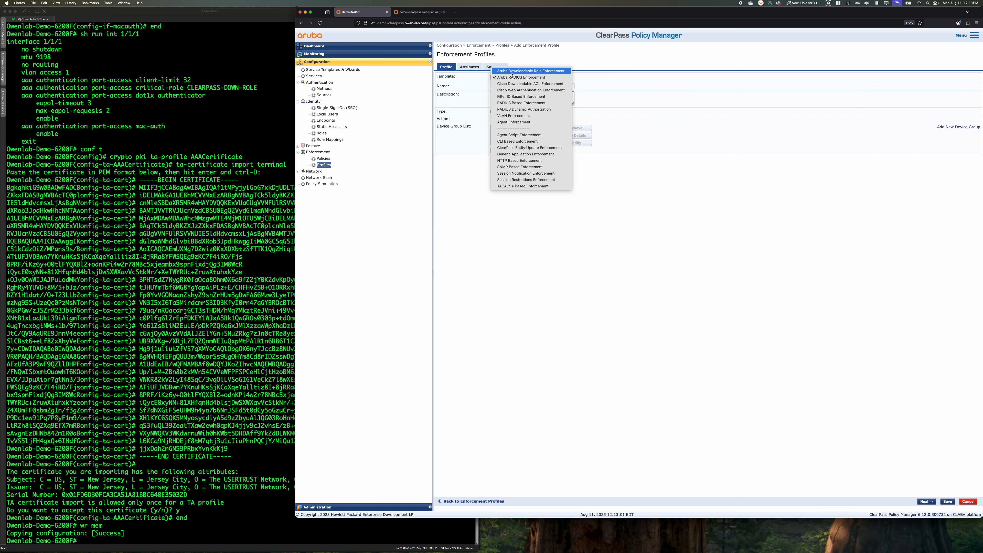
left_click(507, 72)
left_click(521, 166)
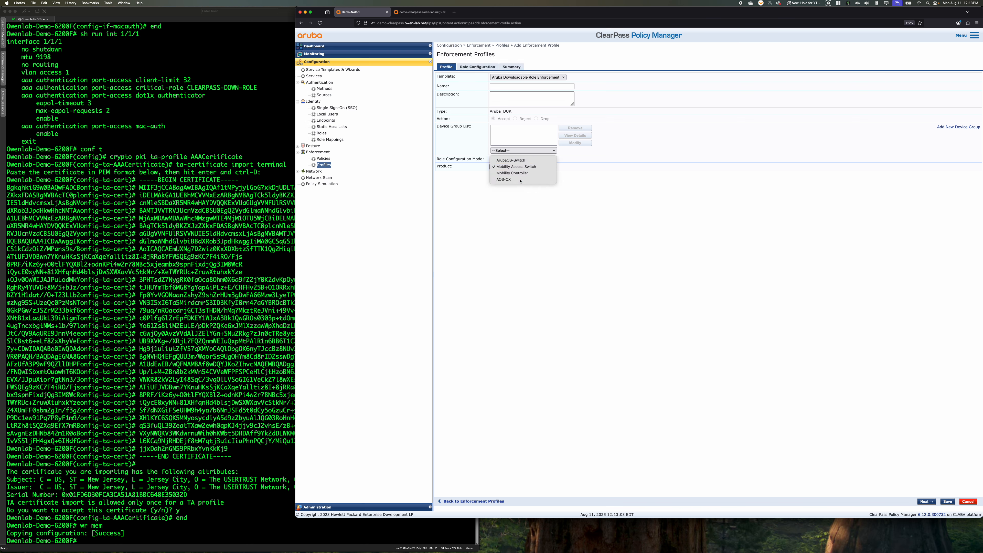
left_click(504, 179)
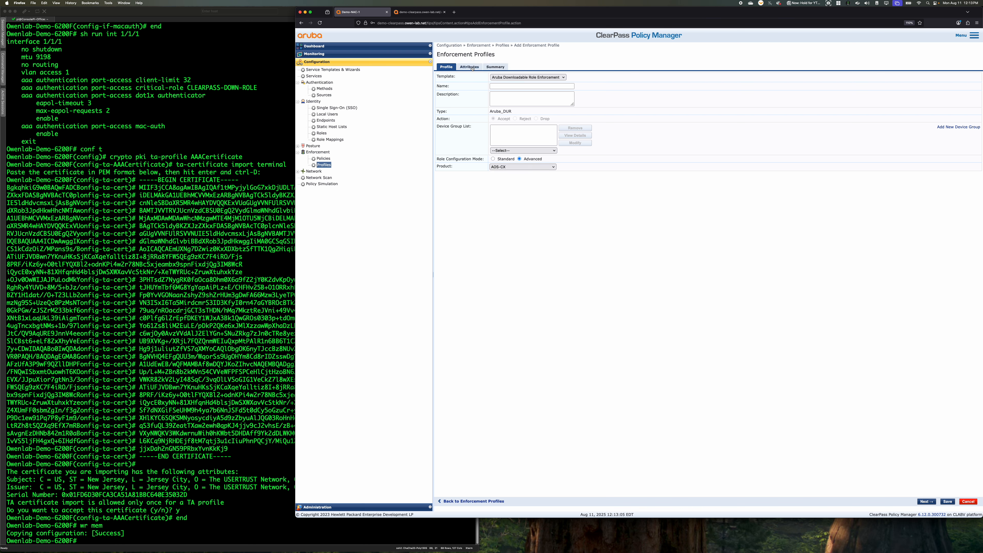
Name the profile CX_Wired_IP_Camera_Role and open its attributes
left_click(510, 86)
type("CX_Wired_IP_Camera_Role")
key("Return")
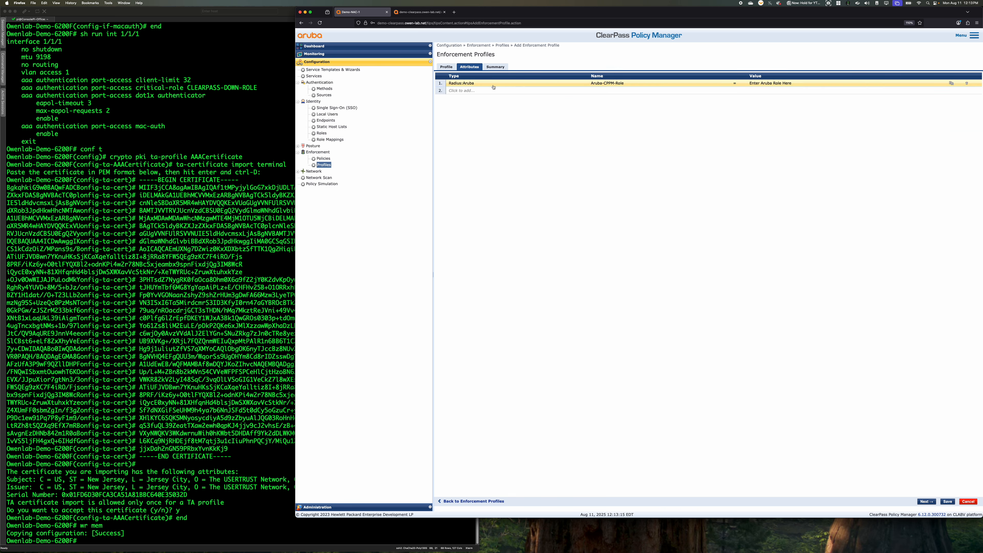
Replace the Aruba-CPPM-Role placeholder value with the pasted IoT-IP_Camera-Role configuration using IoT_Device_Policy and access VLAN 15
left_click(607, 83)
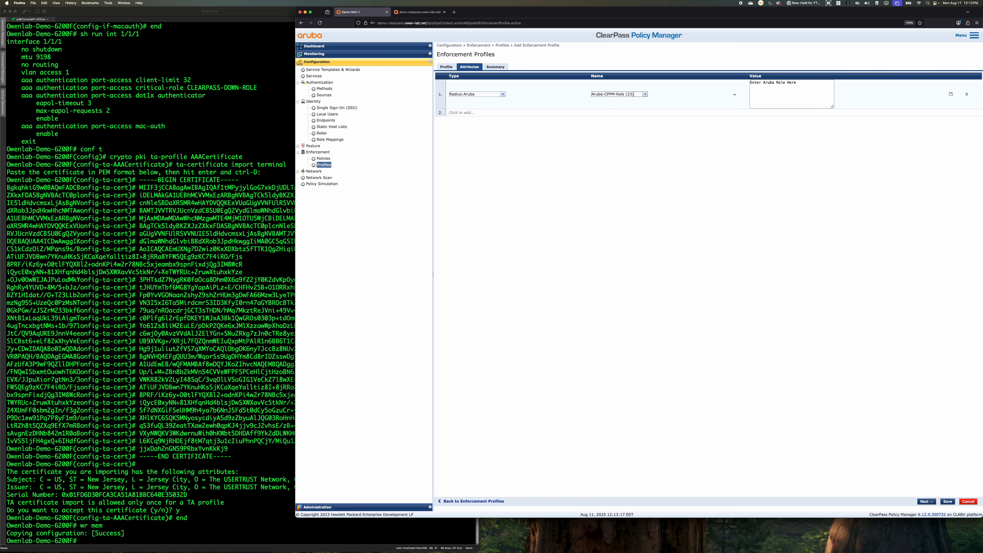
key("super+Tab")
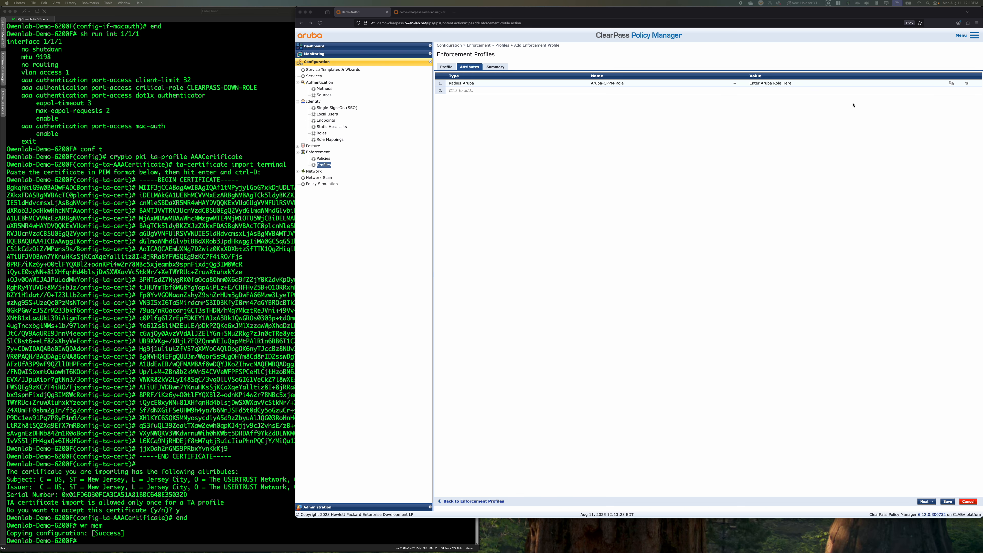
left_click(782, 90)
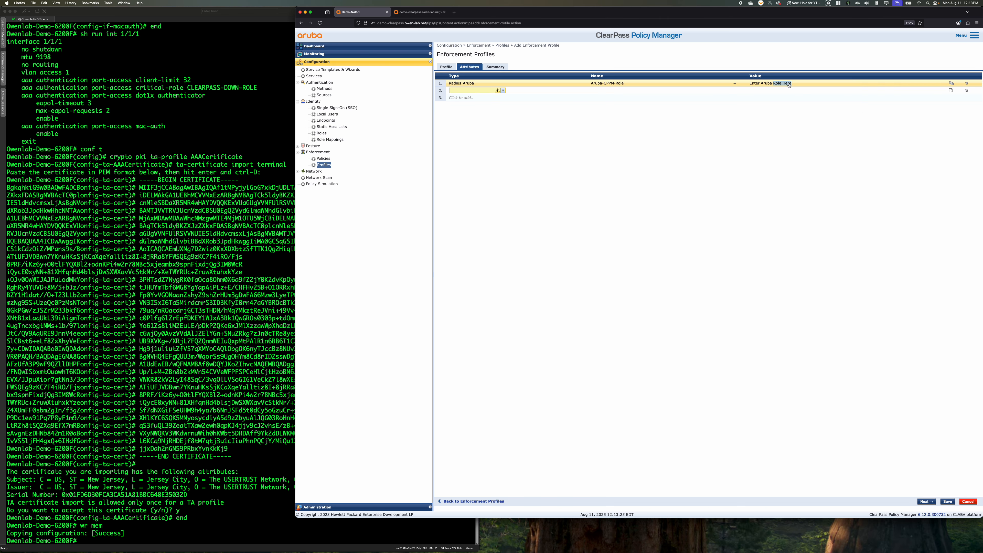
left_click(966, 91)
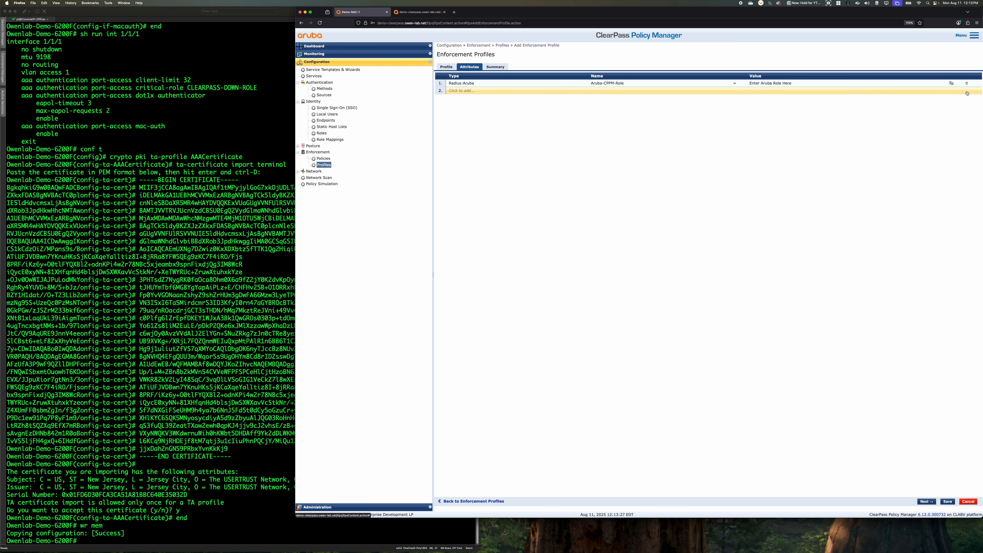
left_click(775, 83)
left_click(769, 102)
key("super+a")
key("super+v")
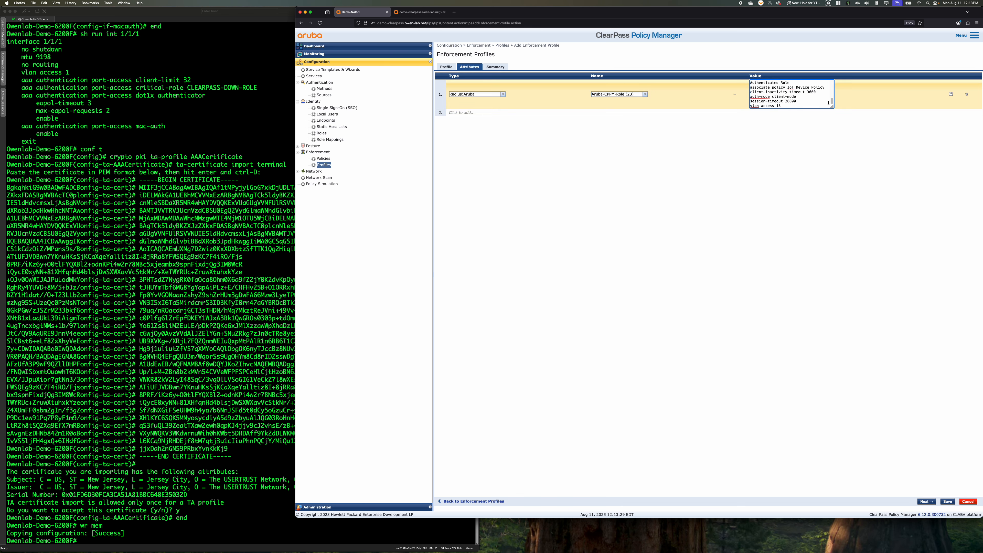
left_click_drag(832, 106, 965, 349)
left_click_drag(877, 267, 853, 270)
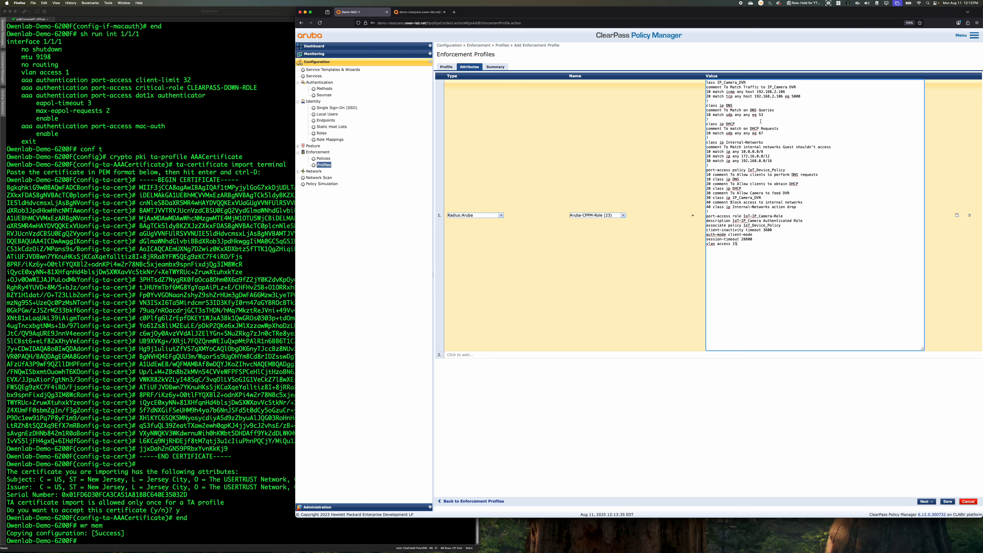
Review the camera DVR match rules and the internal-network drop rule in the pasted role configuration, and save the profile
left_click_drag(796, 94, 823, 93)
left_click(757, 92)
left_click_drag(785, 94, 697, 92)
left_click_drag(803, 208, 695, 209)
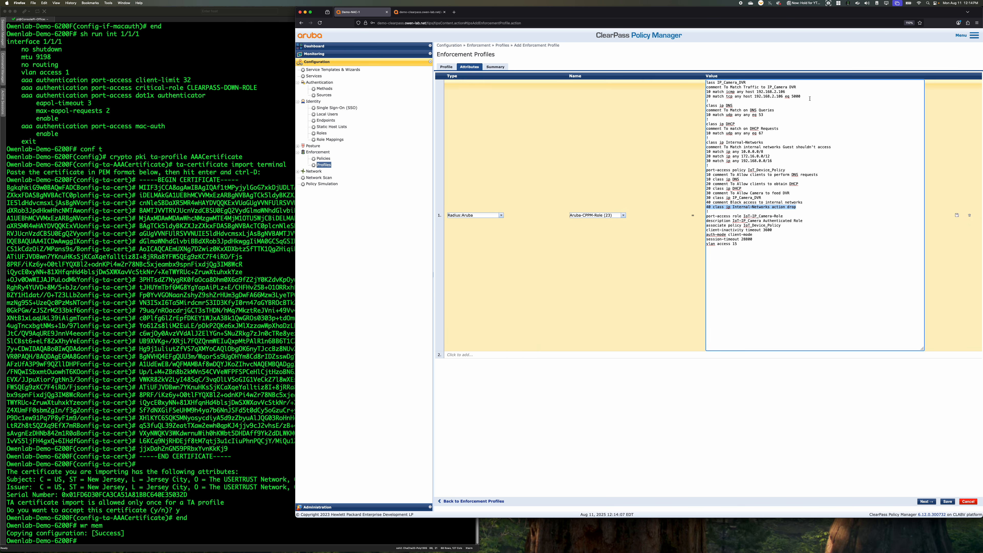
left_click_drag(801, 97, 707, 97)
left_click_drag(772, 161, 686, 150)
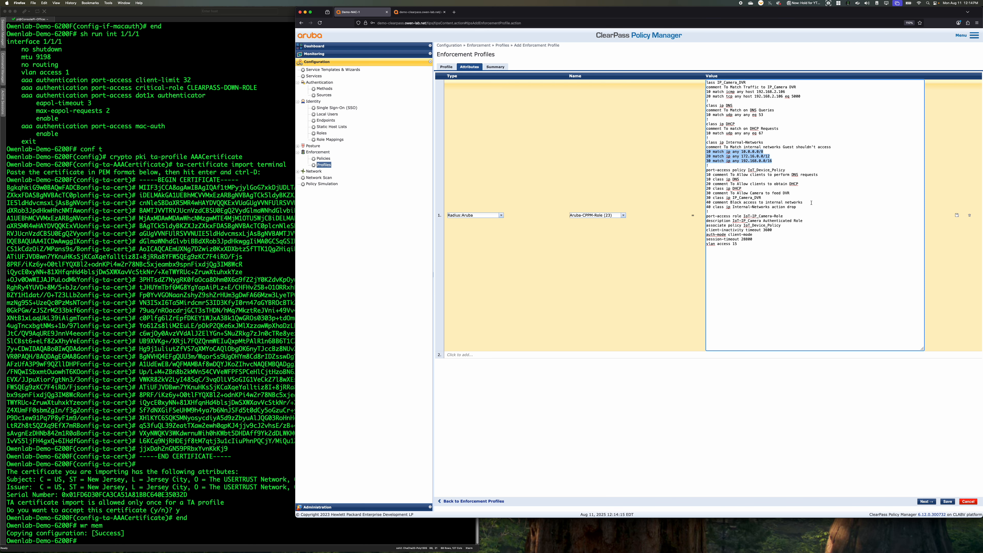
left_click(796, 198)
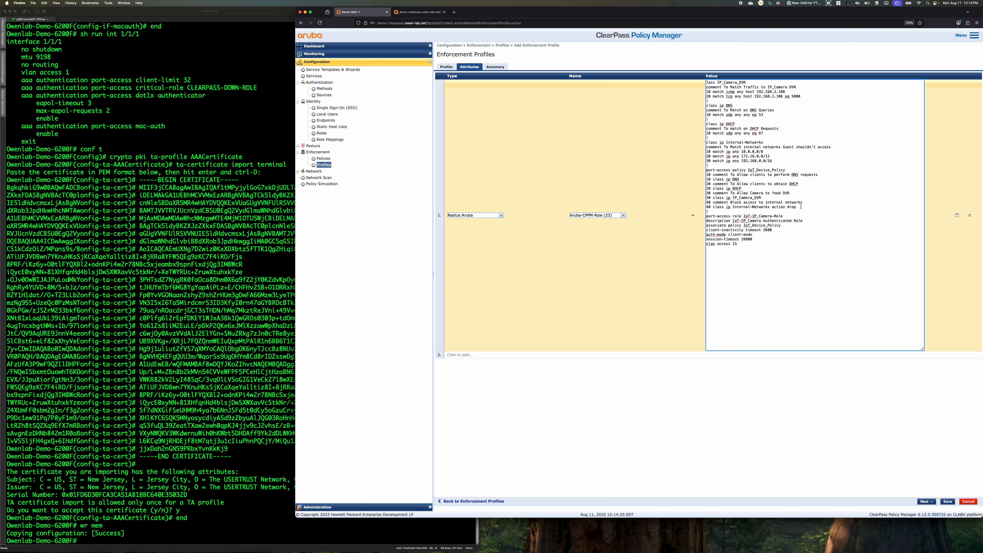
left_click_drag(708, 211, 700, 207)
left_click(810, 208)
left_click_drag(793, 207, 702, 209)
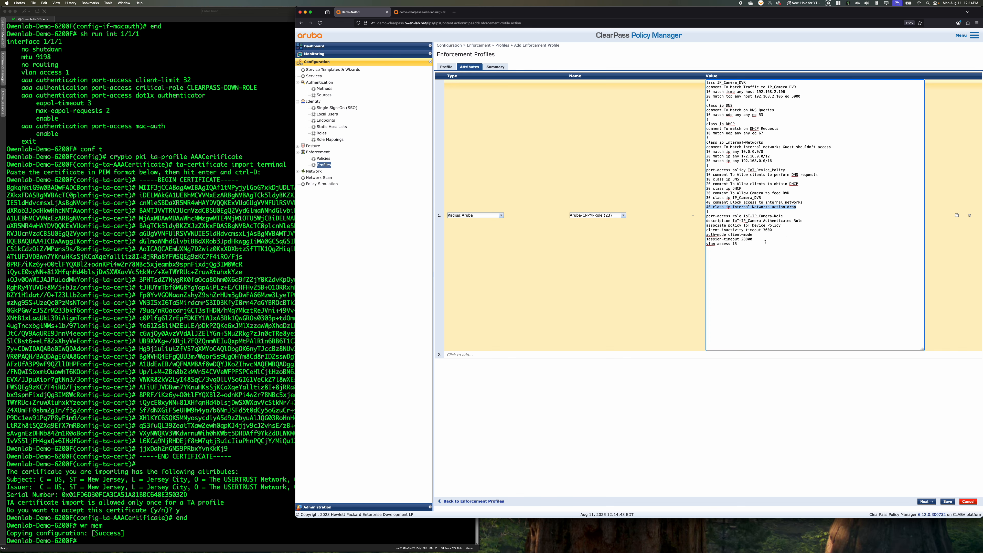
left_click(948, 502)
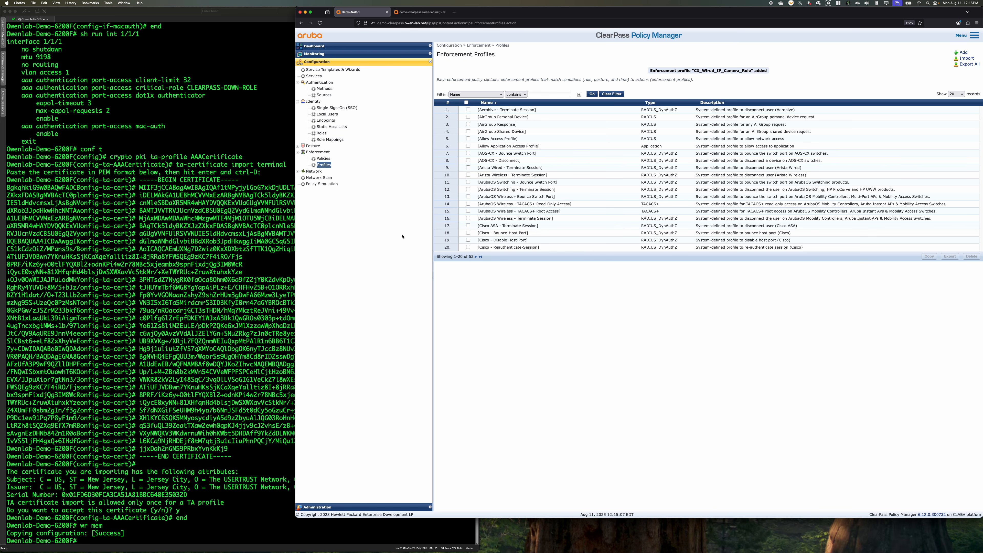
Add a new identity role named IP_Phone
left_click(321, 133)
left_click(963, 53)
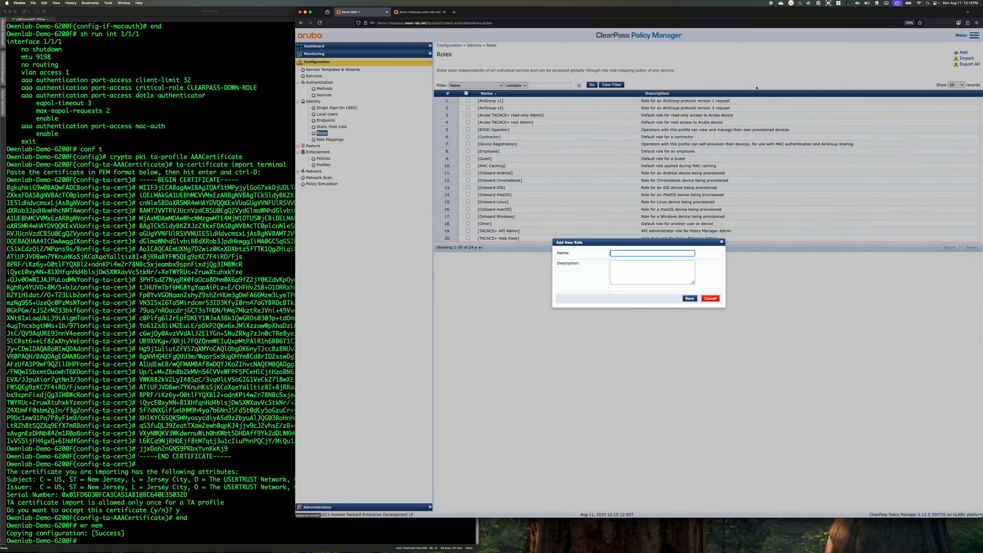
left_click_drag(648, 243, 672, 306)
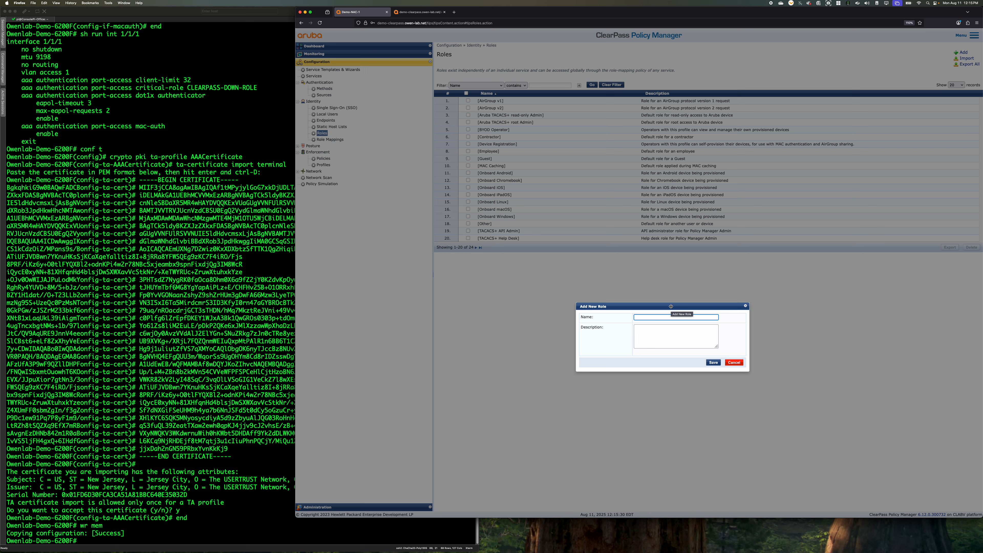
type("IP_Phone")
left_click(713, 362)
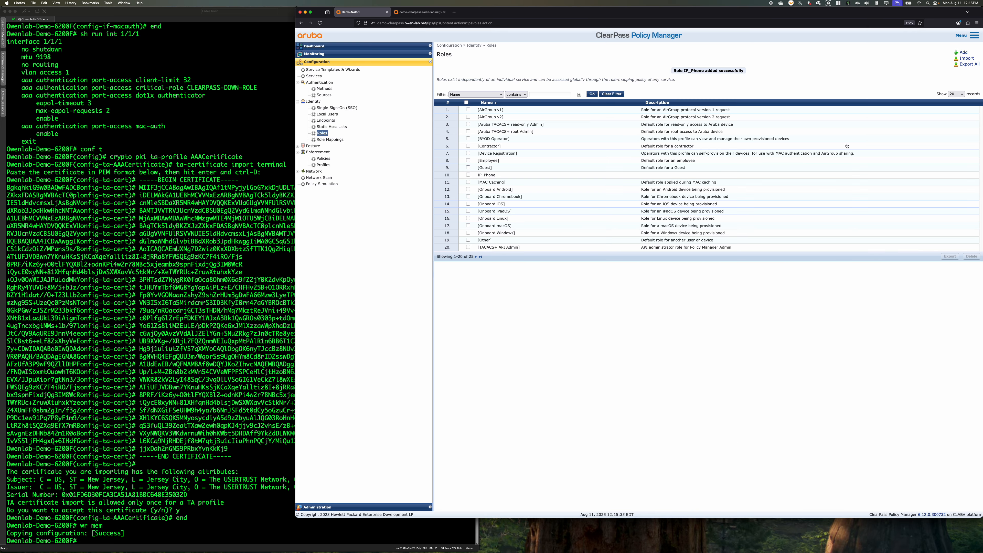
Add two more identity roles named Corp_PC and IP_Camera
left_click(964, 52)
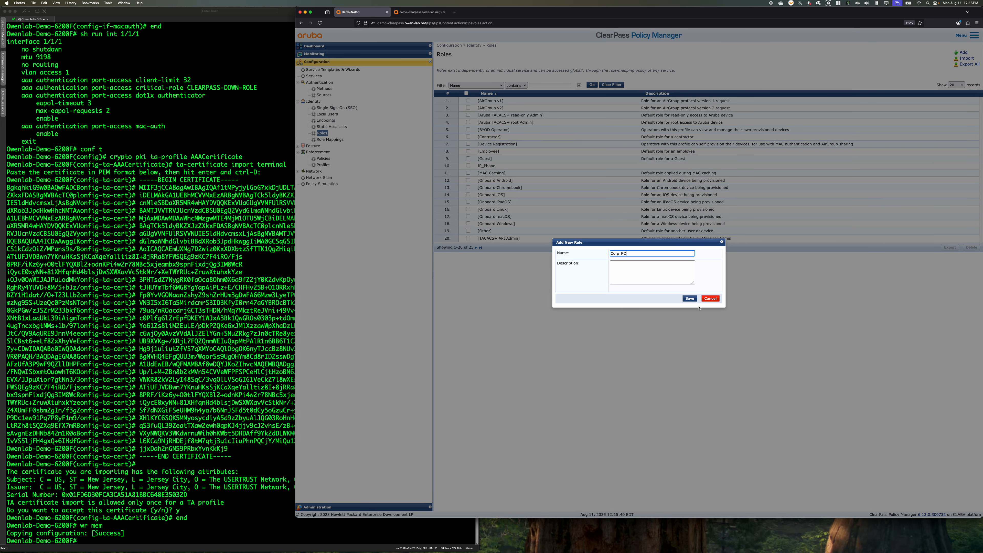
left_click(691, 298)
left_click(963, 53)
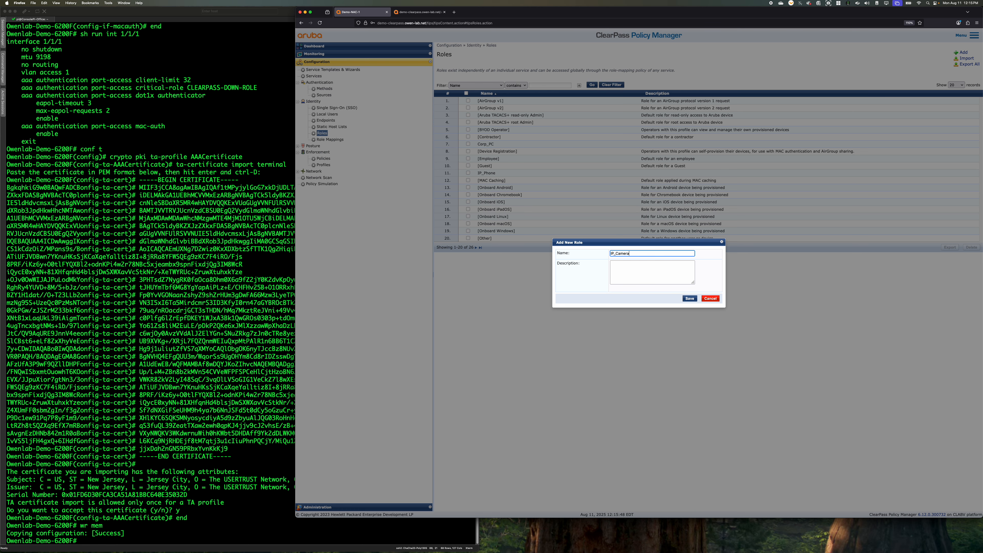
left_click(689, 299)
Add an identity role named Access_Point
left_click(963, 53)
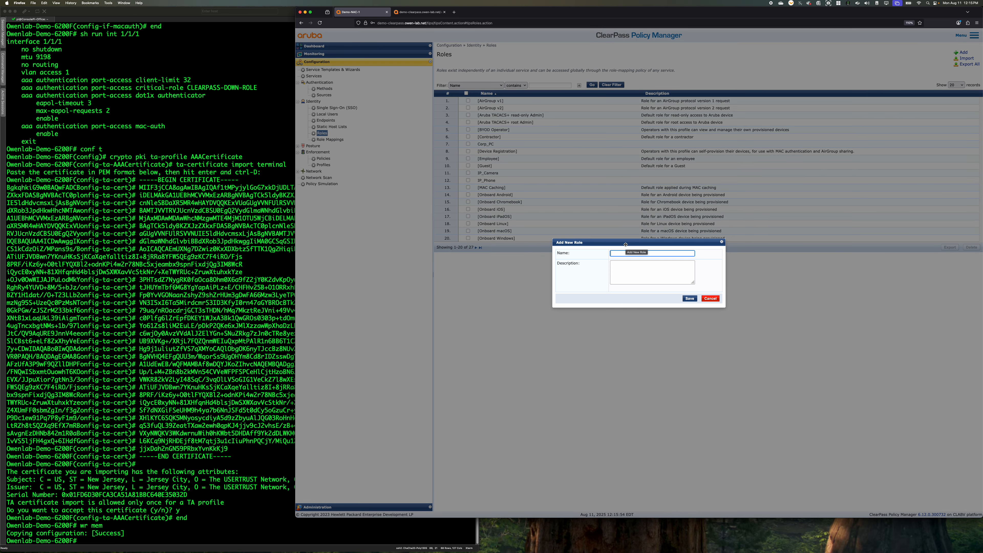
type("Access_Point")
left_click(682, 299)
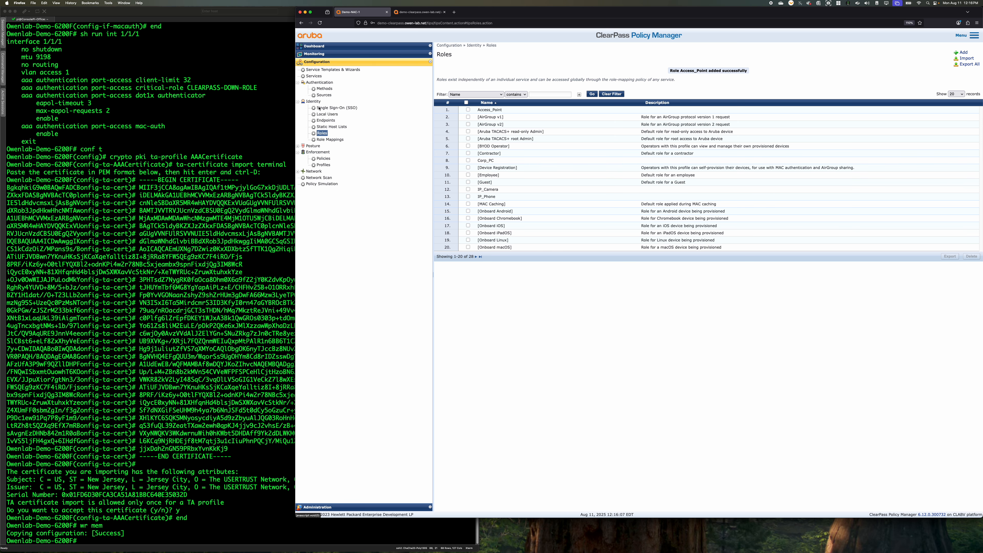
Open the server configuration of Demo-NAC-1 and start joining it to an AD domain
left_click(354, 511)
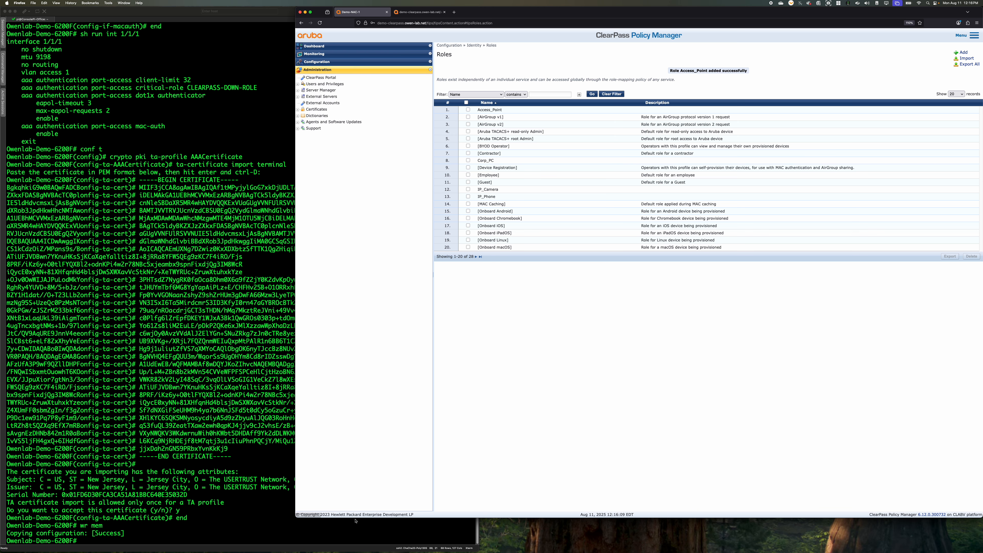
left_click(321, 90)
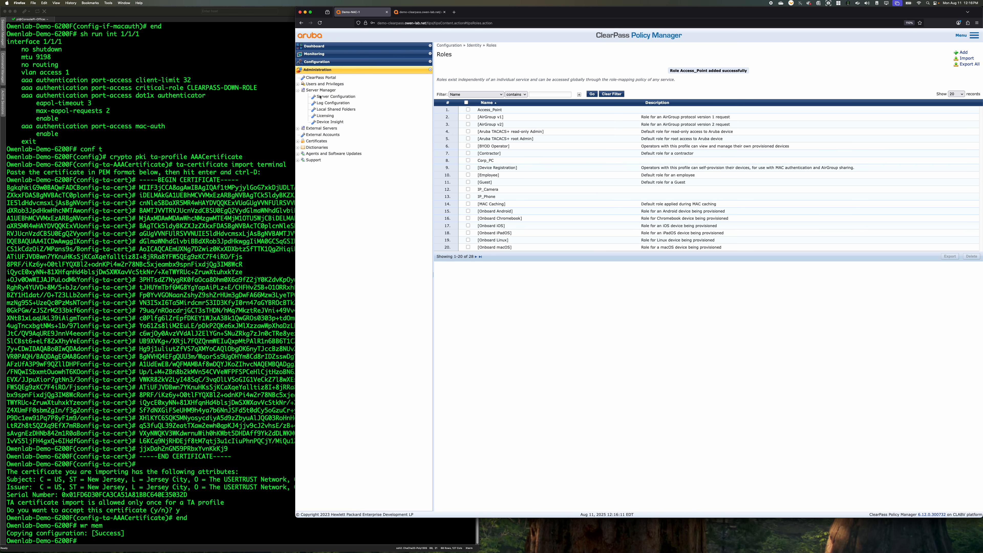
left_click(525, 110)
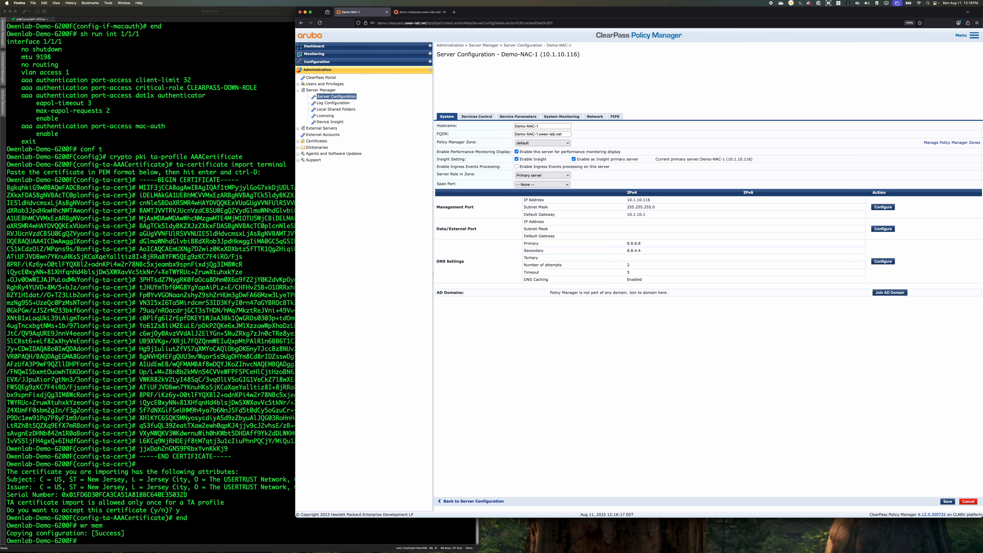
left_click(884, 293)
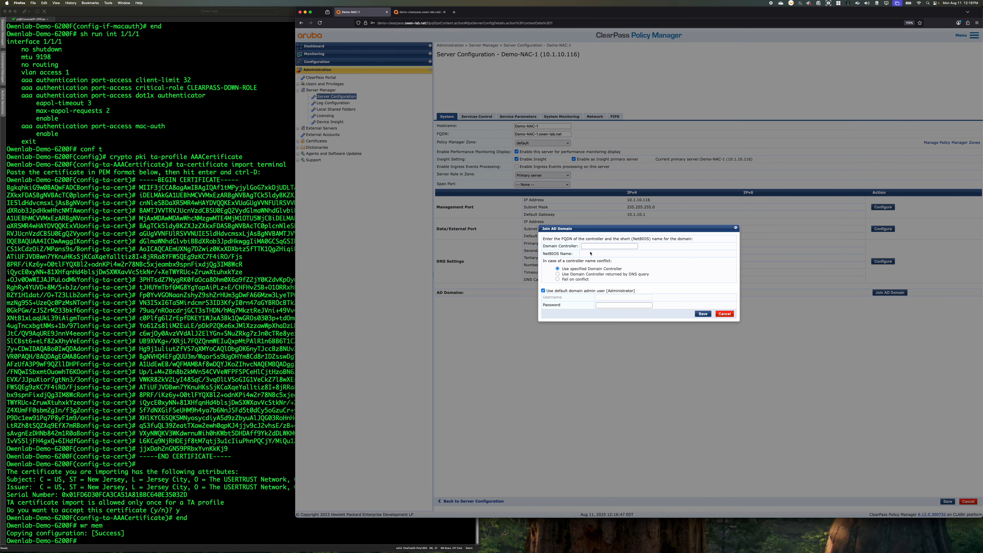
Try to join the AD domain with domain controller owen-lab-dc-1.owen-lab.net and the default domain admin's password
left_click(611, 246)
type("owen-lab-")
key("super+Tab")
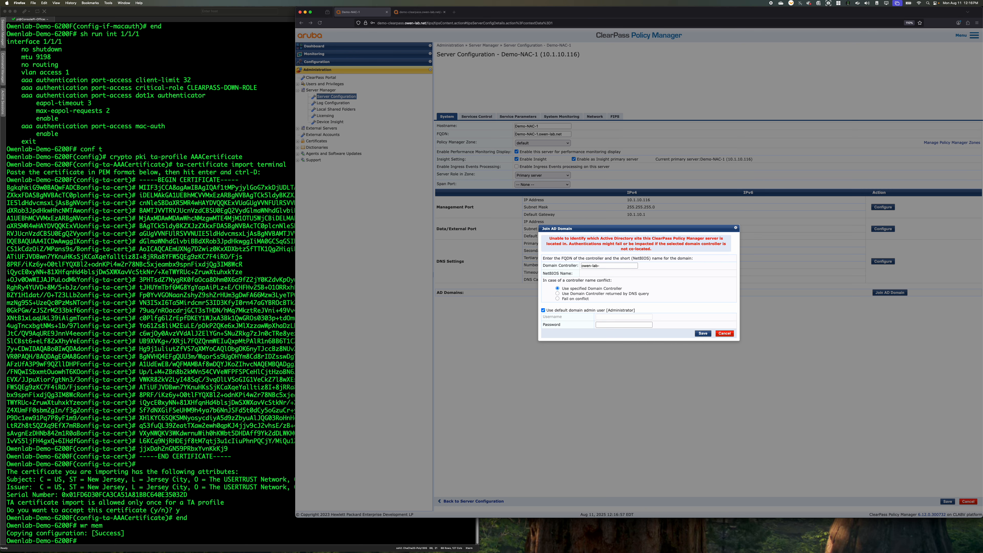
key("super+Tab")
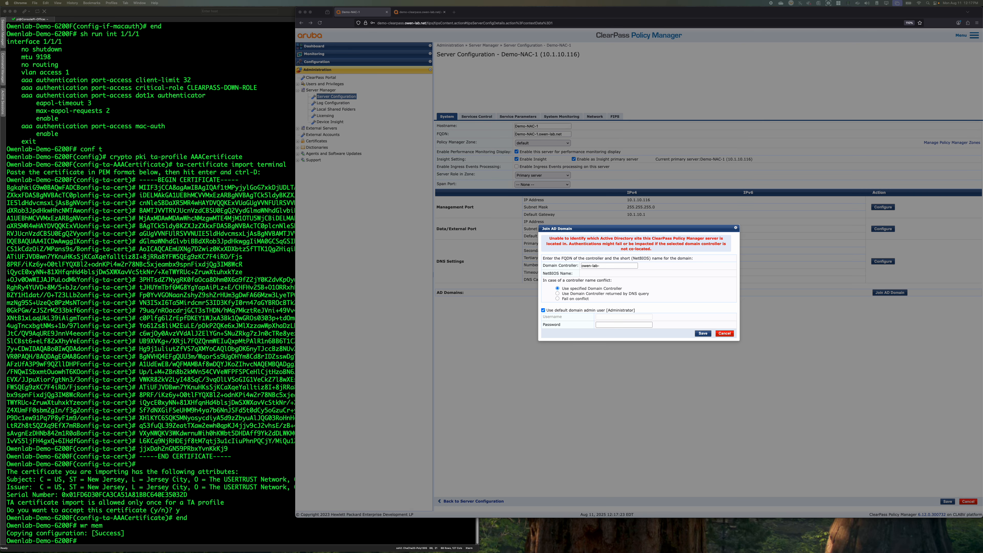
left_click(618, 304)
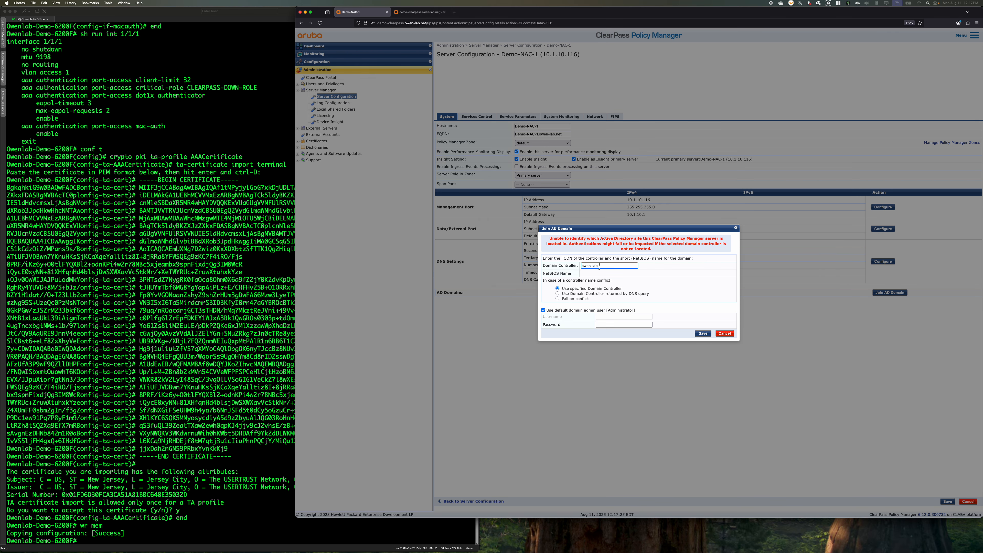
left_click(560, 265)
type("owen-lab-dc-1.owen-lab.net")
key("Tab")
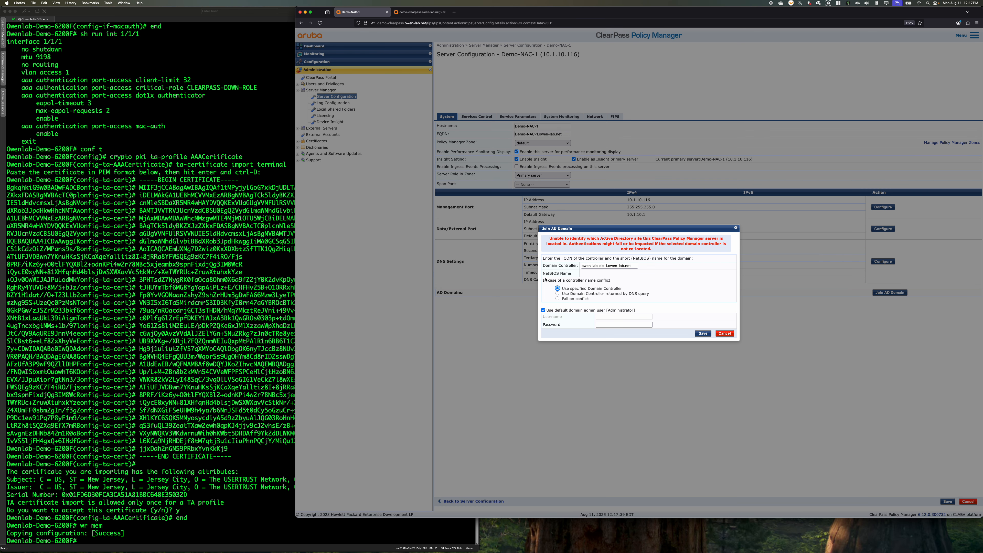
left_click(616, 325)
left_click(703, 333)
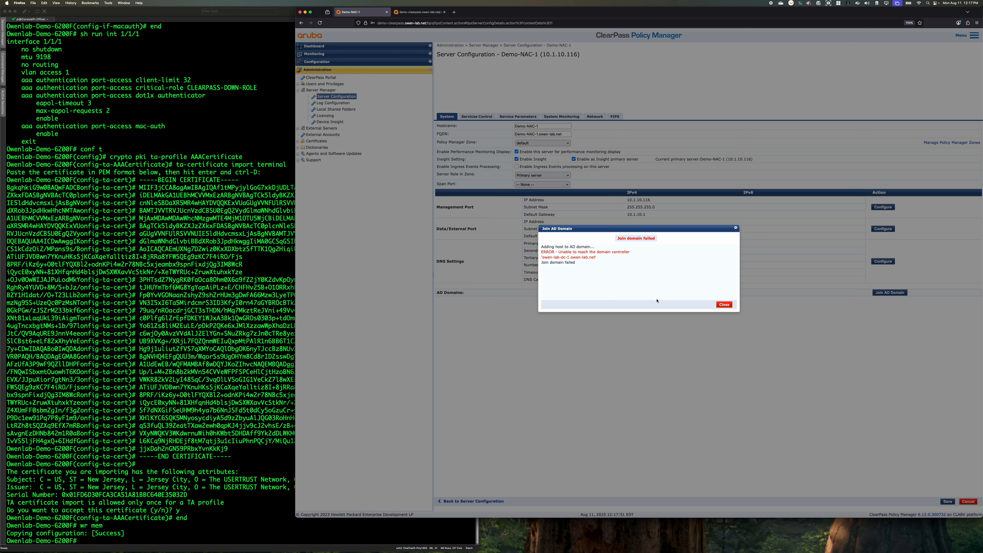
left_click(724, 305)
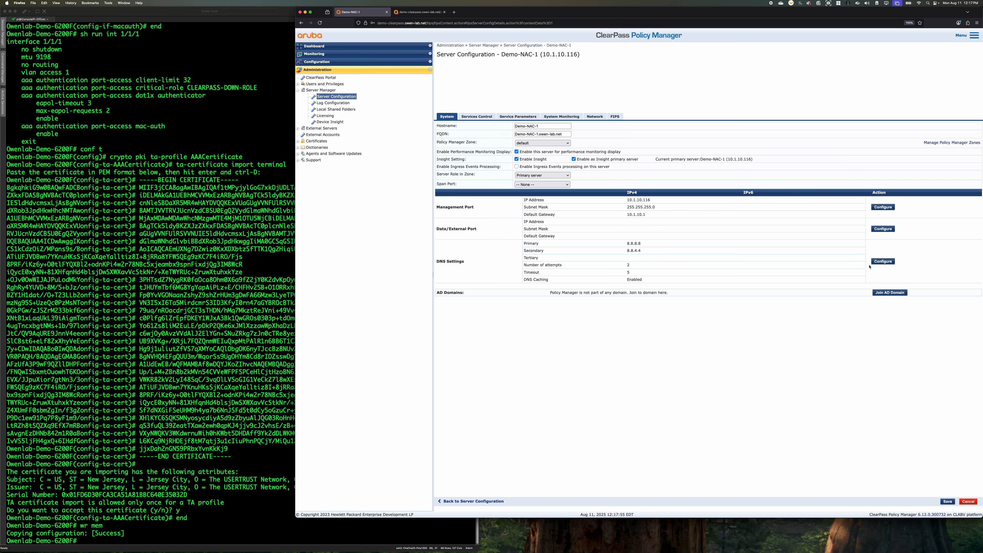
Set the DNS servers to primary 10.1.10.254, secondary 8.8.8.8 and tertiary 8.8.4.4, with service restart enabled
left_click(883, 261)
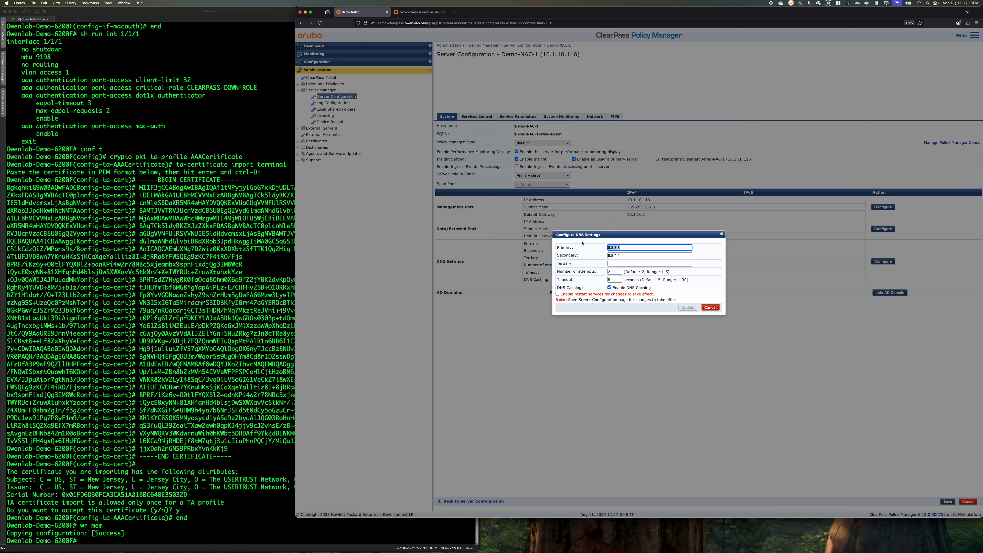
type("190")
key("Tab")
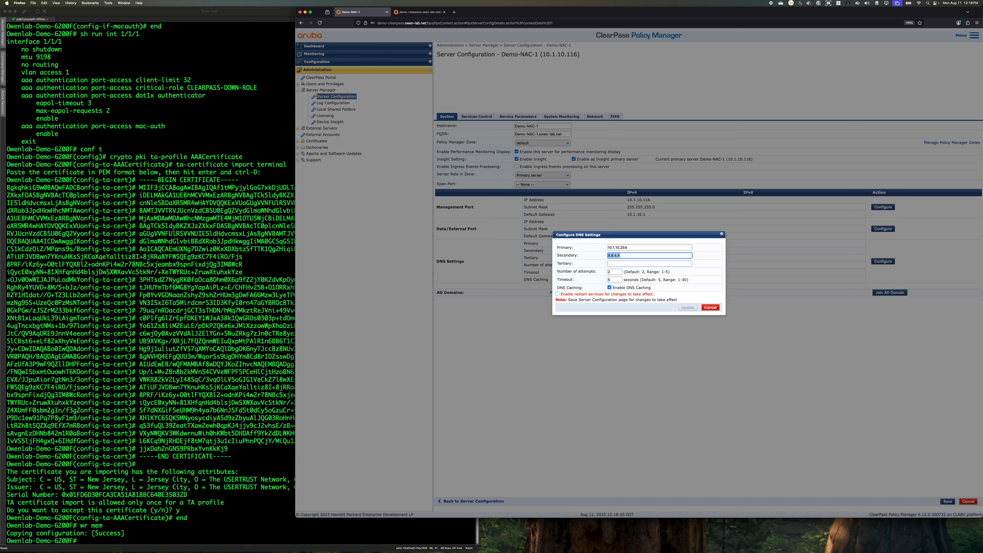
type("8.8.8.8")
key("Tab")
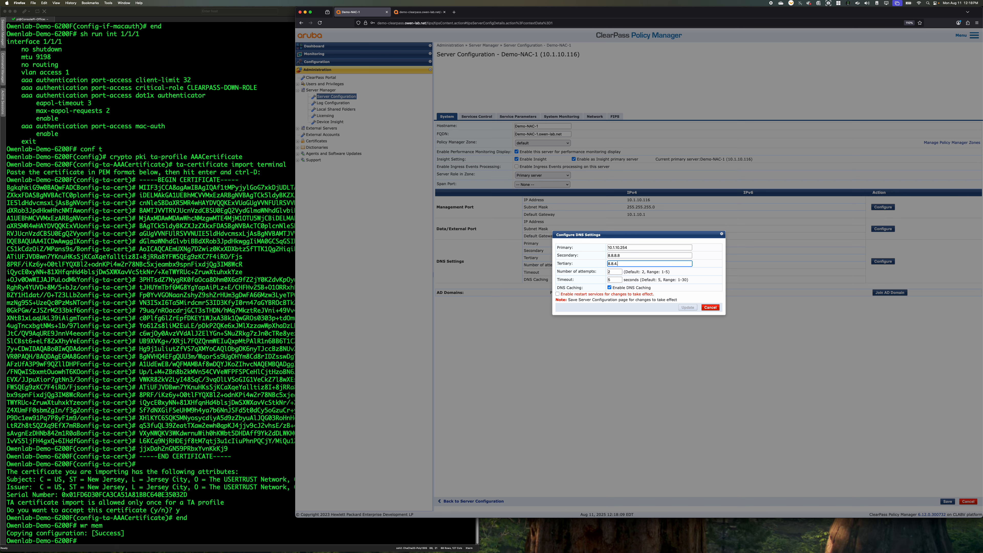
left_click(671, 295)
left_click(647, 265)
left_click(687, 307)
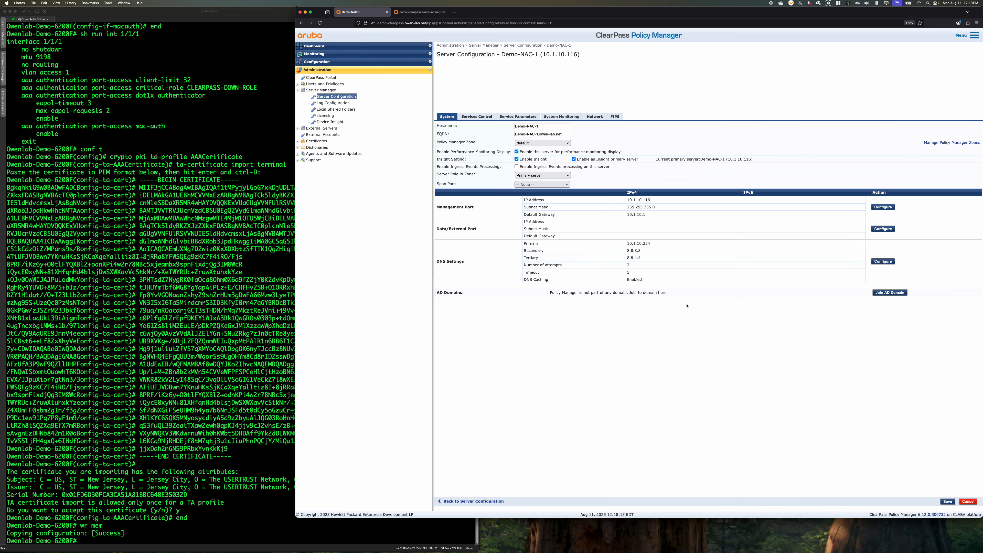
Save the server configuration of Demo-NAC-1 and dismiss the progress dialog
left_click(948, 501)
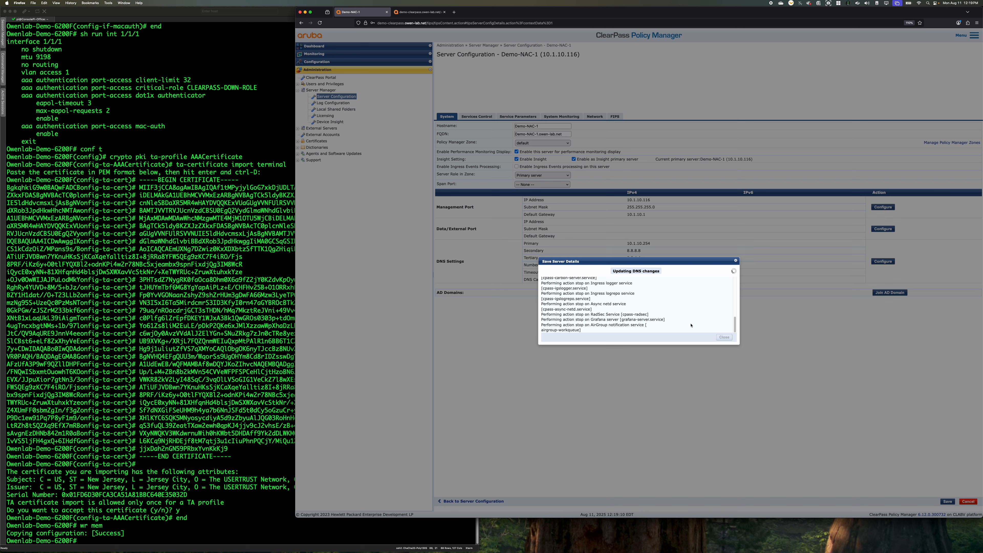
left_click_drag(737, 348, 754, 362)
left_click(679, 326)
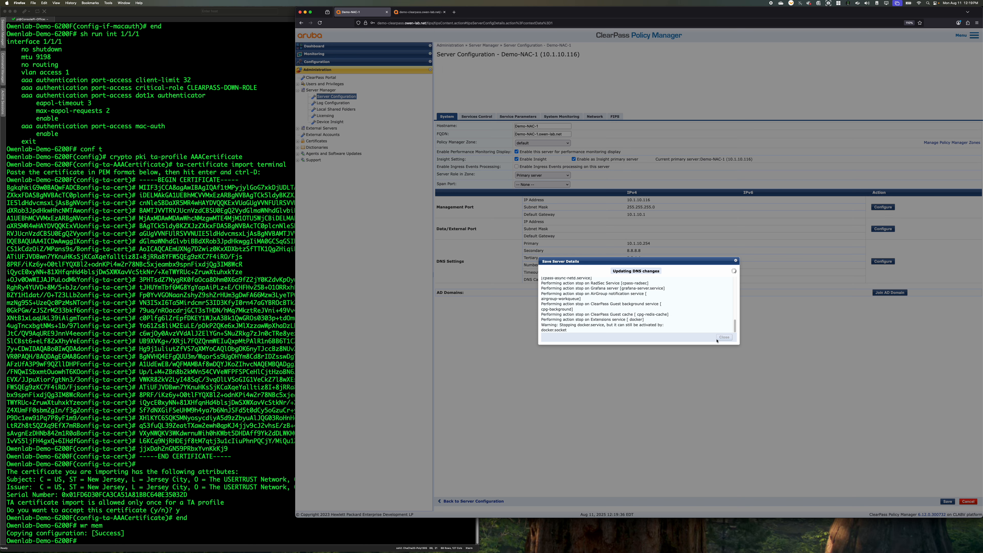
left_click_drag(613, 260, 637, 392)
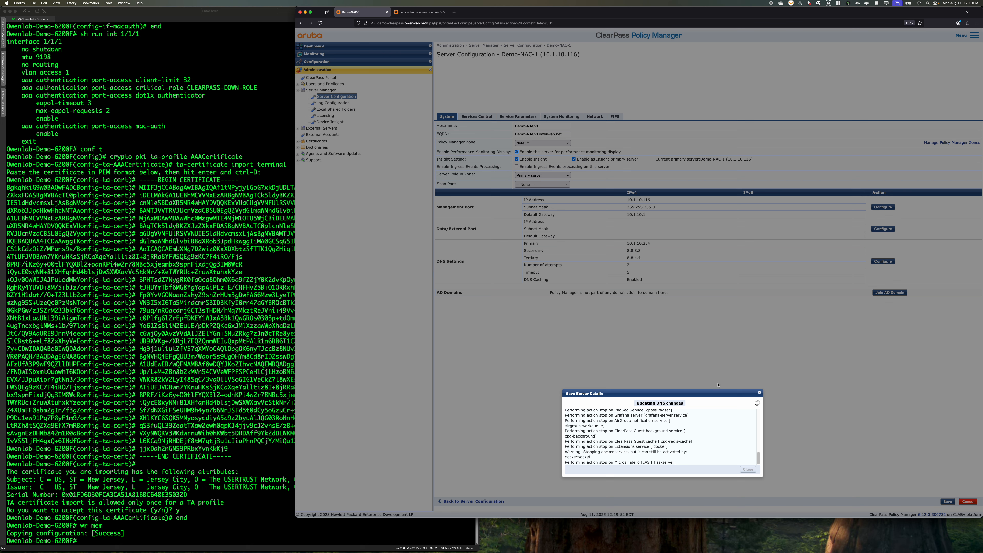
left_click_drag(712, 393, 740, 363)
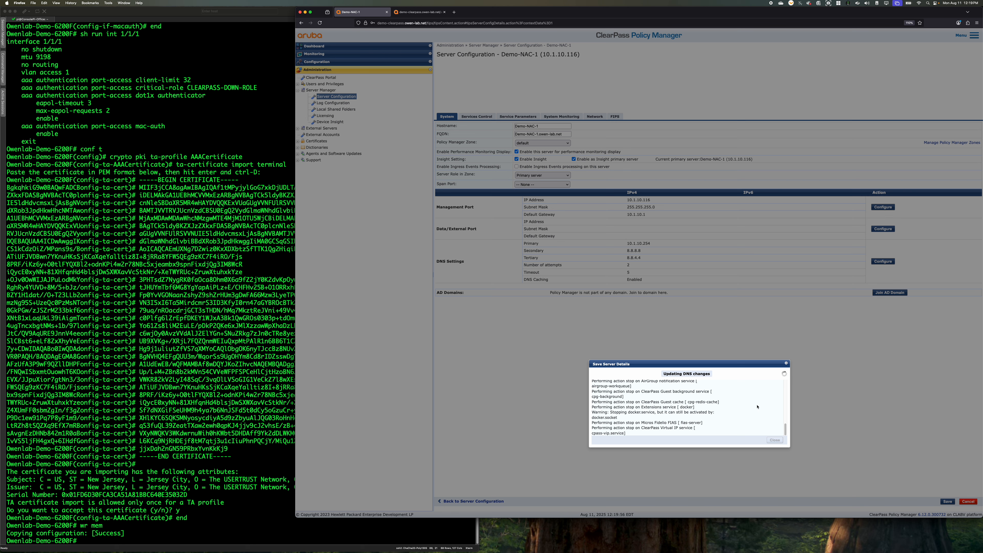
left_click_drag(749, 361, 744, 301)
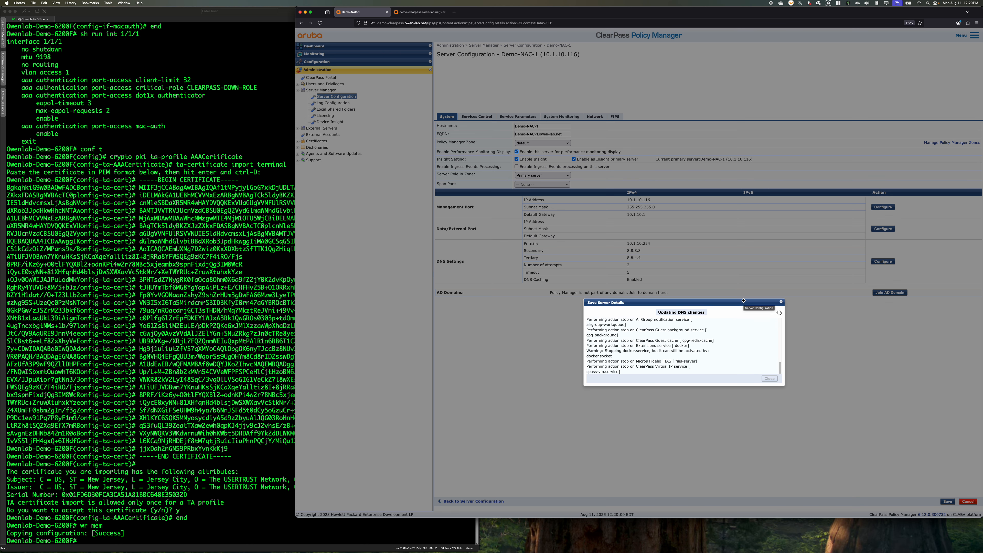
left_click(781, 302)
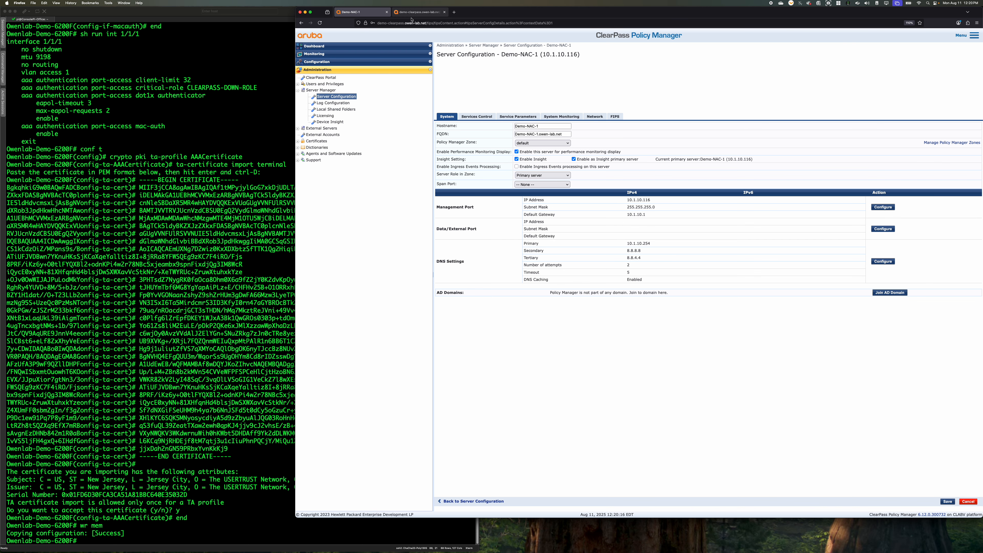
Reload the ClearPass page, accepting the risk of its self-signed certificate
left_click(319, 23)
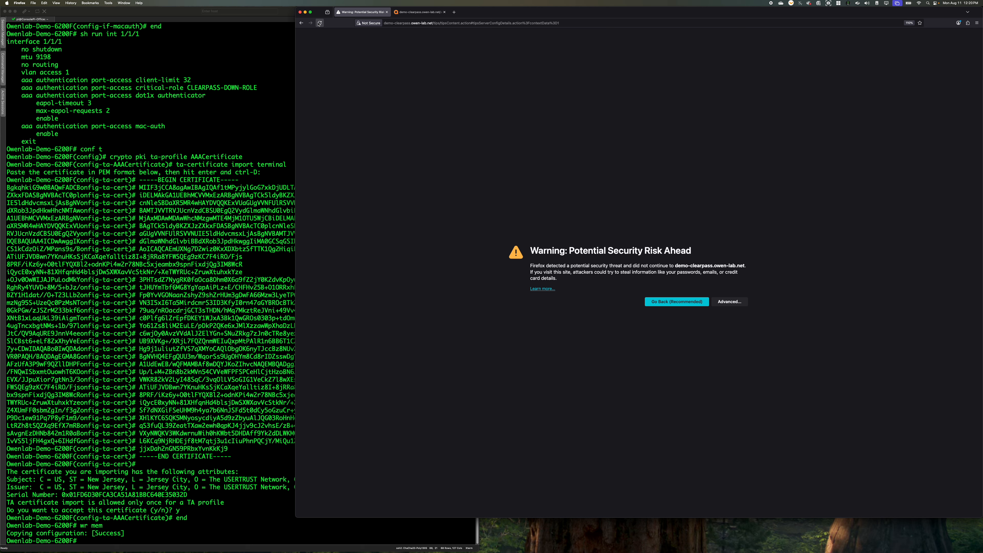
left_click(729, 302)
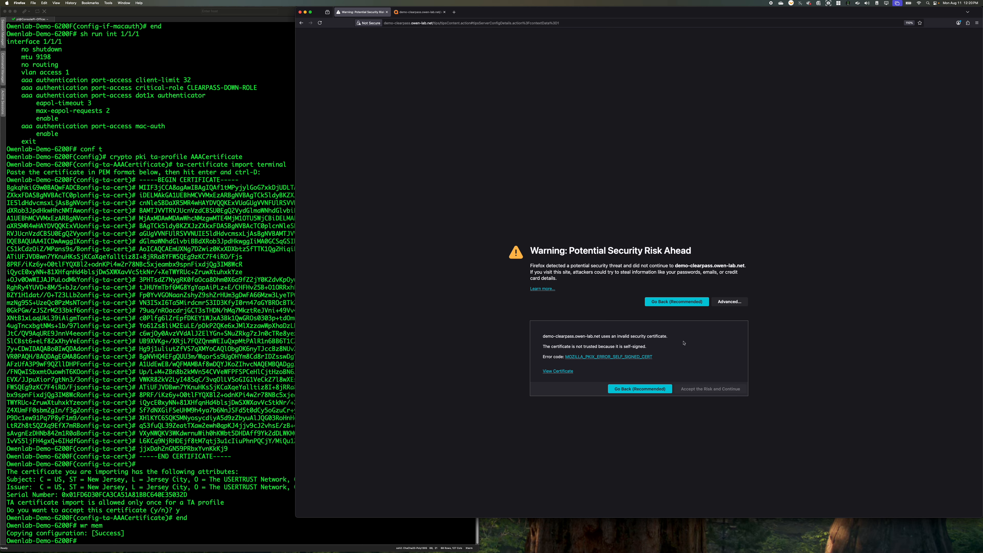
left_click(706, 390)
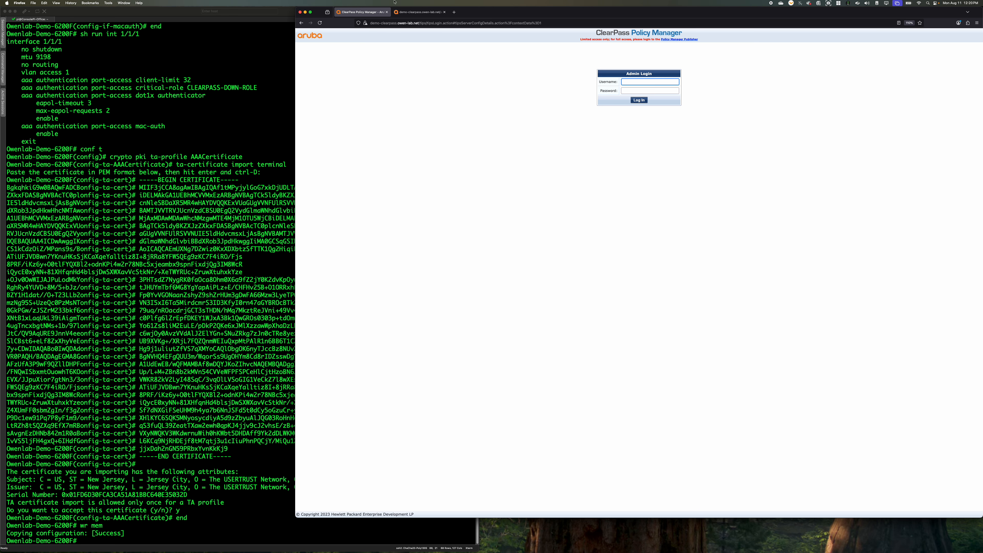
left_click(393, 23)
key("Return")
Log in to ClearPass Policy Manager as admin with the account password, declining to save the password in the browser
type("admin")
key("Tab")
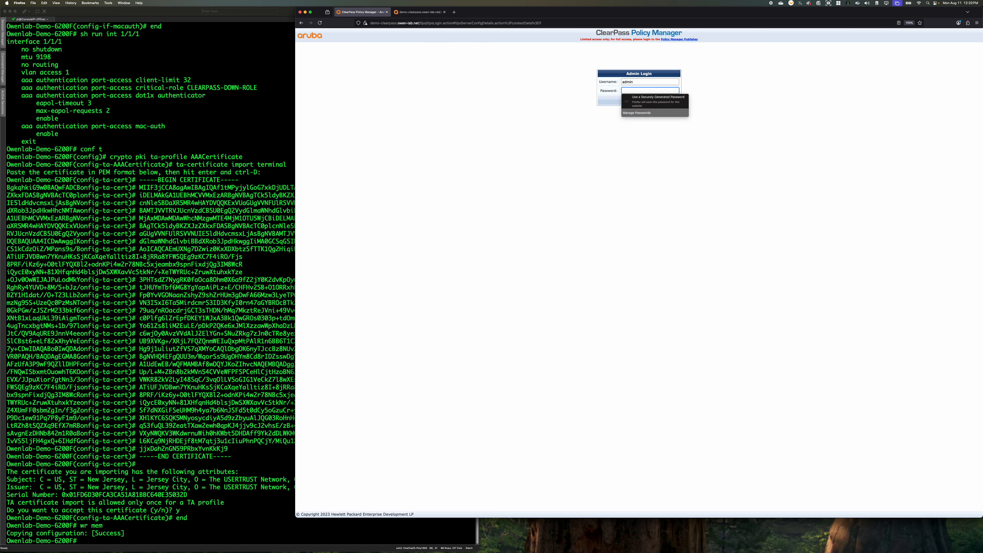
type("•••••••••••••")
key("Return")
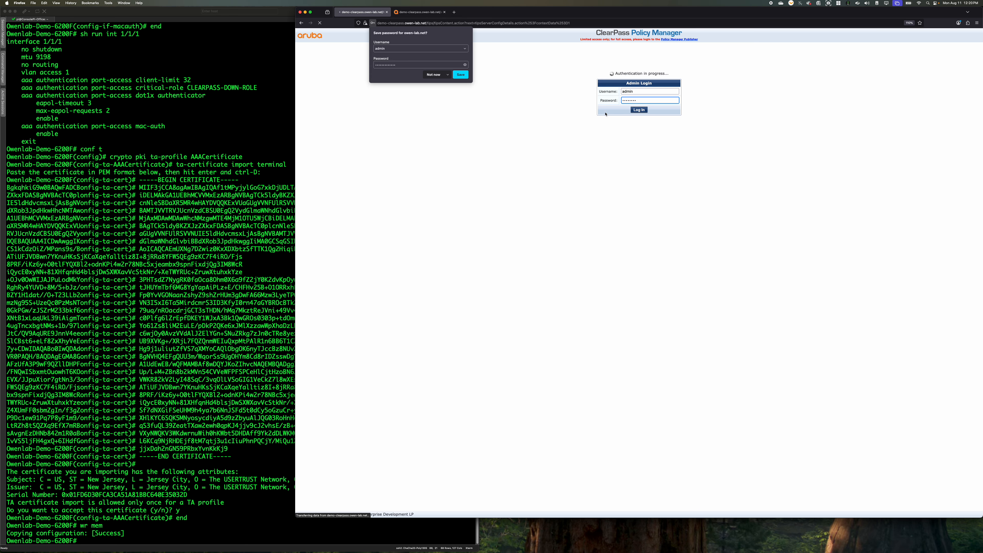
left_click(433, 75)
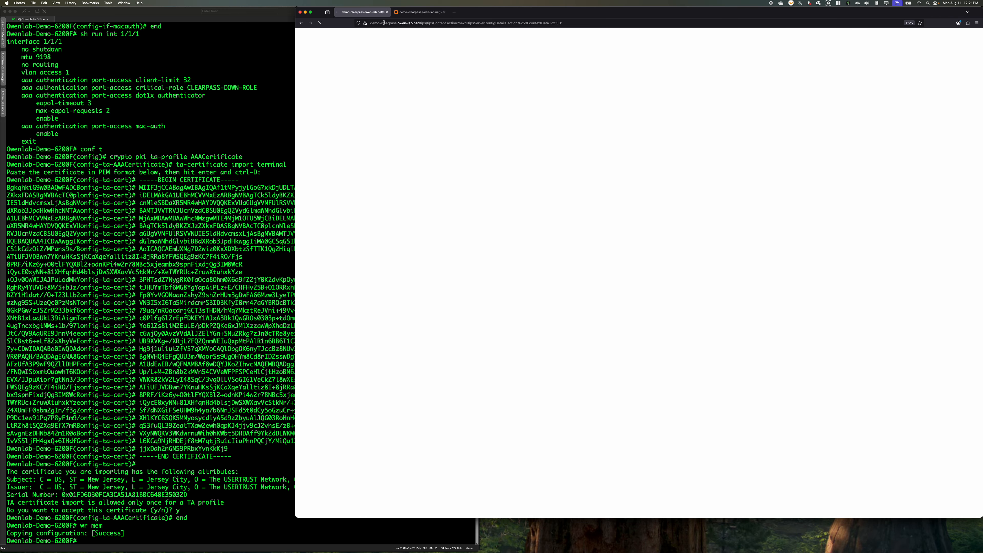
Reload the blank ClearPass server configuration page
left_click(422, 23)
key("Return")
mouse_move(544, 552)
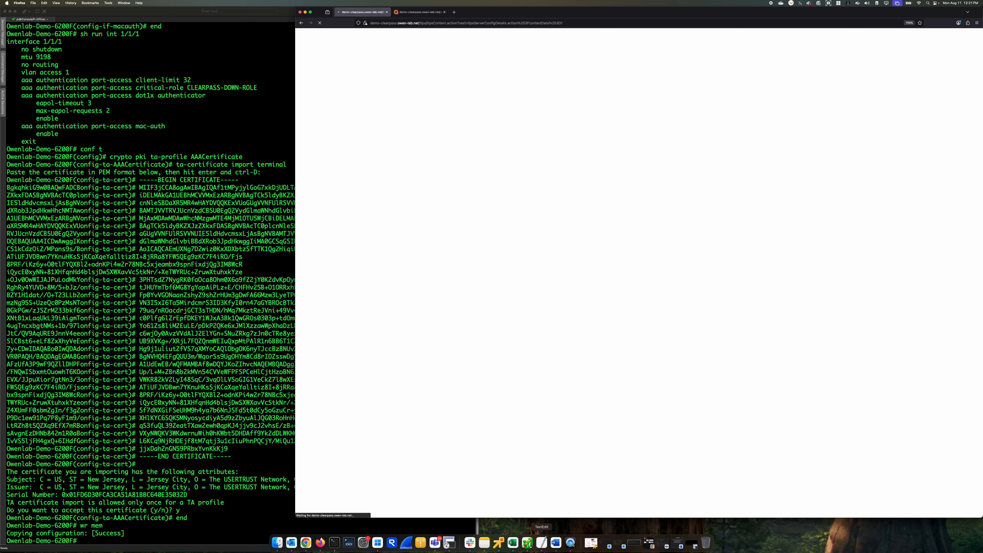
right_click(575, 544)
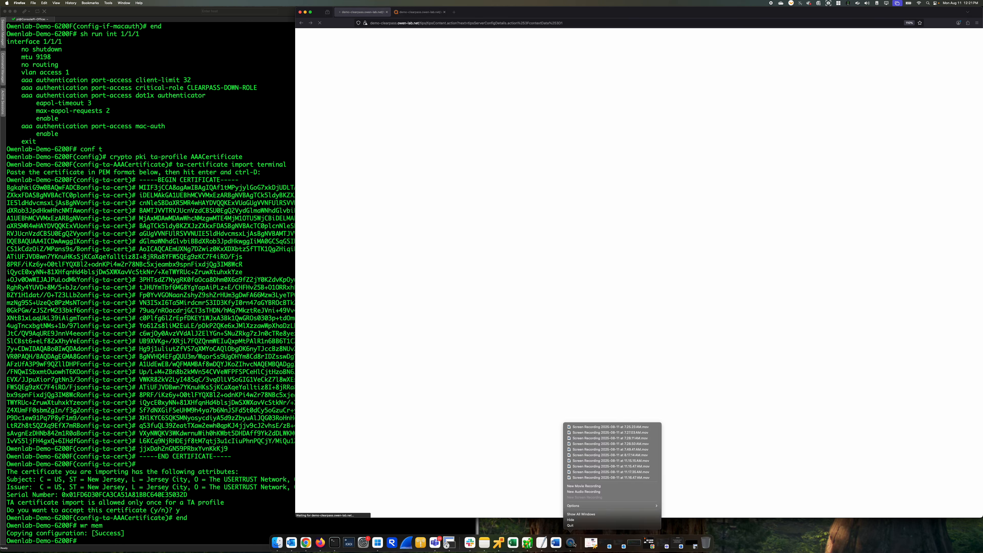
left_click(743, 527)
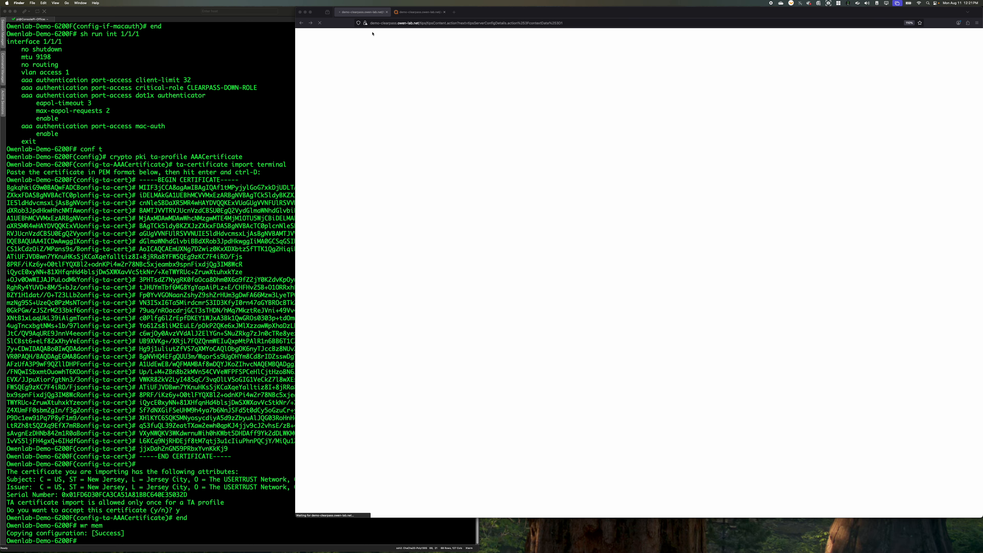
left_click(386, 23)
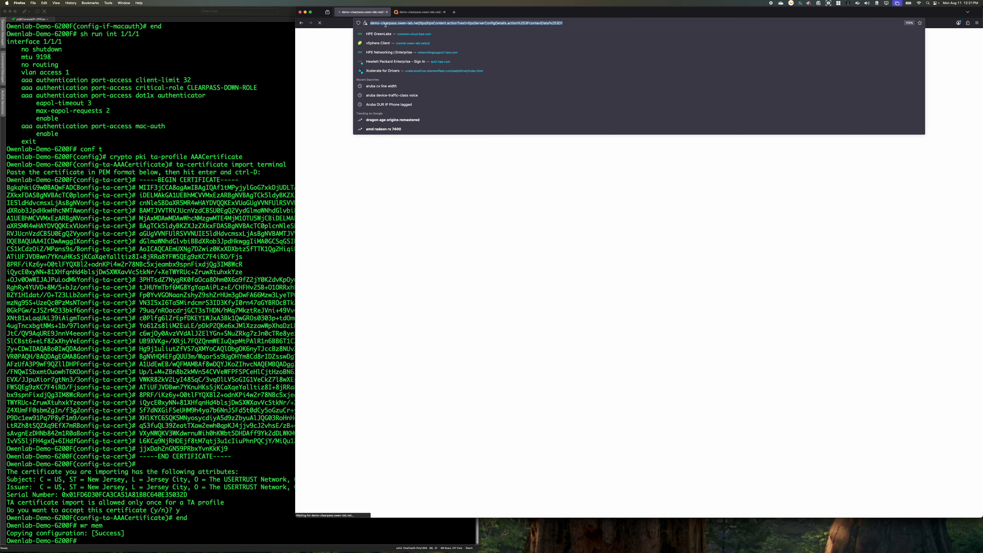
left_click(436, 23)
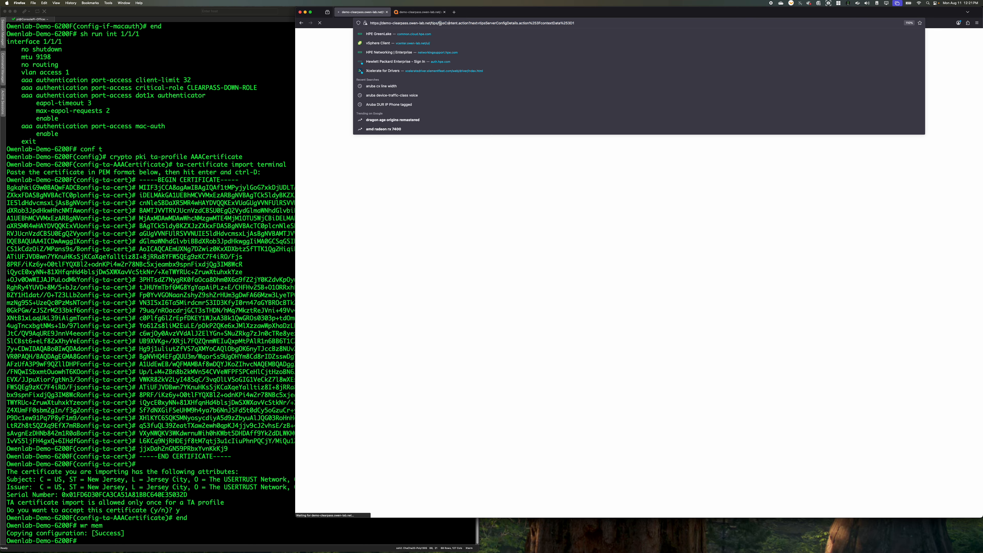
left_click_drag(440, 23, 620, 24)
key("BackSpace")
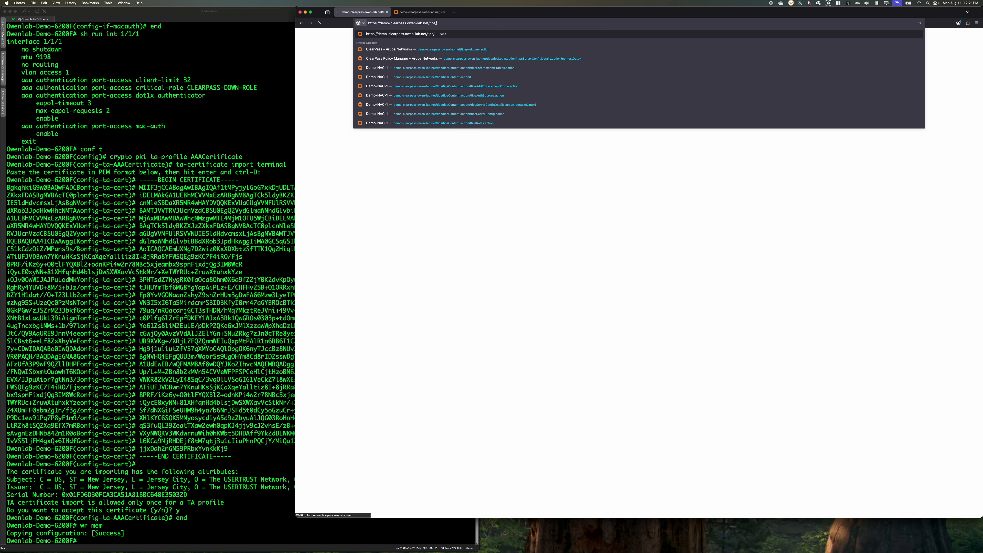
key("Return")
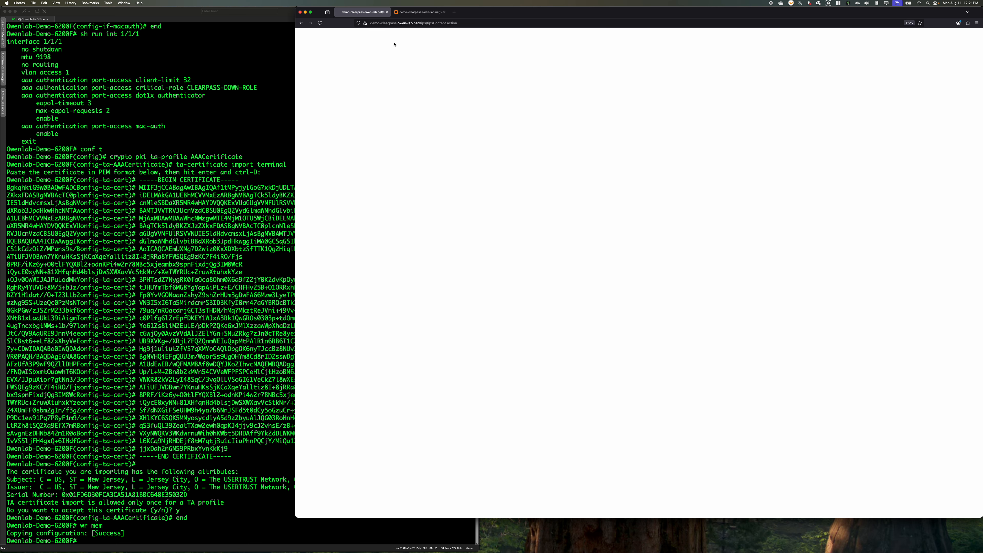
Close the blank ClearPass tab, load demo-clearpass.owen-lab.net in the certificate tab and open ClearPass Policy Manager
left_click(396, 12)
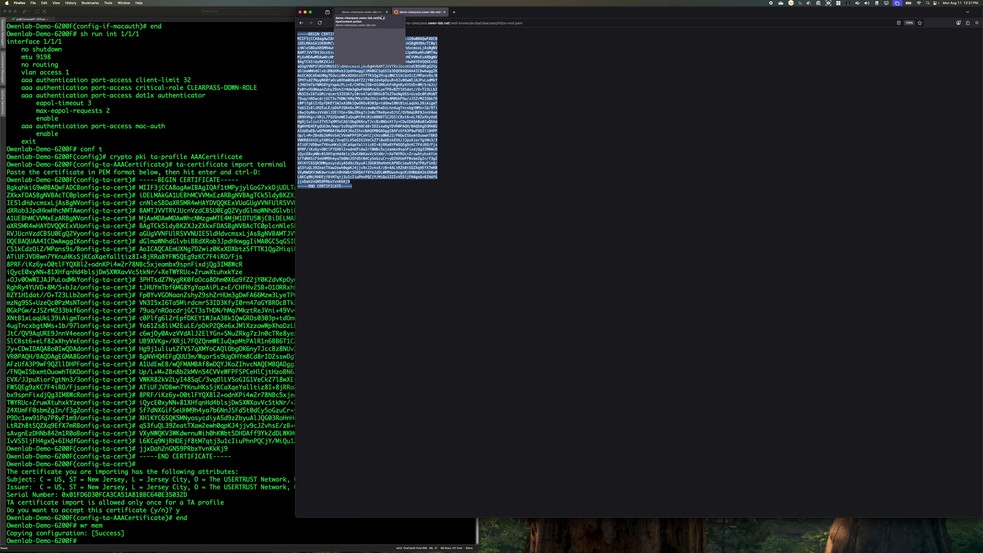
left_click(386, 12)
left_click(433, 23)
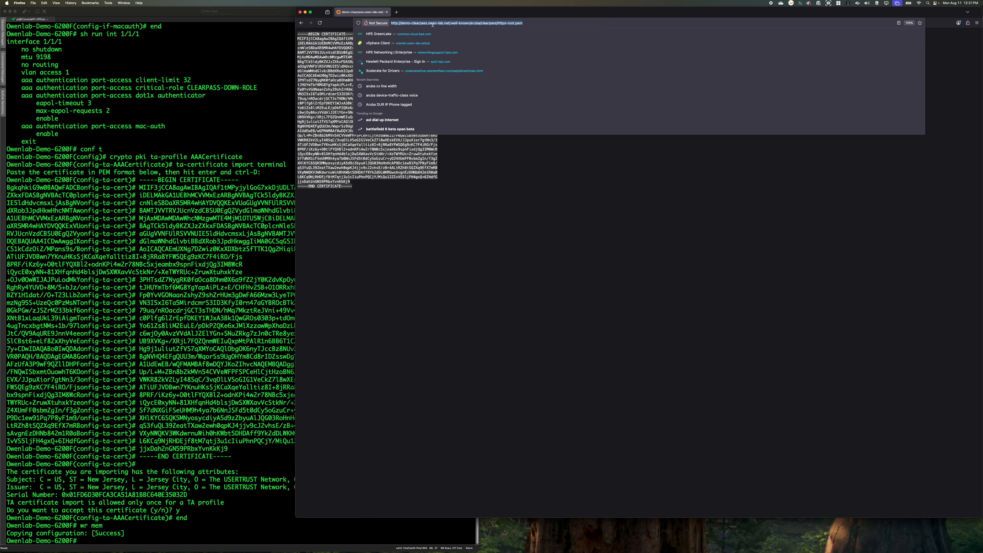
type("demo-clearpass.owen-lab.net/")
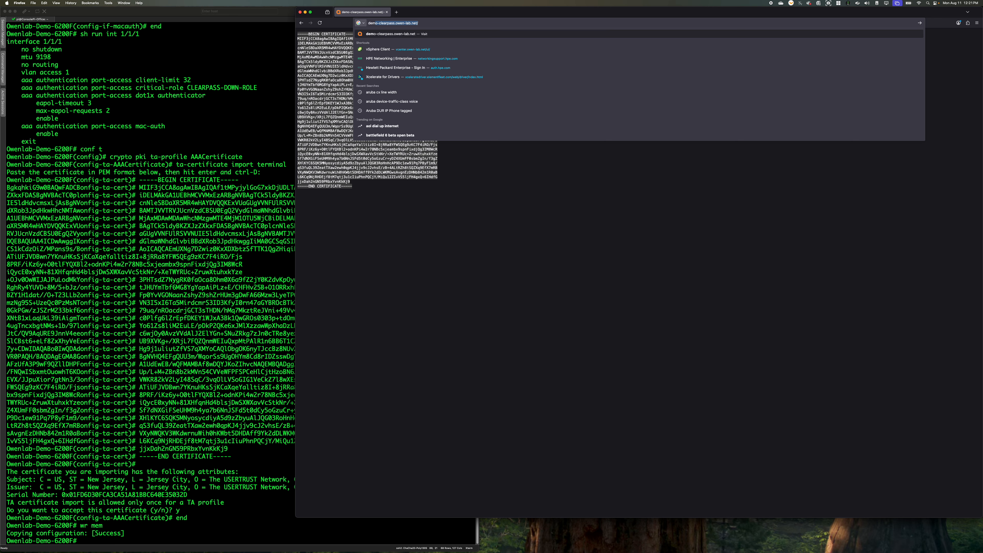
key("Return")
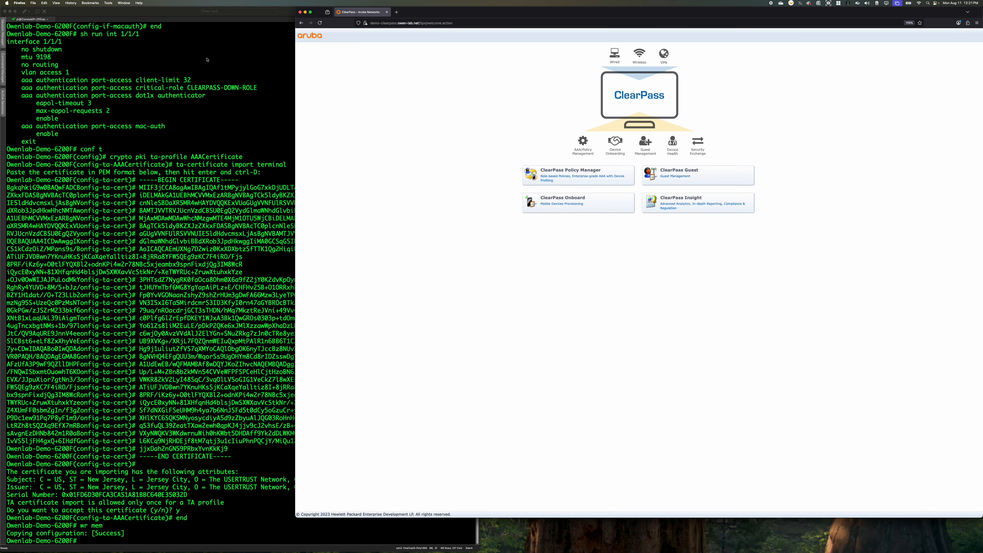
left_click(578, 184)
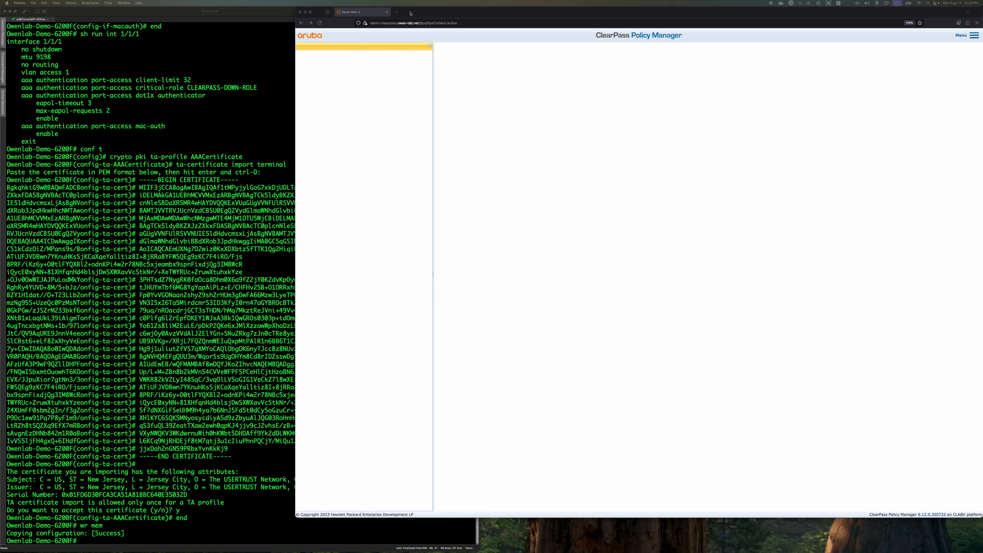
Replace the blank ClearPass tab with a fresh one, load demo-nac-1.owen-lab.net and open ClearPass Policy Manager
left_click(397, 12)
left_click(386, 13)
left_click(424, 23)
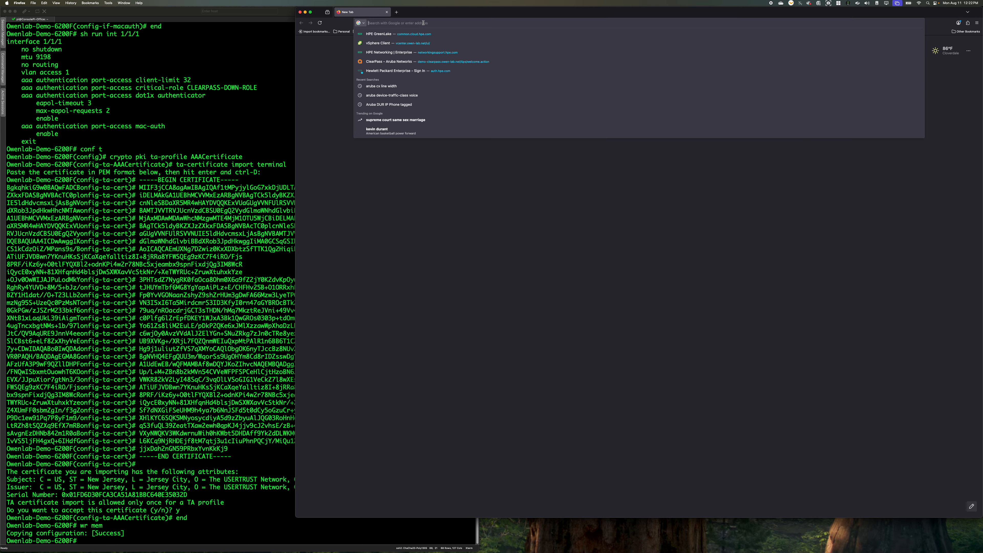
type("demo")
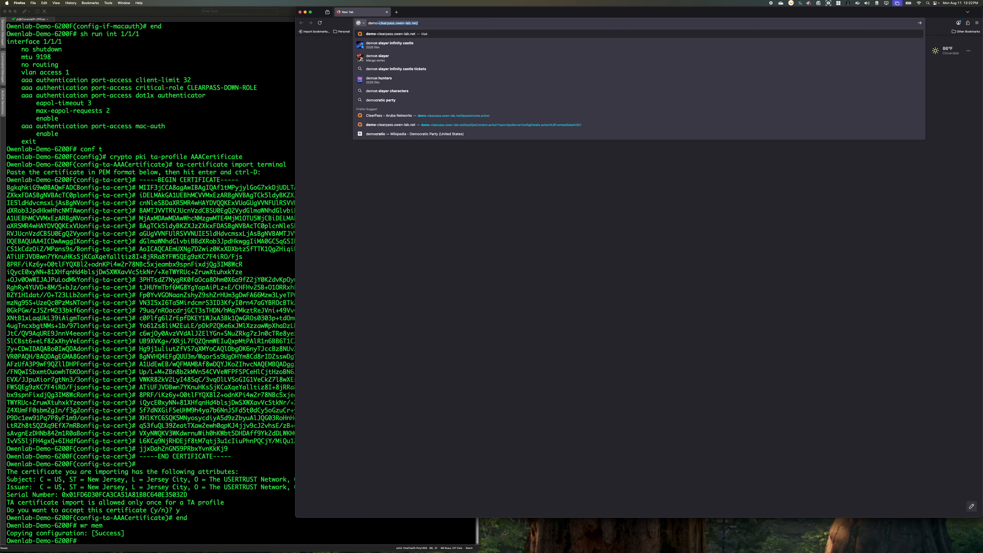
type("-nac-")
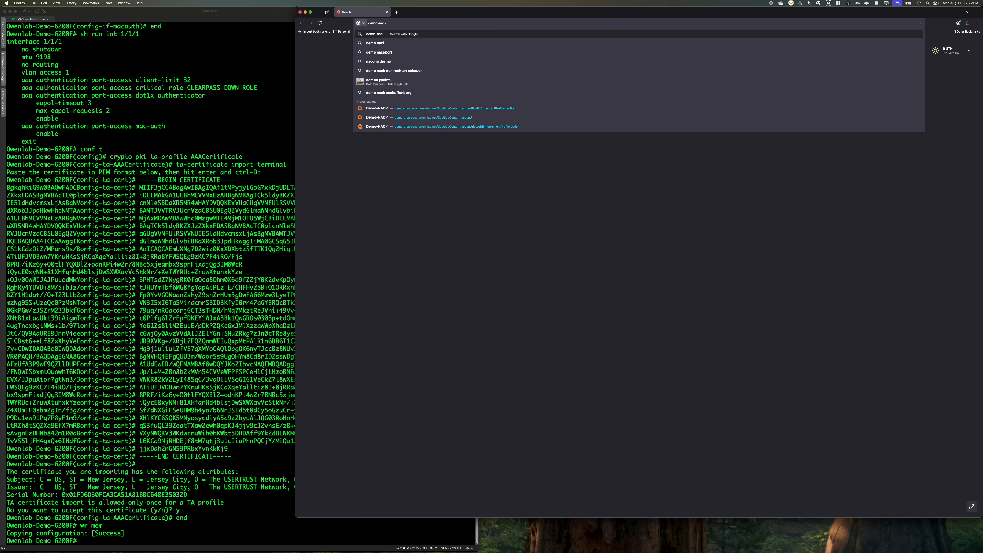
type("1.owen-lab.net")
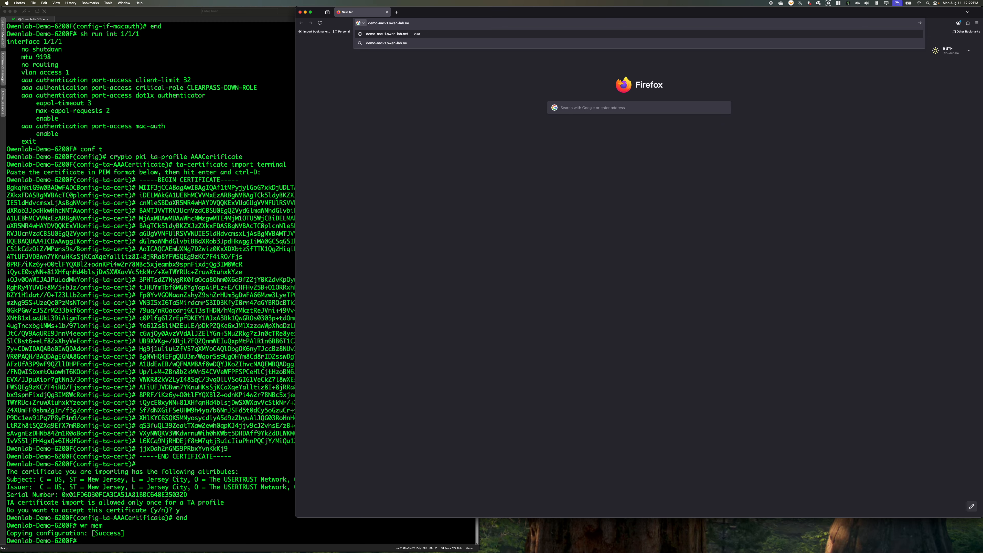
key("Return")
left_click(533, 162)
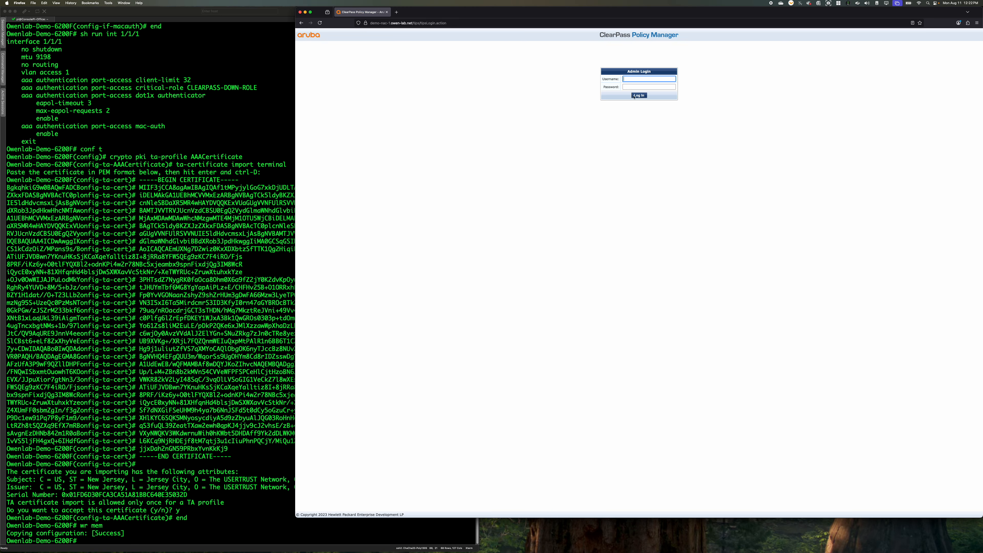
Log in to ClearPass Policy Manager as admin with the account password, declining to save the password in the browser
type("admin")
key("Tab")
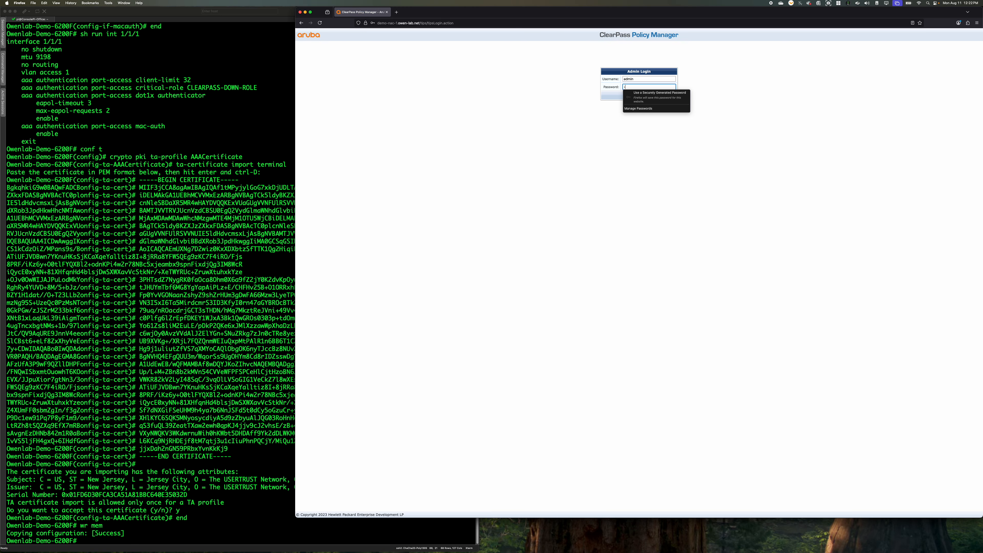
type("•••")
key("Return")
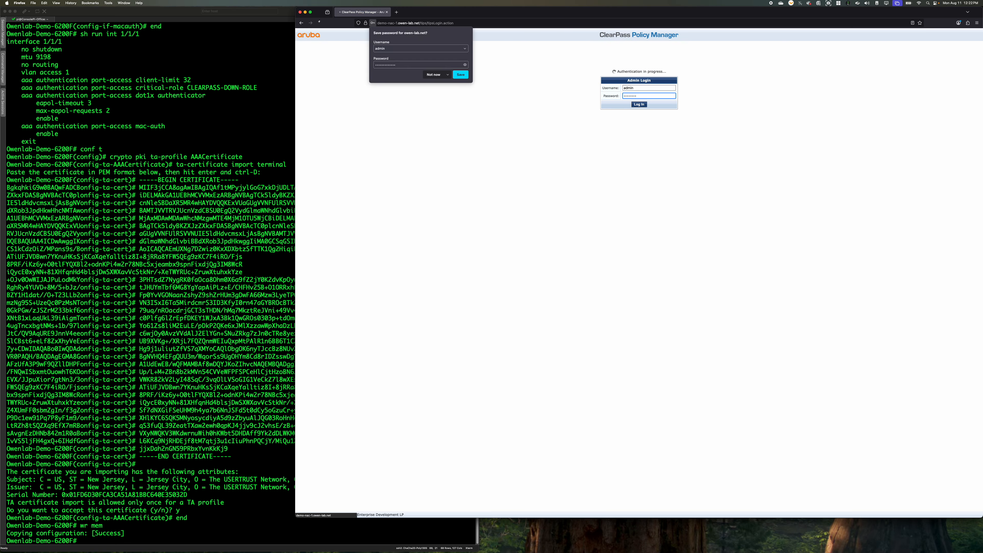
left_click(433, 74)
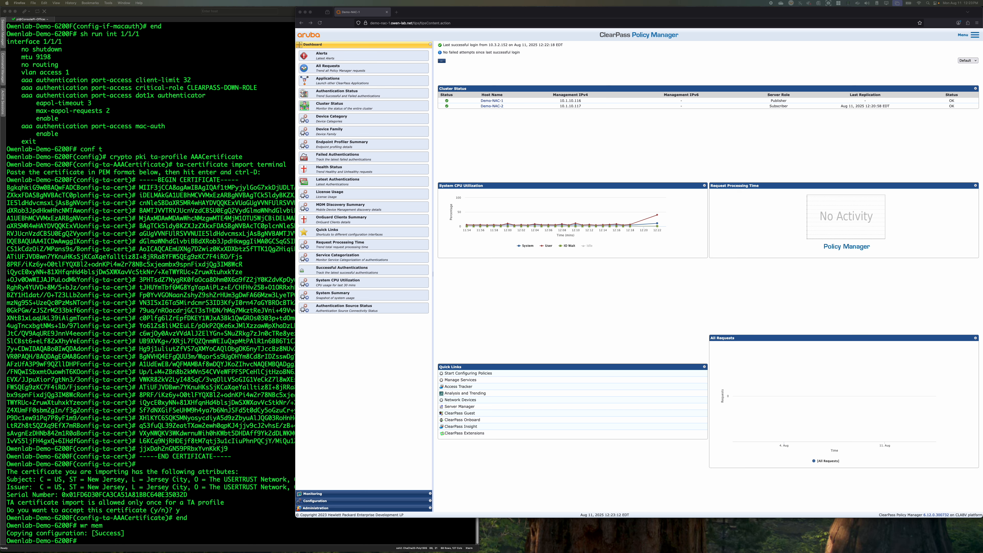
Open the server configuration of Demo-NAC-1 under the administration's server manager
left_click(496, 317)
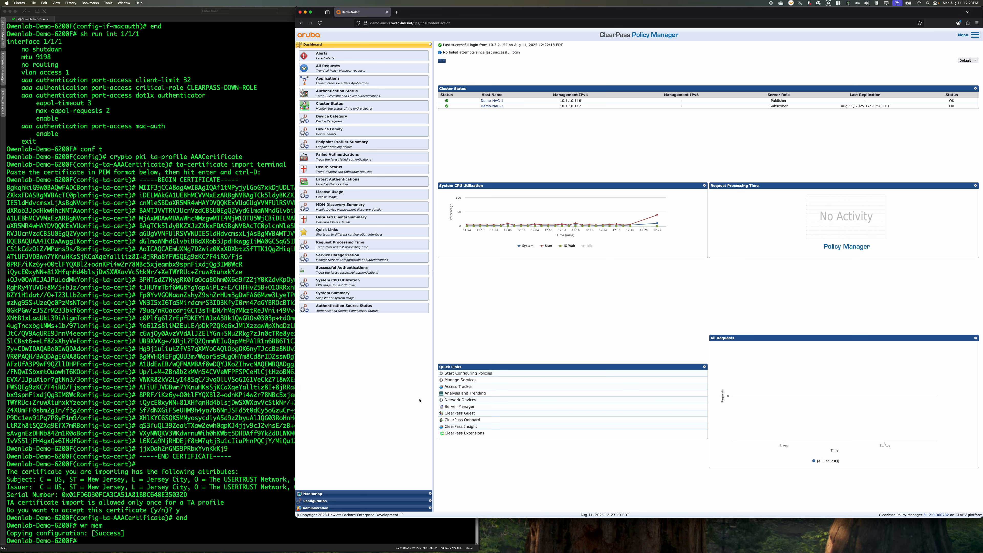
left_click(350, 509)
left_click(319, 85)
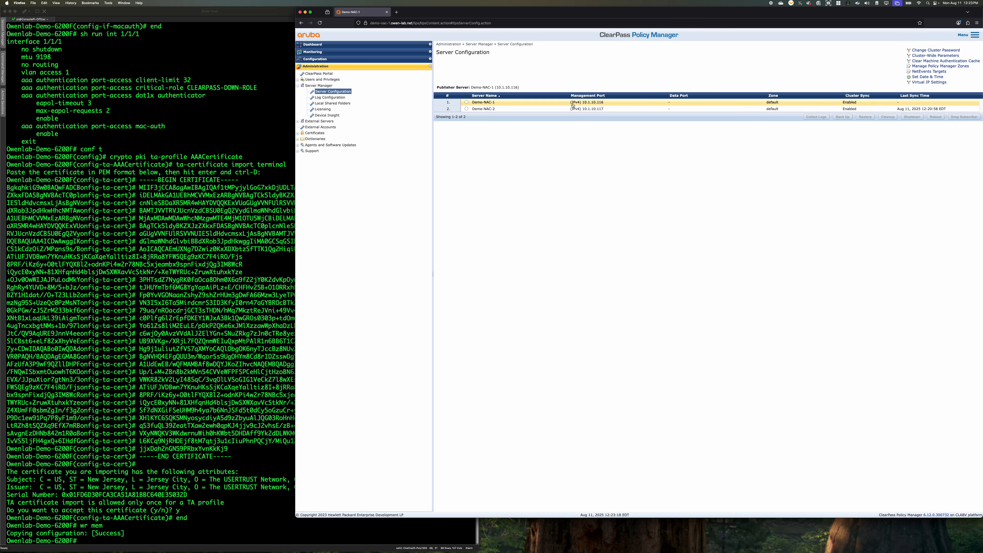
left_click(554, 103)
Start an AD domain join with domain controller owen-lab-dc-1.owen-lab.net and enter the default domain administrator's password
left_click(889, 276)
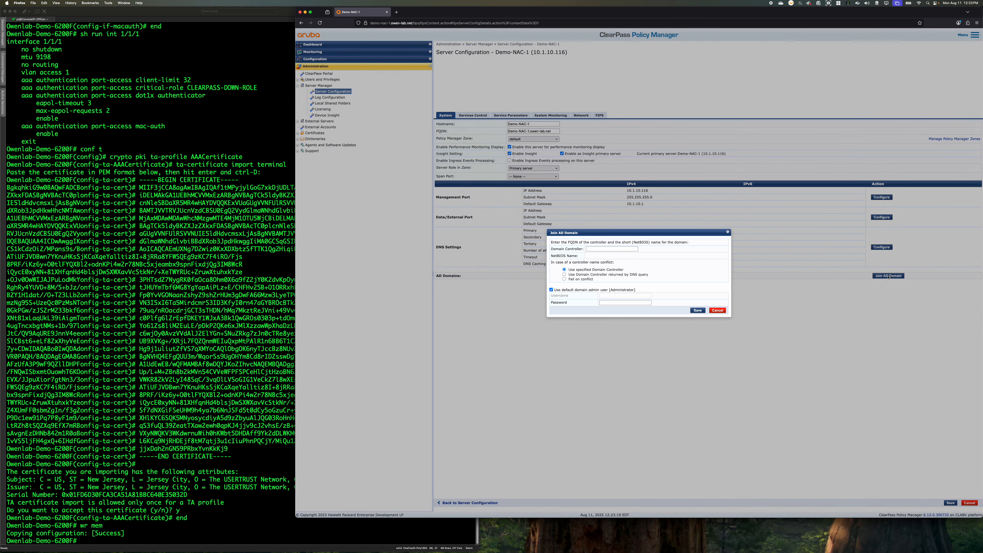
left_click_drag(656, 231, 658, 275)
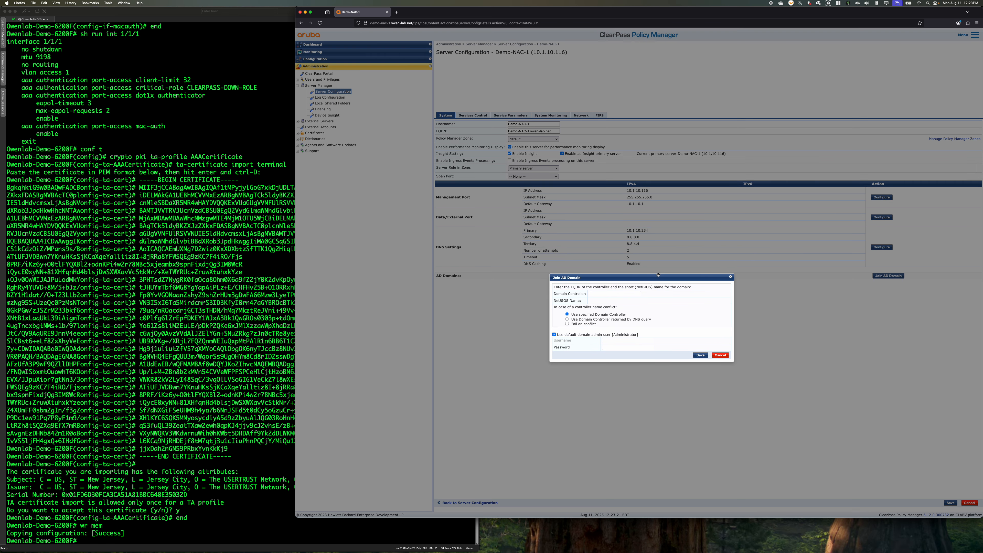
left_click(612, 293)
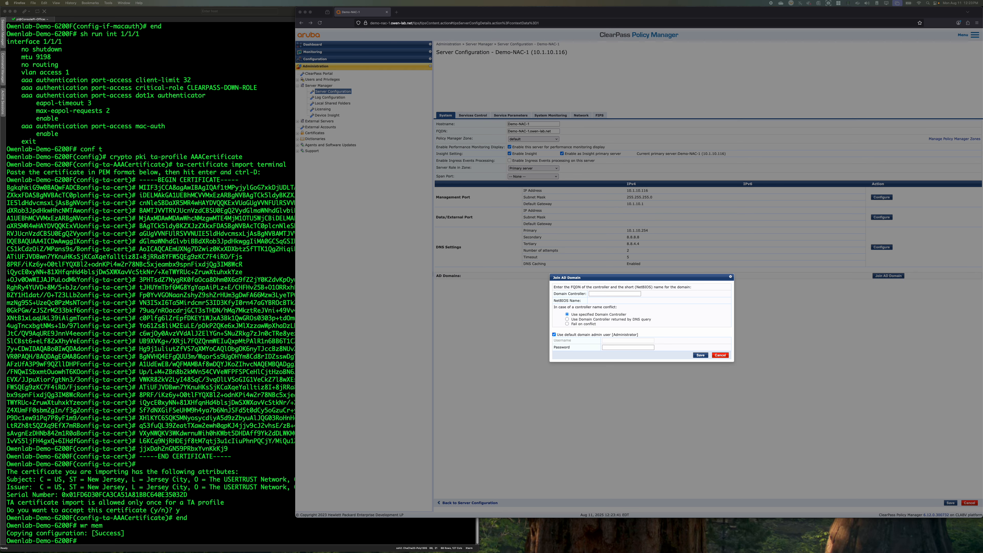
left_click(609, 294)
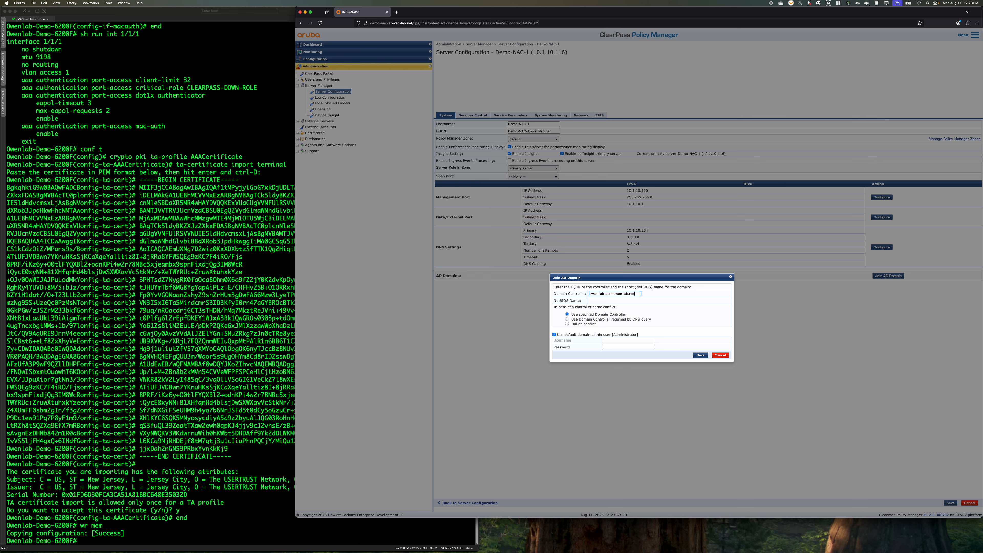
key("Tab")
key("Tab")
key("Tab")
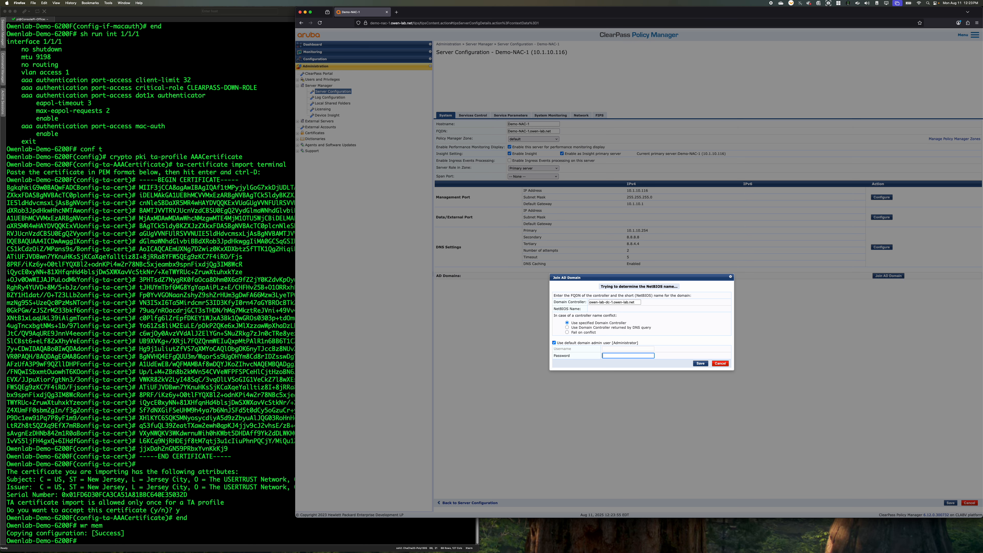
type("••")
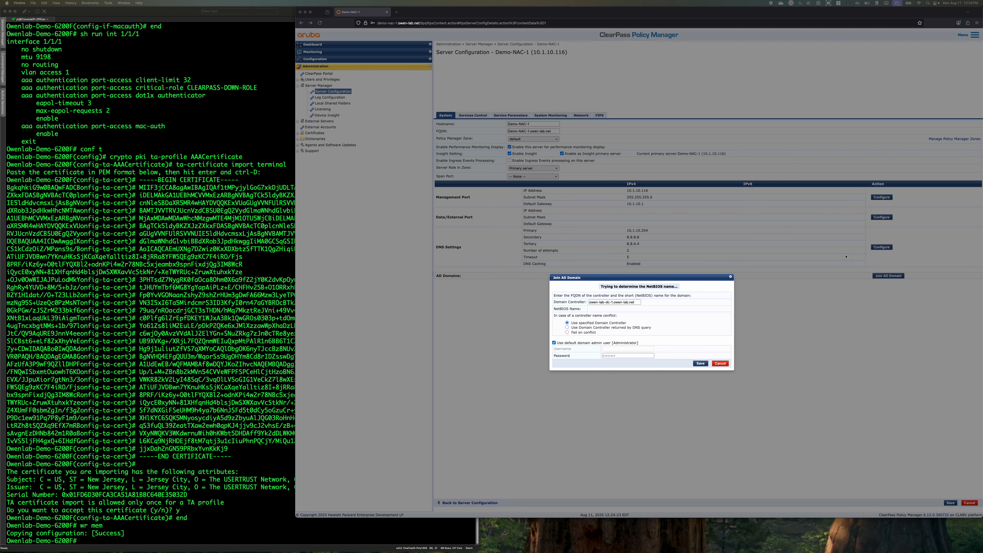
Copy the domain controller name from the join form and cancel the AD domain join
left_click(645, 322)
left_click(637, 301)
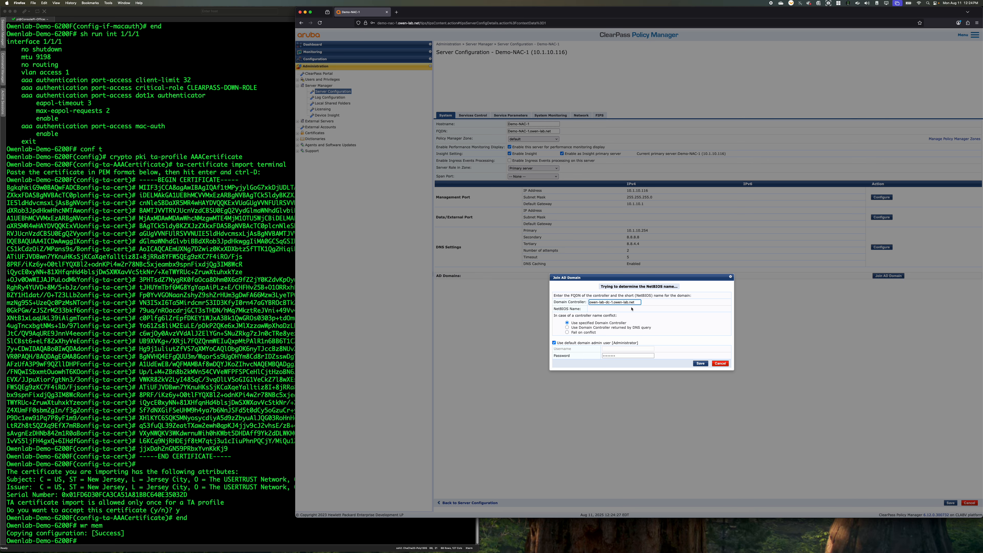
left_click_drag(637, 303, 564, 302)
key("super+c")
left_click(720, 364)
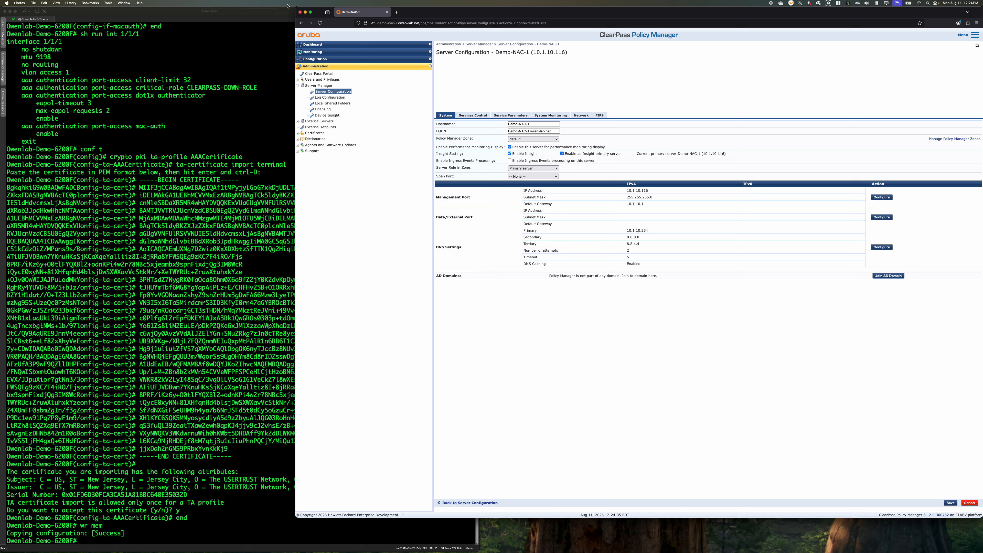
Reload the page and log back in as admin with the account password, without saving it in the browser
left_click(320, 22)
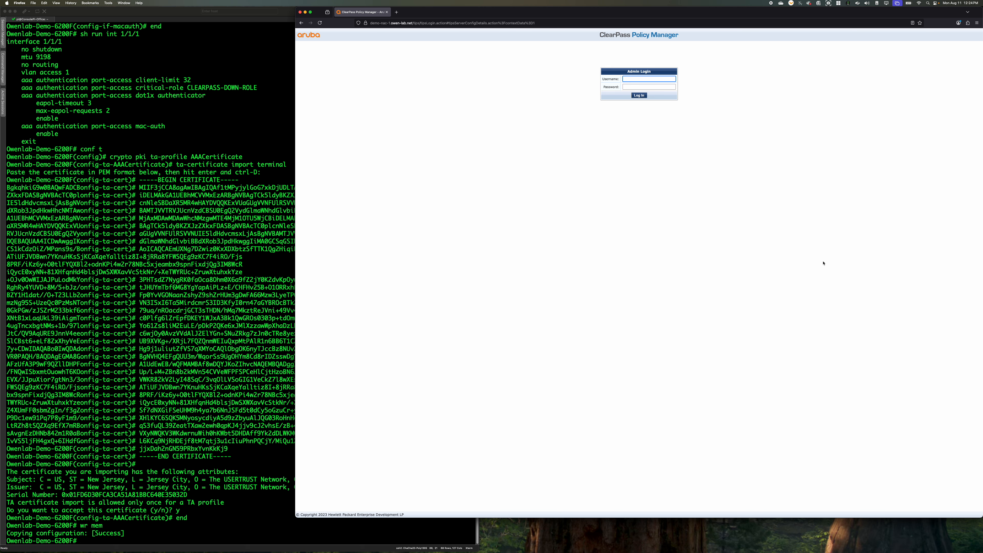
key("Tab")
type("a")
key("Return")
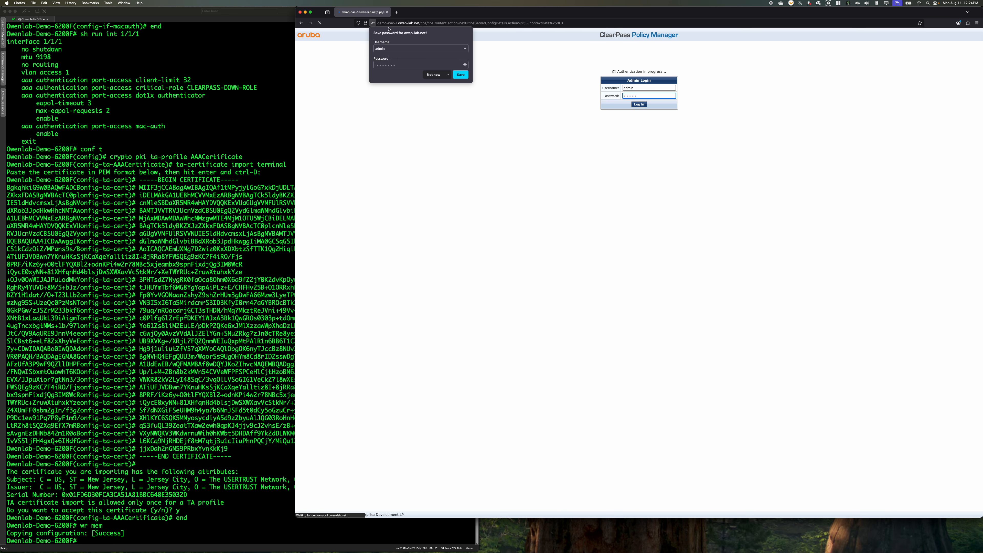
left_click(433, 74)
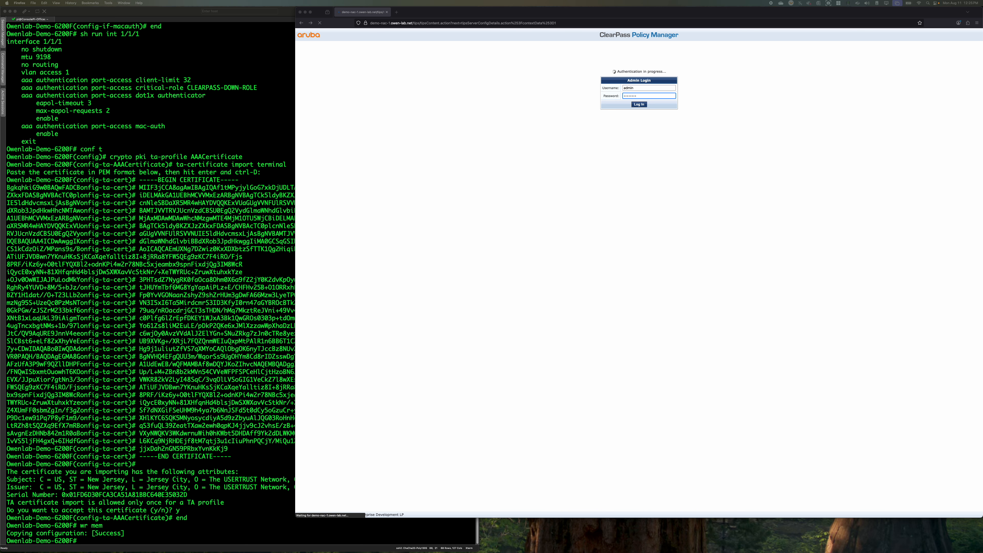
left_click(683, 89)
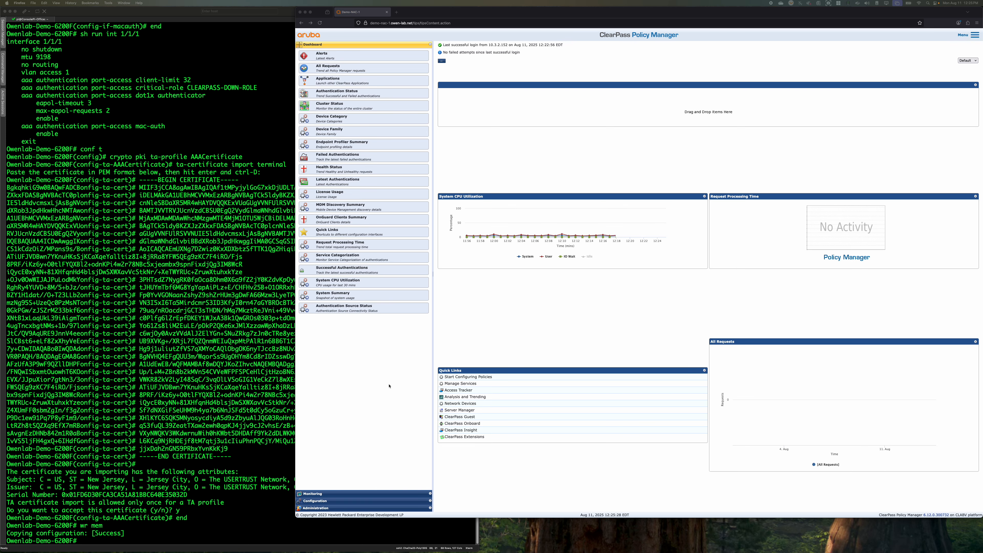
Return to the server list and open the configuration of publisher Demo-NAC-1
left_click(327, 509)
left_click(329, 91)
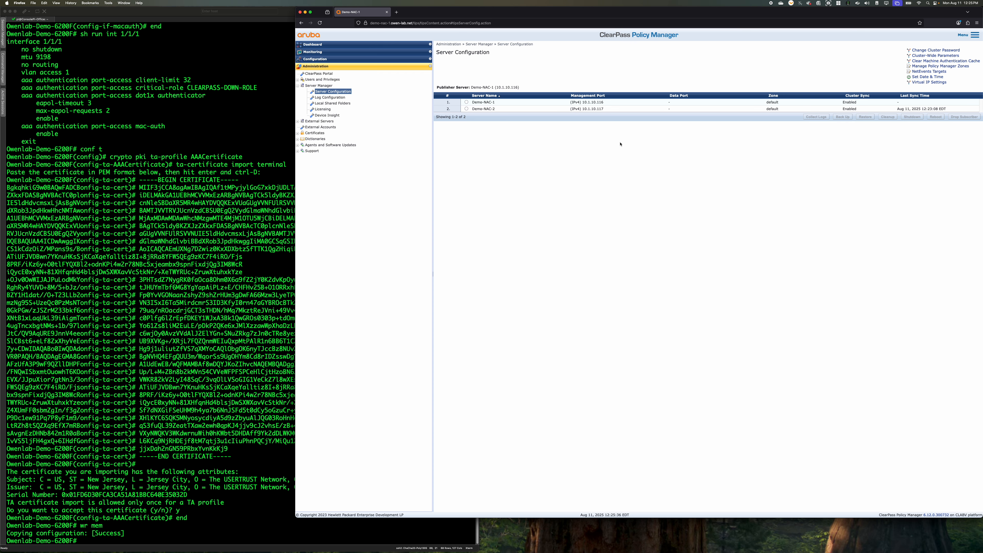
left_click(571, 104)
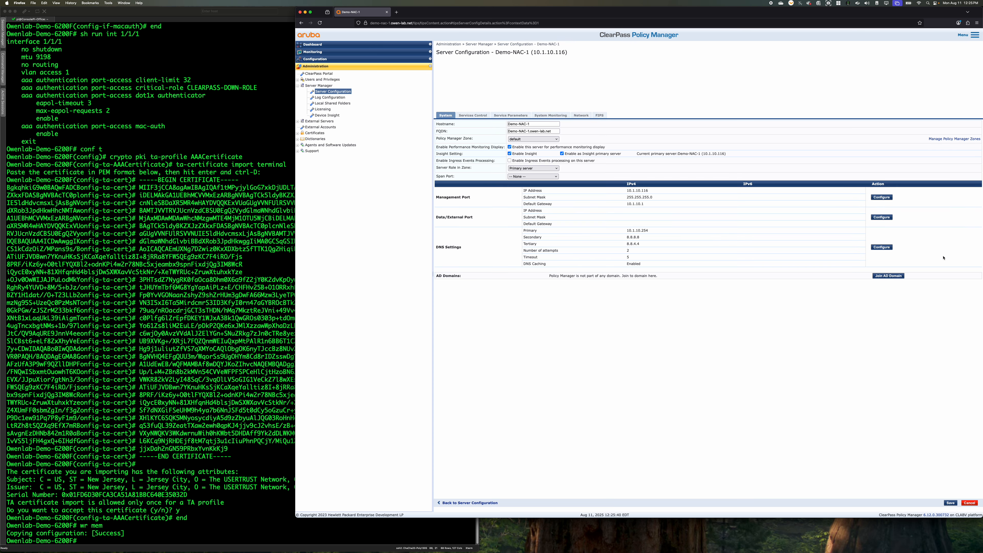
Join Demo-NAC-1 to the AD domain through controller owen-lab-dc-1.owen-lab.net, using the default domain administrator and the account password
left_click(890, 276)
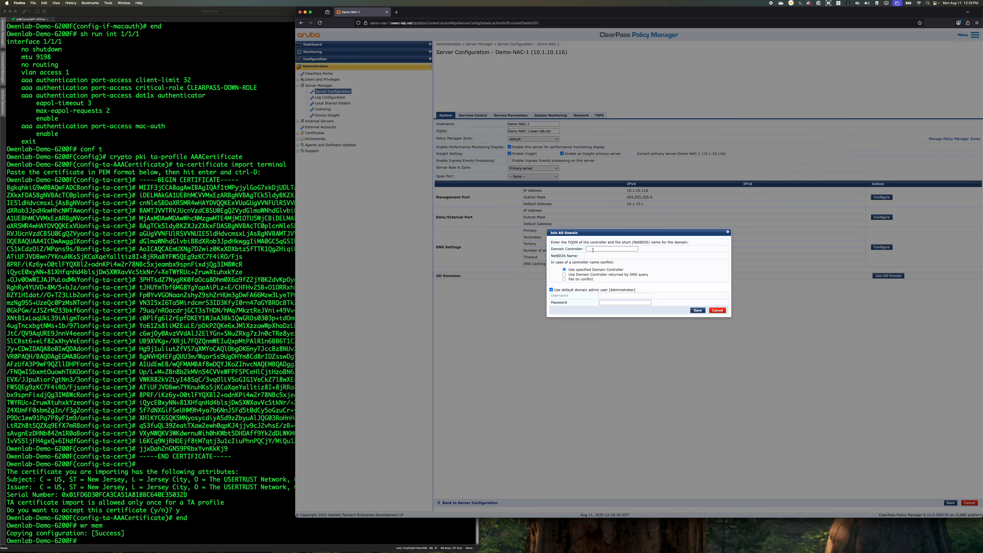
left_click(593, 250)
key("super+v")
left_click(605, 297)
left_click(609, 313)
type("•")
left_click(697, 310)
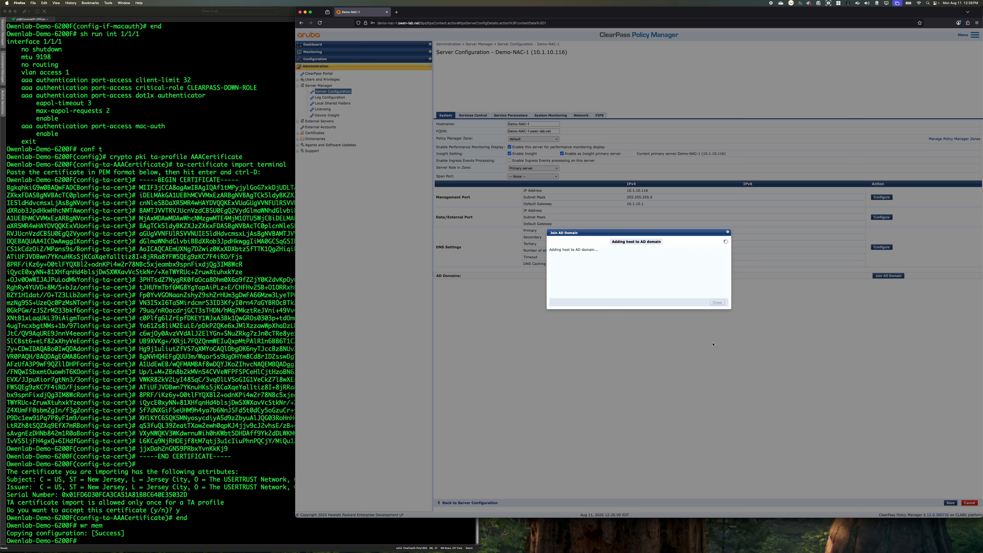
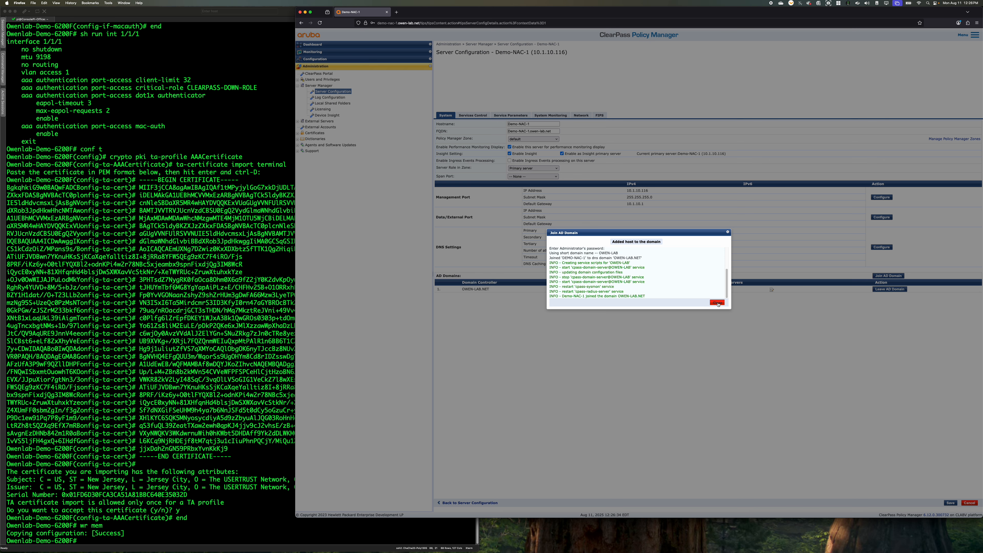
Close the domain join results and open the server configuration of Demo-NAC-2
left_click(716, 303)
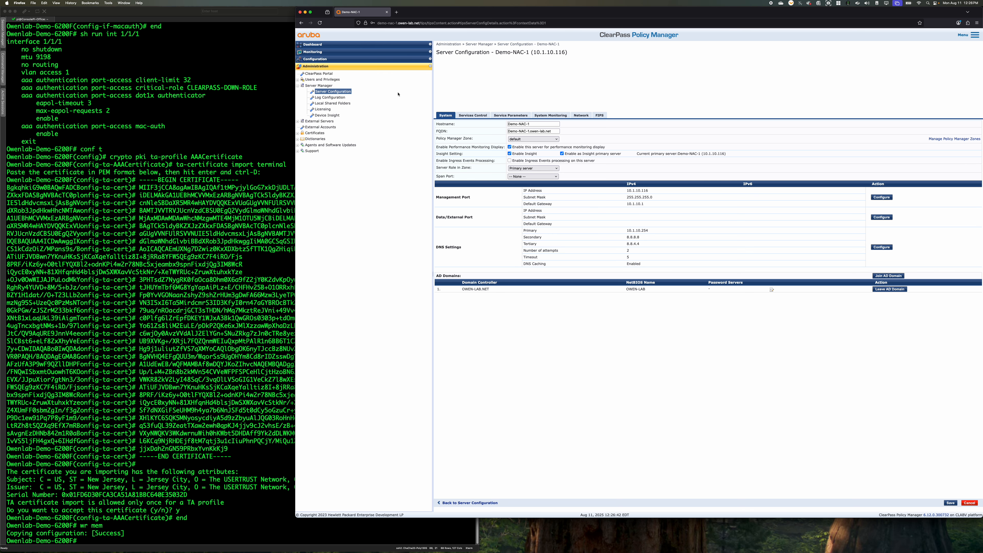
left_click(332, 91)
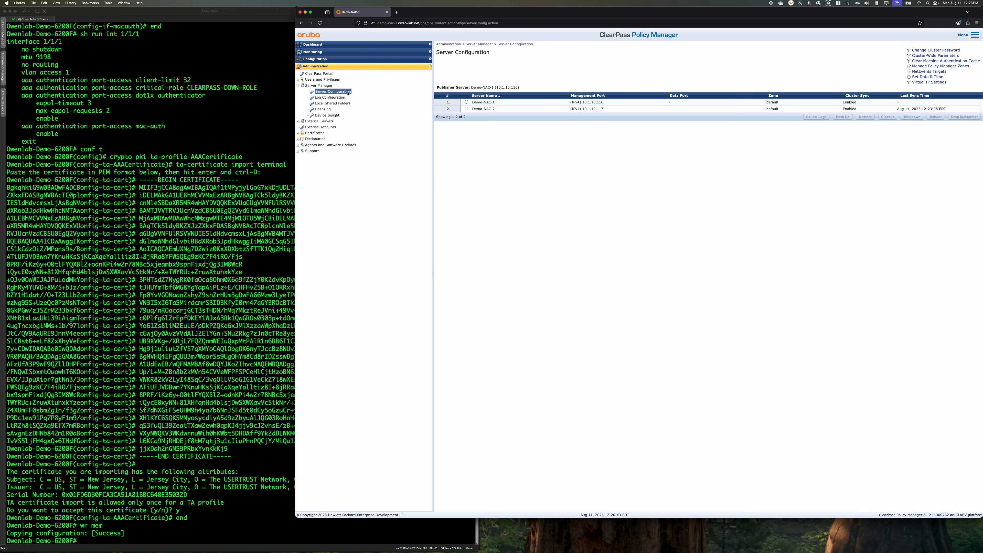
left_click(489, 111)
Join Demo-NAC-2 to the AD domain through controller owen-lab-dc-1.owen-lab.net, using the default domain administrator and the account password
left_click(888, 276)
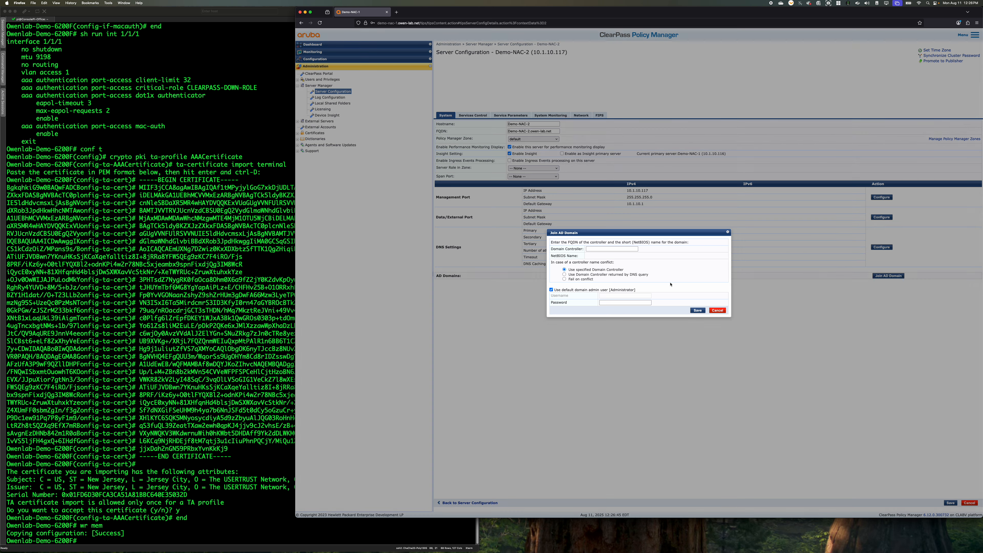
left_click(611, 249)
type("owen-lab-dc-1.owen-lab.net")
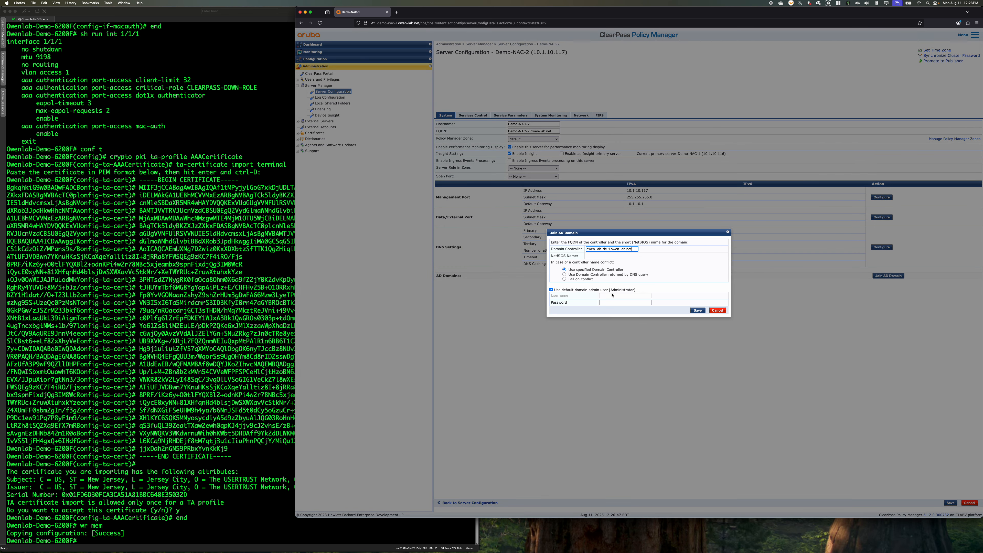
left_click(613, 303)
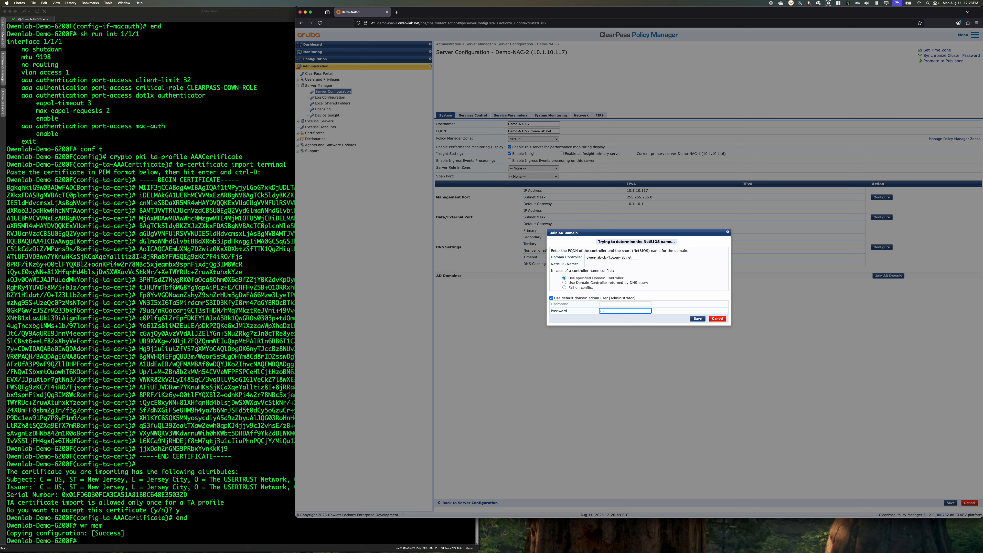
left_click(698, 324)
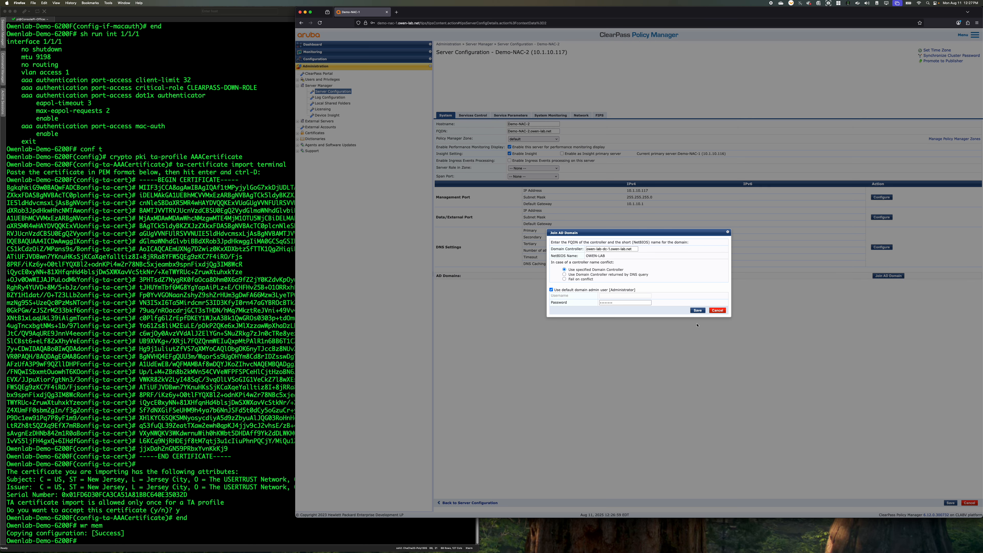
left_click(699, 312)
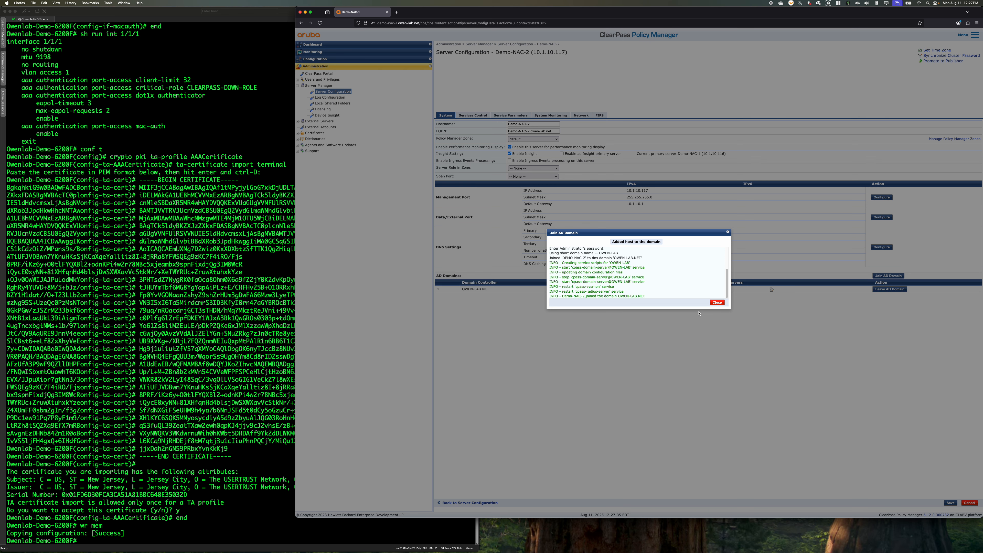
left_click(717, 303)
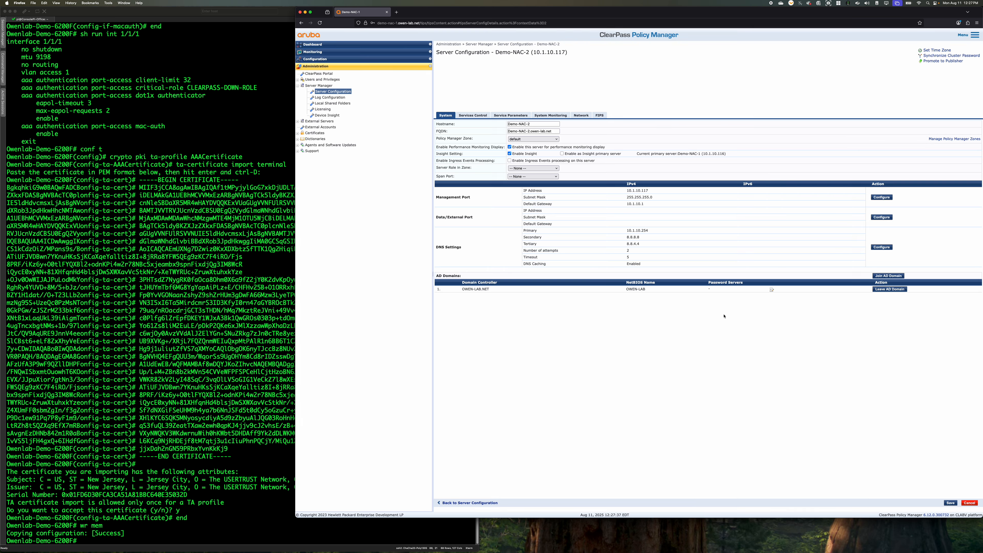
Start a new 802.1X Wired service named CX_Wired_DOT1X
left_click(326, 60)
left_click(317, 73)
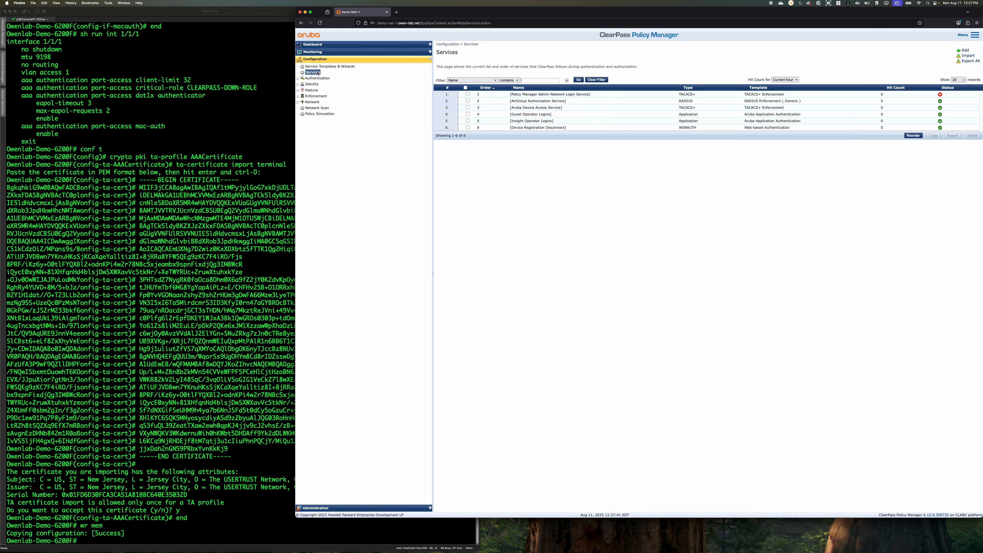
left_click(963, 50)
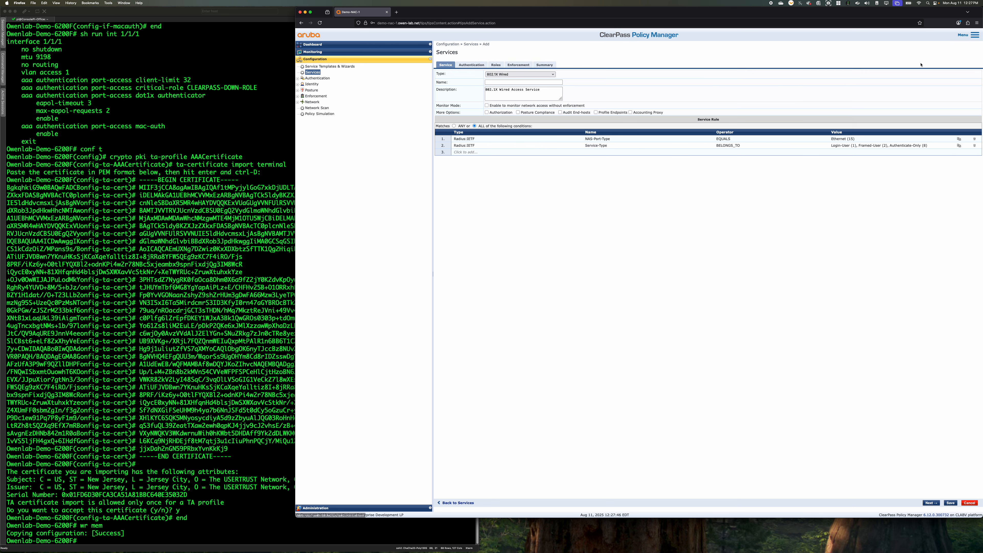
left_click(514, 82)
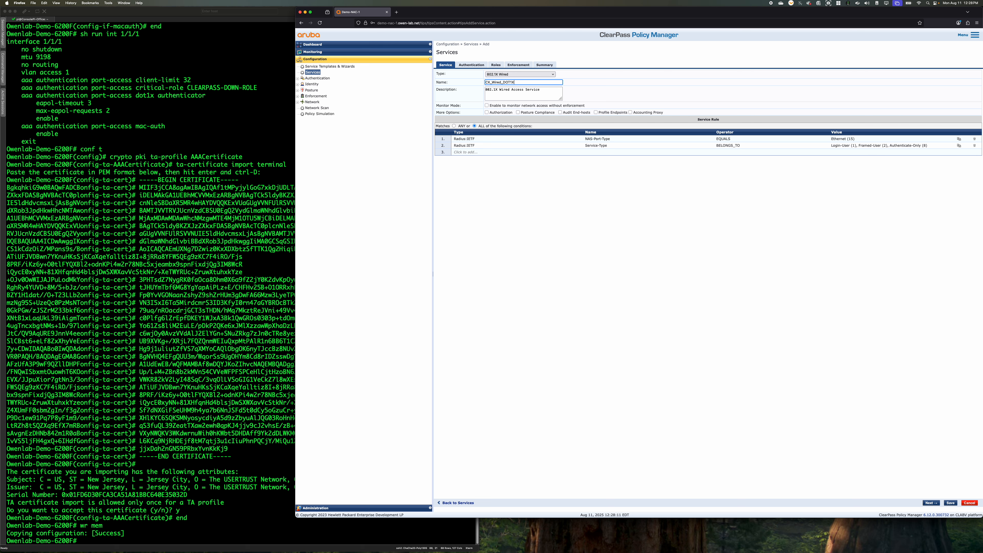
Remove EAP FAST, EAP TLS With CN Check and EAP TTLS from the service's authentication methods and add Owenlab-AD as authentication source
left_click(472, 65)
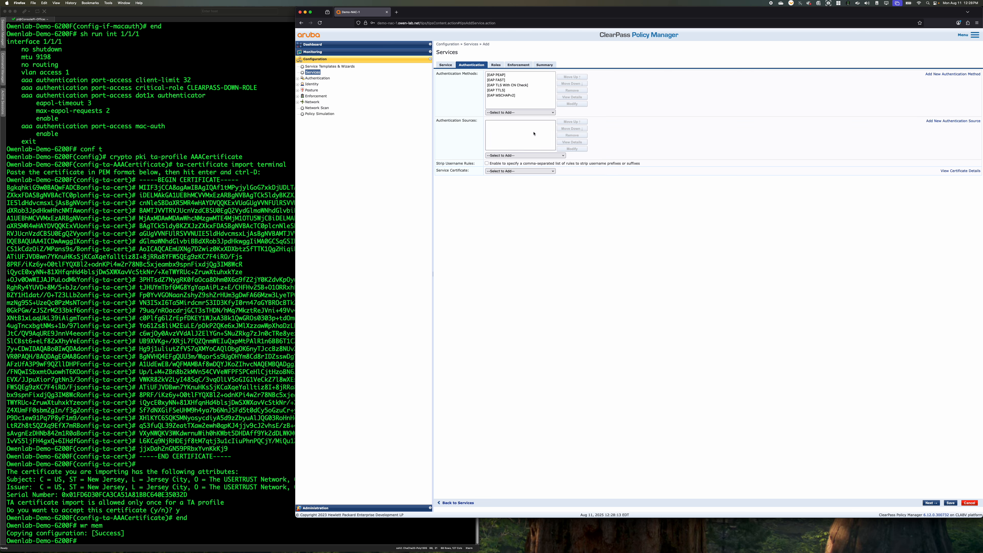
left_click(511, 79)
left_click(572, 90)
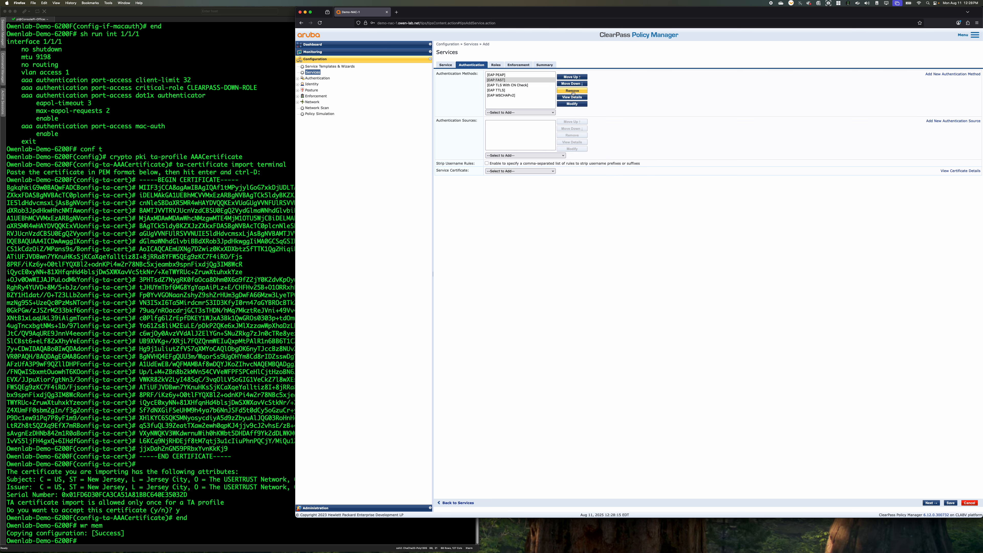
left_click(542, 80)
left_click(563, 91)
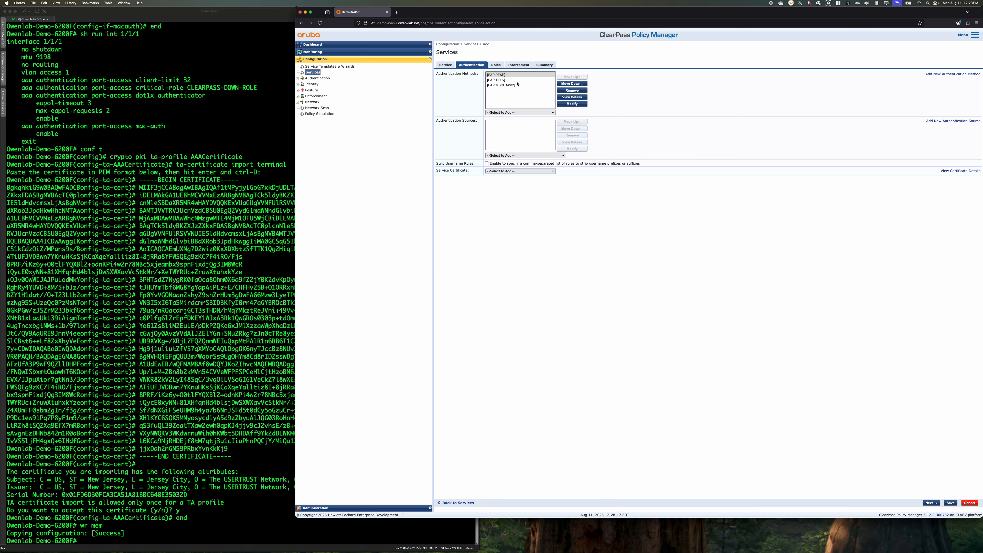
left_click(563, 92)
left_click(515, 155)
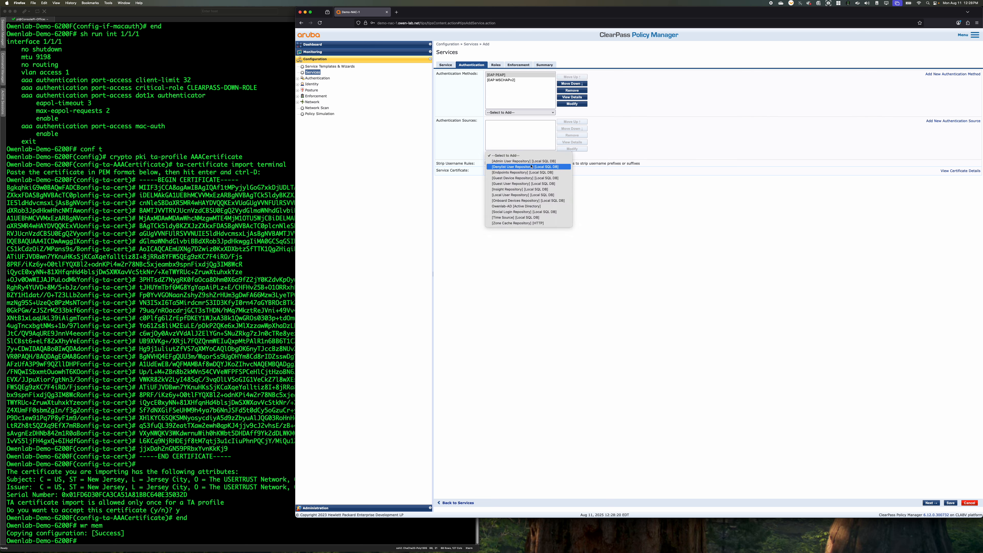
left_click(534, 206)
Start a new RADIUS enforcement policy for the service, named CX_Wired_DOT1X_Enforcement_Policy, with [Deny Access Profile] as default profile
left_click(497, 65)
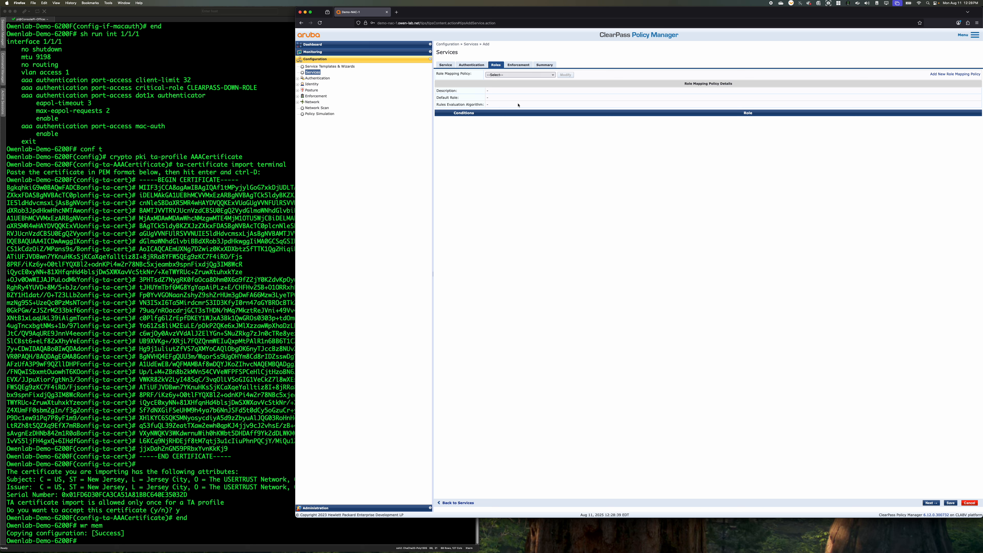
left_click(519, 65)
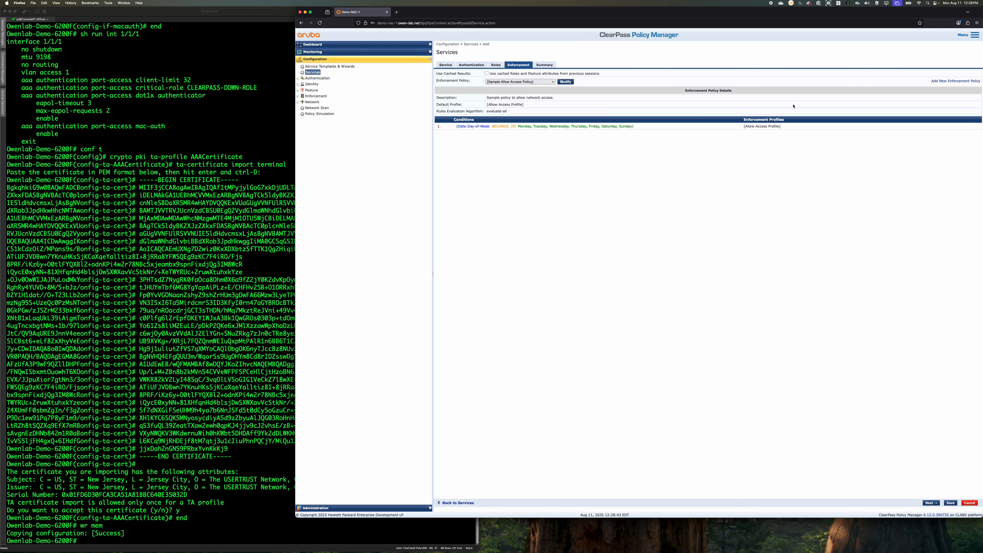
left_click(961, 80)
left_click(506, 74)
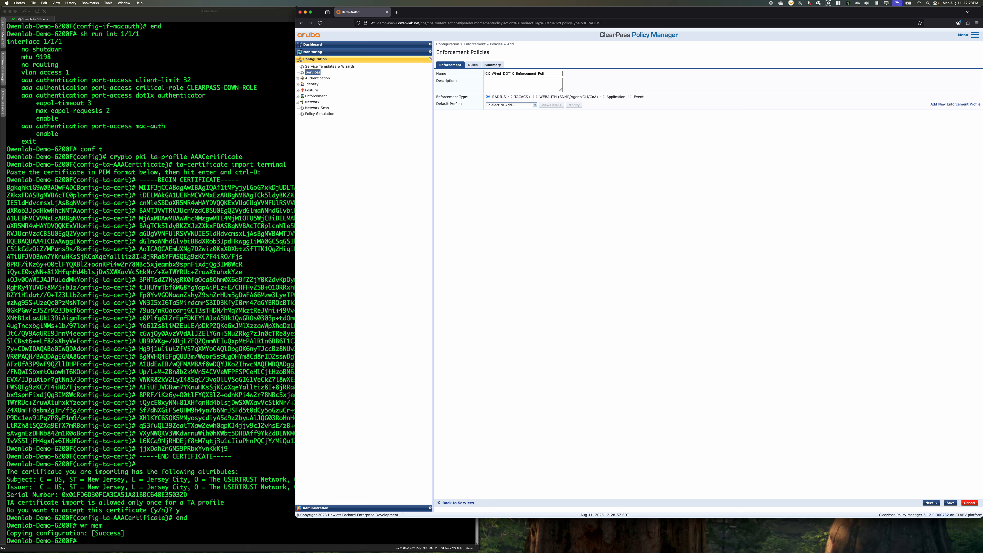
left_click(510, 105)
left_click(536, 105)
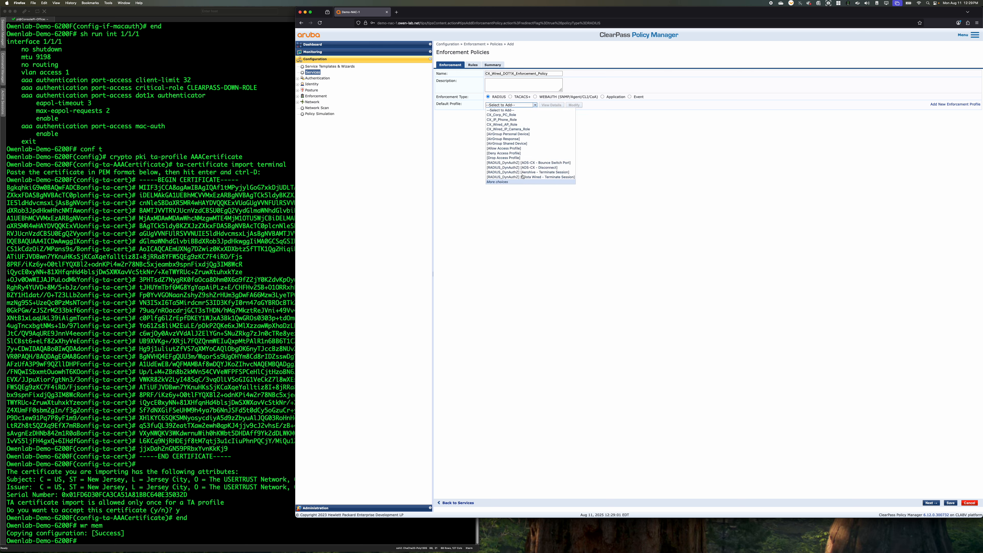
left_click(518, 154)
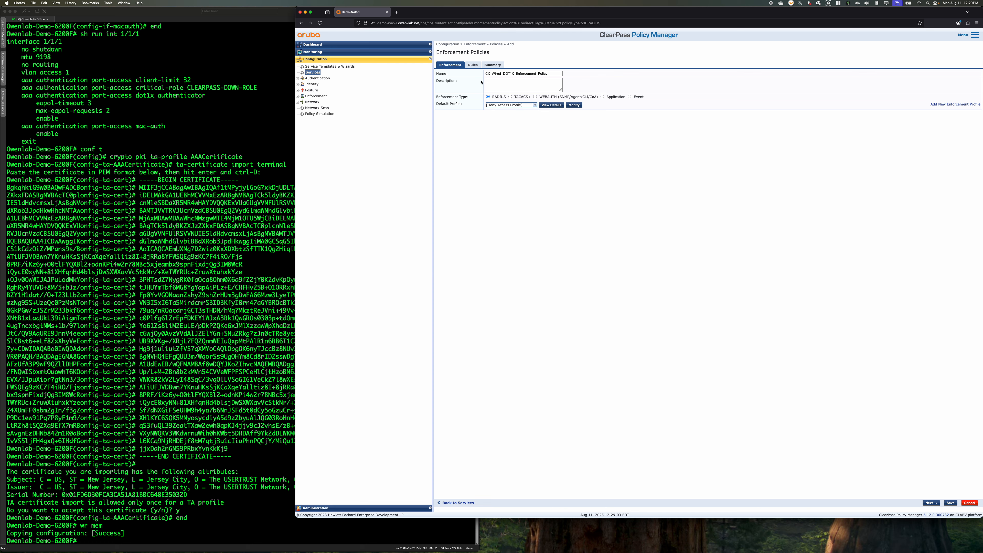
Add an enforcement rule with the condition Tips Role EQUALS [User Authenticated]
left_click(473, 66)
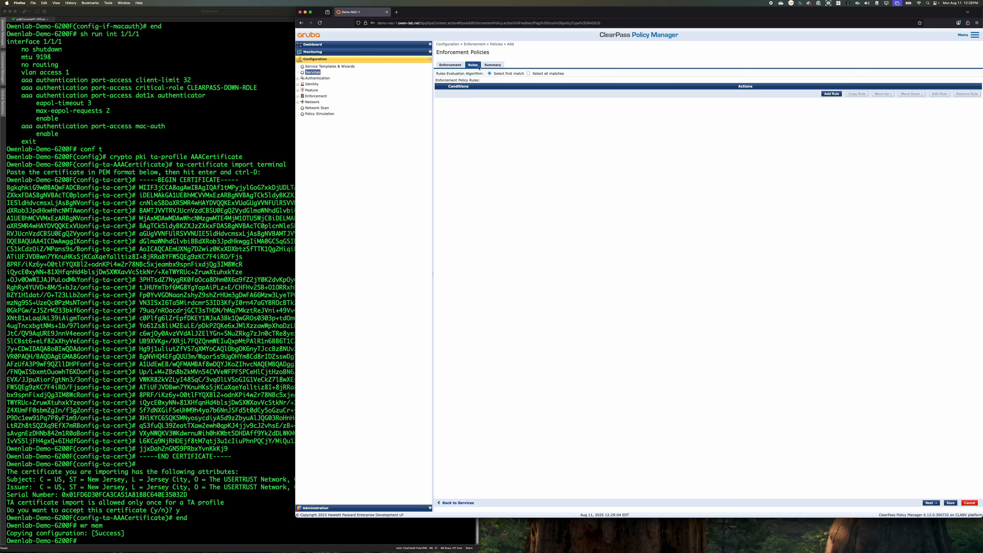
left_click(831, 94)
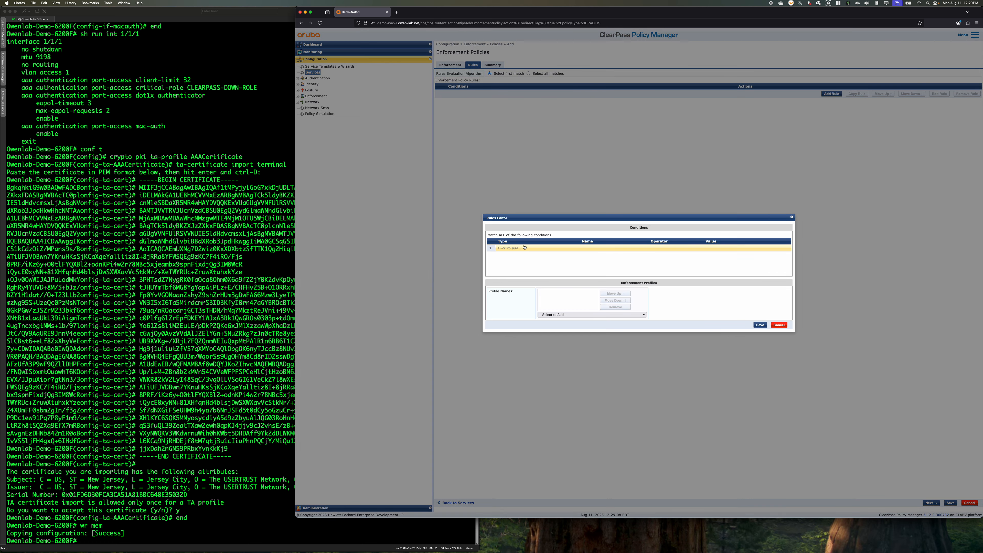
left_click(525, 248)
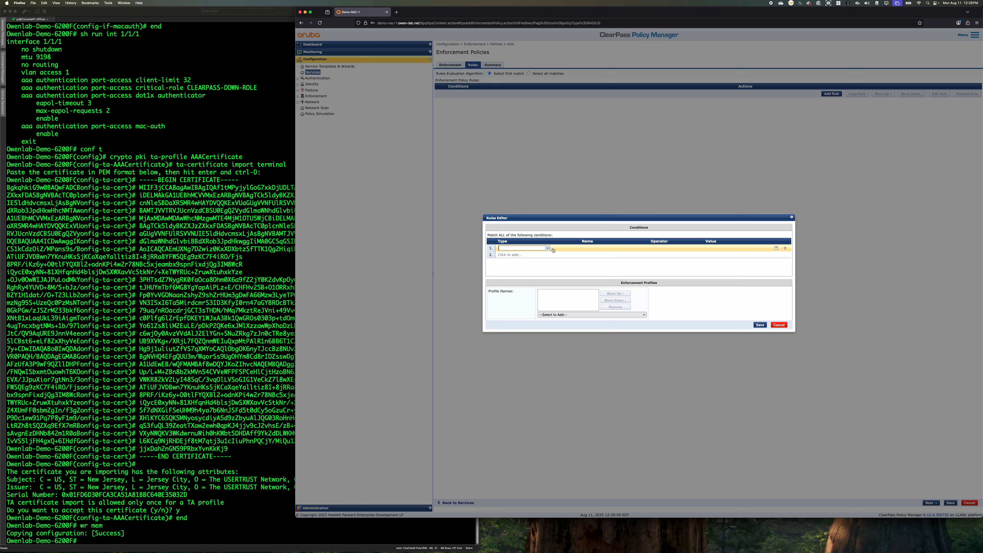
left_click(546, 248)
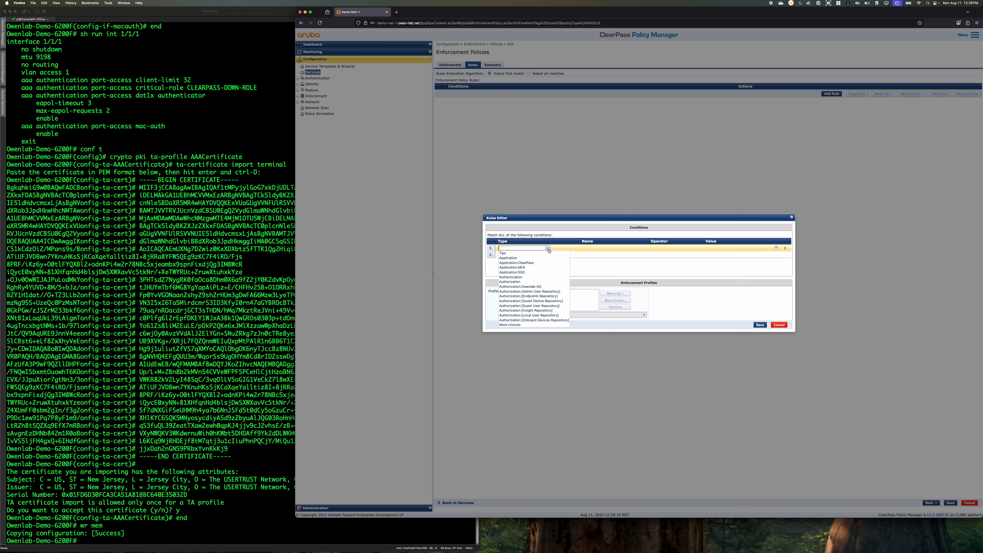
left_click(529, 326)
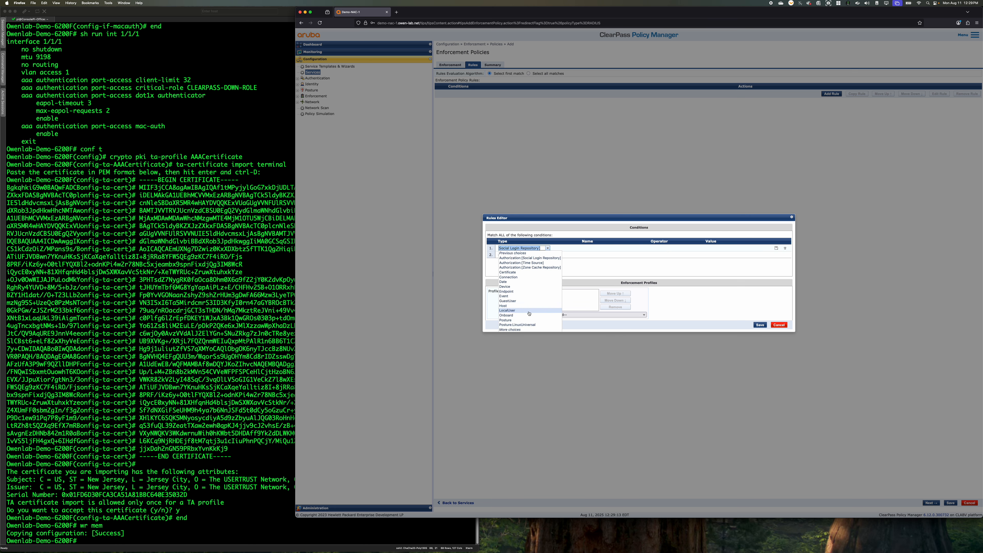
left_click(513, 253)
left_click(517, 254)
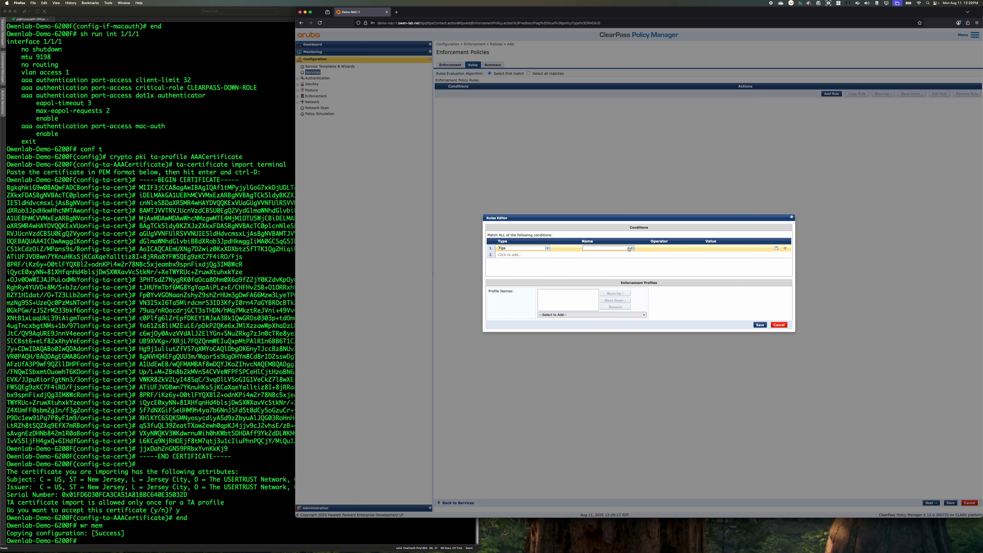
left_click(632, 248)
left_click(594, 254)
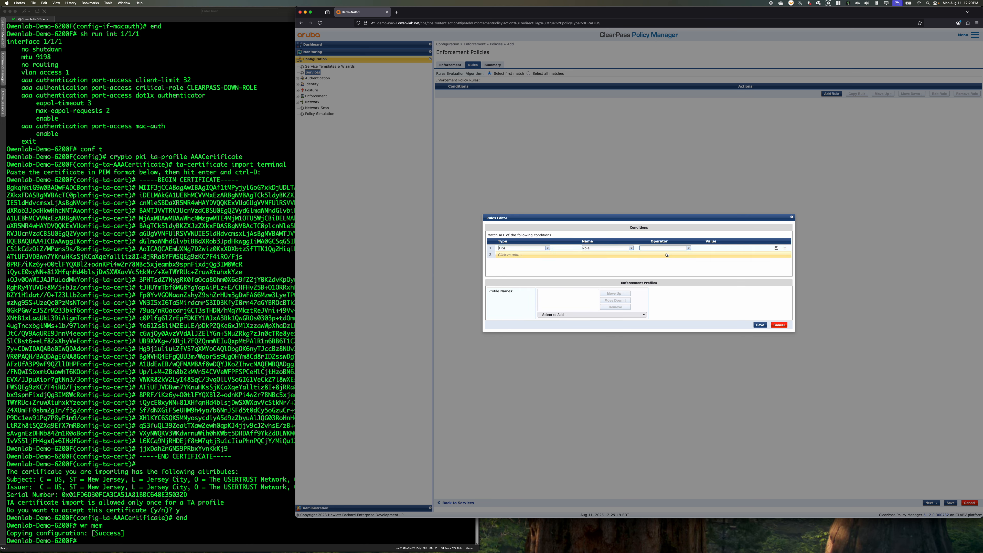
left_click(683, 252)
left_click(665, 254)
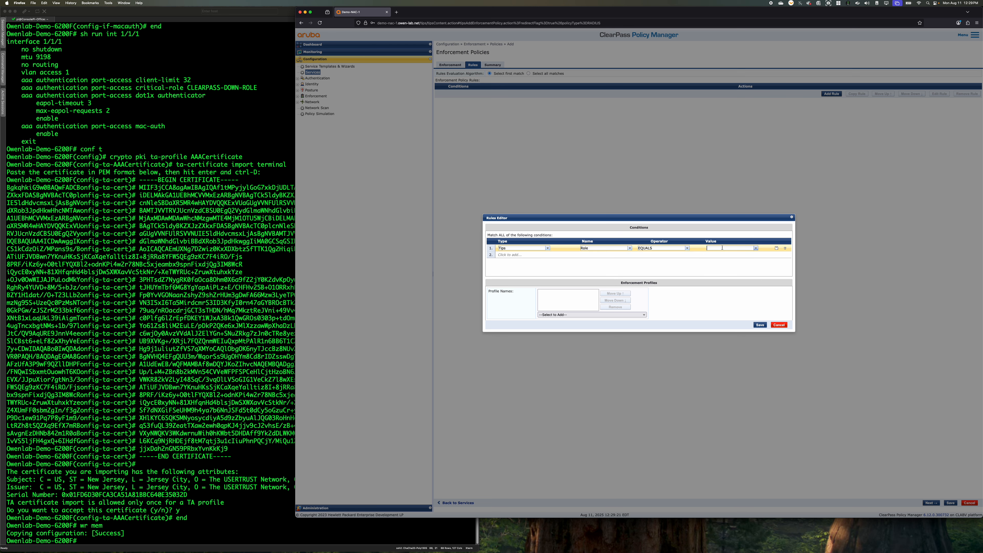
type("User Authenticated]")
left_click(735, 254)
Assign the [RADIUS] CX_Corp_PC_Role profile to the rule, and save the rule and the enforcement policy
left_click(590, 314)
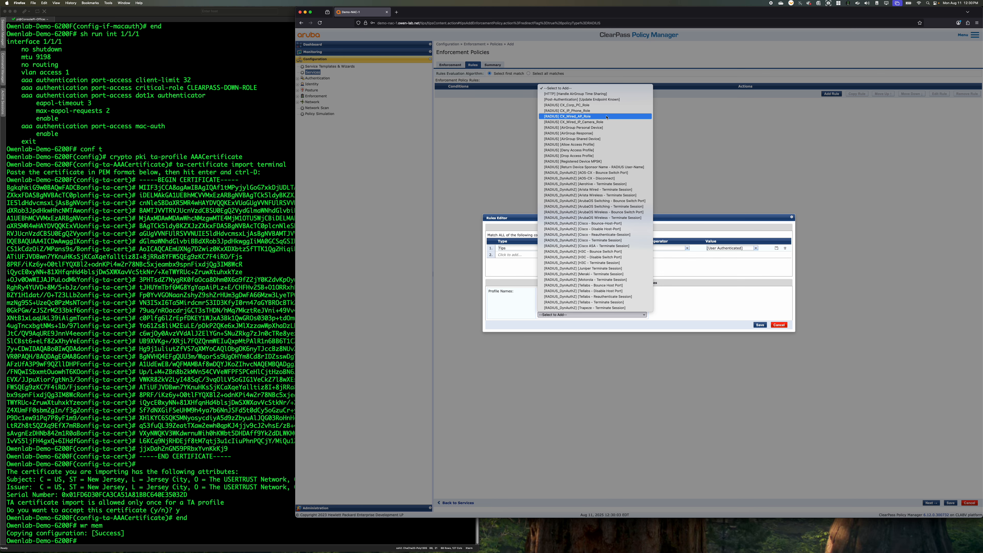
left_click(588, 105)
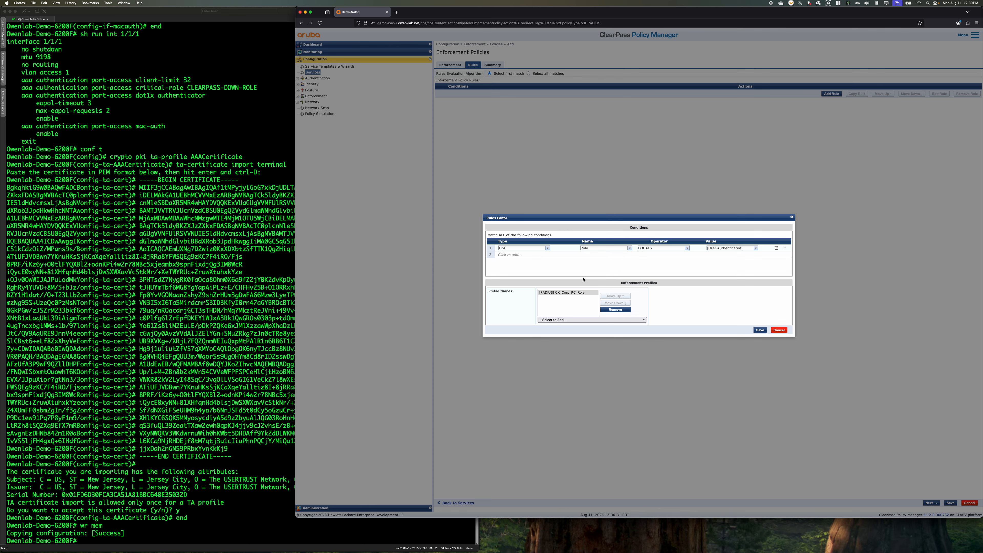
left_click(760, 331)
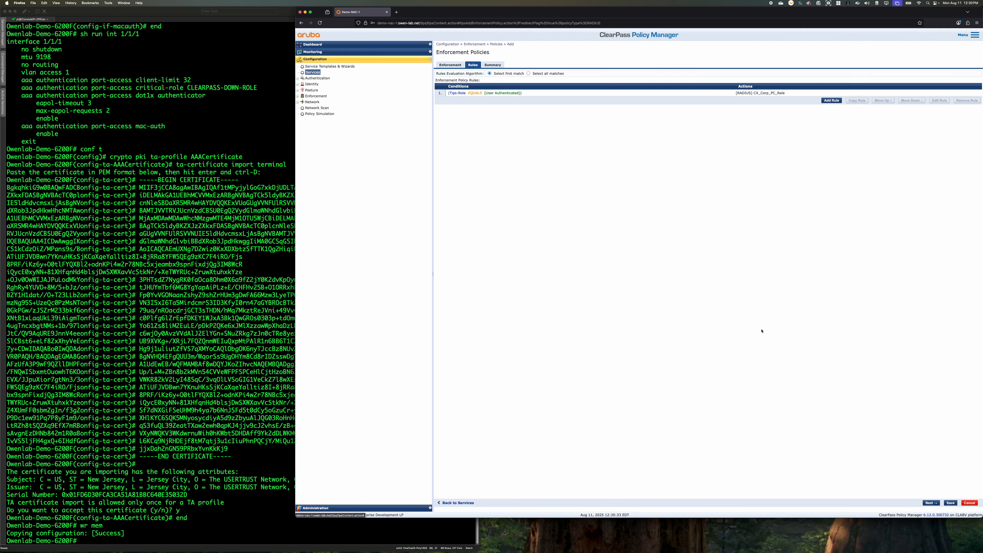
left_click(954, 504)
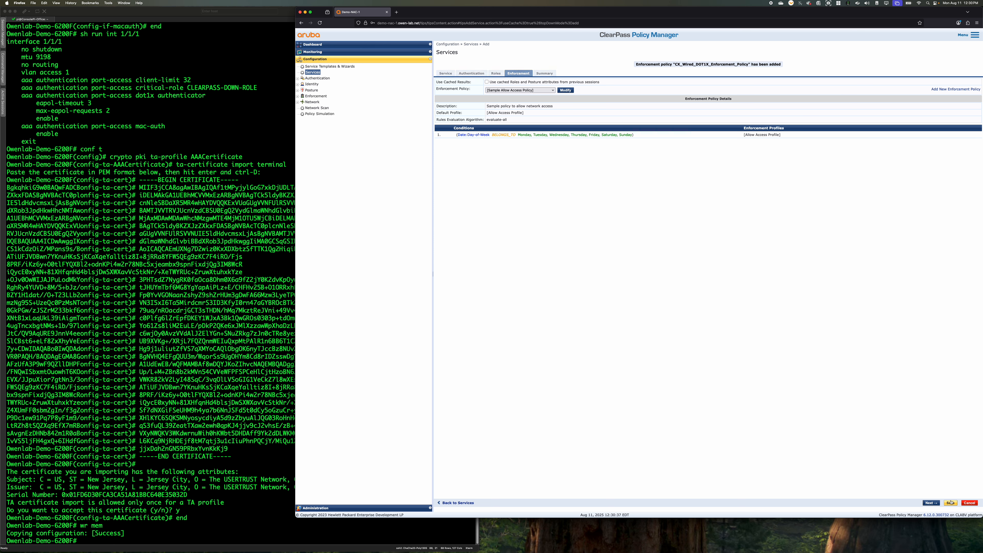
Set the service's enforcement policy to CX_Wired_DOT1X_Enforcement_Policy and save the service
left_click(531, 92)
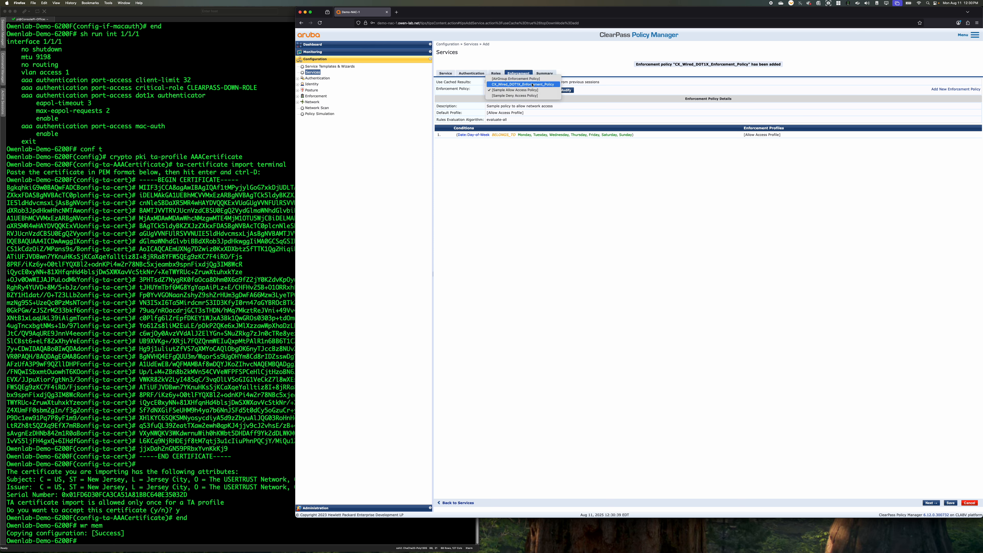
left_click(523, 84)
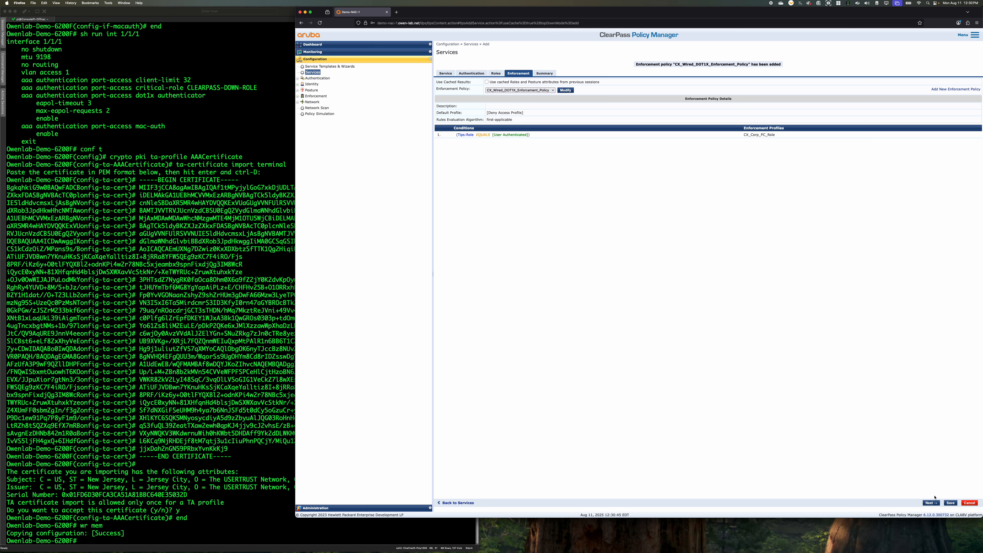
left_click(950, 502)
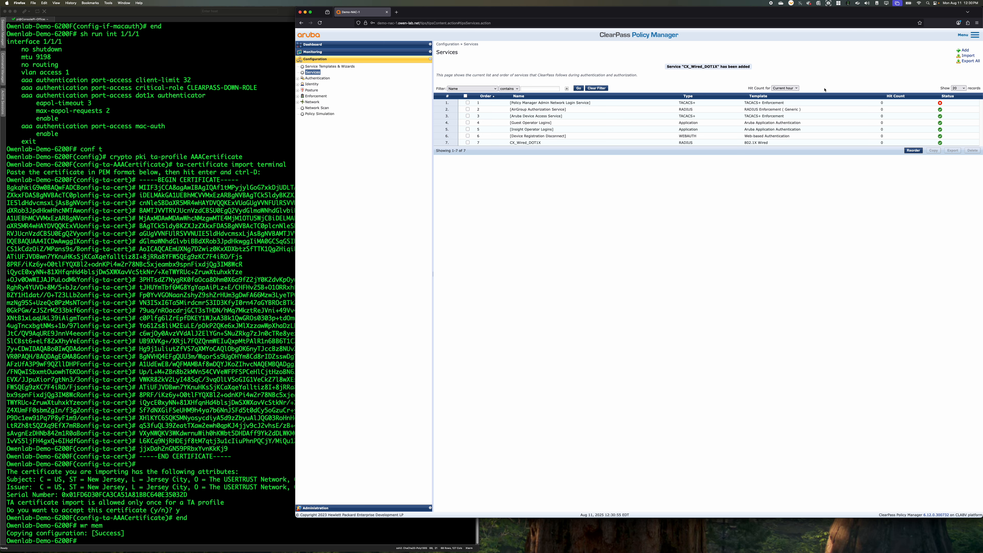
Start a new MAC Authentication service named CX_Wired_Mac_Auth with Authorization and Profile Endpoints enabled
left_click(959, 52)
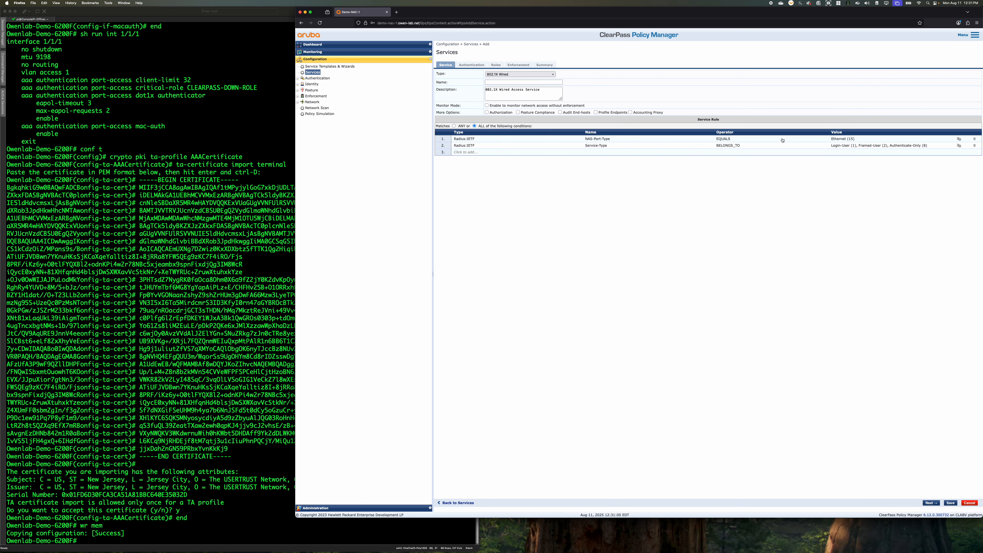
left_click(507, 74)
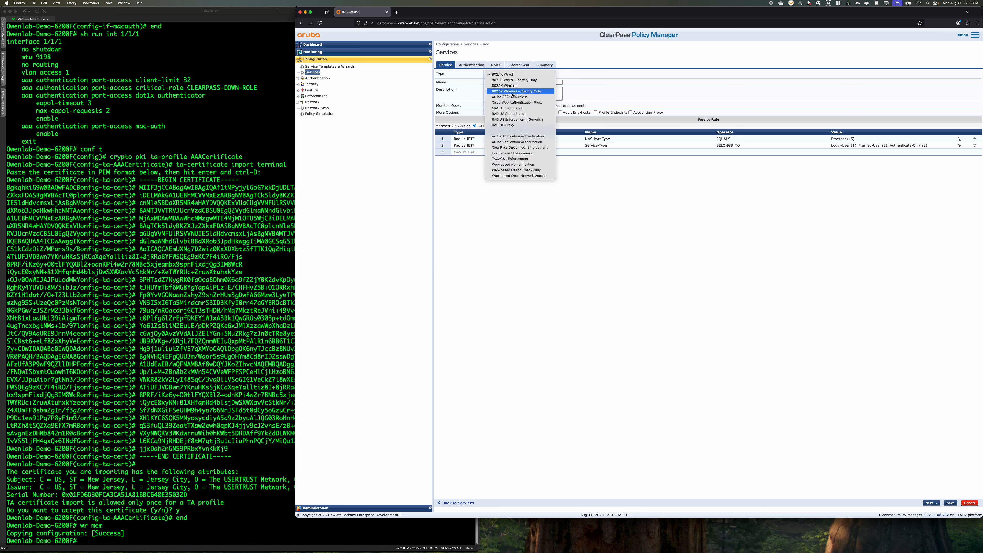
left_click(508, 108)
left_click(522, 81)
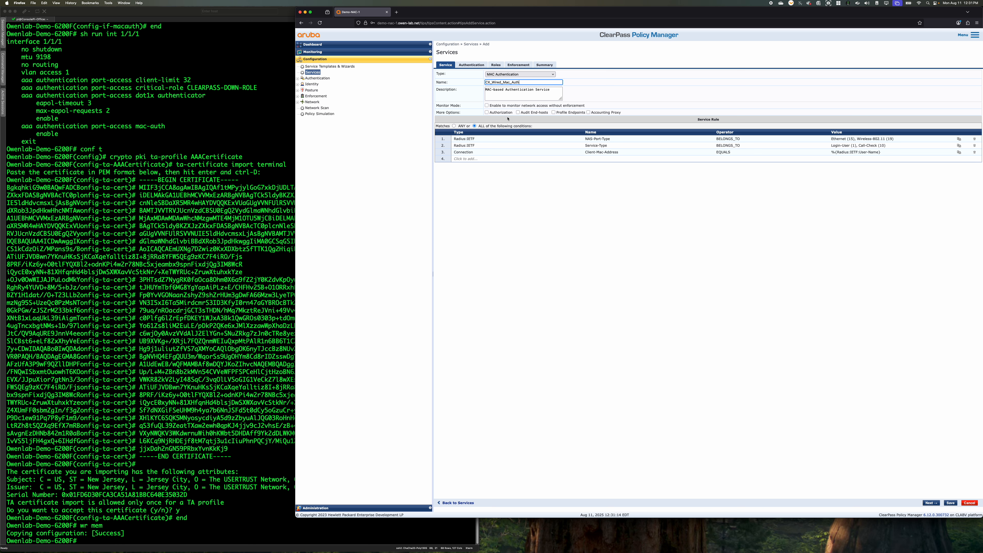
left_click(486, 113)
left_click(553, 112)
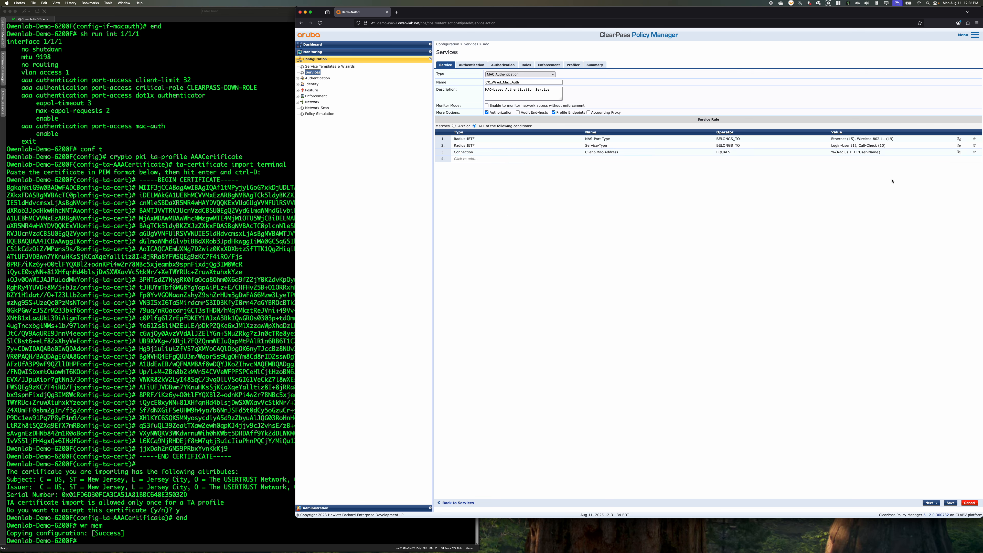
Limit the service's NAS-Port-Type condition to Ethernet (15) and open the service's authentication settings
left_click(882, 139)
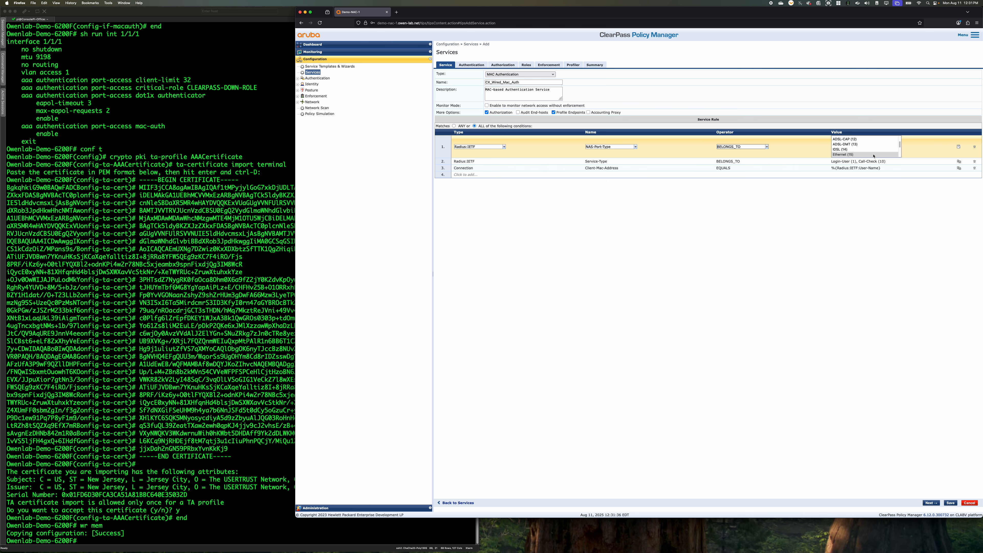
left_click(873, 154)
left_click(959, 148)
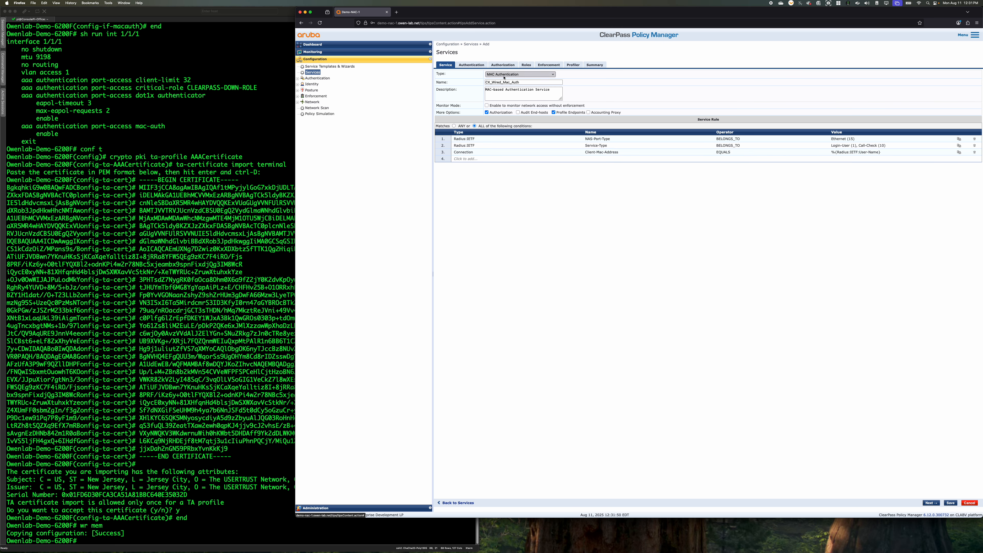
left_click(472, 65)
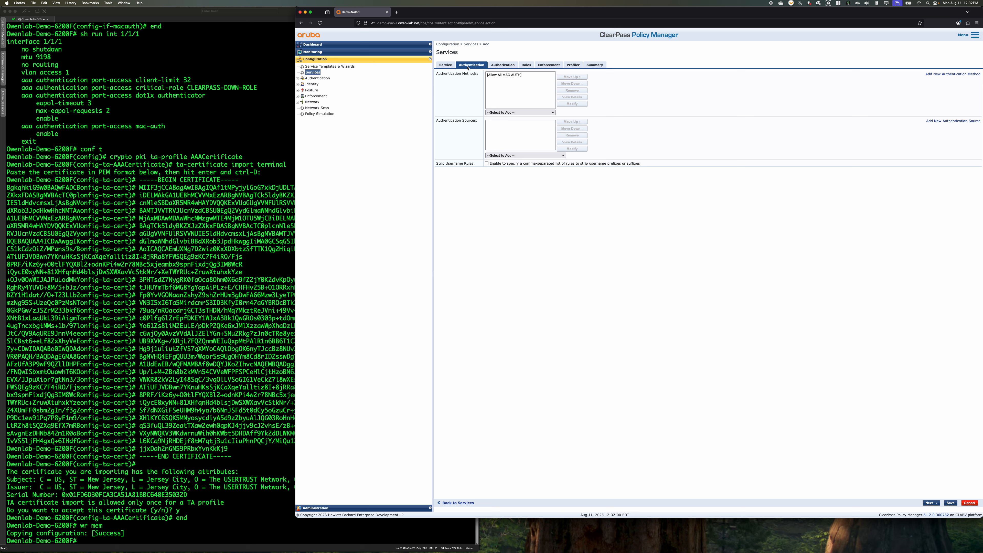
left_click(518, 112)
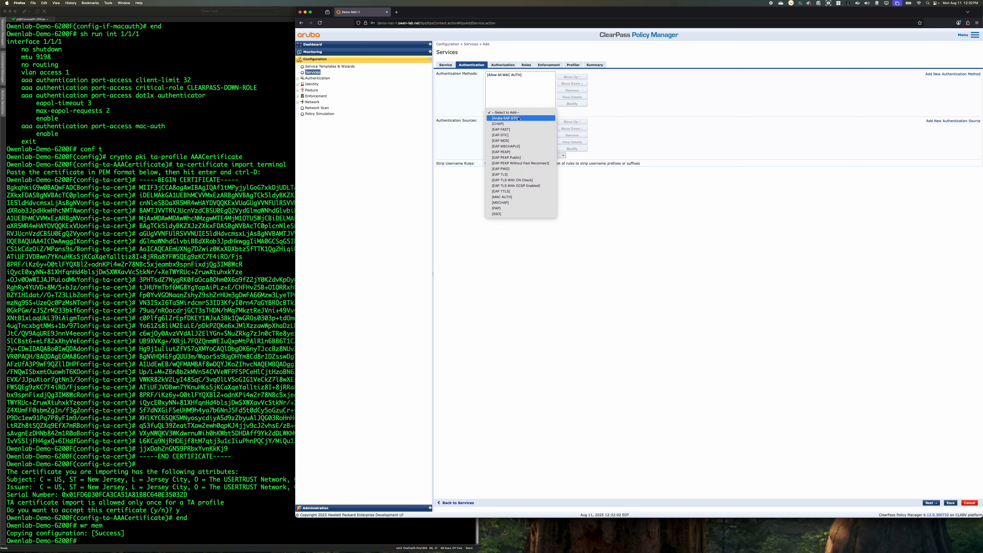
left_click(521, 198)
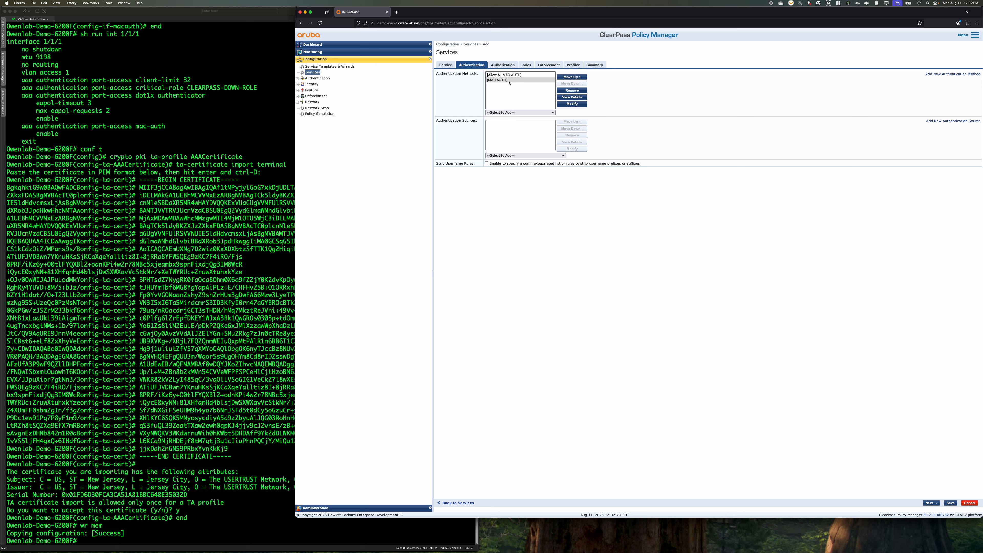
left_click(509, 81)
left_click(572, 91)
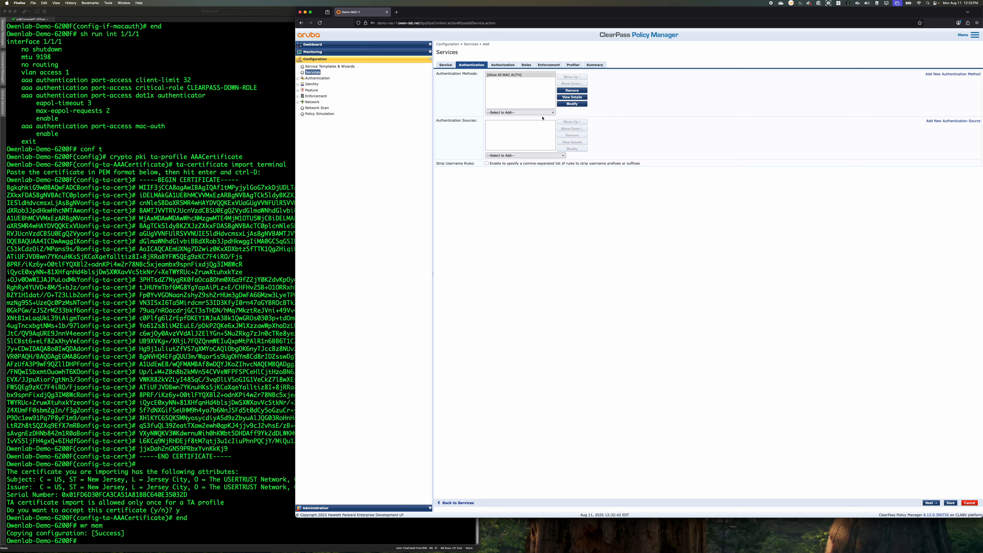
Add [Endpoints Repository] as the authentication source and [Time Source] as an additional authorization source
left_click(537, 155)
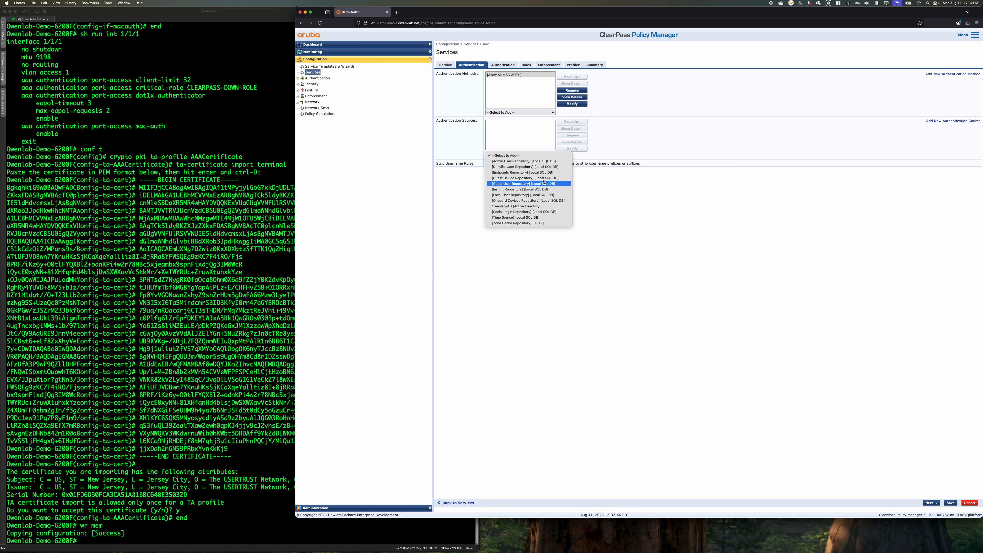
left_click(523, 172)
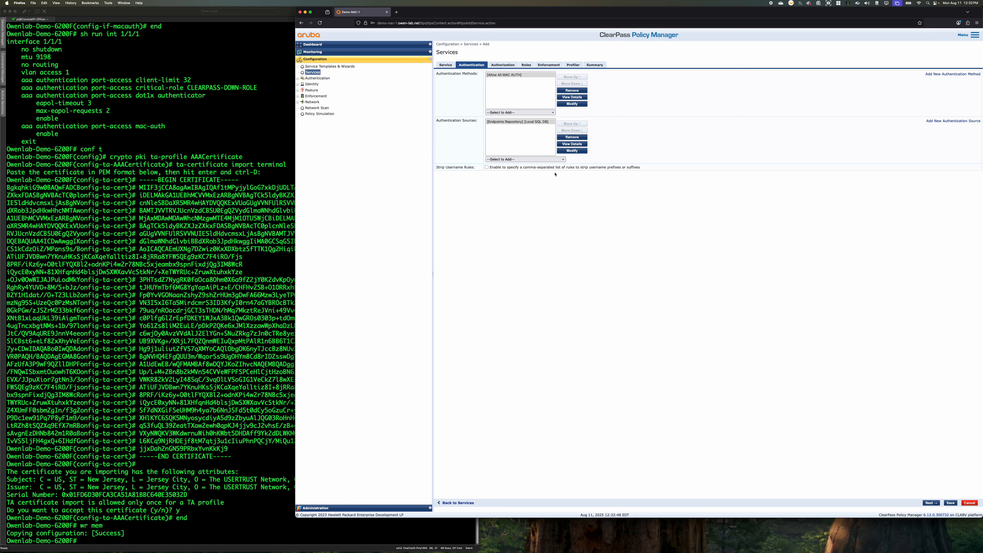
left_click(502, 66)
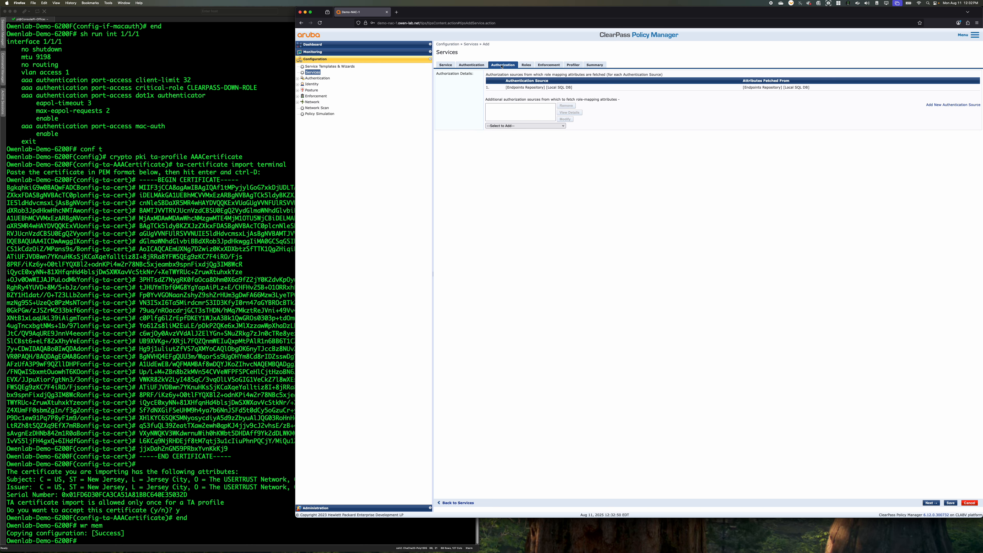
left_click(550, 126)
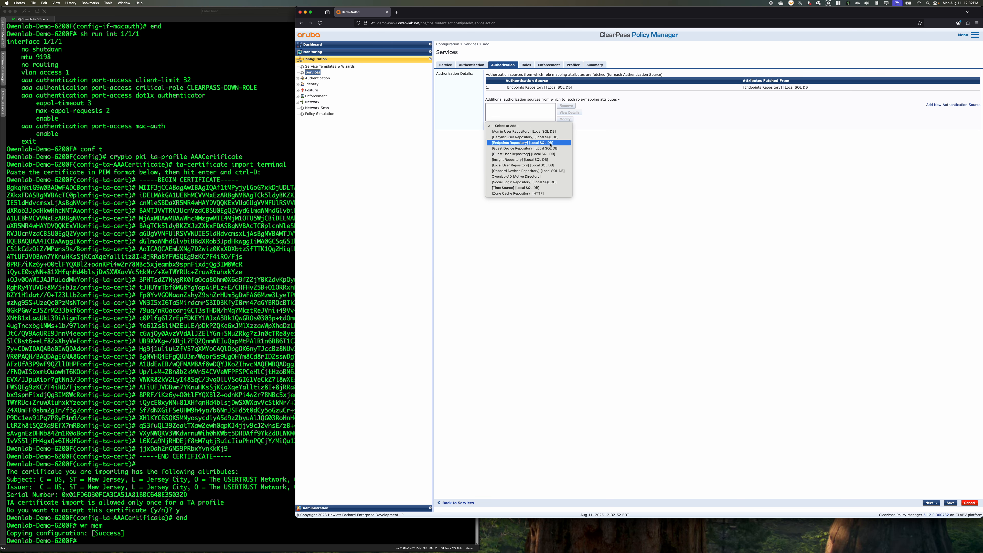
left_click(546, 188)
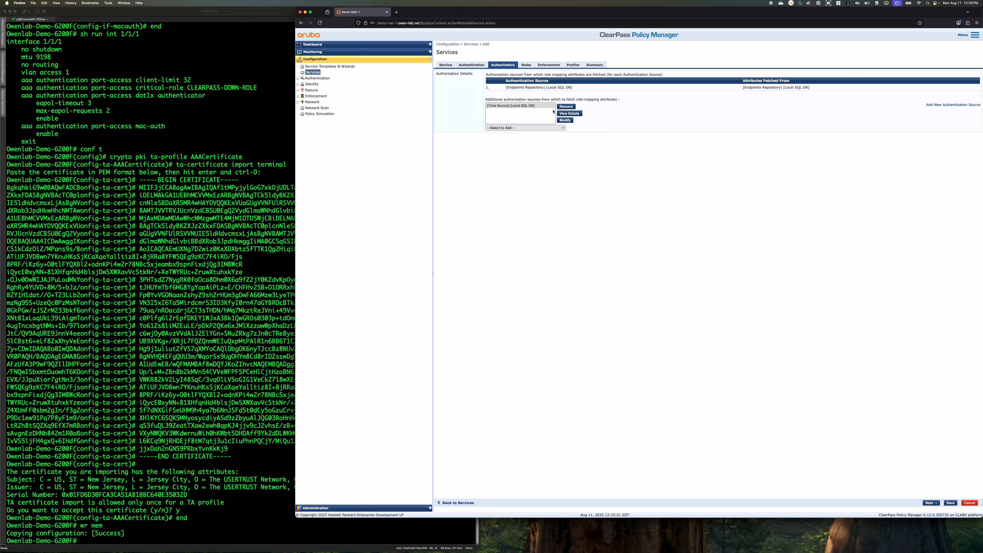
left_click_drag(572, 89, 502, 89)
left_click(502, 90)
Start a new role mapping policy for the service, named CX_Wired_Role_Mapping, with [Other] as the default role
left_click(525, 66)
left_click(545, 75)
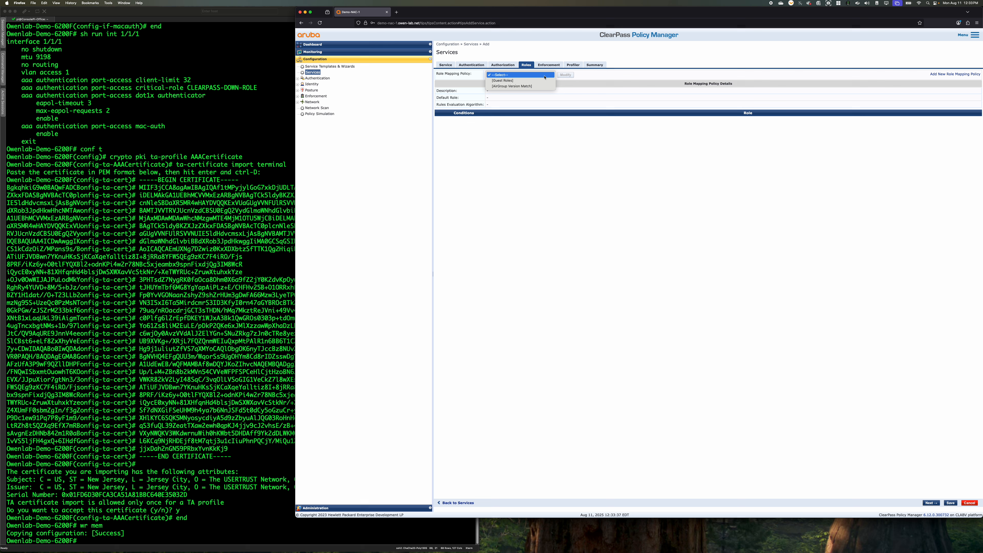
left_click(623, 88)
left_click(955, 74)
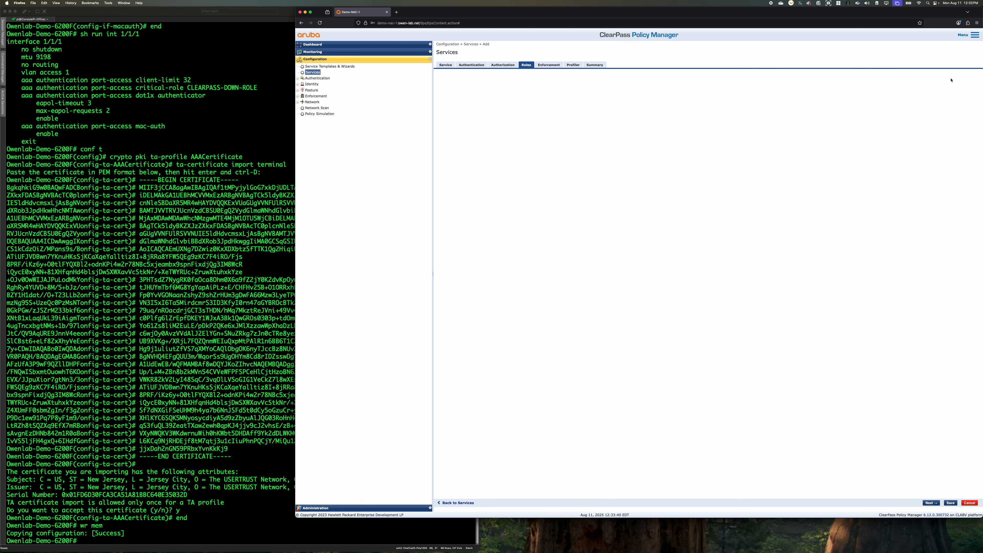
left_click(520, 73)
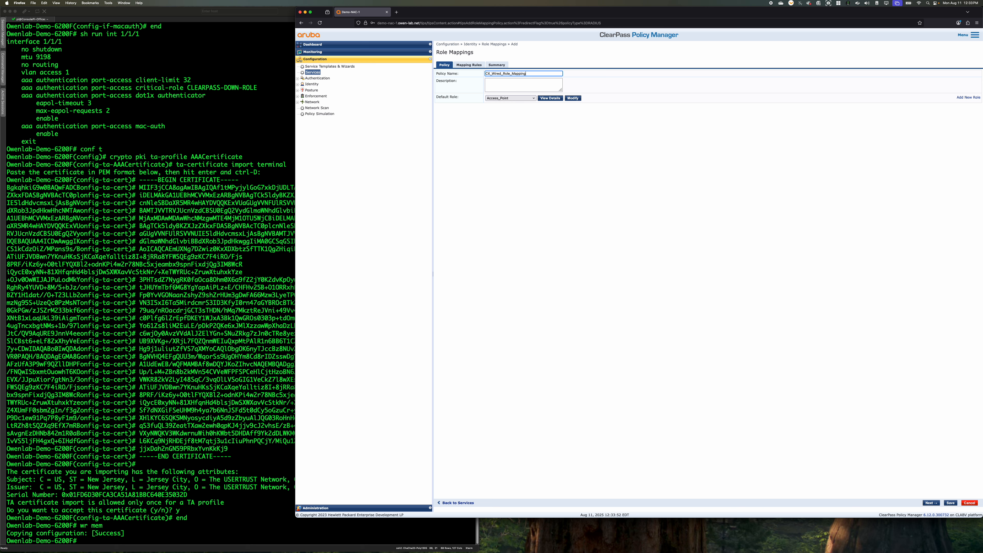
left_click(511, 100)
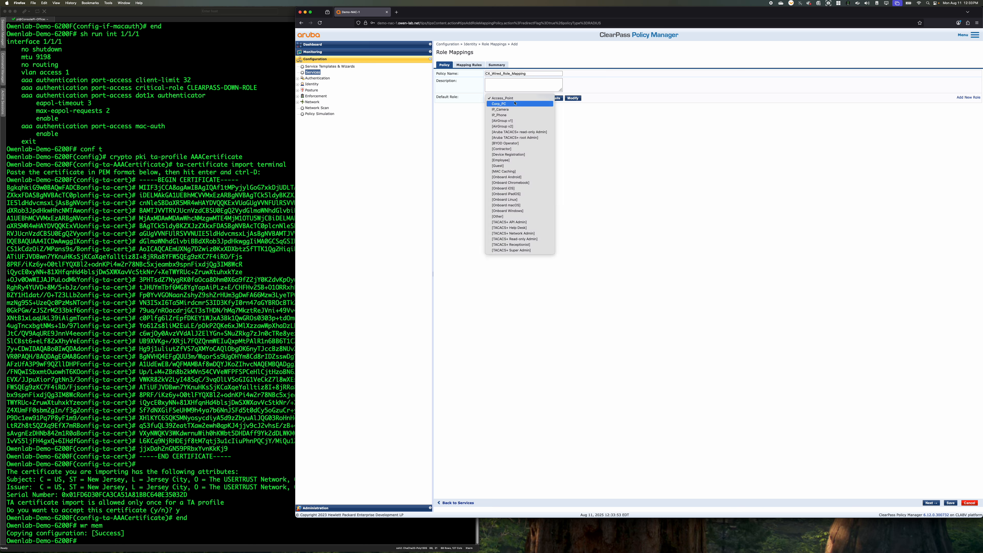
left_click(534, 217)
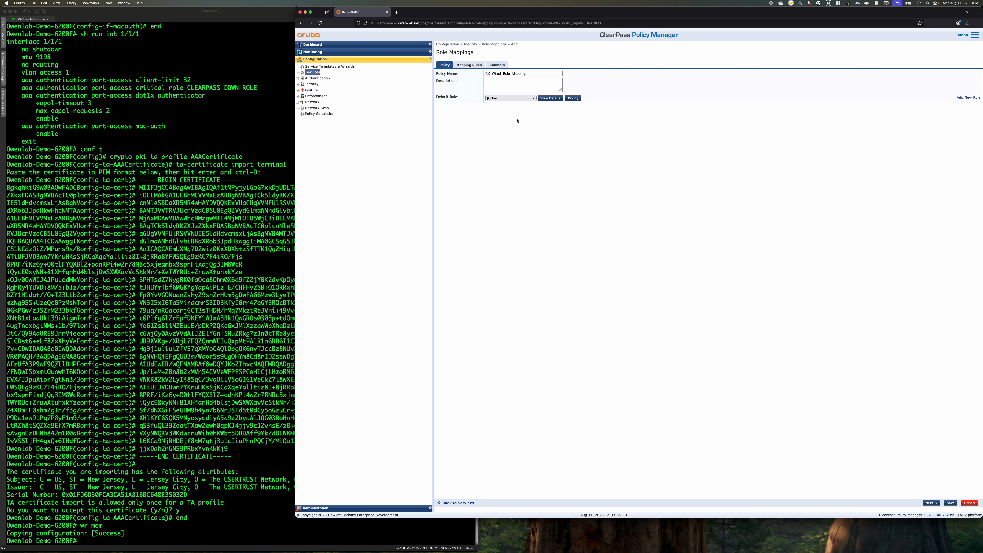
Start a role mapping rule with a condition on the Category attribute of Authorization:[Endpoints Repository]
left_click(469, 65)
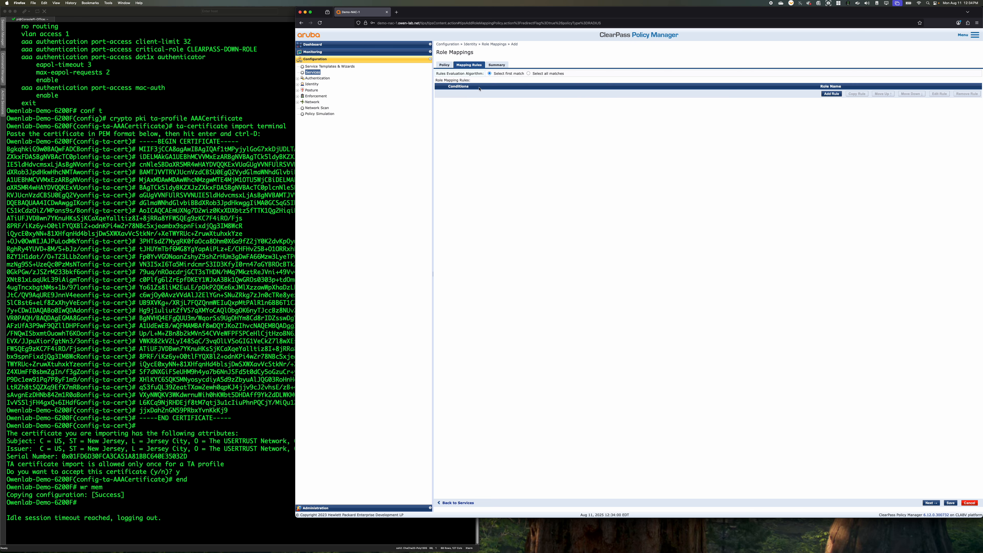
left_click(831, 93)
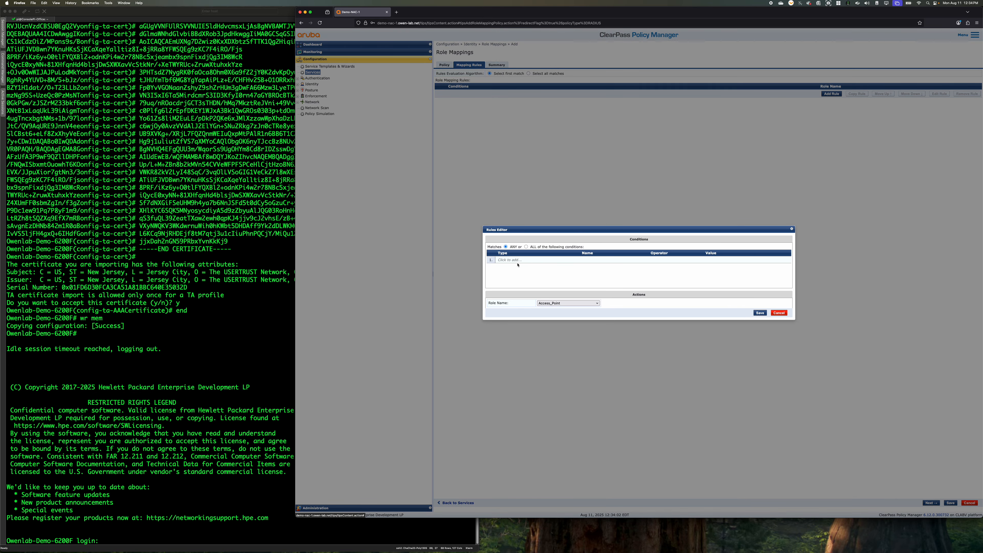
left_click(523, 259)
left_click(548, 260)
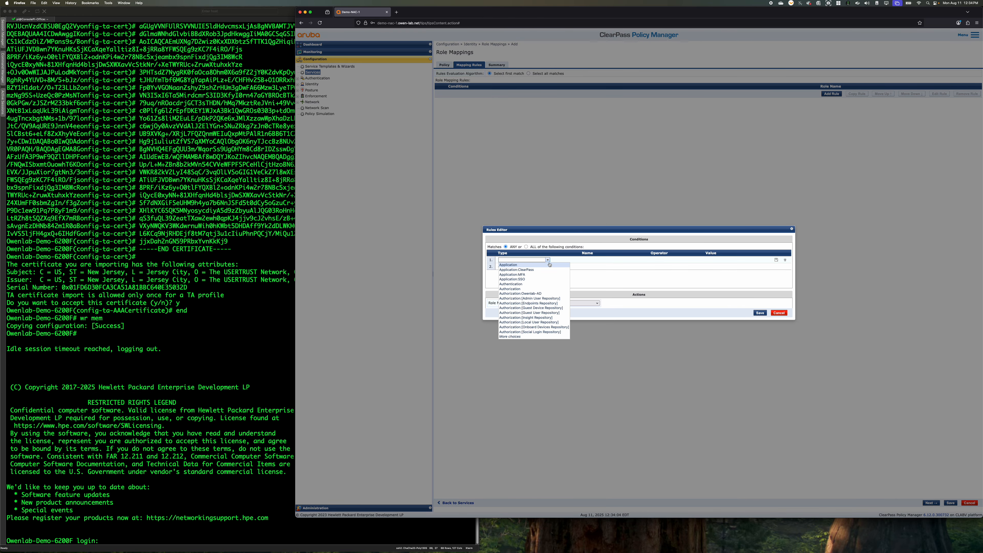
left_click(553, 303)
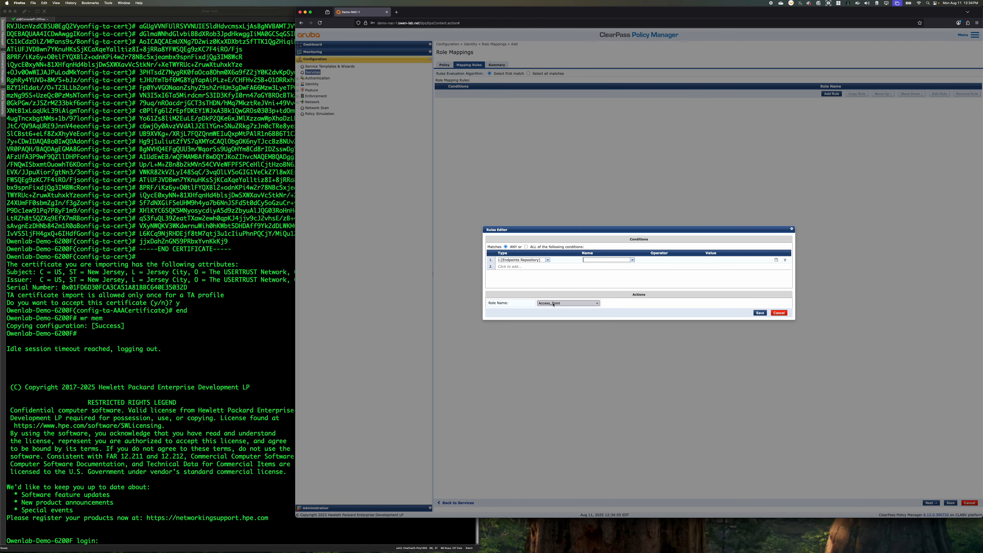
left_click(632, 261)
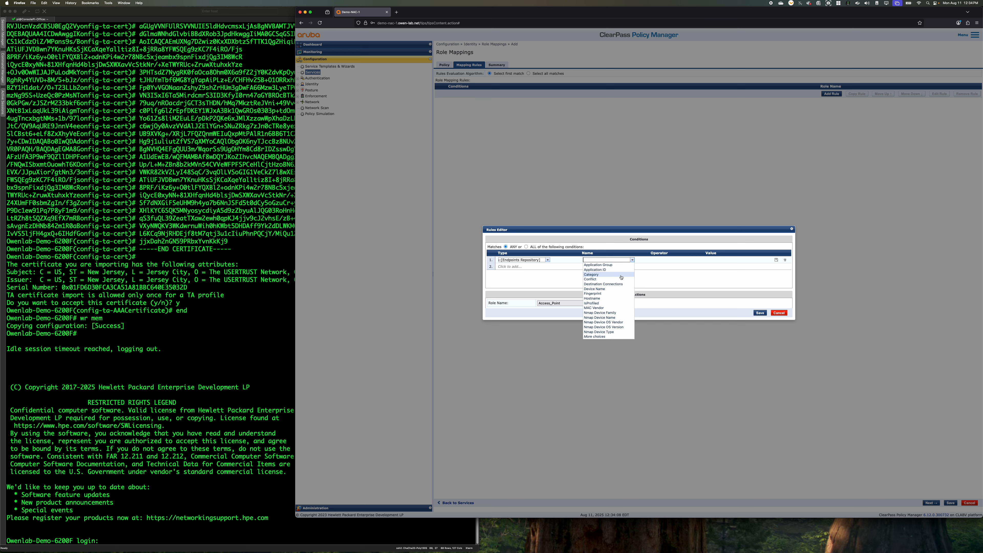
left_click(598, 274)
Complete the Category condition with the operator EQUALS and the value Network Camera
left_click(701, 260)
left_click(659, 264)
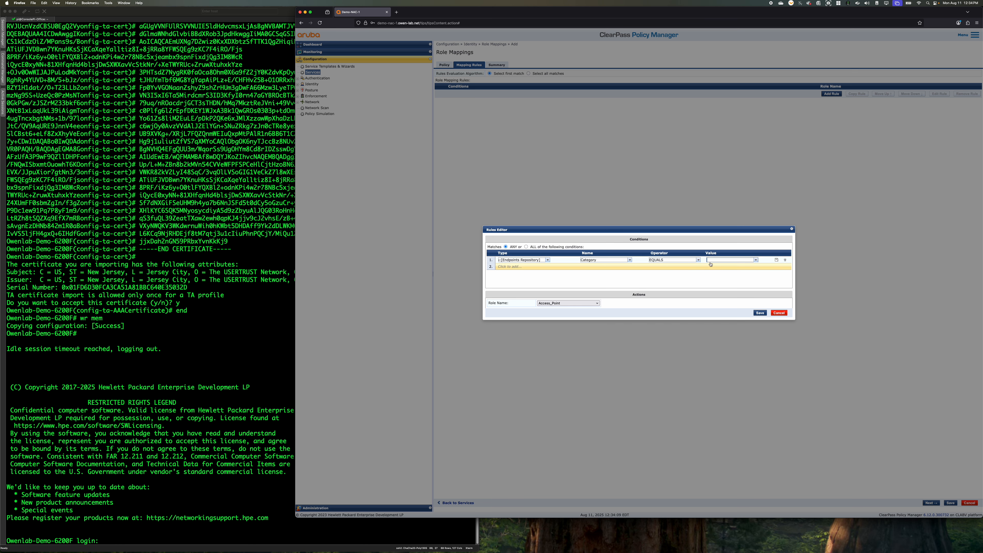
left_click(756, 260)
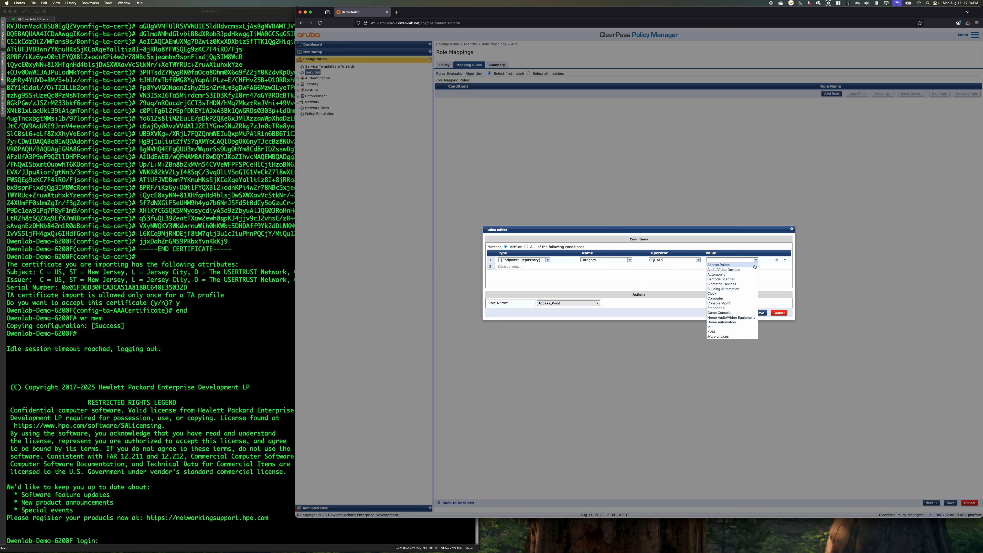
left_click(737, 339)
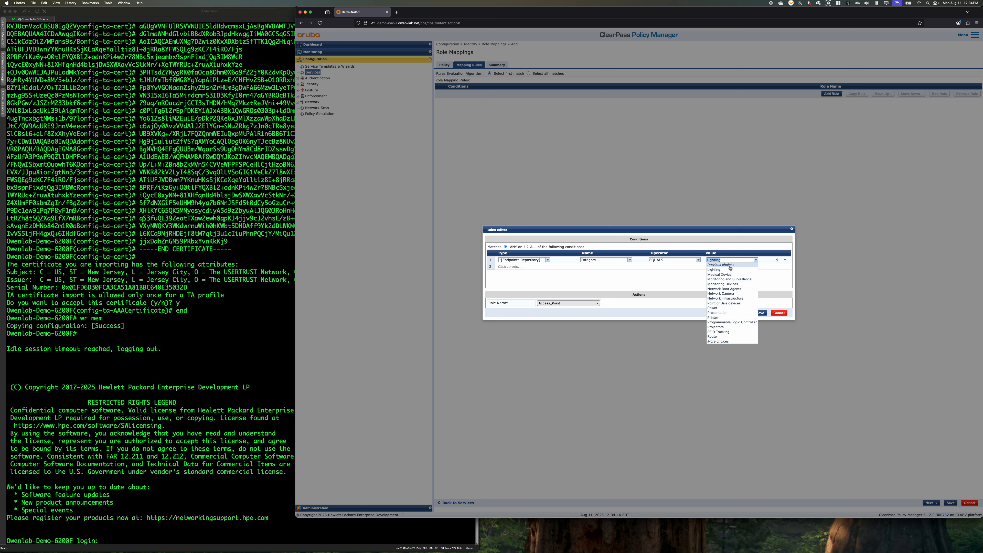
left_click(732, 342)
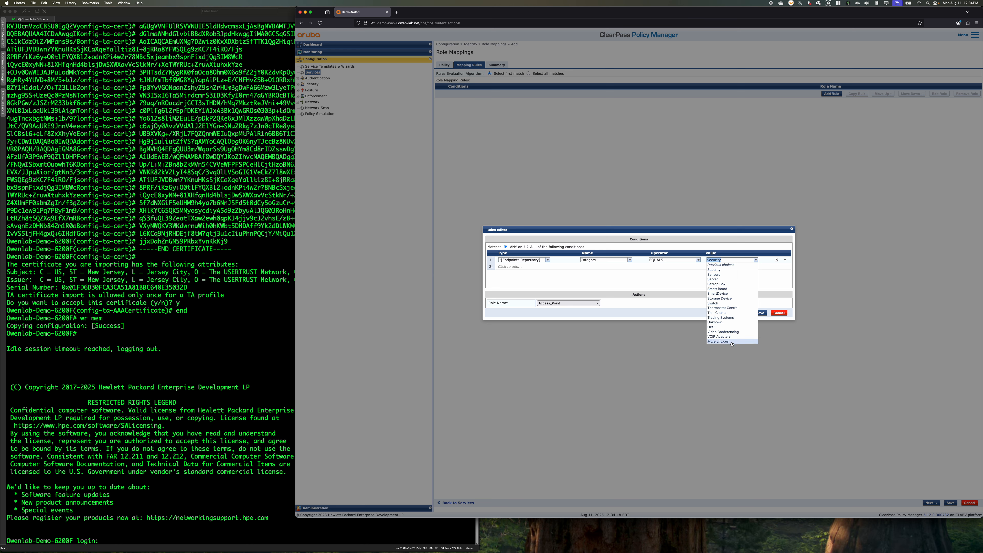
left_click(724, 265)
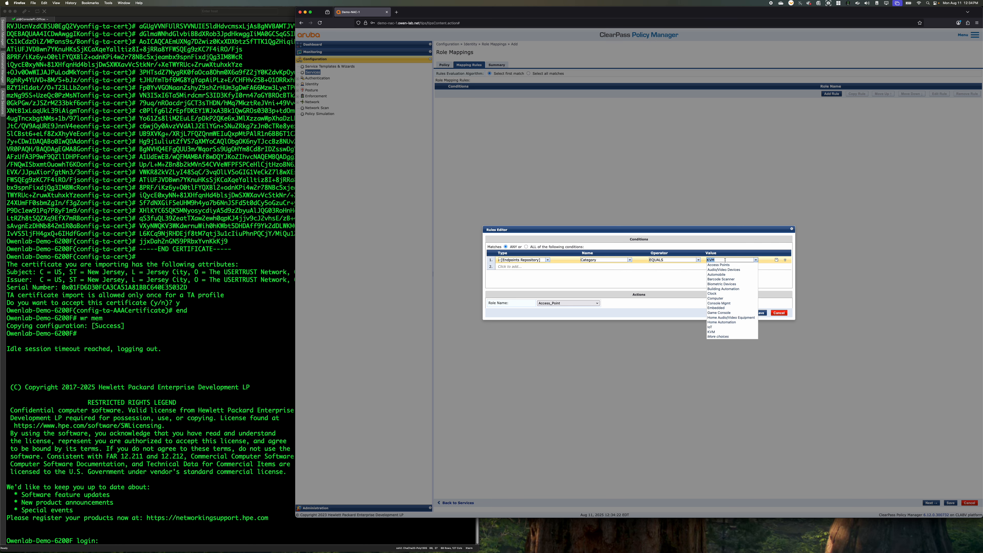
type("camera")
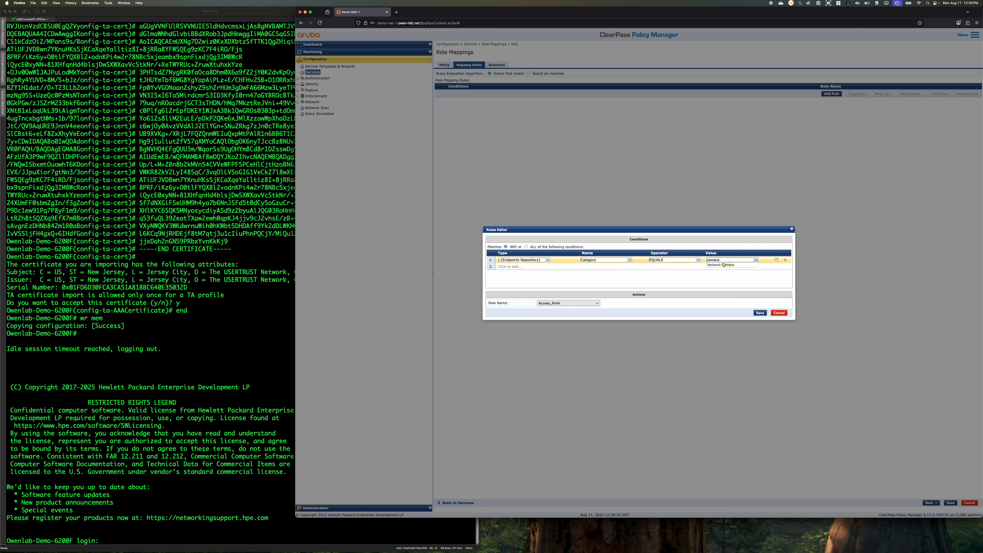
left_click(724, 265)
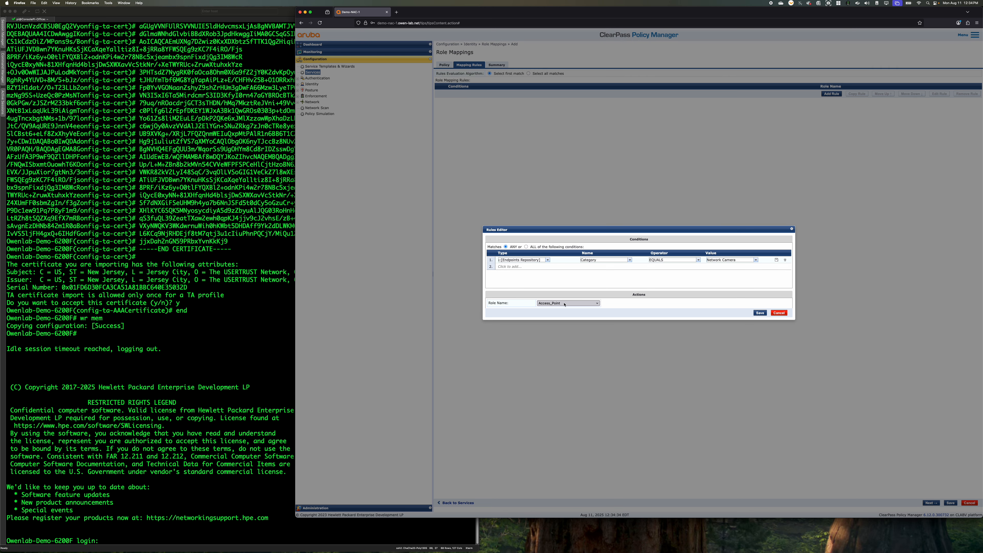
Assign the IP_Camera role to the mapping rule and save the rule
left_click(564, 305)
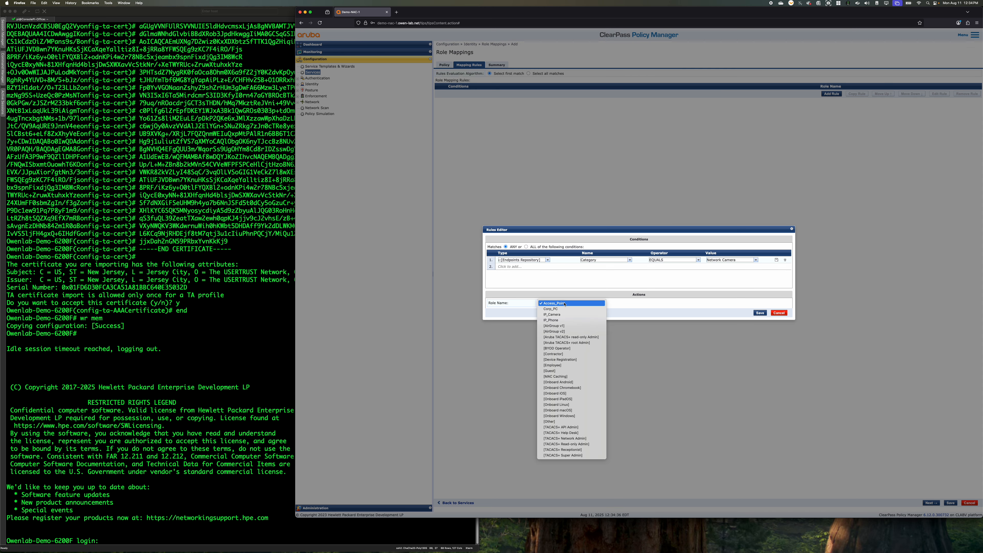
left_click(564, 328)
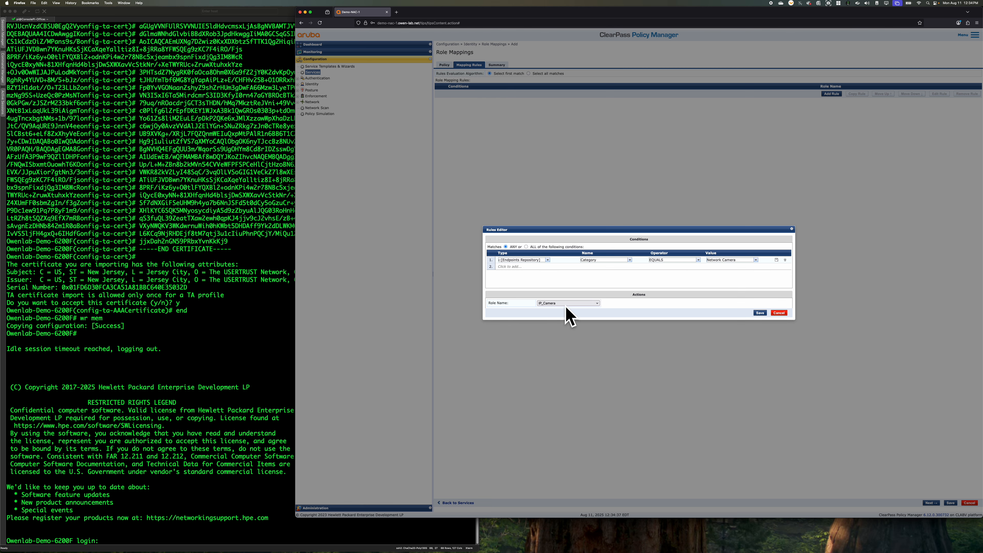
left_click(760, 312)
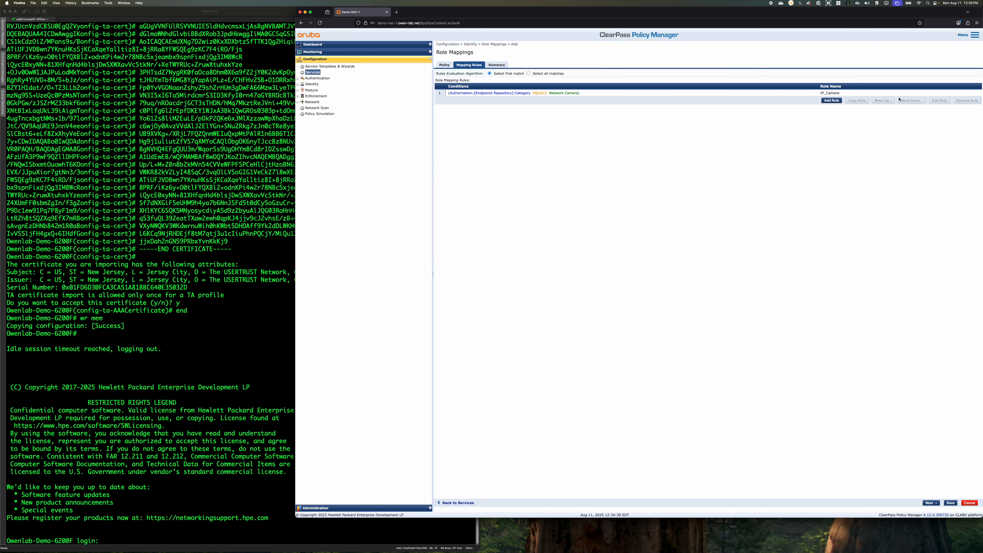
Start a second role mapping rule with a condition on the Category attribute of Authorization:[Endpoints Repository]
left_click(831, 100)
left_click(542, 259)
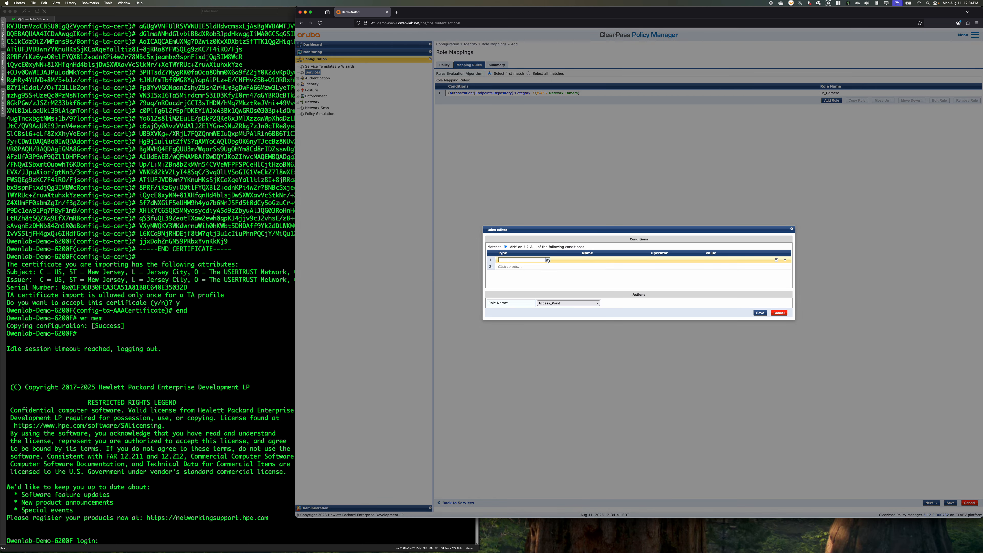
left_click(548, 259)
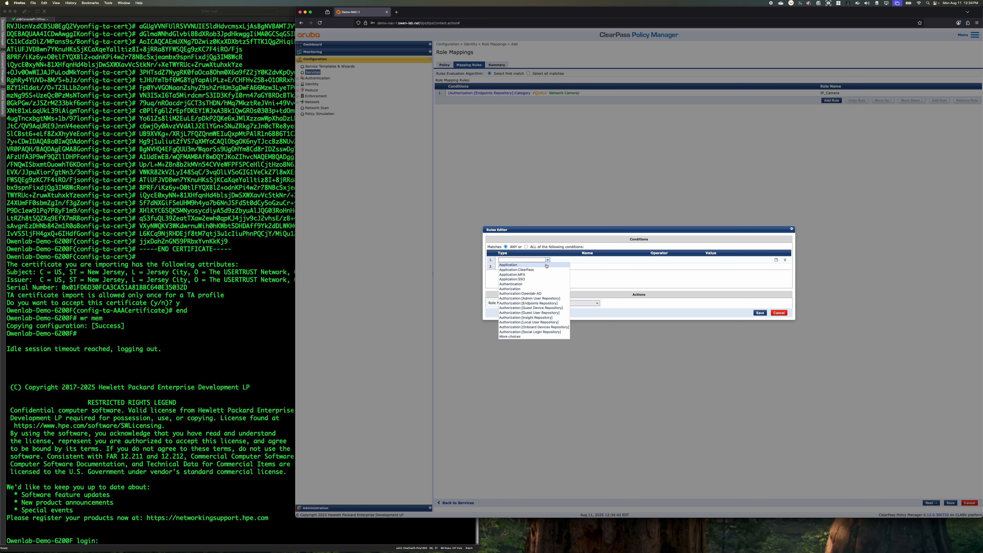
left_click(547, 303)
left_click(632, 260)
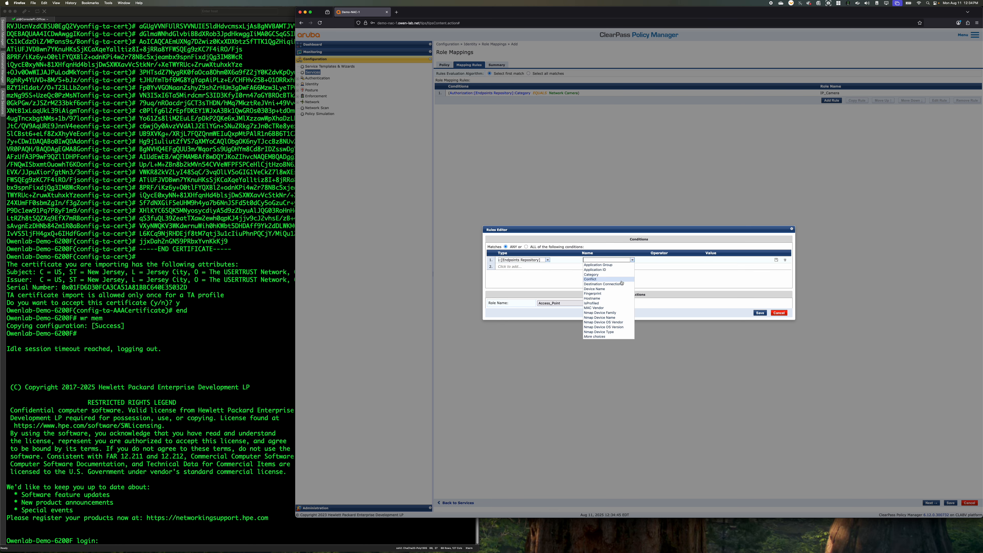
left_click(536, 261)
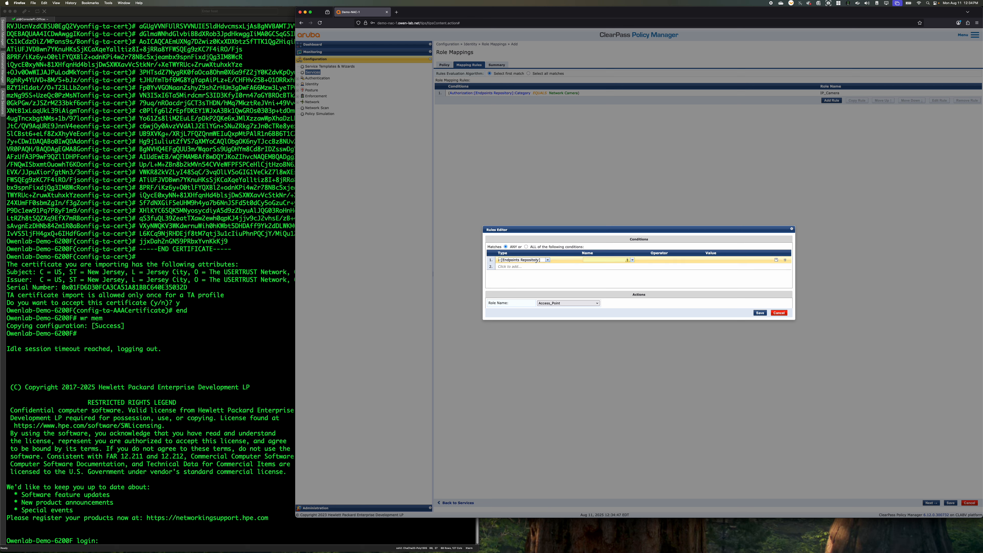
left_click(632, 260)
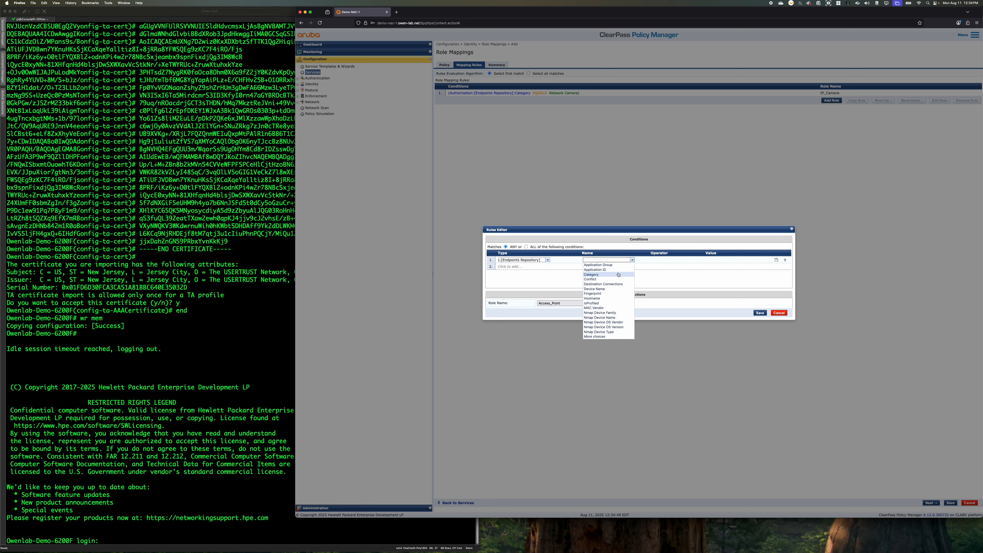
left_click(610, 274)
Complete the second rule's Category condition with the operator EQUALS and the value VoIP Phone
left_click(701, 260)
left_click(674, 265)
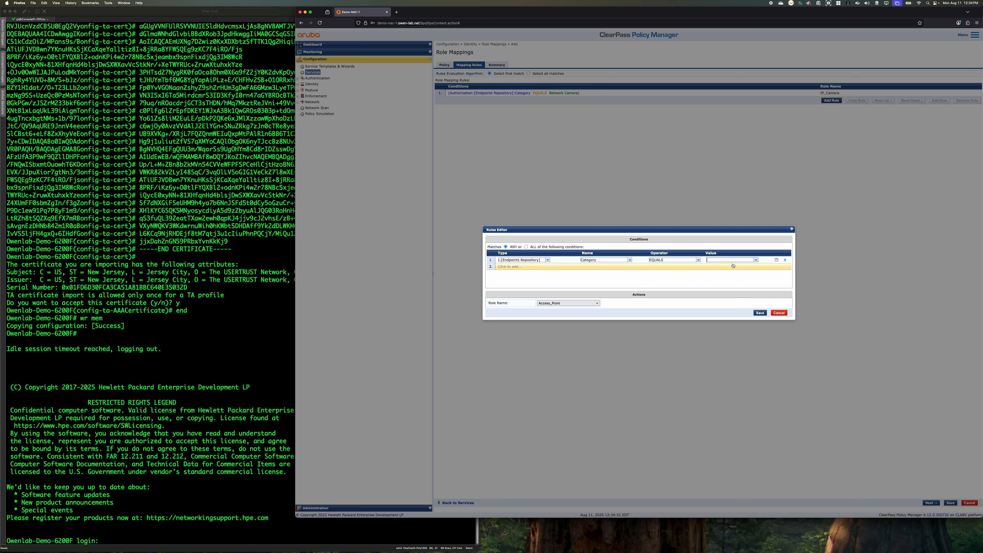
type("Vo")
left_click(716, 270)
left_click(769, 282)
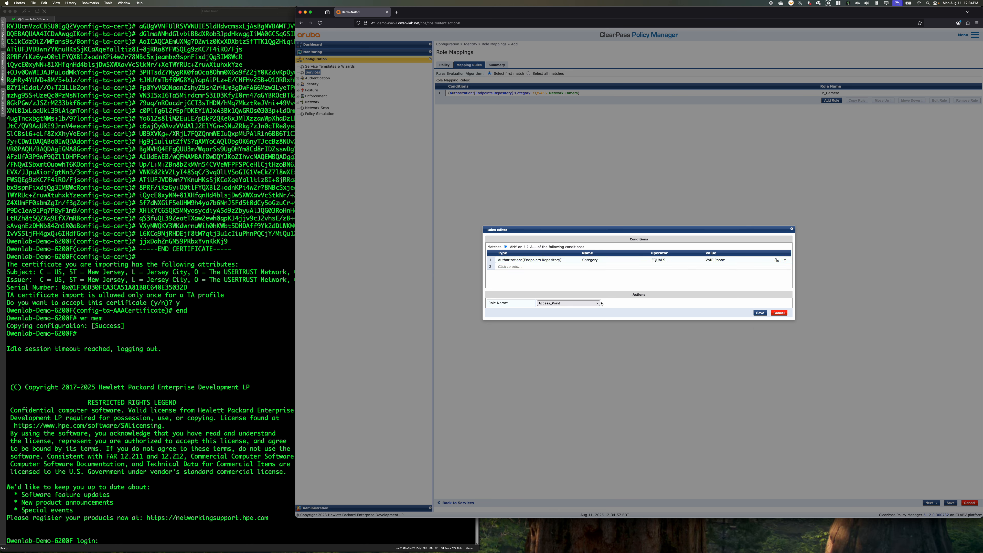
Assign the IP_Phone role to the VoIP Phone rule and save the rule
left_click(568, 303)
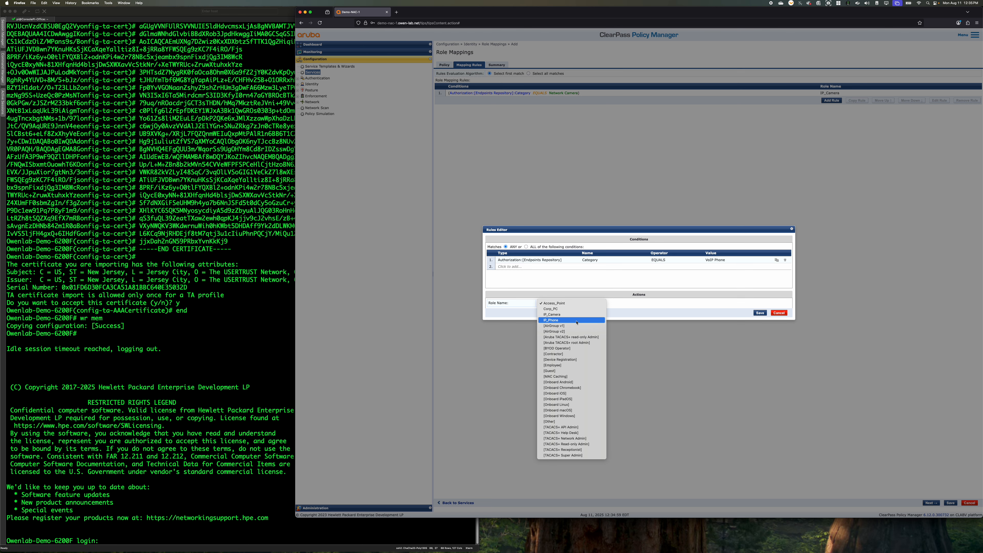
left_click(556, 320)
left_click(760, 314)
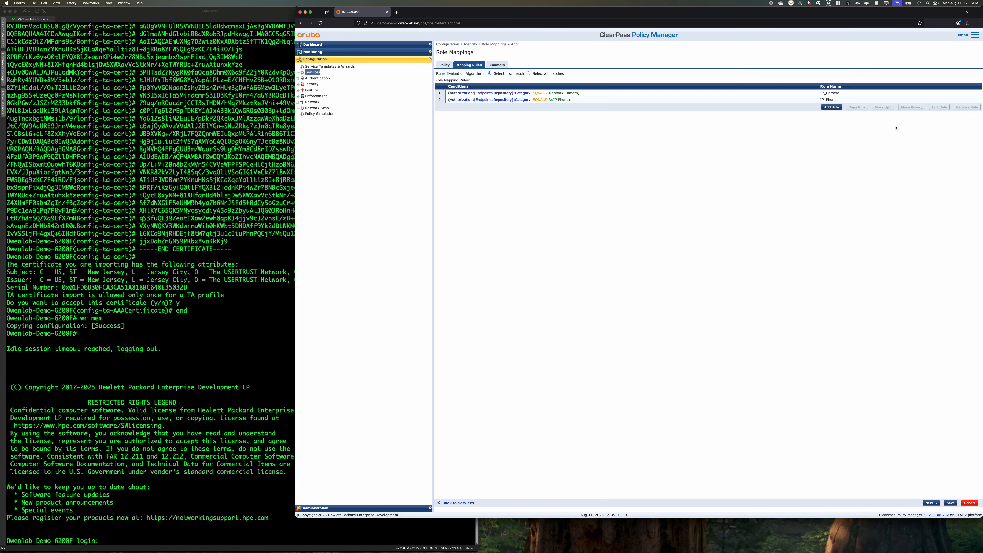
Start a third role mapping rule with a condition on the Category attribute of Authorization:[Endpoints Repository]
left_click(833, 107)
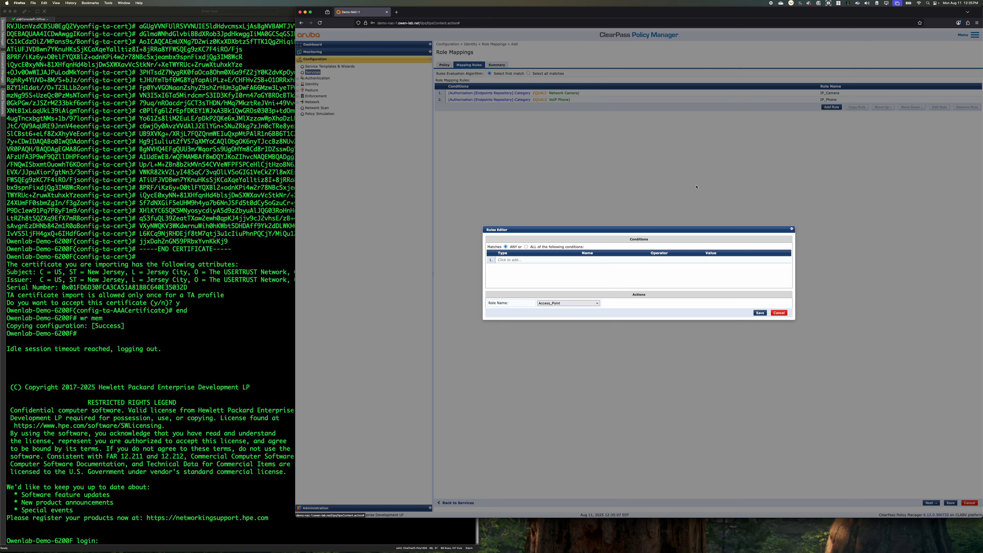
left_click(511, 259)
left_click(547, 260)
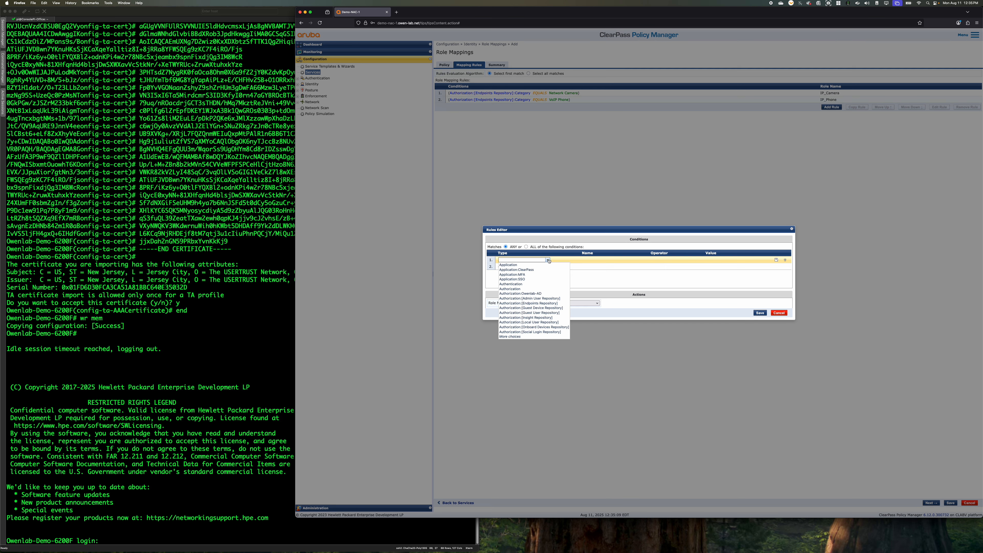
left_click(539, 303)
left_click(632, 260)
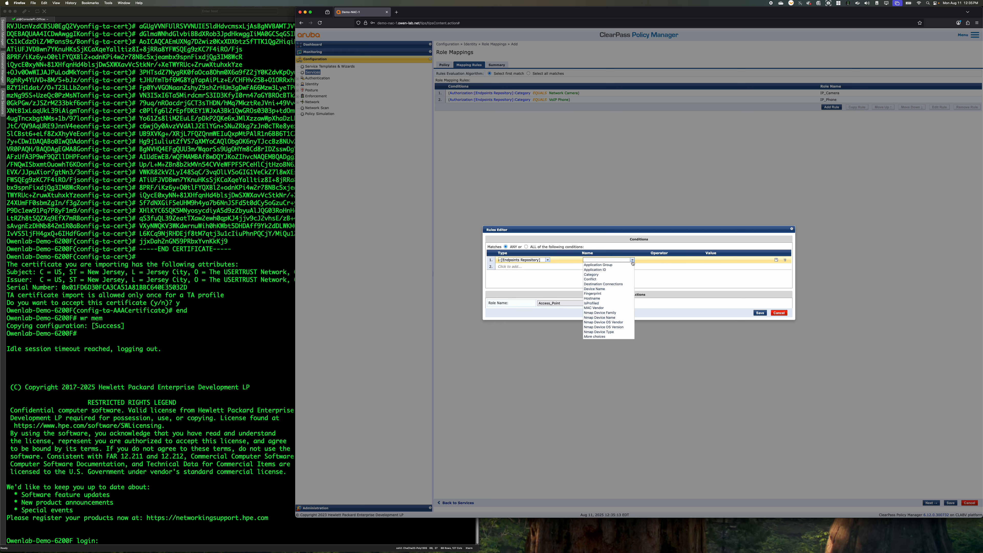
left_click(620, 275)
Complete the third rule's Category condition with the operator EQUALS and the value Access Points
left_click(698, 260)
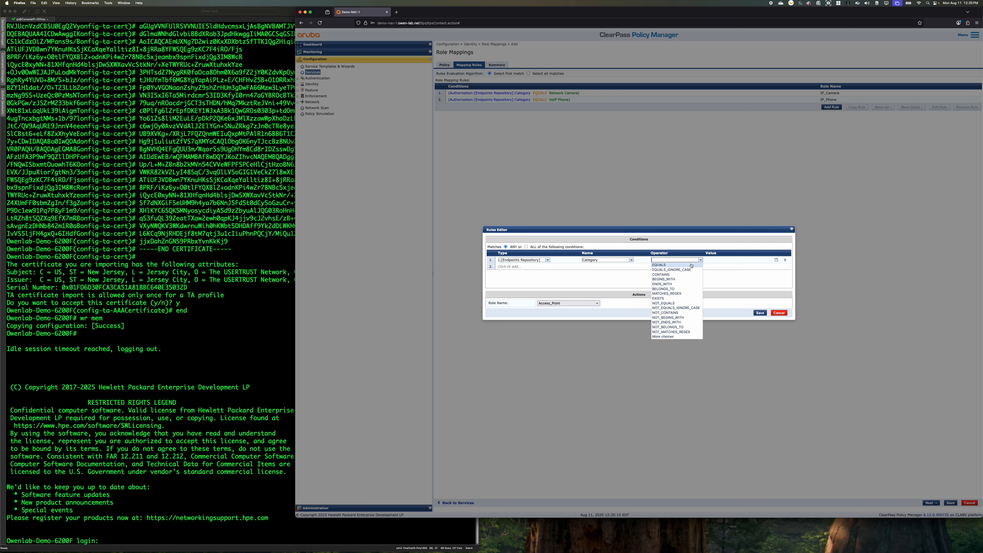
left_click(674, 266)
left_click(730, 260)
type("Acces")
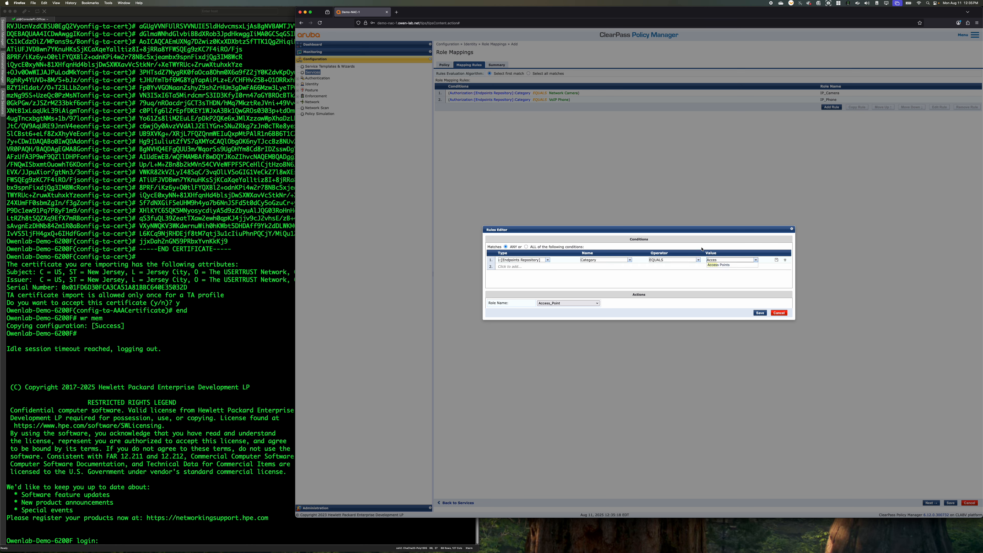
left_click(724, 268)
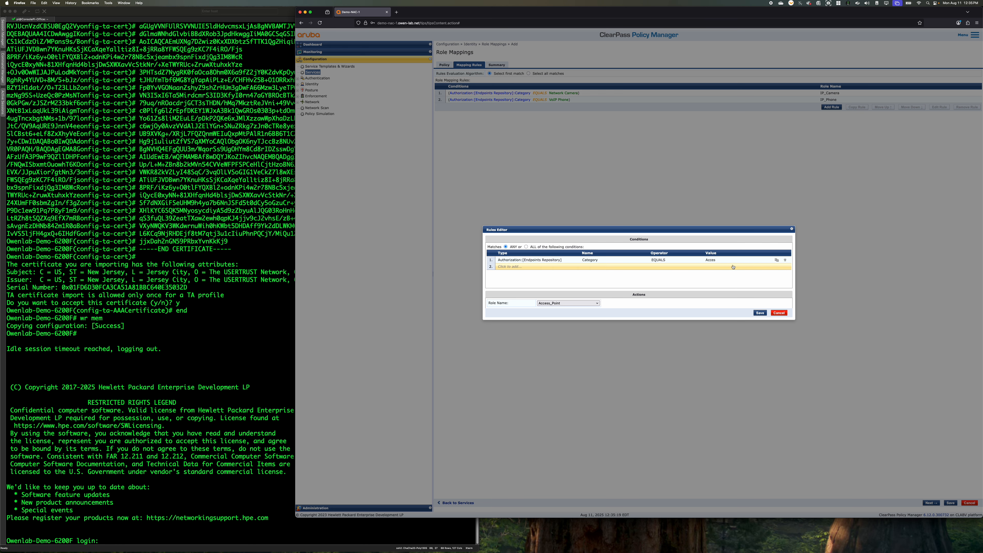
left_click(733, 261)
type("s")
left_click(722, 267)
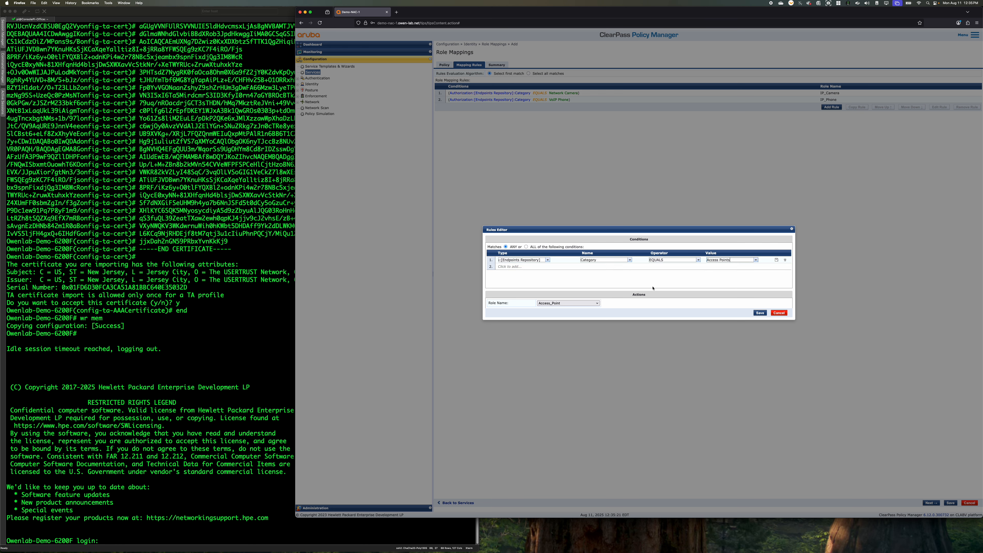
Keep Access_Point as the role for the Access Points rule and save the rule
left_click(570, 304)
left_click(571, 304)
left_click(763, 314)
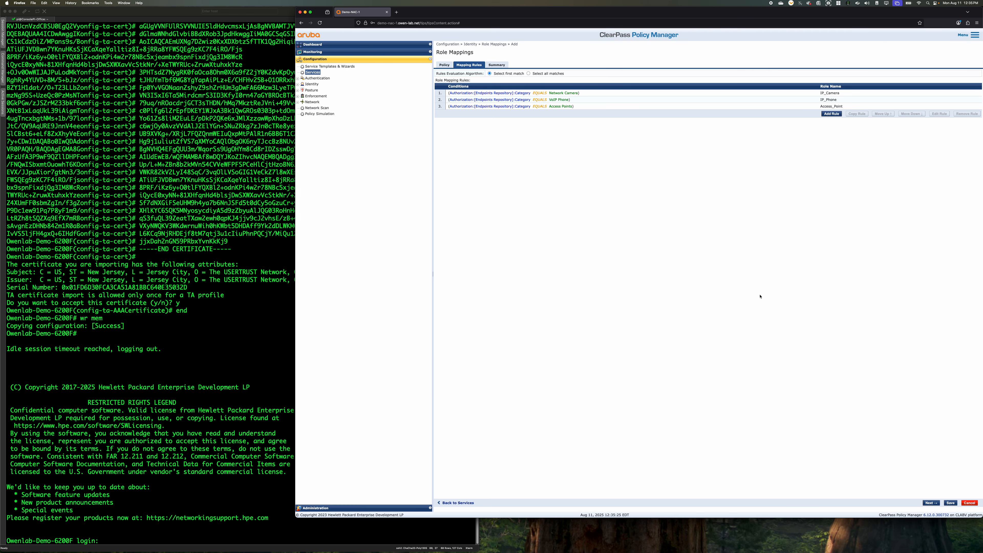
Save the role mapping policy and select CX_Wired_Role_Mapping as the service's role mapping policy
left_click(831, 113)
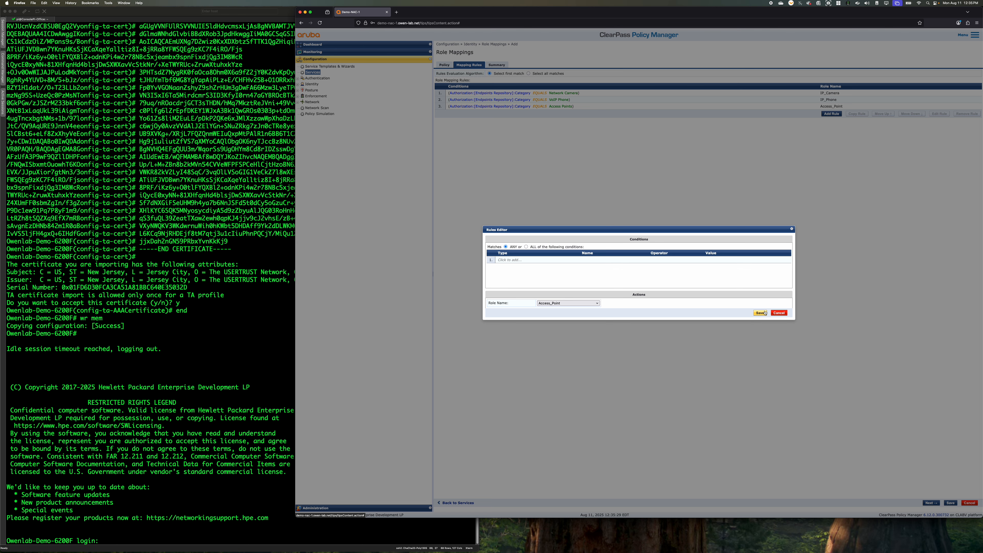
left_click(778, 313)
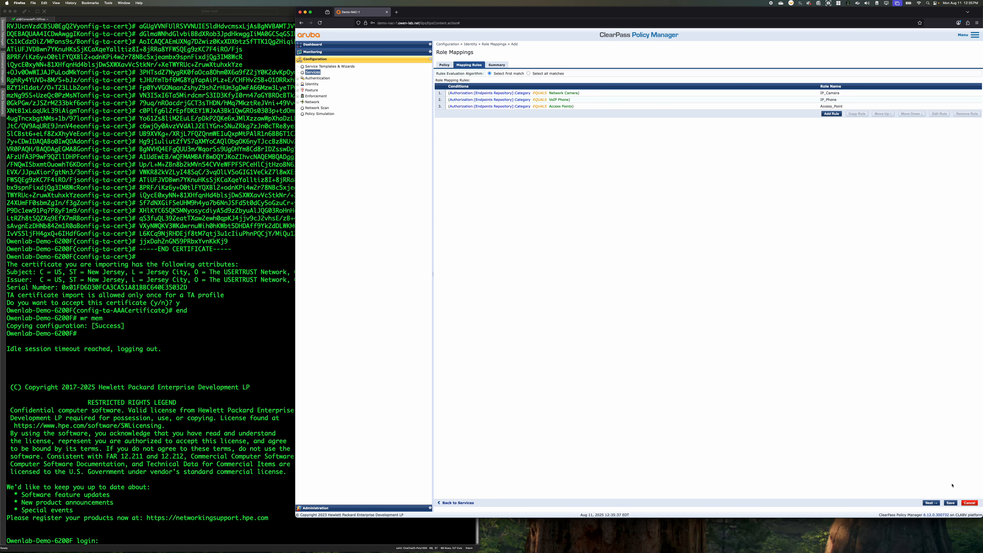
left_click(951, 503)
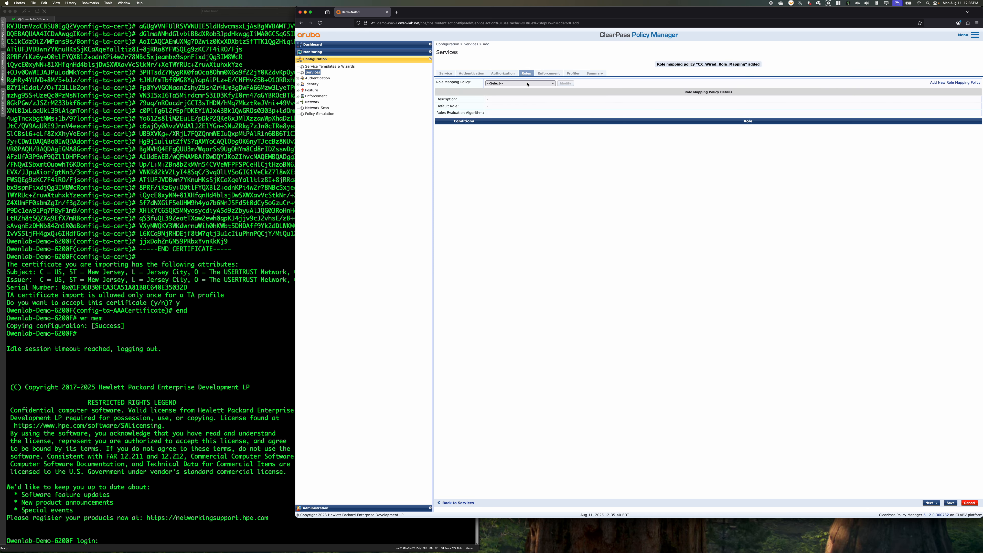
left_click(527, 84)
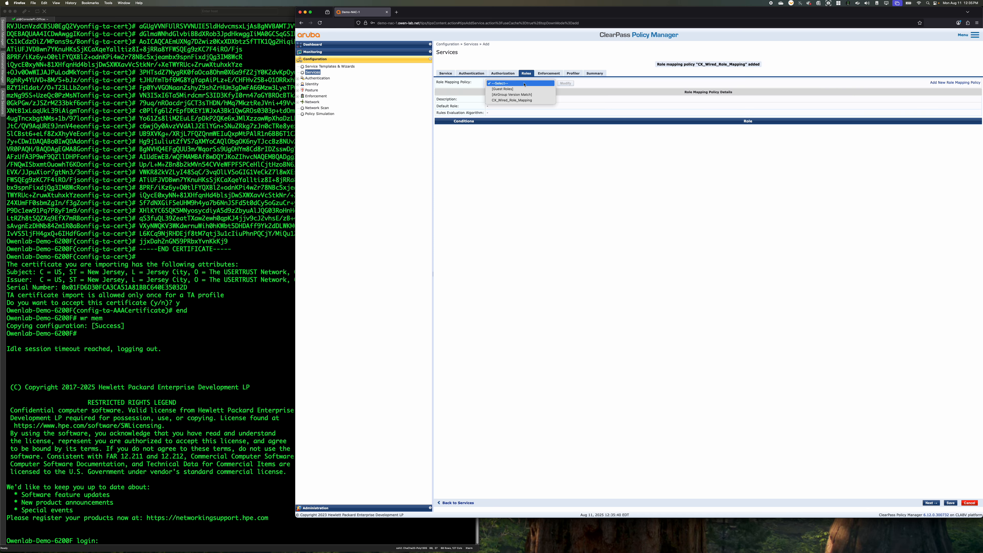
left_click(525, 100)
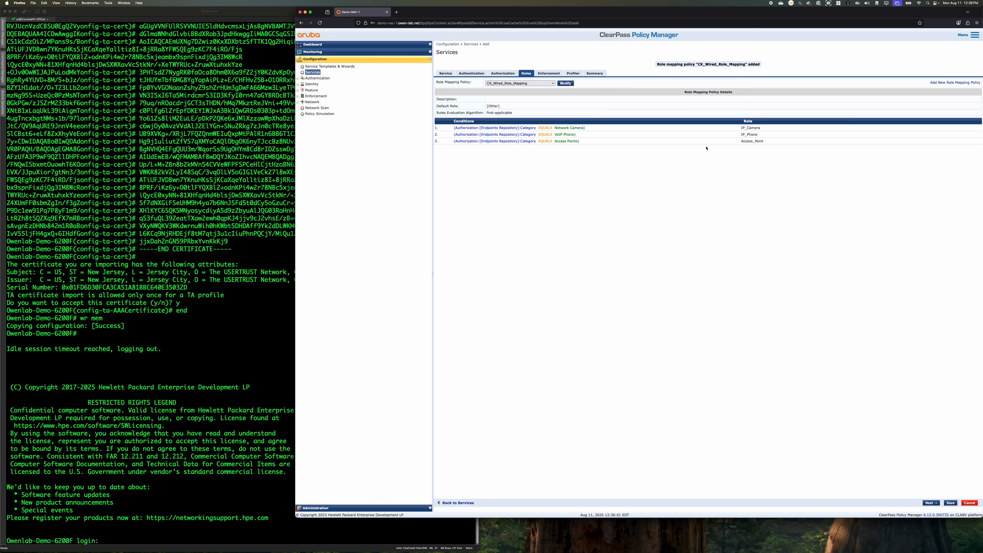
Start a new RADIUS enforcement policy for the service, named CX_Wired_Mac_Auth_Enforcement_Policy, with [Deny Access Profile] as the default profile
left_click(549, 73)
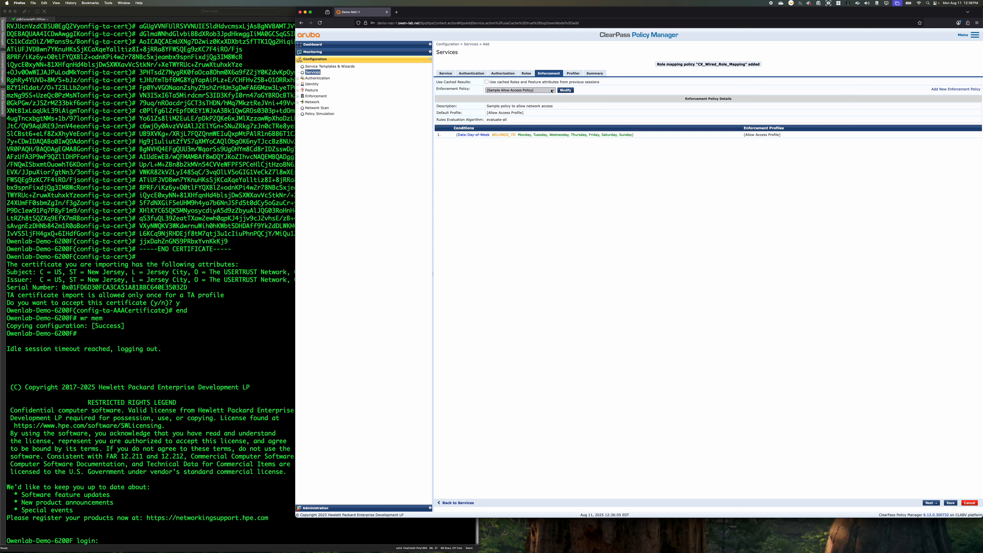
left_click(955, 89)
left_click(531, 74)
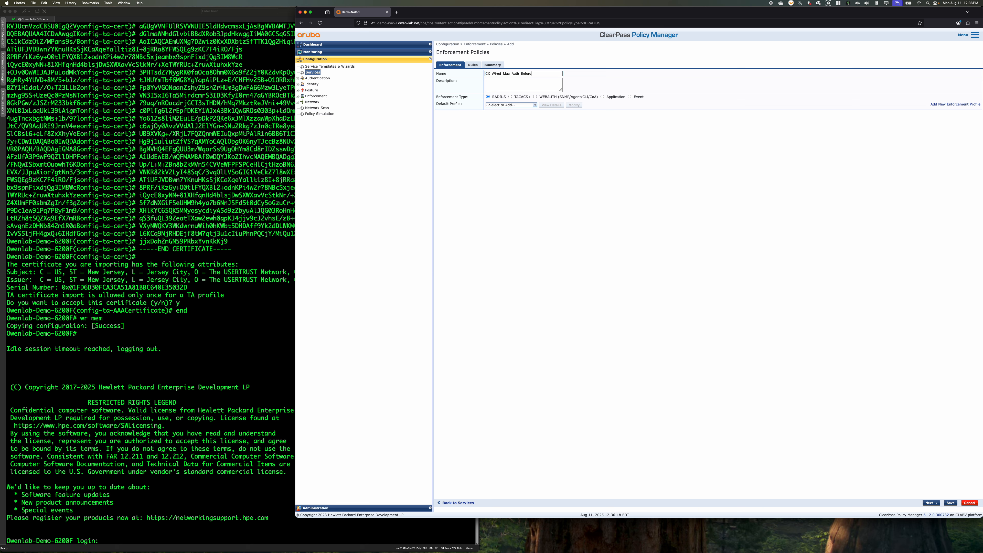
type("ement_Policy")
left_click(535, 105)
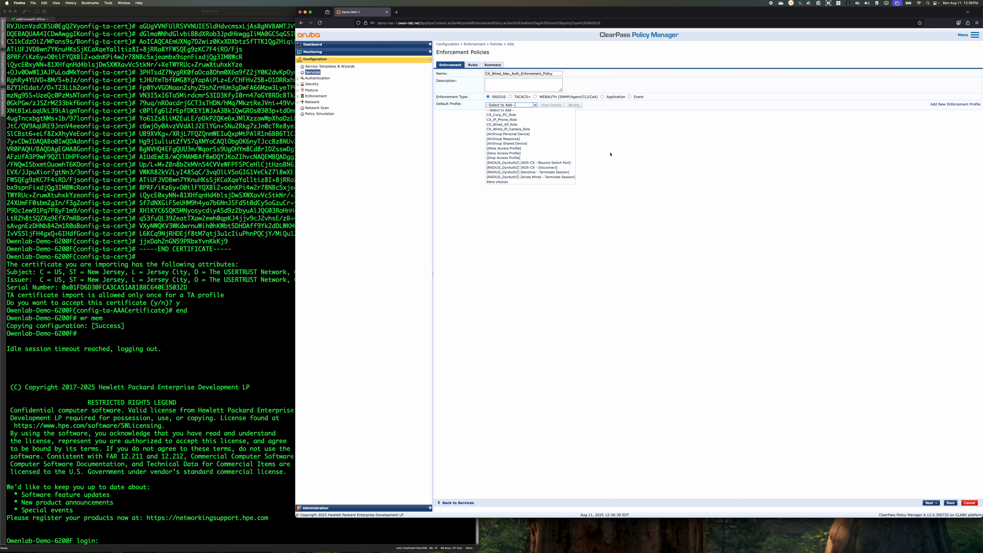
left_click(539, 154)
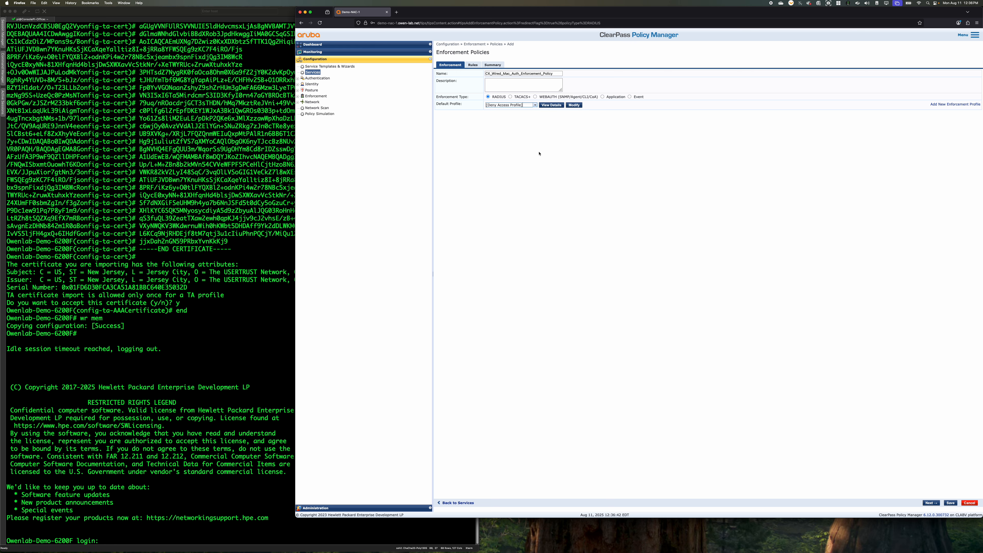
Start an enforcement rule with the condition Tips Role EQUALS Access_Point
left_click(473, 65)
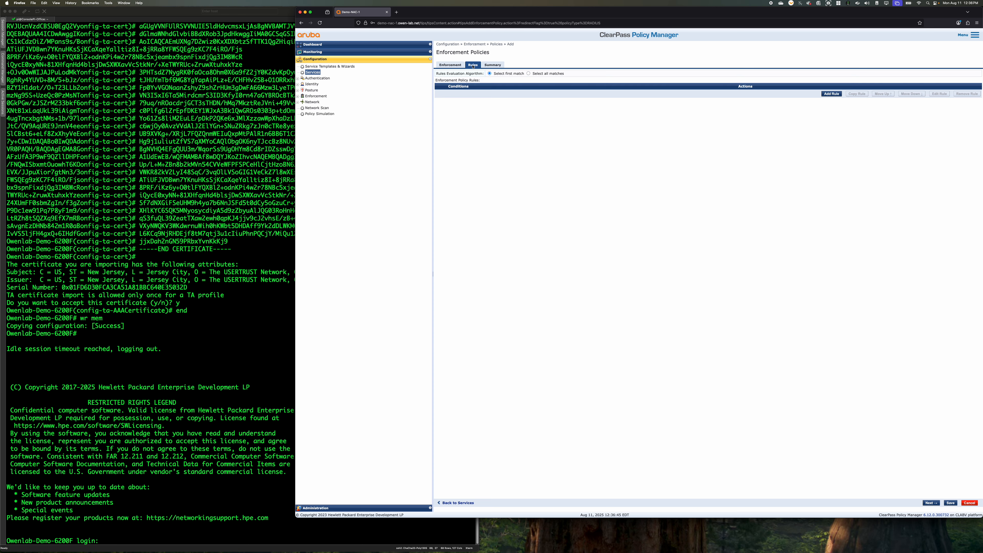
left_click(834, 94)
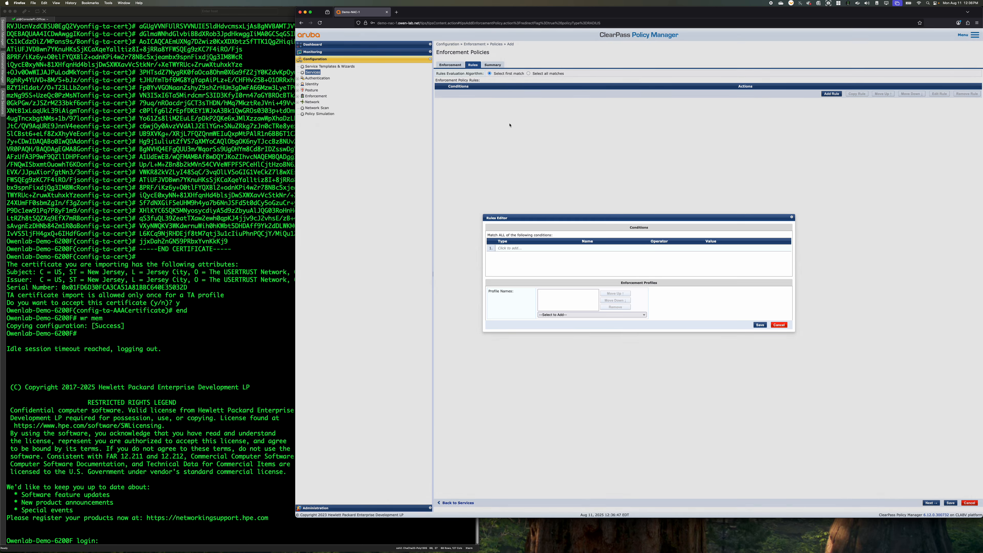
left_click(564, 249)
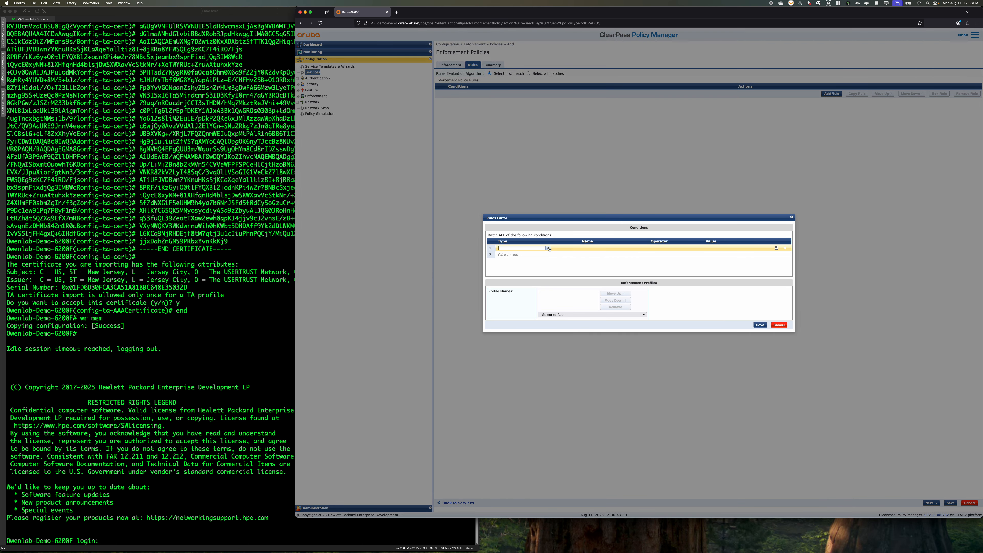
left_click(547, 249)
left_click(523, 254)
left_click(631, 247)
left_click(627, 258)
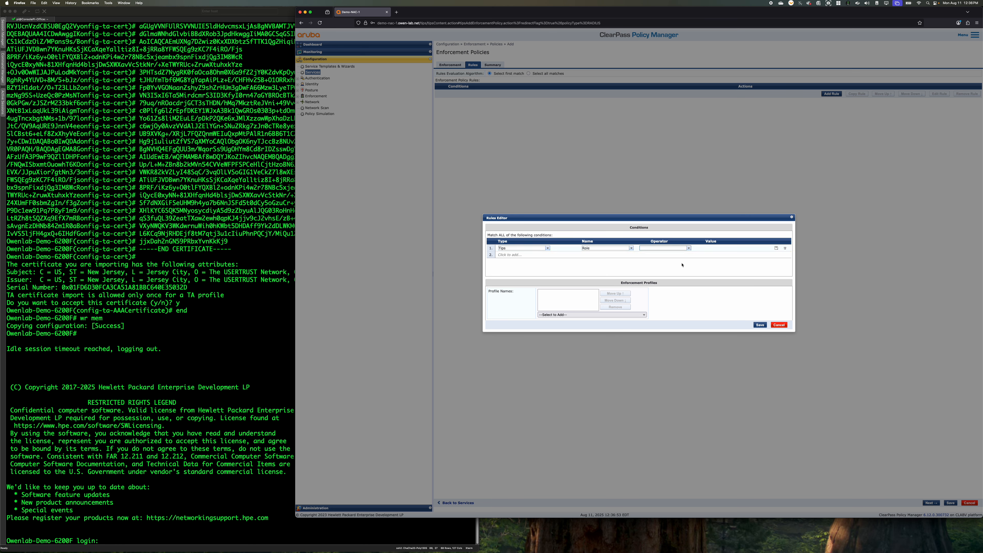
left_click(688, 249)
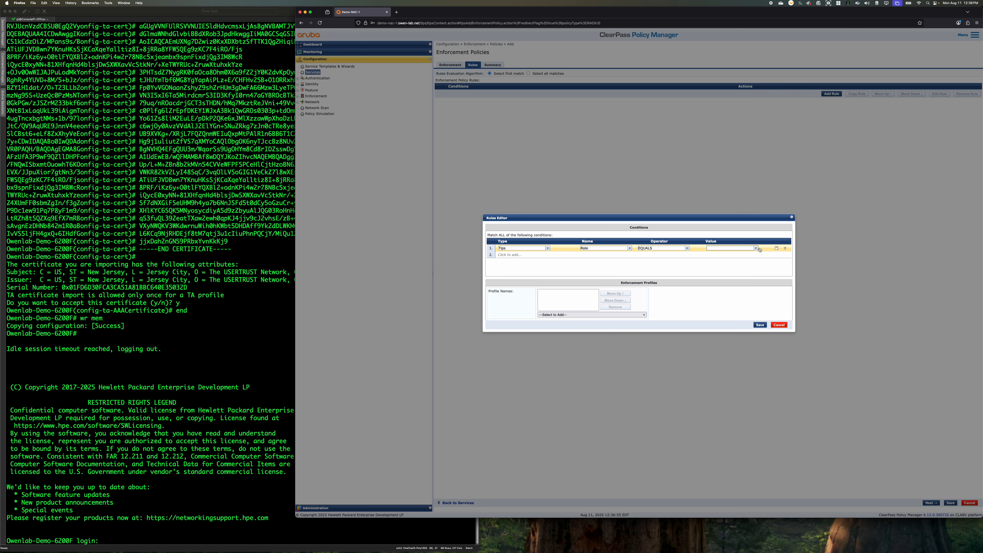
left_click(755, 248)
left_click(728, 255)
Assign the profiles [RADIUS] CX_Wired_AP_Role and [Post-Authentication] [Update Endpoint Known] to the Access_Point rule and save the rule
left_click(603, 315)
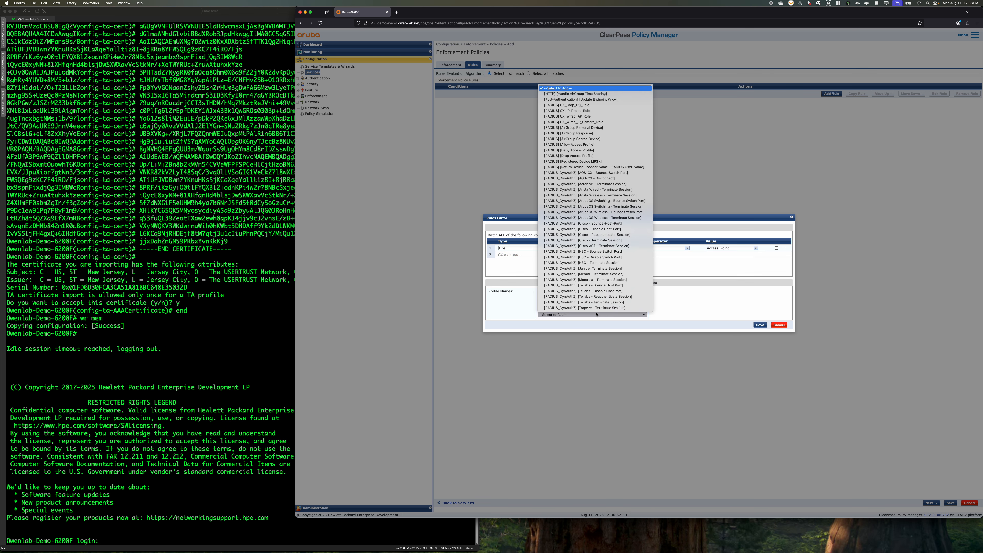
left_click(604, 117)
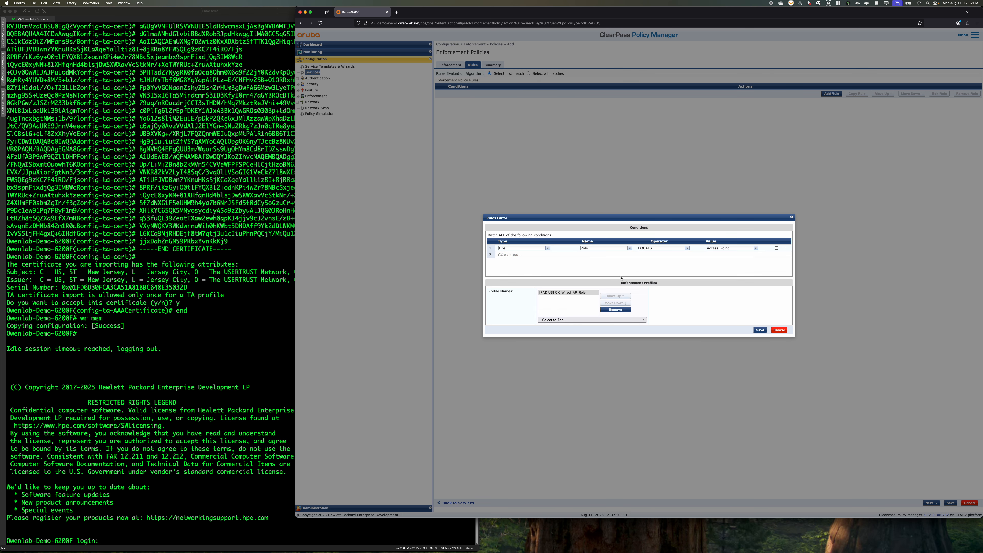
left_click(592, 320)
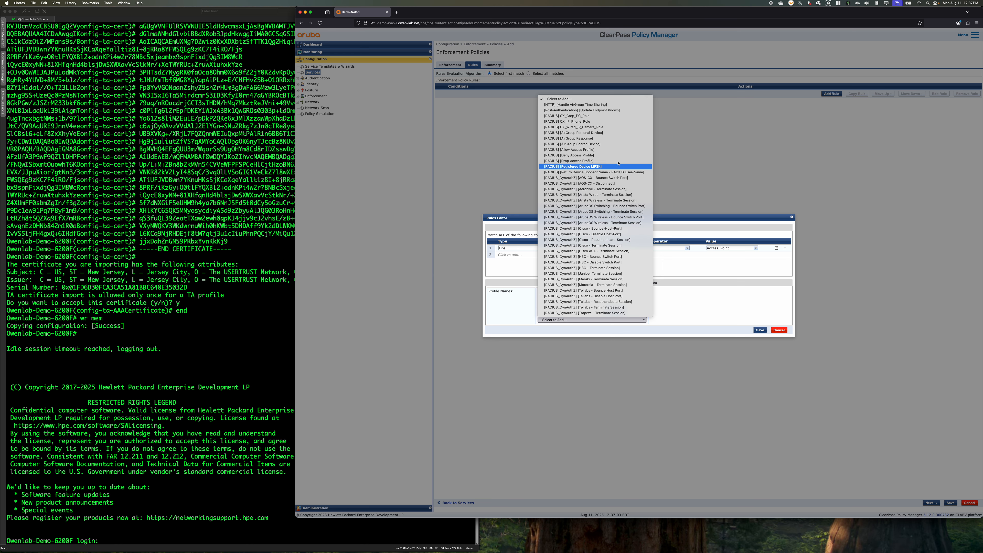
left_click(615, 110)
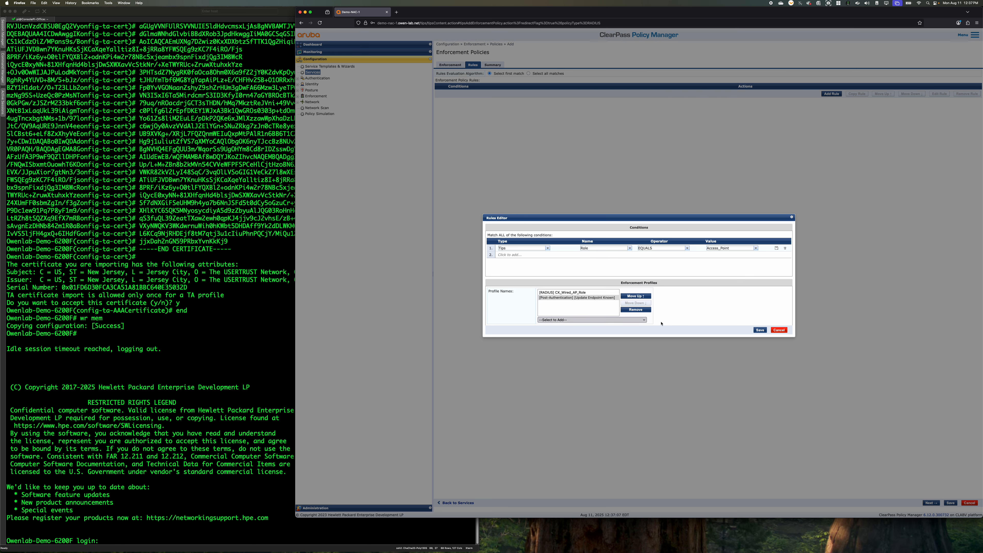
left_click(759, 330)
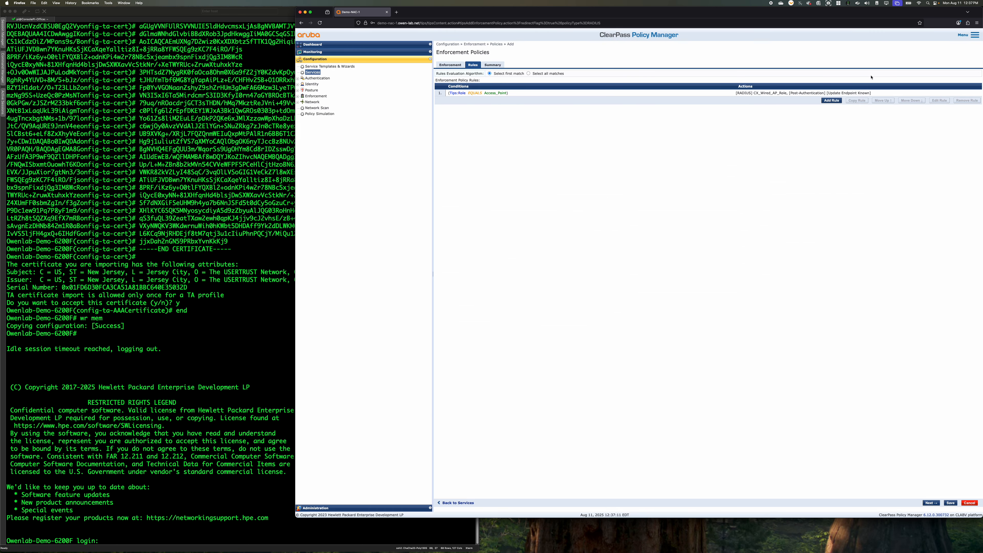
Start a second enforcement rule with the condition Tips Role EQUALS IP_Camera
left_click(831, 100)
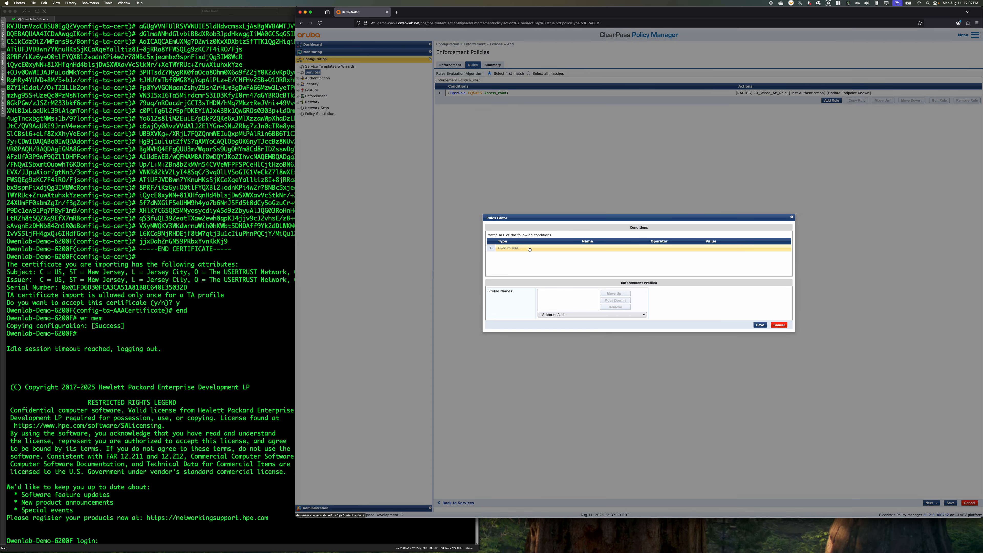
left_click(530, 250)
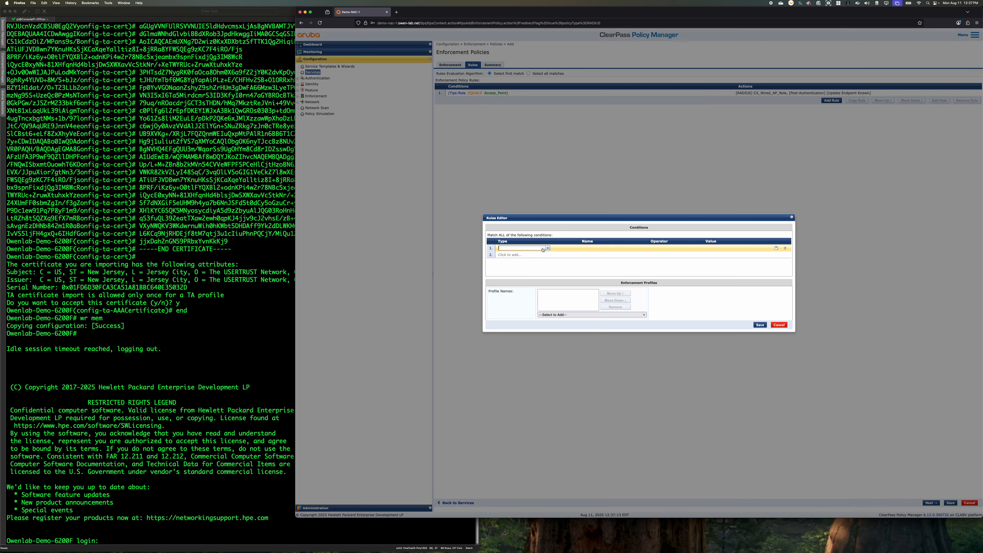
left_click(547, 248)
left_click(553, 253)
left_click(547, 248)
left_click(518, 321)
left_click(632, 248)
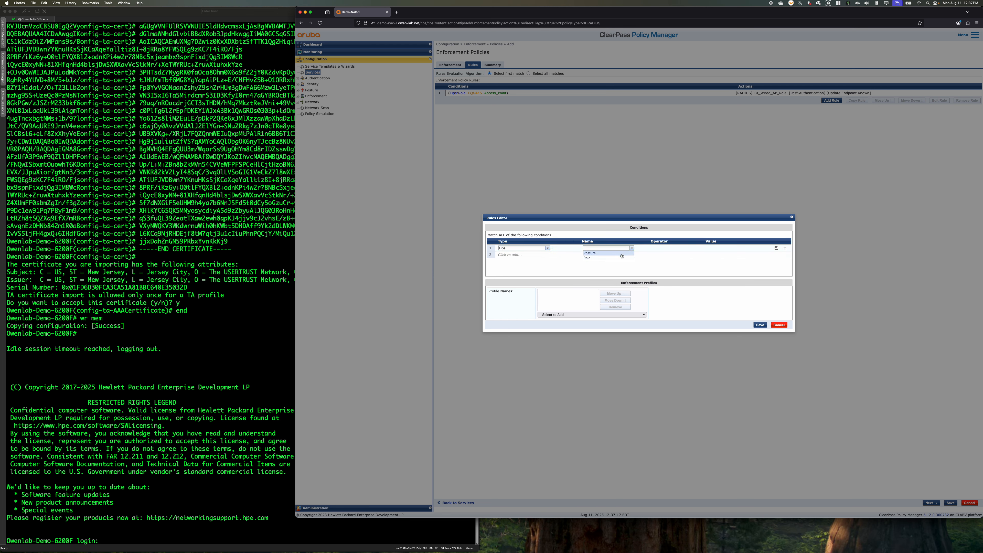
left_click(596, 253)
left_click(682, 248)
left_click(679, 253)
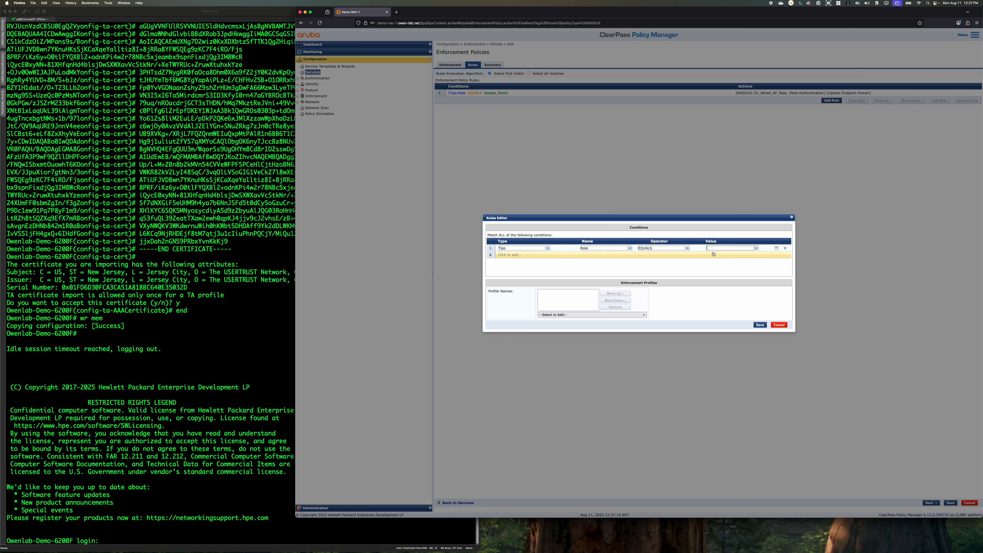
left_click(756, 248)
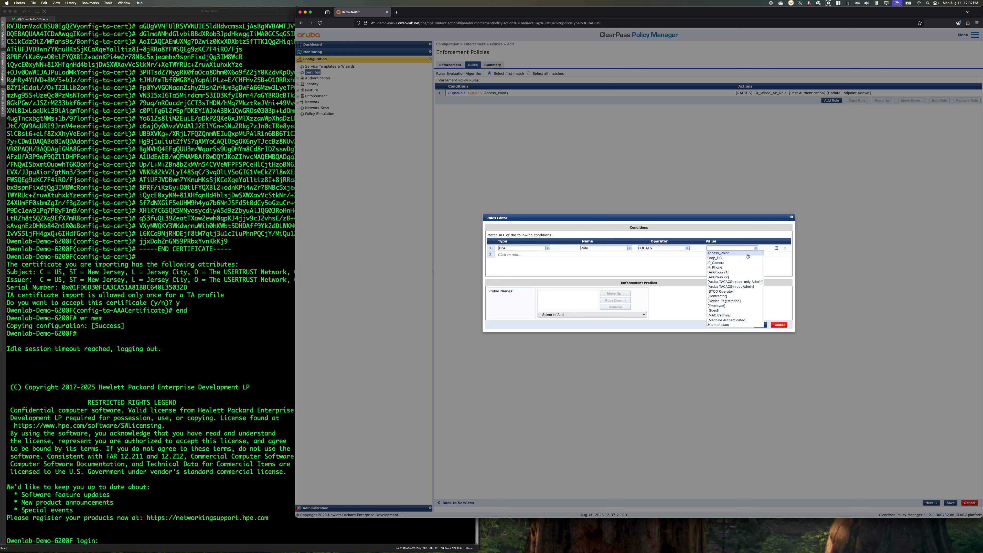
left_click(746, 263)
Assign the profiles [Post-Authentication] [Update Endpoint Known] and [RADIUS] CX_Wired_IP_Camera_Role to the IP_Camera rule and save the rule
left_click(596, 315)
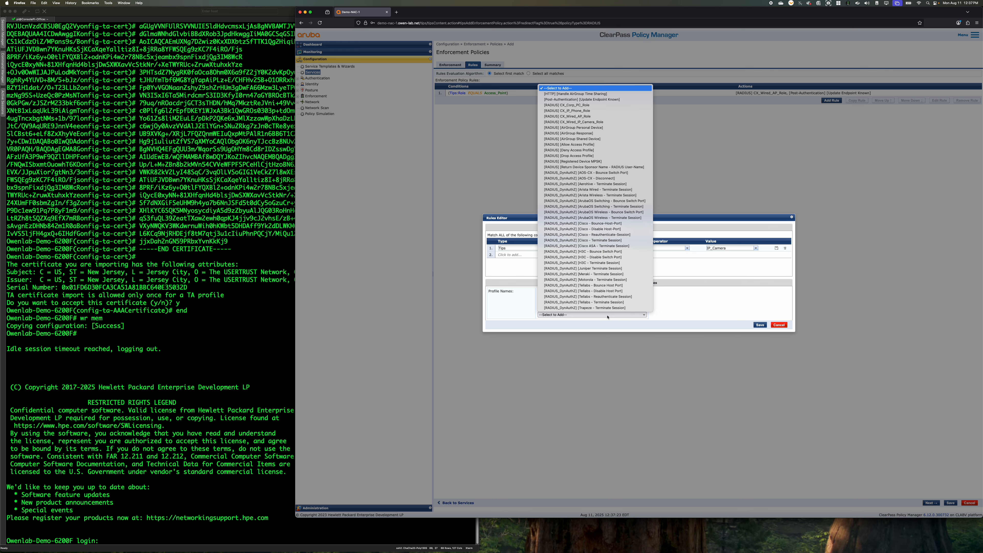
left_click(605, 197)
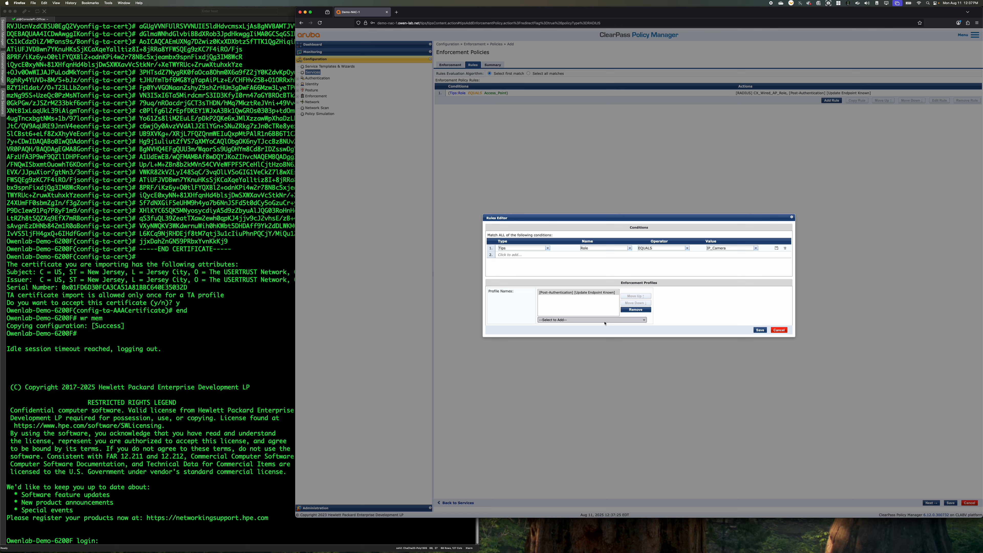
left_click(593, 319)
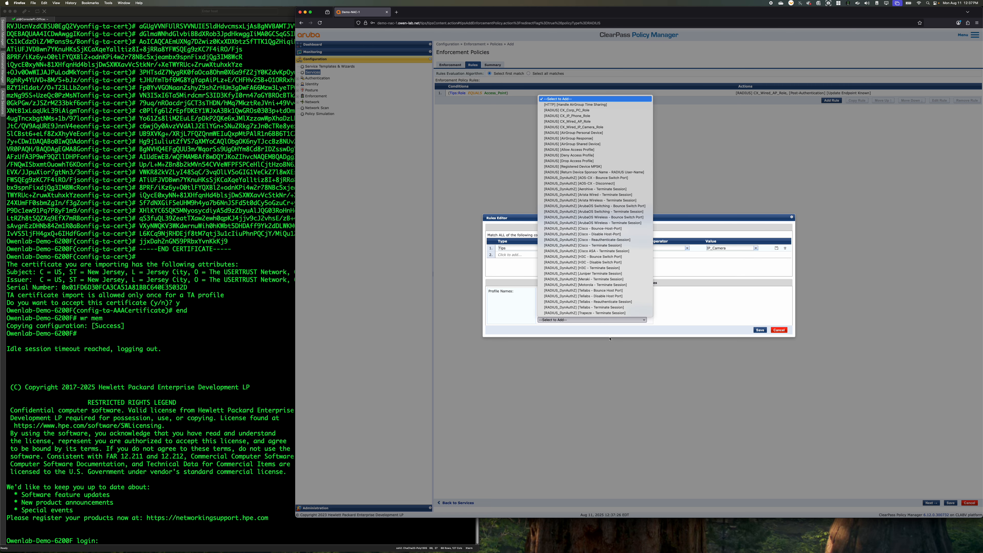
left_click(620, 127)
left_click(760, 330)
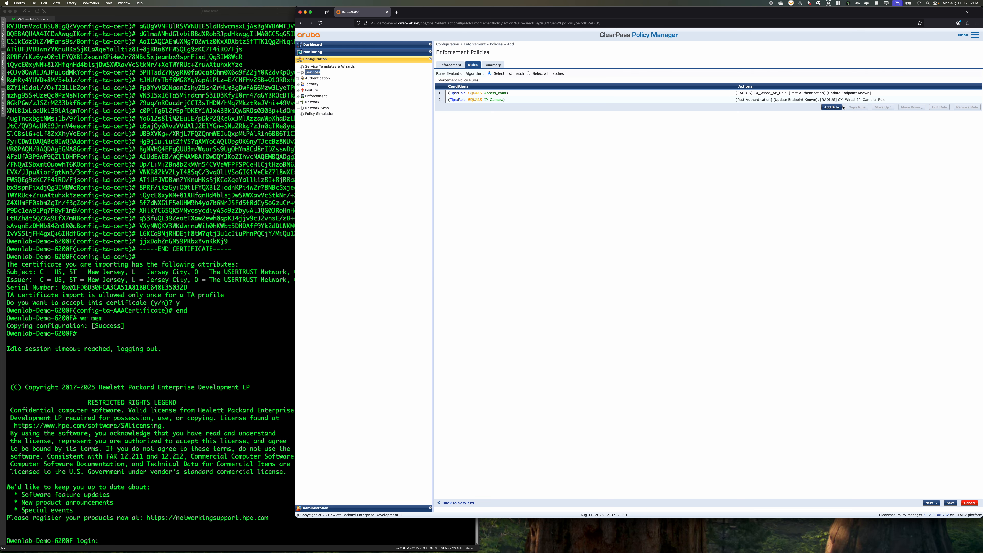
Duplicate the IP_Camera enforcement rule and change the role value in the copy's condition to IP_Phone
left_click(832, 99)
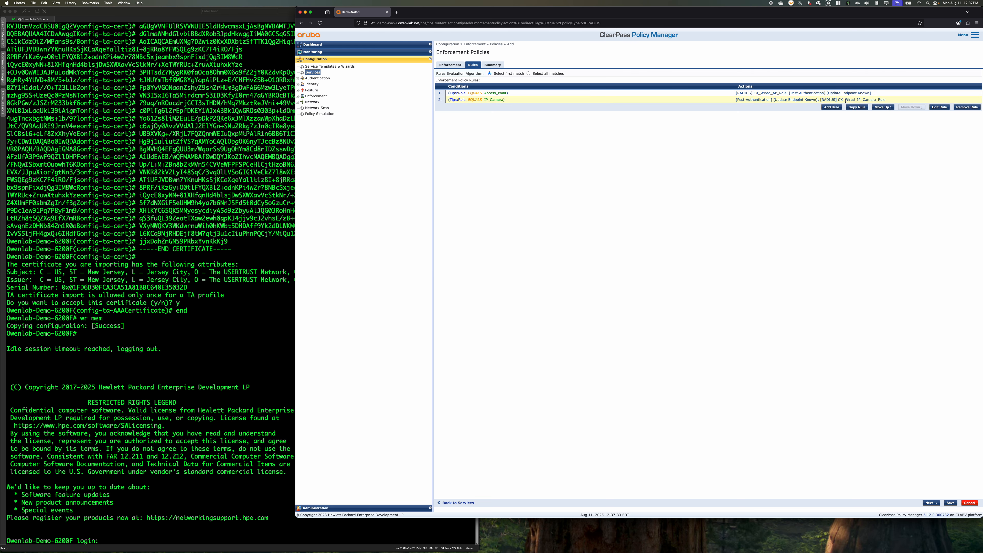
left_click(856, 107)
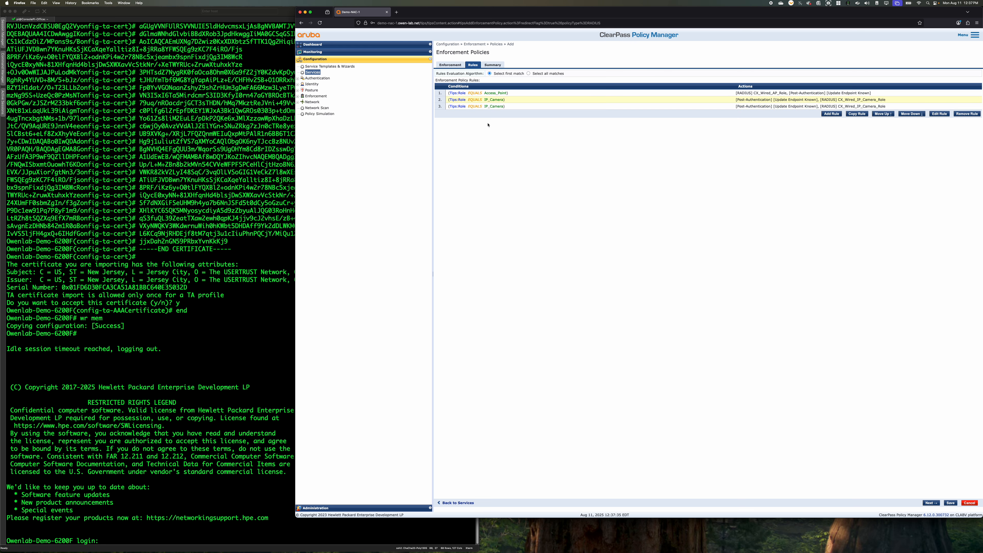
left_click(844, 106)
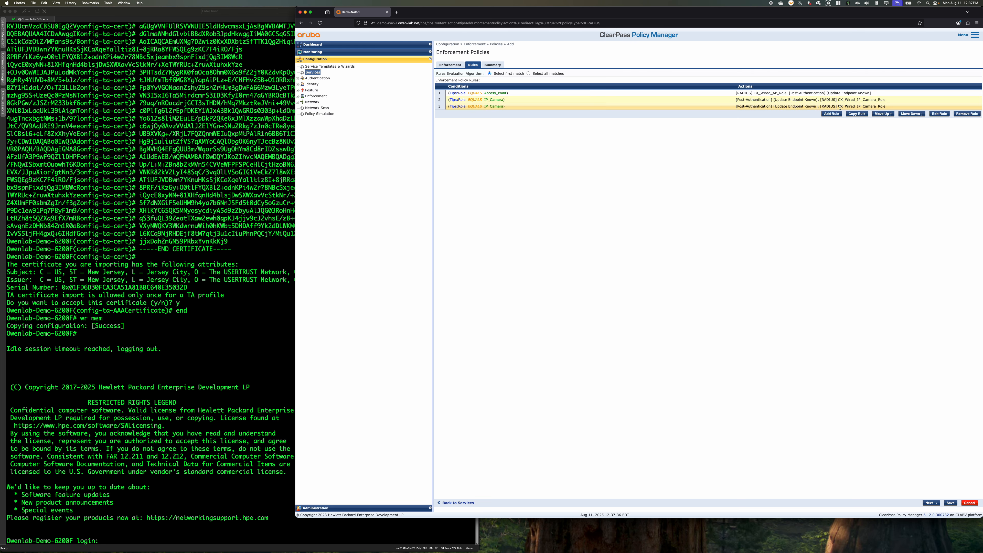
left_click(939, 113)
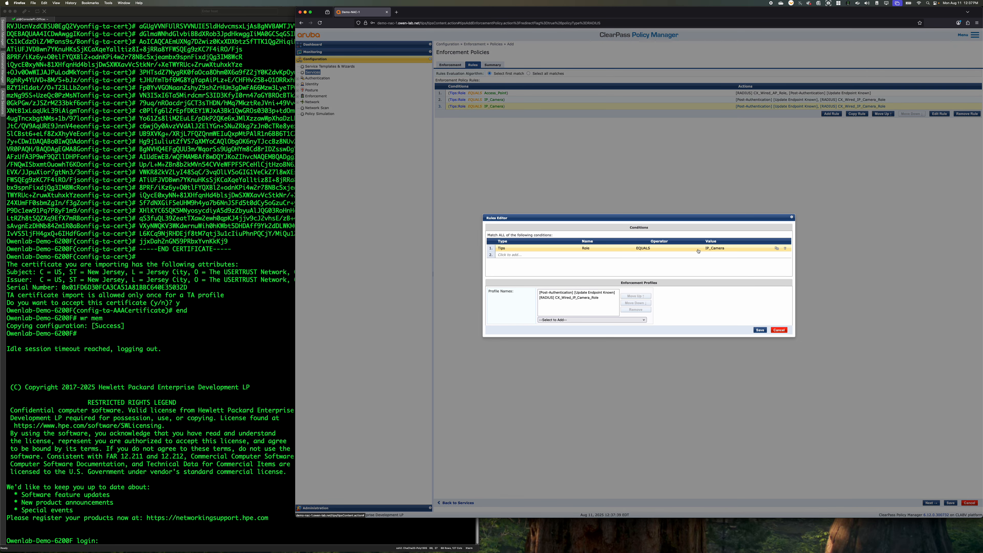
left_click(700, 250)
mouse_move(730, 249)
left_mouse_down()
mouse_move(717, 249)
mouse_move(728, 249)
left_mouse_up()
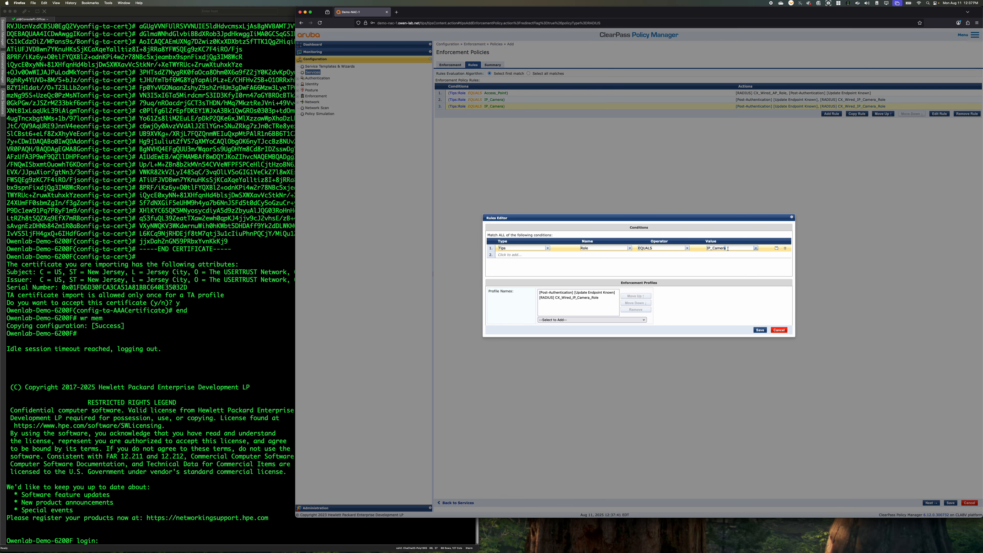
left_click(756, 249)
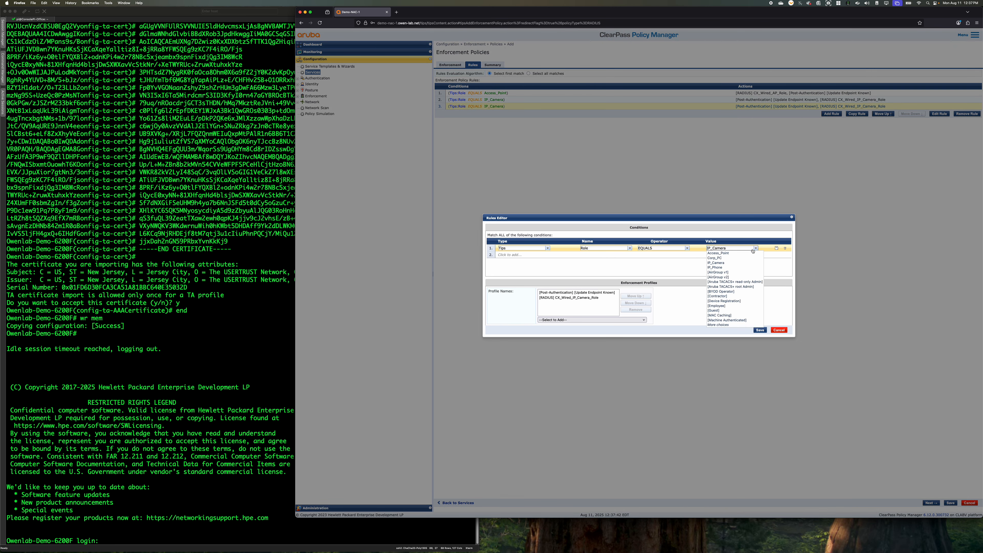
left_click(747, 267)
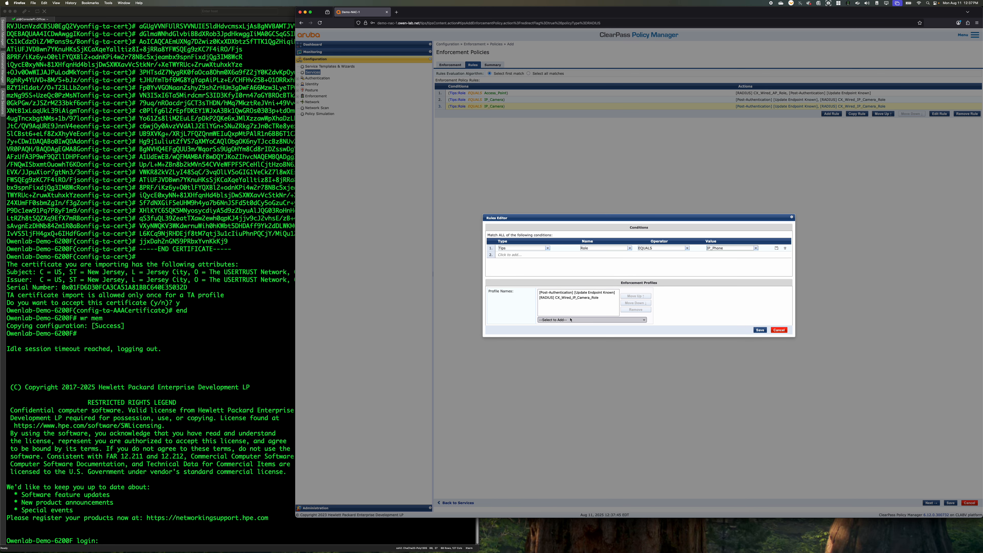
Replace the CX_Wired_IP_Camera_Role profile with [RADIUS] CX_IP_Phone_Role in the IP_Phone rule and save the rule
left_click(574, 298)
left_click(635, 310)
left_click(605, 320)
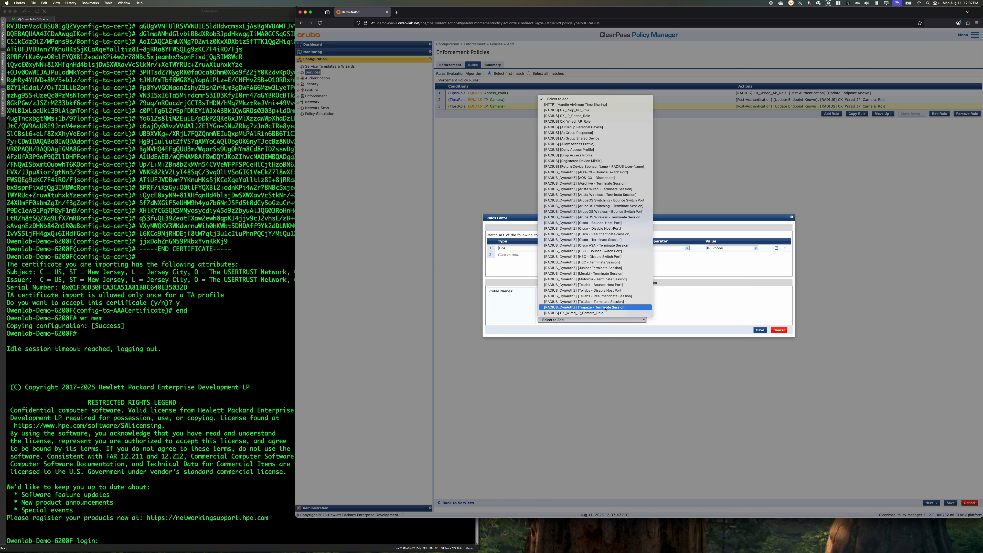
left_click(596, 116)
left_click(760, 330)
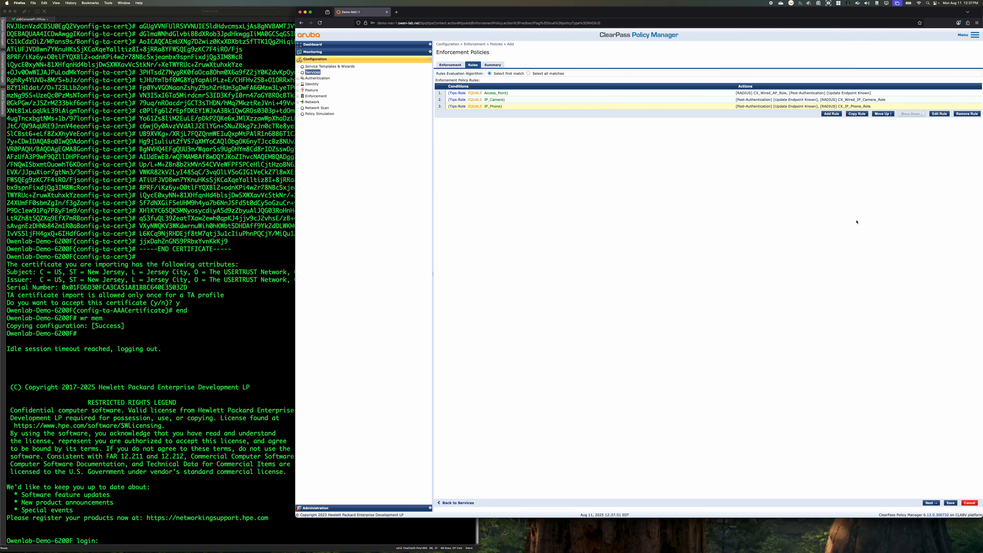
Save the enforcement policy and select CX_Wired_Mac_Auth_Enforcement_Policy as the service's enforcement policy
left_click(950, 502)
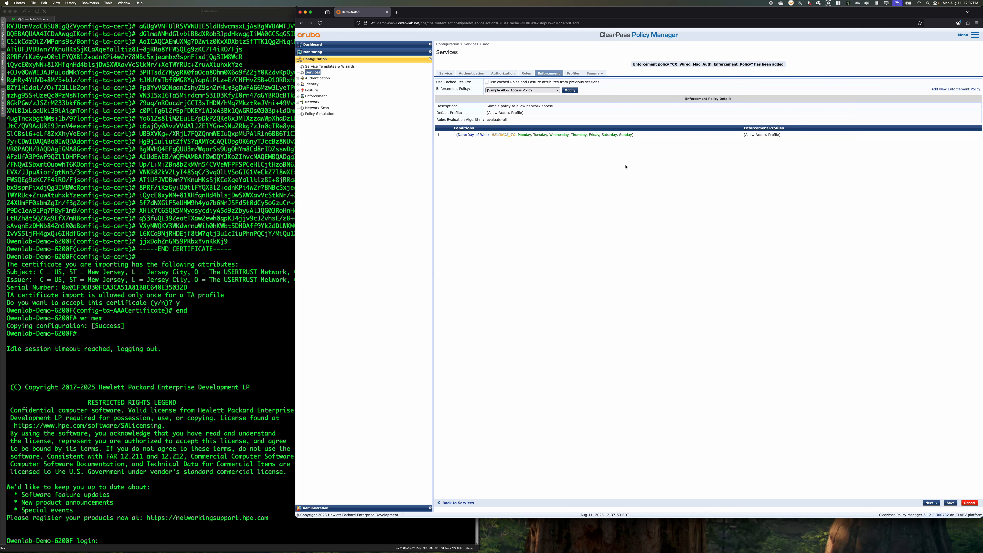
left_click(530, 93)
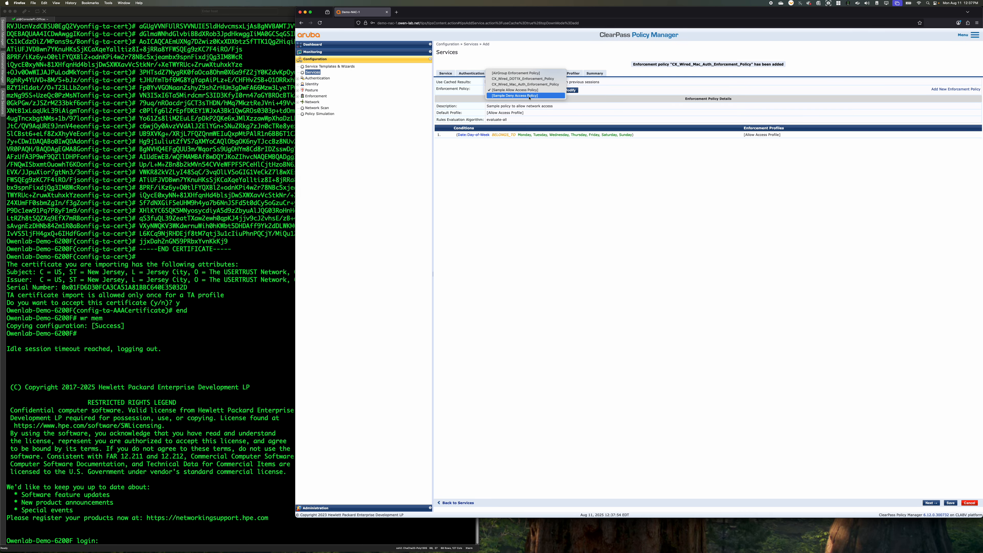
left_click(531, 85)
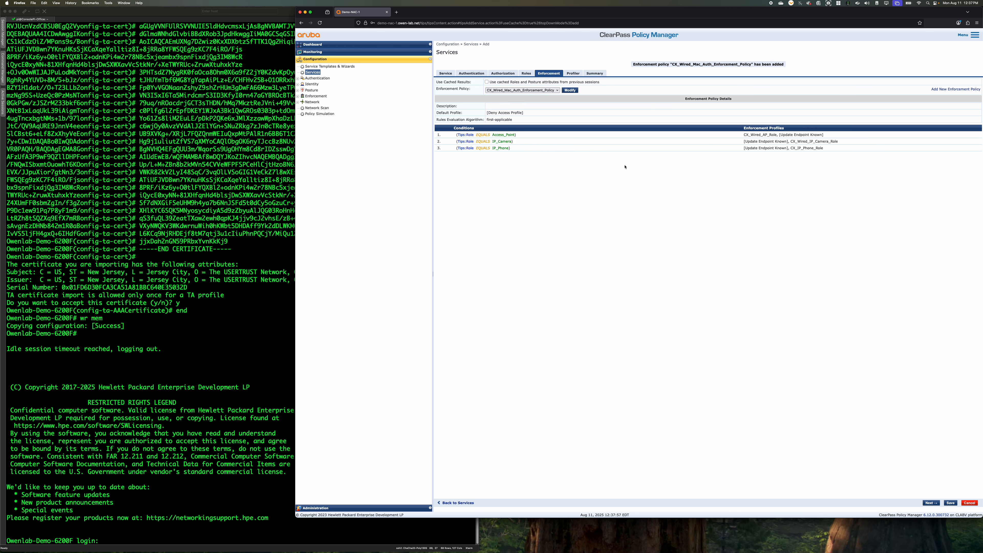
Set the service's profiler to Any Category / OS Family / Name with the RADIUS CoA action [AOS-CX - Bounce Switch Port], and save the service
left_click(573, 73)
left_click(520, 106)
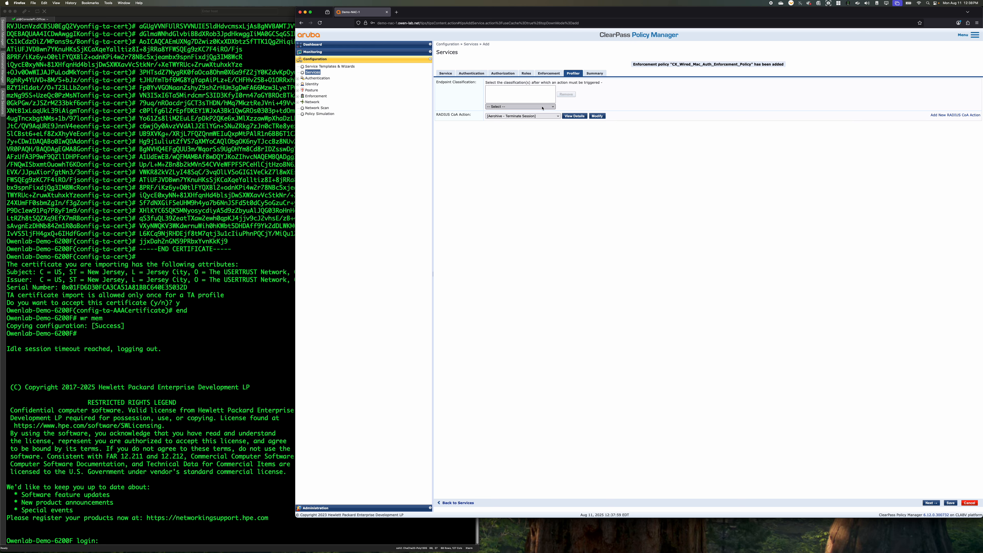
left_click(534, 112)
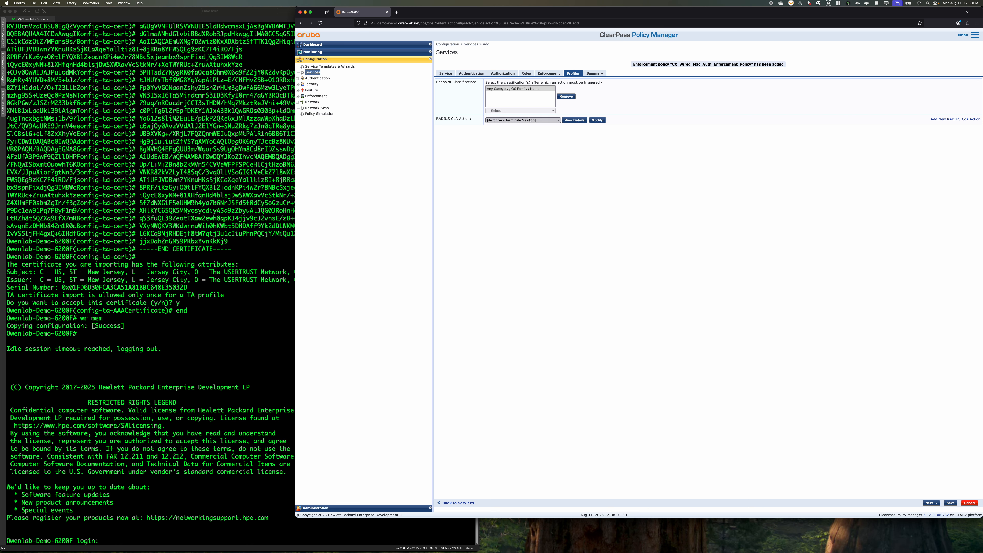
left_click(531, 112)
left_click(531, 112)
left_click(542, 121)
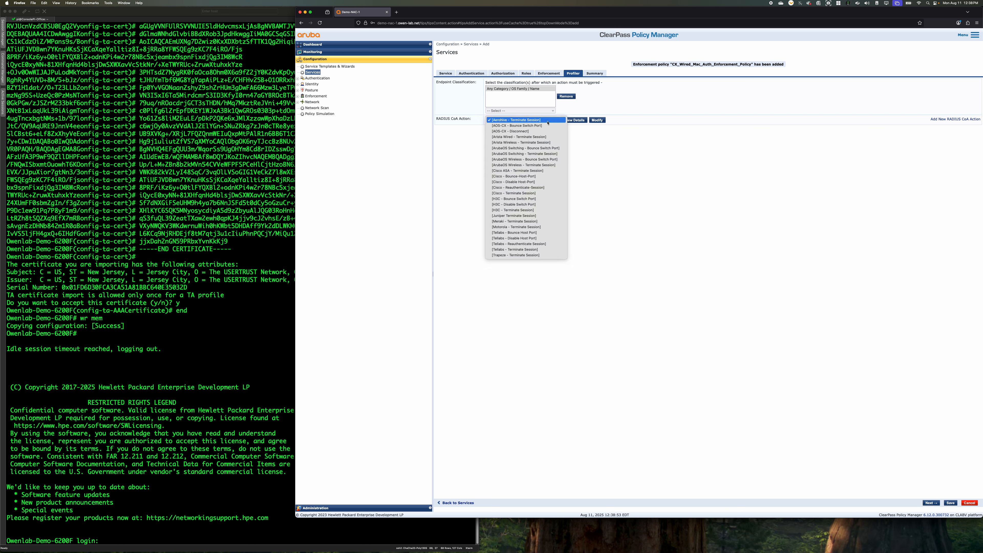
left_click(544, 126)
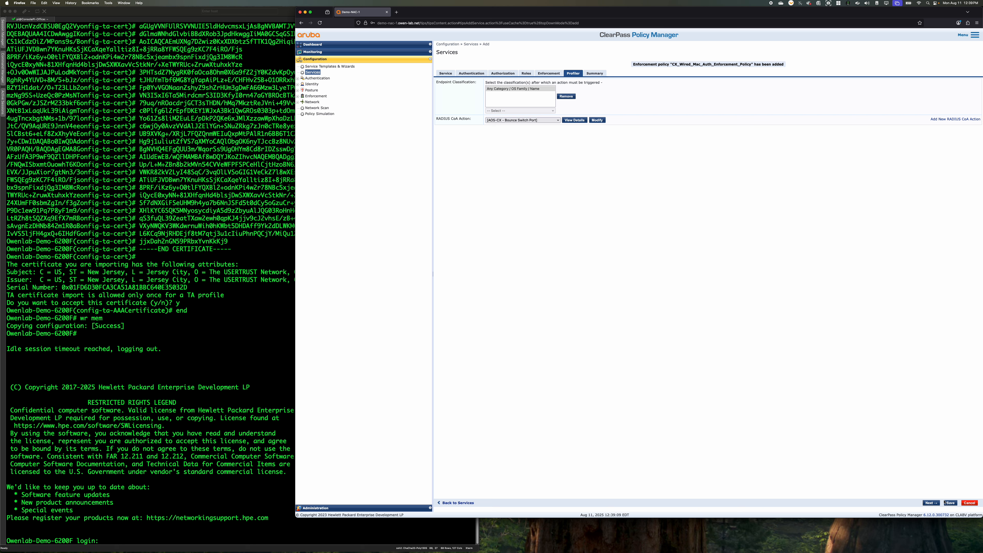
left_click(936, 504)
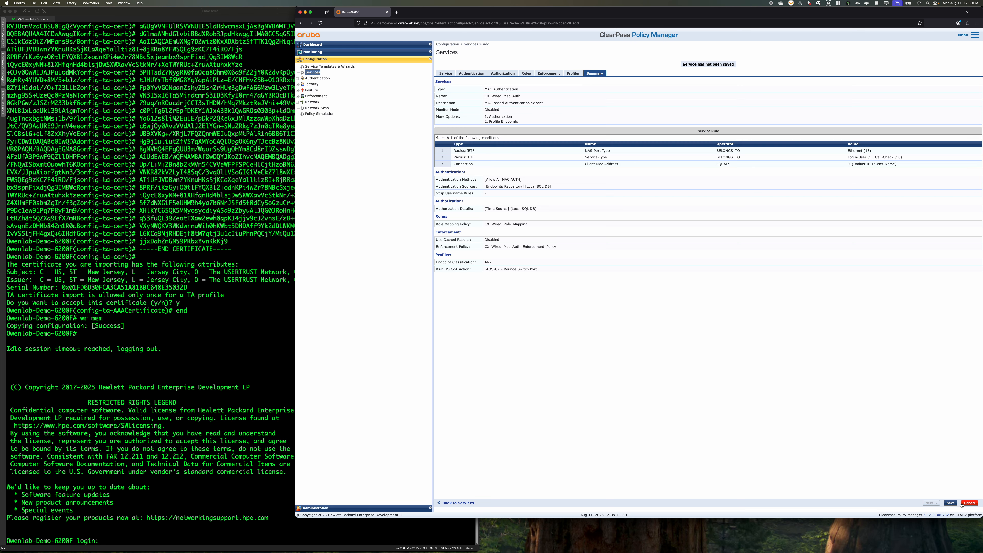
left_click(951, 503)
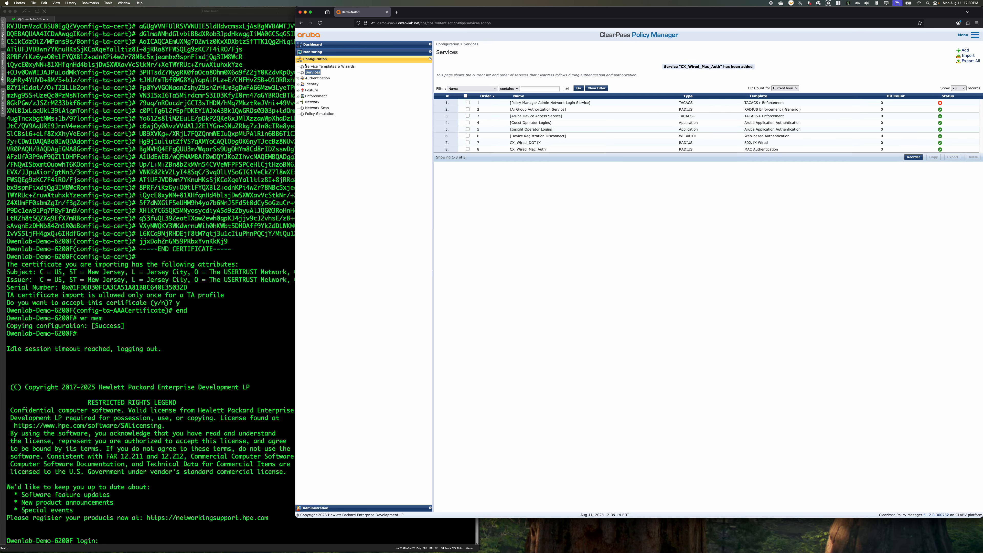
Add a new identity role named Profile and save it
left_click(298, 79)
left_click(298, 96)
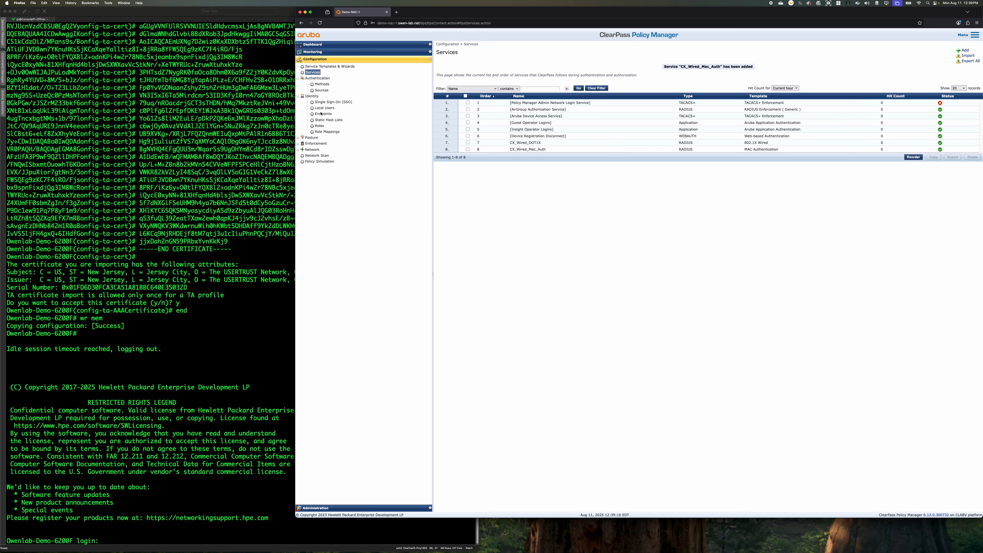
left_click(320, 126)
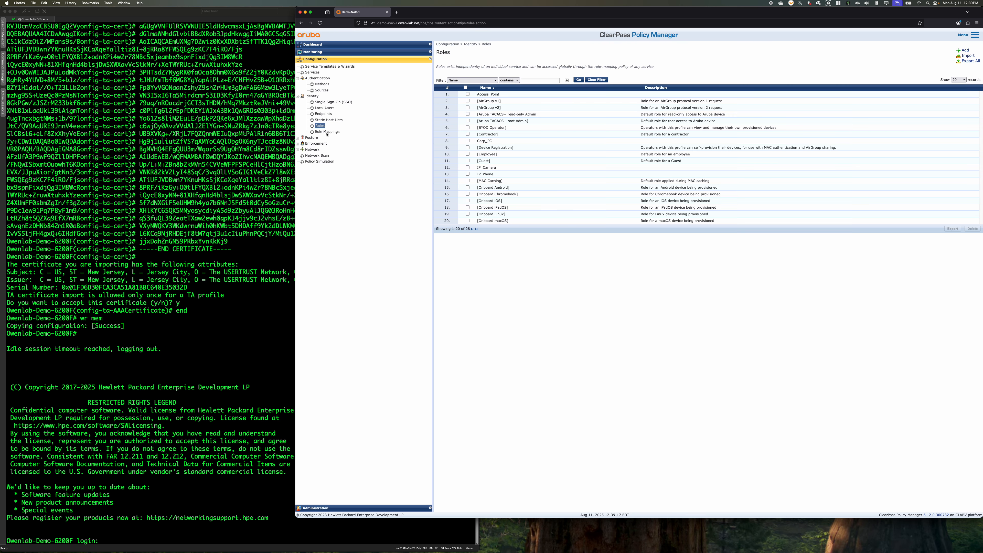
left_click(965, 50)
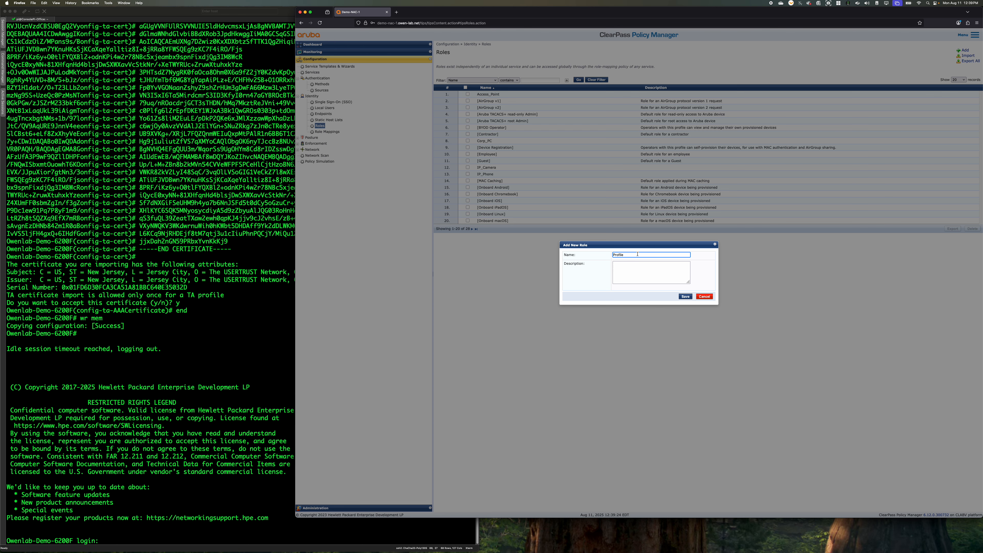
left_click(682, 297)
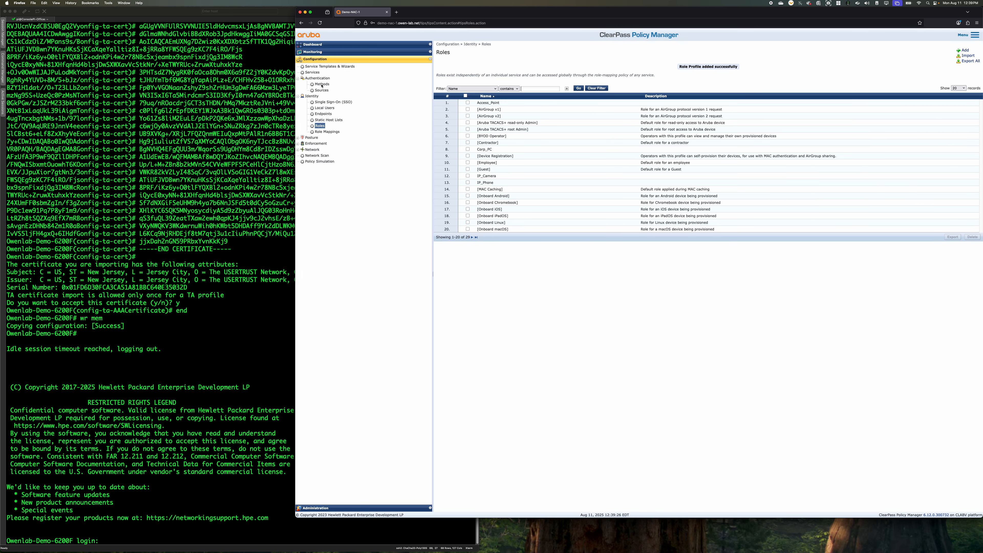
Create an enforcement profile named CX_Wired_Profiler_Enforcment with the Aruba Downloadable Role Enforcement template and AOS-CX as the product
left_click(313, 144)
left_click(321, 156)
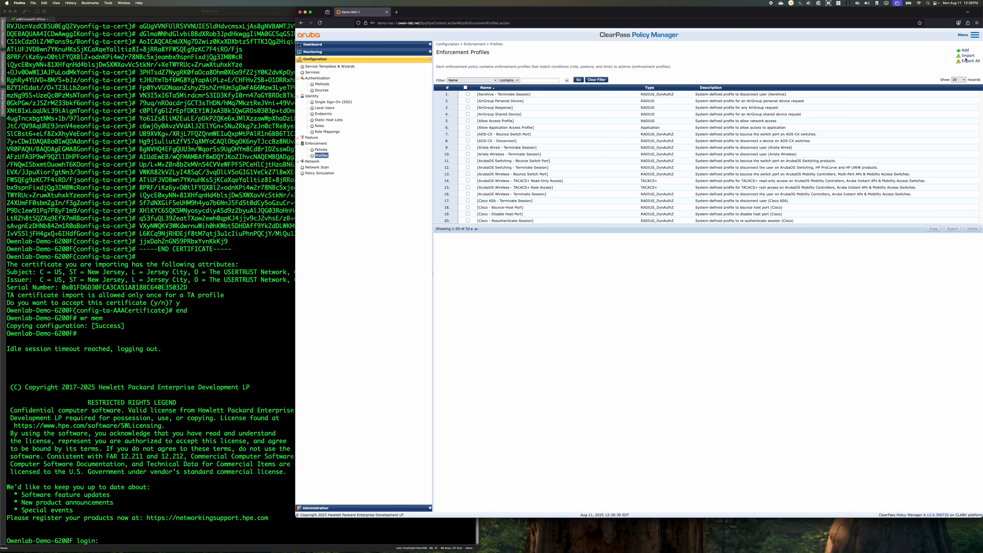
left_click(964, 50)
left_click(511, 74)
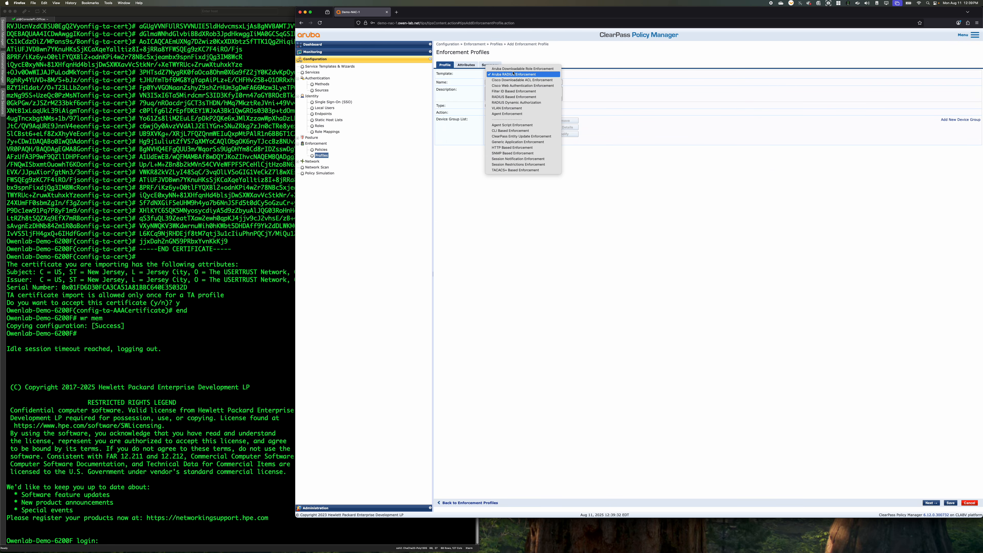
left_click(510, 82)
left_click(510, 82)
type("CX_Wired_Profiler_Enforcment")
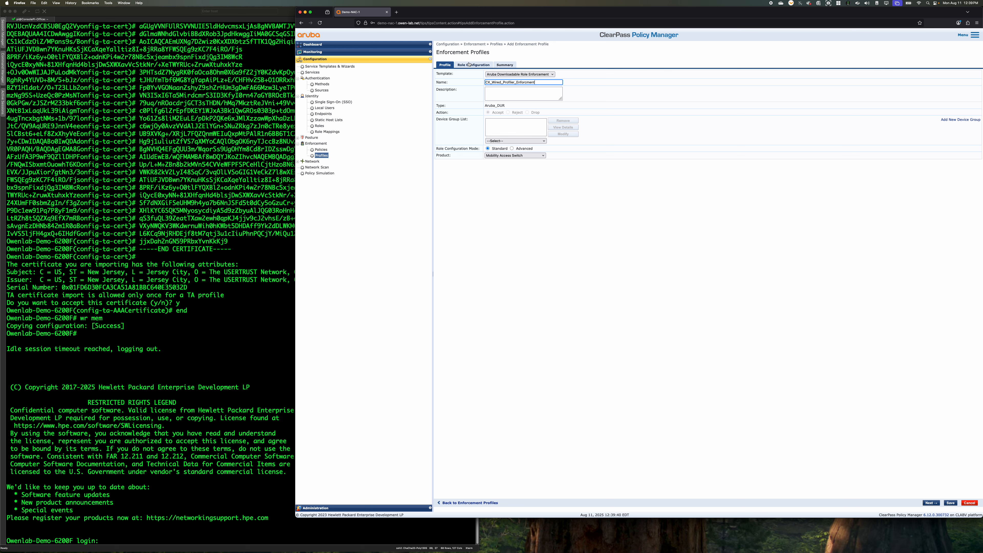
left_click(515, 156)
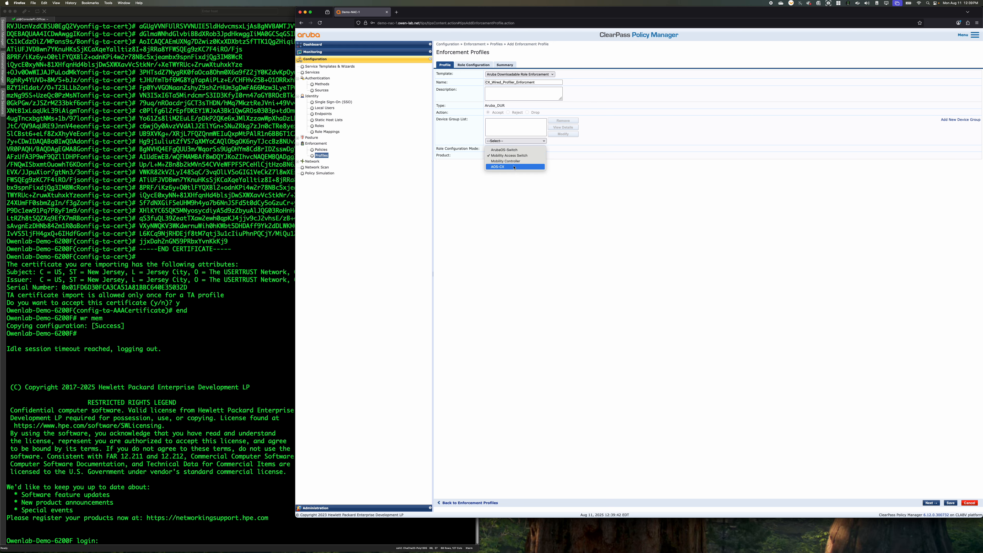
left_click(520, 166)
left_click(466, 65)
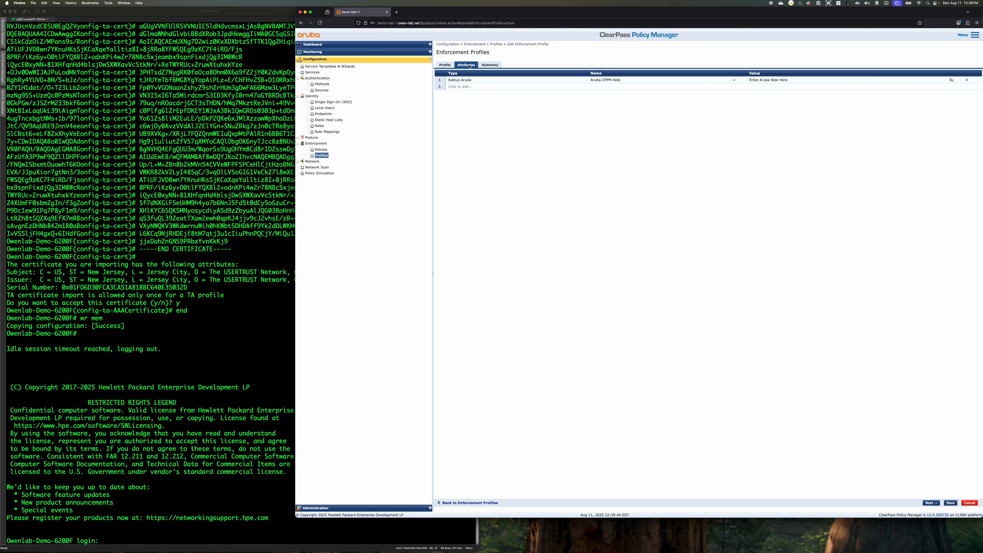
Replace the placeholder value of the Aruba-CPPM-Role attribute with the copied access point role configuration
left_click(743, 78)
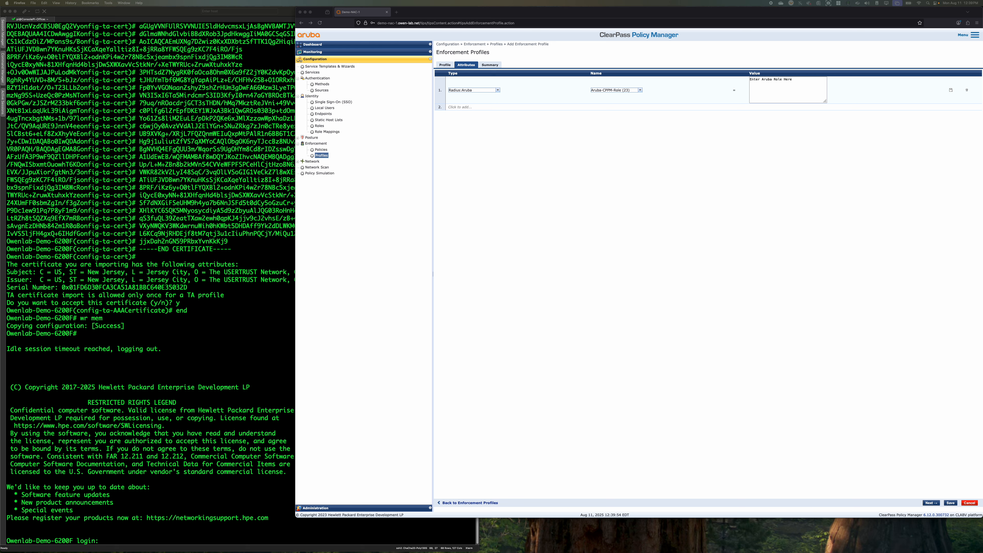
left_click(824, 103)
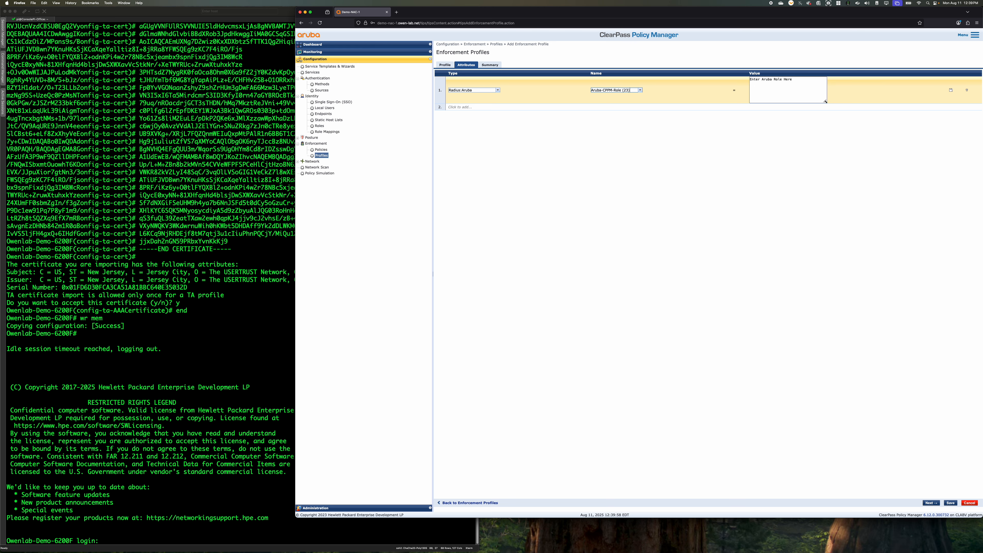
left_click_drag(825, 102, 921, 286)
left_click(783, 149)
type("class ip DHCP comment To match on DHCP Requests 10 match udp any any eq 67 ! port-access policy Access_Point_Policy 10 comment To Allow AP to perform DNS requests 10 class ip DNS 20 comment To Allow AP to obtain DHCP 20 class ip DHCP 30 comment Allow AP access to Internet for management 30 class ip IP-ANY-ANY ! port-access role Access-Point-Role description Access Point Authenticated Role associate policy Access_Point_Policy client-inactivity timeout 3600 auth-mode device-mode session-timeout 28800 vlan trunk native 14 vlan trunk allowed vlan 10-15")
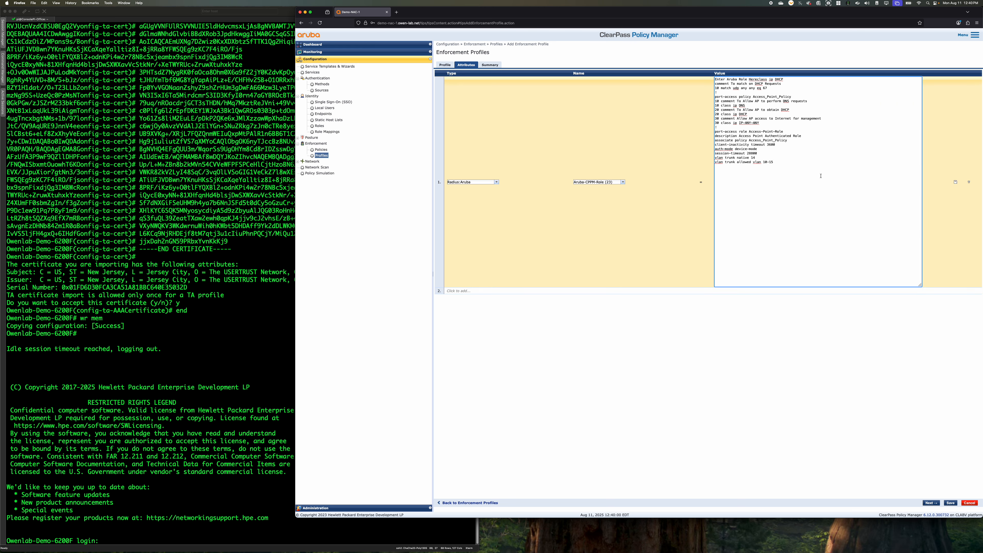
left_click_drag(820, 176, 758, 75)
type("class ip DHCP comment To match on DHCP Requests 10 match udp any any eq 67 ! port-access policy Access_Point_Policy 10 comment To Allow AP to perform DNS requests 10 class ip DNS 20 comment To Allow AP to obtain DHCP 20 class ip DHCP 30 comment Allow AP access to Internet for management 30 class ip IP-ANY-ANY ! port-access role Access-Point-Role description Access Point Authenticated Role associate policy Access_Point_Policy client-inactivity timeout 3600 auth-mode device-mode session-timeout 28800 vlan trunk native 14 vlan trunk allowed vlan 10-15")
Rename the port-access policy to Profiler_Policy and remove its Internet management comment and IP-ANY-ANY class entry
left_click_drag(753, 96, 778, 97)
type("Profiler")
left_click_drag(760, 123, 714, 118)
key("BackSpace")
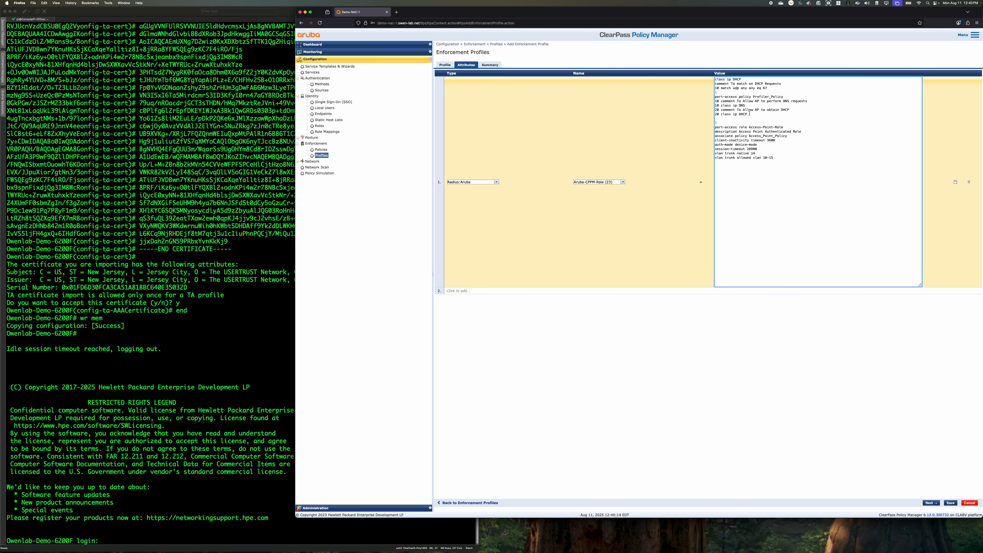
left_click_drag(793, 109, 681, 104)
key("BackSpace")
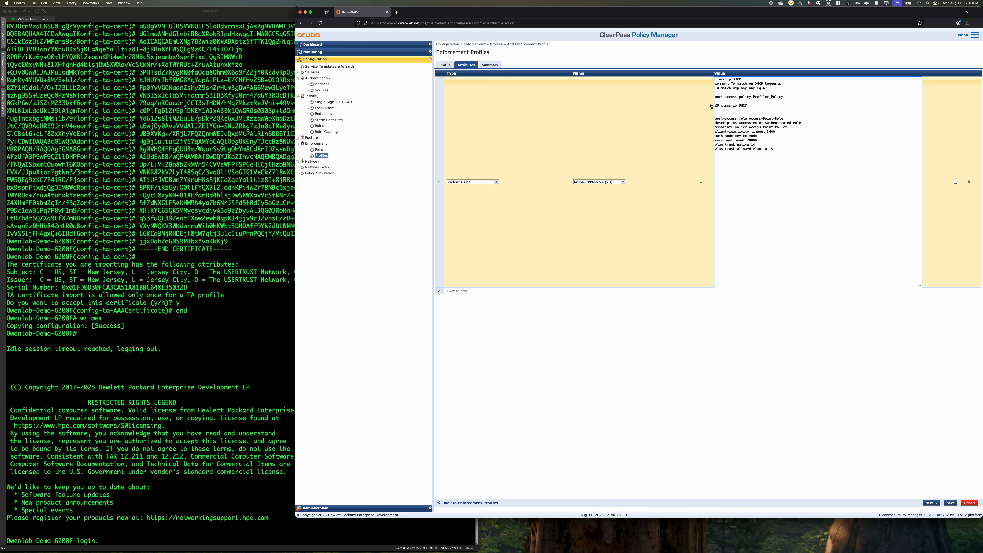
key("super+z")
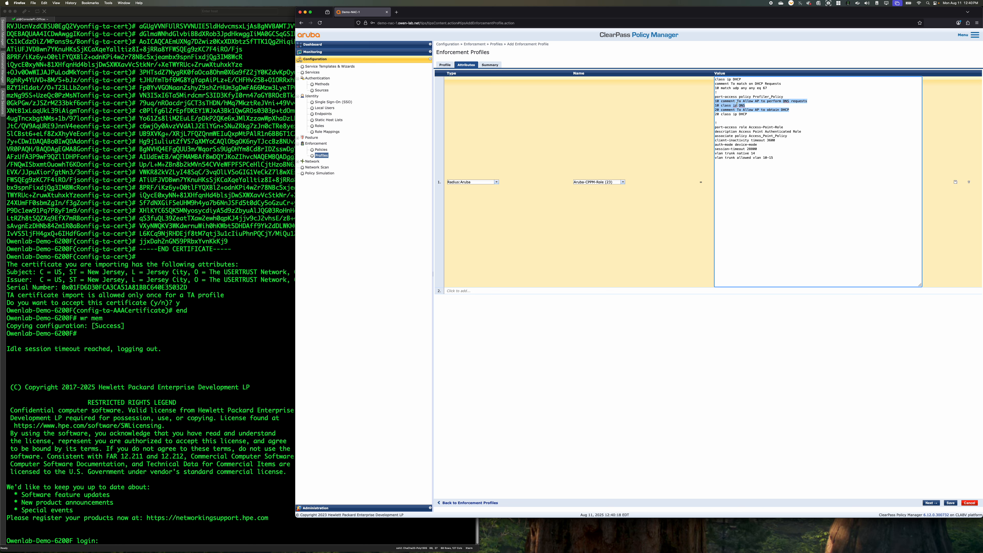
Remove the DNS comment and DNS class entry from Profiler_Policy, along with the leftover blank line
left_click_drag(745, 105, 694, 103)
key("BackSpace")
key("BackSpace")
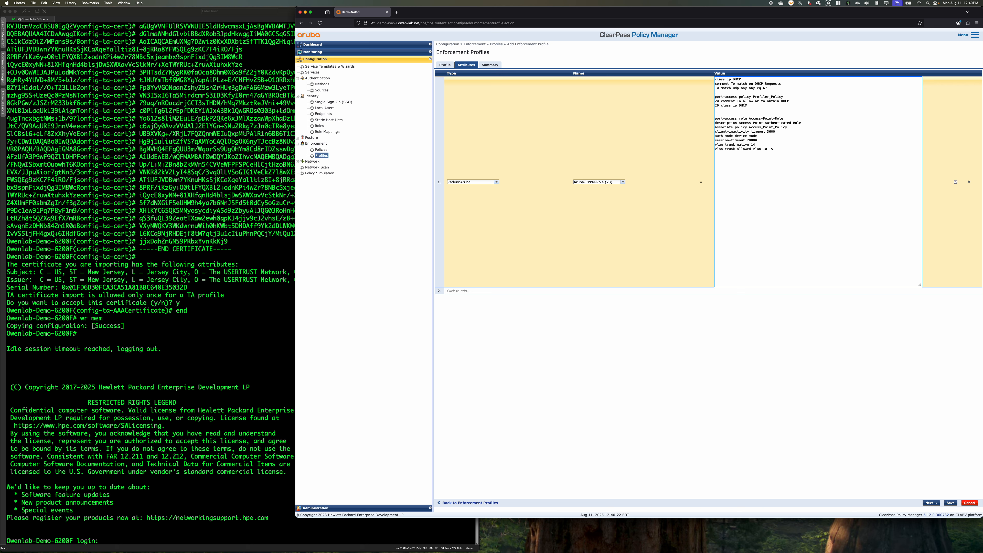
key("BackSpace")
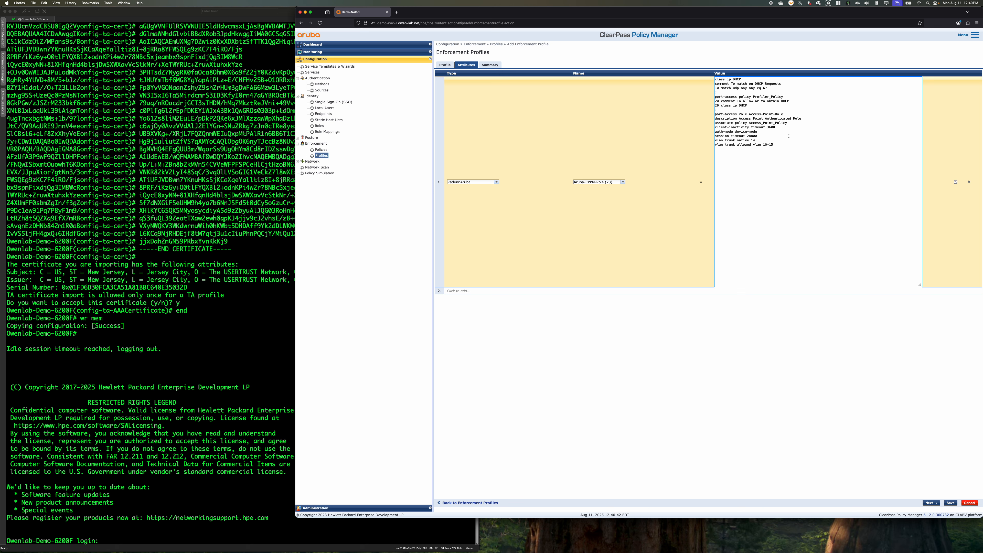
Rename the port-access role in the attribute value to Profiler-Role
left_click_drag(748, 113, 772, 113)
type("Profiler")
Set the role's description to Profiler Role and its associated policy to Profiler_Policy
key("shift+Down")
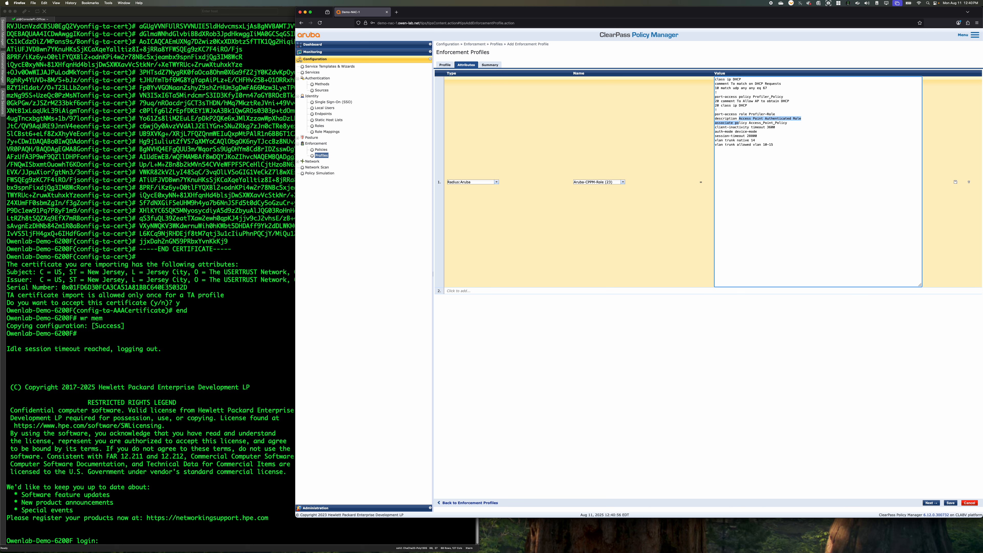
key("shift+Left")
key("shift+Left")
key("shift+Left")
key("shift+Left")
key("shift+Left")
key("shift+Left")
key("shift+Left")
key("shift+Left")
key("shift+Left")
key("shift+Left")
key("shift+Left")
key("shift+Left")
key("shift+Left")
type("Prio")
type("filer")
key("BackSpace")
key("BackSpace")
key("BackSpace")
key("BackSpace")
key("BackSpace")
key("BackSpace")
key("BackSpace")
key("BackSpace")
key("BackSpace")
key("BackSpace")
key("BackSpace")
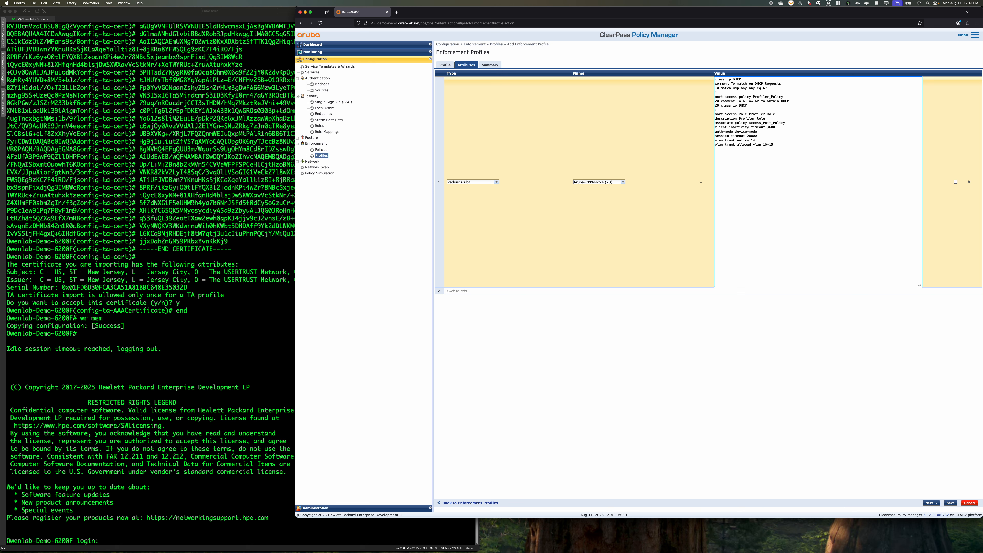
type("Profiler")
key("Delete")
Replace the role's trunk VLAN lines with vlan access 13, set auth-mode to client-mode, and save the attribute and enforcement profile
left_click_drag(782, 146, 684, 142)
type("cvkl")
left_click_drag(767, 127, 784, 127)
left_click_drag(761, 132, 734, 132)
type("client-mode")
left_click(955, 182)
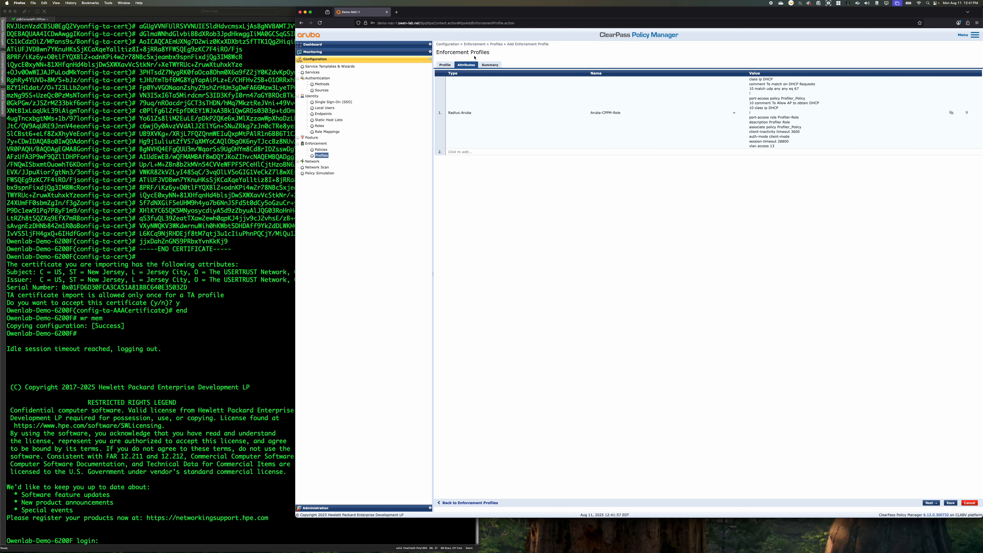
left_click(950, 503)
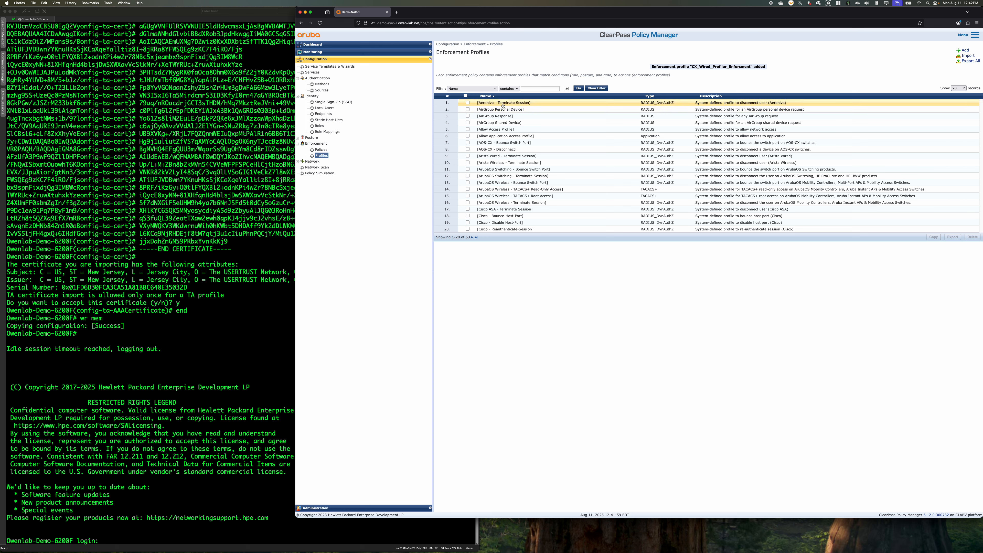
Open the mapping rules of CX_Wired_Role_Mapping for editing from the CX_Wired_Mac_Auth service
left_click(313, 73)
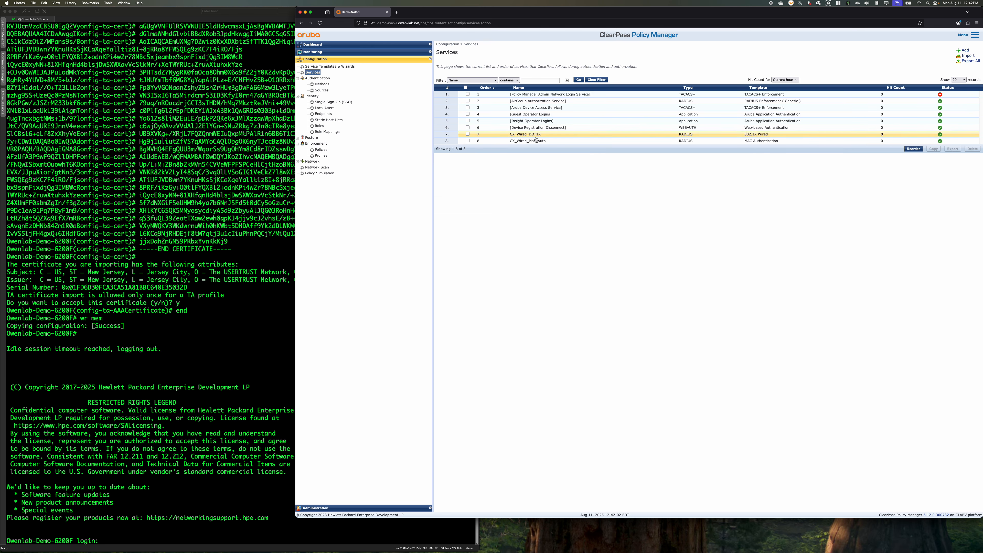
left_click(523, 143)
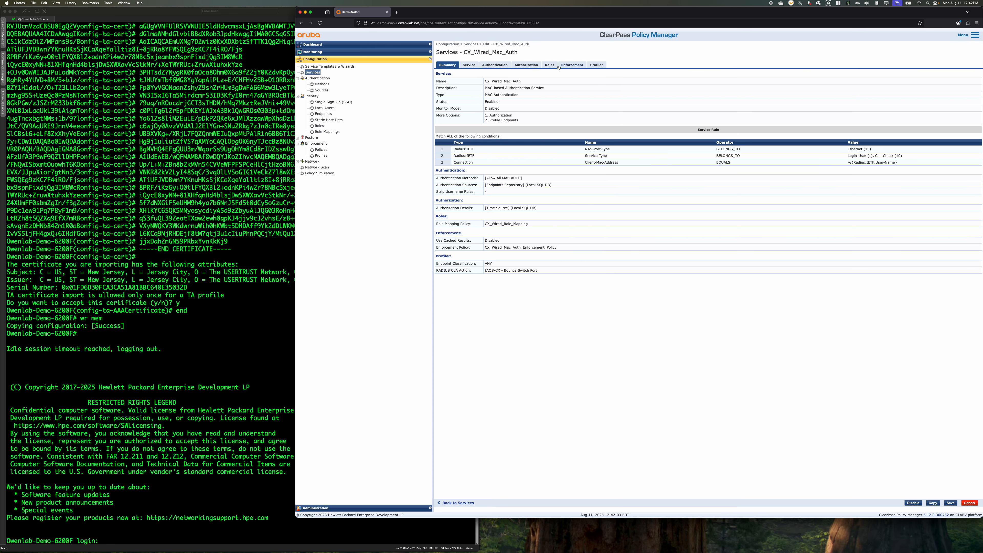
left_click(570, 65)
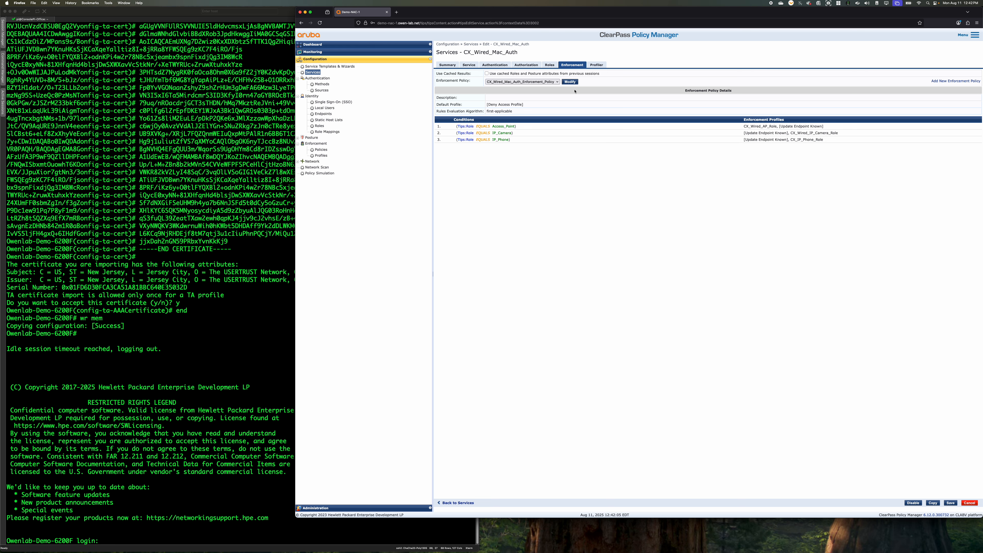
left_click(553, 65)
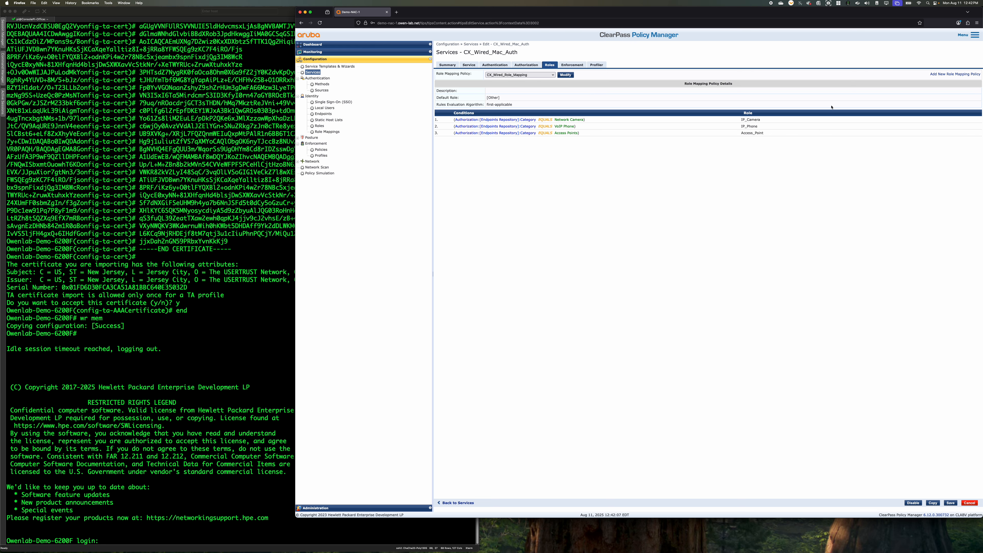
left_click(559, 76)
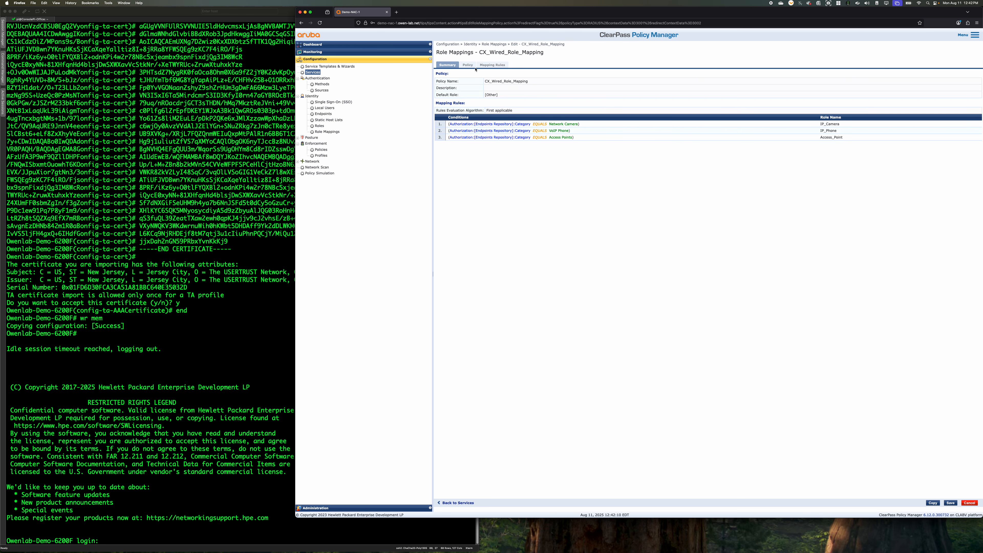
left_click(493, 65)
Add a mapping rule with the condition Authorization:[Endpoints Repository] Category EQUALS Unknown
left_click(831, 113)
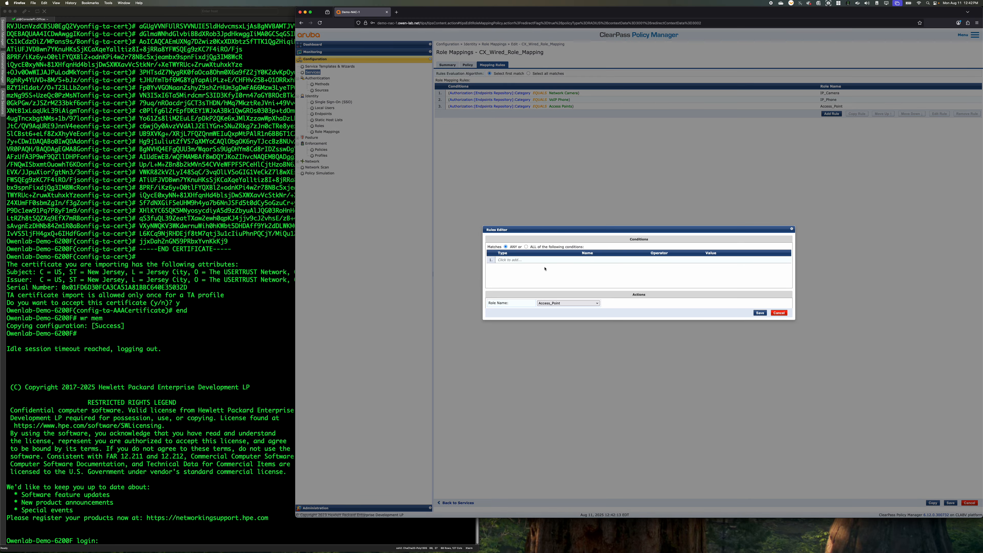
left_click(548, 261)
left_click(548, 261)
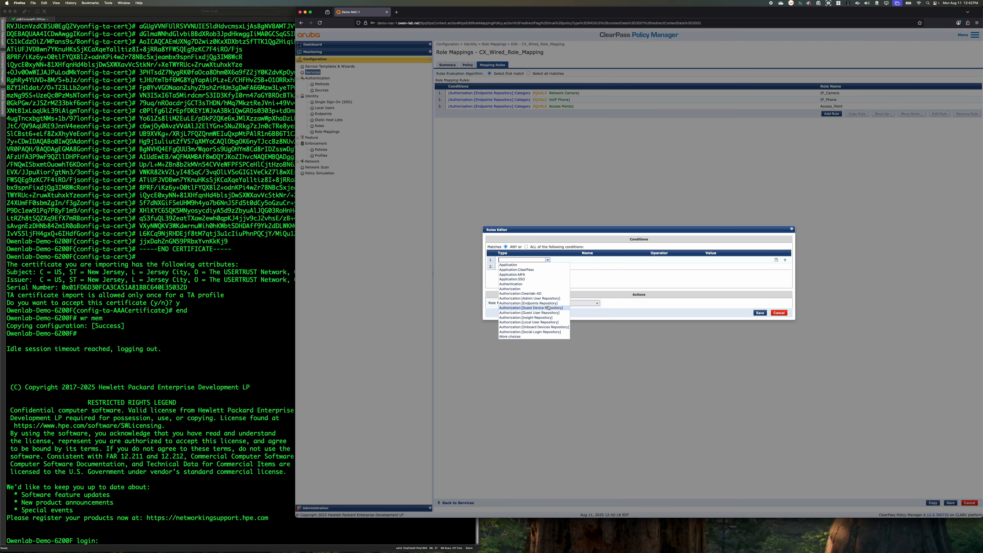
left_click(542, 303)
left_click(619, 260)
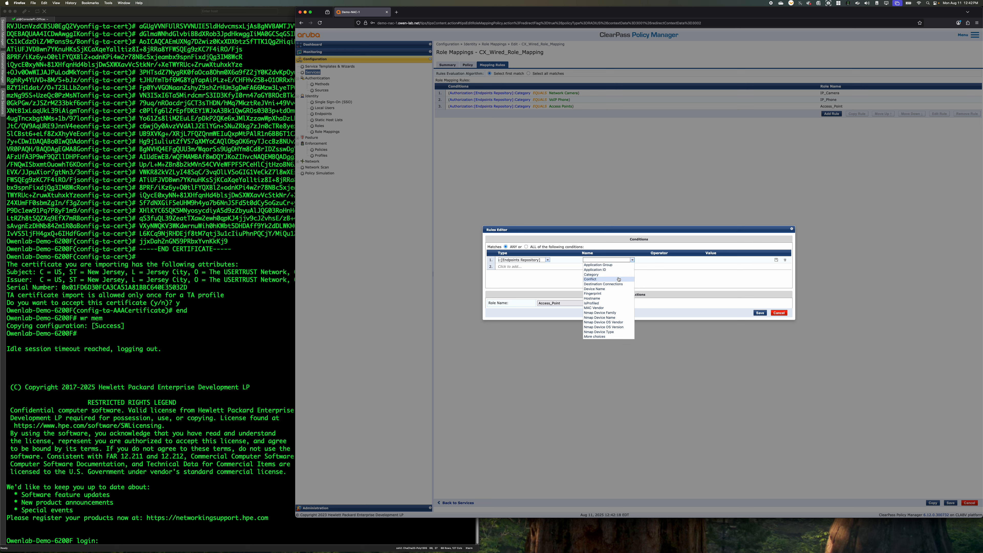
left_click(613, 274)
left_click(696, 260)
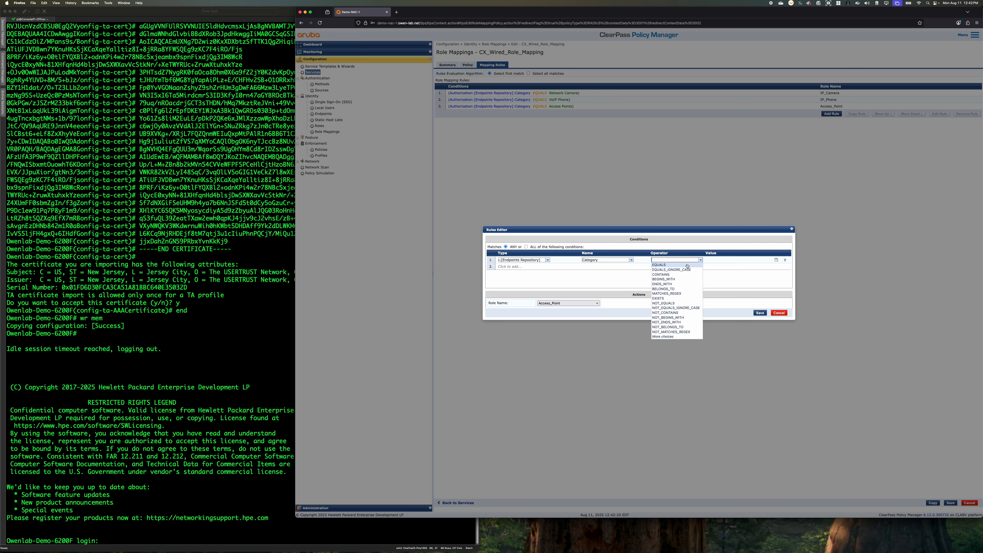
left_click(687, 265)
type("U")
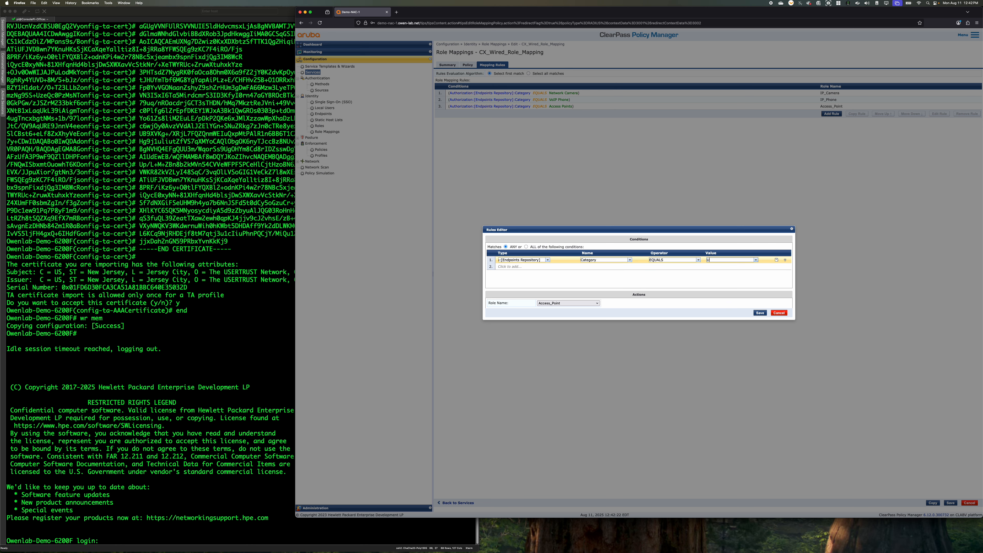
type("nklno")
key("BackSpace")
type("nkn")
key("Tab")
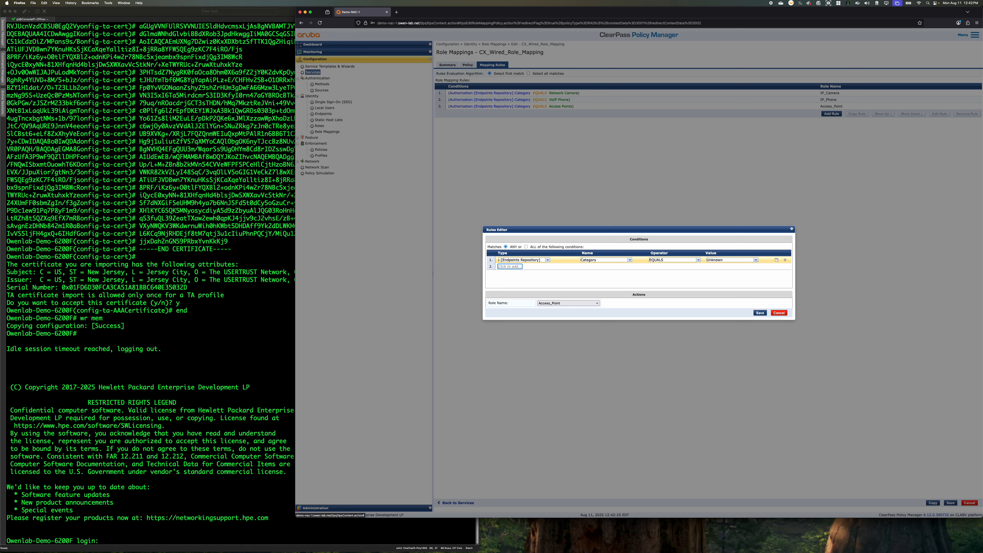
left_click(520, 268)
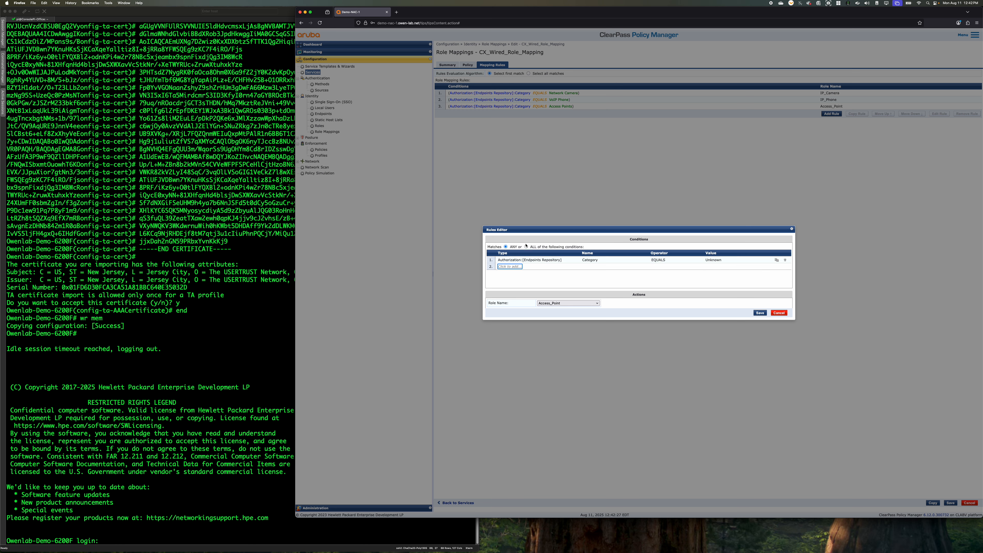
Add a second condition to the rule: Authorization:[Endpoints Repository] Category NOT_EXISTS
left_click(510, 267)
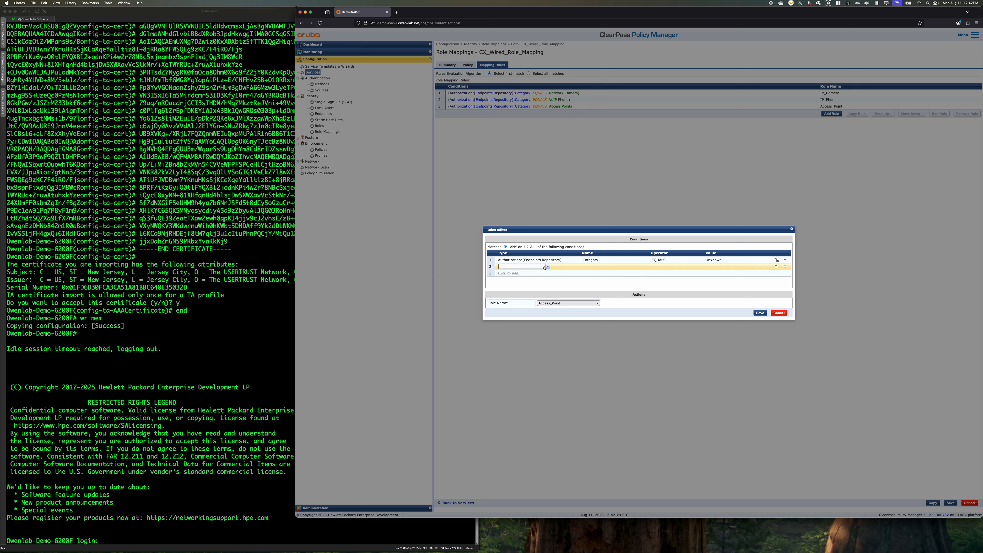
left_click(547, 266)
left_click(523, 311)
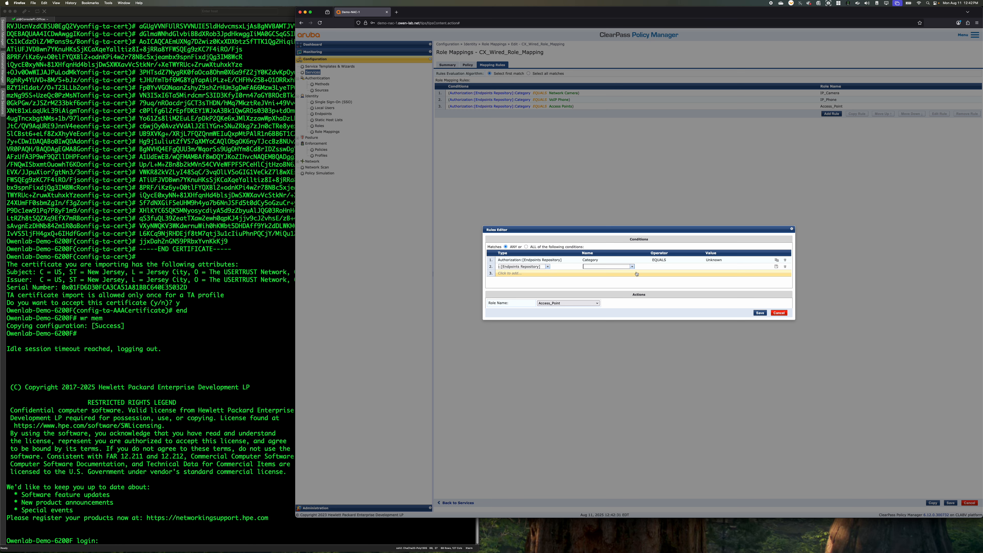
left_click(634, 267)
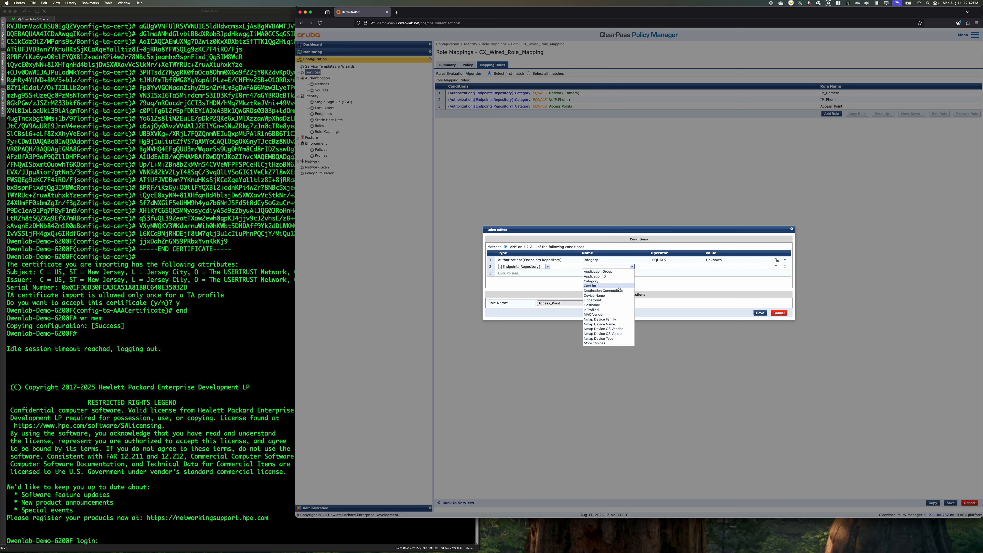
left_click(619, 284)
left_click(699, 267)
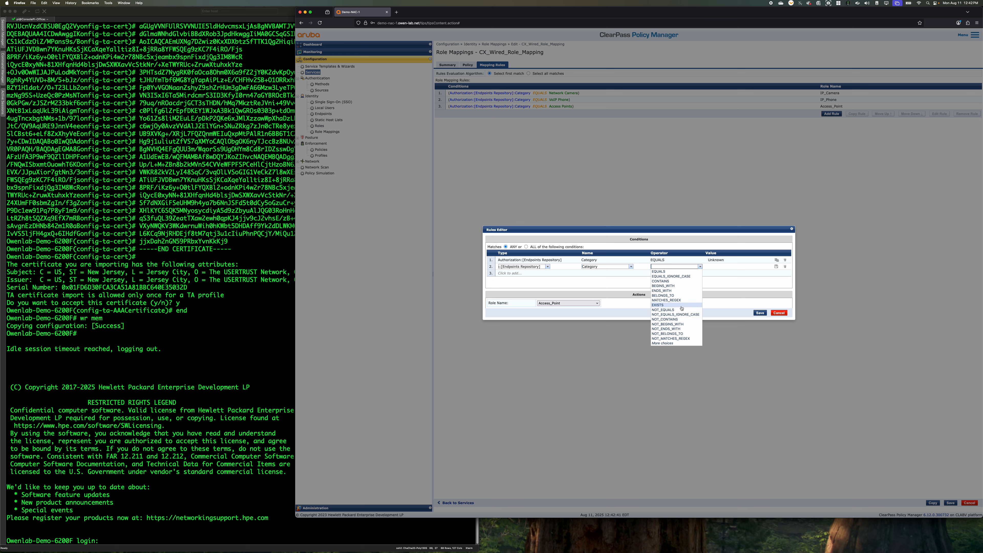
left_click(683, 344)
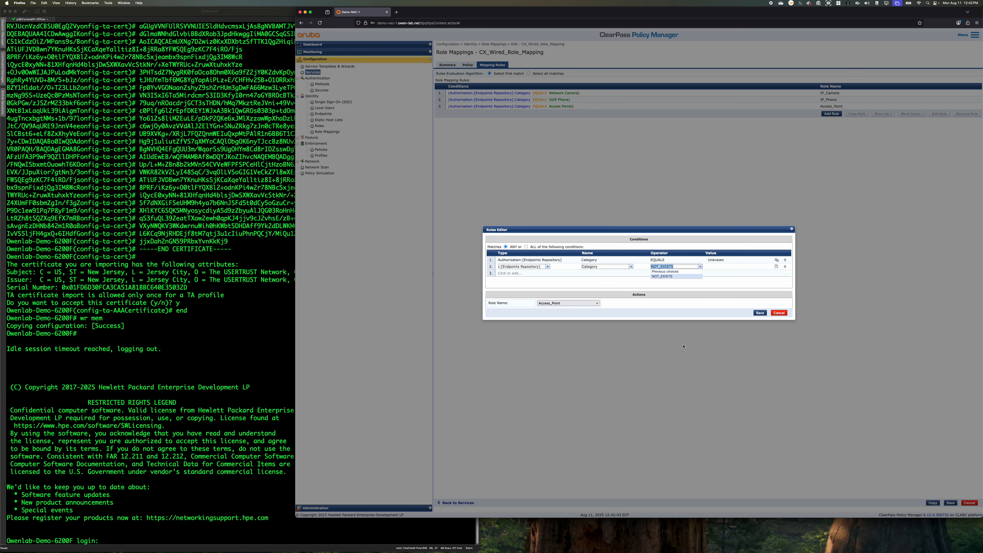
left_click(679, 293)
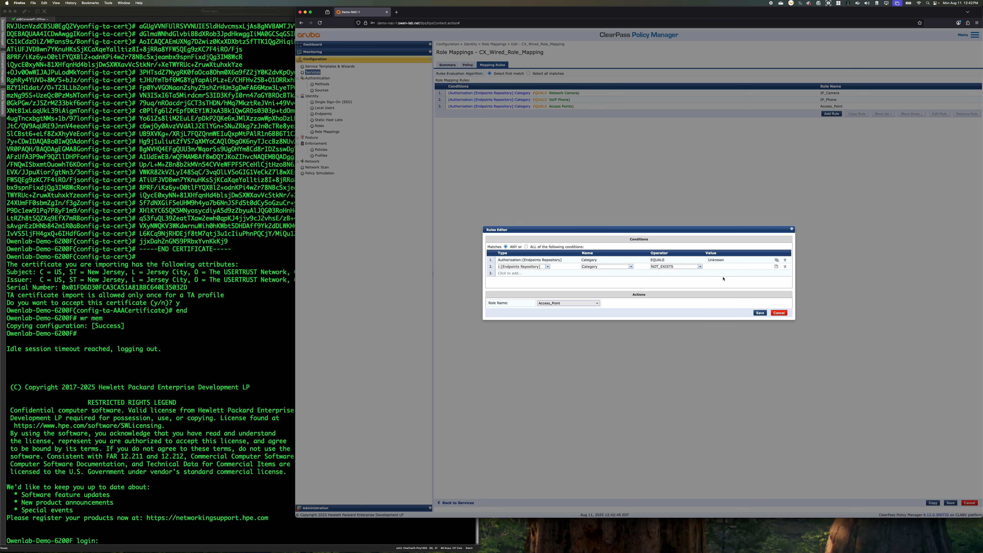
Assign the Profile role to the new mapping rule, save the rule and save the CX_Wired_Role_Mapping policy
left_click(568, 303)
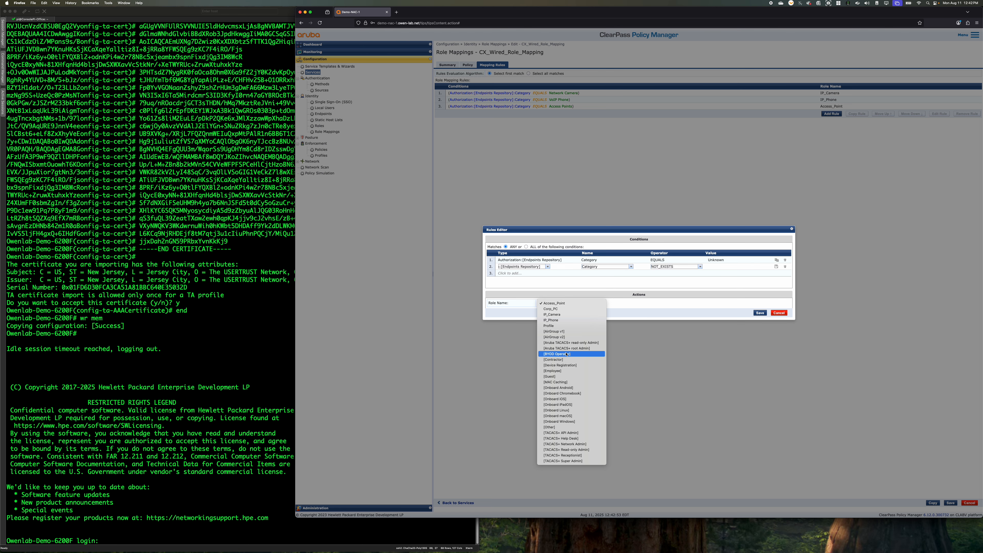
left_click(556, 320)
left_click(556, 303)
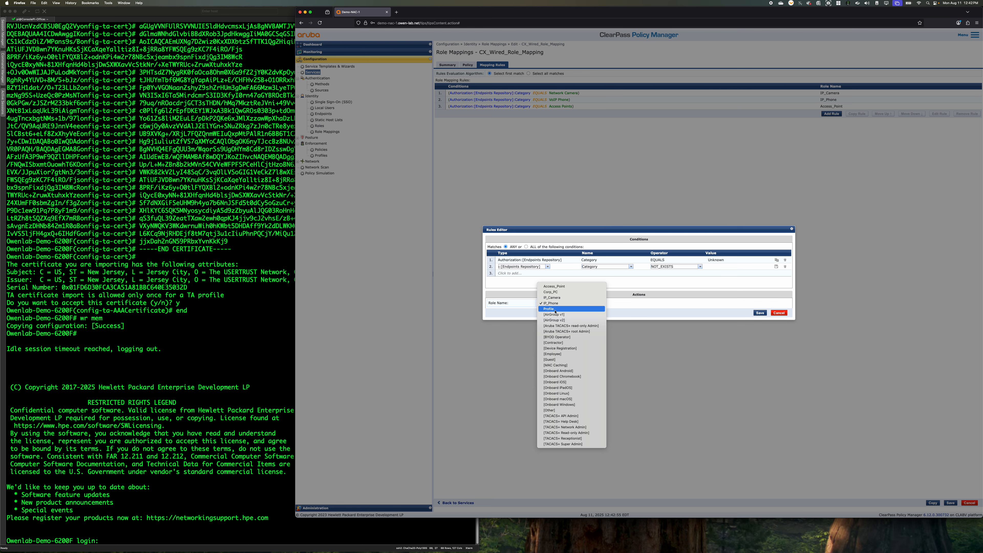
left_click(554, 308)
left_click(760, 313)
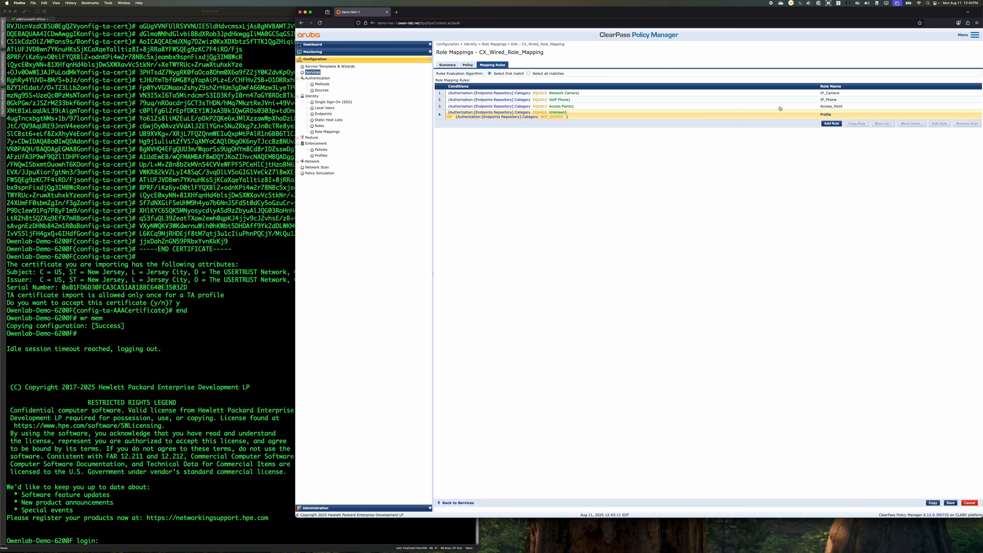
left_click(468, 65)
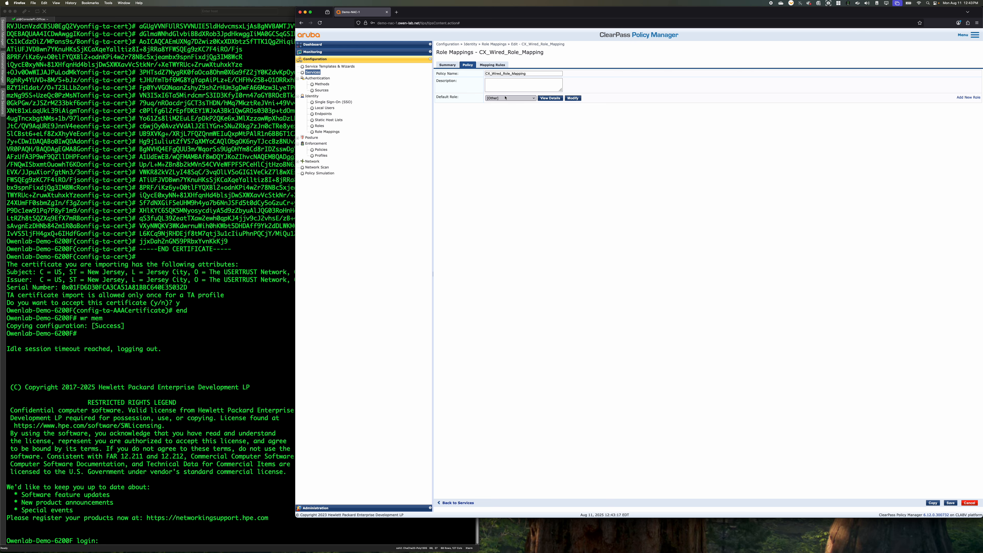
left_click(950, 504)
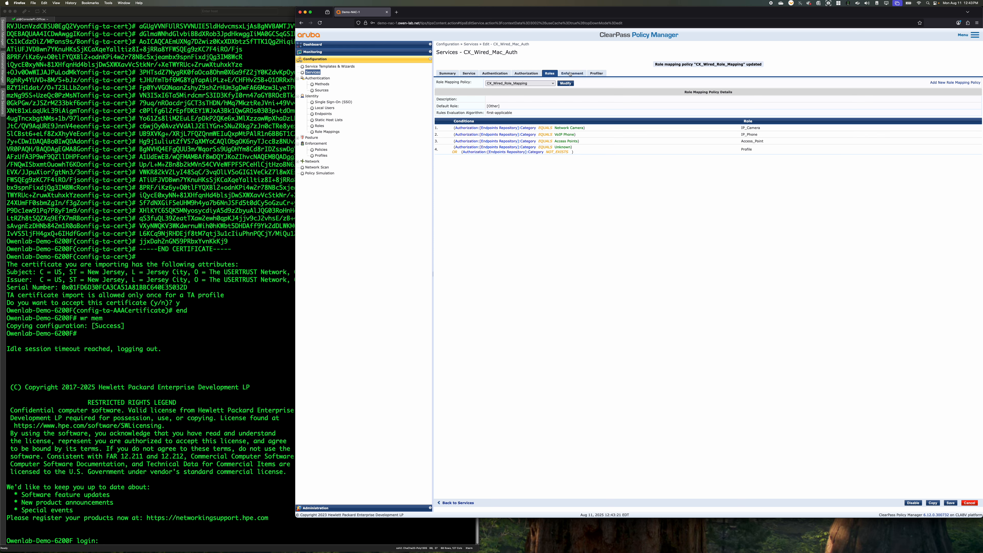
Open the rules of CX_Wired_Mac_Auth_Enforcement_Policy for editing from the CX_Wired_Mac_Auth service
left_click(570, 74)
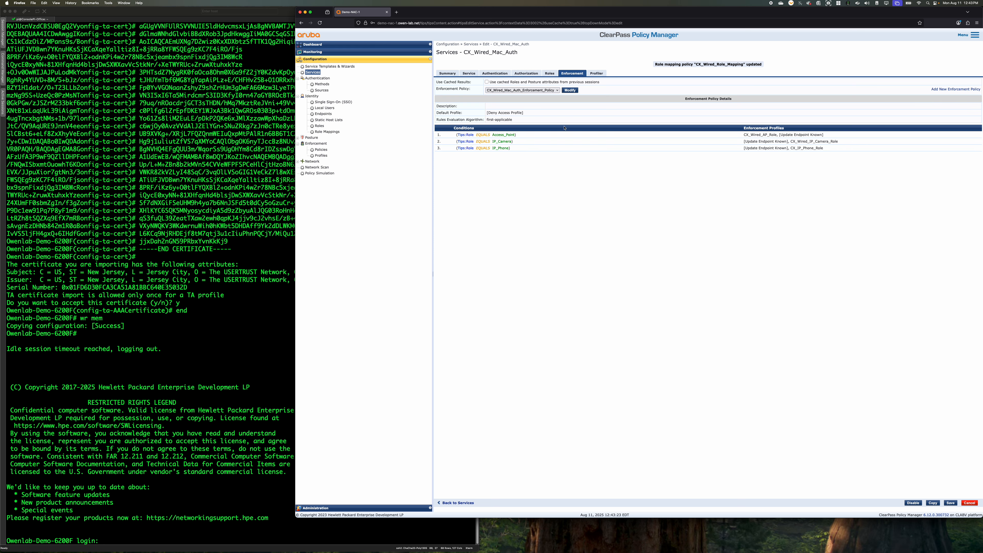
left_click(570, 90)
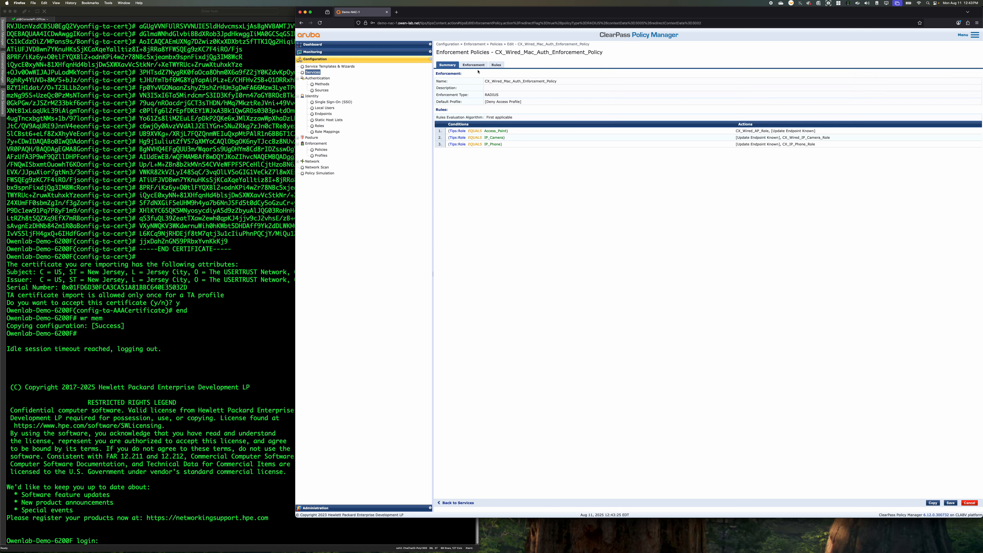
left_click(496, 65)
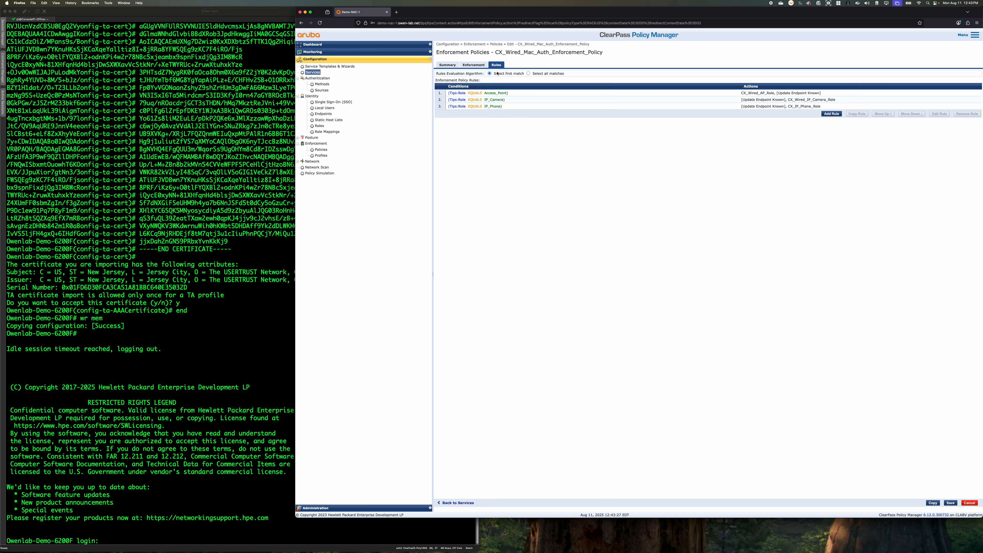
Add an enforcement rule with the condition Tips Role EQUALS Profile
left_click(831, 114)
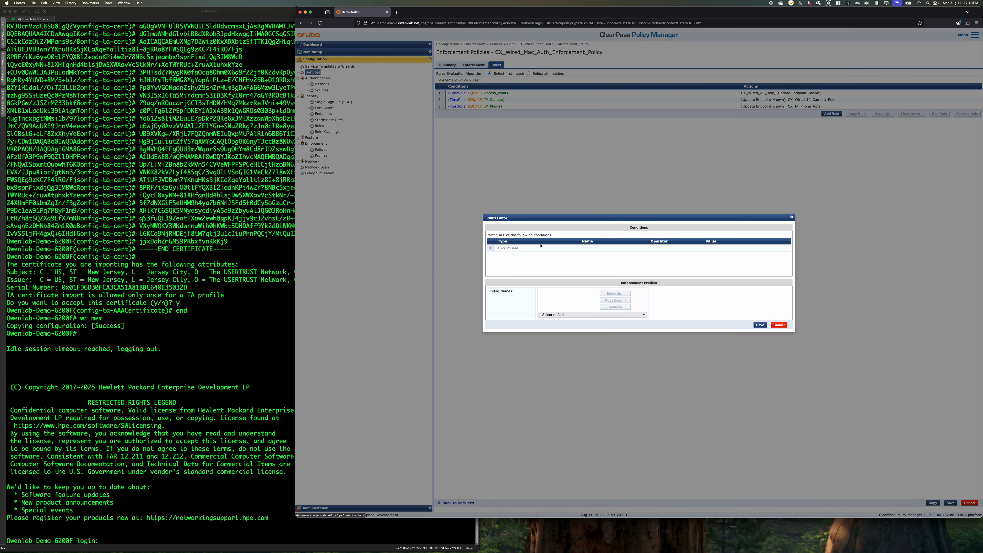
left_click(507, 248)
left_click(547, 248)
left_click(547, 253)
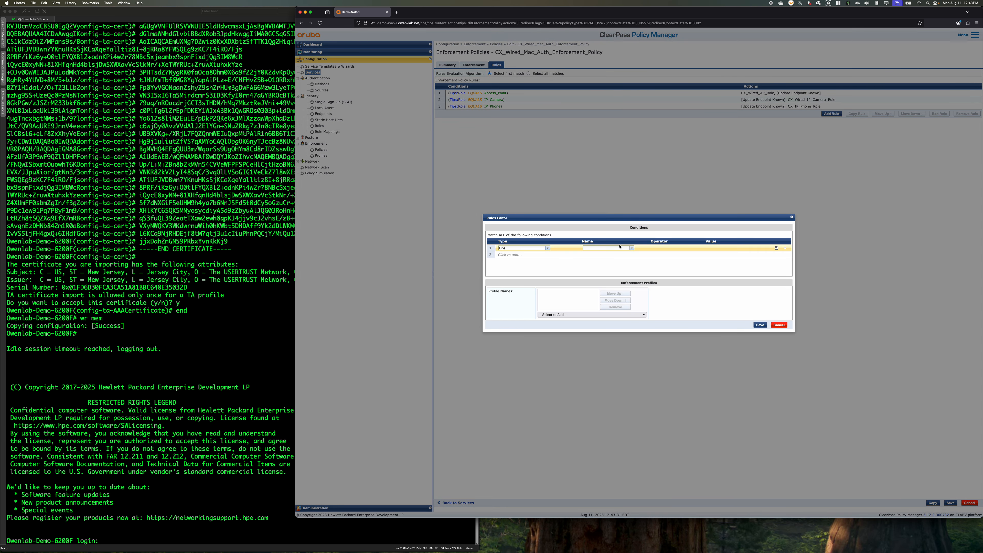
left_click(627, 248)
left_click(592, 254)
left_click(668, 249)
left_click(658, 254)
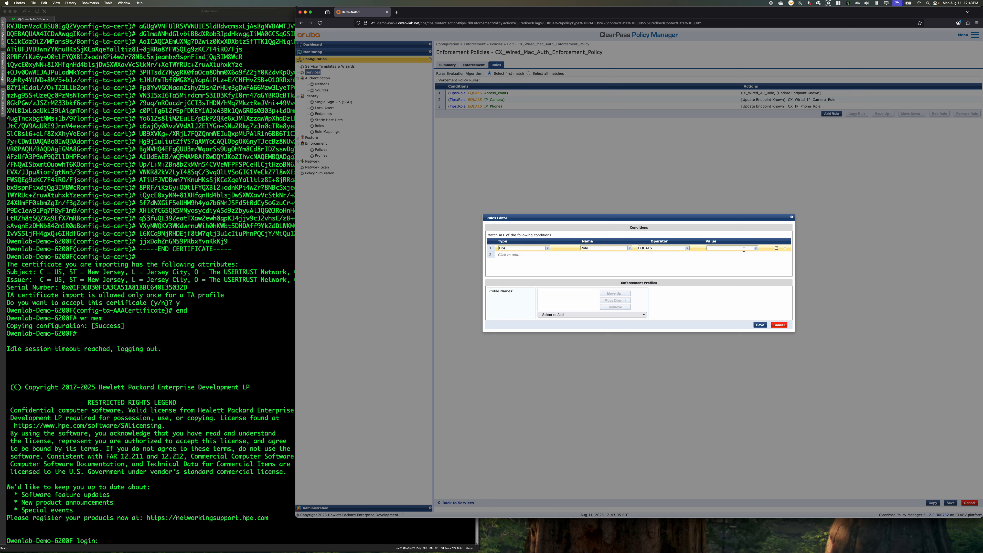
type("rio")
type("of")
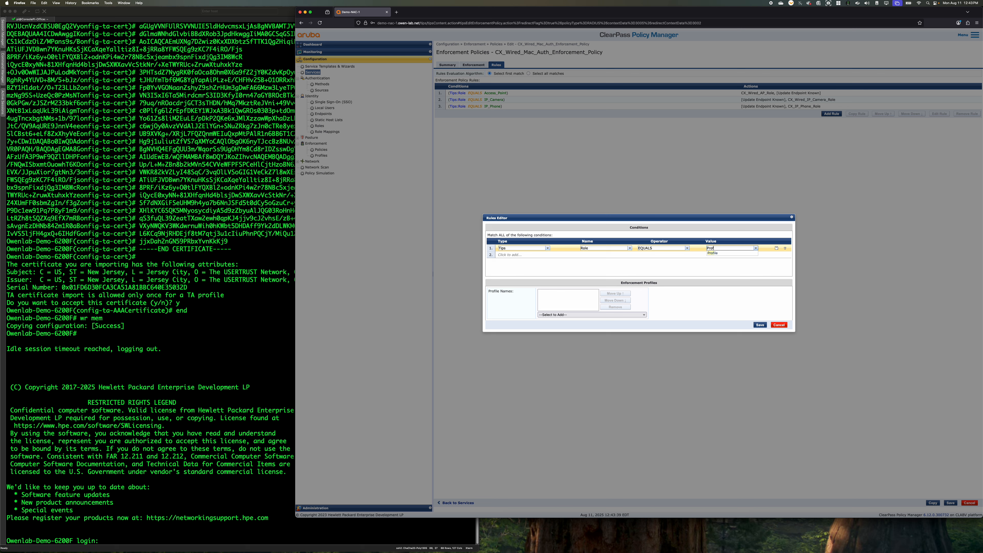
left_click(741, 254)
Assign the RADIUS profile CX_Wired_Profiler_Enforcement to the new rule and save the rule
left_click(543, 314)
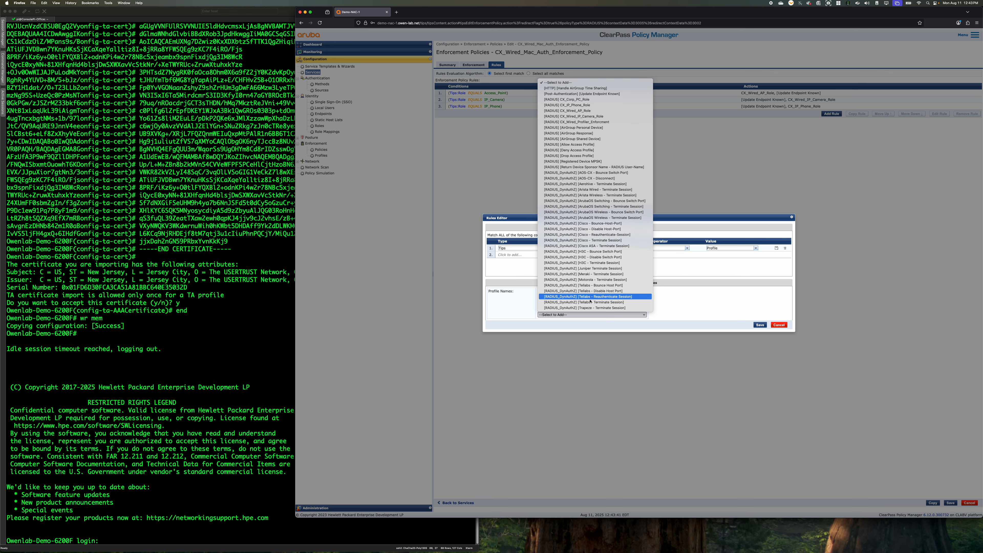
left_click(607, 121)
left_click(760, 330)
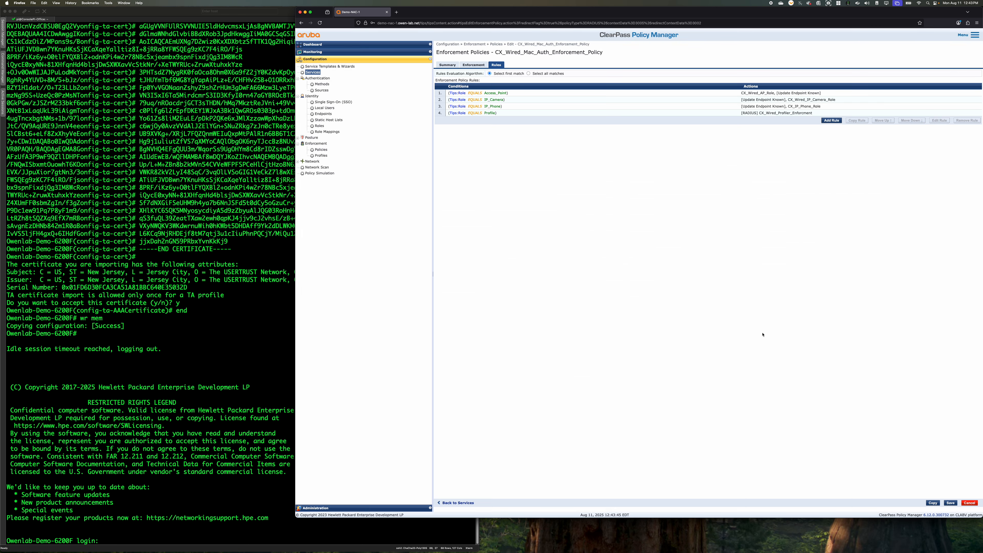
Duplicate the Profile enforcement rule and set the copy's condition to Tips Role EQUALS Other
left_click(766, 114)
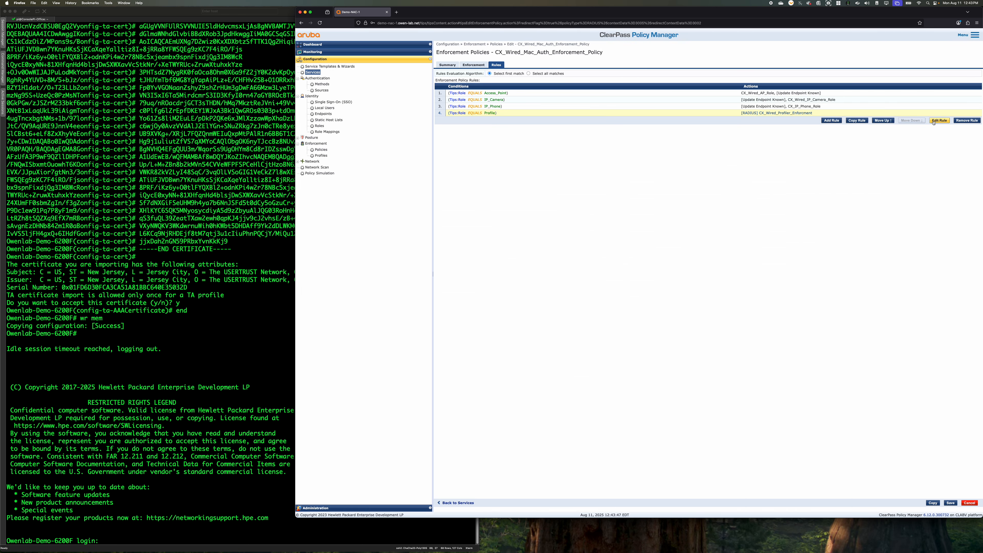
left_click(857, 120)
left_click(697, 120)
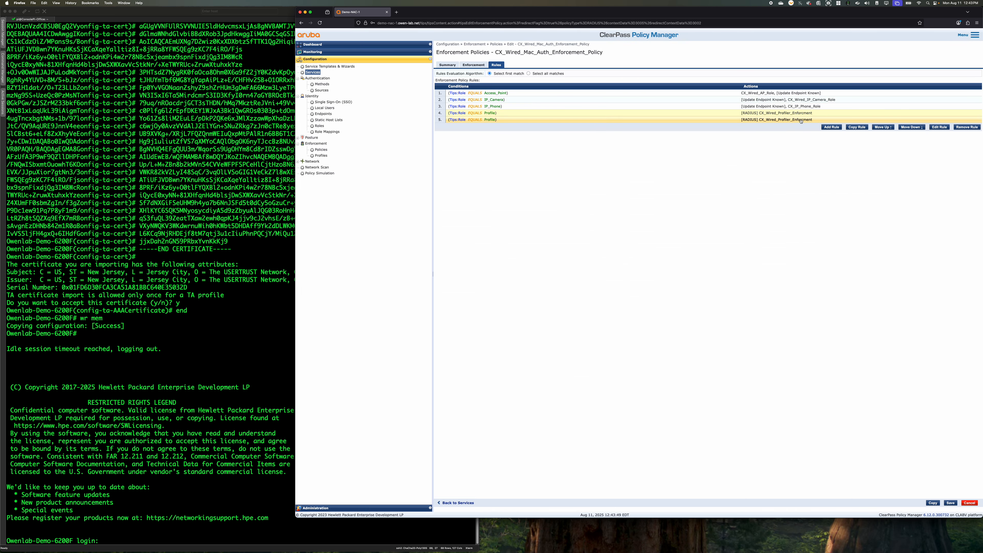
left_click(933, 129)
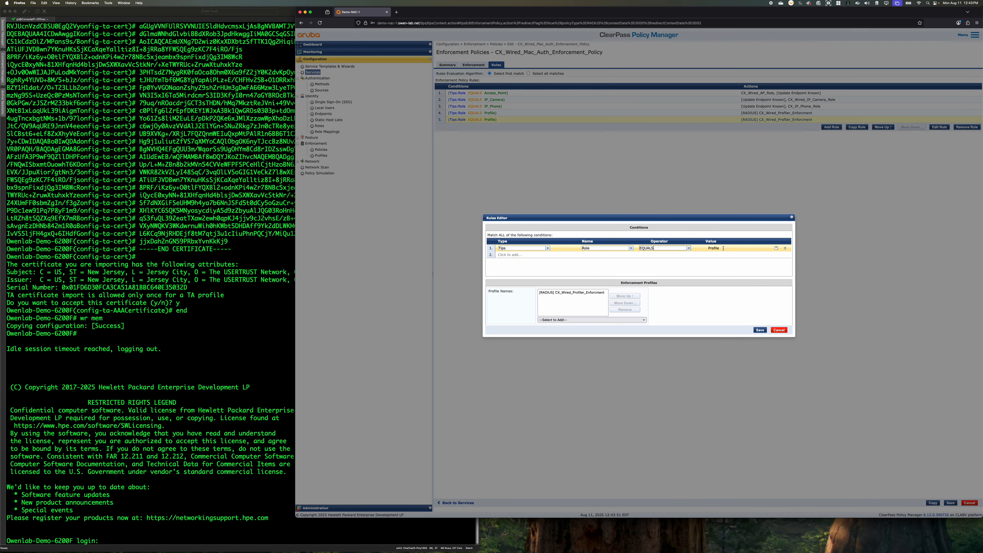
type("Other")
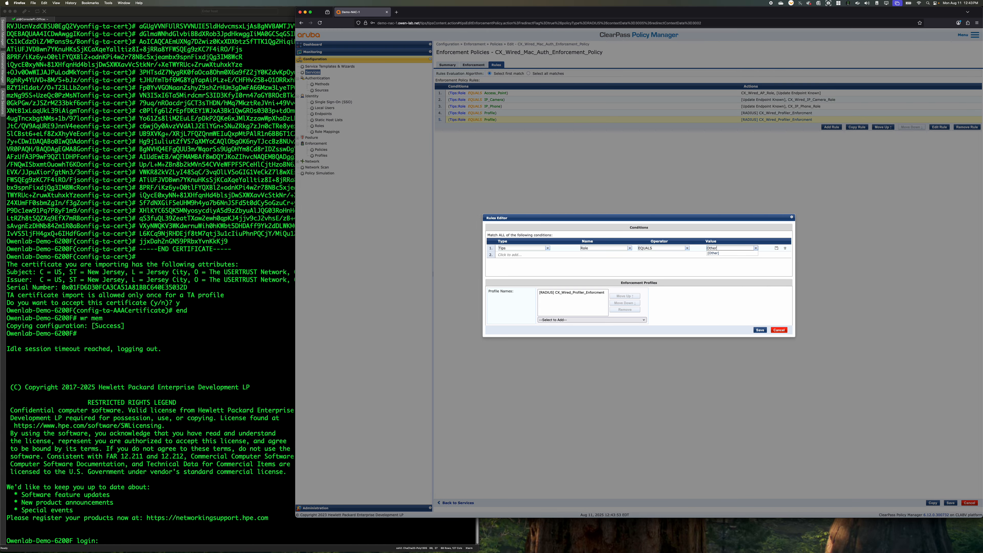
left_click(699, 266)
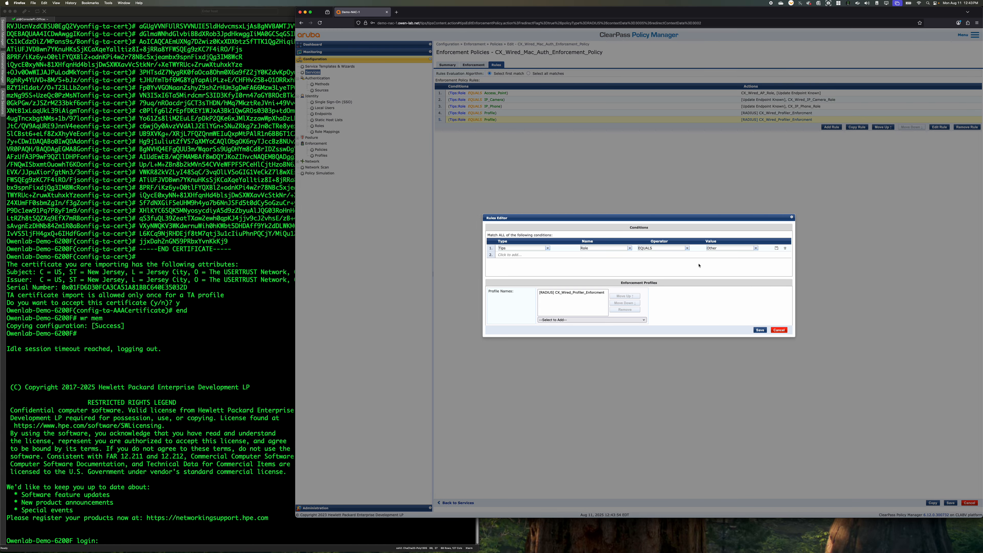
left_click(760, 330)
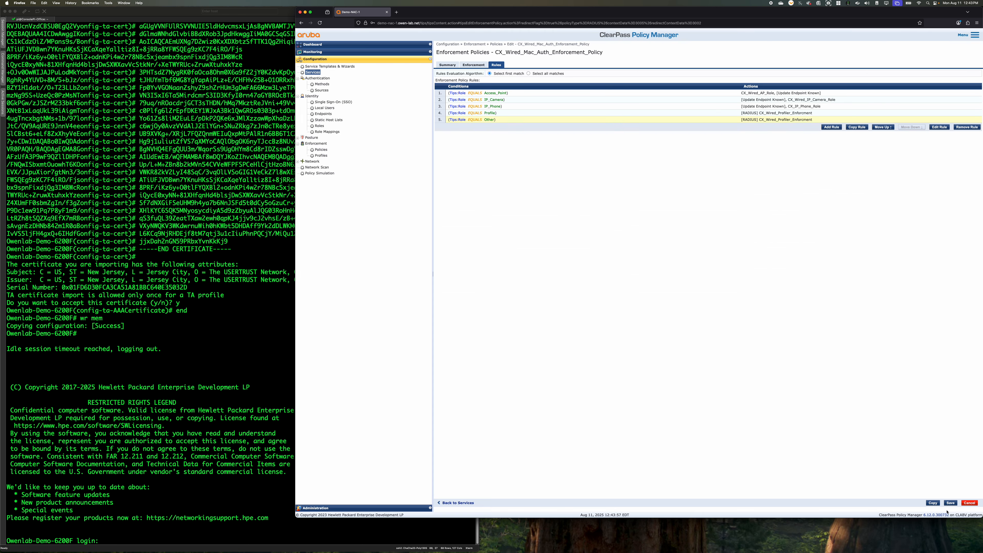
Save the edited enforcement policy and the CX_Wired_Mac_Auth service
left_click(953, 503)
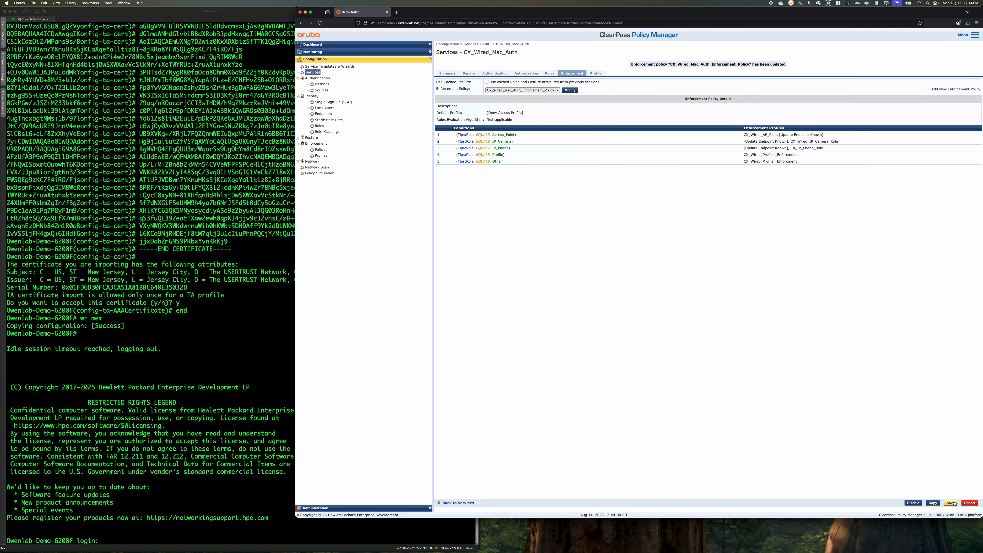
left_click(953, 503)
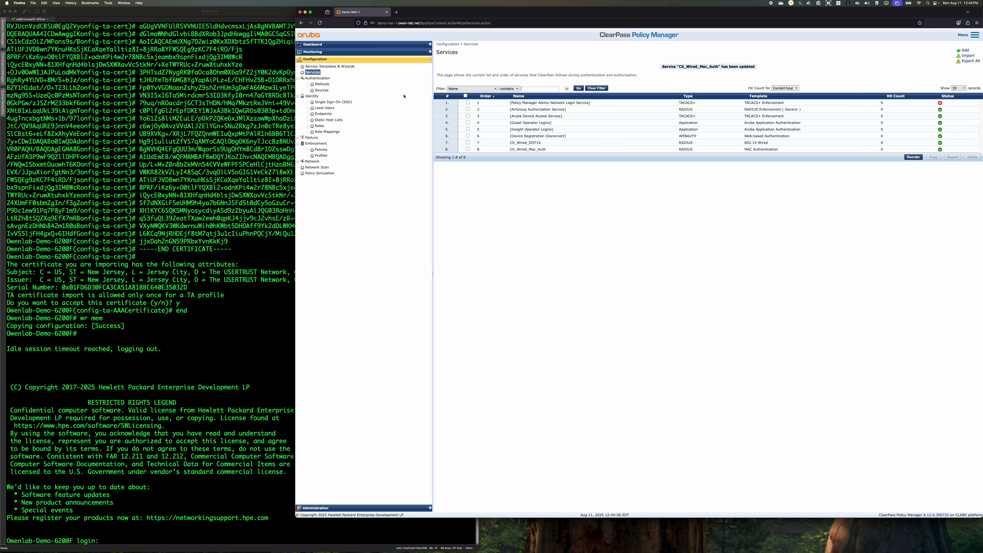
Open the Access Tracker and widen the browser window so all of its columns fit
left_click(320, 52)
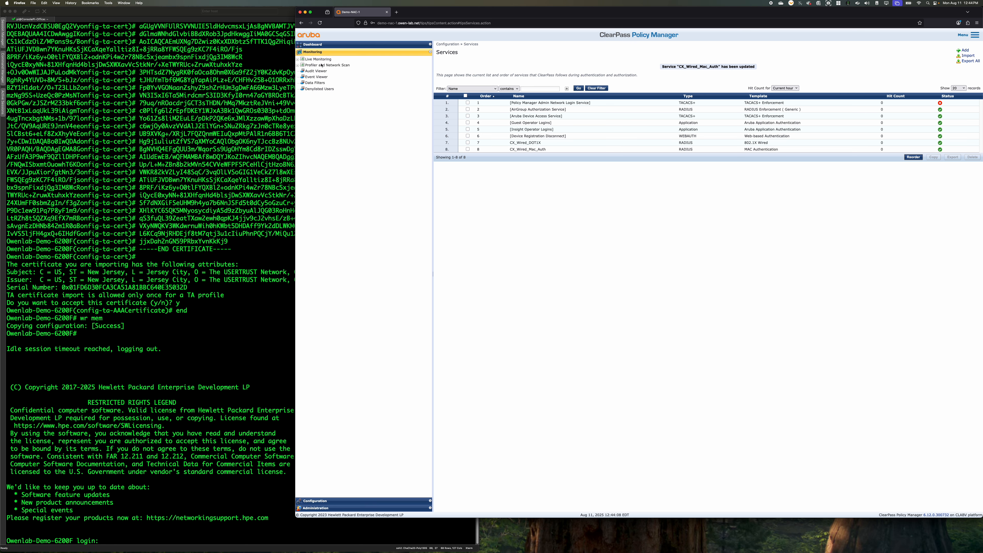
left_click(326, 65)
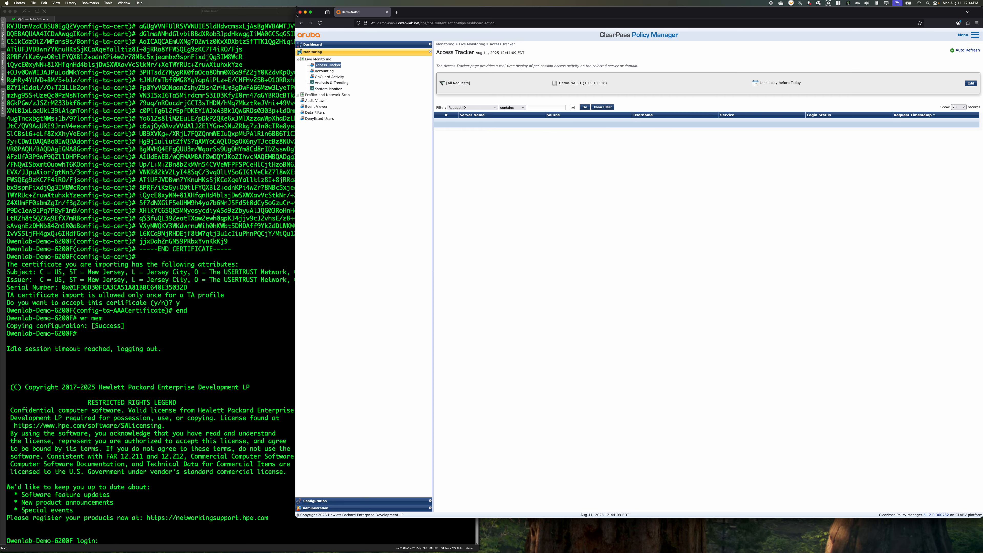
left_click_drag(295, 14, 489, 14)
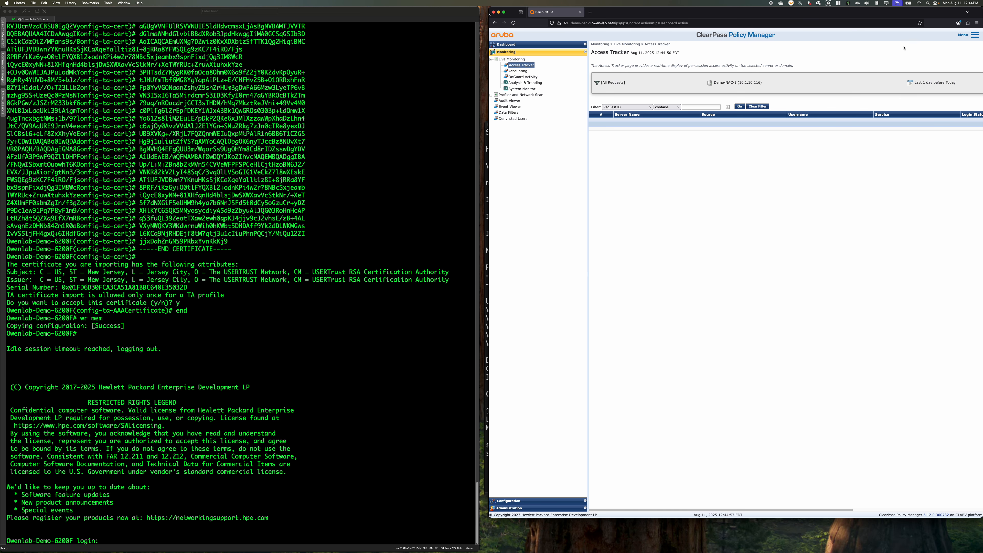
left_click_drag(898, 15, 783, 15)
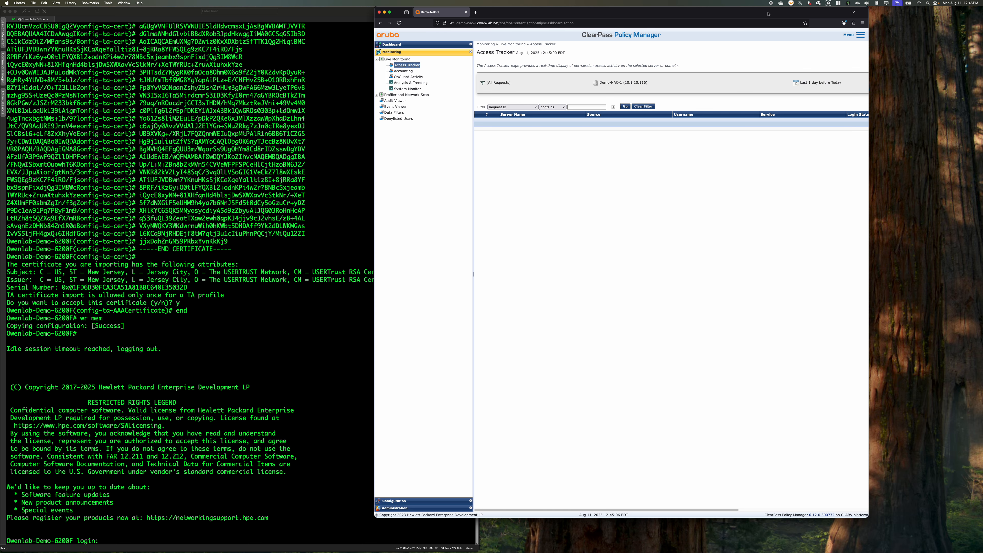
left_click_drag(768, 11, 751, 12)
left_click_drag(850, 49, 972, 67)
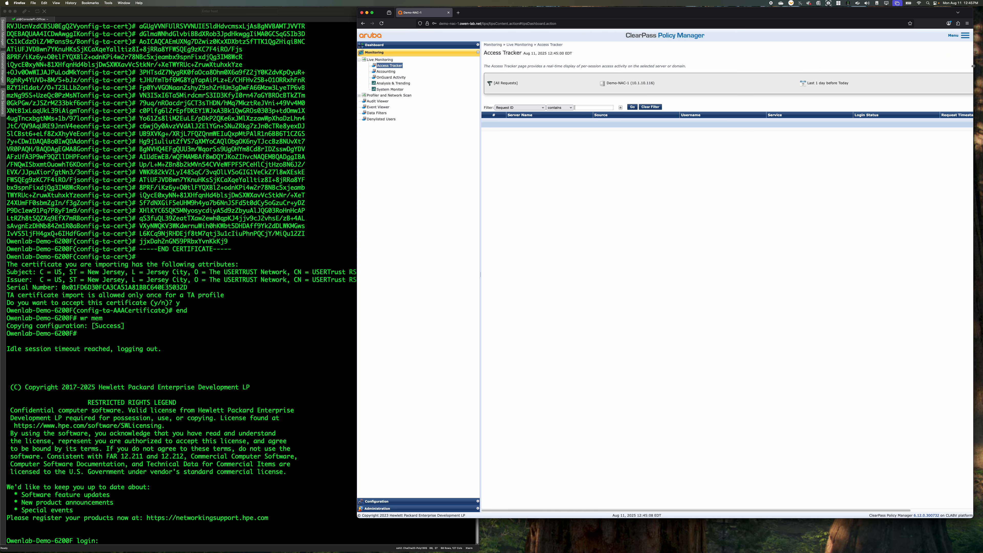
left_click_drag(869, 14, 765, 14)
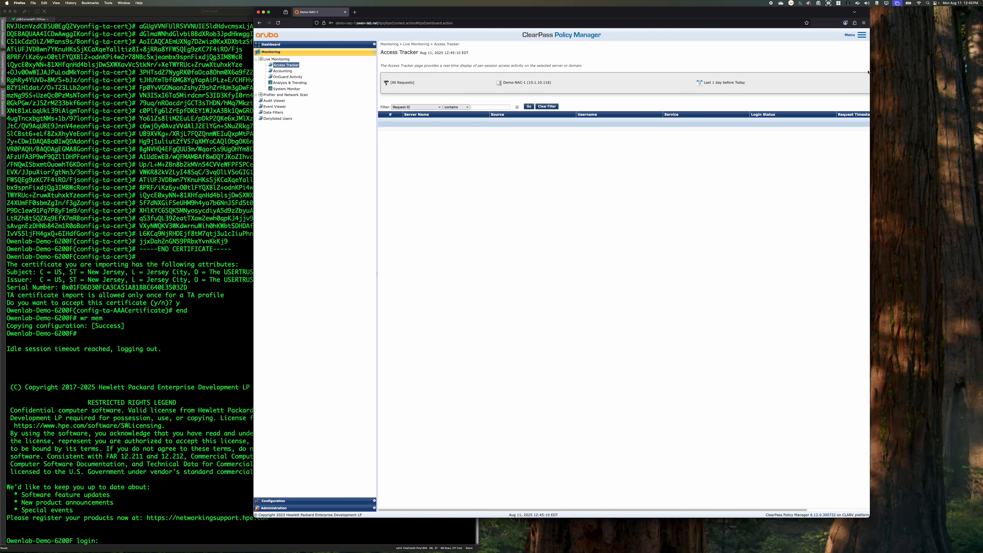
left_click_drag(868, 72, 982, 72)
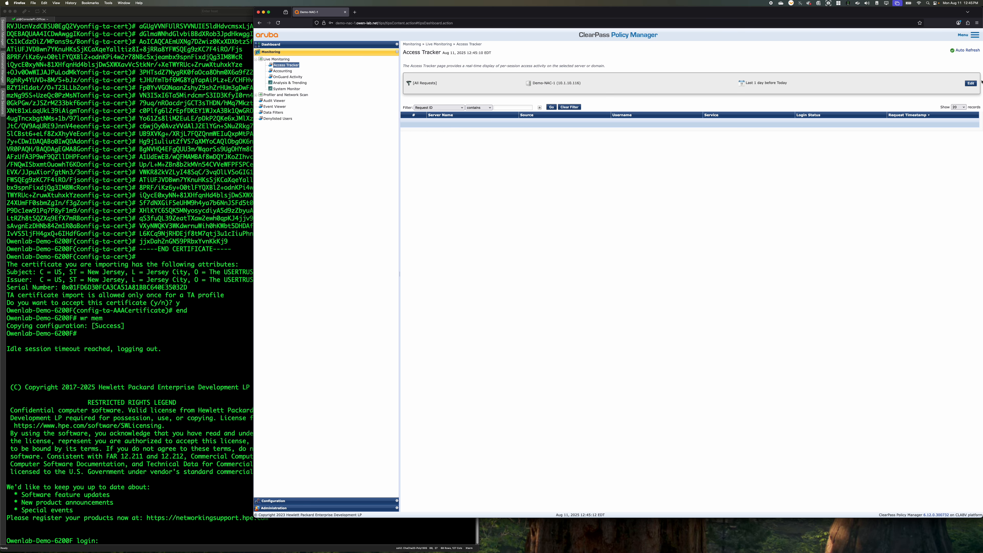
left_click(975, 83)
left_click(483, 76)
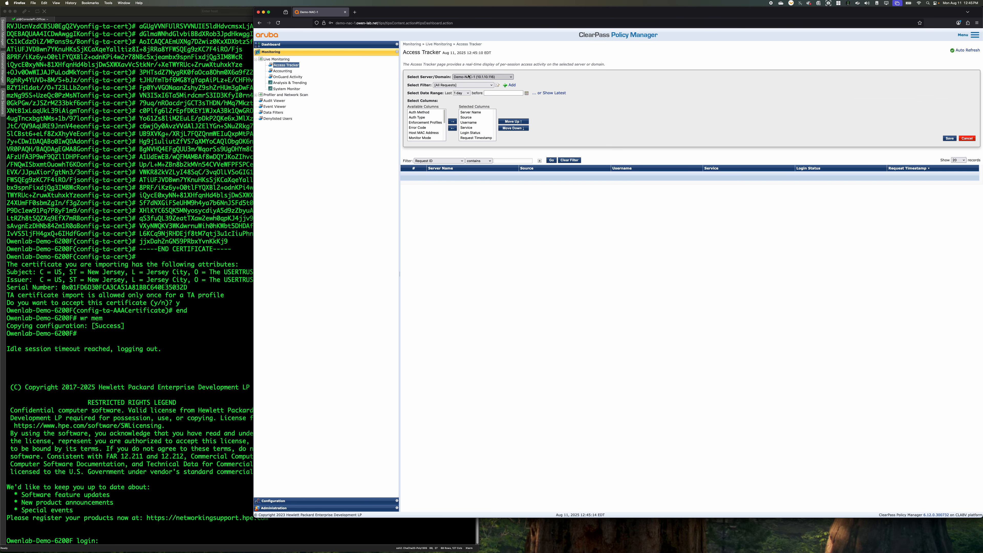
left_click(476, 73)
left_click(950, 139)
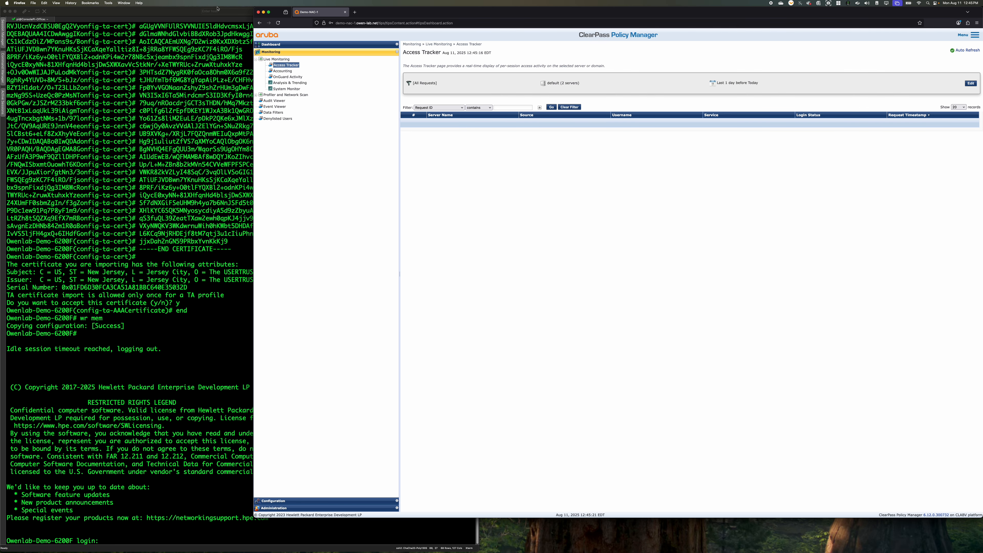
Open the Event Viewer and show the system events of server Demo-NAC-2
left_click(312, 501)
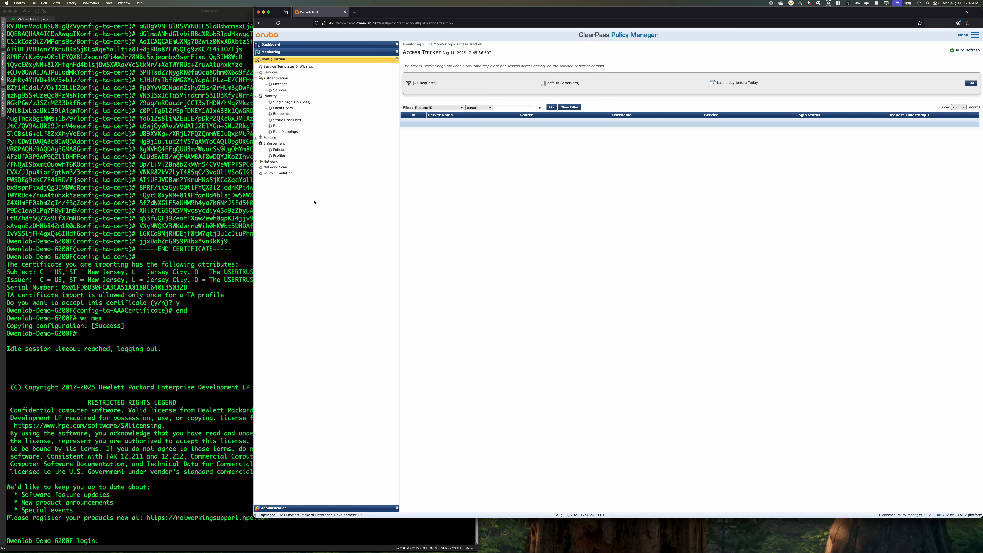
left_click(280, 52)
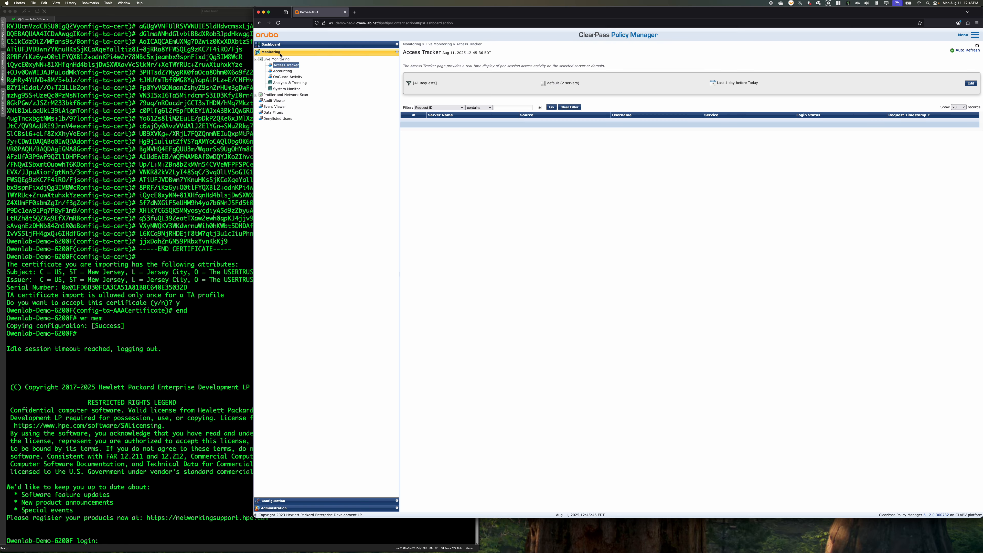
left_click(277, 107)
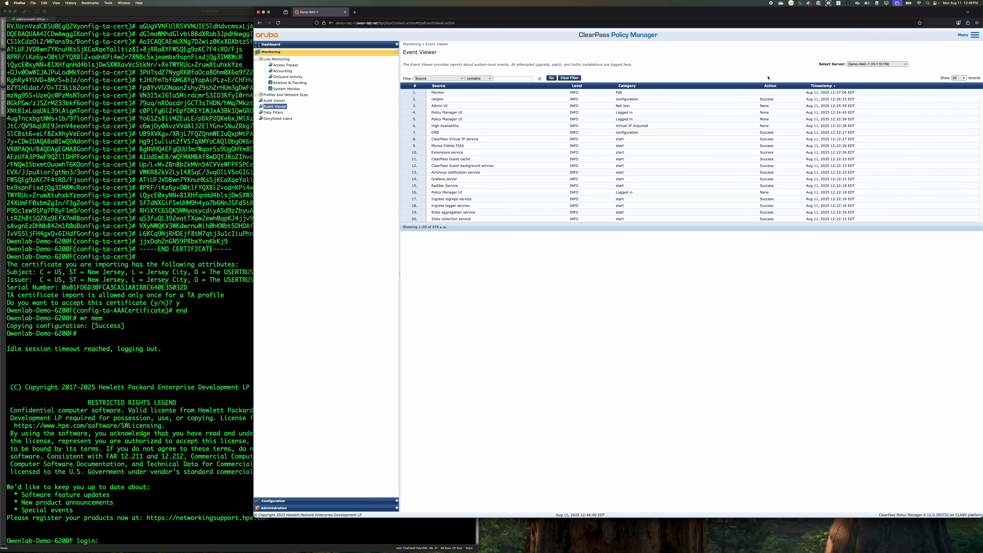
left_click(877, 64)
left_click(875, 72)
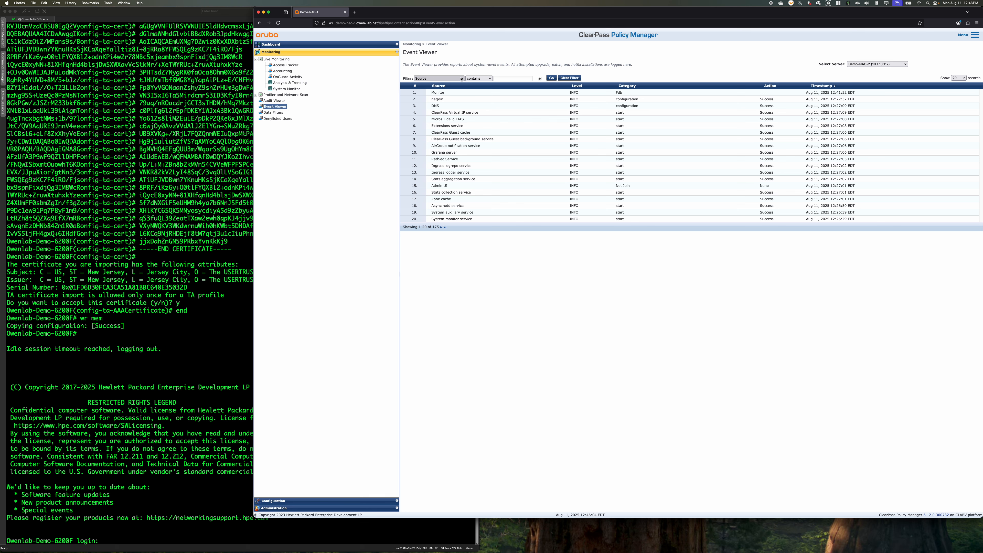
Move the ClearPass browser window aside so the whole SecureCRT switch console is visible next to it
left_click(53, 440)
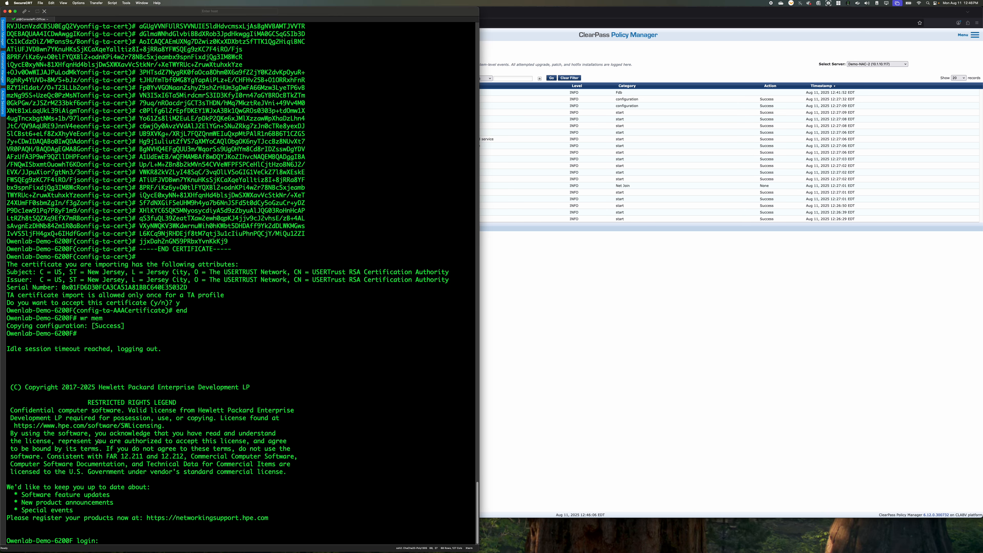
left_click(640, 284)
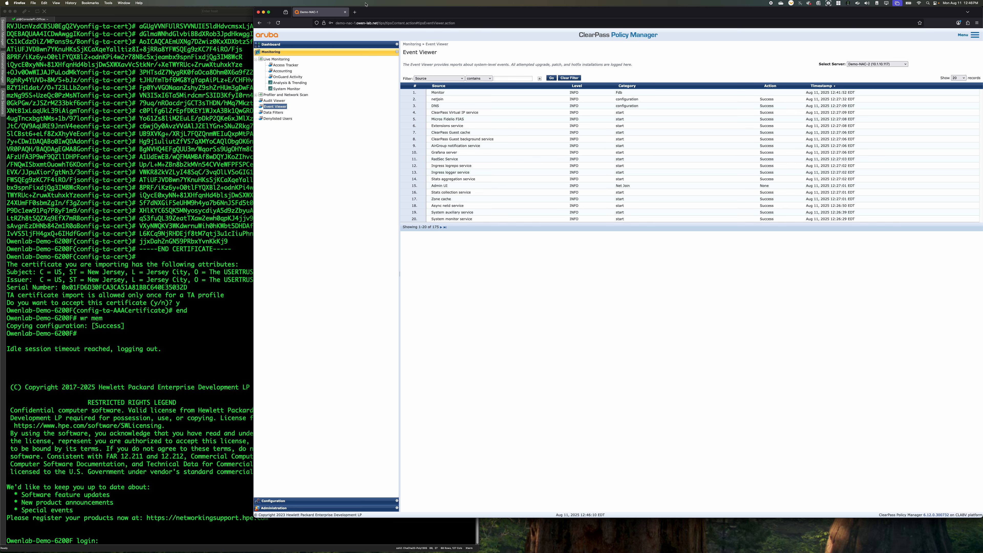
left_click_drag(380, 8, 606, 8)
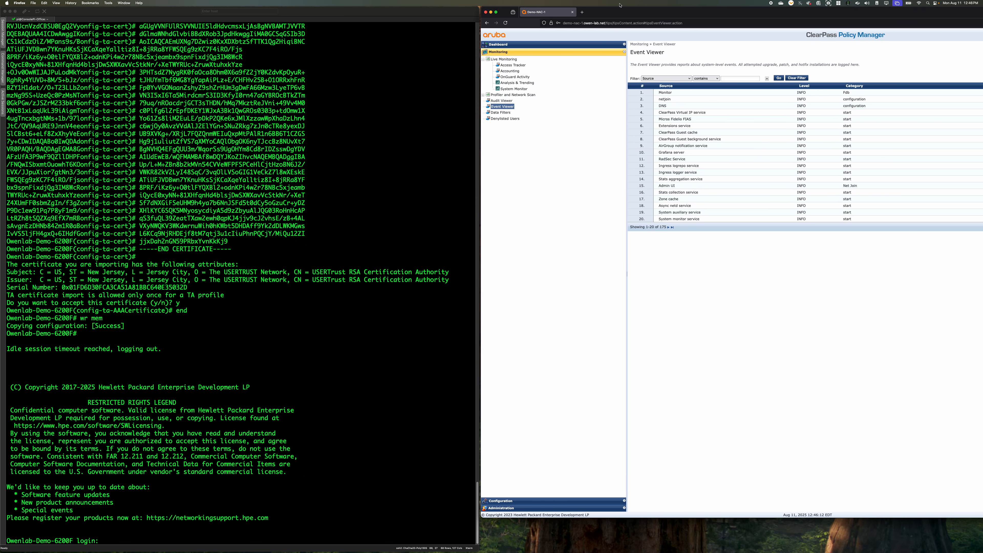
Log in to the Owenlab-Demo-6200F switch console as admin with the account password
left_click(216, 443)
type("admin")
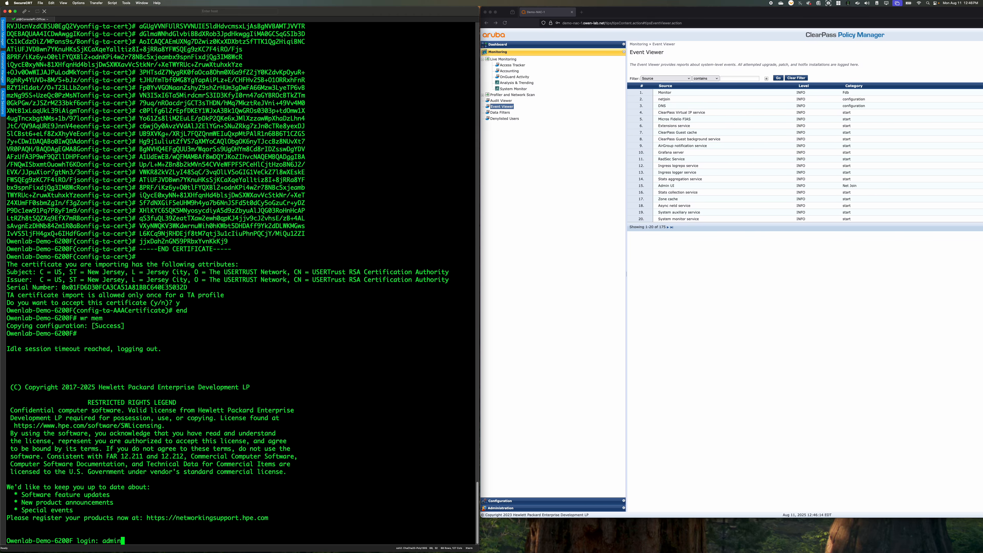
key("Return")
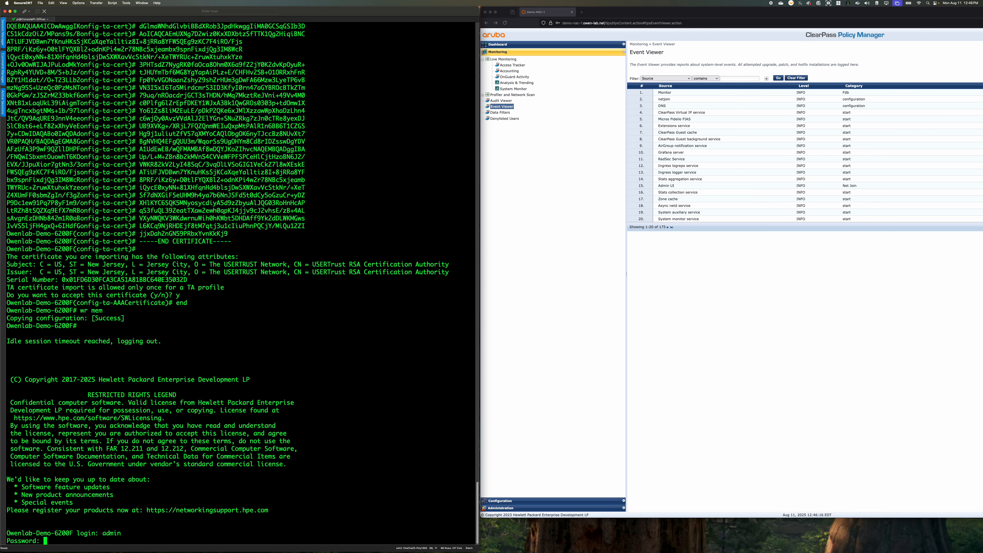
key("Return")
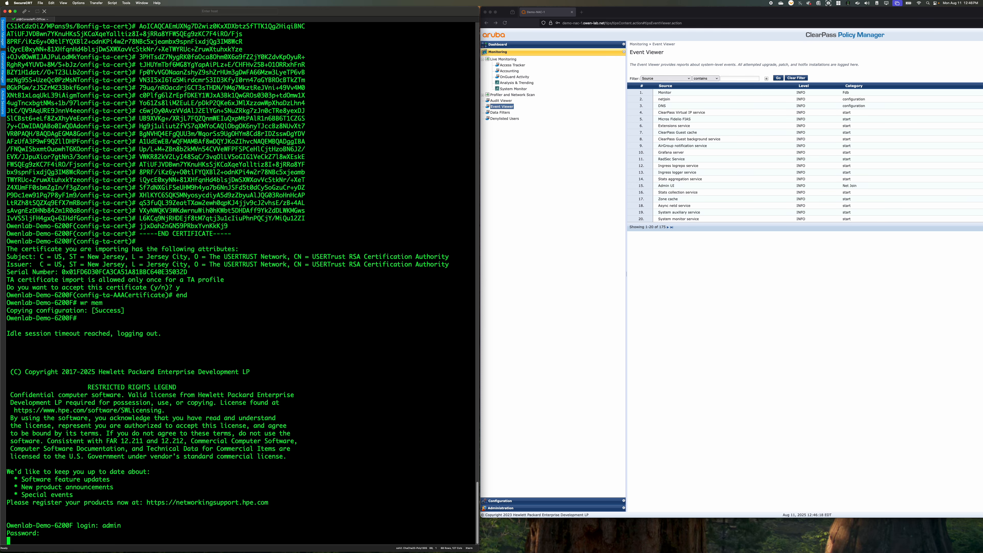
List the switch's port-access clients with sh port-access clients and its interface status with sh int brief
type("sh port-access clients")
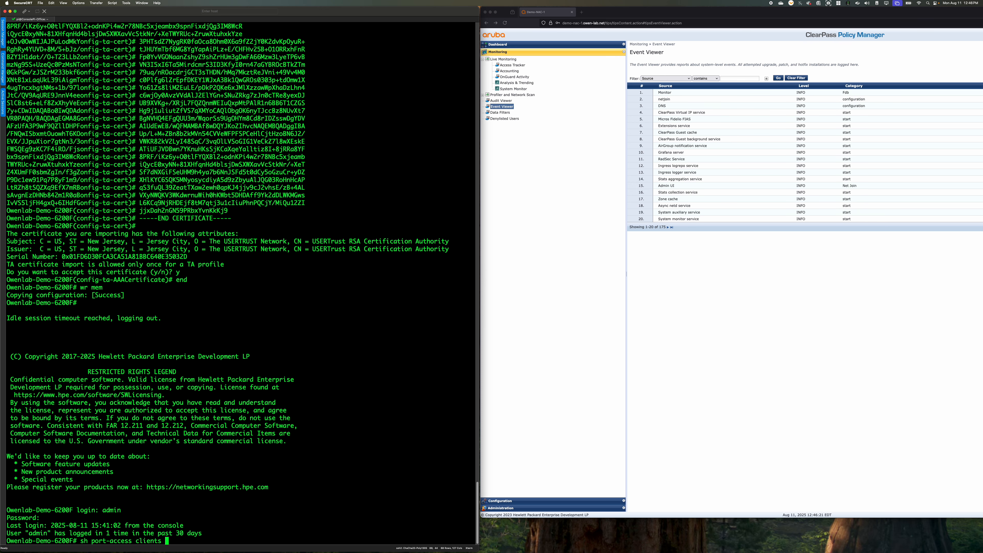
key("Return")
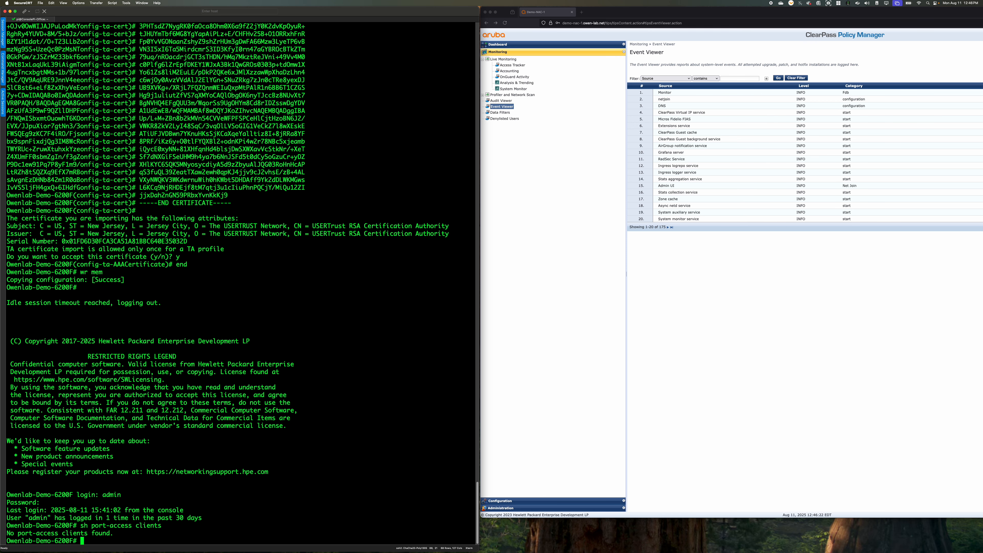
type("sh int brief")
key("Return")
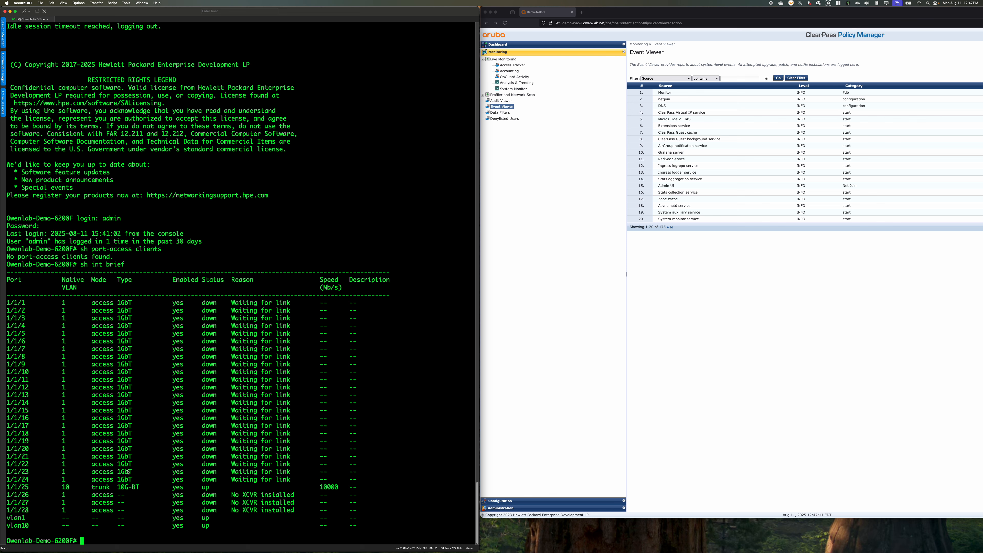
Open the Access Tracker in ClearPass and rerun sh int brief in the switch console
left_click(595, 347)
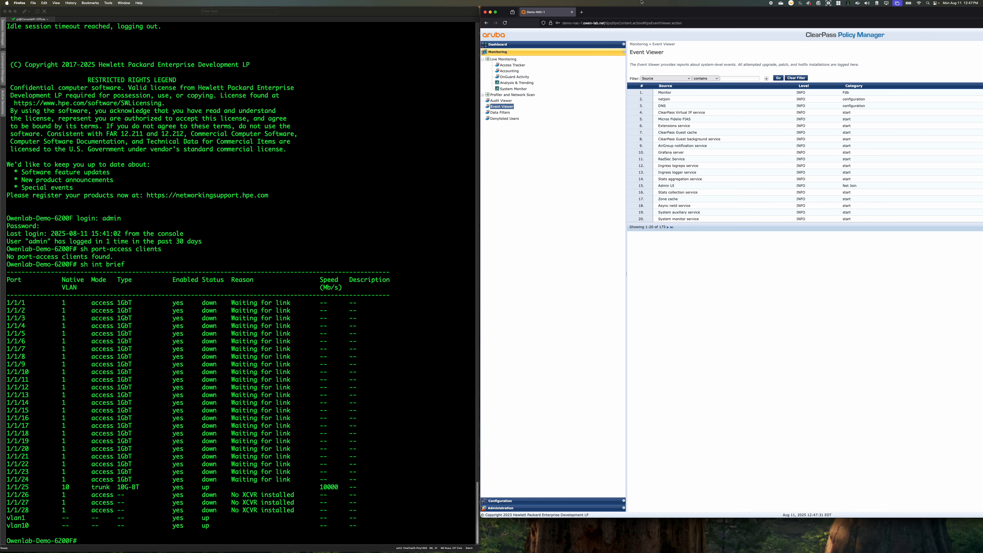
left_click(515, 65)
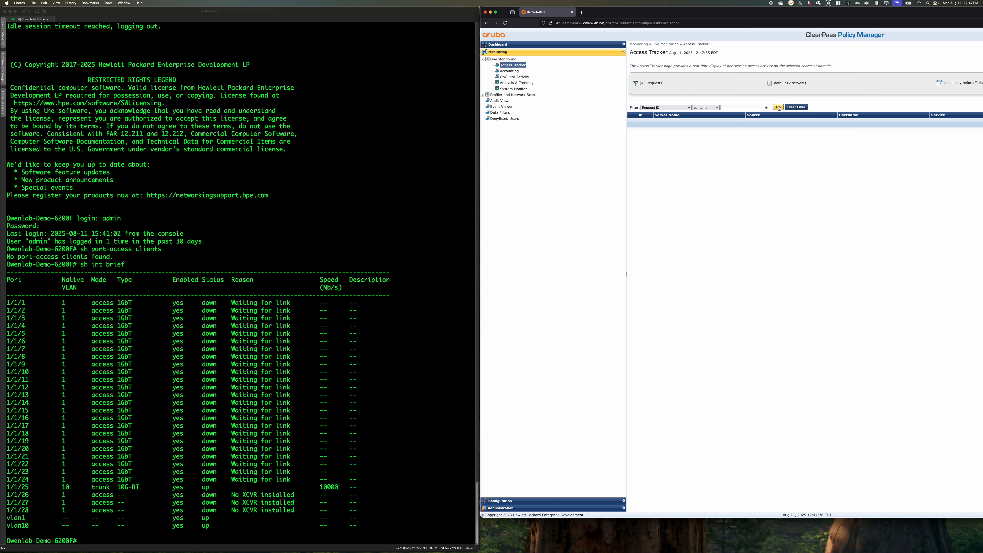
left_click(281, 406)
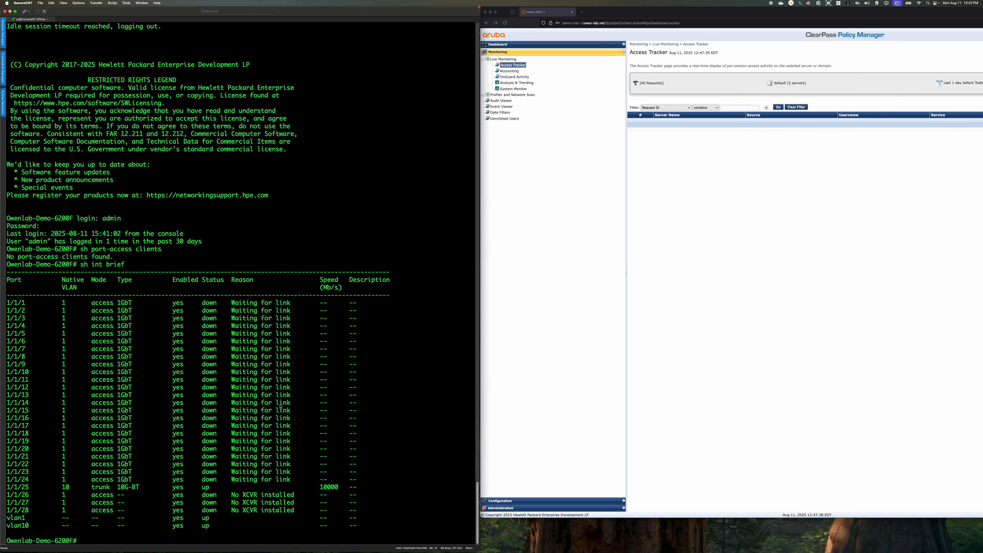
key("Up")
key("Return")
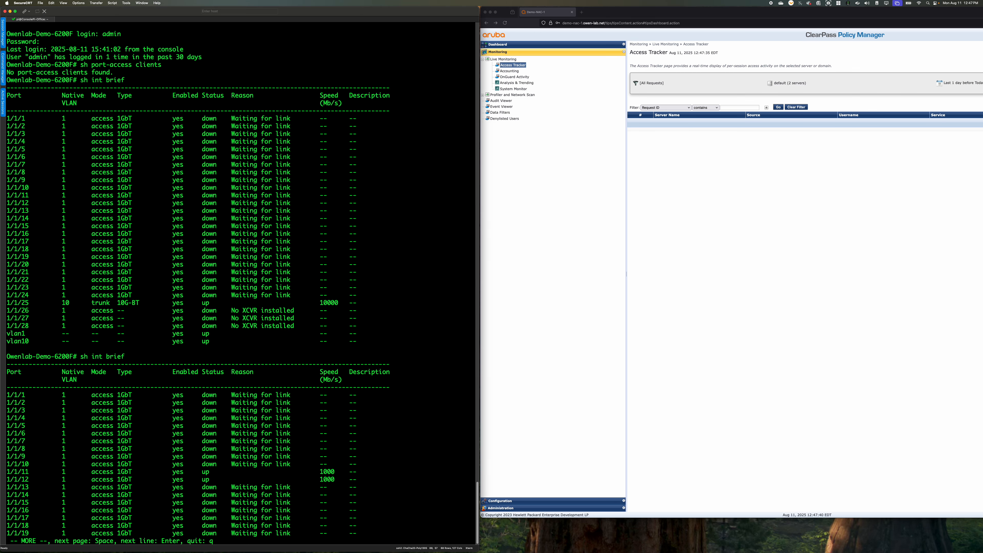
Leave the interface listing and run sh port-access clients three times to check for authenticated clients
key("Up")
key("Up")
key("Return")
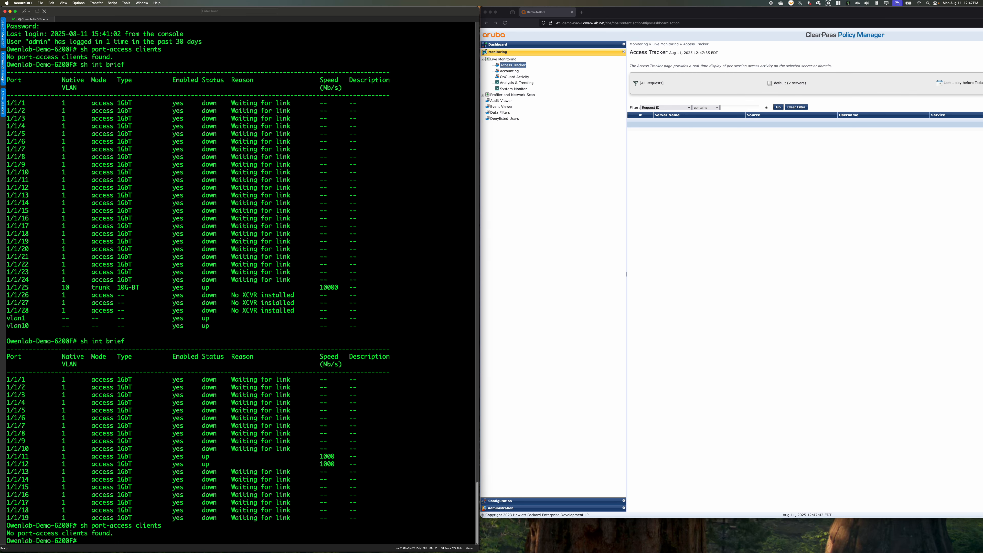
key("Up")
key("Return")
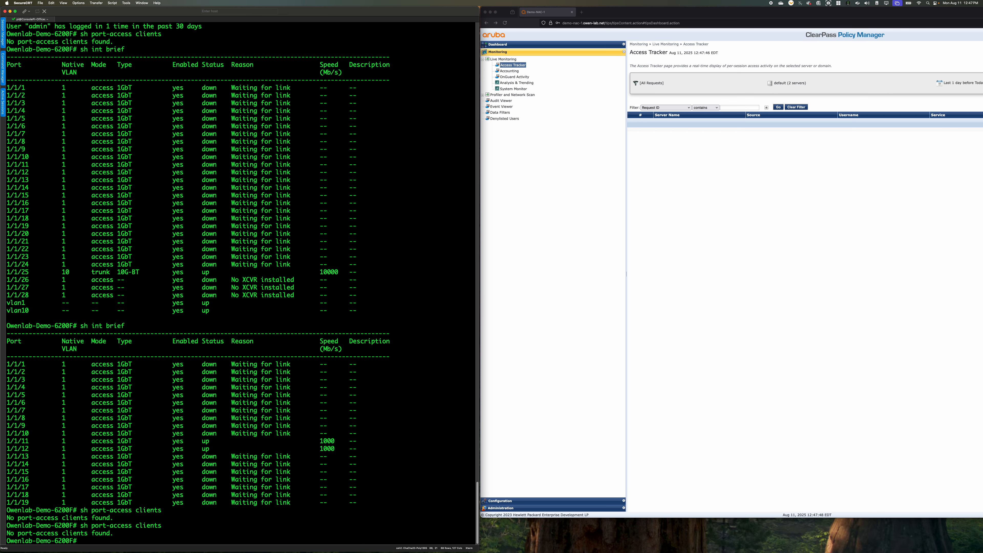
key("Up")
key("Return")
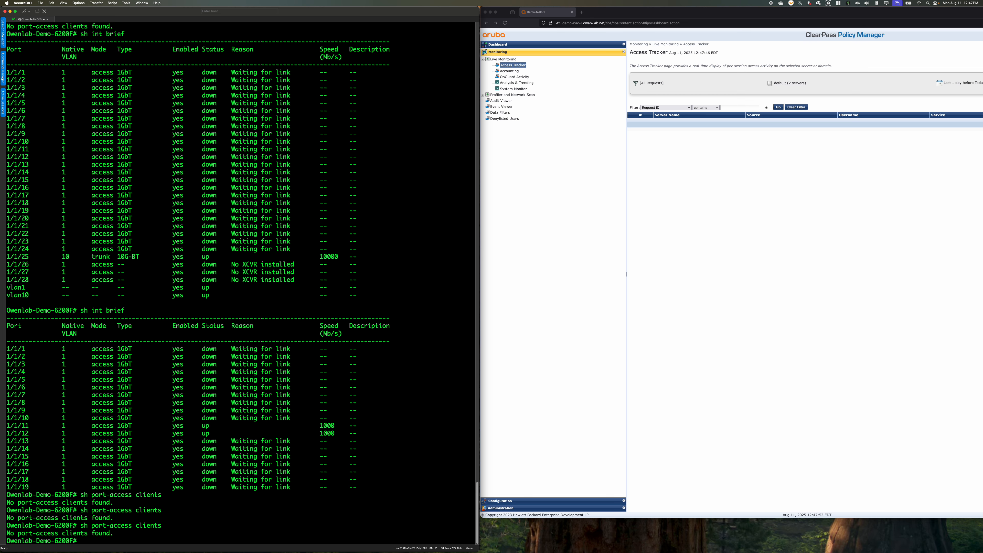
Switch to ClearPass and show the Event Viewer's system events for server Demo-NAC-2
left_click(696, 354)
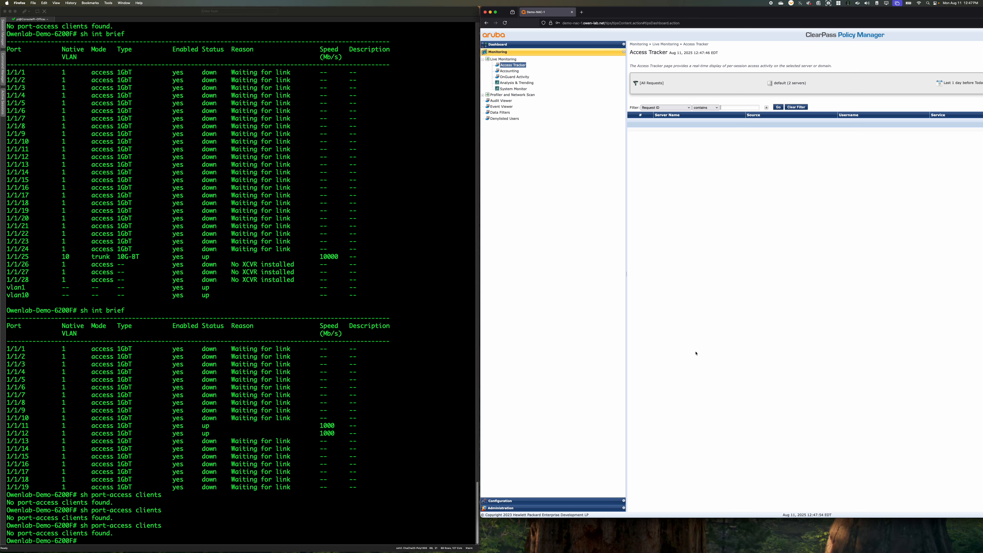
left_click(506, 101)
left_click(504, 106)
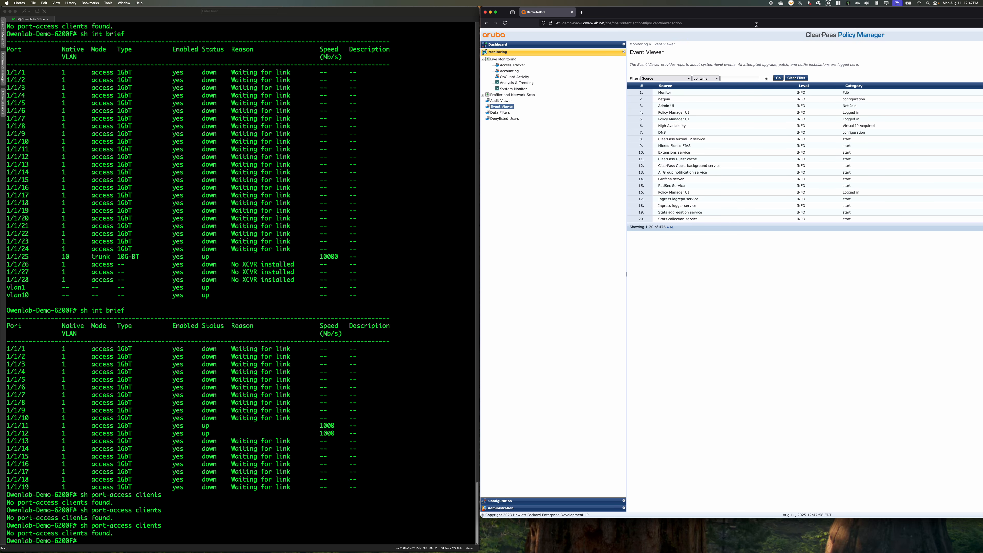
left_click_drag(756, 15, 573, 15)
left_click(924, 65)
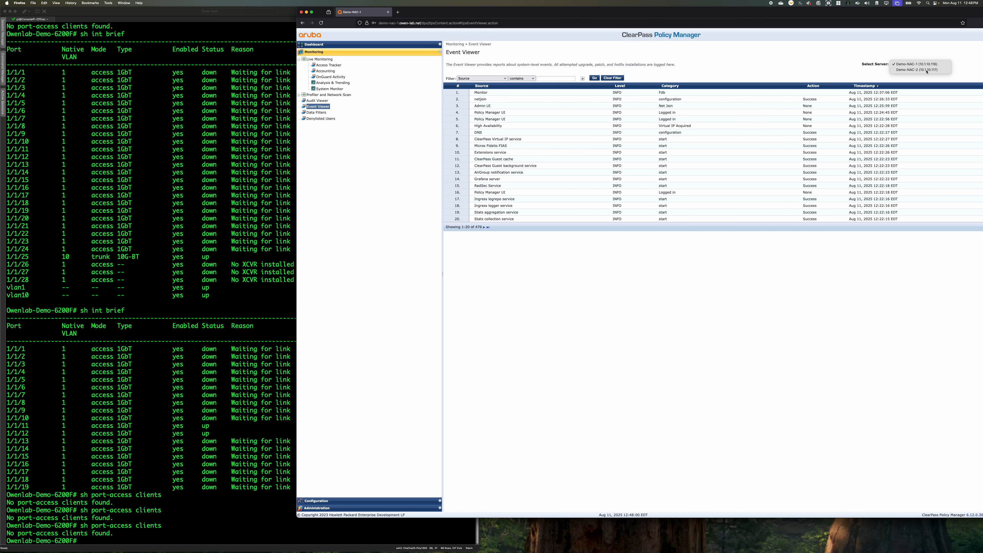
left_click(926, 70)
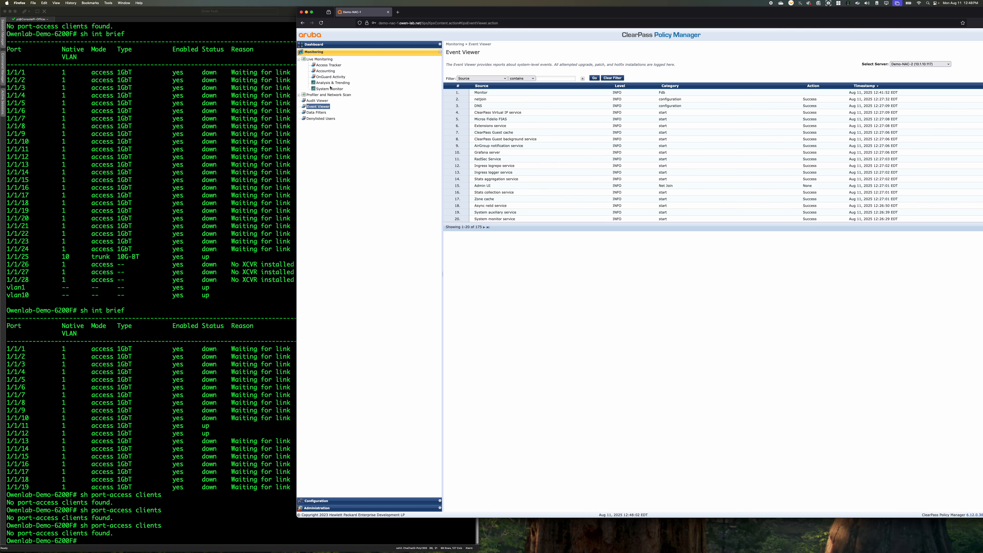
Move the browser off the switch console and run sh port-access clients there two more times
left_click_drag(422, 9, 623, 8)
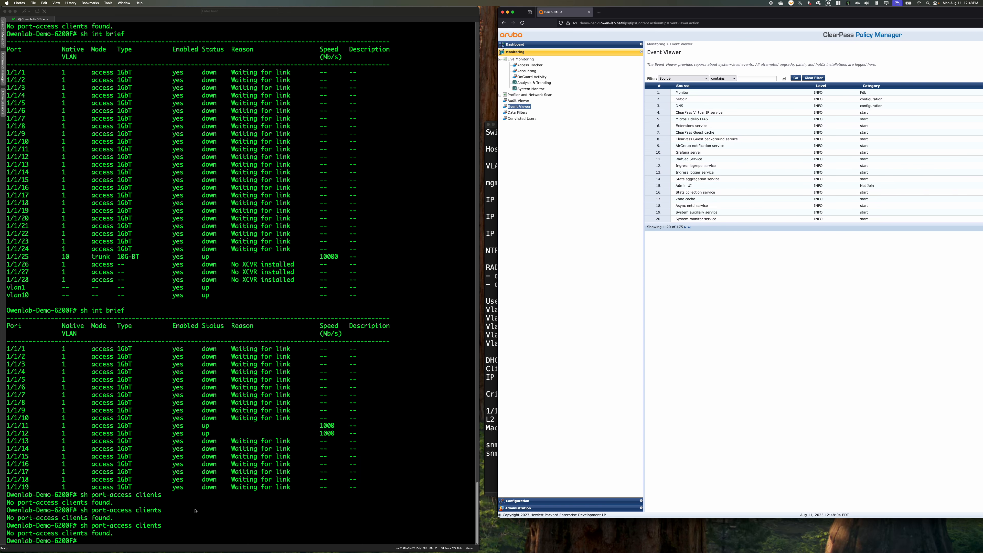
left_click(234, 523)
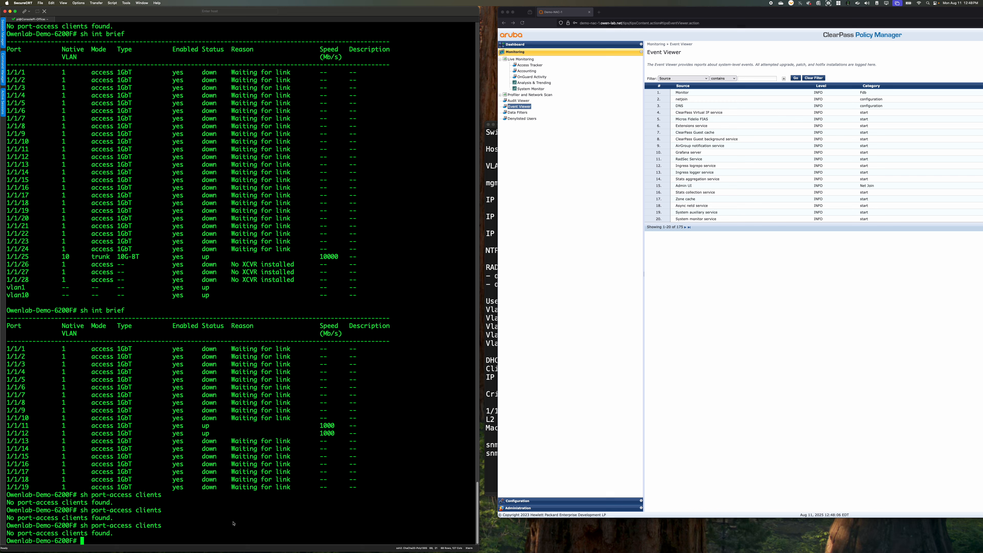
key("Up")
key("Return")
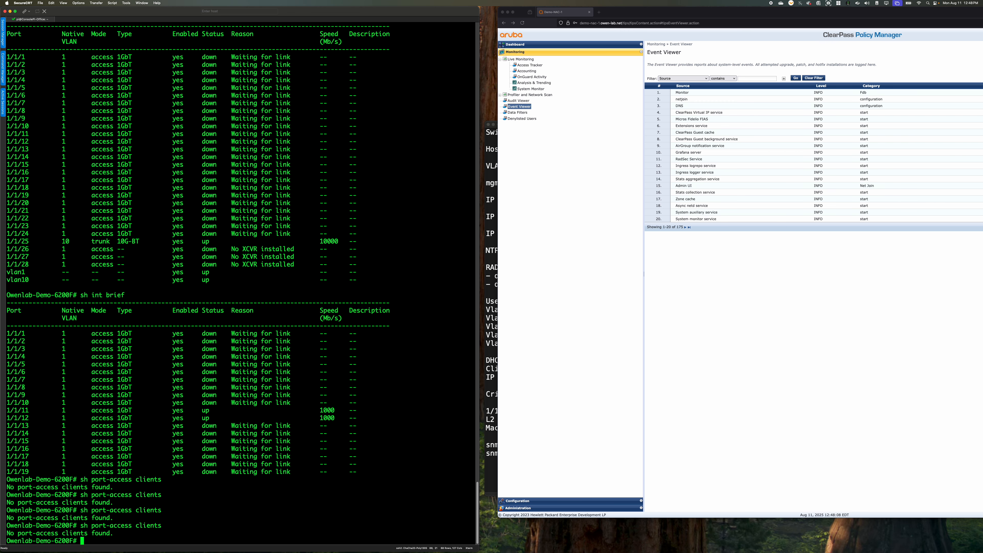
key("Up")
key("Return")
Show the running configuration of switch interface 1/1/12 with sh run int 1/1/12
type("sh ru")
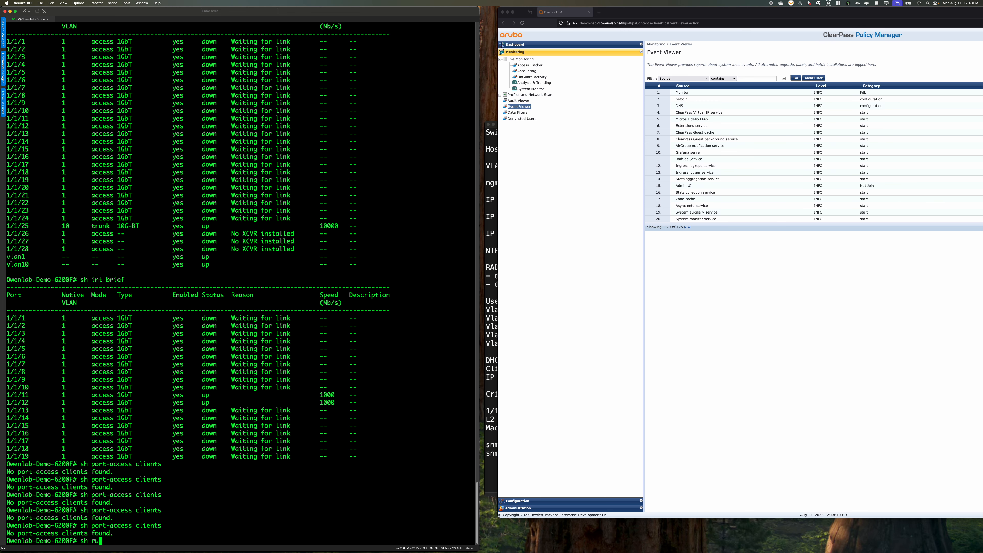
type("n int 1/1/12")
key("Return")
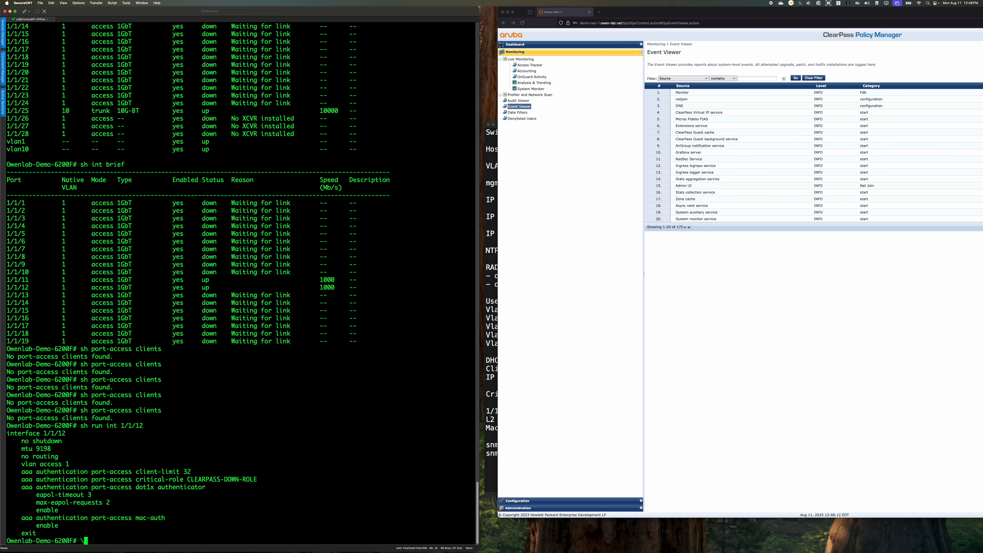
key("Return")
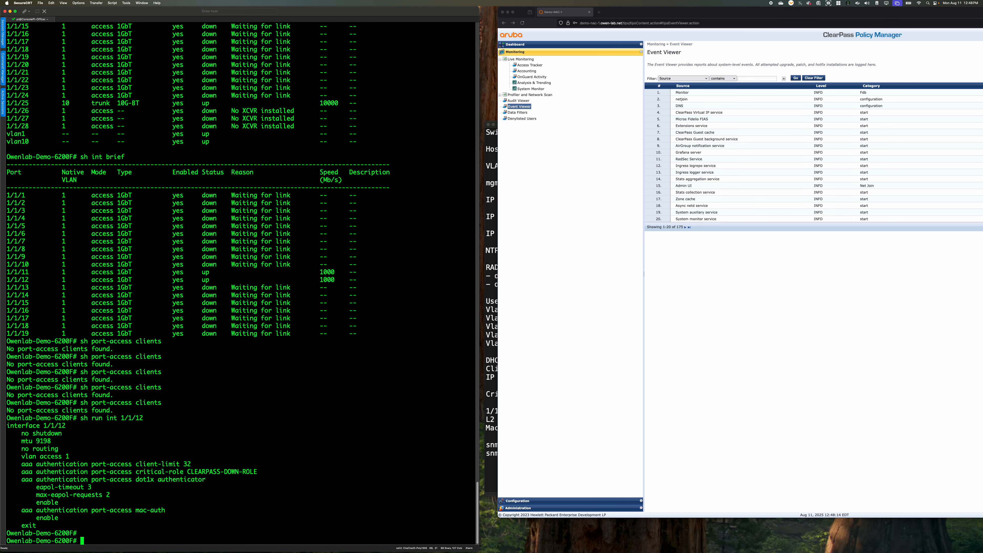
Ping 10.1.10.116 from the switch and interrupt the ping after the first reply
type("sh")
key("BackSpace")
key("BackSpace")
key("BackSpace")
type("piun")
Ping 10.1.10.117 and 10.1.10.118 from the switch, interrupting each ping after its first reply
key("BackSpace")
key("BackSpace")
type("ng 10.1.10.116")
key("Return")
key("ctrl+c")
key("Up")
key("BackSpace")
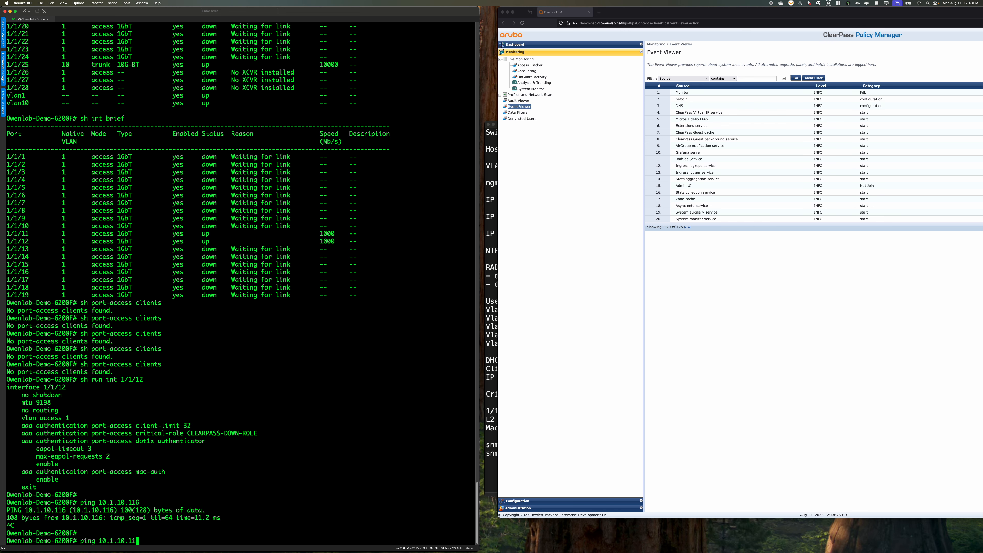
type("7")
key("Return")
key("ctrl+c")
key("Up")
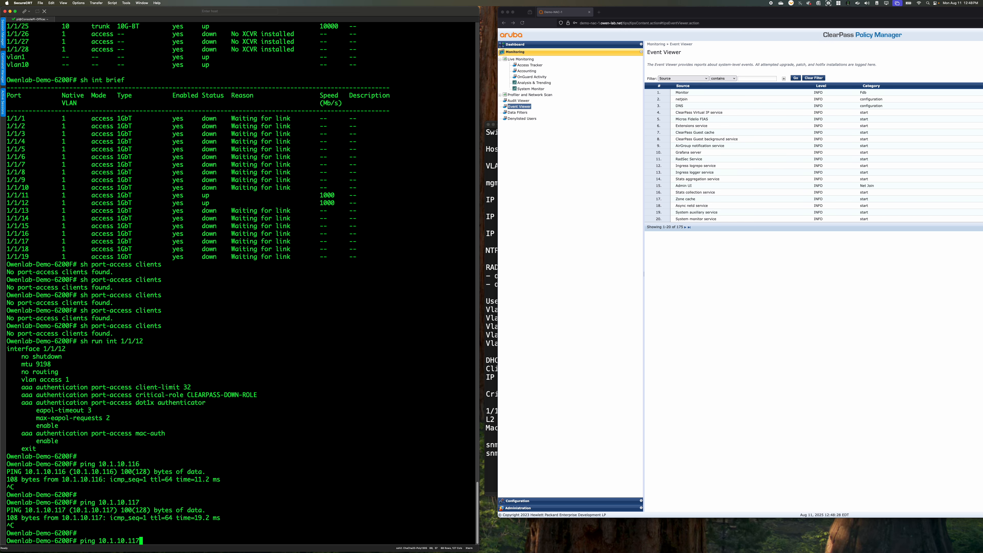
key("BackSpace")
type("8")
key("Return")
key("ctrl+c")
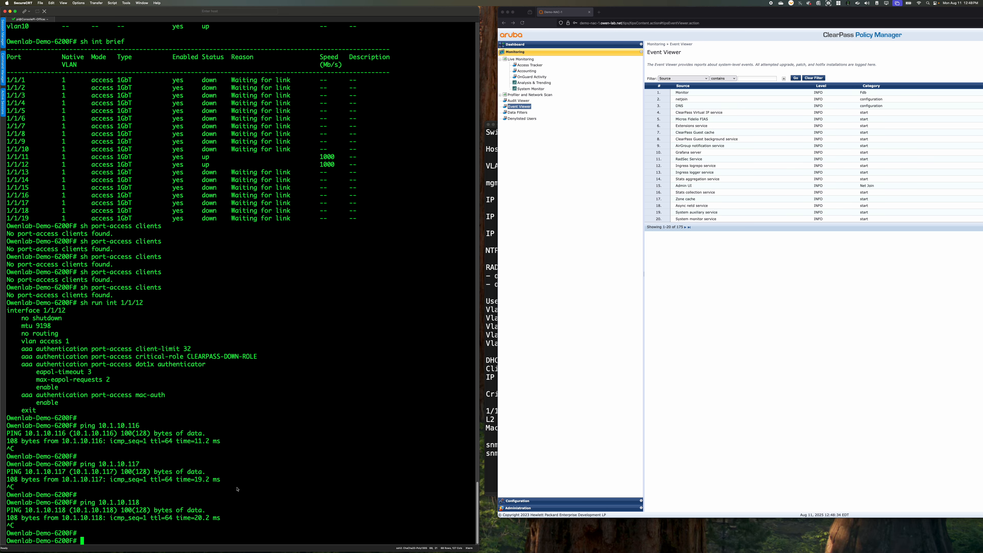
Recall sh port-access clients from the command history and run it again after the ping tests
key("Up")
key("Up")
key("Up")
key("Up")
key("Up")
key("Up")
key("Down")
key("Return")
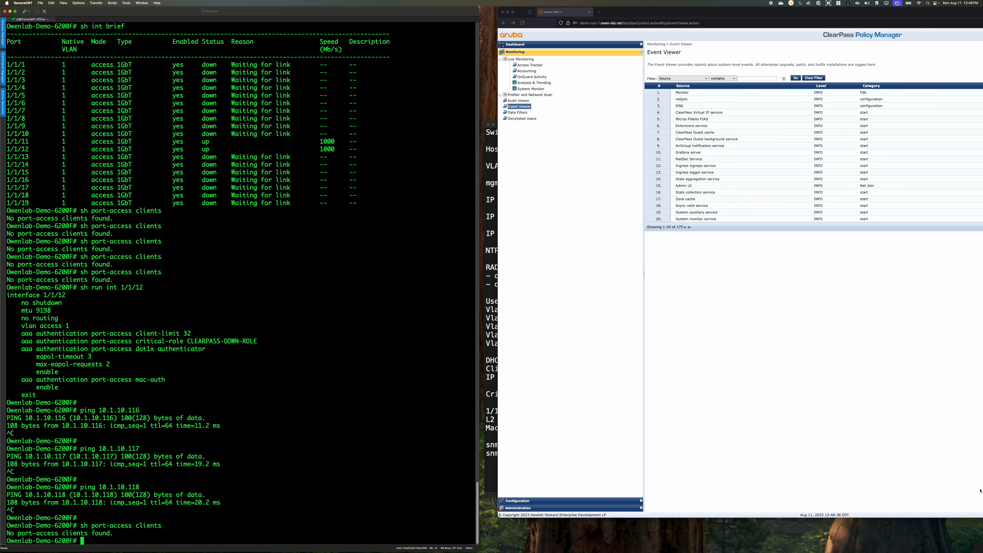
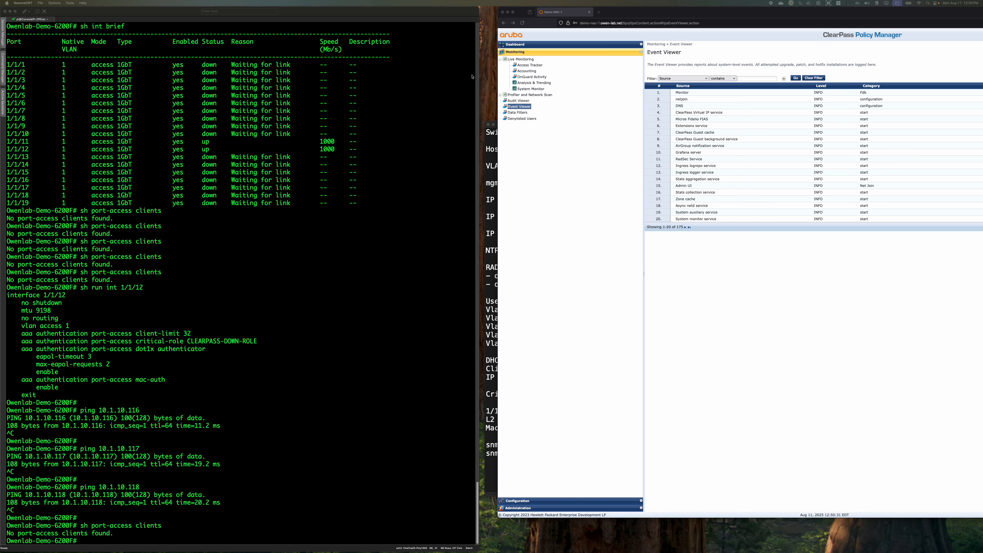
Reload the Event Viewer and examine the details of the newest RADIUS authentication error, closing them when done
left_click(526, 113)
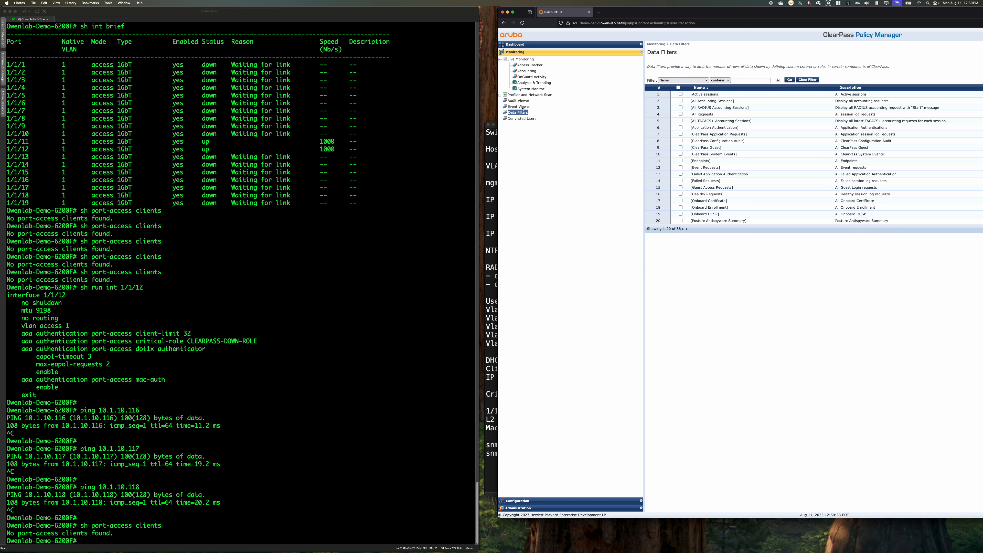
left_click(523, 108)
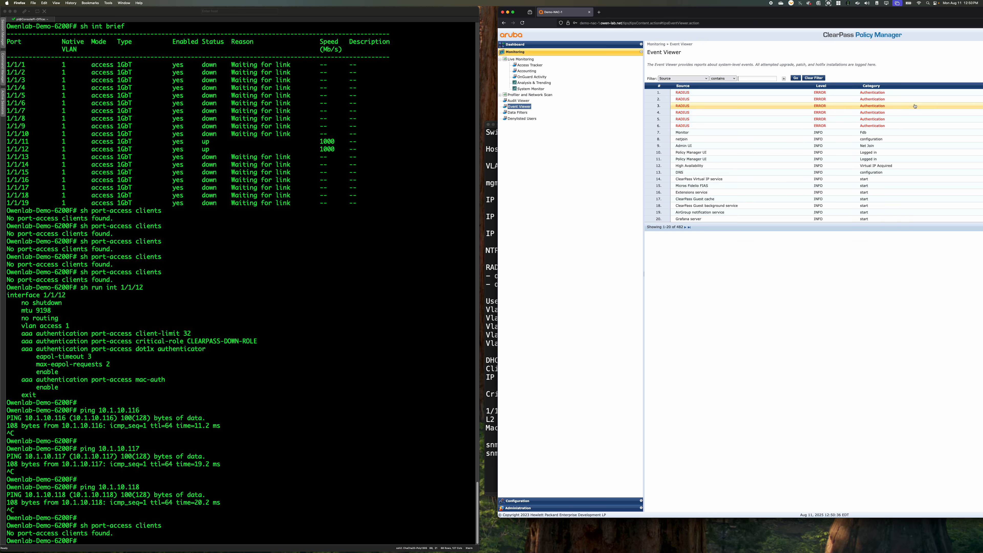
left_click(852, 94)
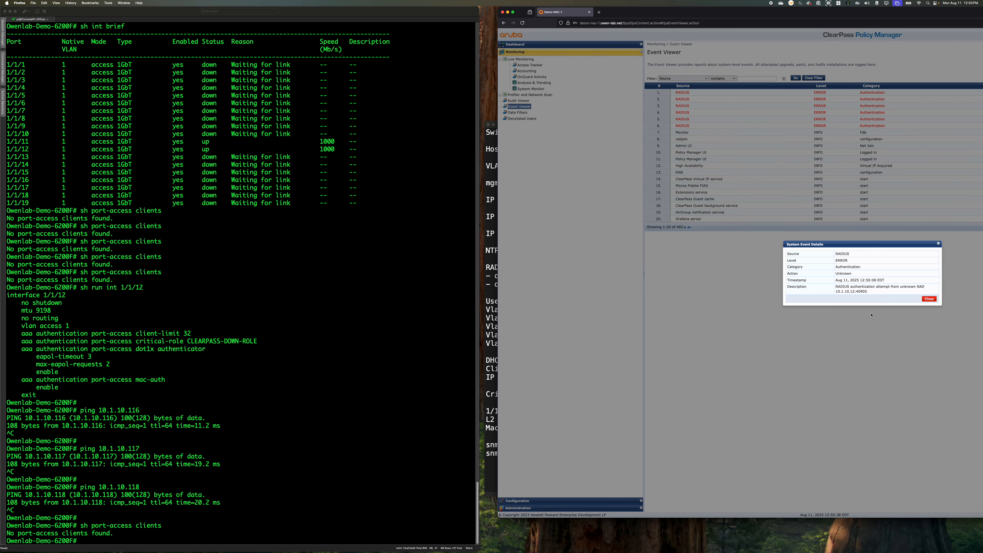
left_click_drag(876, 297, 829, 287)
left_click(886, 295)
left_click(888, 294)
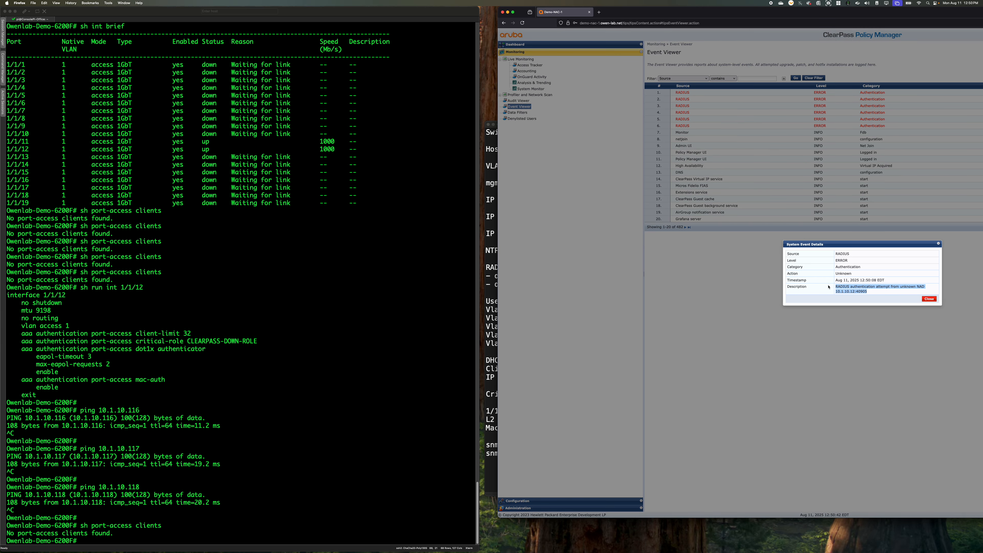
left_click(896, 294)
left_click_drag(885, 244, 727, 251)
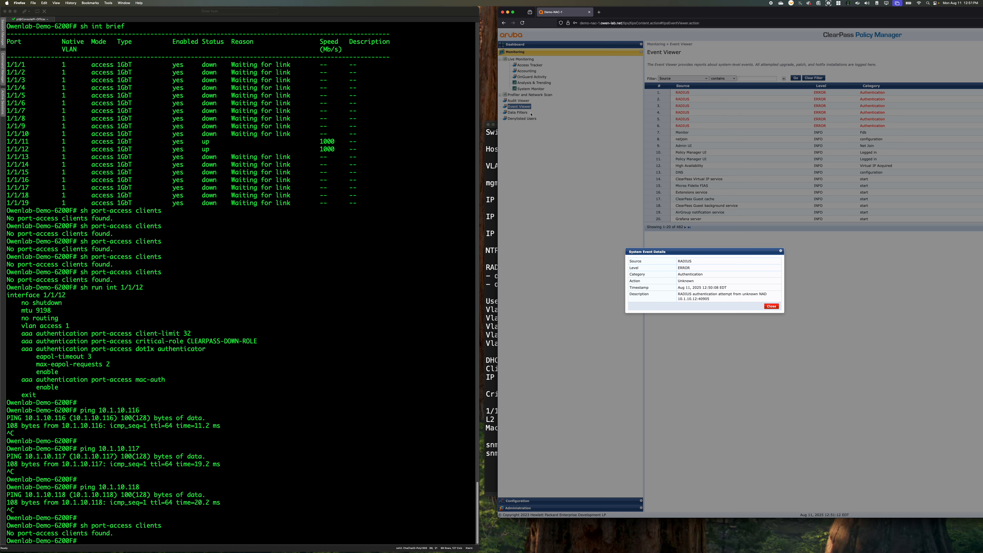
left_click(775, 307)
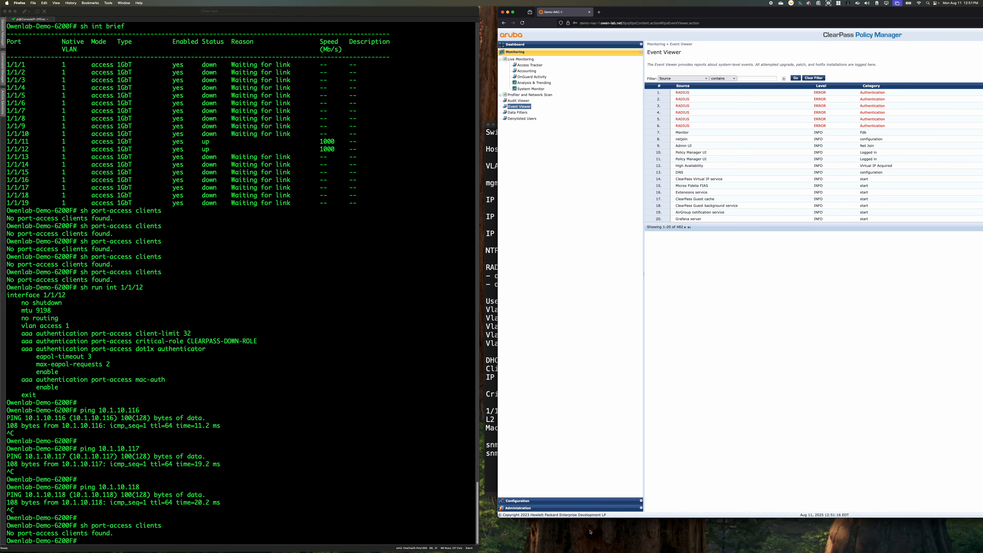
Start a new network device in the ClearPass configuration, named 6200F-Lab with IP address 10.1.10.12
left_click(563, 502)
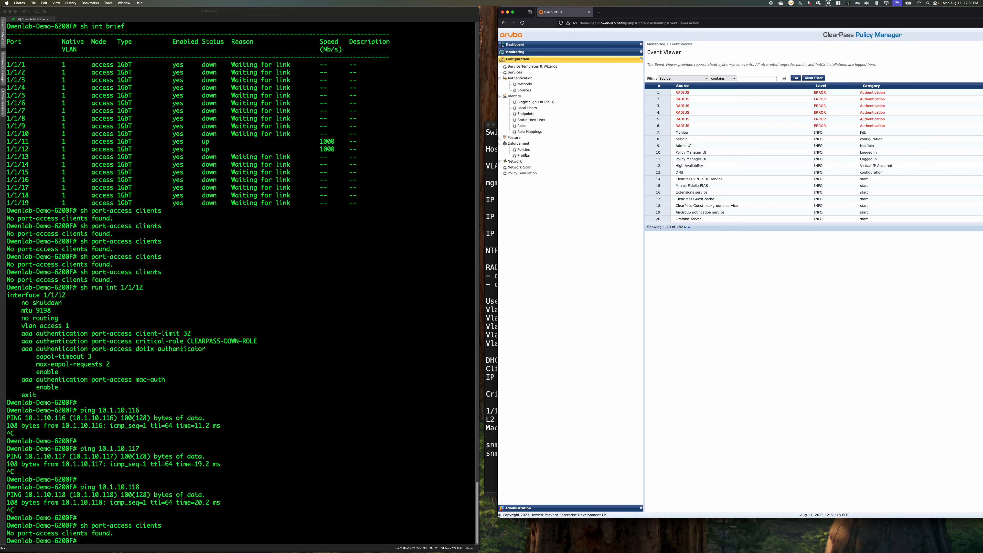
left_click(517, 162)
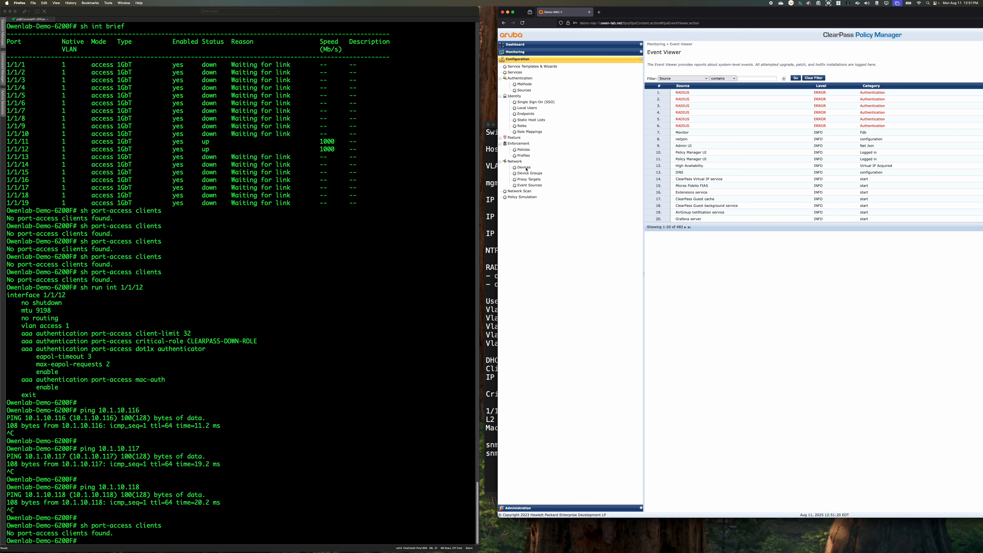
left_click(526, 167)
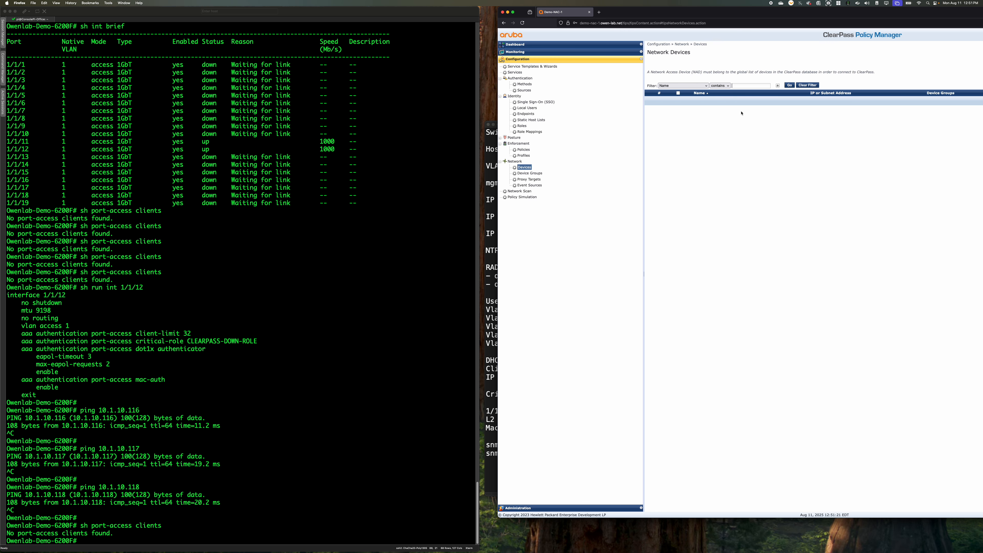
left_click_drag(880, 18, 581, 22)
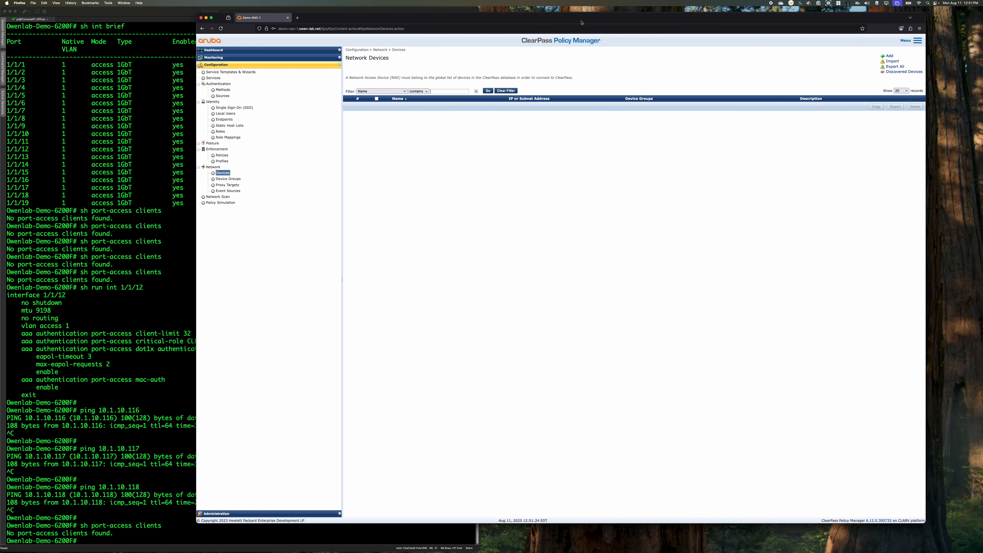
left_click(890, 56)
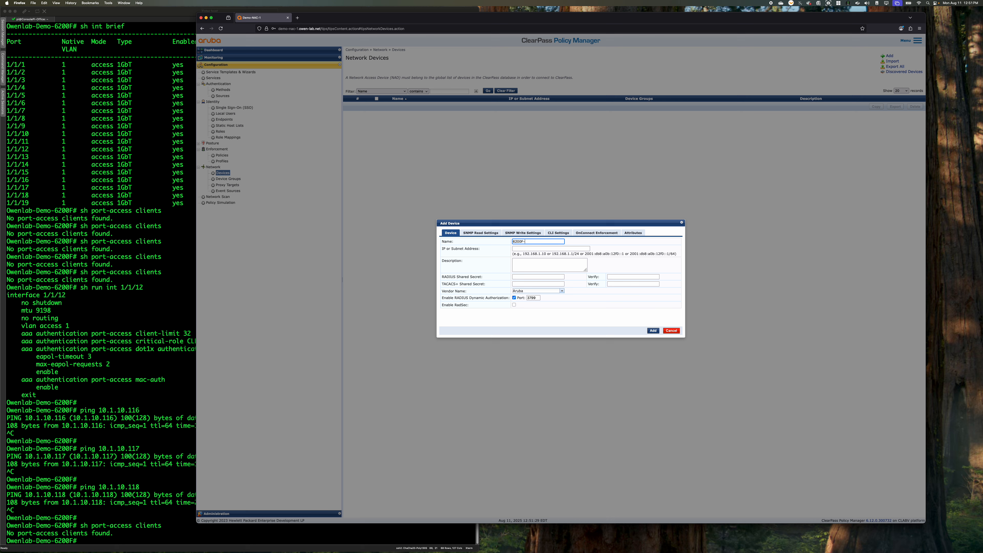
type("6200F-Lab")
key("Tab")
type("10.1.10.12")
key("Tab")
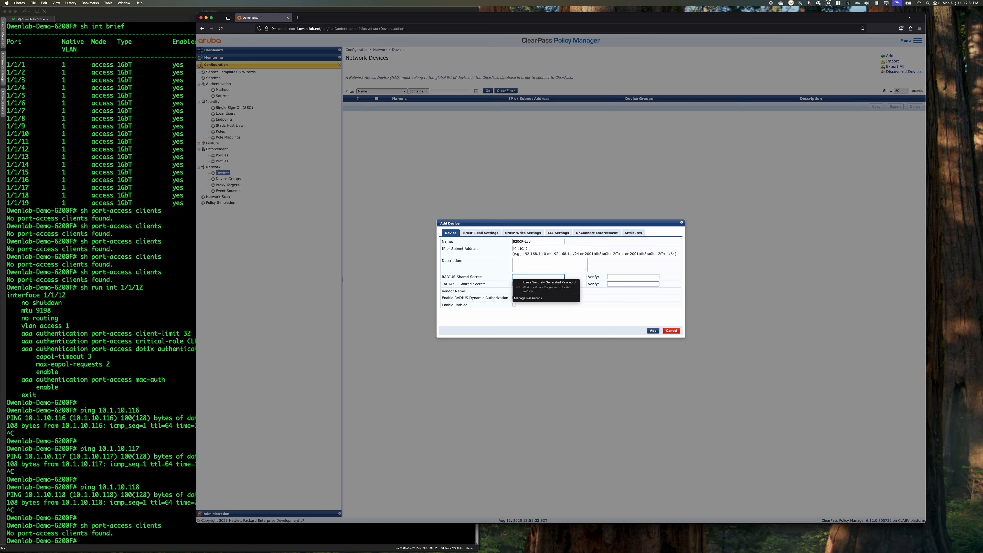
Enter the RADIUS shared secret for the new device and repeat it for verification, leaving the TACACS+ secret empty
type("a••••••••••••••")
key("Tab")
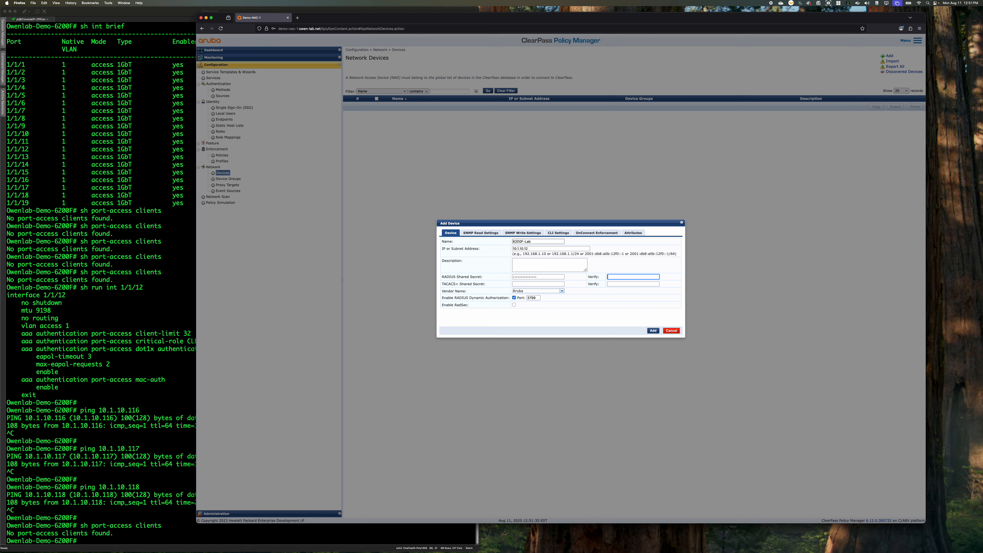
type("•••••••••••••••")
key("Tab")
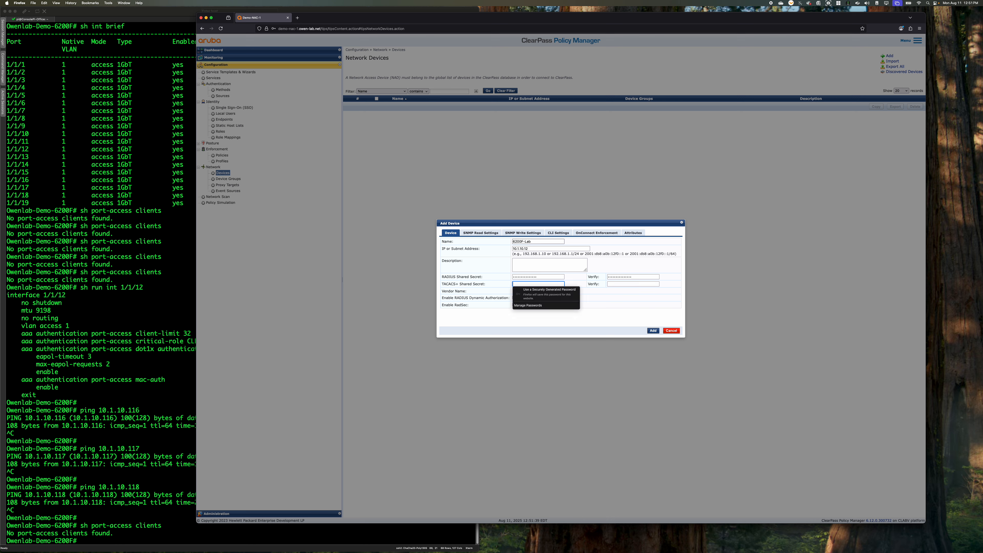
left_click(490, 329)
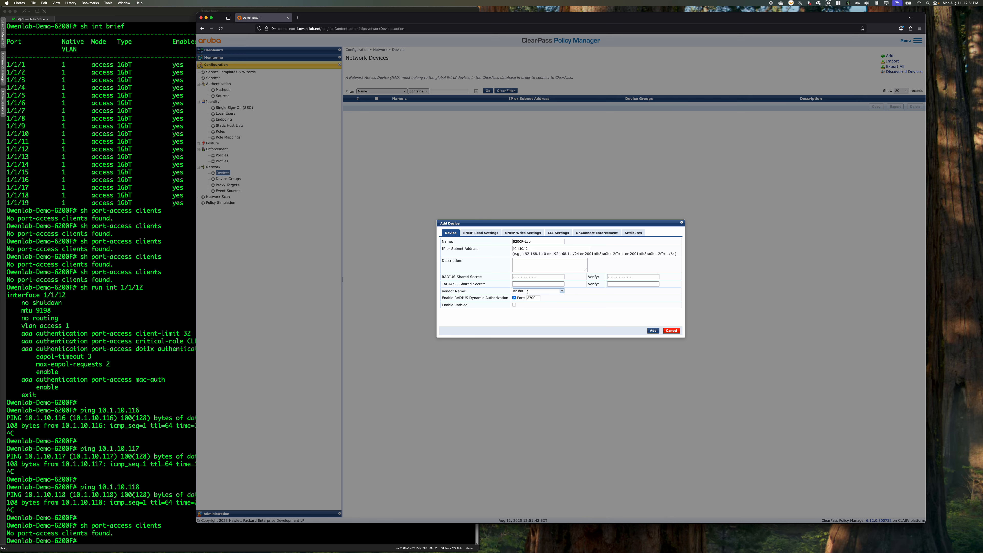
Switch the new device's vendor name to Cisco and back to Aruba
left_click(562, 292)
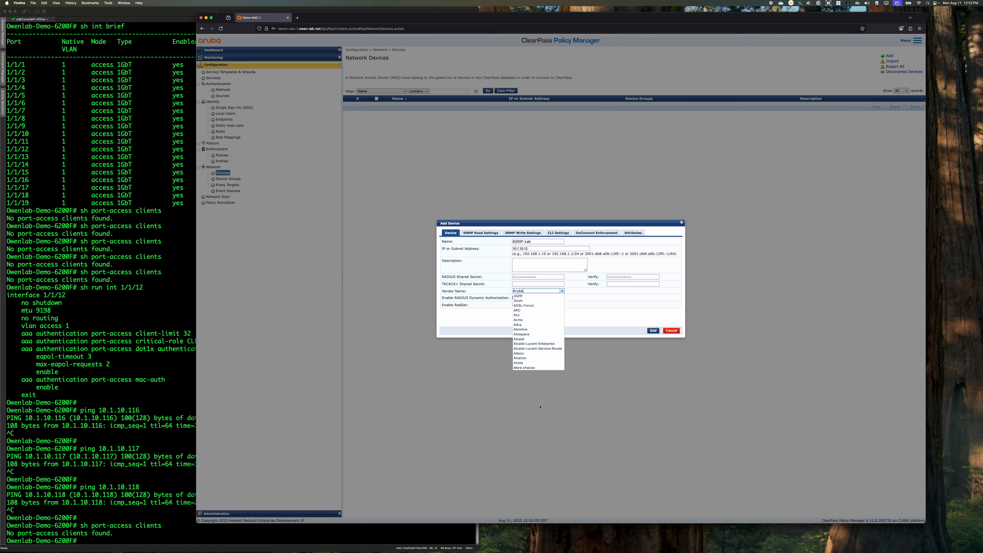
left_click(524, 367)
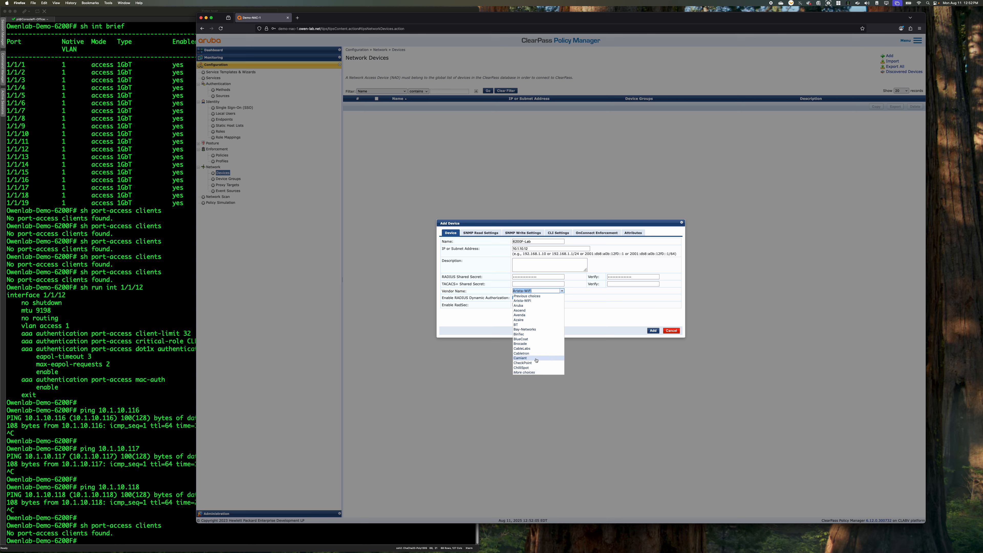
left_click(524, 372)
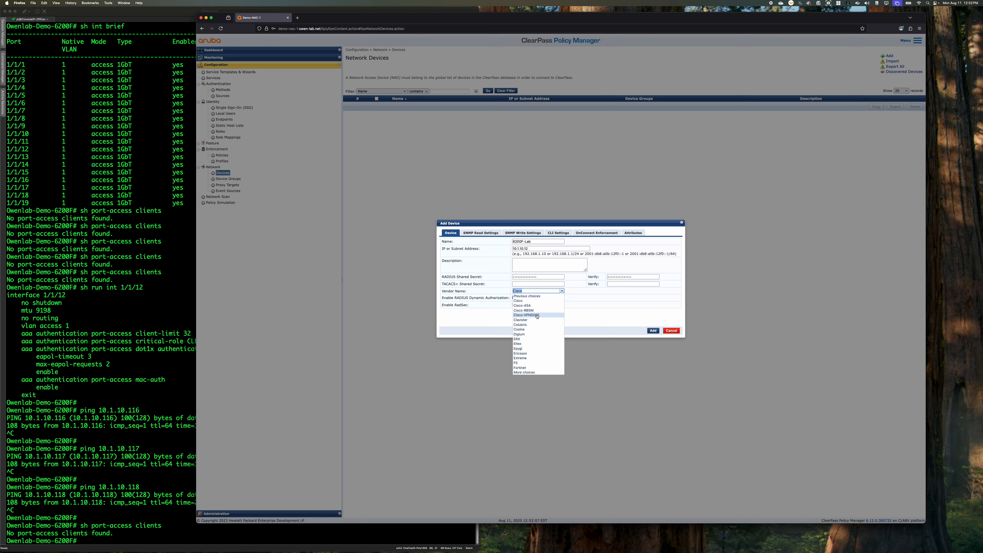
left_click(536, 301)
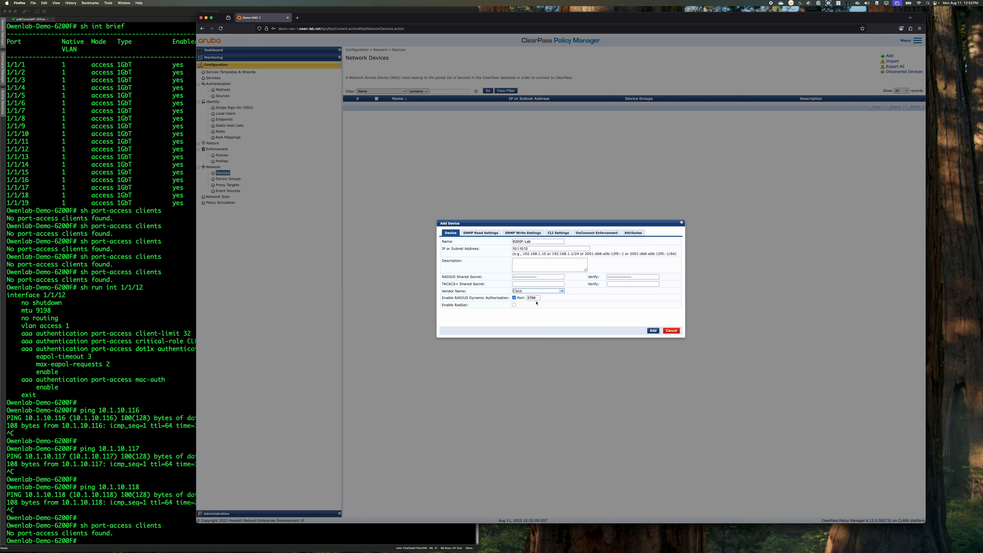
left_click(560, 291)
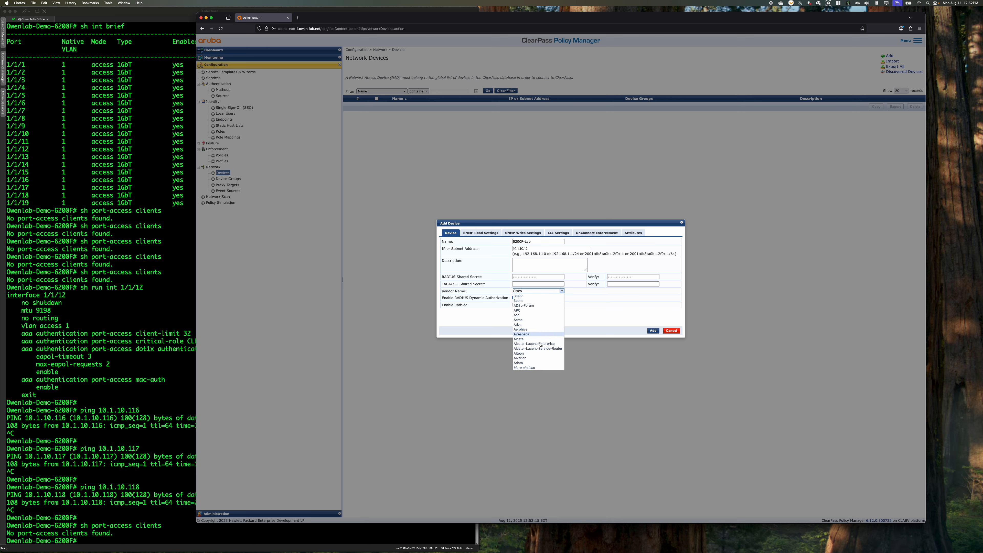
left_click(524, 368)
left_click(520, 306)
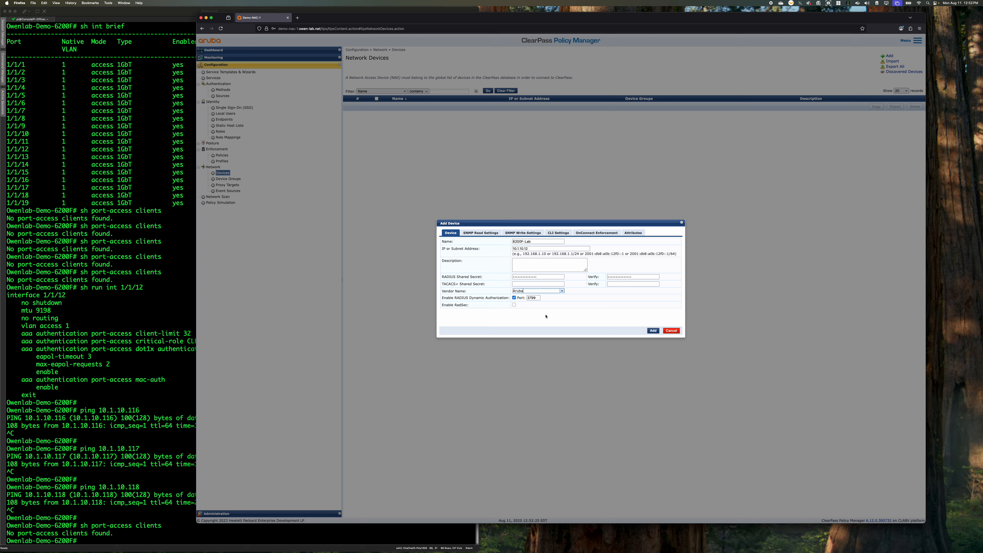
Switch the device's vendor name to Hewlett-Packard-Enterprise and return it to Aruba
left_click(562, 291)
type("hwq")
key("BackSpace")
key("BackSpace")
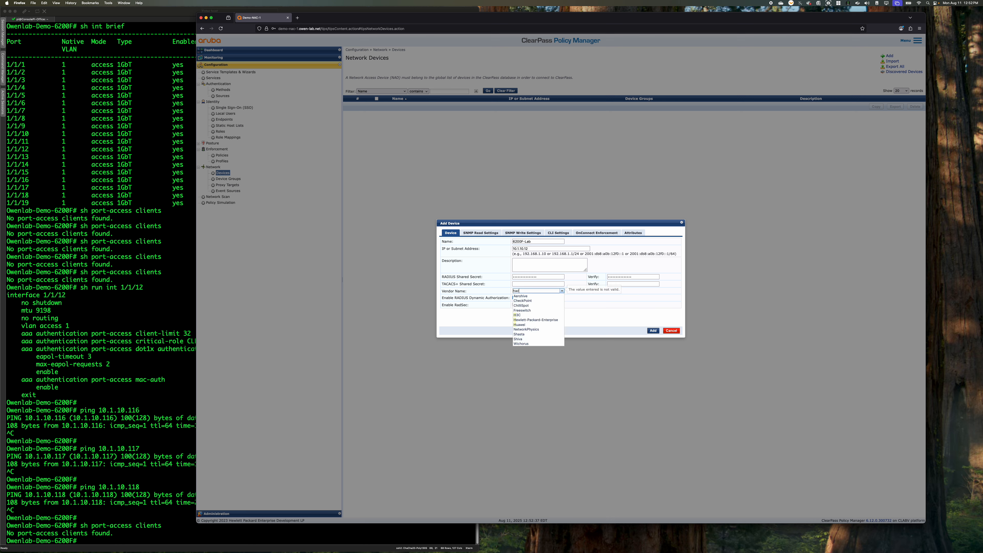
type("ew")
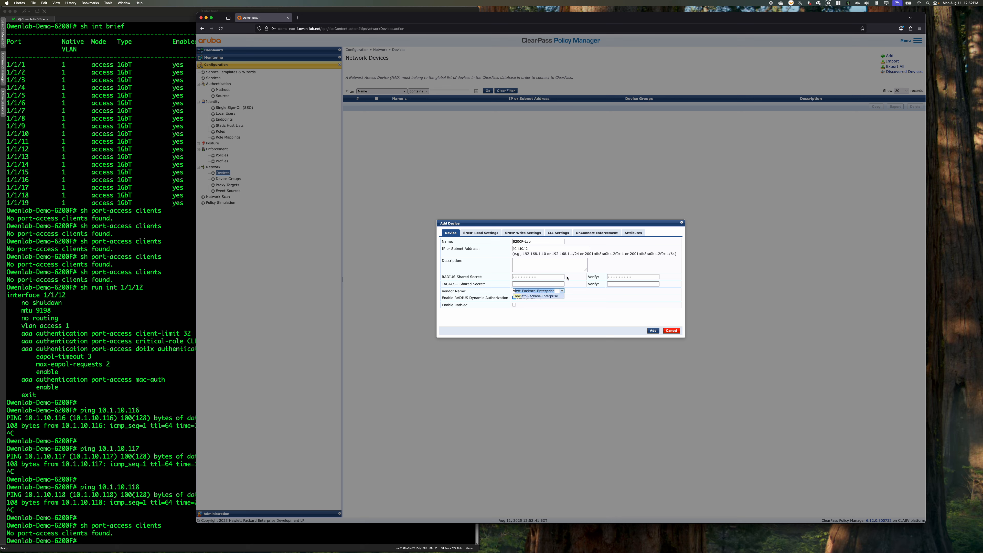
left_click(549, 296)
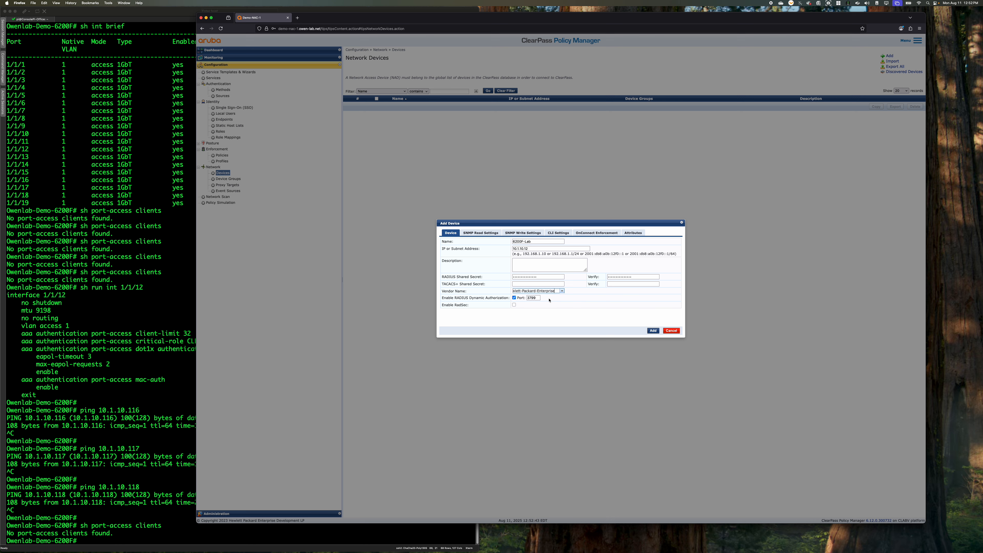
left_click(563, 291)
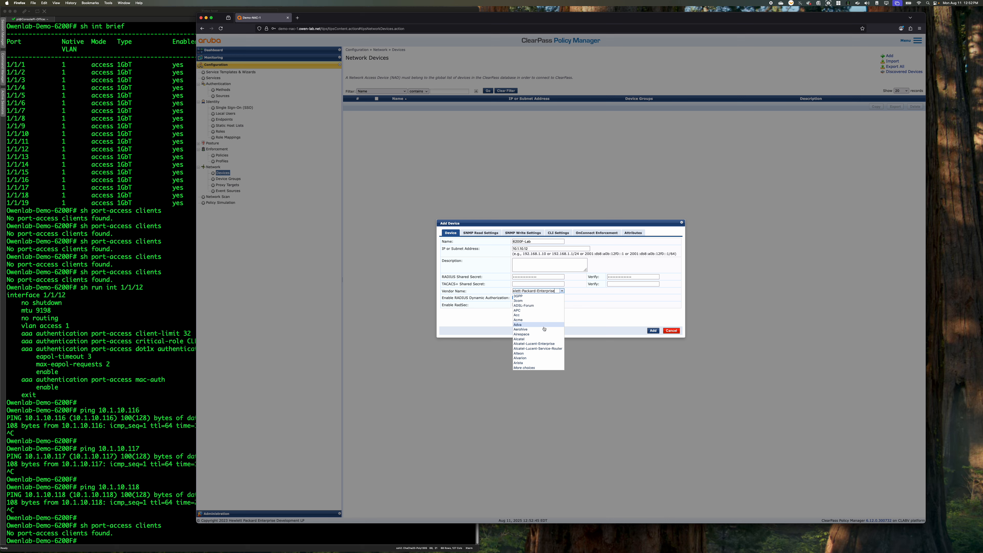
left_click(545, 367)
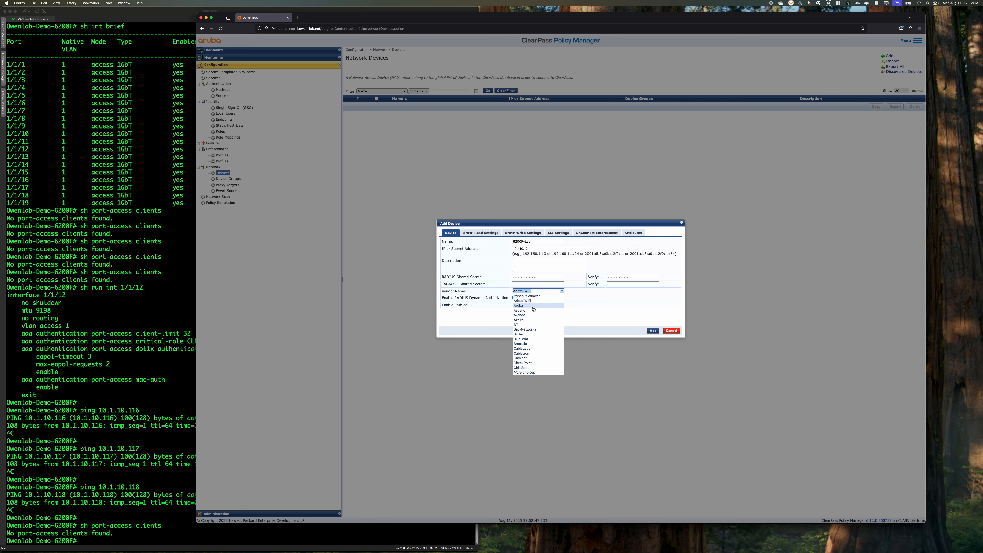
left_click(543, 305)
Re-enter the device's RADIUS shared secret and its verification, and add 6200F-Lab to the network devices
left_click(653, 331)
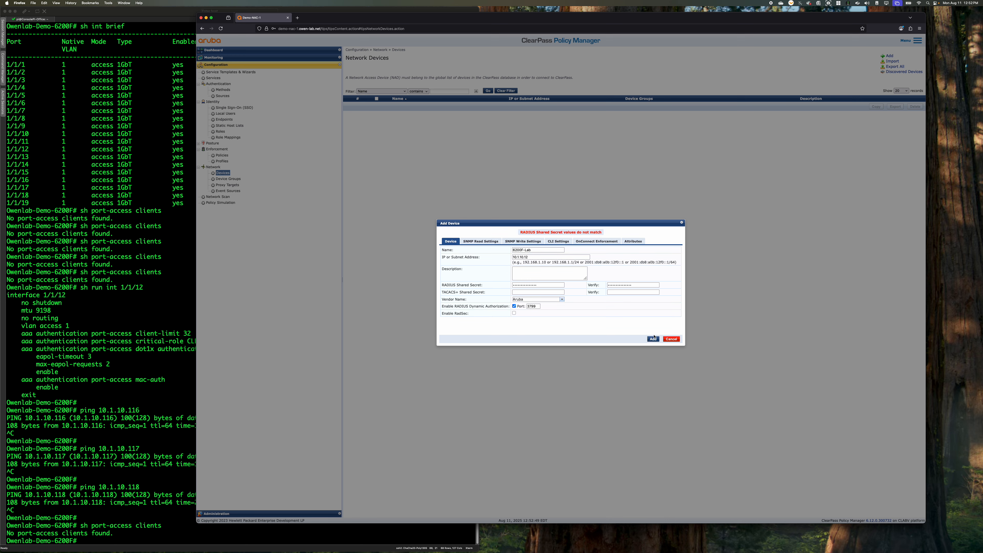
left_click_drag(561, 285, 493, 284)
type("a")
type("••••••••••••••")
key("Tab")
type("•••••••••••••••")
left_click(650, 340)
left_click_drag(643, 285, 572, 285)
type("•••")
left_click(653, 339)
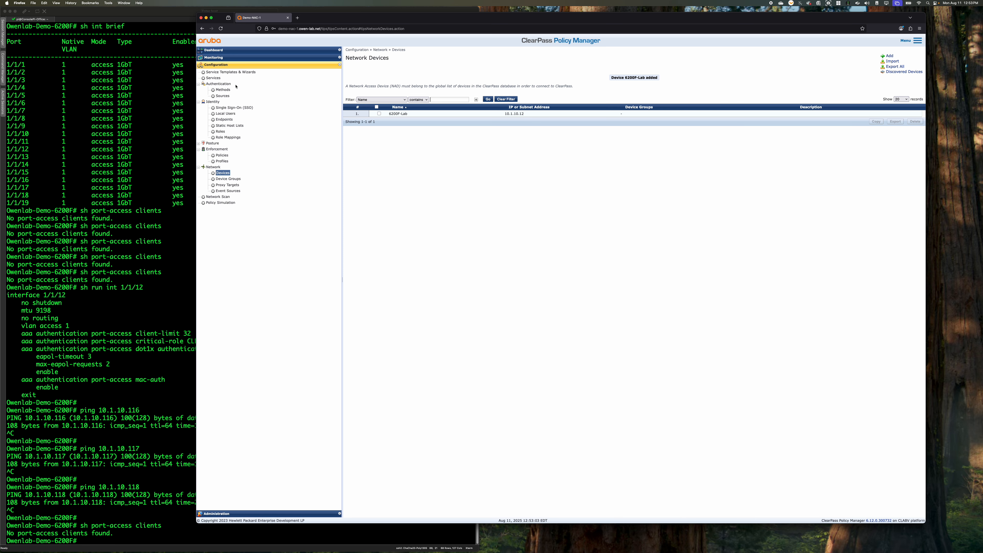
Open the Access Tracker, switch to the SecureCRT session, and bounce interface 1/1/11 with shut and no shut
left_click(220, 58)
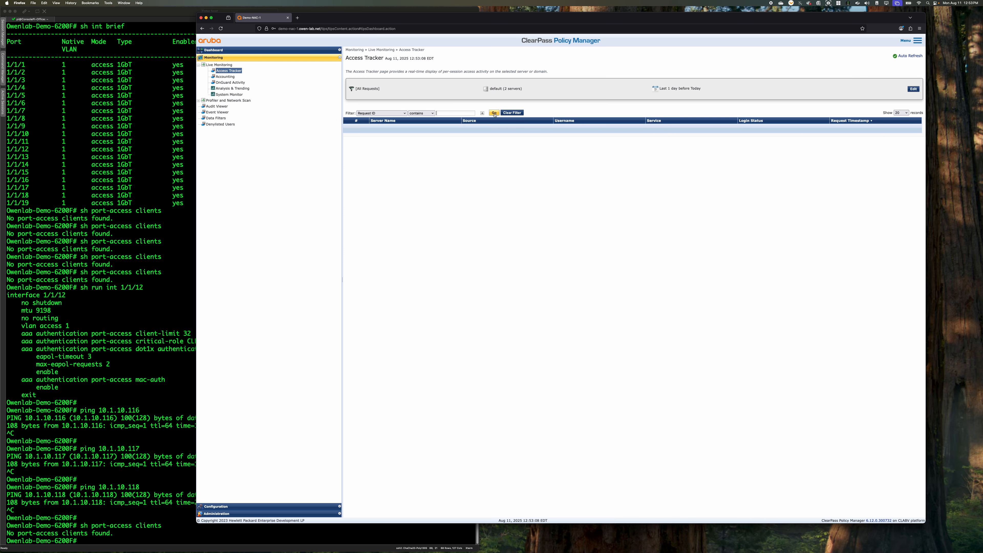
left_click(102, 507)
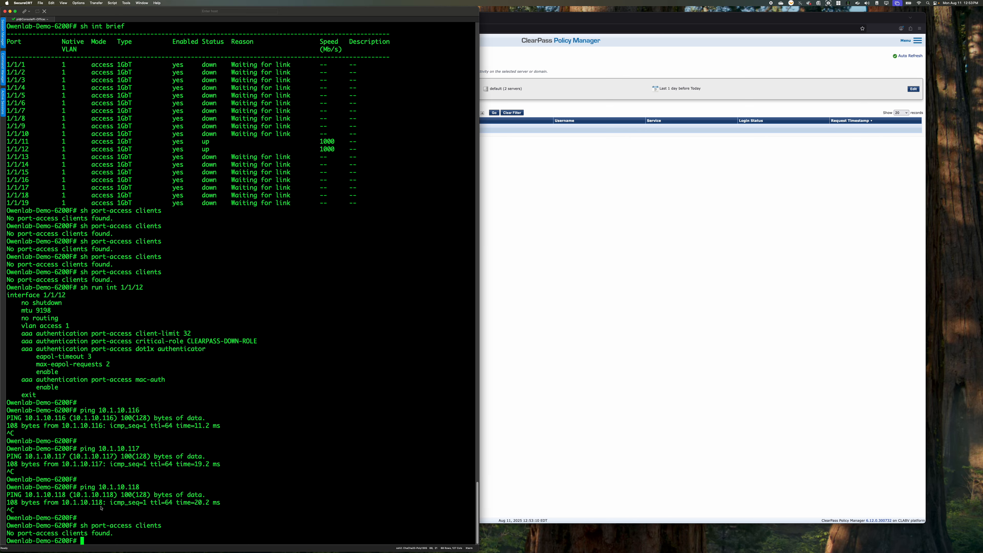
type("conf t")
key("Return")
type("int 1/1/11")
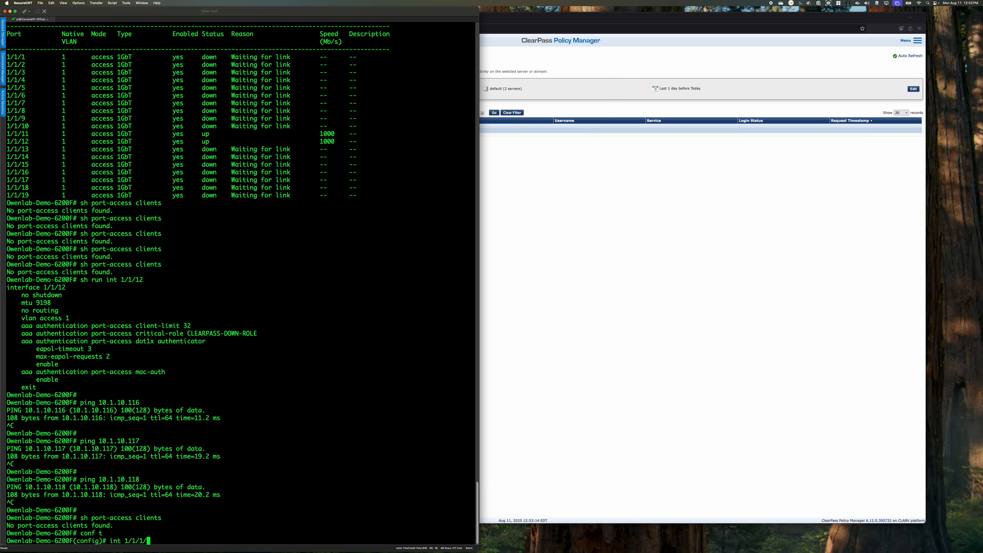
key("Return")
type("shut")
key("Return")
type("no shiut")
key("Return")
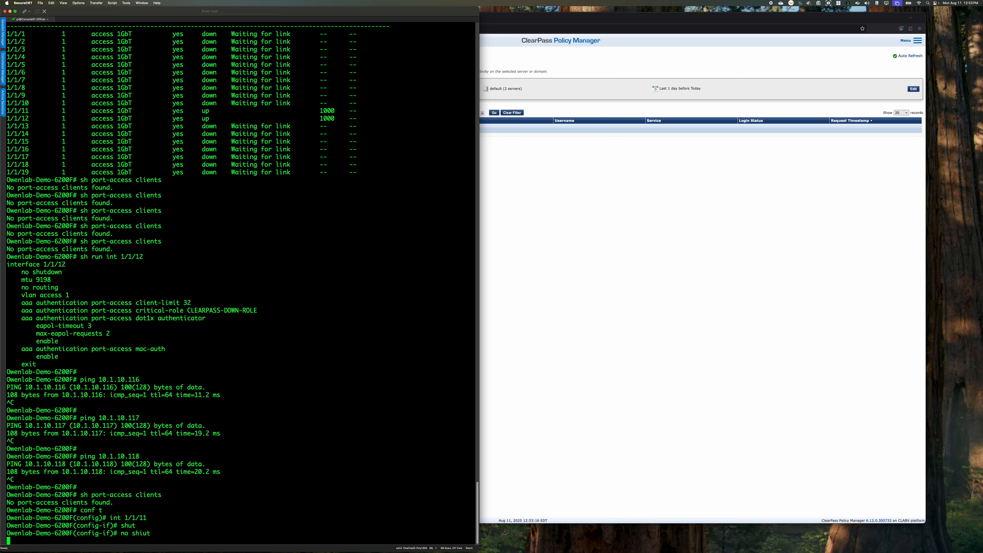
type("no shiu")
key("BackSpace")
key("BackSpace")
type("ut")
key("Return")
Bounce interface 1/1/12 with shut and no shut, and exit configuration mode with end
type("i")
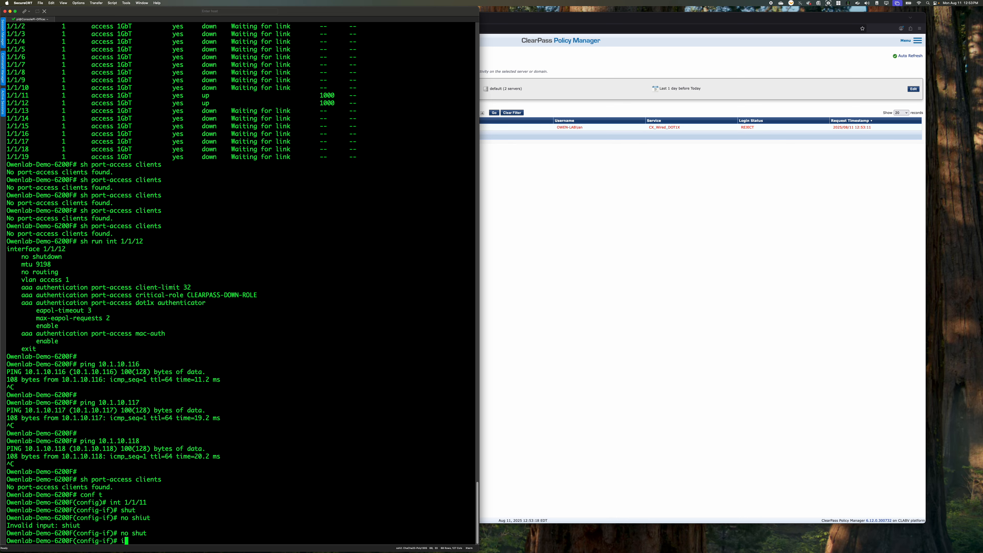
type("nt 1/1/12")
key("Return")
type("shut")
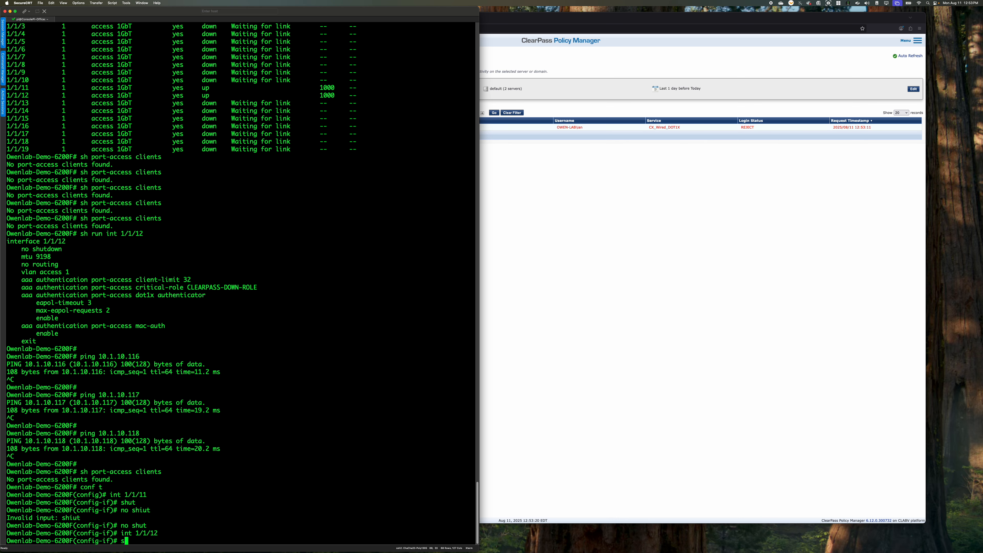
key("Return")
type("no shut")
key("Return")
type("end")
Run sh port-access clients twice to check for authenticating clients after bouncing the ports
key("Return")
type("sh ")
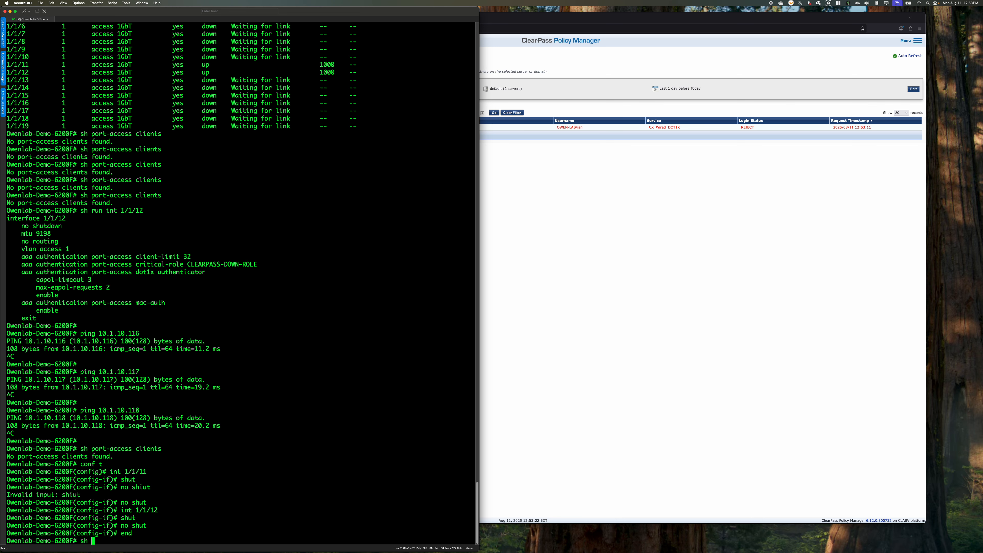
type("port-access clients")
key("Return")
key("Up")
key("Return")
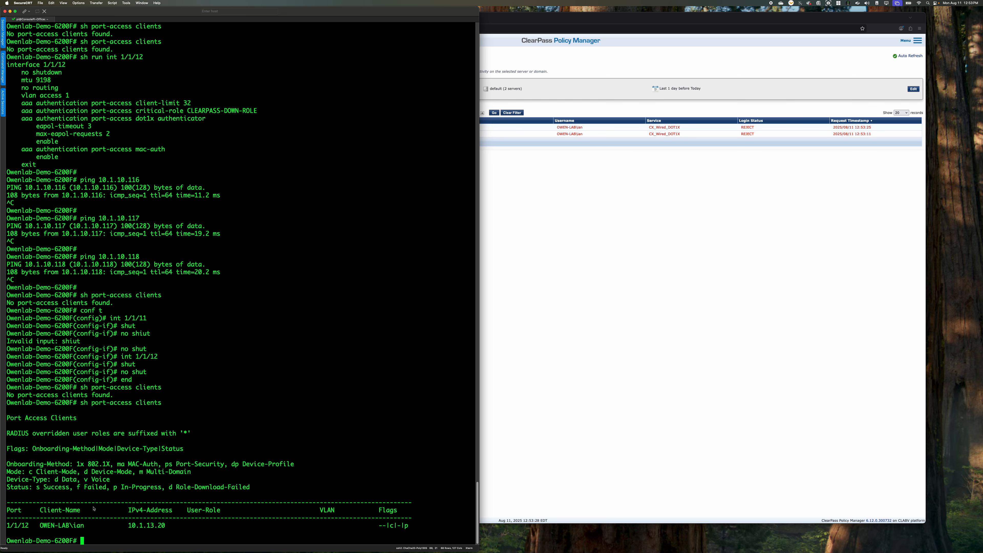
Switch to ClearPass and review the output and alerts of the oldest rejected CX_Wired_DOT1X request on Demo-NAC-2
left_click(612, 346)
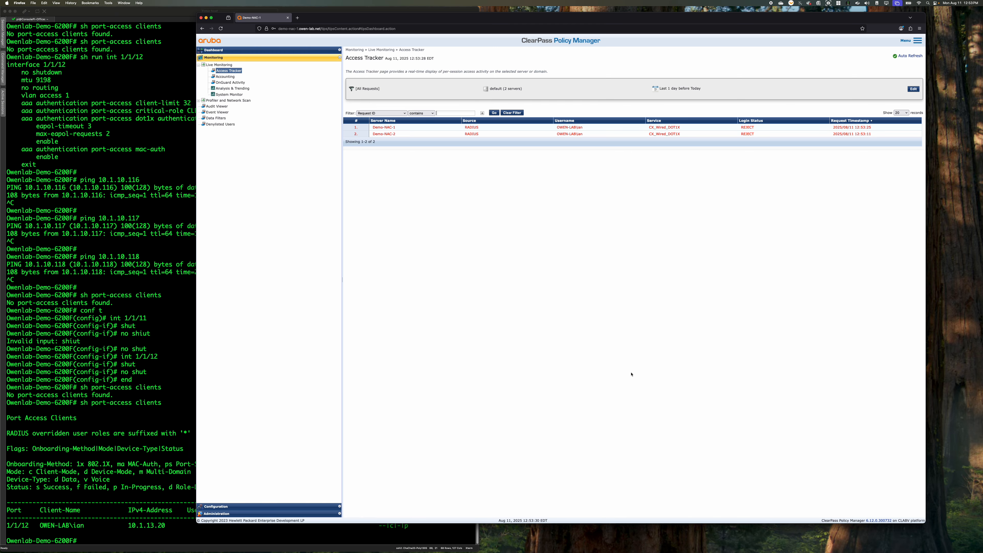
left_click(661, 135)
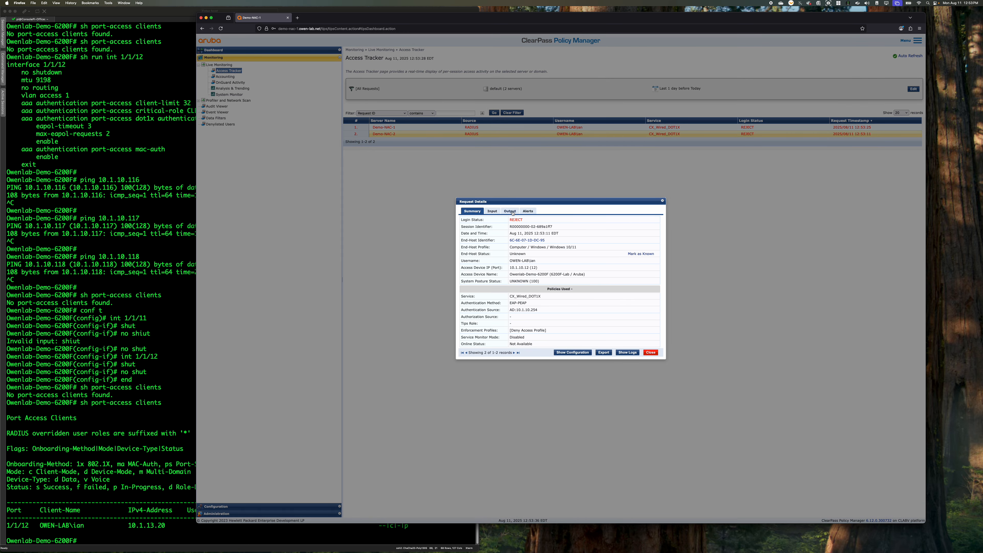
left_click(510, 212)
left_click(526, 211)
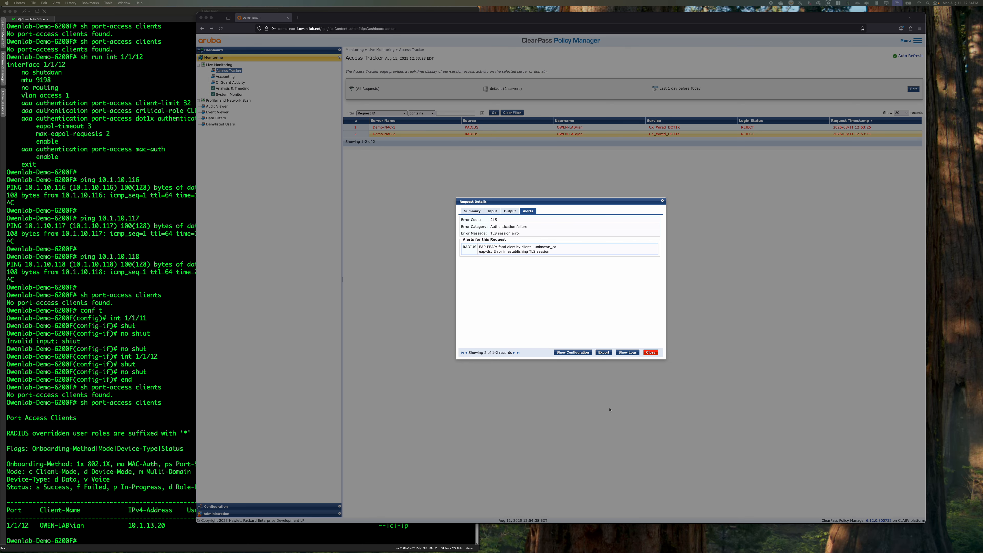
left_click(651, 352)
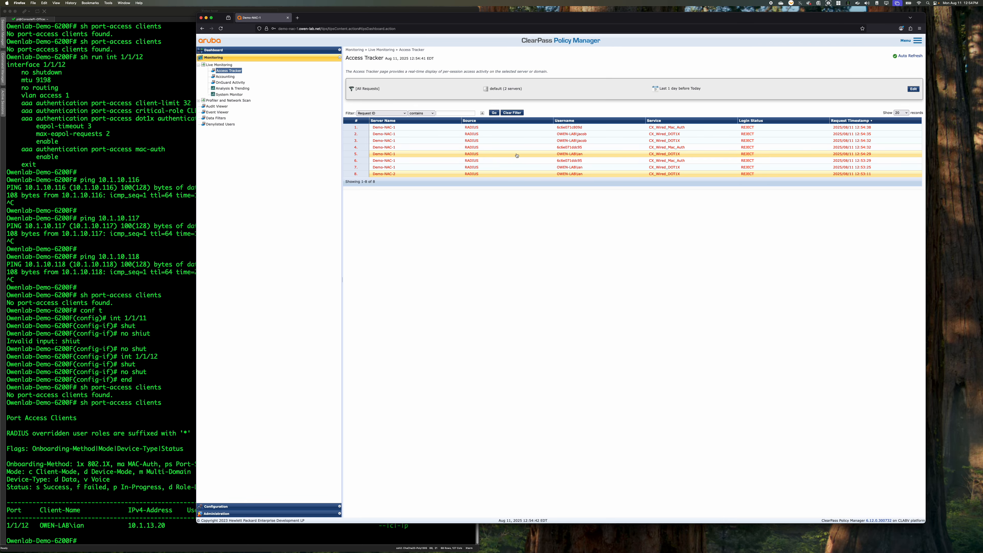
Check the alerts of the newest rejected CX_Wired_DOT1X request, highlight the RADIUS alert text, and close the details
left_click(541, 133)
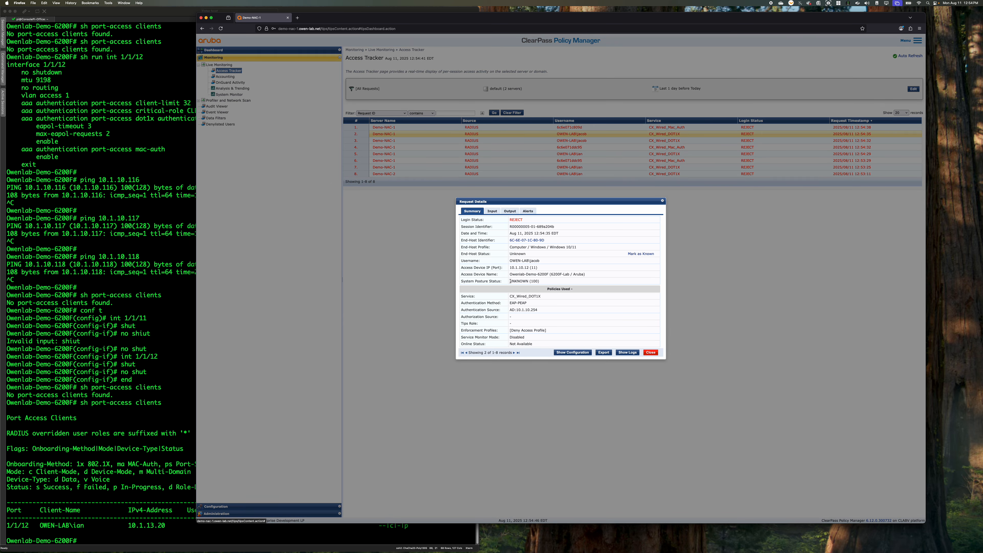
left_click(527, 211)
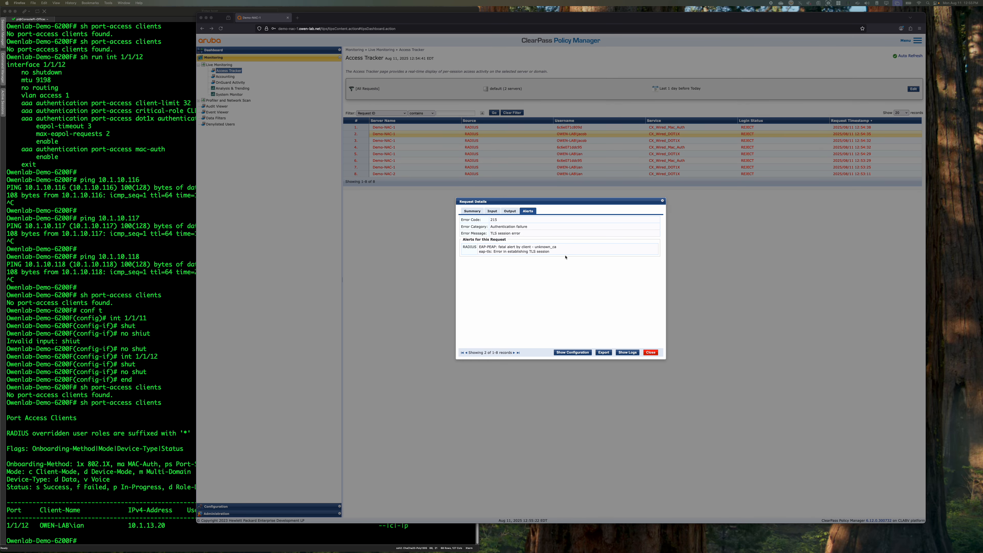
left_click(508, 249)
left_click_drag(478, 248, 562, 259)
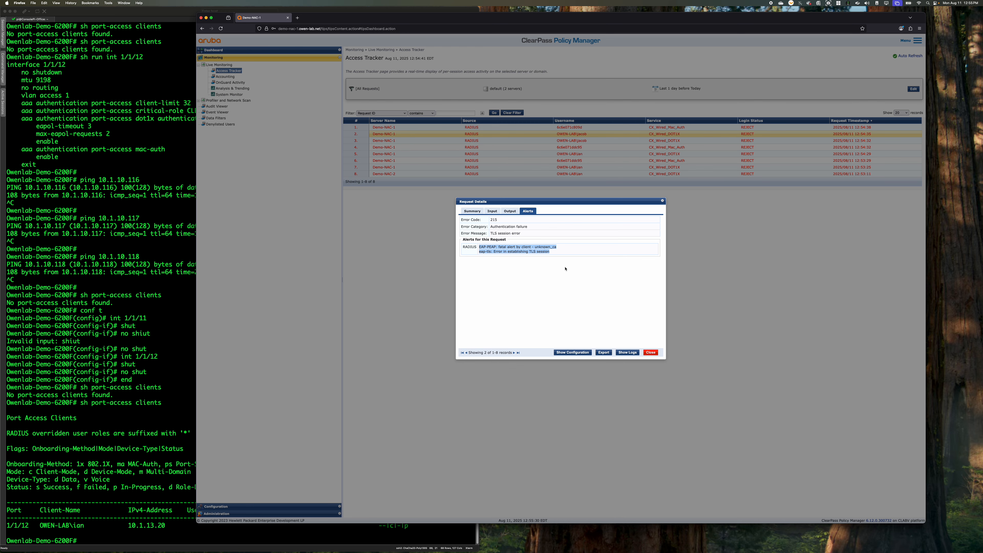
left_click(654, 353)
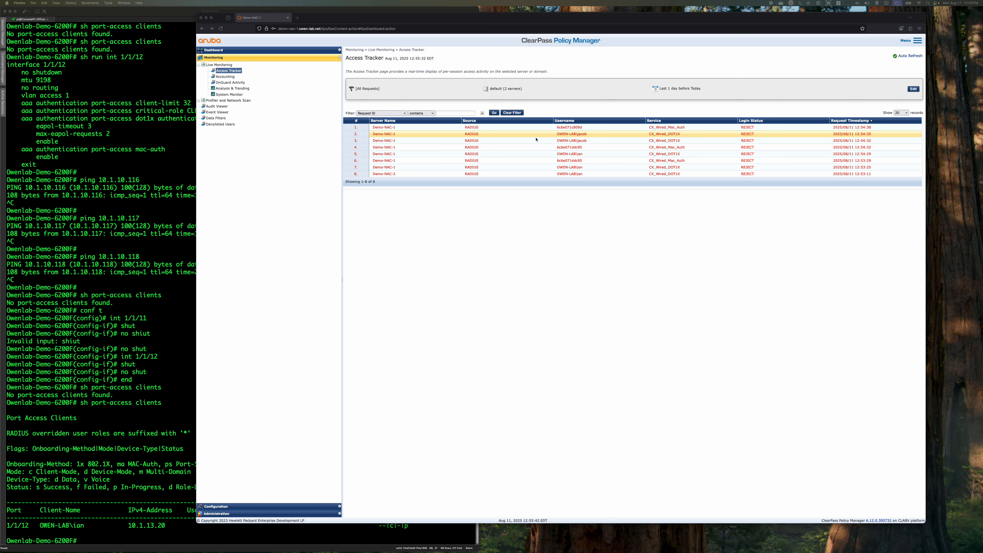
Examine the summary, alerts, output and input details of the newest rejected CX_Wired_Mac_Auth request
left_click(553, 127)
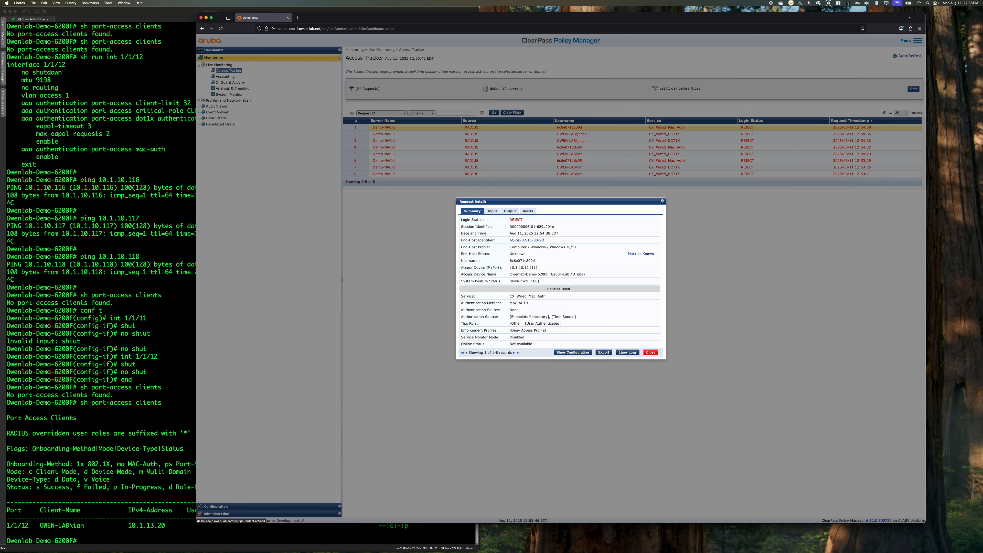
left_click(651, 353)
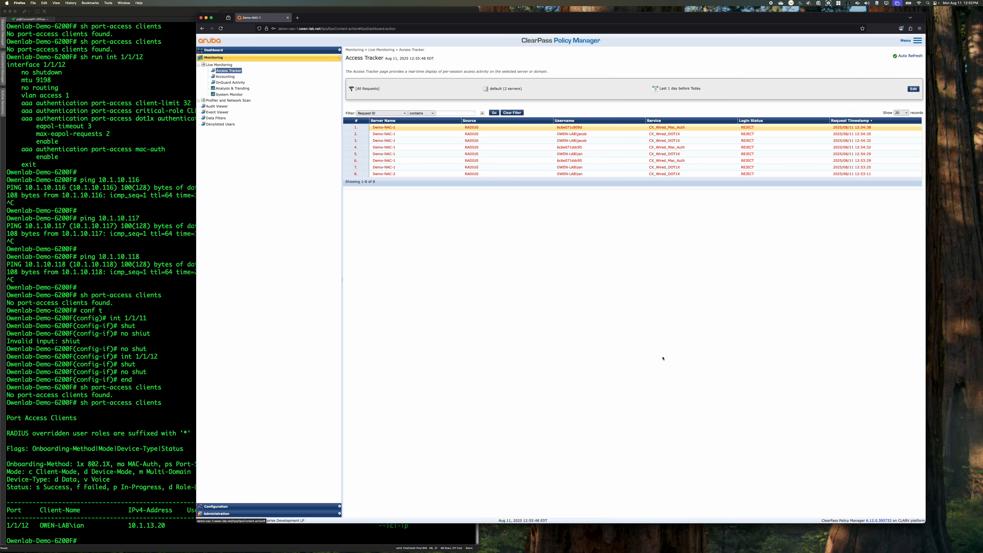
left_click(587, 129)
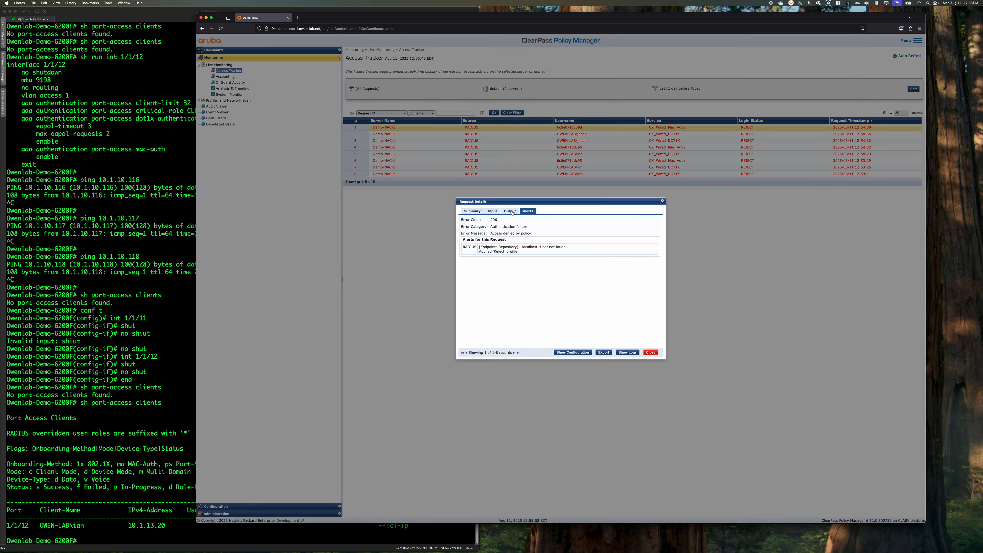
left_click(511, 211)
left_click(492, 213)
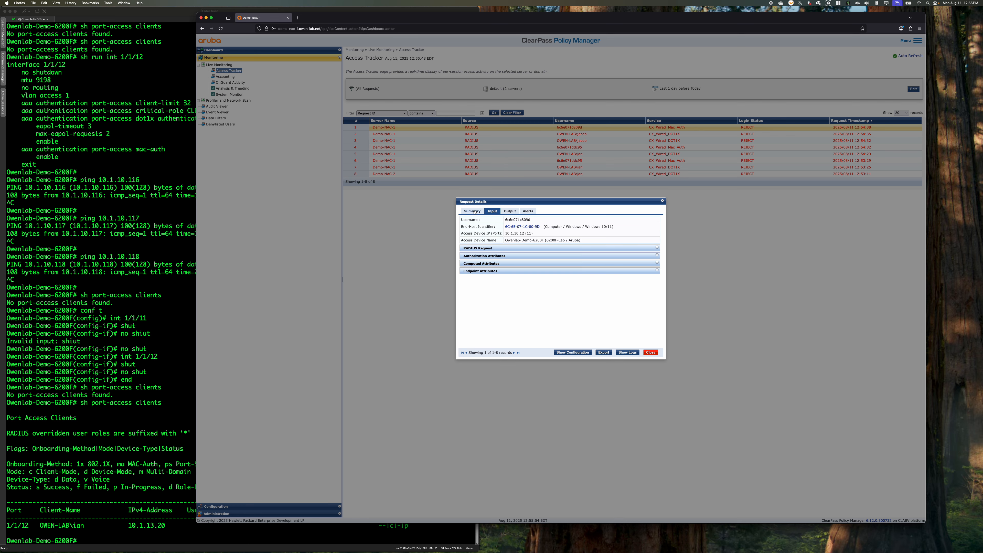
left_click(652, 354)
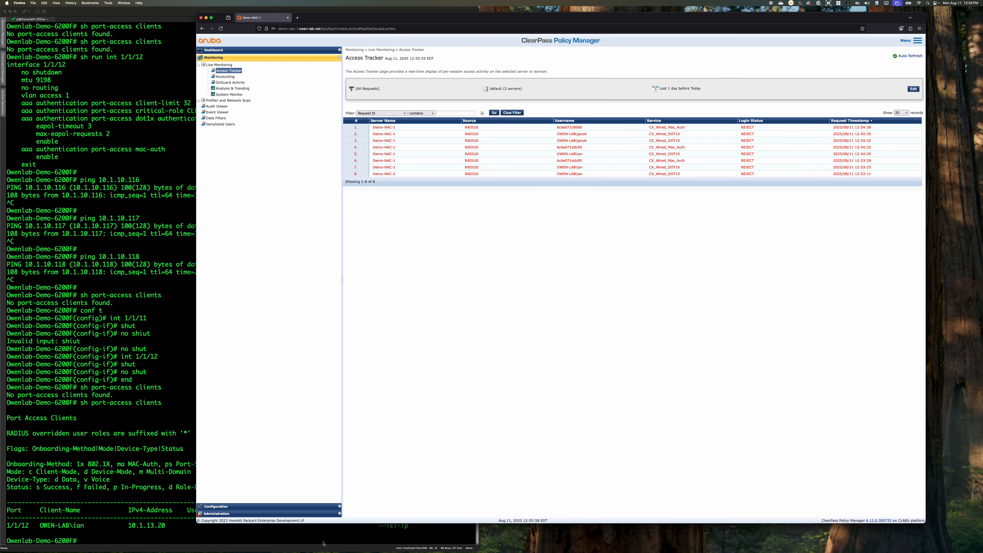
From the CX_Wired_Mac_Auth service, open the mapping rules of the CX_Wired_Role_Mapping policy for editing
left_click(292, 506)
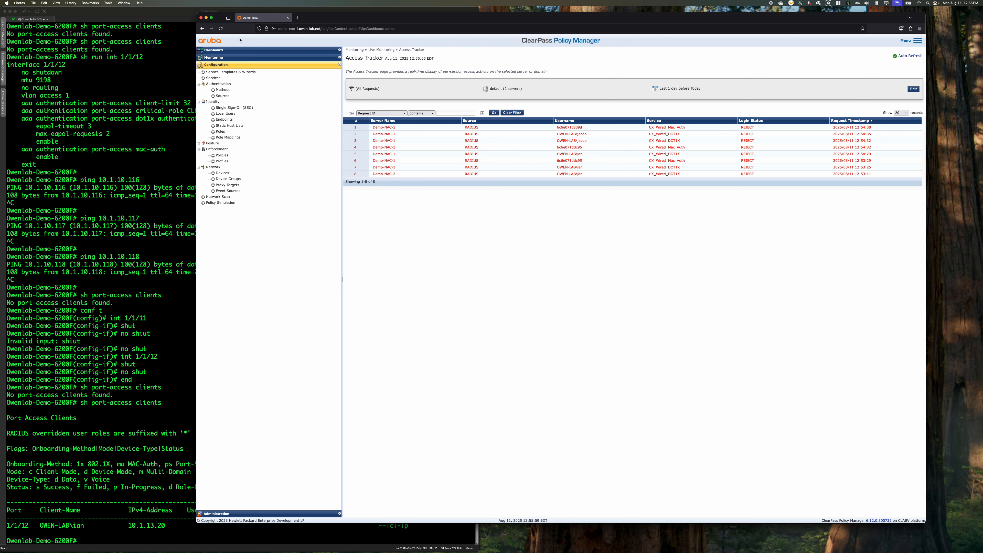
left_click(214, 79)
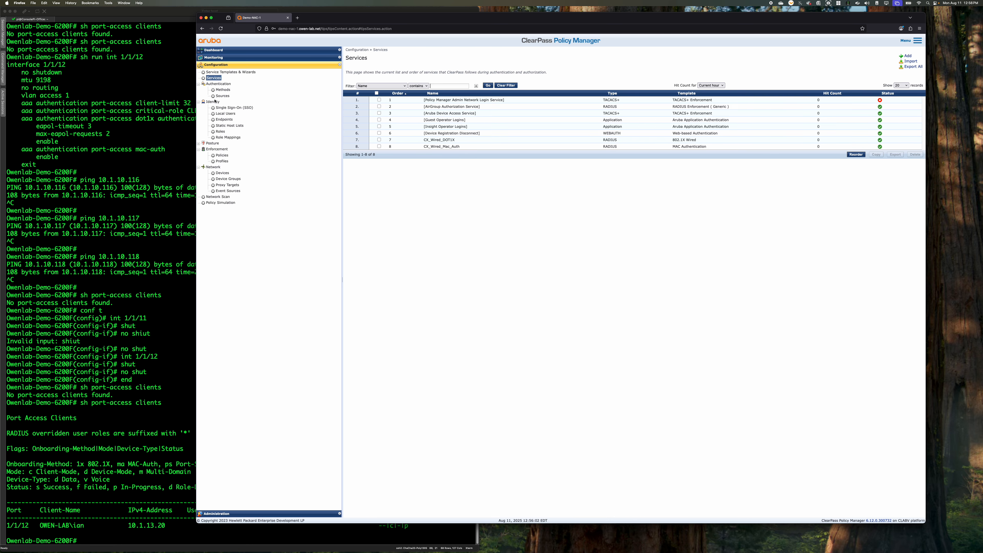
left_click(430, 147)
left_click(469, 71)
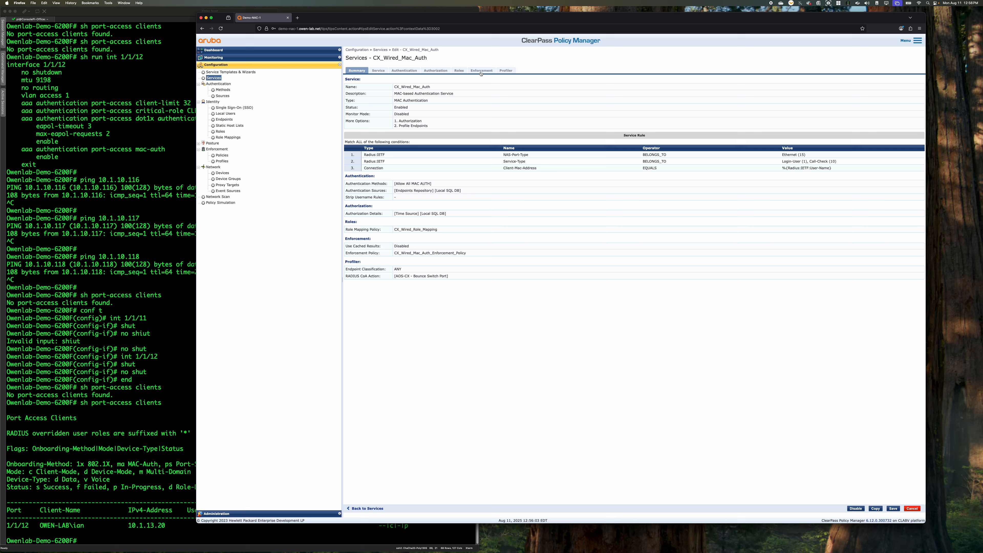
left_click(460, 71)
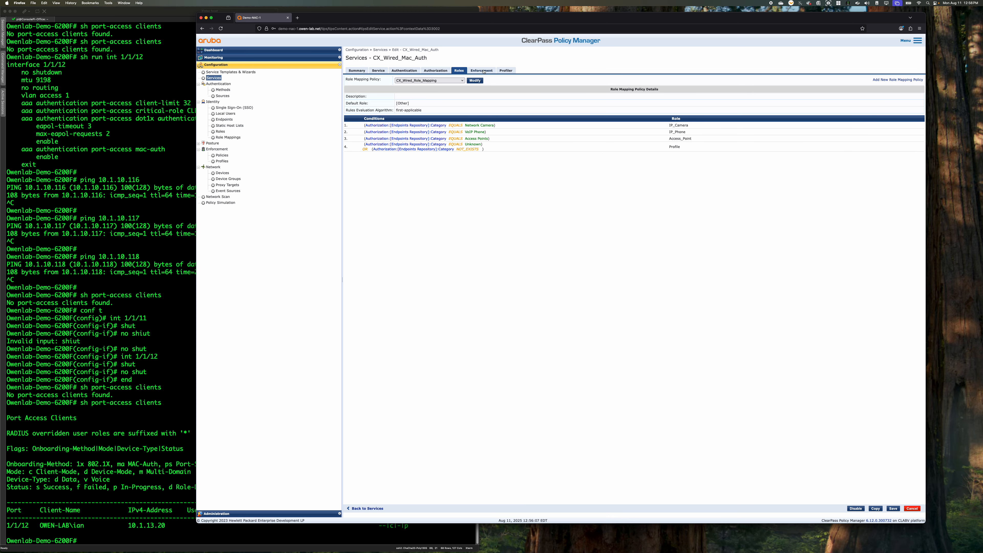
left_click(475, 80)
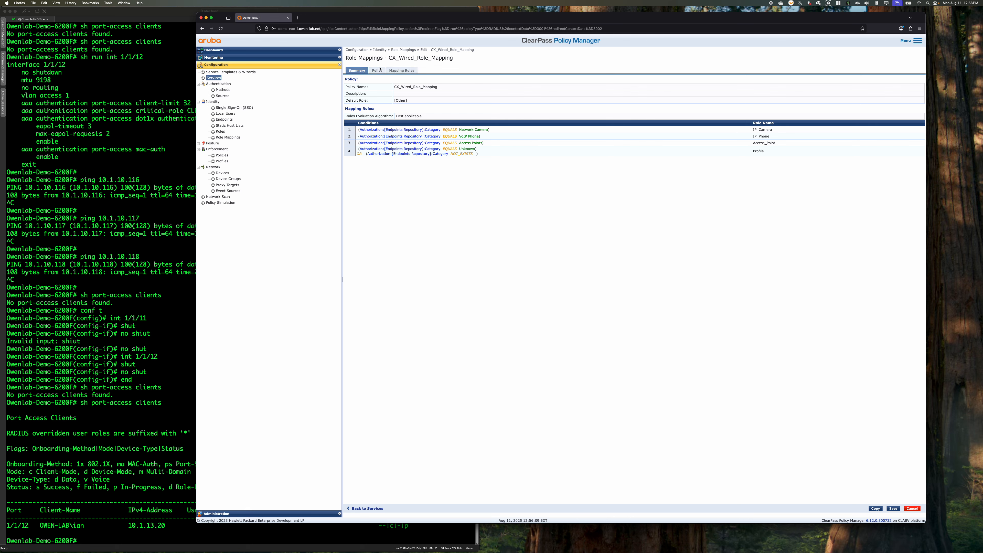
left_click(381, 72)
left_click(405, 71)
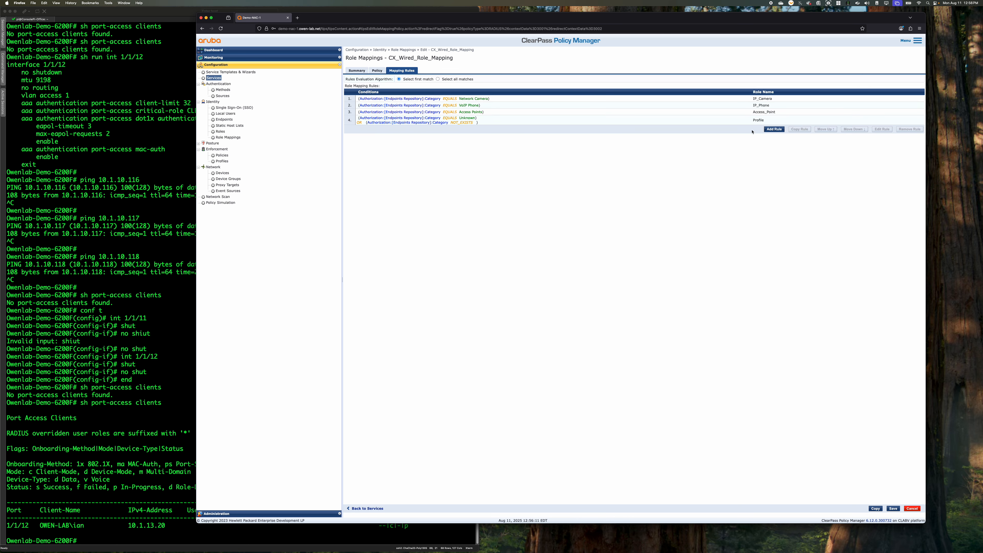
Add a mapping rule assigning Corp_PC when Authorization:[Endpoints Repository] Category EQUALS Computer, and save the role mapping policy
left_click(771, 129)
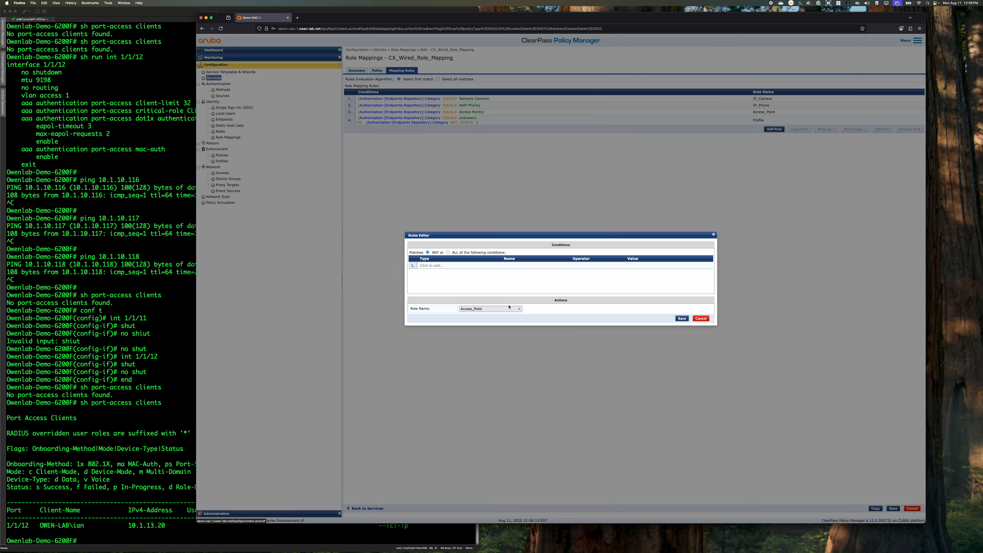
left_click(471, 267)
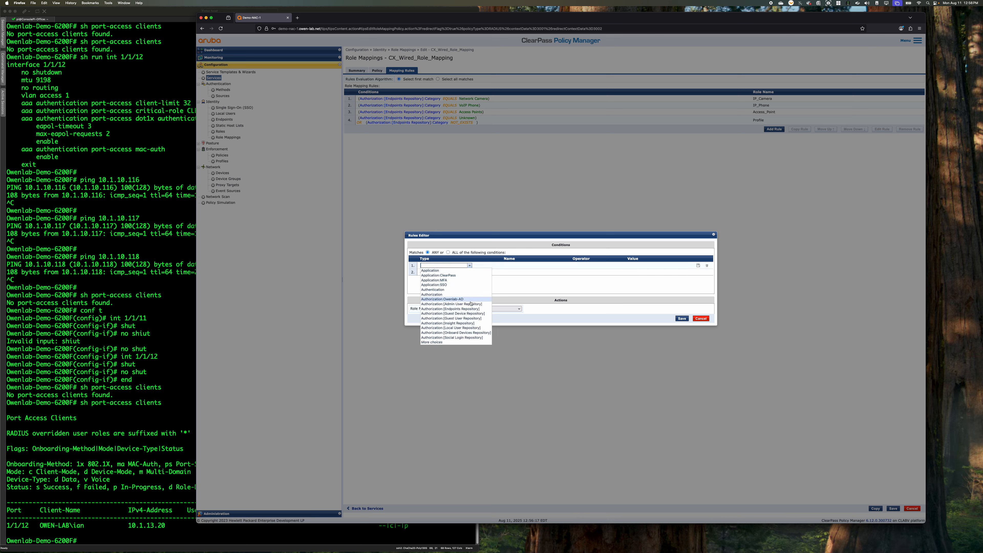
left_click(473, 308)
left_click(553, 266)
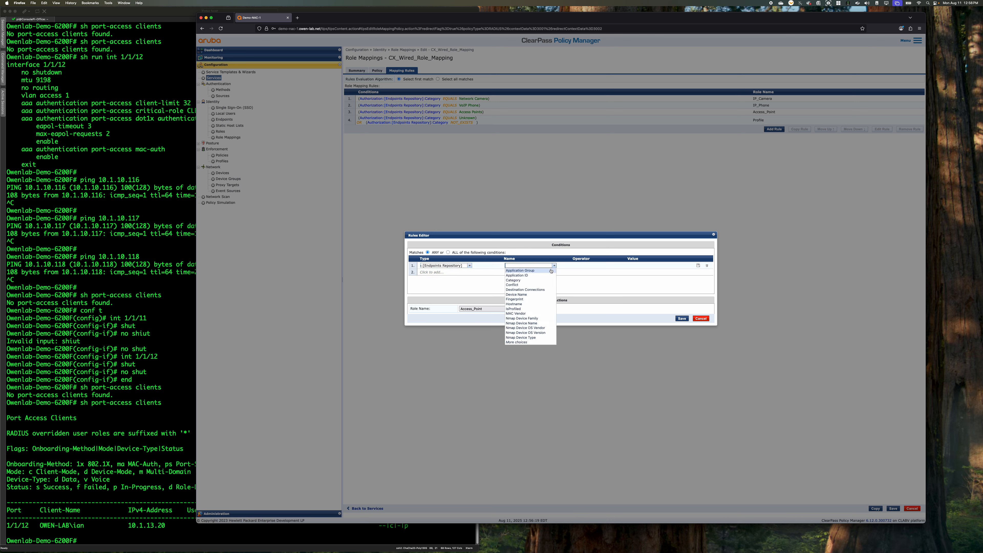
left_click(542, 280)
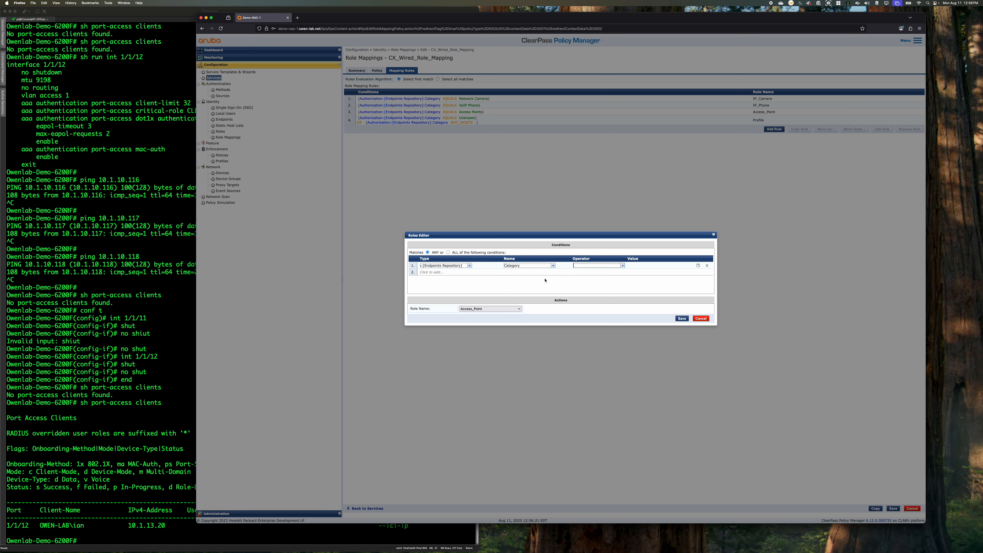
left_click(620, 266)
left_click(584, 271)
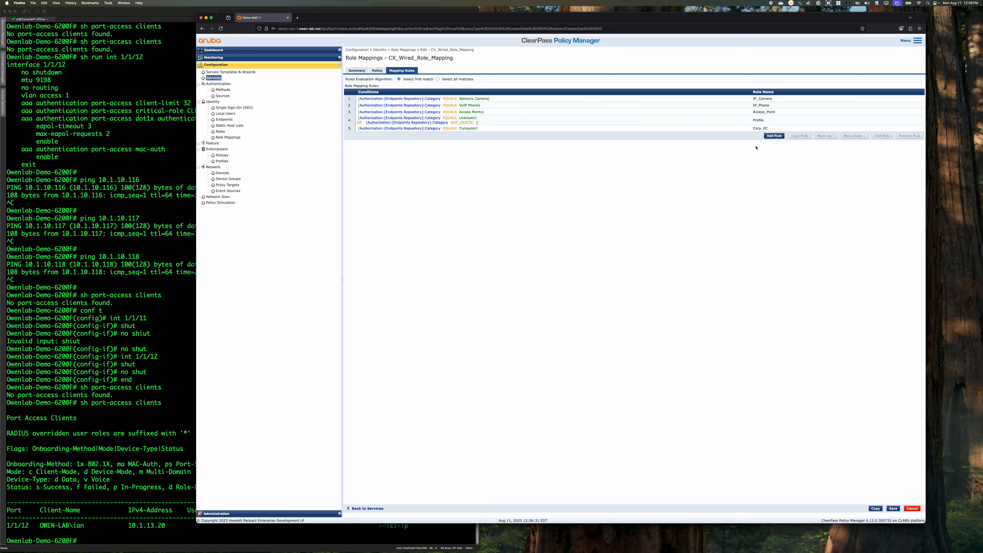
left_click(893, 508)
In CX_Wired_Mac_Auth_Enforcement_Policy, start a new rule with the condition Tips Role EQUALS Corp_PC
left_click(481, 80)
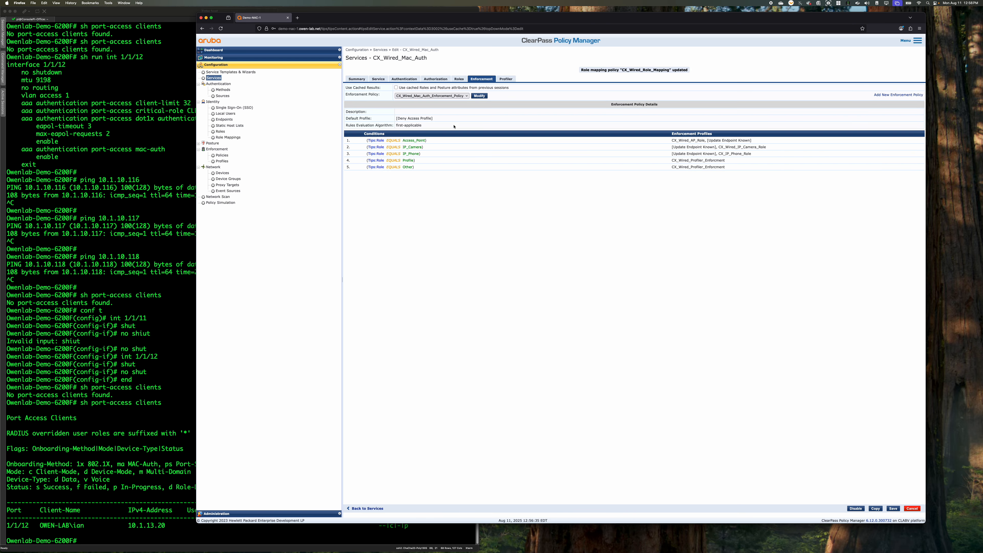
left_click(480, 95)
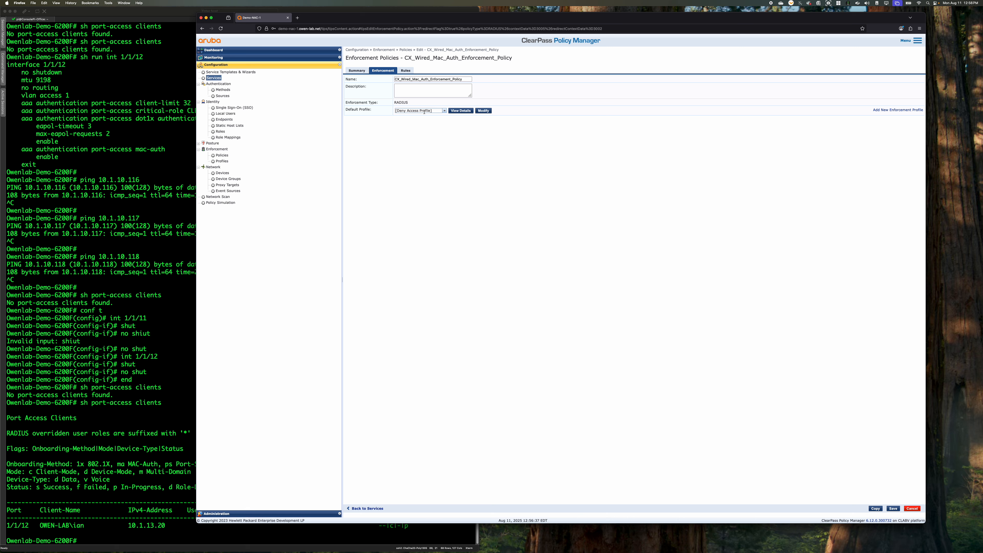
left_click(411, 73)
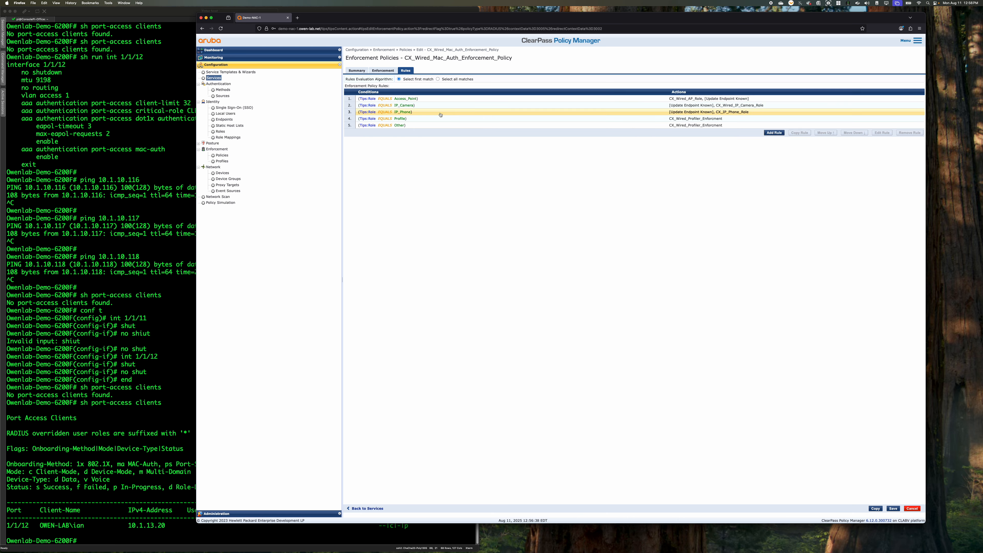
left_click(774, 132)
left_click(464, 254)
left_click(469, 254)
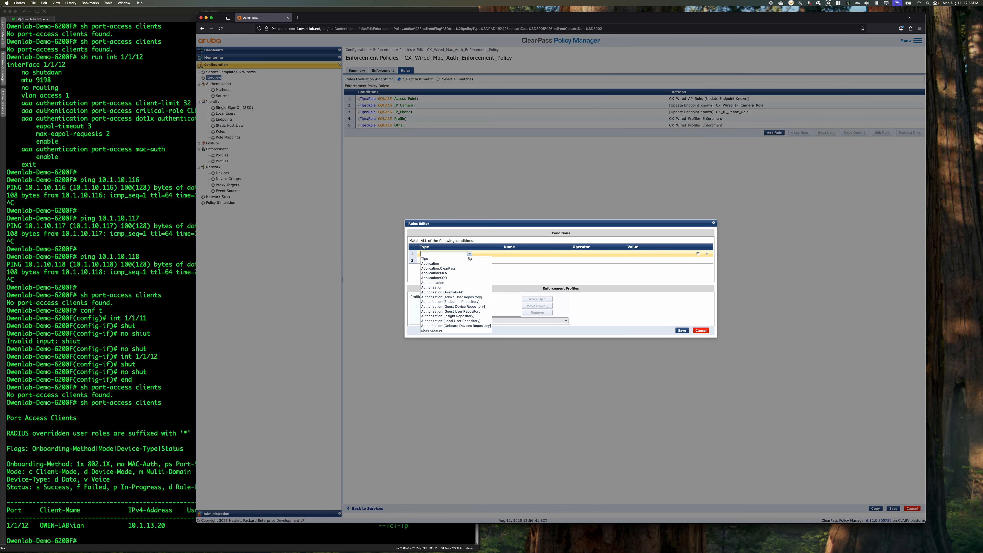
left_click(460, 259)
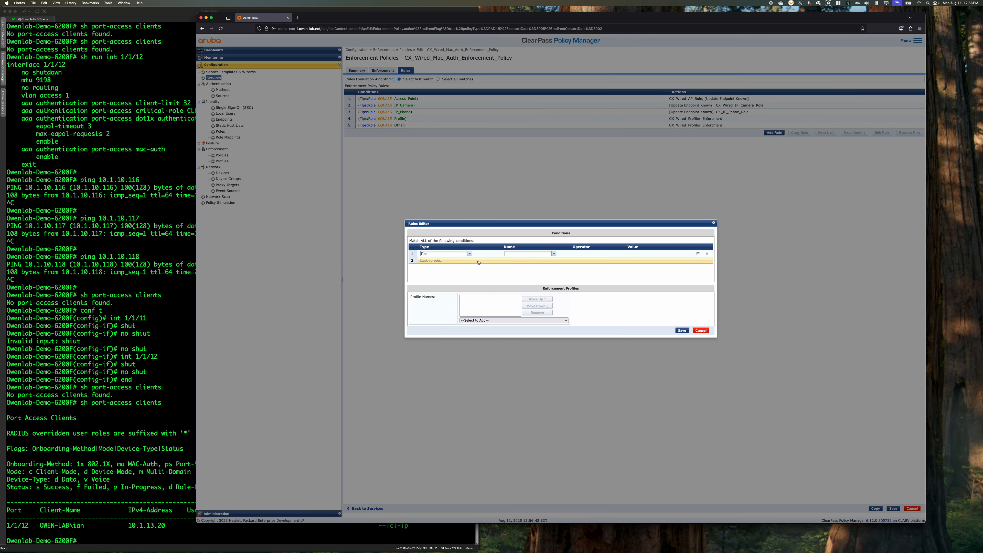
left_click(554, 254)
left_click(522, 259)
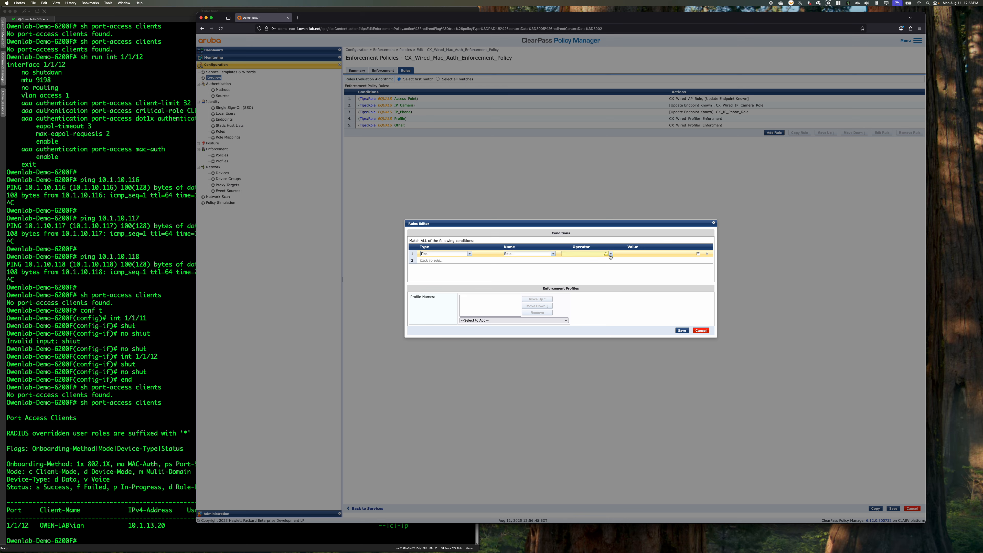
left_click(610, 254)
left_click(571, 259)
left_click(678, 253)
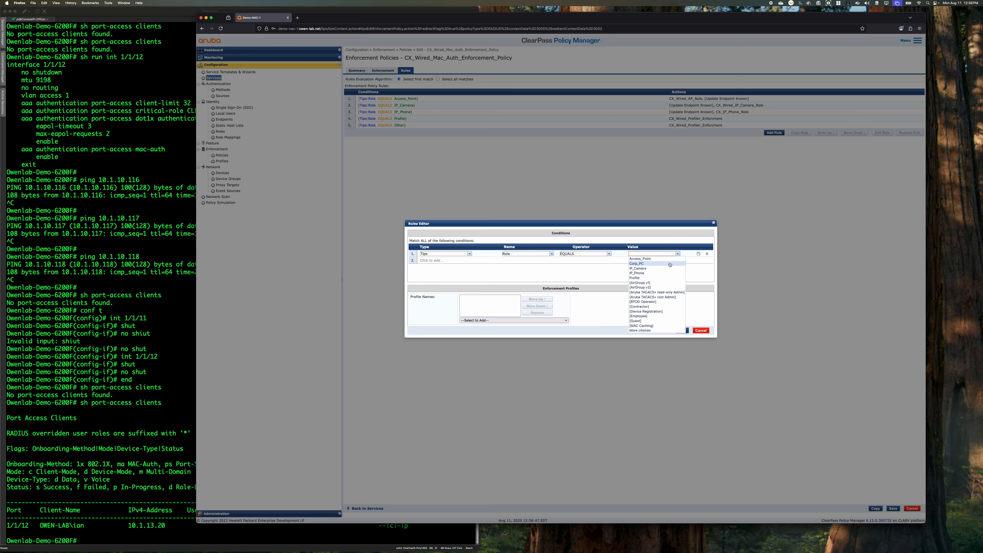
left_click(670, 264)
Assign the CX_Corp_PC_Role and [Update Endpoint Known] profiles to the Corp_PC rule, and save the enforcement policy and service
left_click(515, 320)
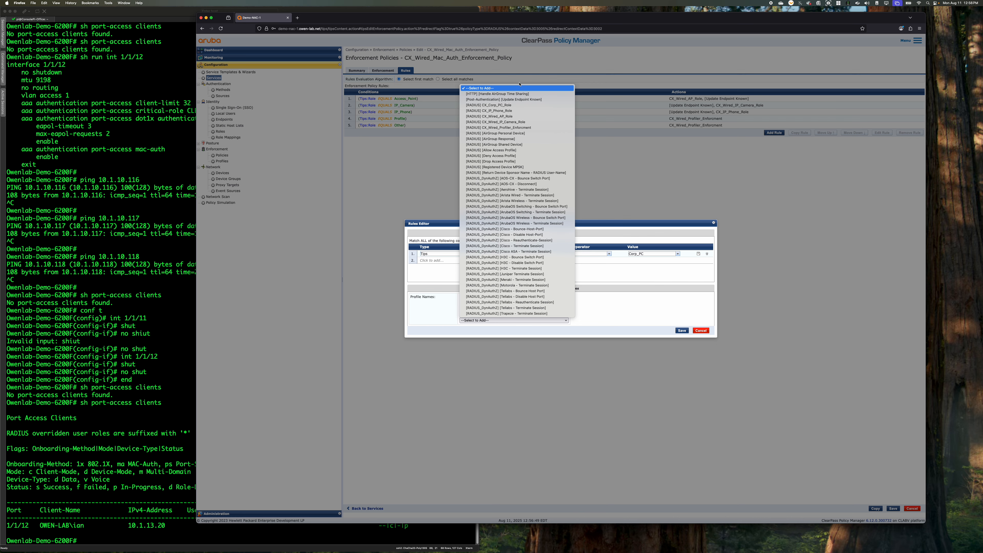
left_click(492, 105)
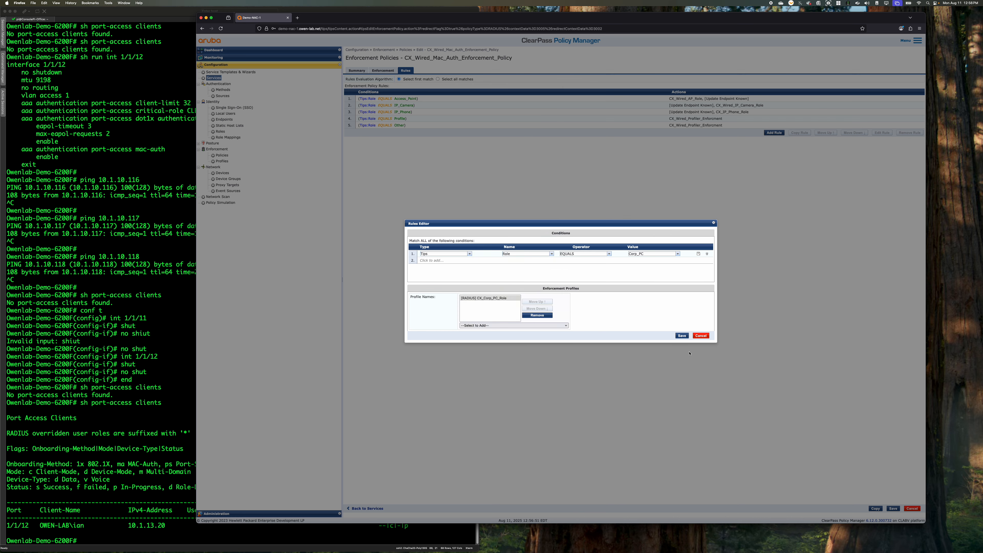
left_click(515, 325)
left_click(491, 110)
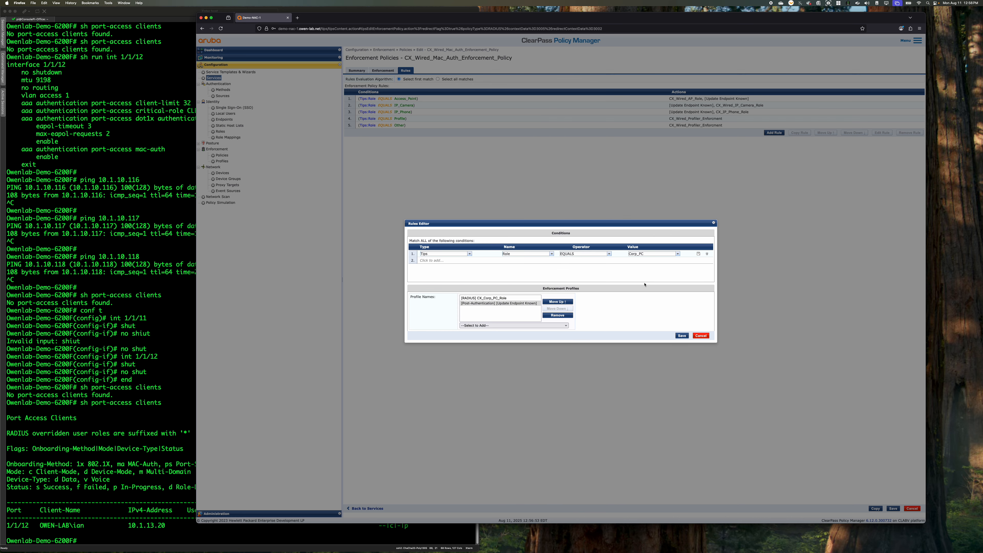
left_click(682, 335)
left_click(893, 508)
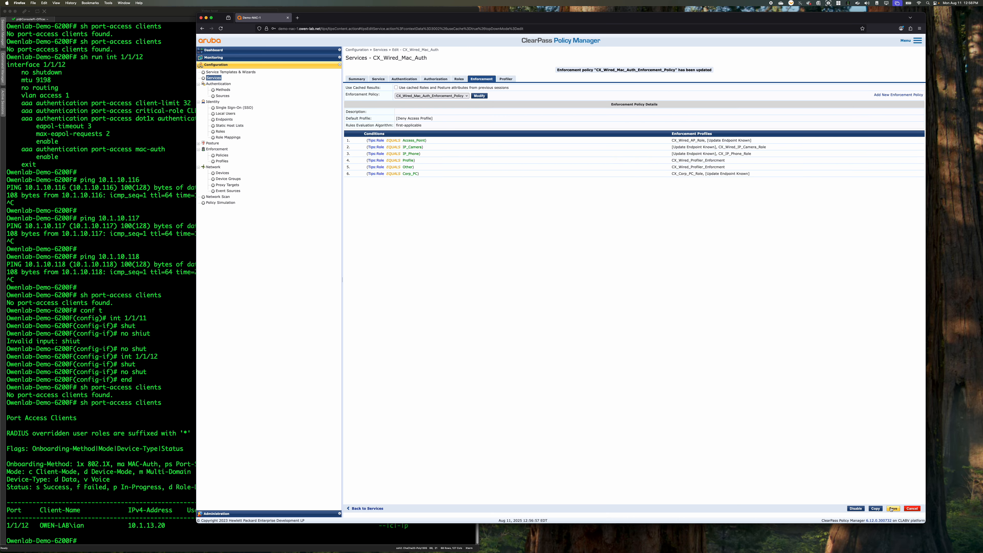
left_click(892, 509)
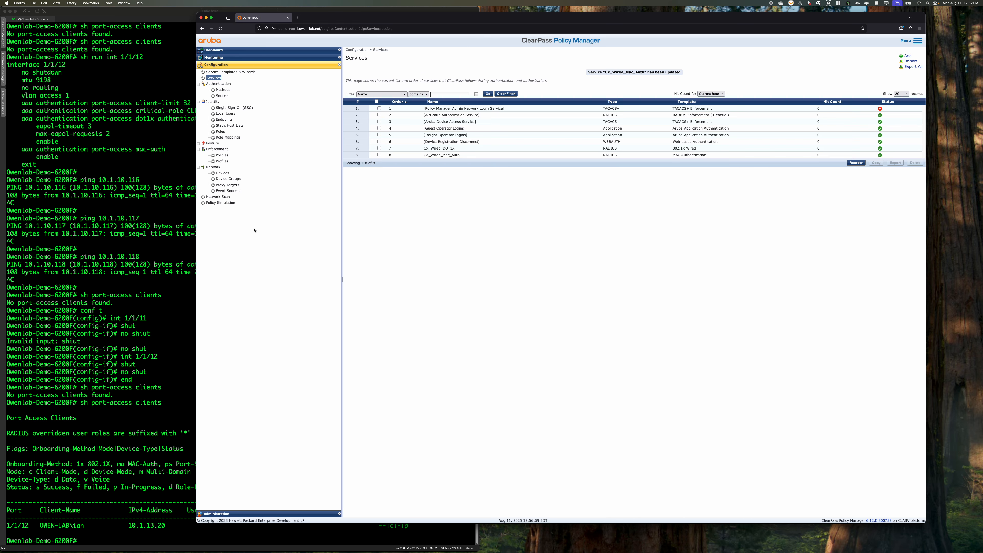
Switch to the SecureCRT switch session and enter interface configuration for the range 1/1/11-1/1/12
left_click(110, 383)
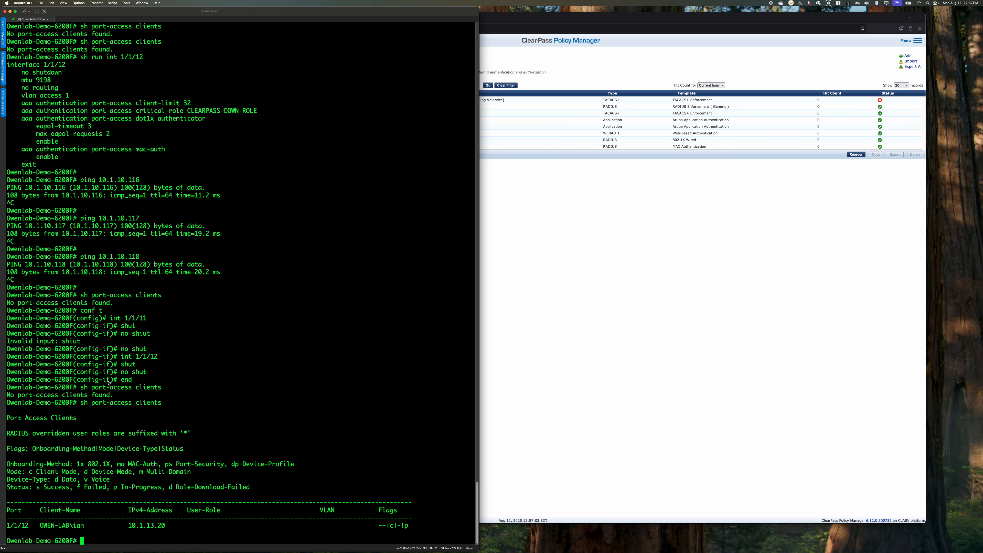
type("conf t")
key("Return")
type("int 1/1/11-1/1/12")
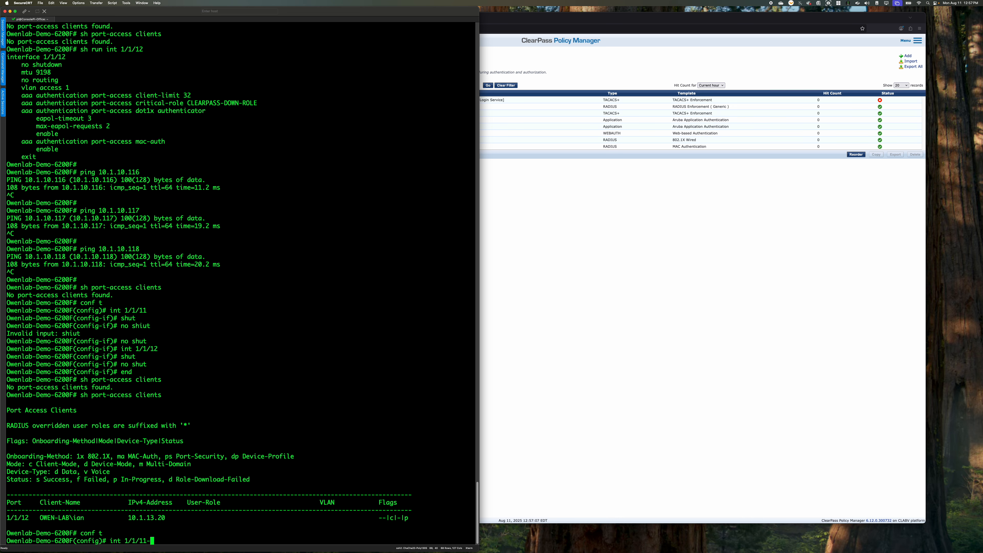
key("Return")
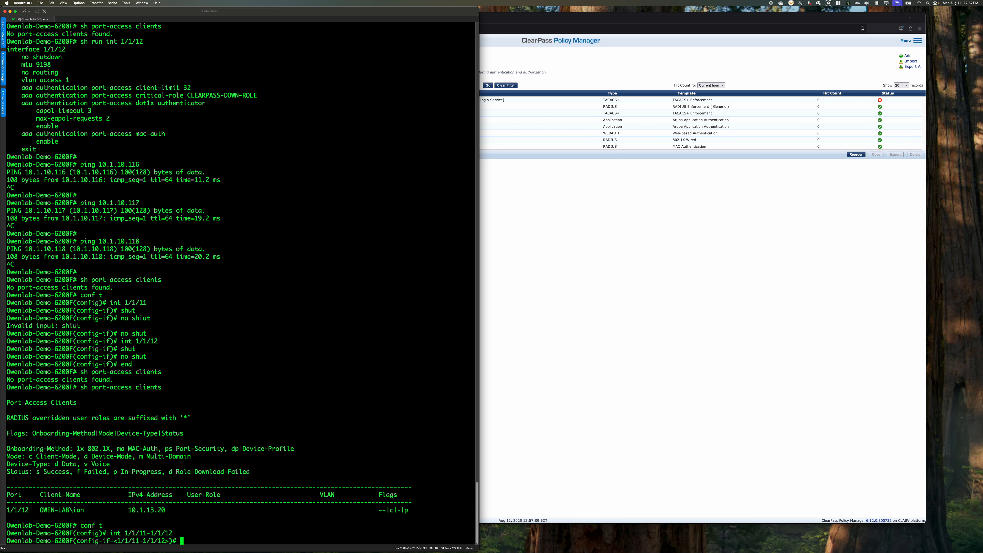
List the port-access options available for the interface range, and clear the unfinished command
type("aaa port")
type("-ac")
key("BackSpace")
key("BackSpace")
key("BackSpace")
key("BackSpace")
key("BackSpace")
key("BackSpace")
key("BackSpace")
key("BackSpace")
key("BackSpace")
key("BackSpace")
key("BackSpace")
type("port-access aut")
key("BackSpace")
key("BackSpace")
key("BackSpace")
key("question")
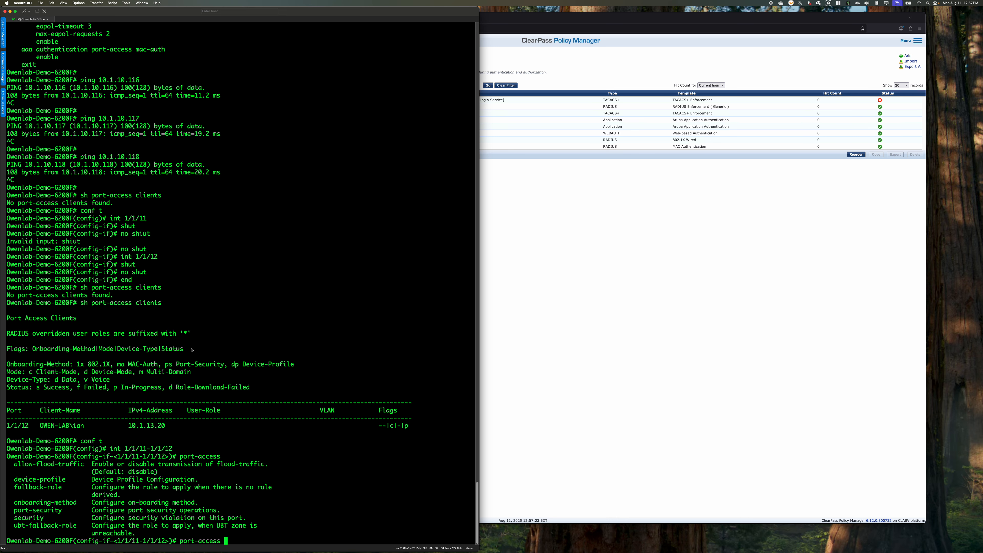
key("BackSpace")
key("BackSpace")
key("BackSpace")
key("BackSpace")
key("BackSpace")
key("BackSpace")
key("BackSpace")
key("BackSpace")
key("BackSpace")
key("BackSpace")
key("BackSpace")
key("BackSpace")
Build the command aaa authentication port-access for the interface range and list its available options
type("aaa")
key("question")
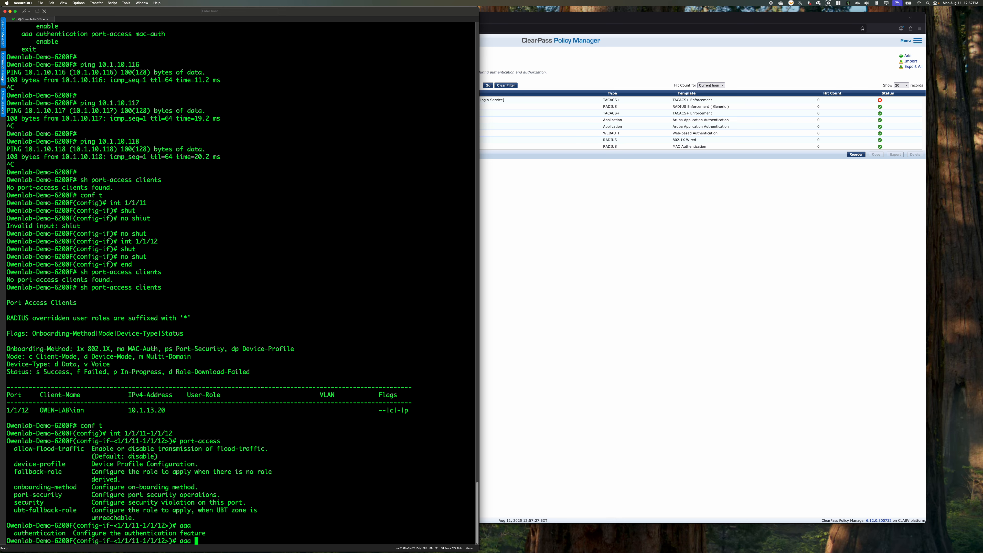
type("a")
key("Tab")
key("question")
type("por")
key("Tab")
key("question")
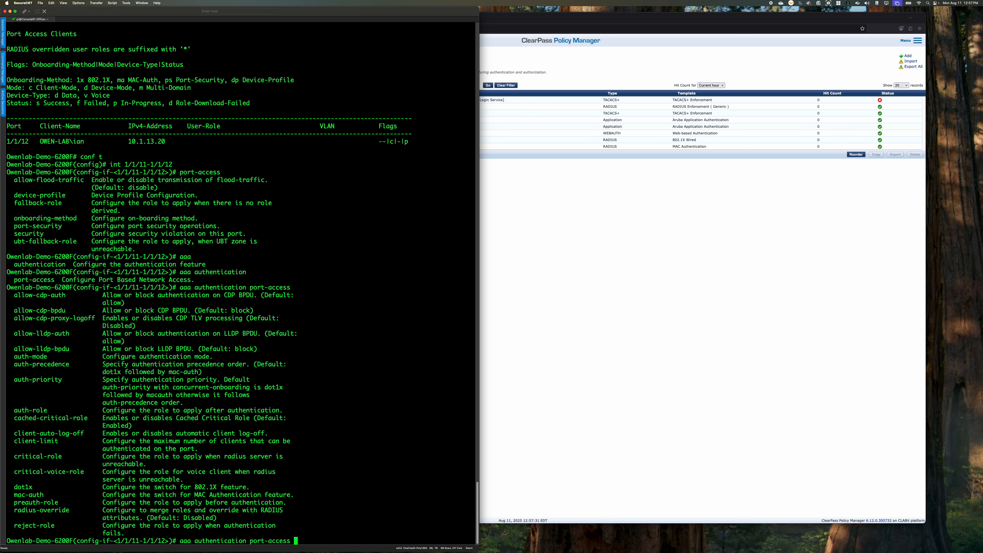
Disable the dot1x authenticator under port-access authentication on interfaces 1/1/11-1/1/12, and leave configuration mode
type("dot1x")
key("question")
key("question")
type("authenticator")
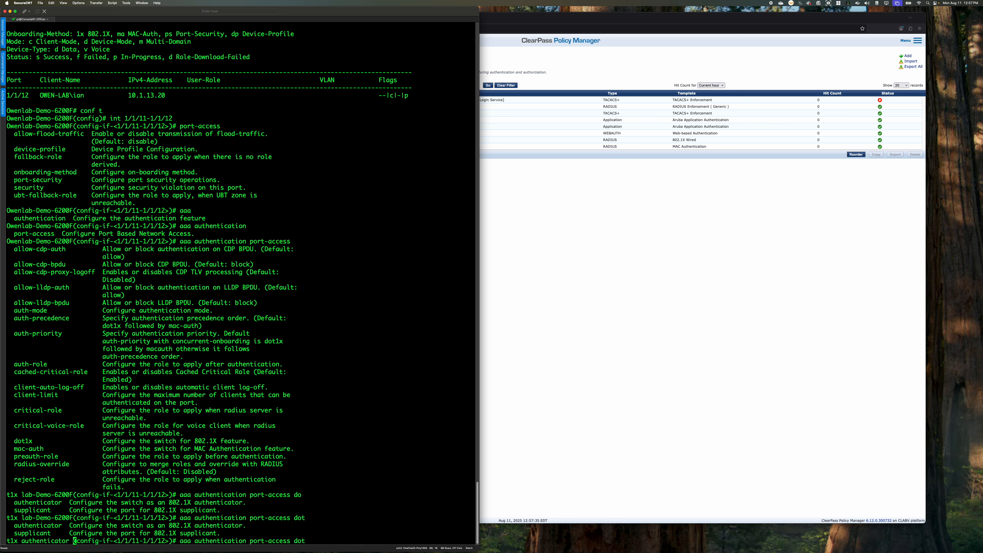
key("Return")
type("disable")
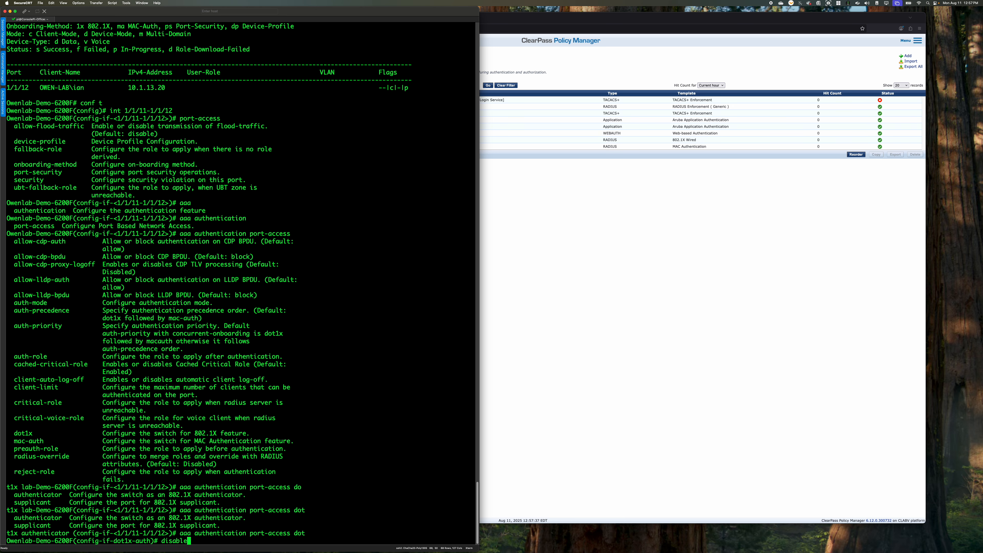
key("Return")
type("end")
key("Return")
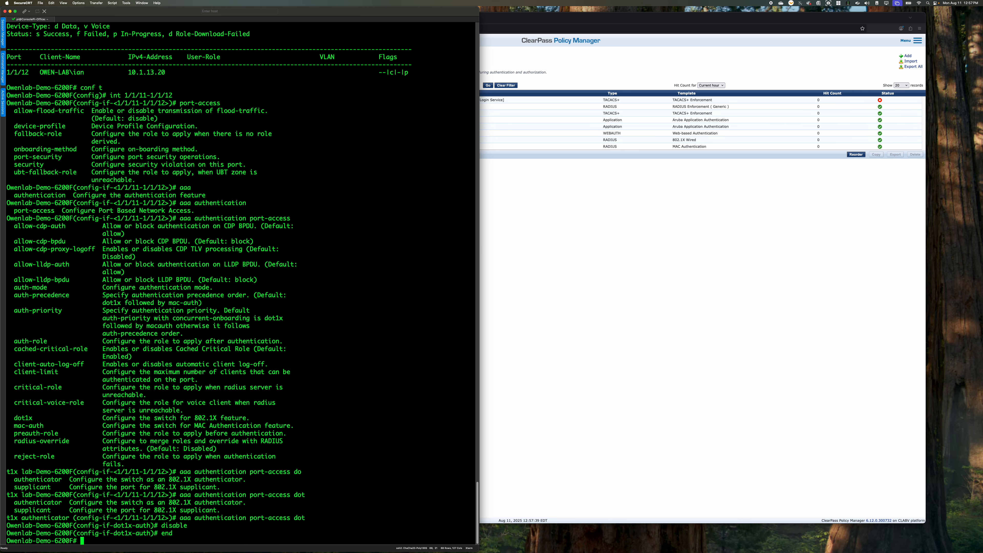
Check the switch's port-access clients after disabling 802.1X, repeating the query once
type("sh port-access clients")
key("Return")
key("Up")
key("Return")
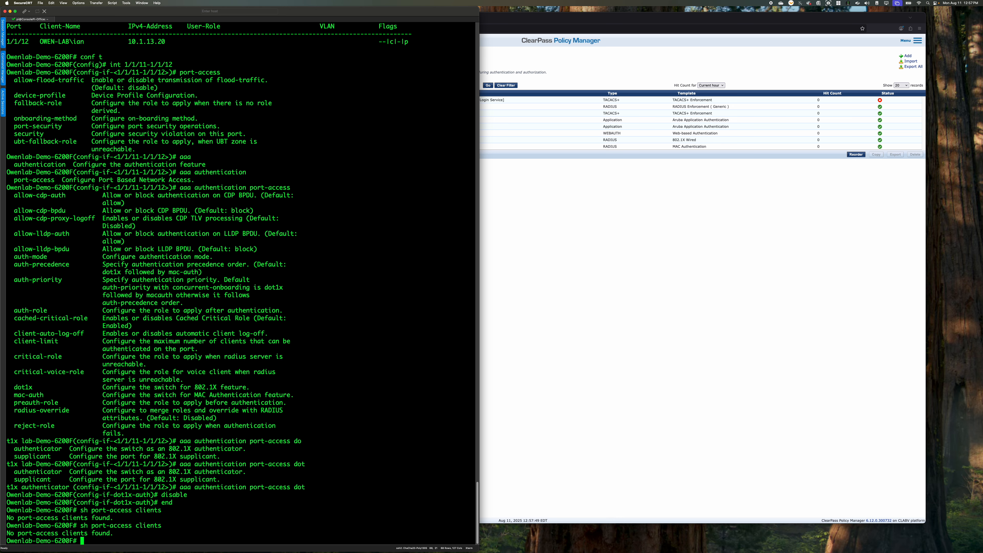
Shut down and re-enable interfaces 1/1/11-1/1/12 to restart client authentication, and leave configuration mode
type("conf t")
key("Return")
type("int 1/1/1")
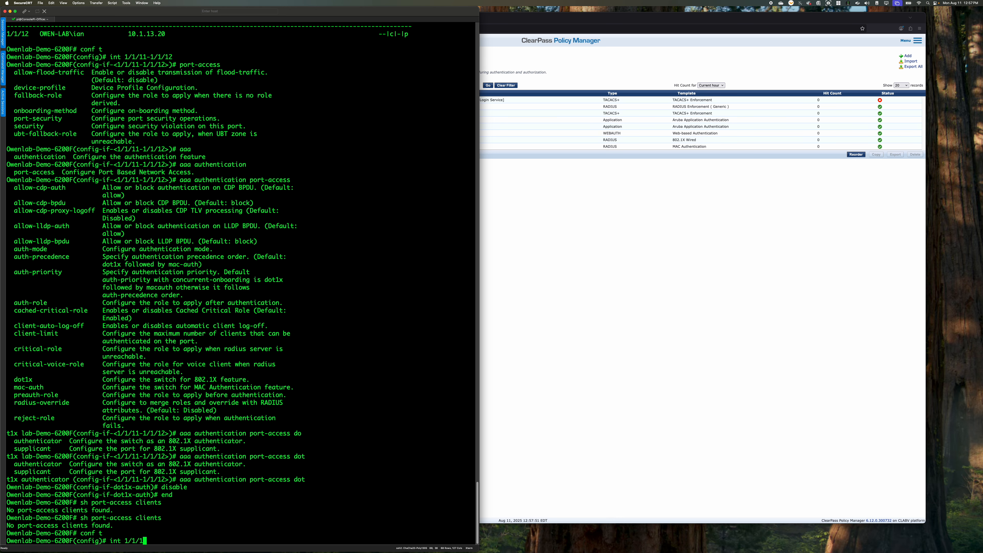
type("1-1/")
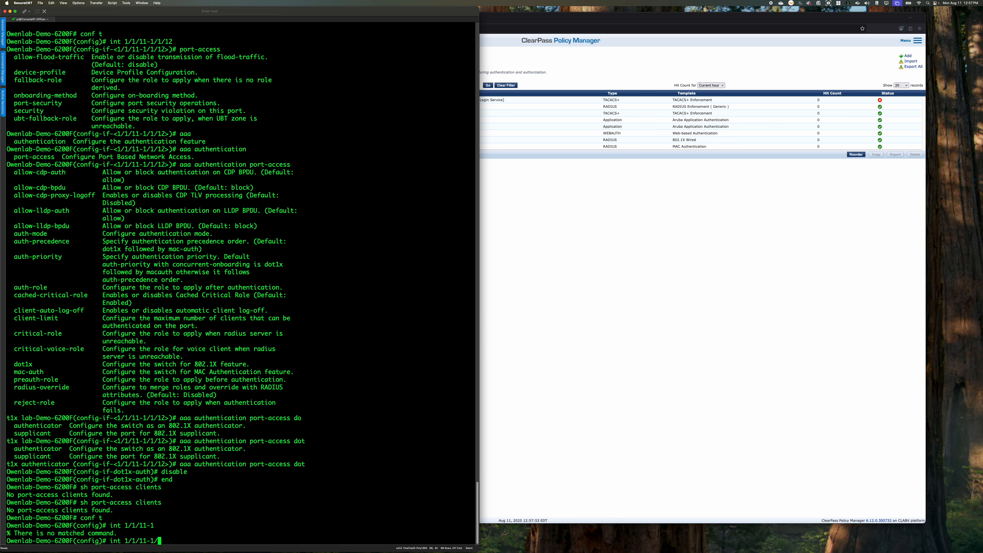
type("1/12")
key("Return")
type("shut")
key("Return")
type("no shu")
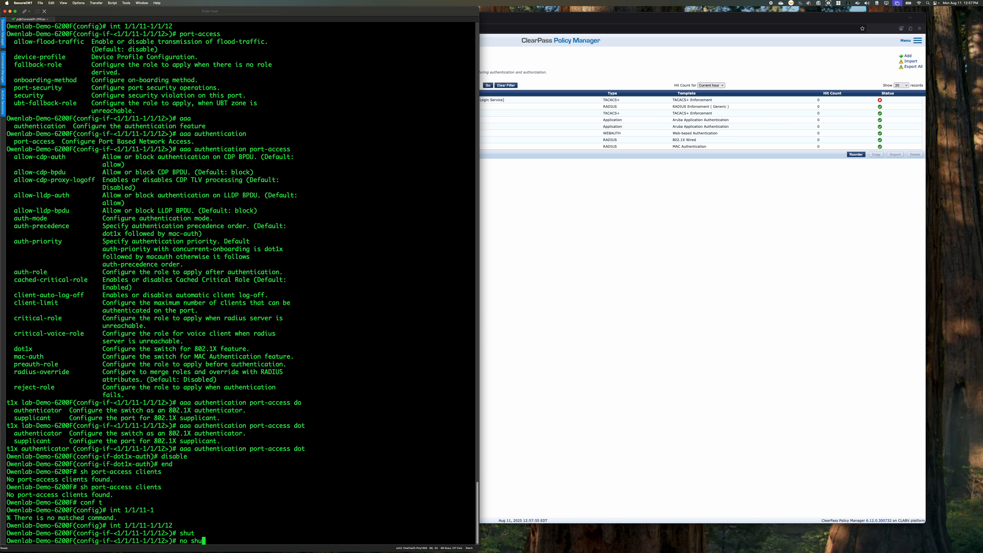
type("t")
key("Return")
type("end")
key("Return")
Check the port-access clients and the link state of interface 1/1/11
type("sh por")
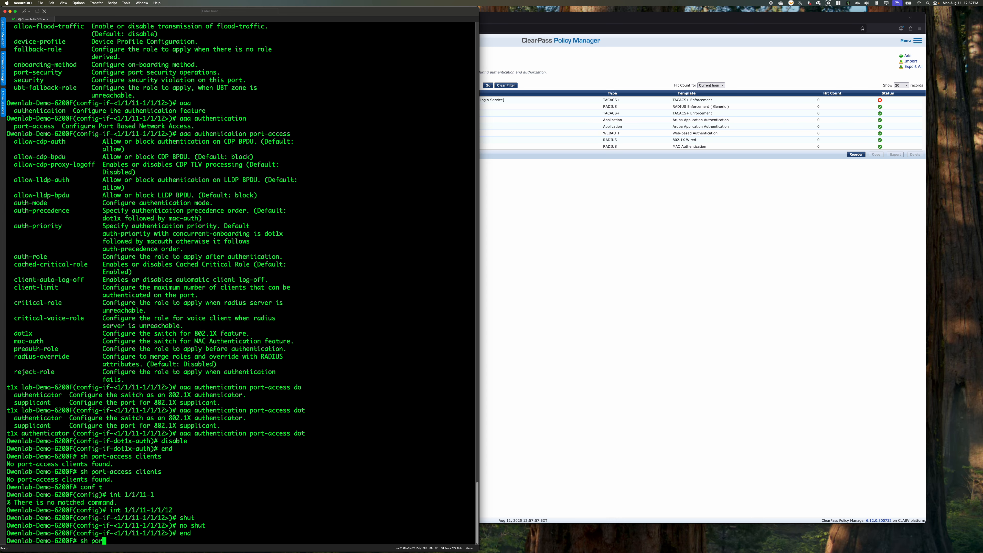
type("t-access clients")
key("Return")
type("s")
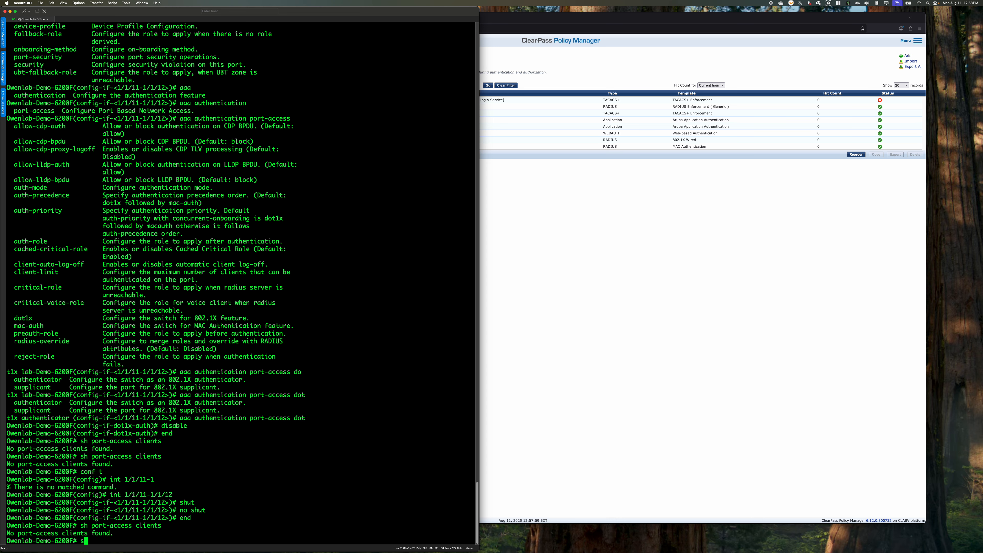
type("h int 1/1/11")
key("Return")
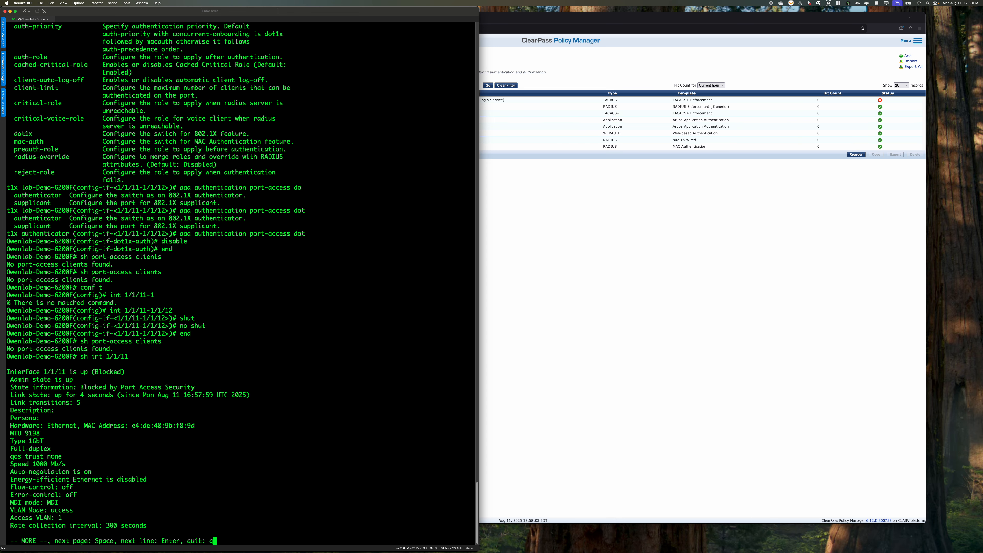
key("q")
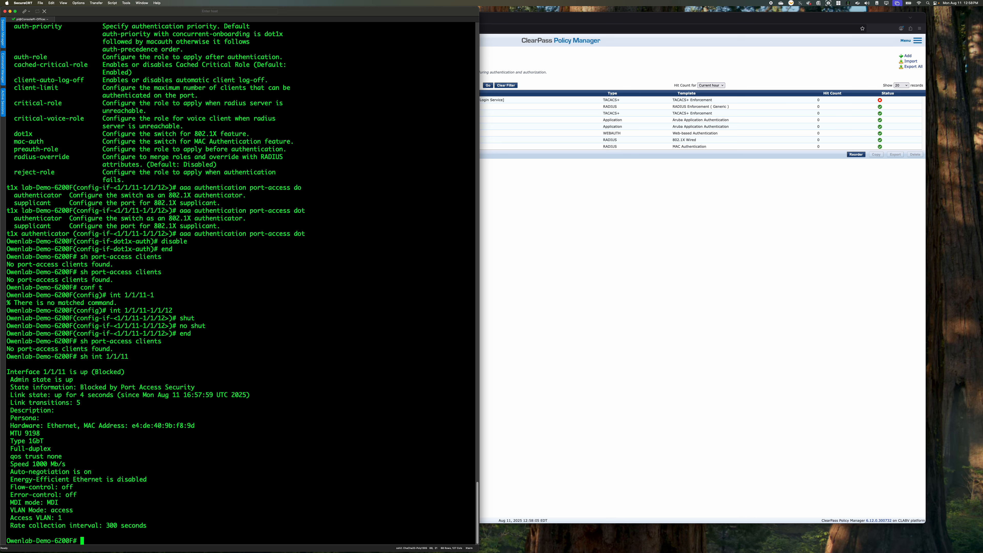
Query the port-access client list repeatedly to examine each client's user role, VLAN and flags
type("sh port-access clients")
key("Return")
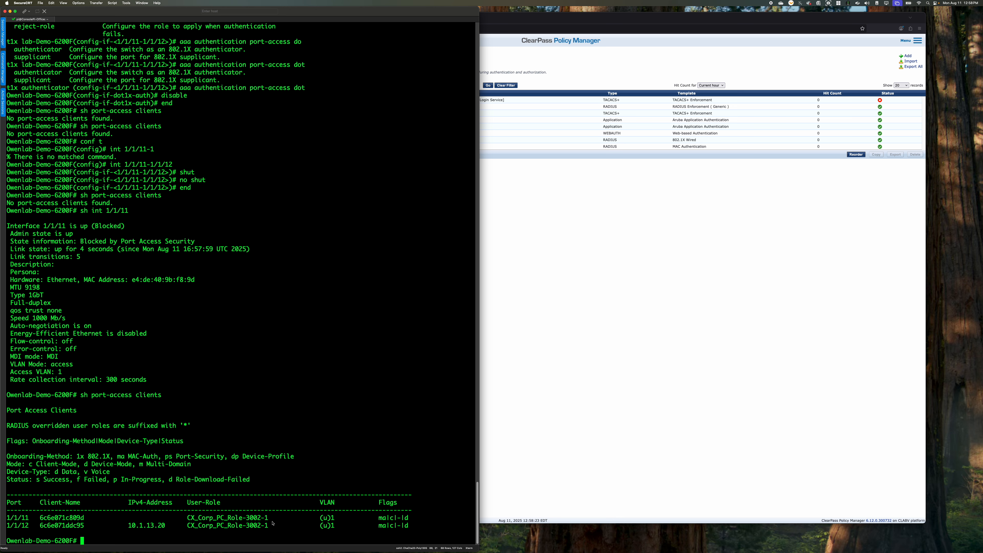
key("Up")
key("Return")
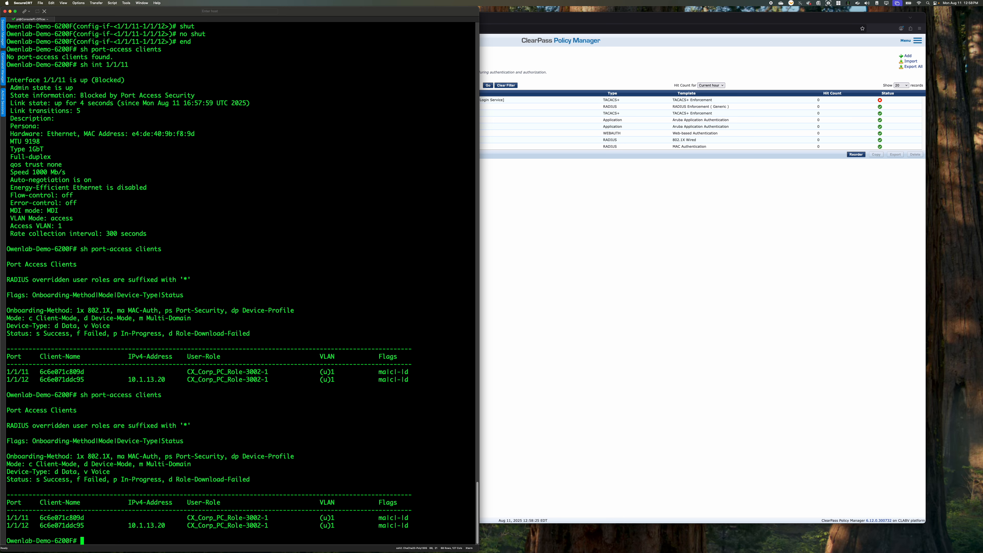
key("Up")
key("Return")
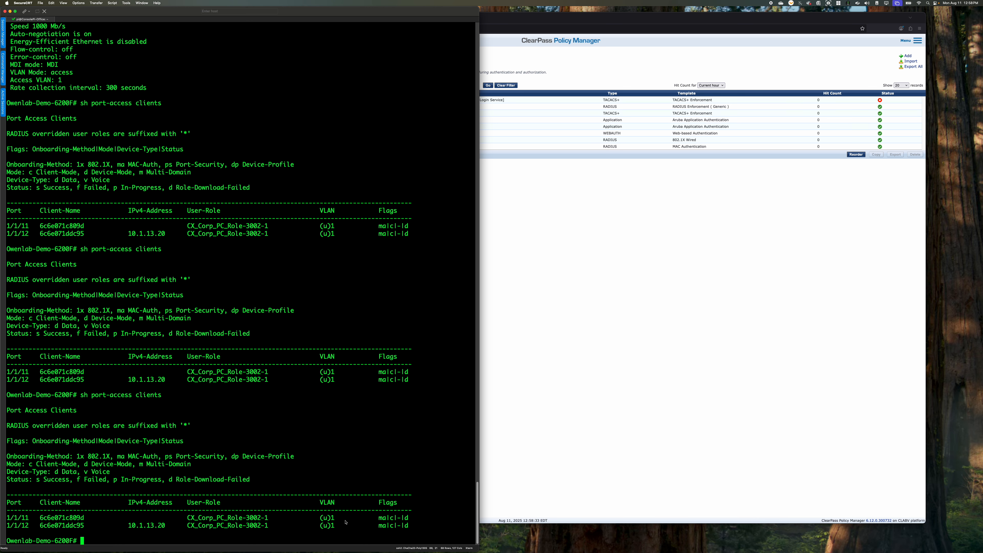
Show the detailed port-access client information for interface 1/1/11 and examine its authorization role and status
type("sh port-access clients interface 1/1/12")
key("BackSpace")
type("1 detail")
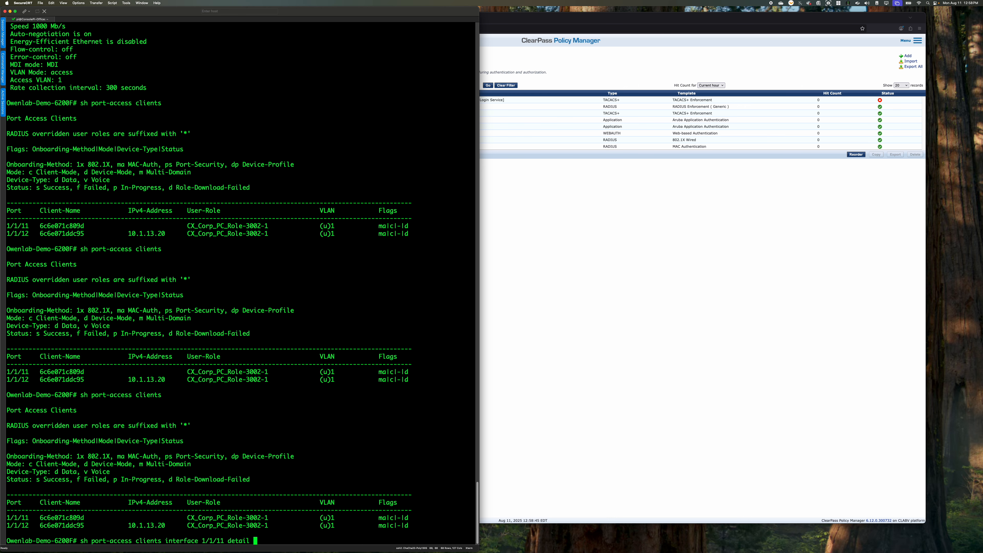
key("Return")
key("space")
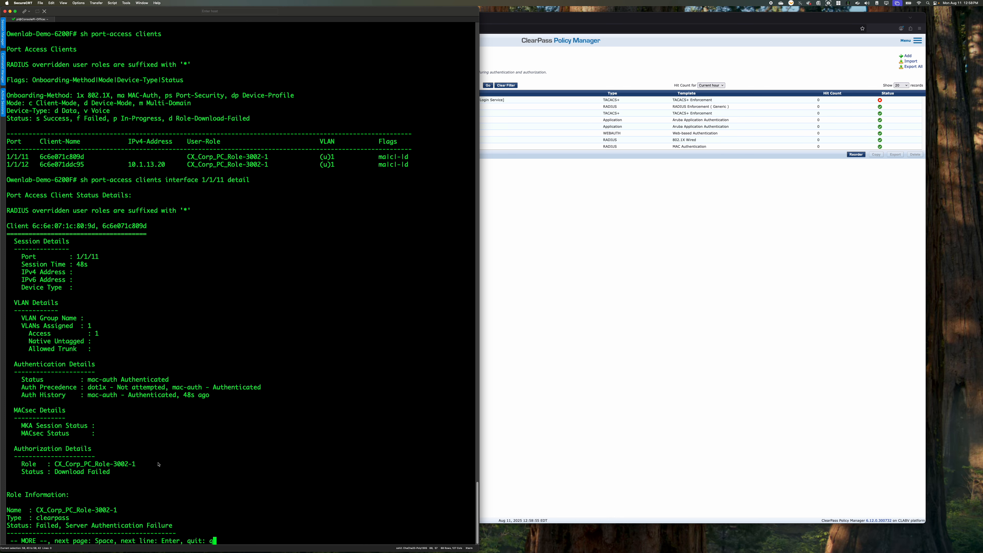
left_click_drag(136, 464, 23, 468)
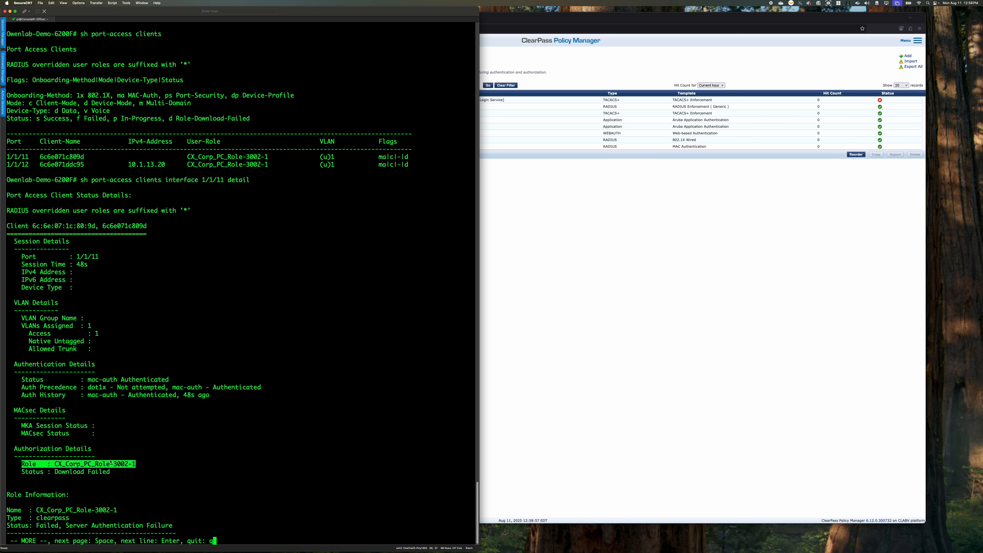
left_click_drag(111, 471, 21, 472)
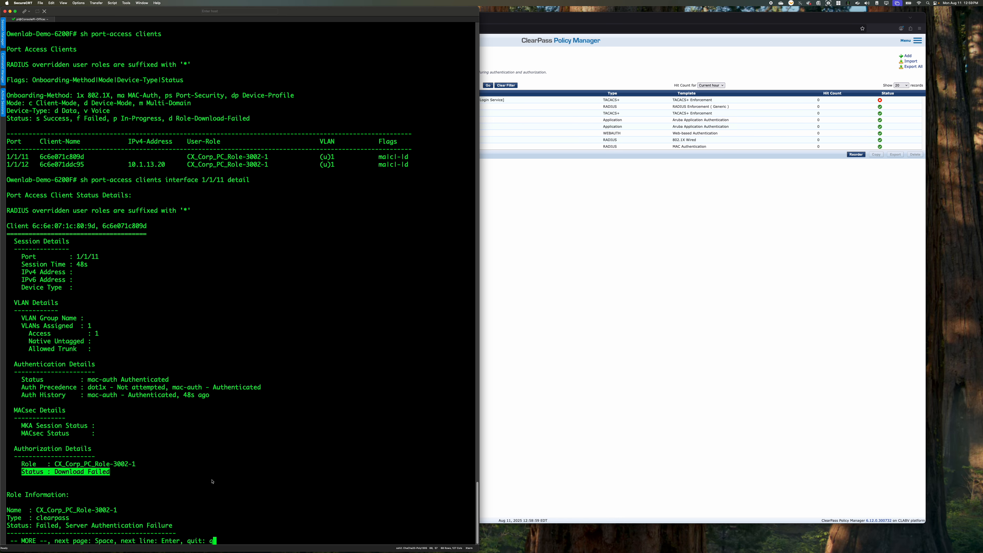
key("space")
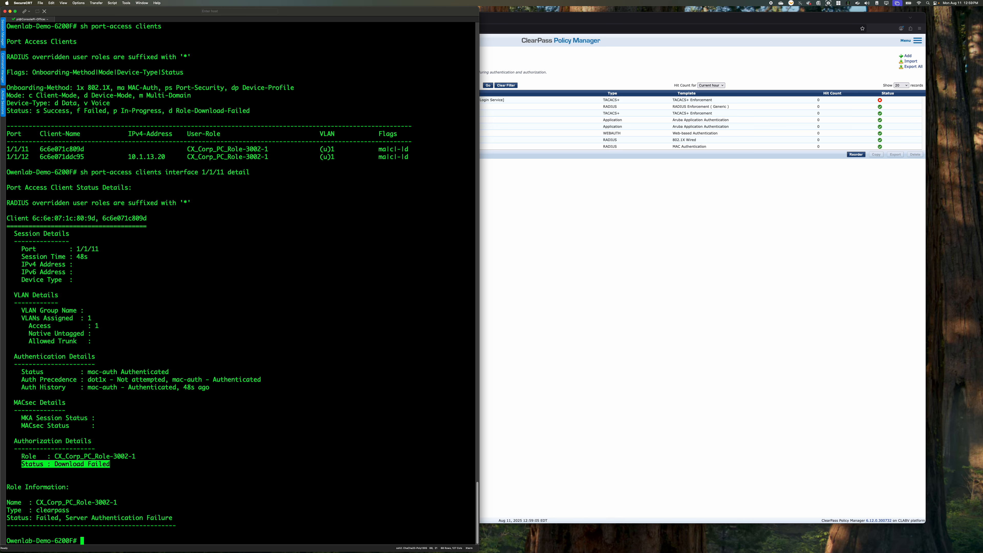
Switch to ClearPass Policy Manager and expand Users and Privileges under Administration
left_click(631, 389)
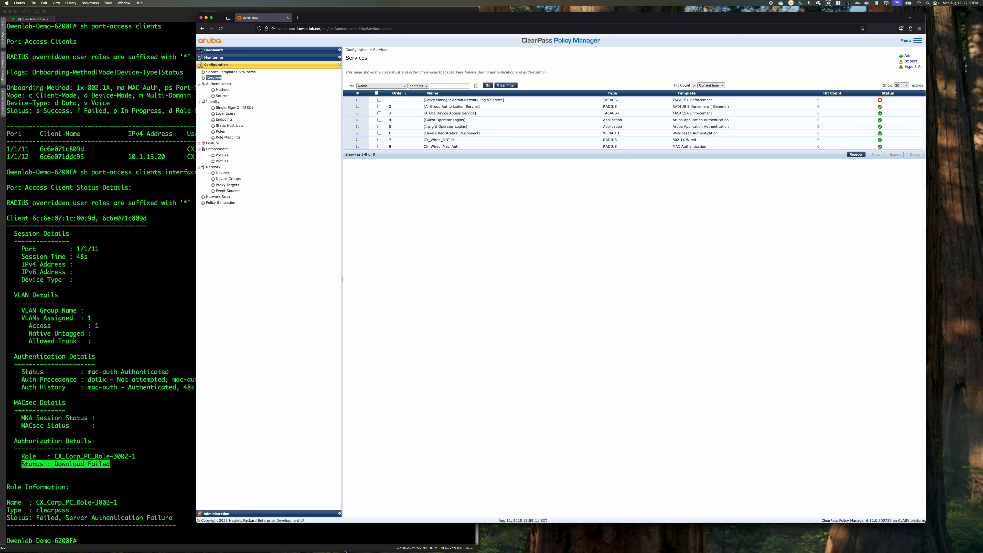
left_click(287, 513)
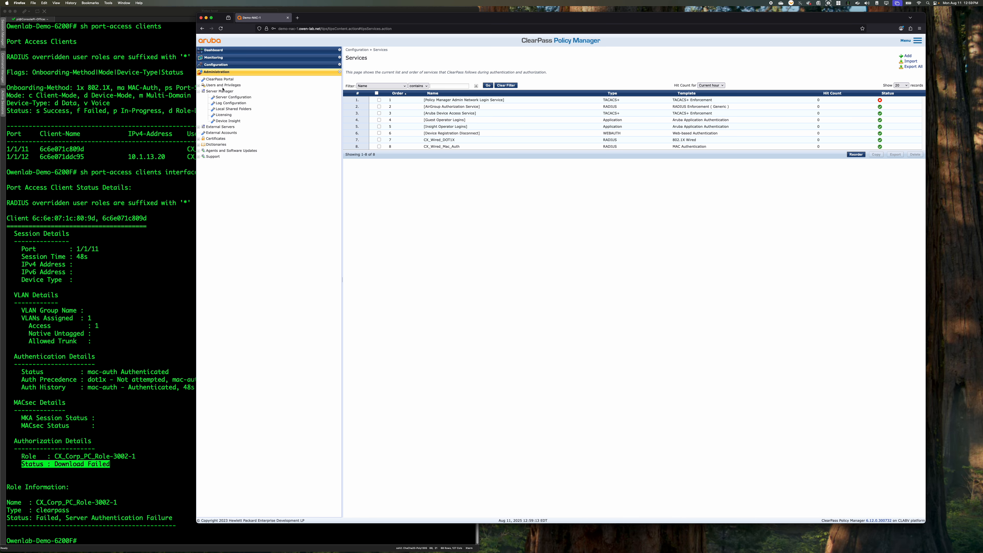
left_click(221, 86)
left_click(224, 97)
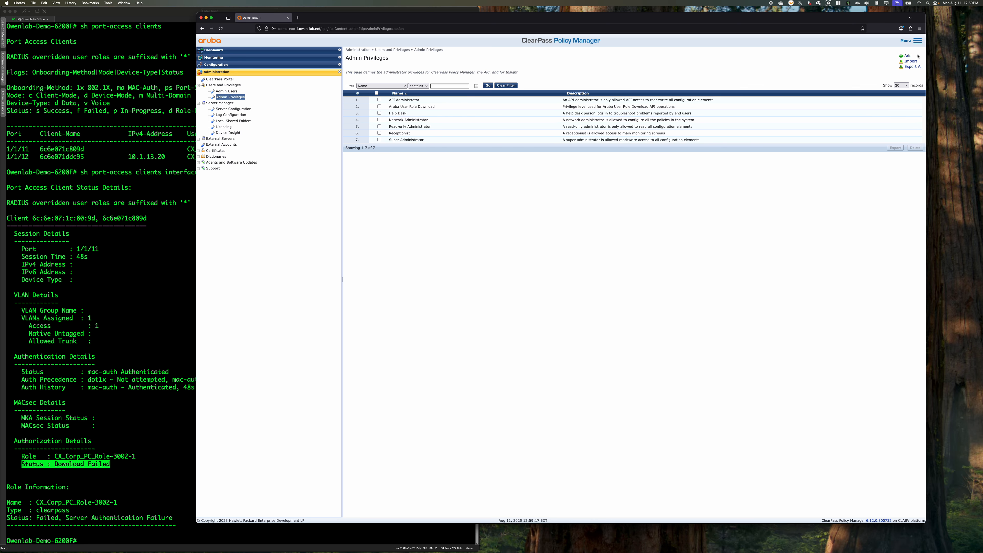
left_click(908, 56)
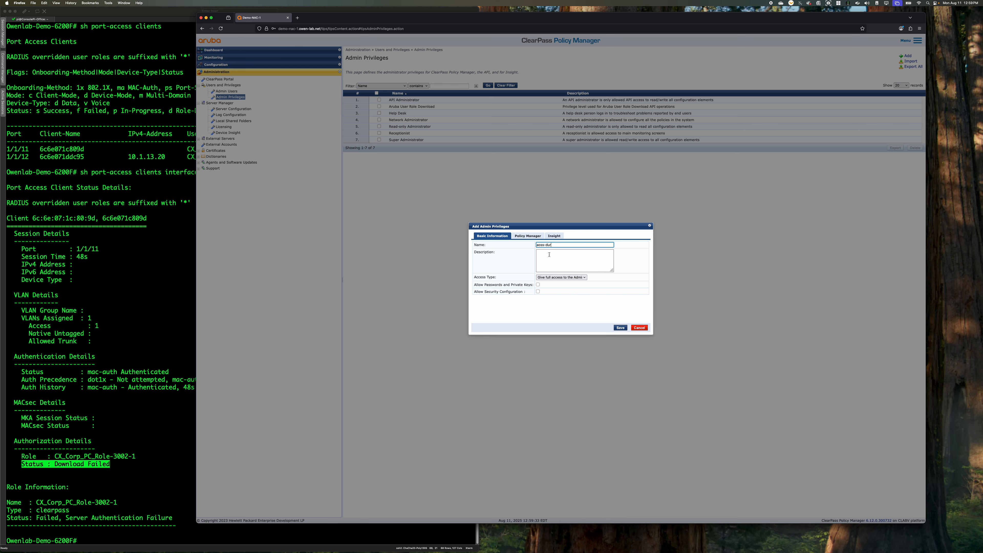
left_click(557, 278)
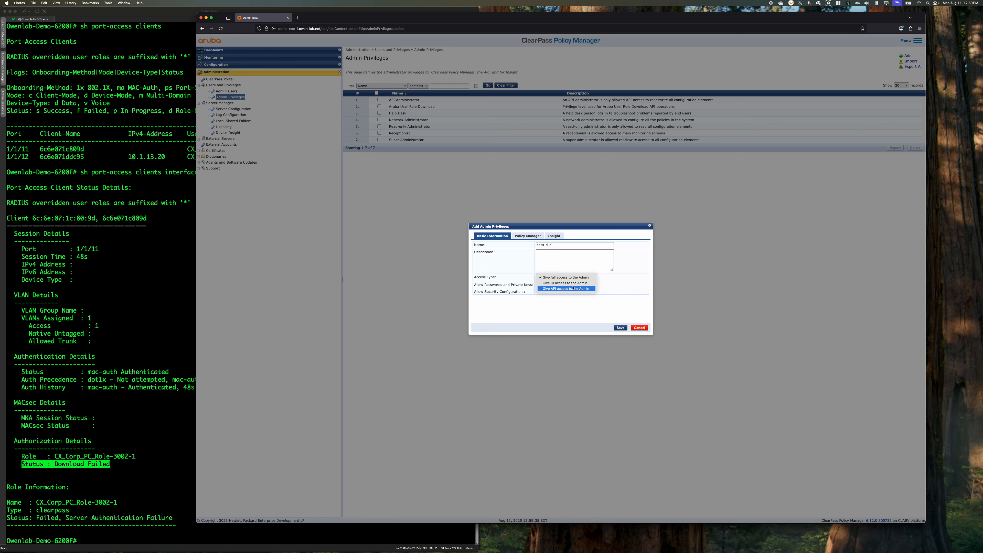
left_click(645, 276)
left_click(641, 328)
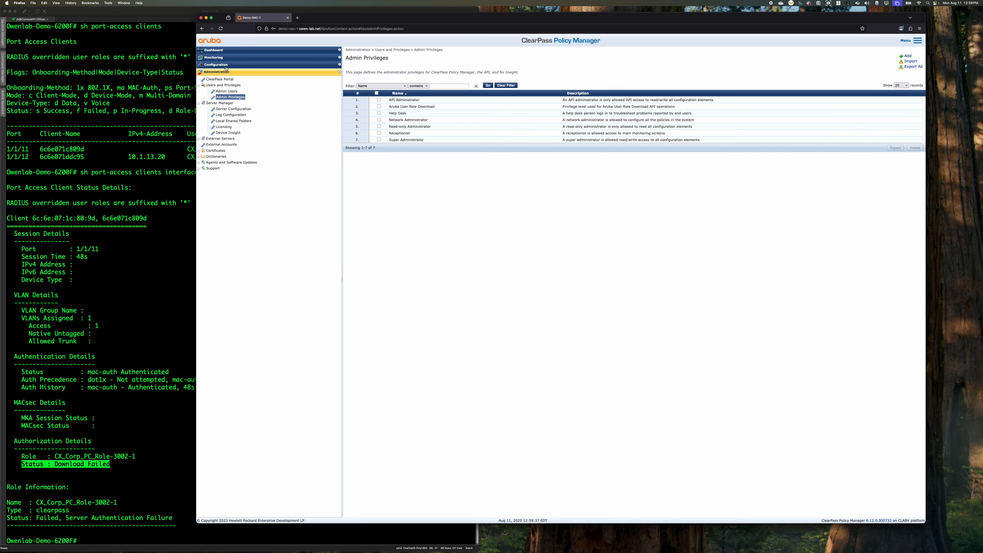
Create a new ClearPass admin user with aoss-dur as both the user ID and name
left_click(226, 92)
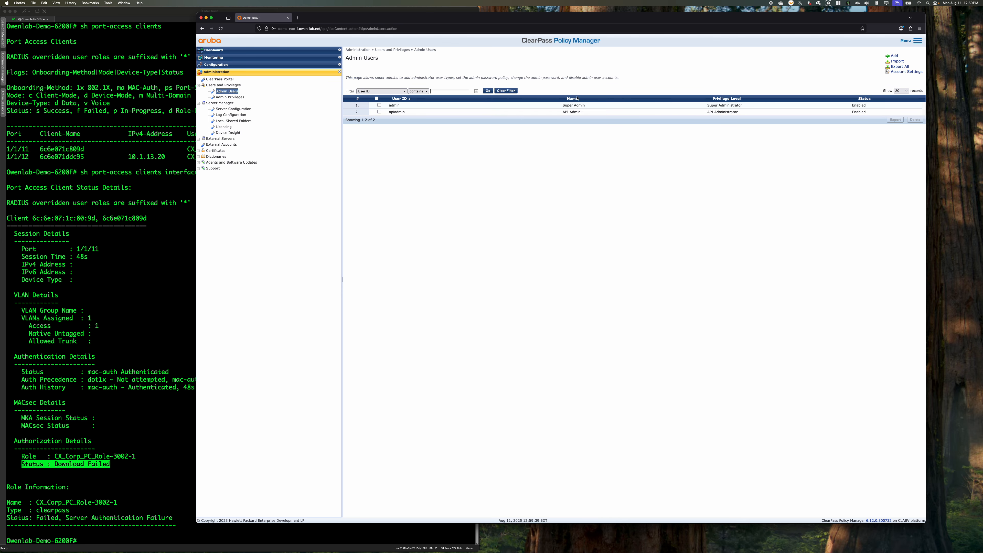
left_click(893, 56)
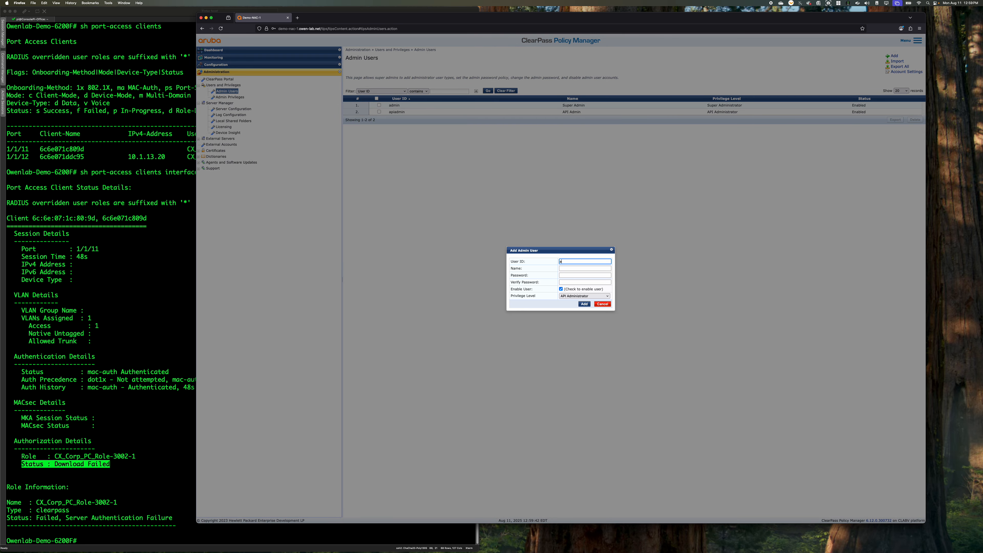
type("aoss-dur")
key("Tab")
key("Tab")
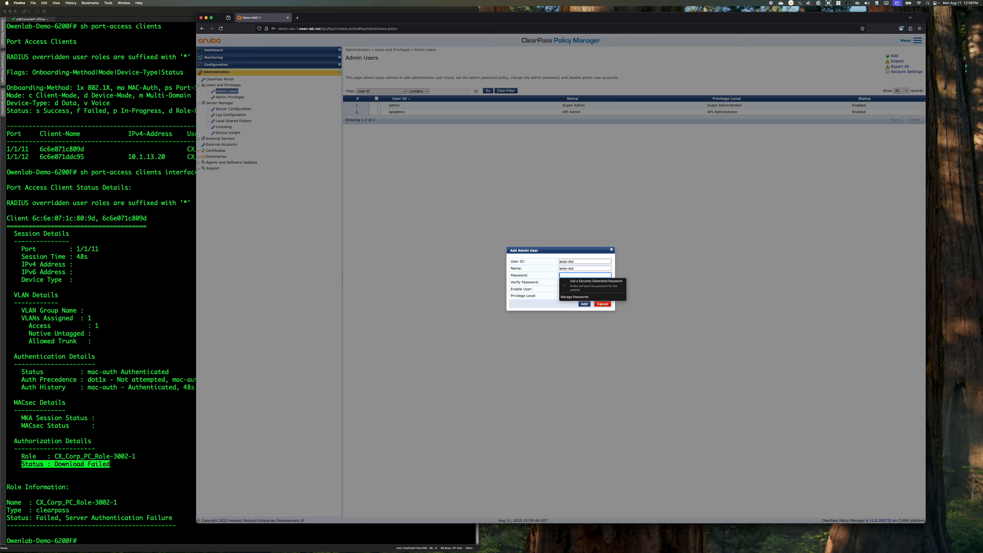
Enter the new admin user's password and repeat it for verification
type("a")
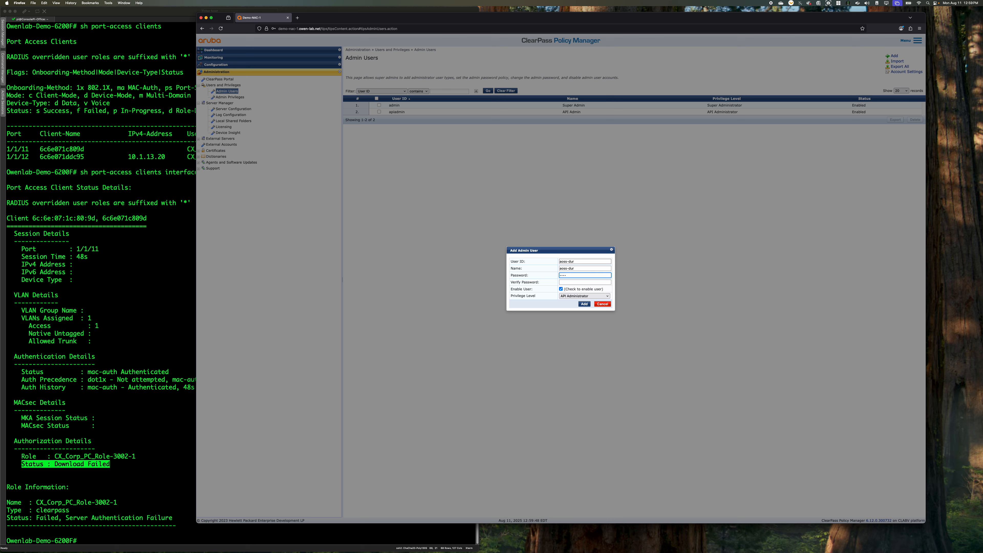
type("••••••••••••••")
key("Tab")
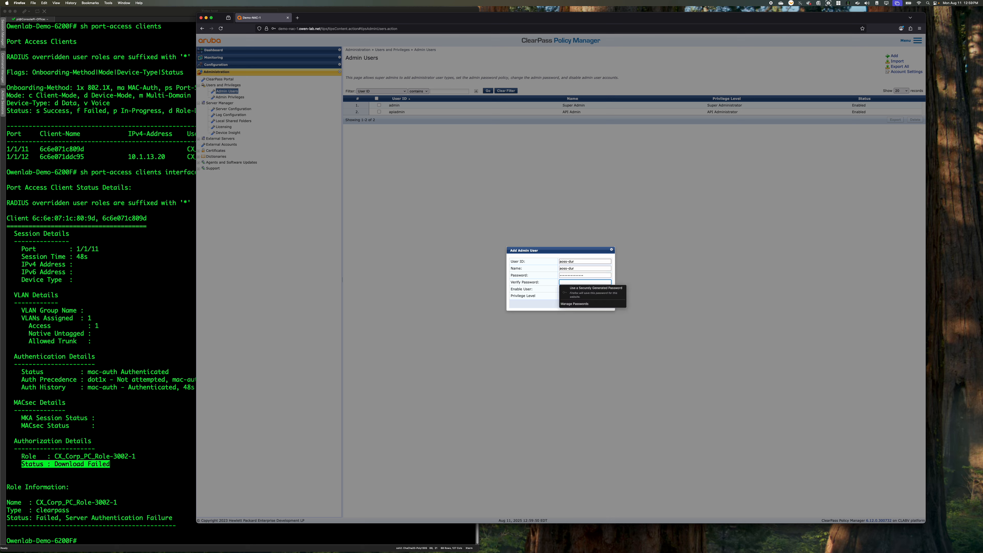
type("•••")
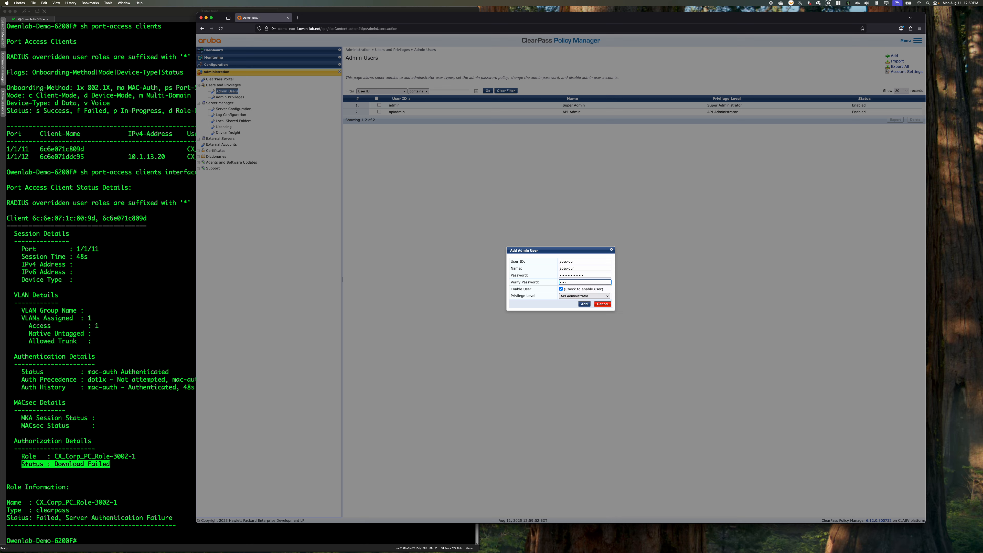
type("••••••••••••")
key("Tab")
Assign the Aruba User Role Download privilege level to the new admin user and add the account
left_click(570, 295)
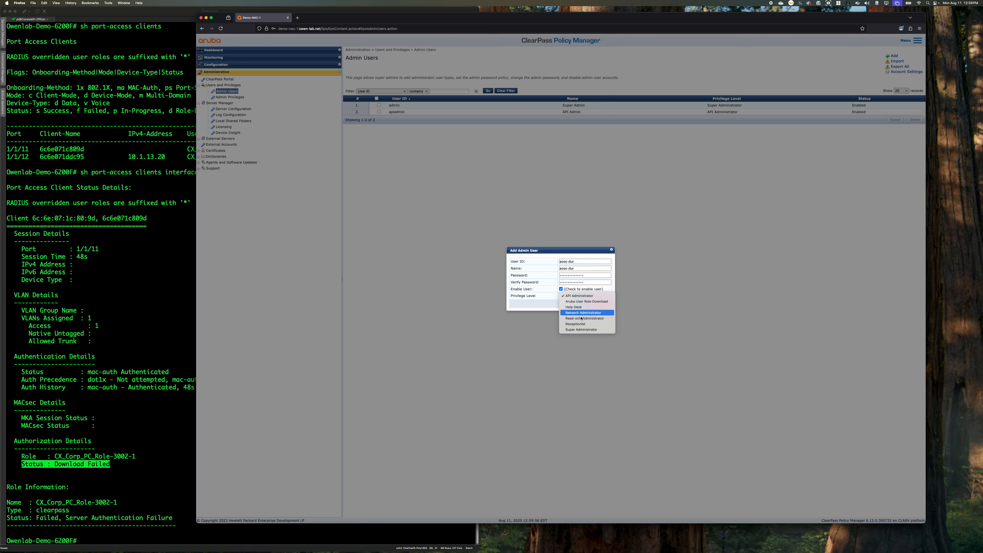
left_click(586, 302)
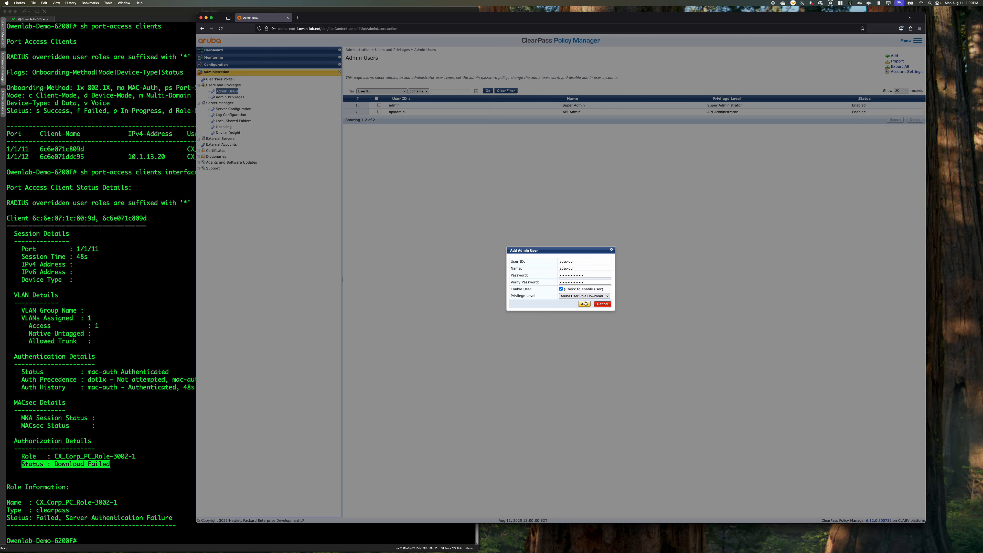
left_click(584, 303)
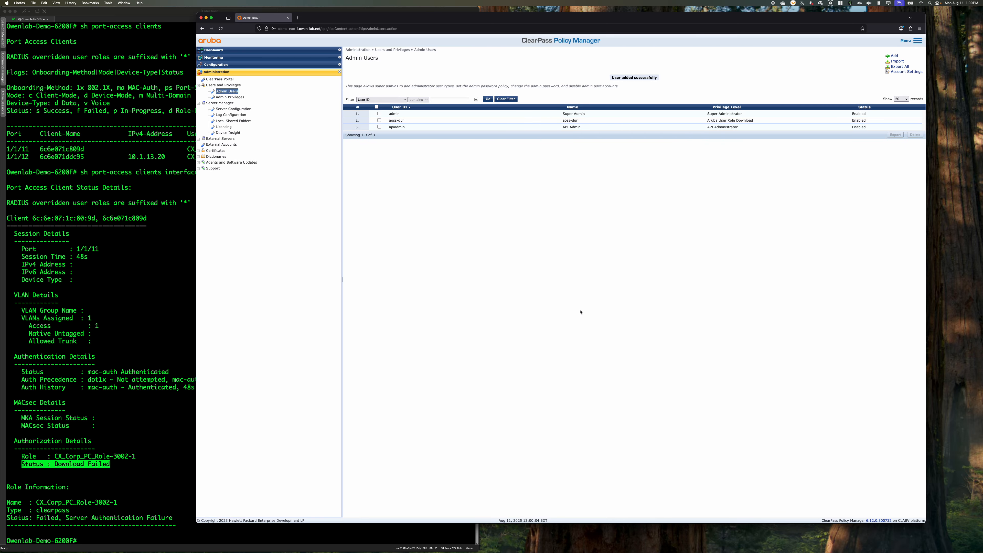
Switch to the switch's SecureCRT session and shut down interfaces 1/1/11-1/1/12 in configuration mode
left_click(94, 323)
type("conf t")
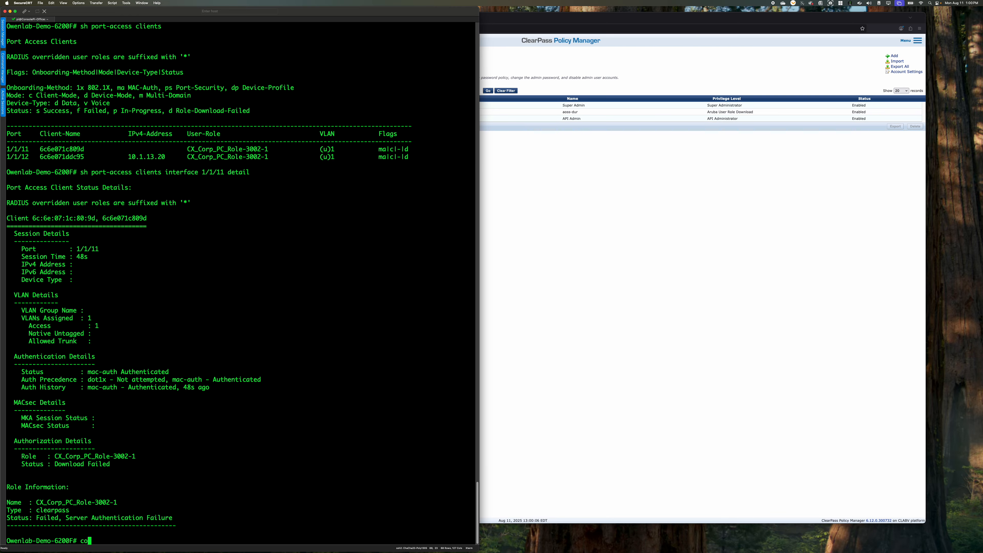
key("Return")
type("int 1/1/11-1/1/12")
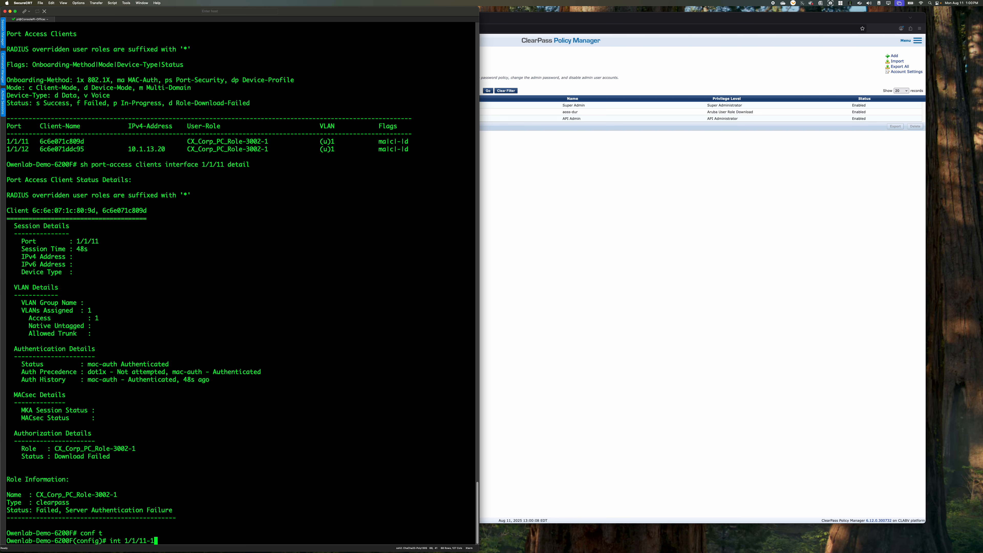
key("Return")
type("shut")
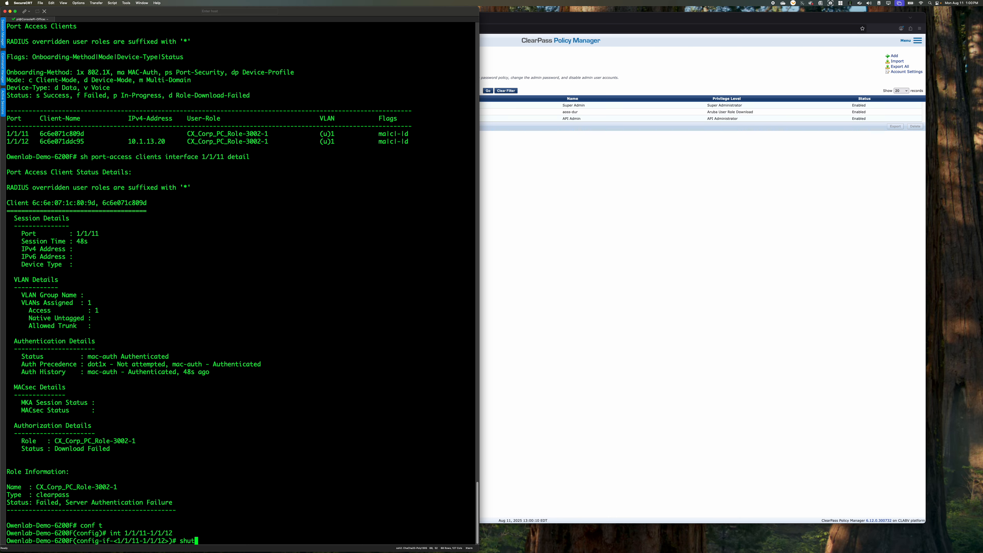
key("Return")
Re-enable interfaces 1/1/11-1/1/12 with no shut and leave configuration mode
type("no shitu")
key("Return")
type("sjo")
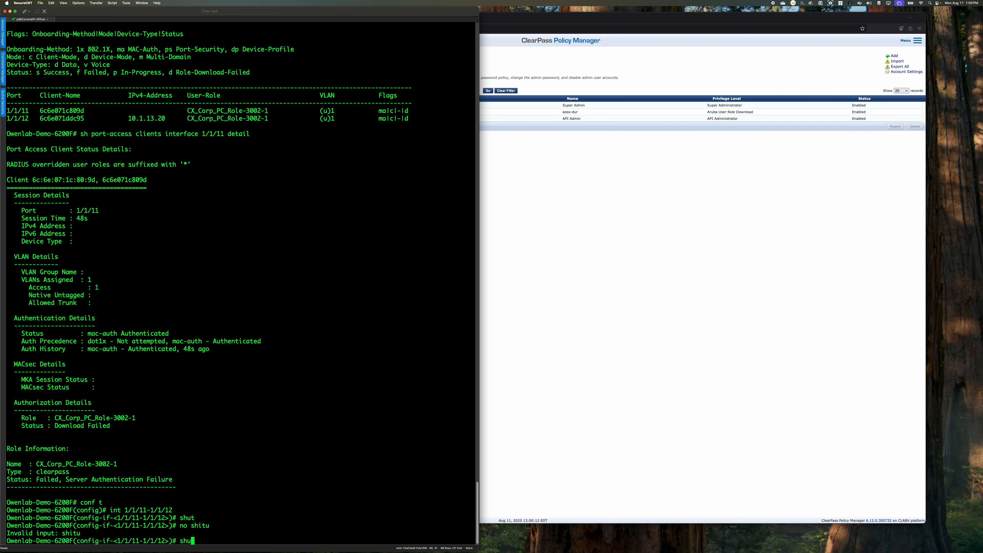
key("BackSpace")
key("BackSpace")
type("n")
key("BackSpace")
key("BackSpace")
type("n")
key("Return")
type("end")
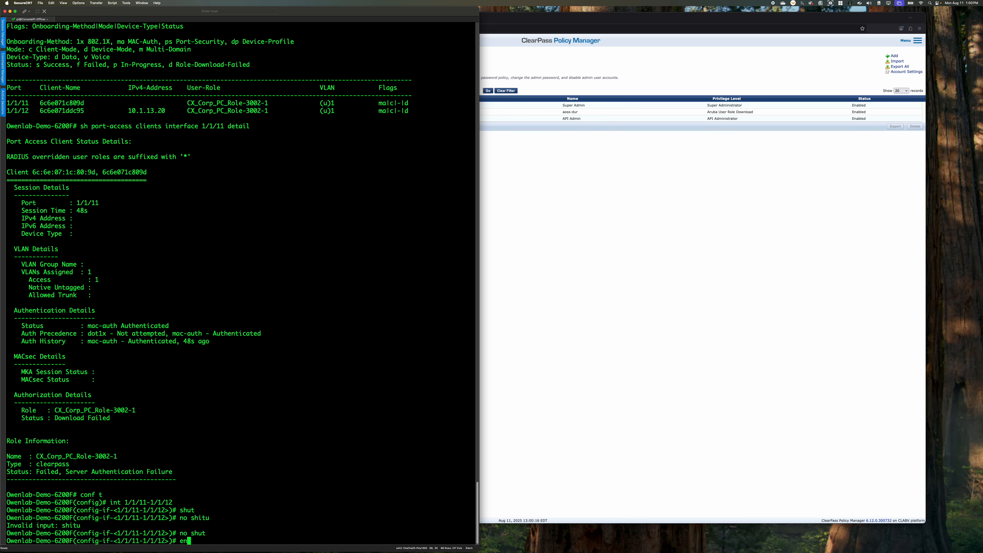
key("Return")
Query the port-access client list repeatedly to check each client's role and flags after the port bounce
type("sh port-access clients")
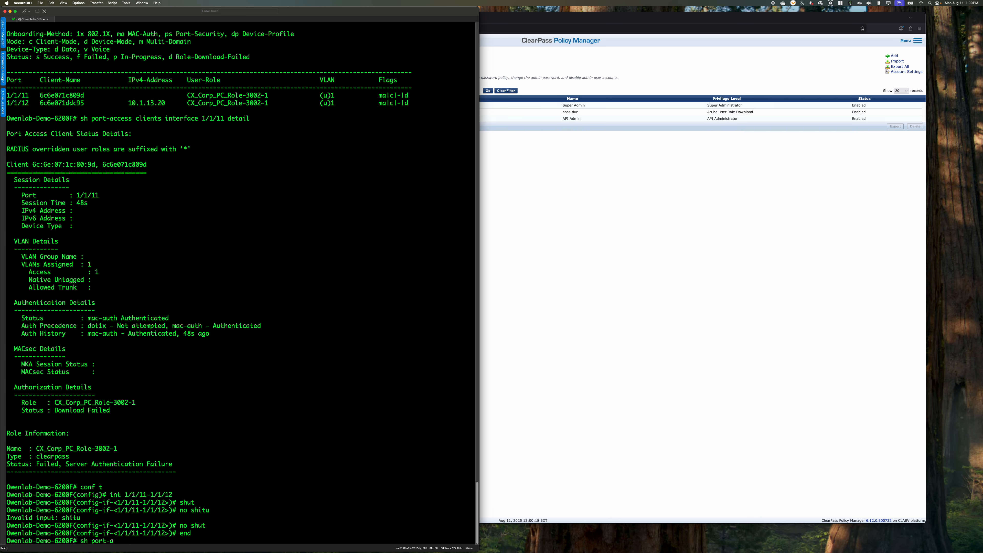
key("Return")
key("Up")
key("Return")
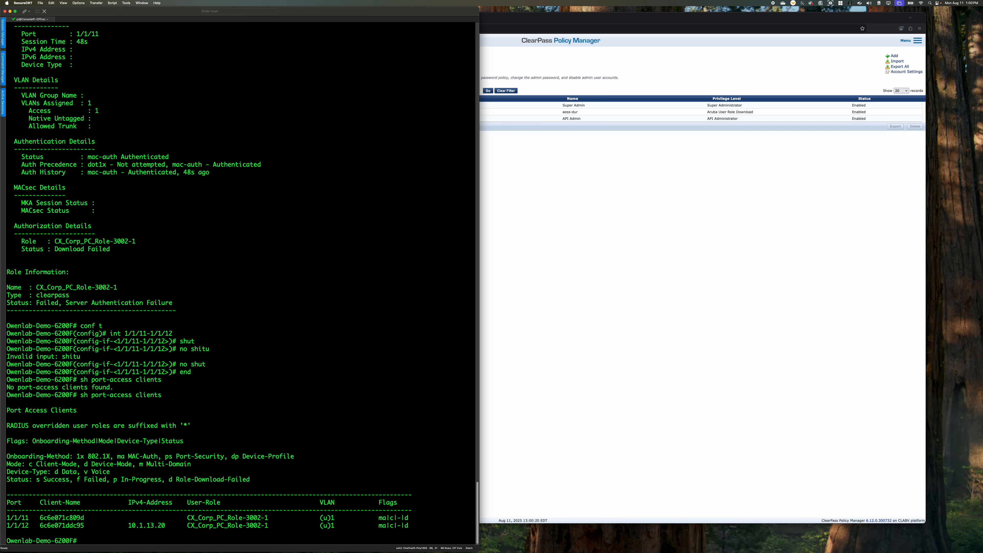
key("Up")
key("Return")
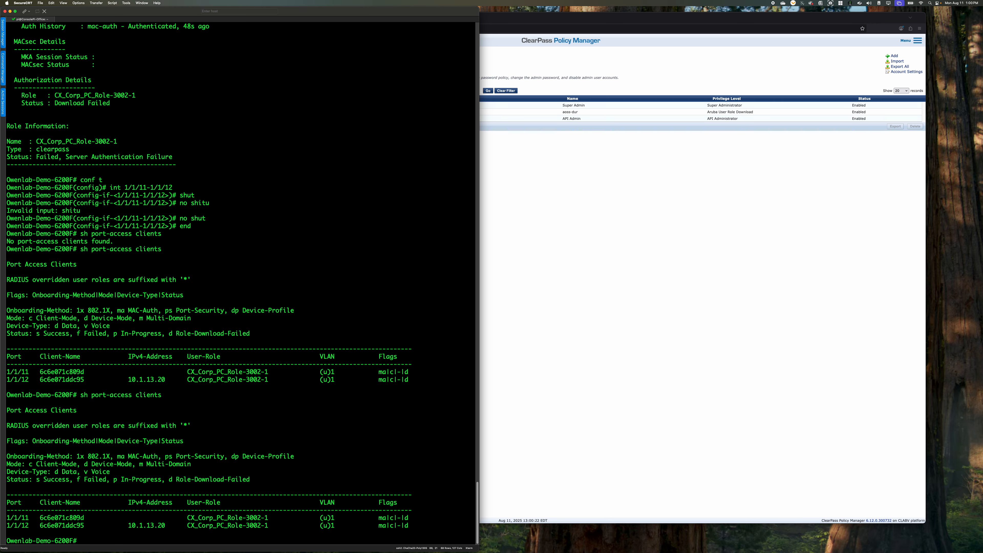
key("Up")
key("Return")
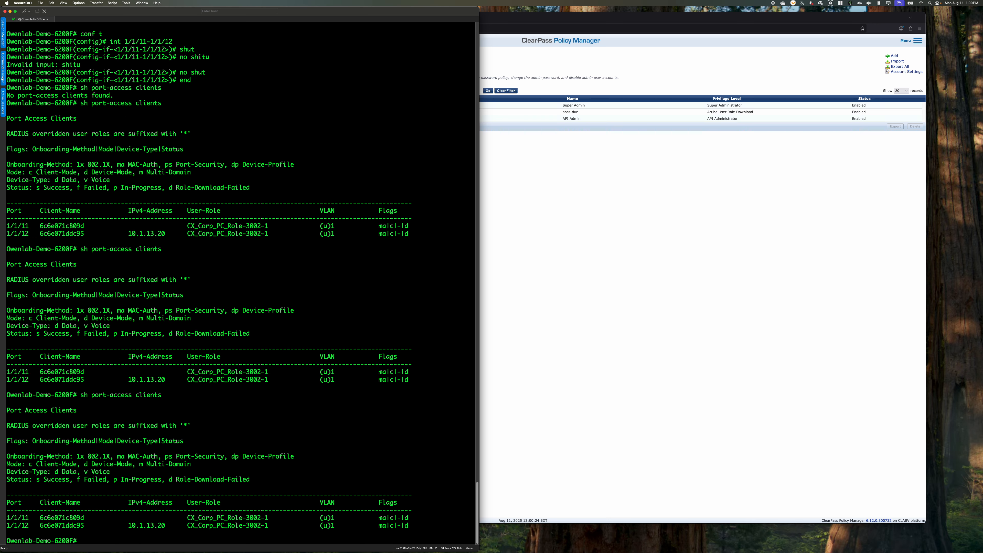
Show the detailed port-access client information for interface 1/1/11
type("sh port-access cl")
key("Tab")
type("1/1/11")
type(" de")
key("BackSpace")
key("BackSpace")
key("BackSpace")
key("BackSpace")
key("BackSpace")
key("BackSpace")
key("BackSpace")
key("BackSpace")
key("BackSpace")
type("int")
type("1/1/11")
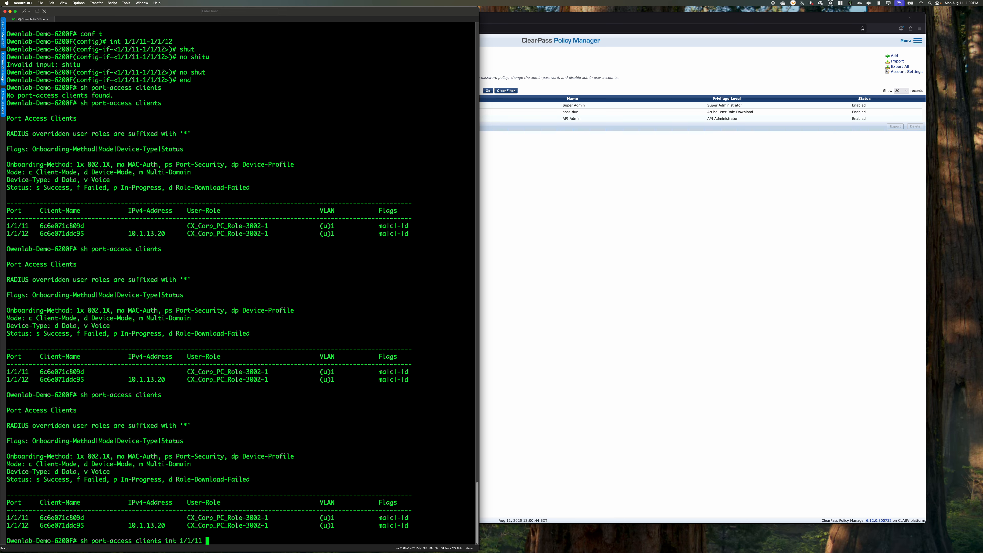
type(" detail")
key("Return")
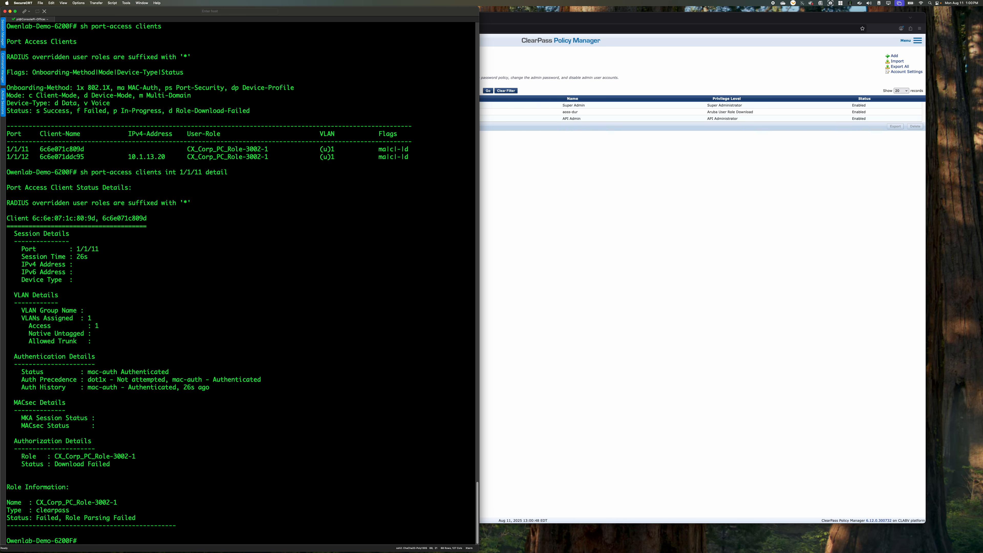
Examine the status line under Role Information in the client detail output
type("sh")
left_click(603, 356)
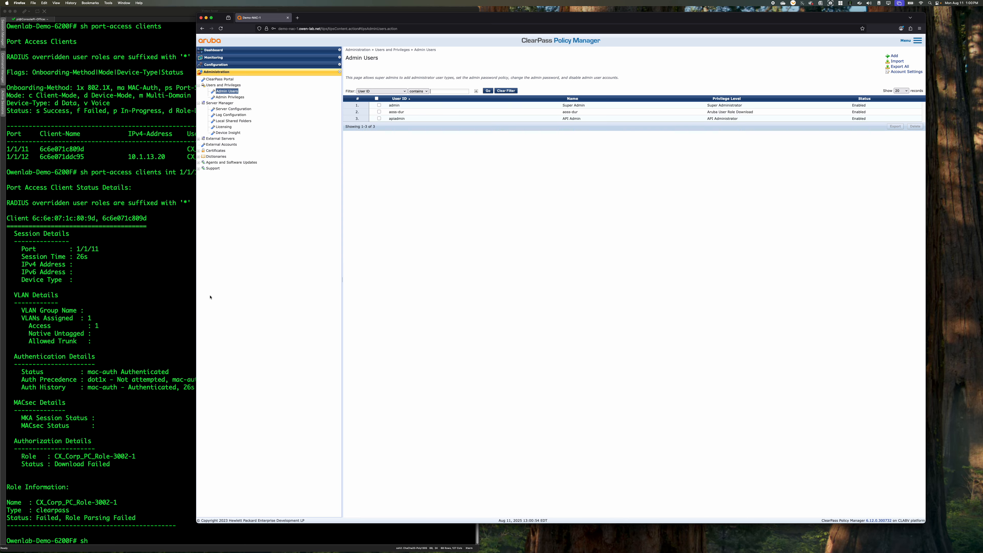
left_click(158, 451)
left_click_drag(137, 518, 6, 519)
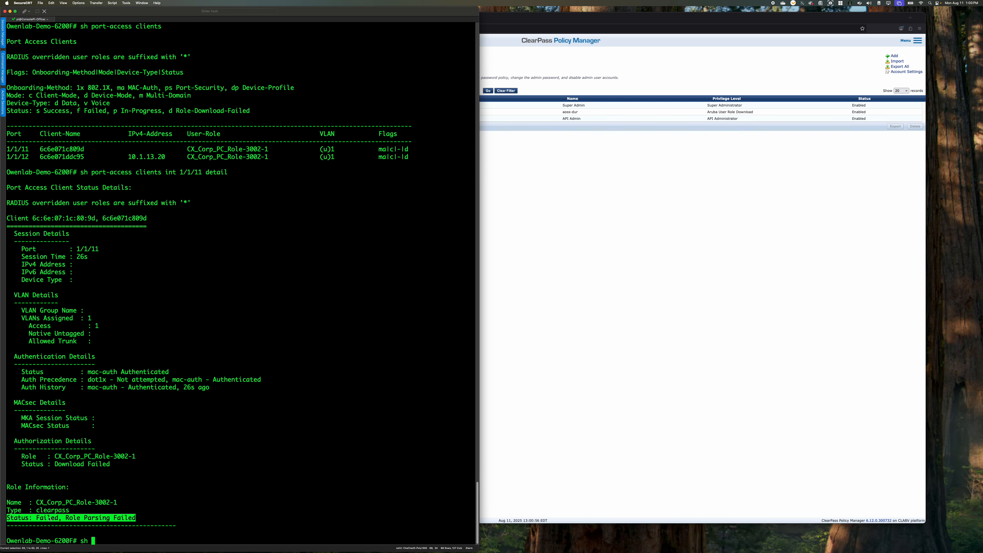
left_click(35, 521)
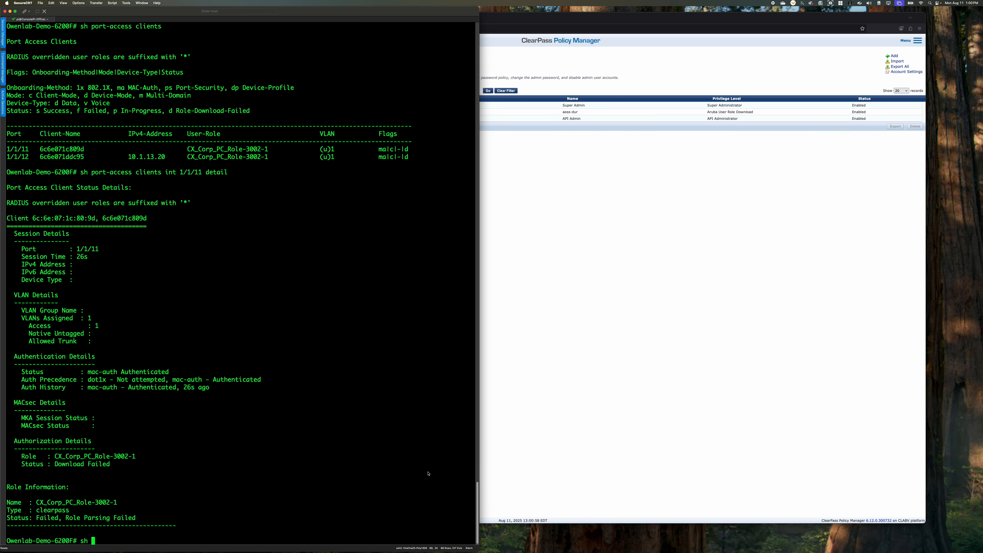
Show the switch event log in reverse order, widen the terminal window and page through the entries
type("sh logging -r")
key("Return")
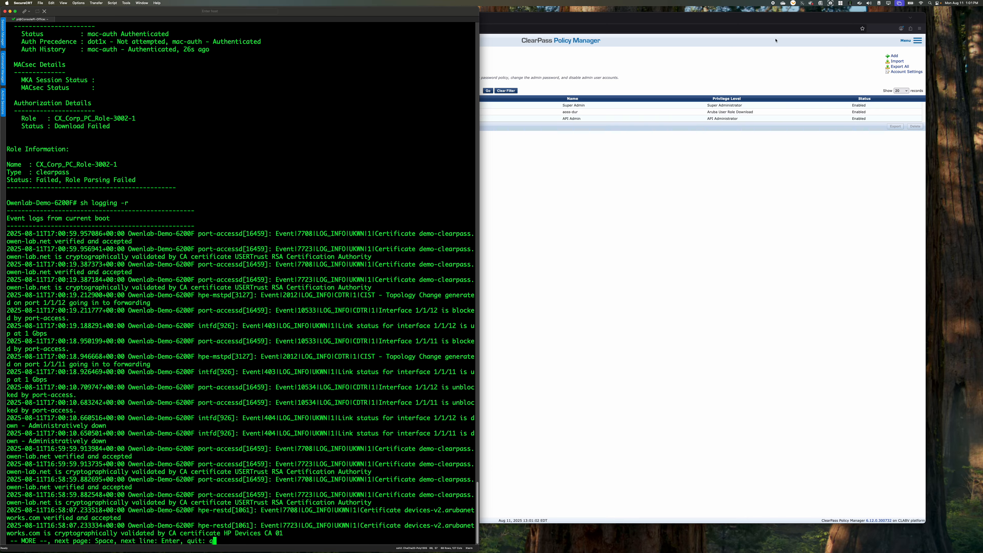
left_click_drag(479, 181, 982, 197)
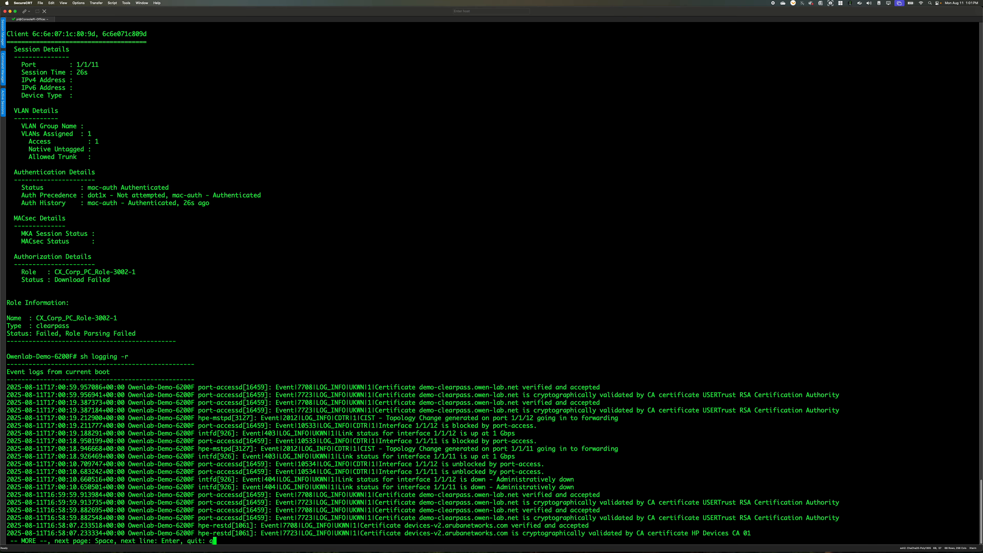
key("space")
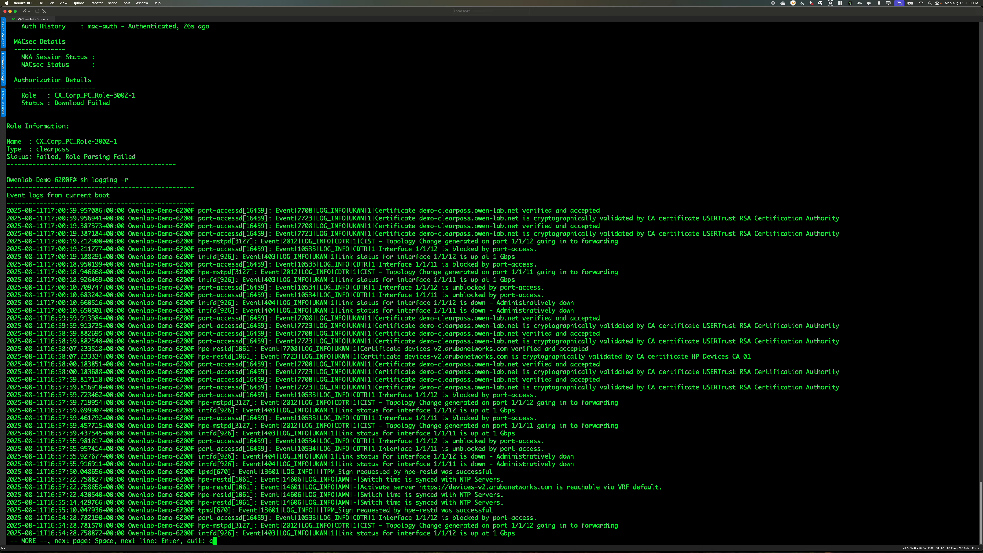
Exit the log, look up the portaccess debug options and enable debug logging for port-access roles
type("debn")
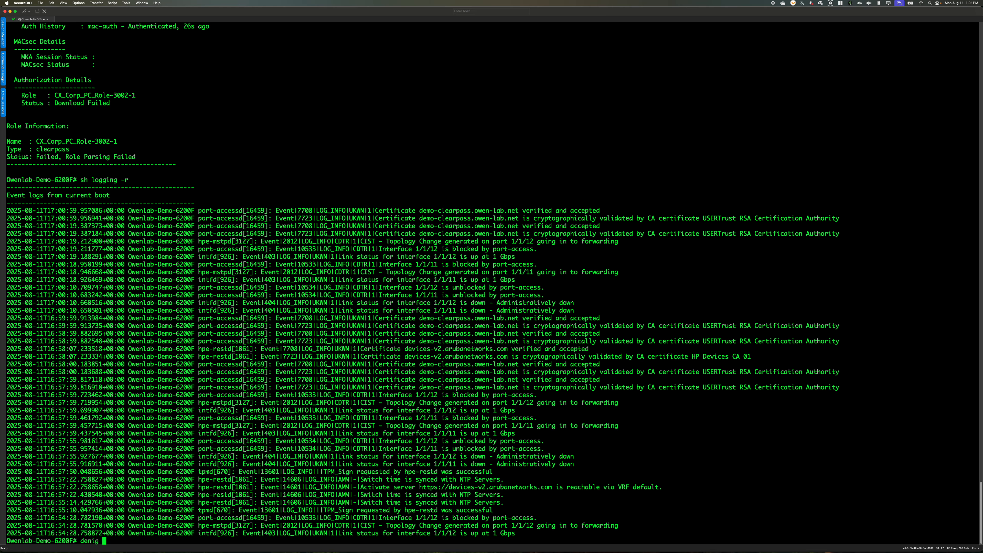
key("BackSpace")
type("ug port")
type("?")
type("ac")
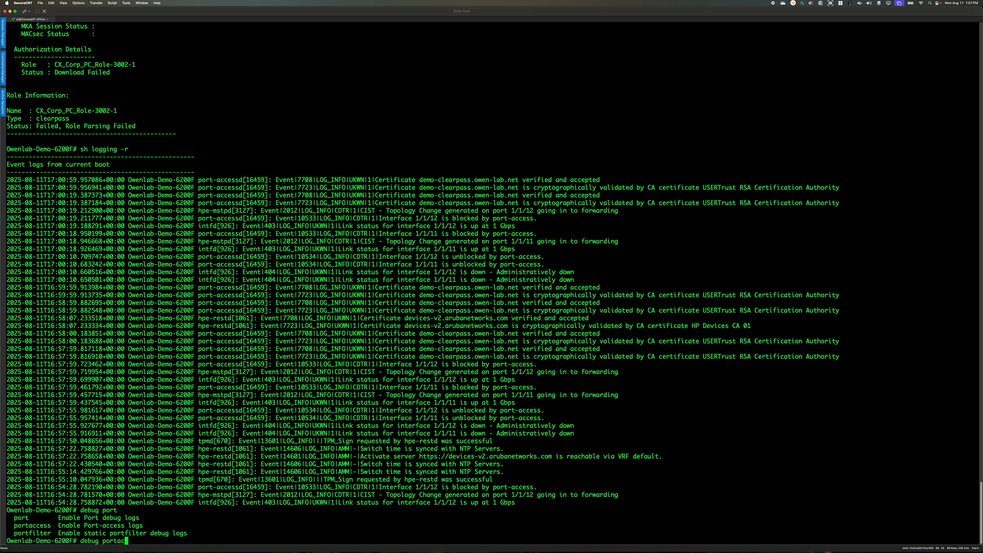
key("Tab")
type("?")
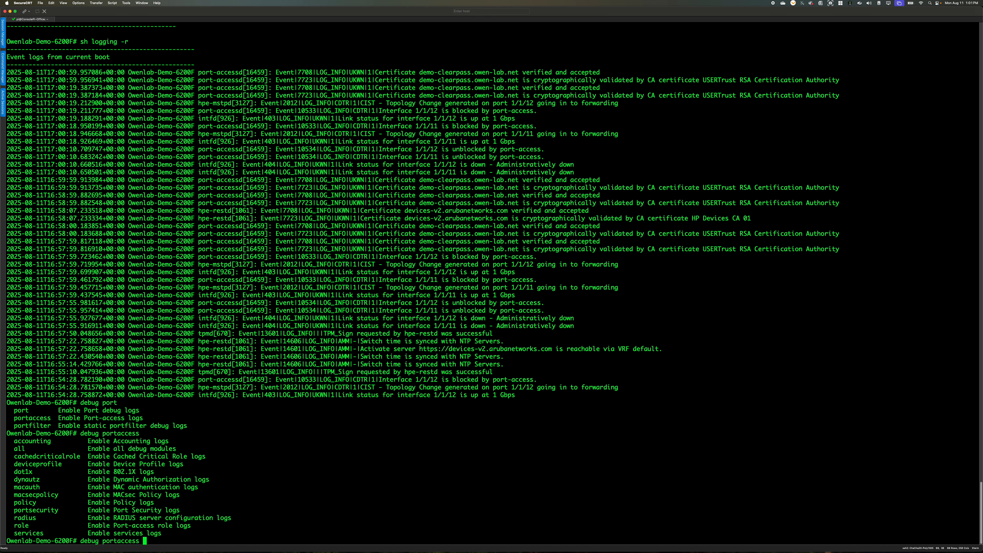
type("role ?")
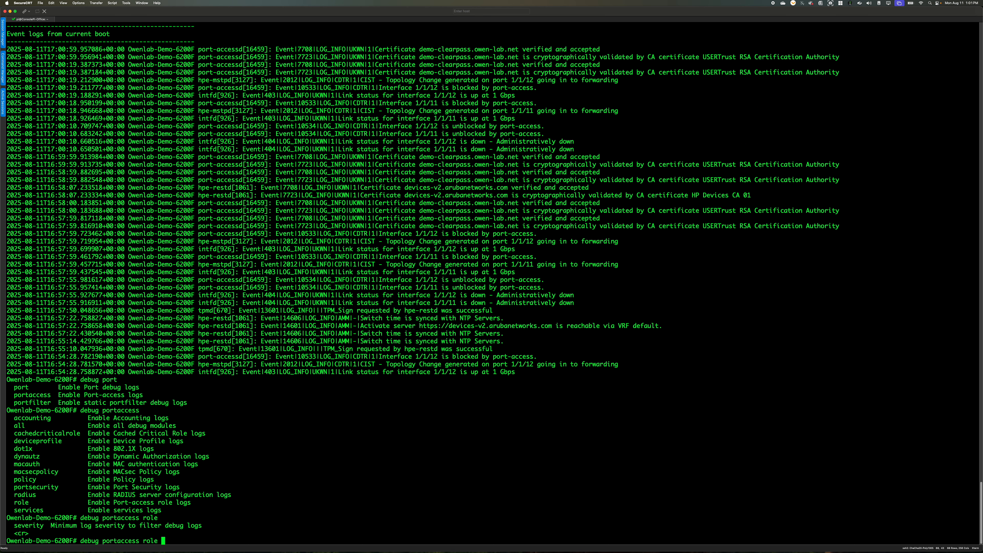
key("Return")
Show the debug buffer for the portaccess module
type("sh")
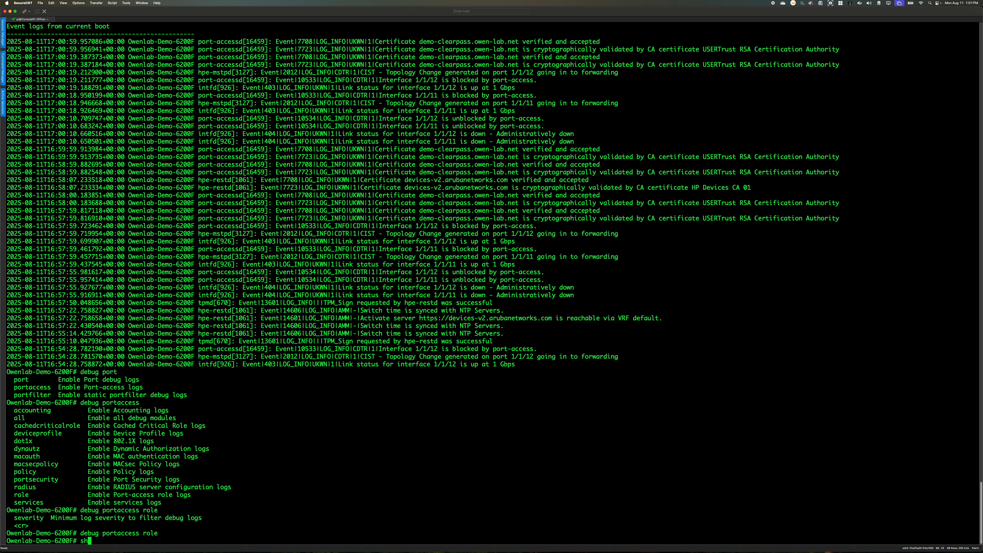
type("ow debug buffer mo")
key("Tab")
type("portac")
key("Tab")
key("Return")
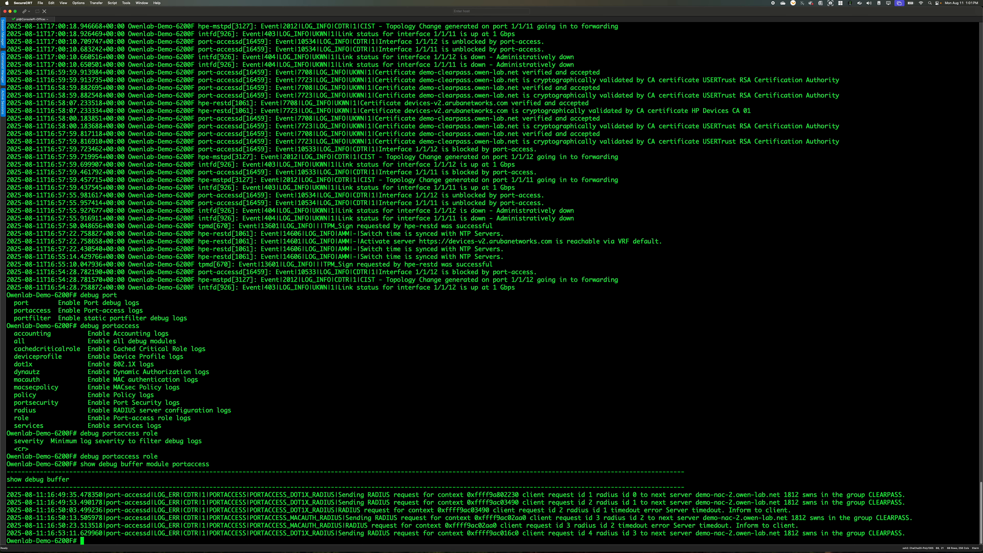
Bounce interfaces 1/1/11-1/1/12 with shut and no shut, and leave configuration mode
type("conf t")
key("Return")
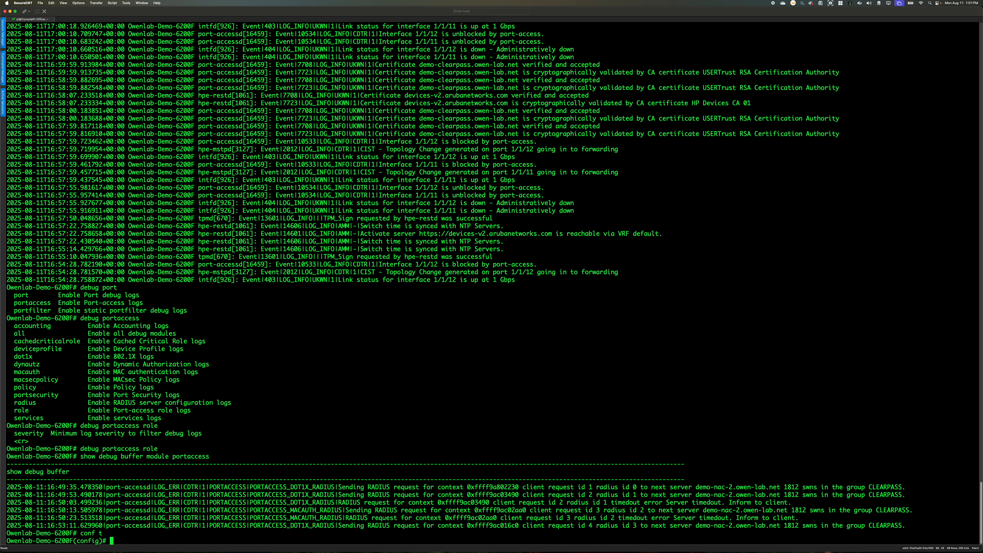
type("int 1/1/11-1/1/1")
type("2")
key("Return")
type("shut")
key("Return")
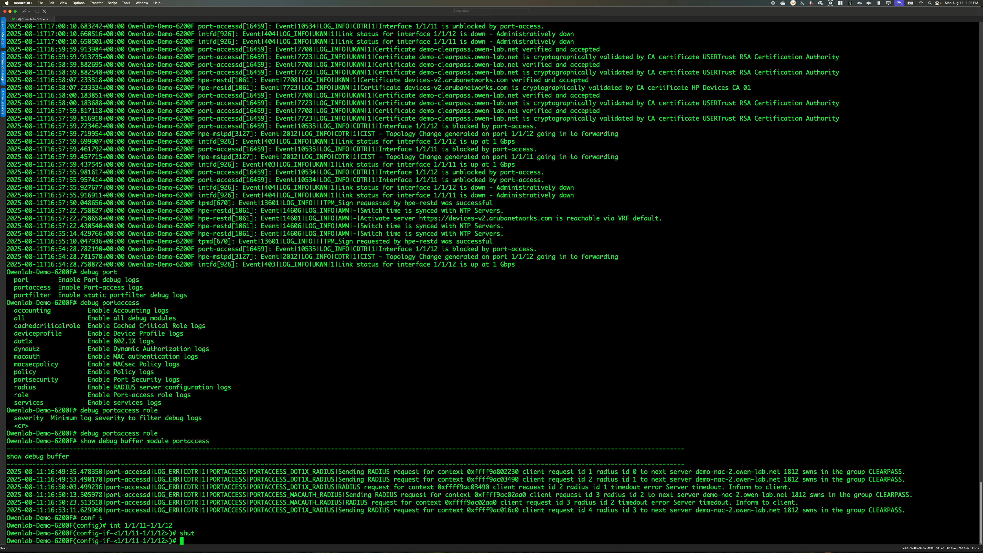
type("no shut")
key("Return")
type("end")
key("Return")
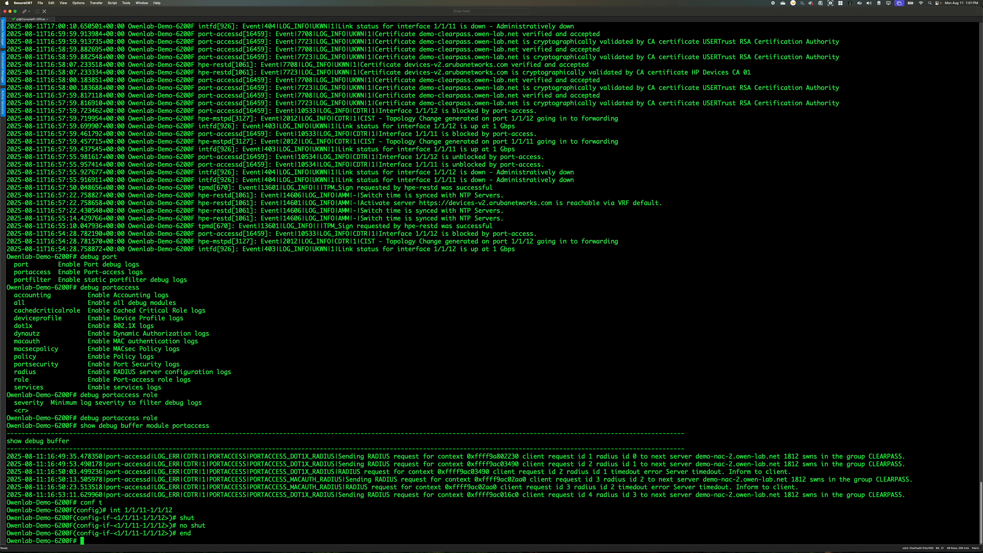
Show the portaccess debug buffer repeatedly after the port bounce and highlight the latest Execute Role Error entry
key("Up")
key("Up")
key("Up")
key("Up")
key("Up")
key("Up")
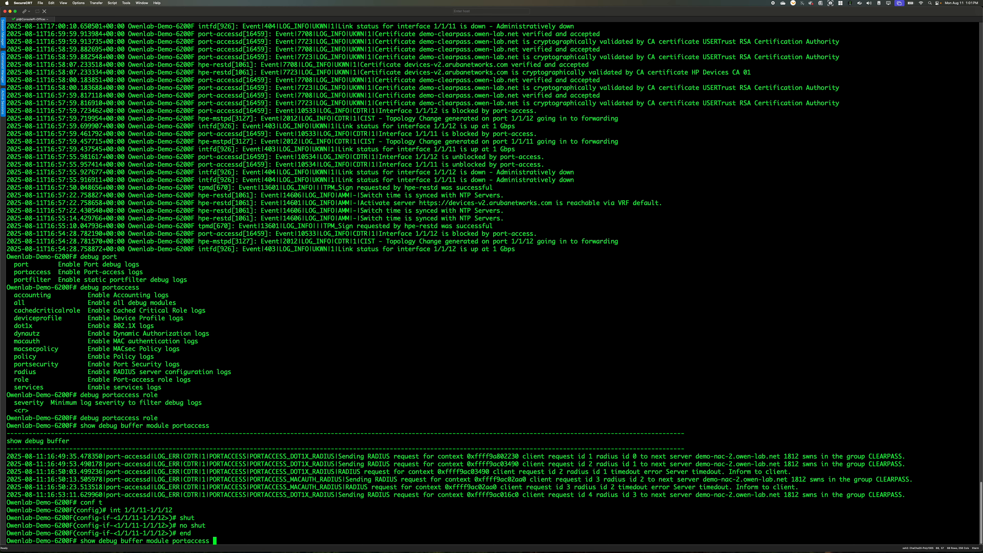
key("Return")
key("Up")
key("Return")
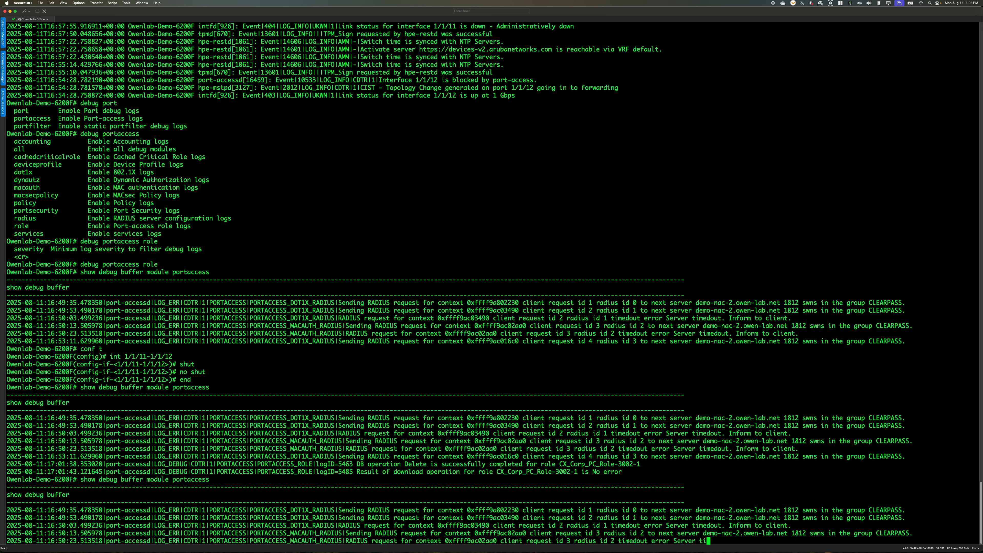
key("Up")
key("Return")
key("Up")
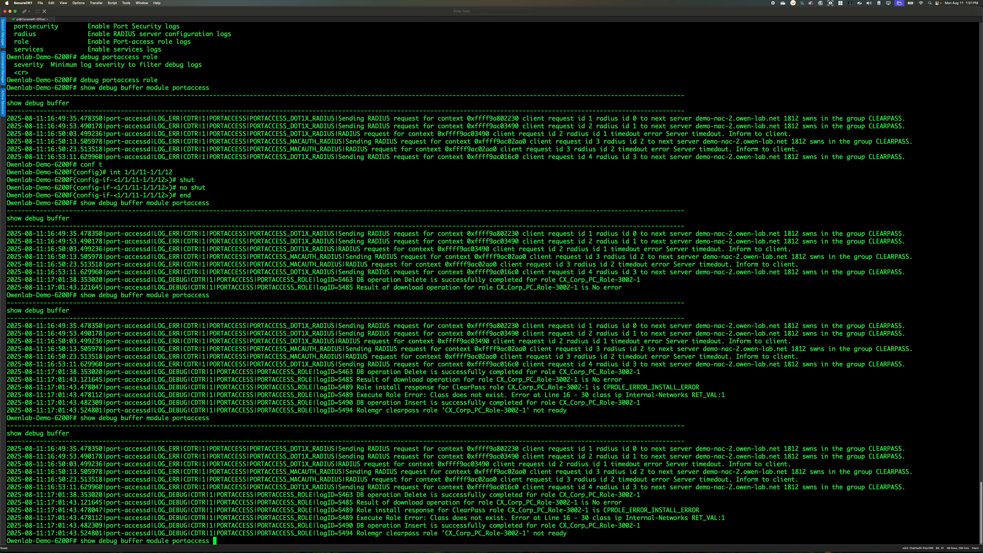
key("Return")
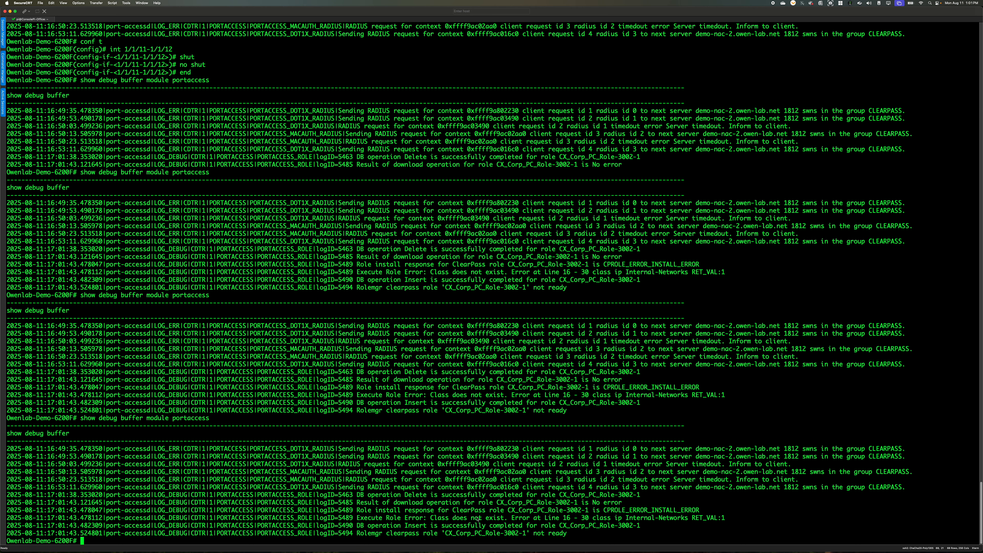
left_click_drag(725, 518, 214, 519)
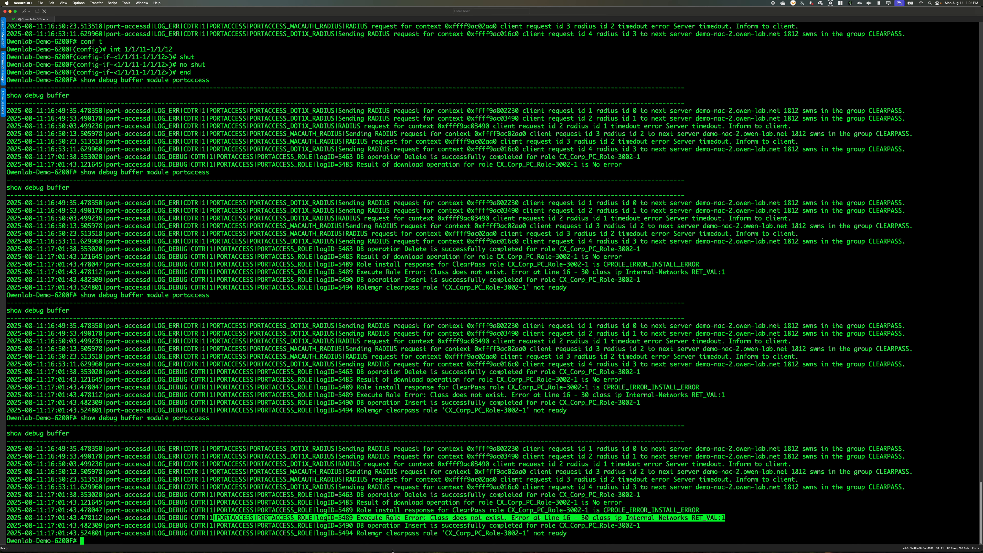
Switch to ClearPass, filter the enforcement profiles by PC and open the attributes of CX_Corp_PC_Role
left_click_drag(403, 11, 302, 13)
left_click_drag(882, 13, 707, 79)
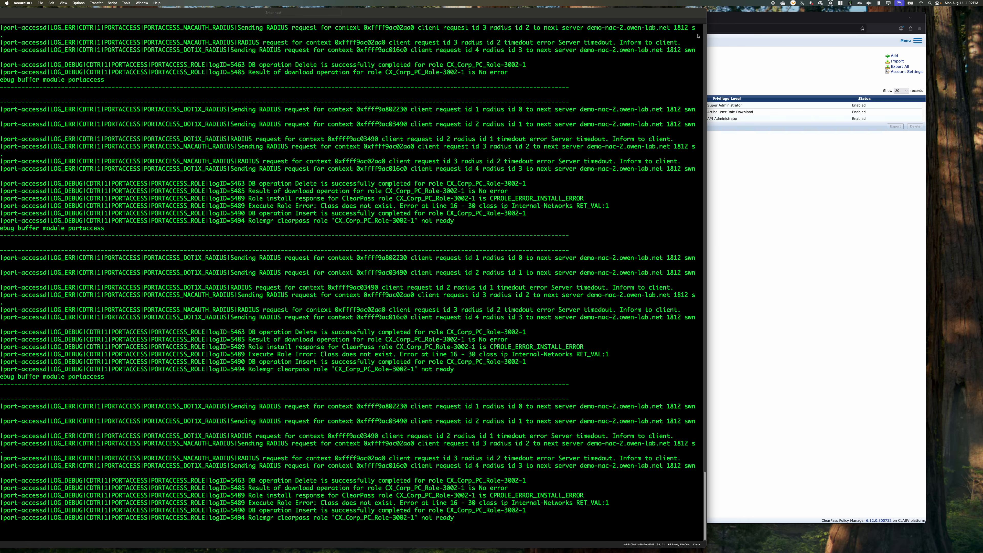
left_click_drag(707, 13, 447, 14)
left_click(614, 191)
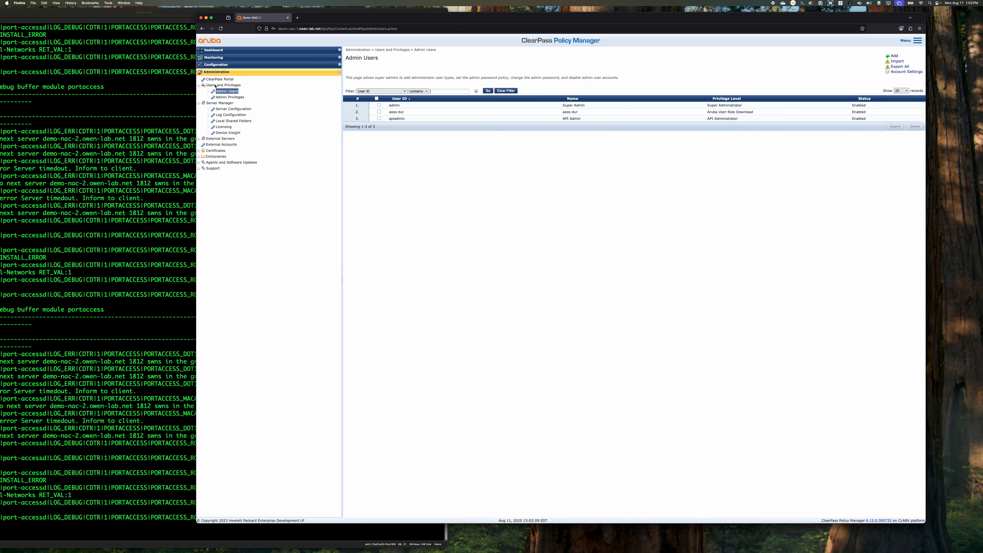
left_click(216, 64)
left_click(219, 161)
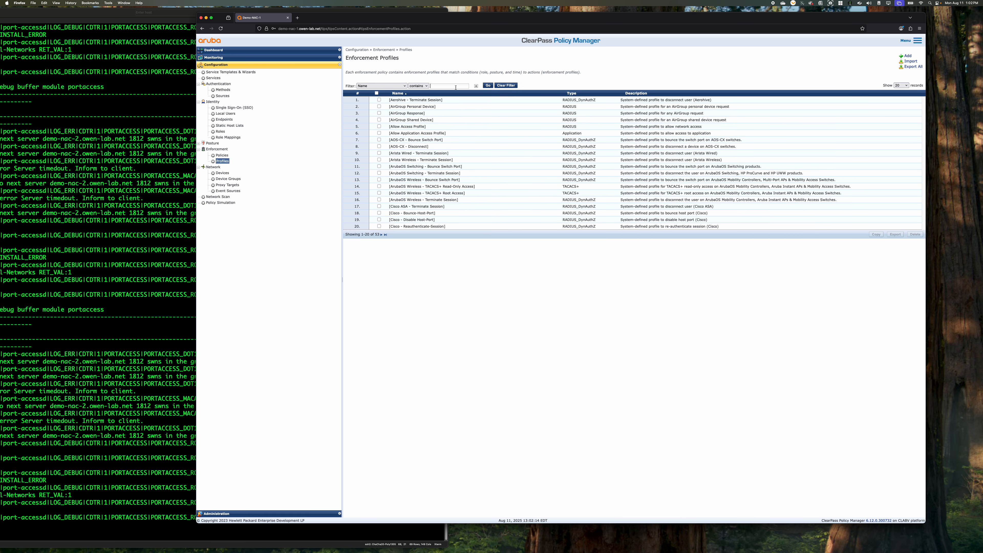
type("PC")
left_click(436, 99)
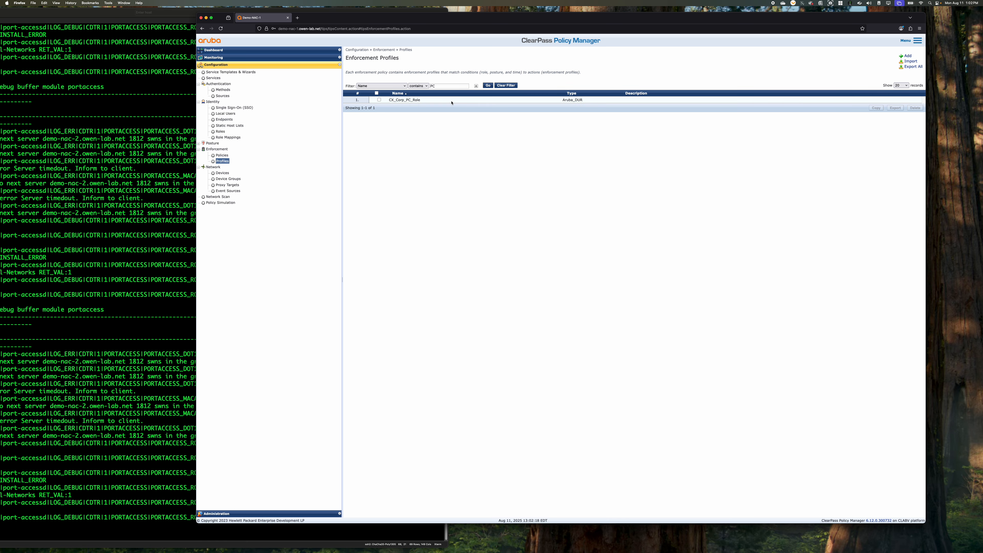
left_click(399, 70)
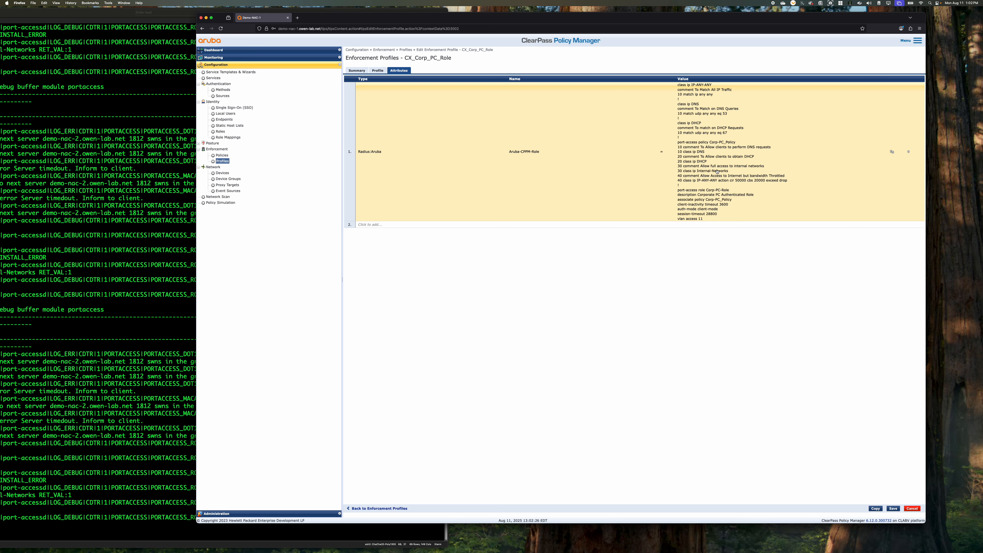
In the Aruba-CPPM-Role value, add class ip Internal-Networks above the port-access policy, with entry 10 match ip 10.0.0.0/8
left_click(708, 173)
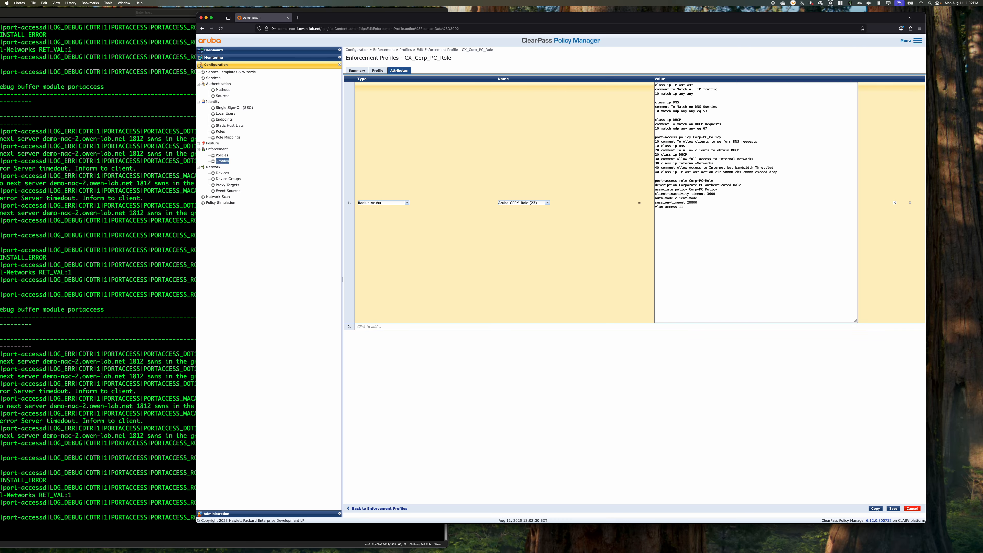
mouse_move(655, 164)
left_mouse_down()
mouse_move(714, 164)
mouse_move(647, 159)
left_mouse_up()
left_click(699, 116)
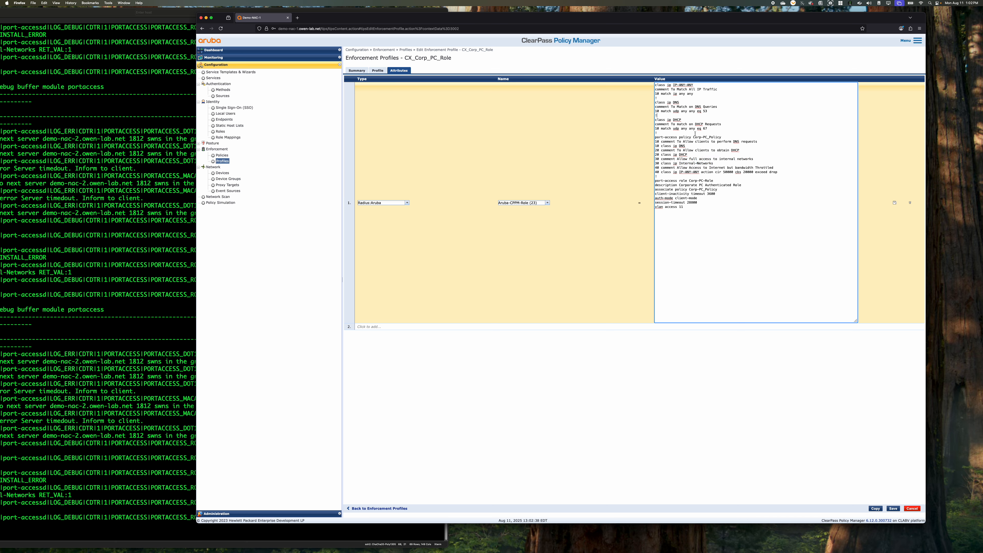
key("Return")
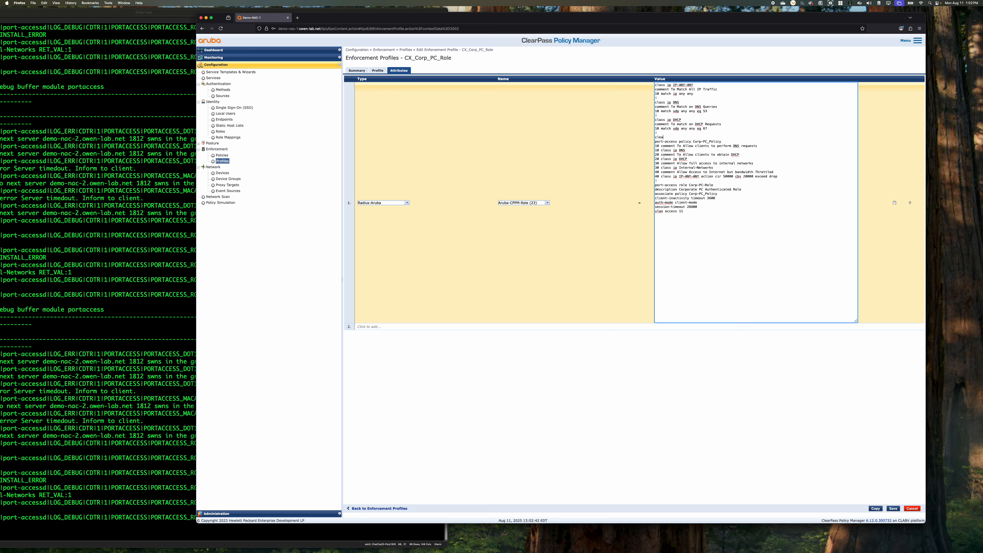
type("class ip Internal-Networks")
key("Return")
type("10 match ip 10.0.0.0/8")
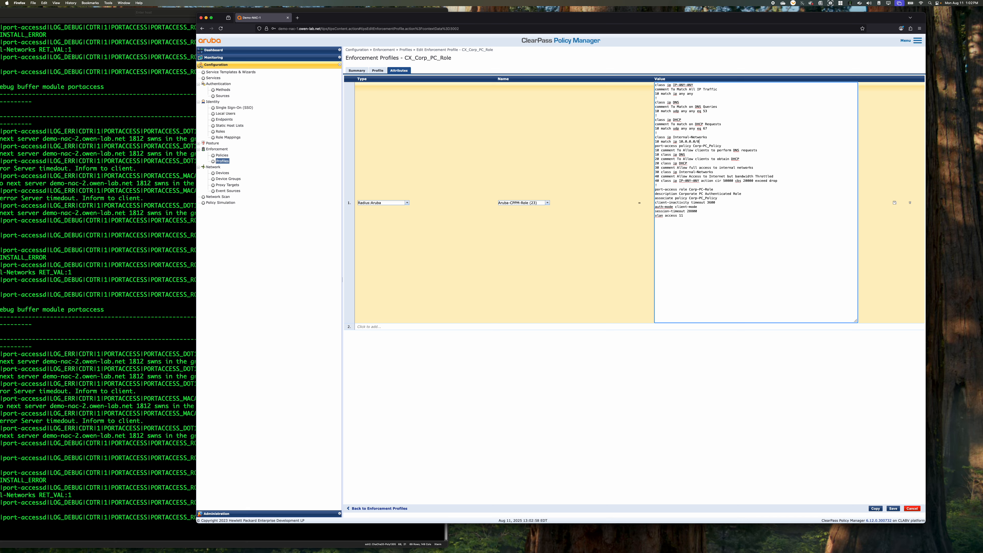
Add entries 20 match ip 172.16.0.0/12 and 30 match ip 192.168.0.0/24 to the Internal-Networks class and save the profile
key("Return")
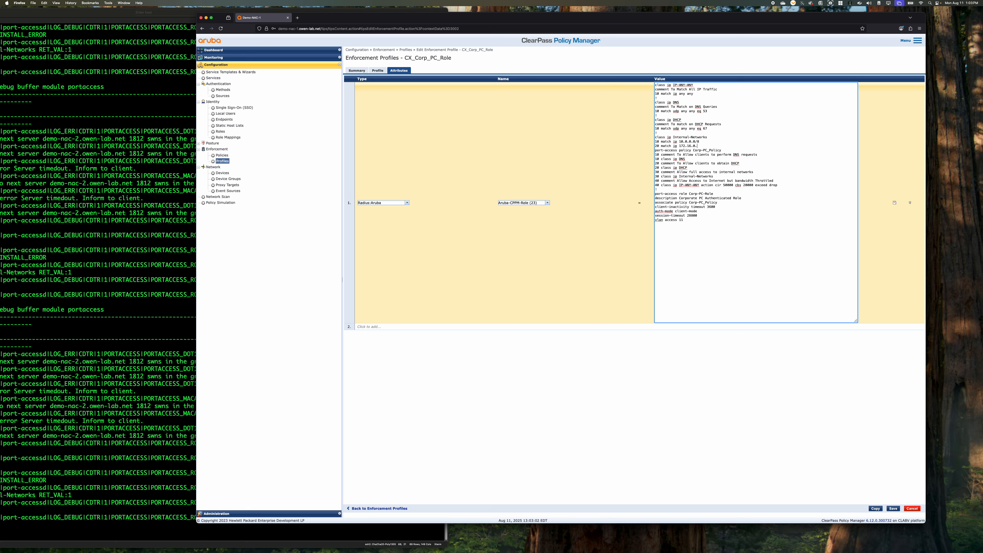
type("20 match ip 172.16.0.0/12")
key("Return")
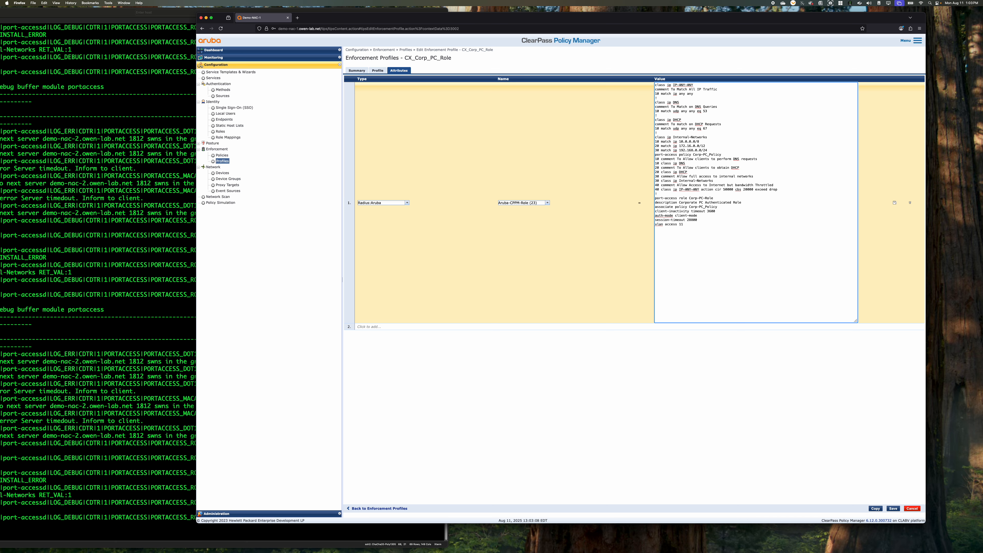
key("Return")
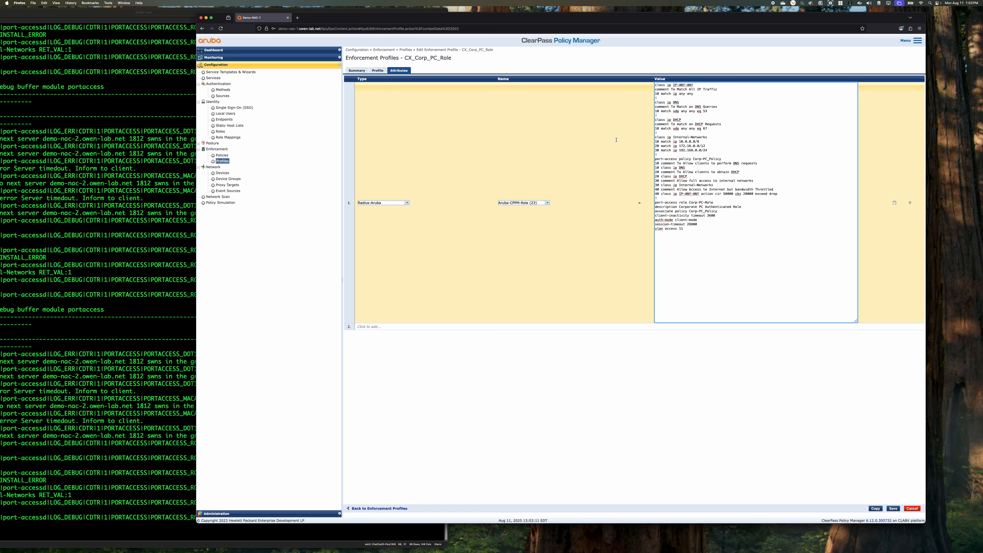
left_click_drag(617, 140, 616, 135)
left_click_drag(712, 185, 675, 185)
left_click_drag(790, 189, 713, 185)
left_click(713, 185)
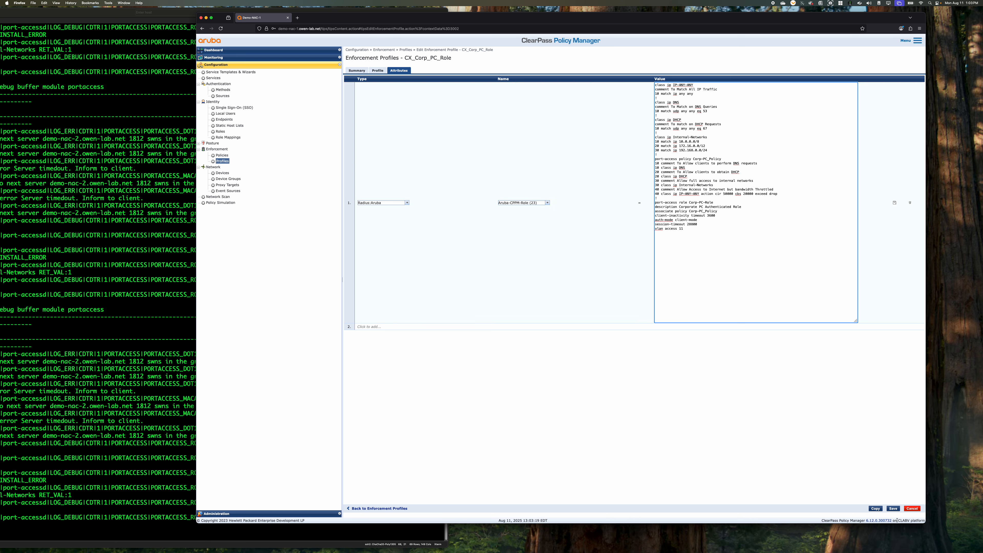
left_click(893, 509)
Switch to the SecureCRT switch session and list the port-access clients
left_click(131, 347)
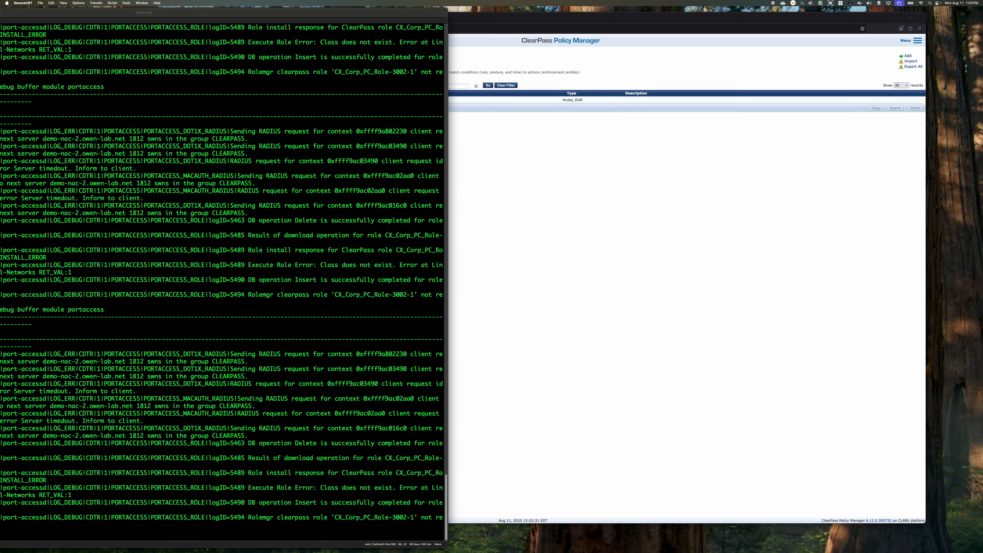
left_click_drag(258, 15, 552, 14)
key("BackSpace")
type("sh port-access clients")
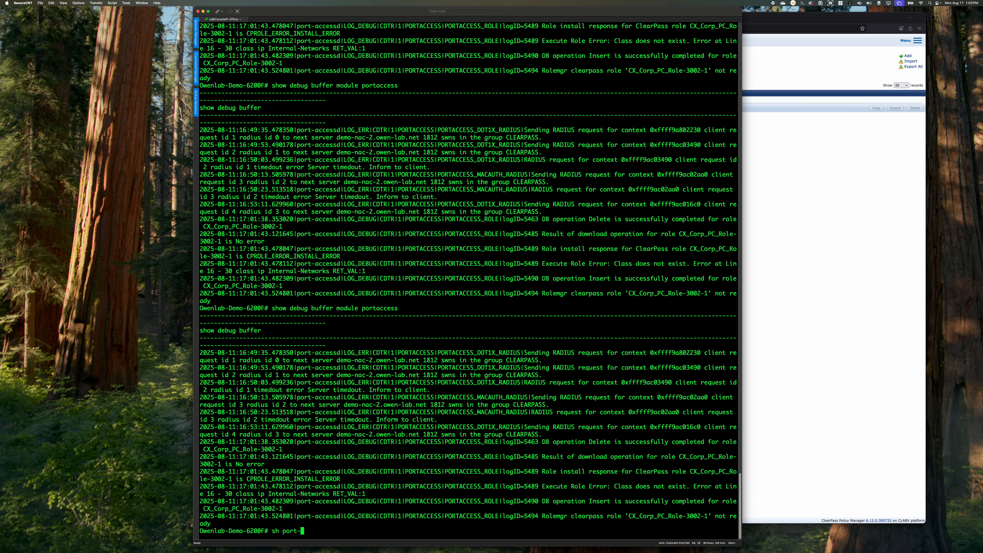
key("Return")
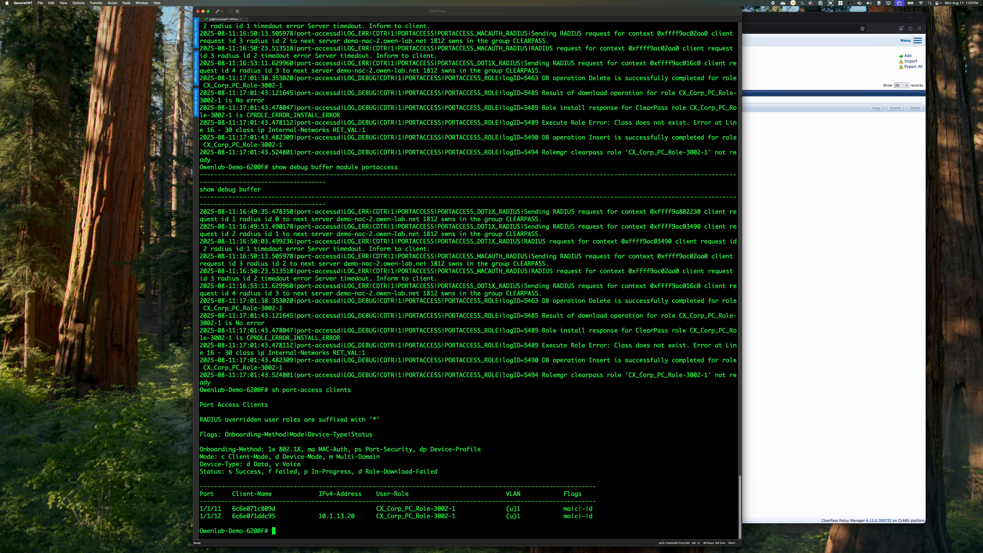
Bounce interfaces 1/1/11-1/1/12 with shut and no shut so the clients reauthenticate, and leave configuration mode
type("conf t")
key("Return")
type("int 1/1/11-1")
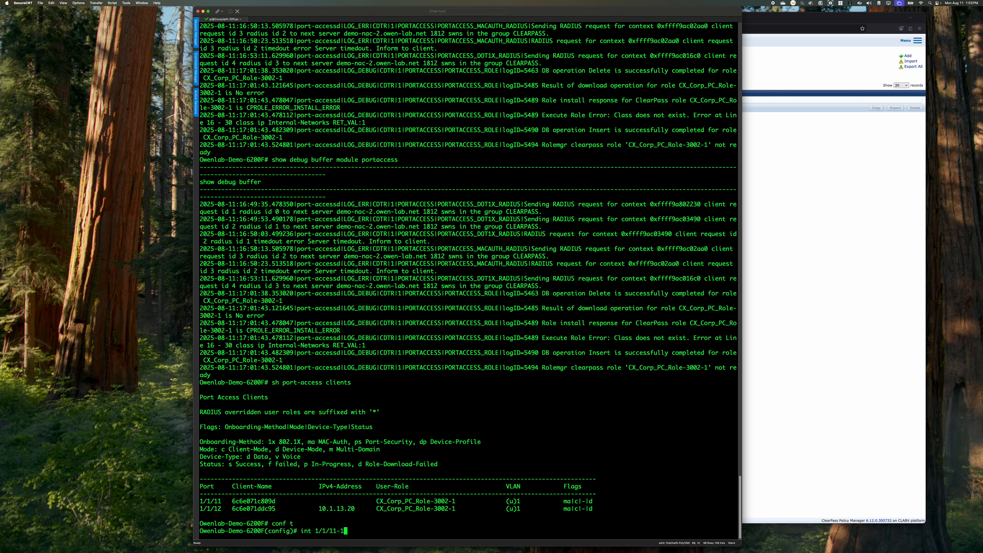
type("/1/12")
key("Return")
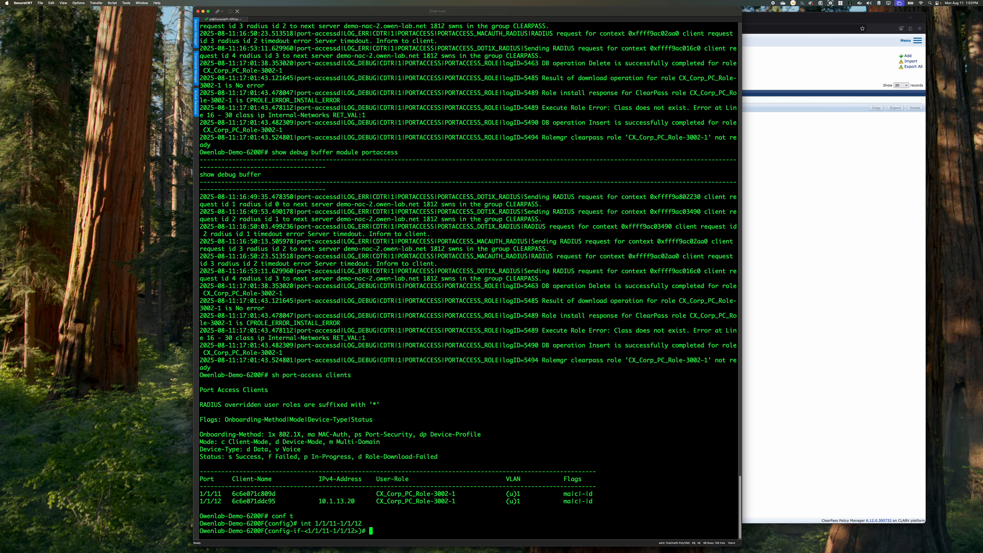
type("shut")
key("Return")
type("no shut")
key("Return")
type("end")
key("Return")
List the port-access clients again after bouncing the interfaces
type("sh port-ac")
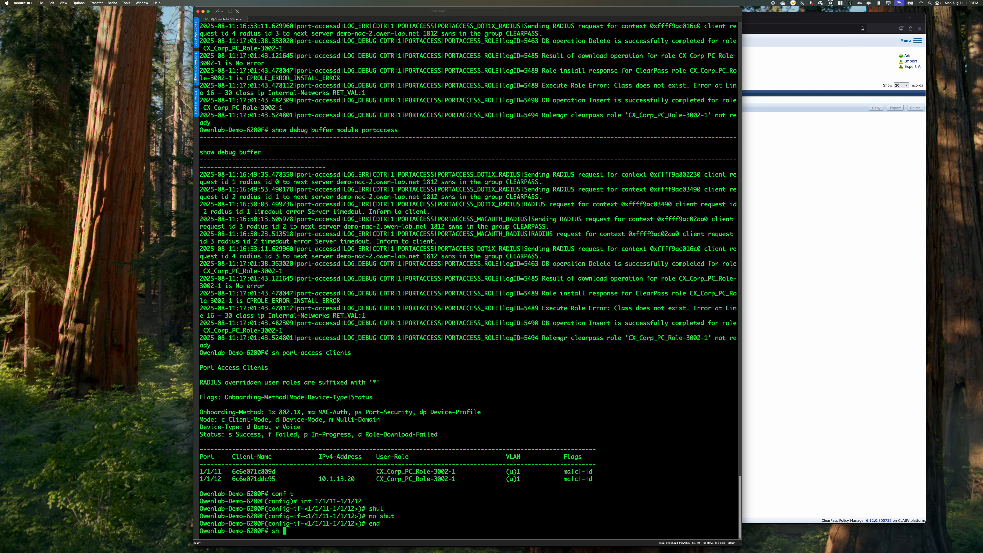
type("c")
key("Return")
key("Up")
key("Tab")
key("Return")
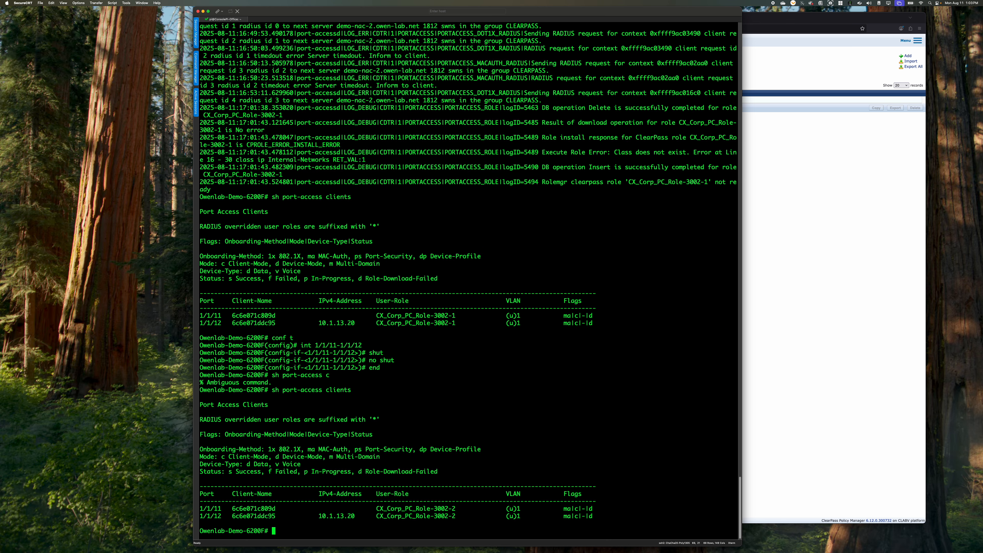
Show the detailed port-access client status for interface 1/1/11 and go through the whole output
type("sh port-access clients int 1/1/11 detail")
key("Return")
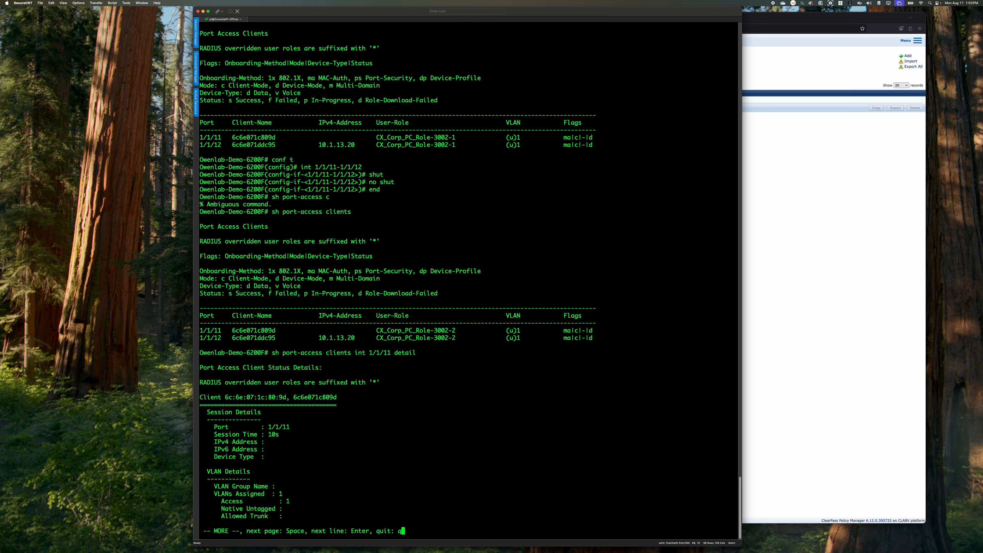
type("q")
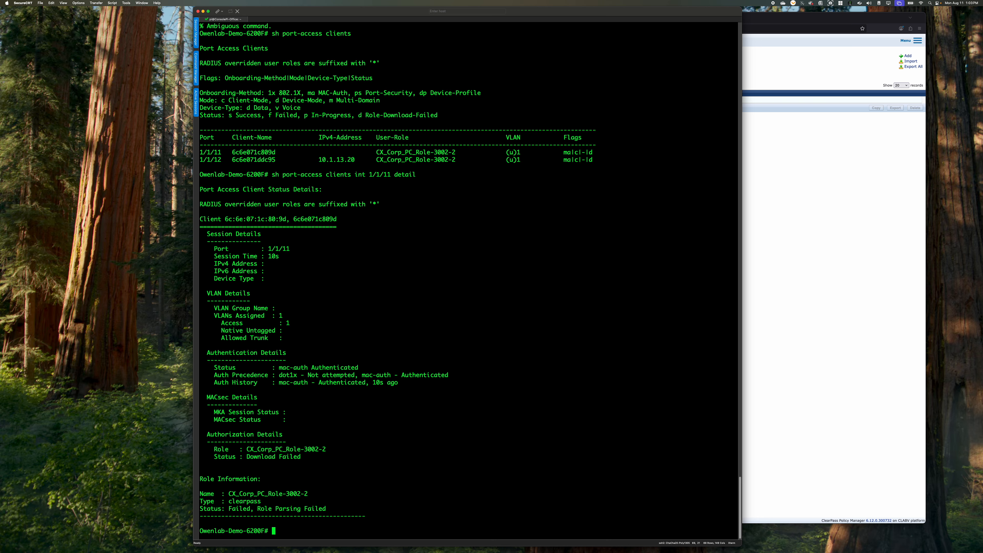
type("sh debug buffer module portaccess")
Show the debug buffer for module portaccess and widen the terminal window to read the newest role errors
key("Return")
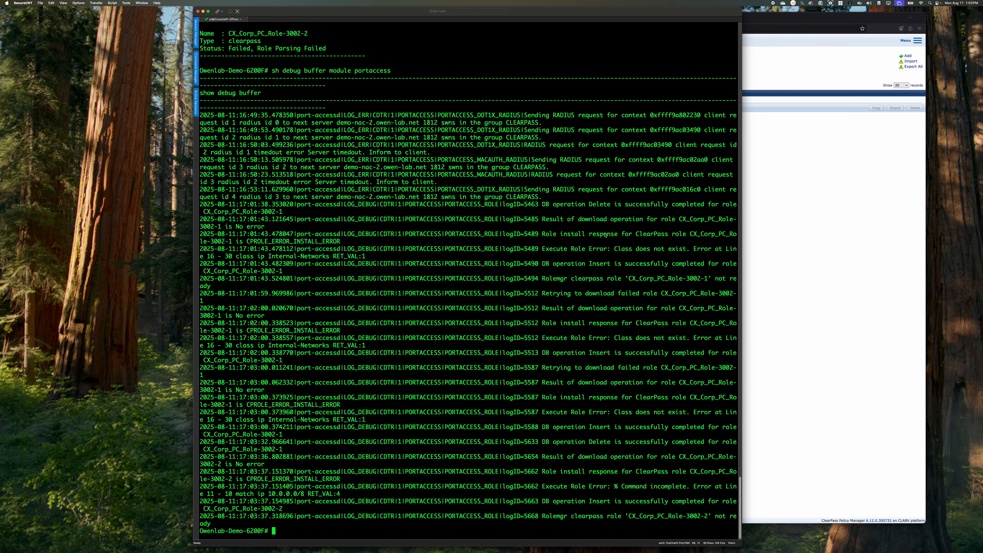
left_click_drag(741, 451, 982, 451)
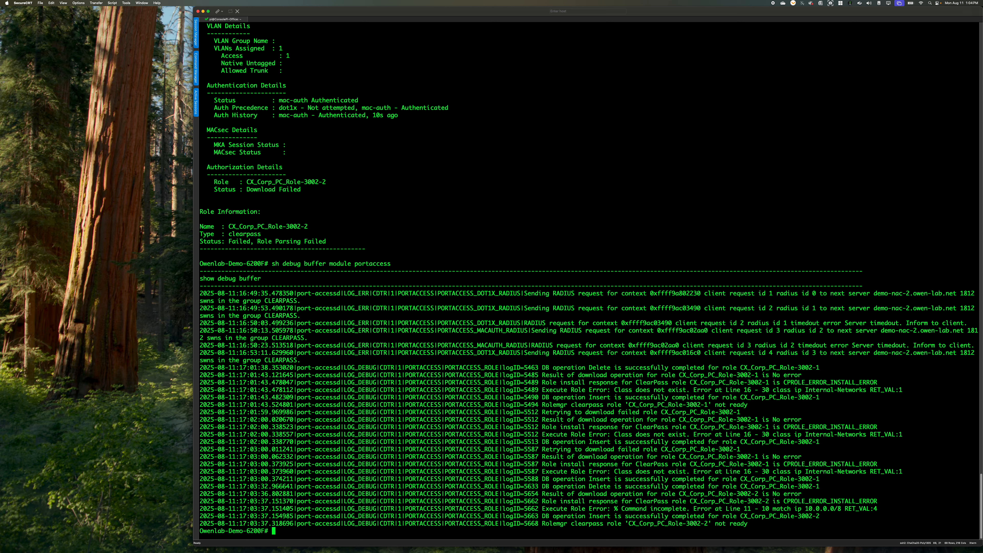
Switch to ClearPass Policy Manager in Firefox and open the attributes of the CX_Corp_PC_Role enforcement profile
mouse_move(348, 552)
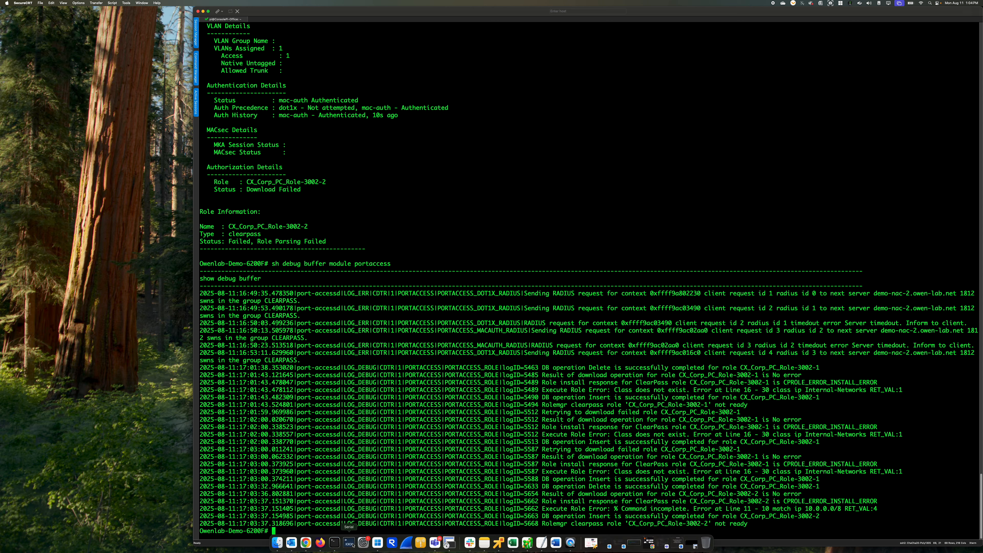
left_click(306, 543)
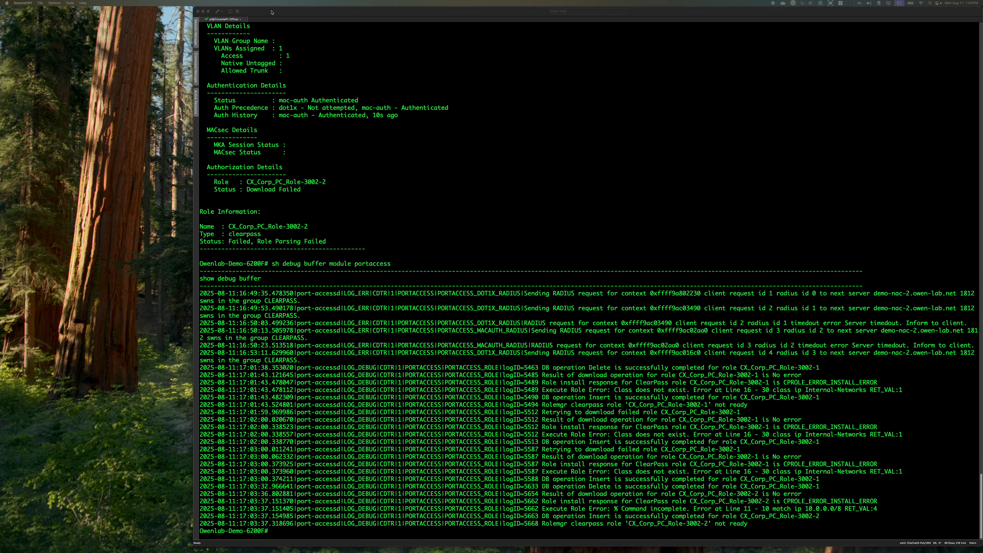
left_click_drag(273, 12, 91, 378)
left_click(464, 237)
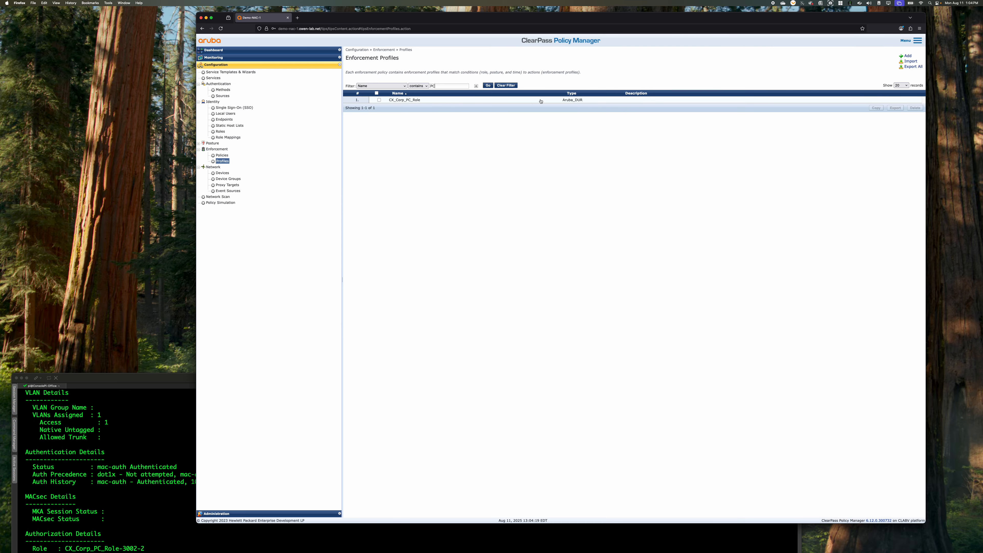
left_click(580, 101)
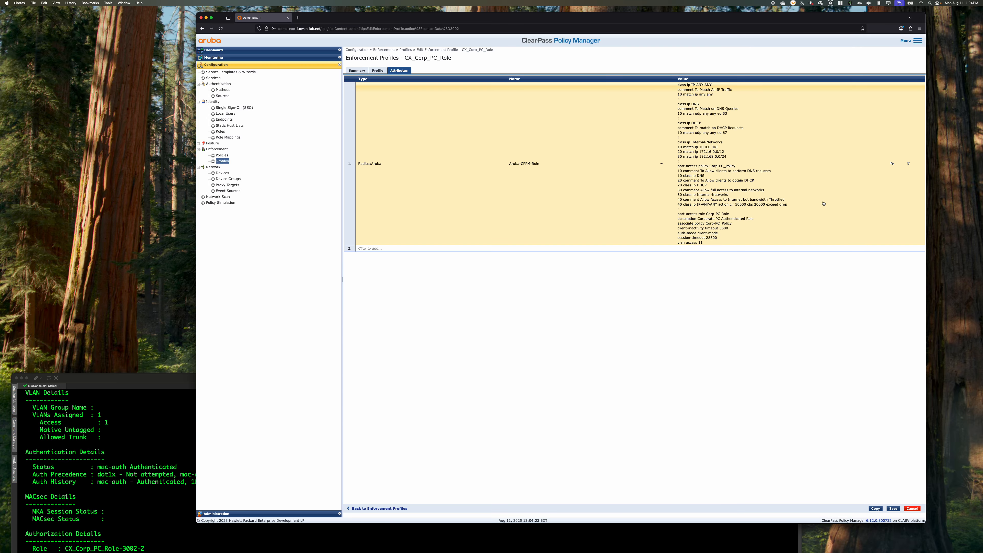
Insert "any" before the network in all three match ip lines of class Internal-Networks in the Aruba-CPPM-Role value, and save the profile
left_click(785, 192)
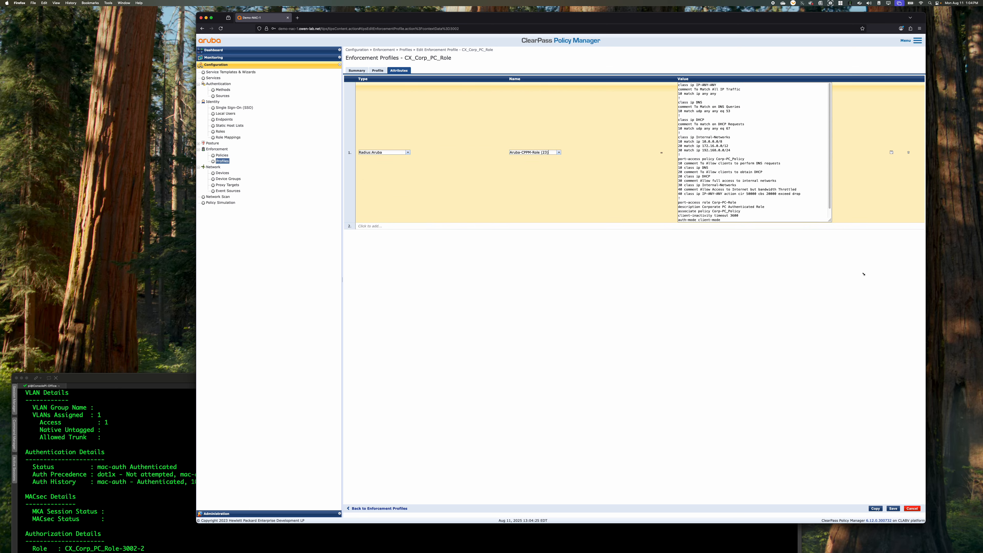
left_click(659, 139)
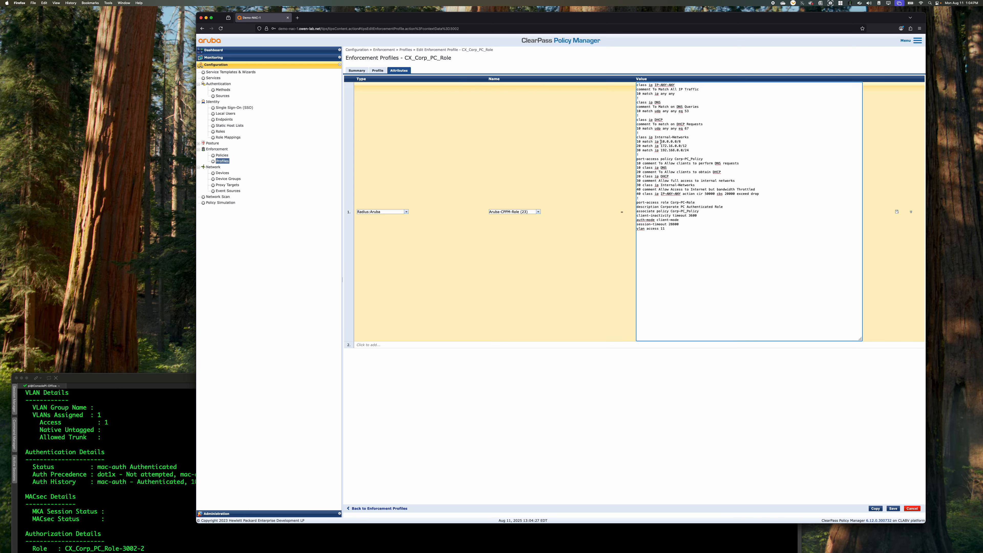
type("any any")
left_click(661, 150)
type("any")
left_click(893, 508)
Return to the switch terminal in SecureCRT, bounce interfaces 1/1/11-1/1/12 with shut and no shut, and leave configuration mode
left_click(122, 448)
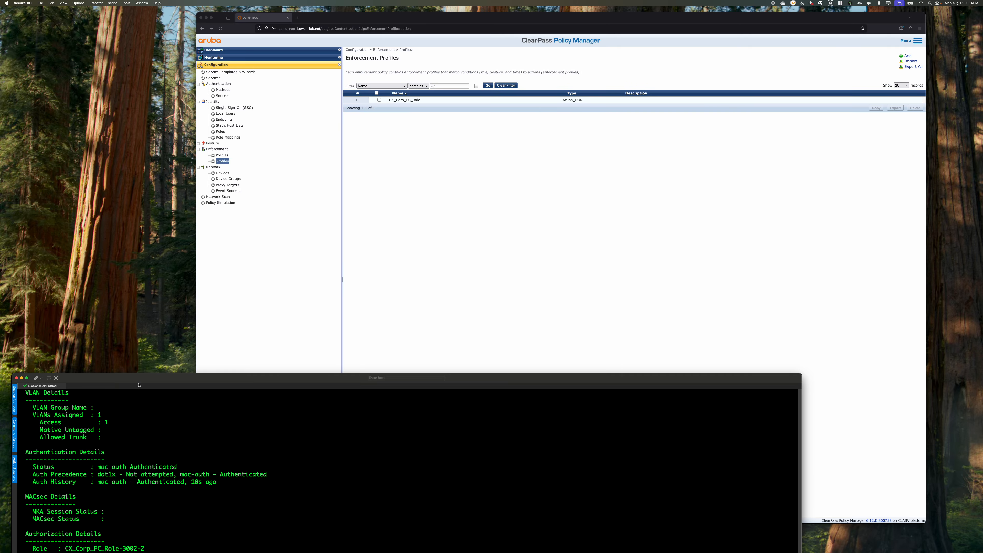
left_click_drag(149, 378, 187, 3)
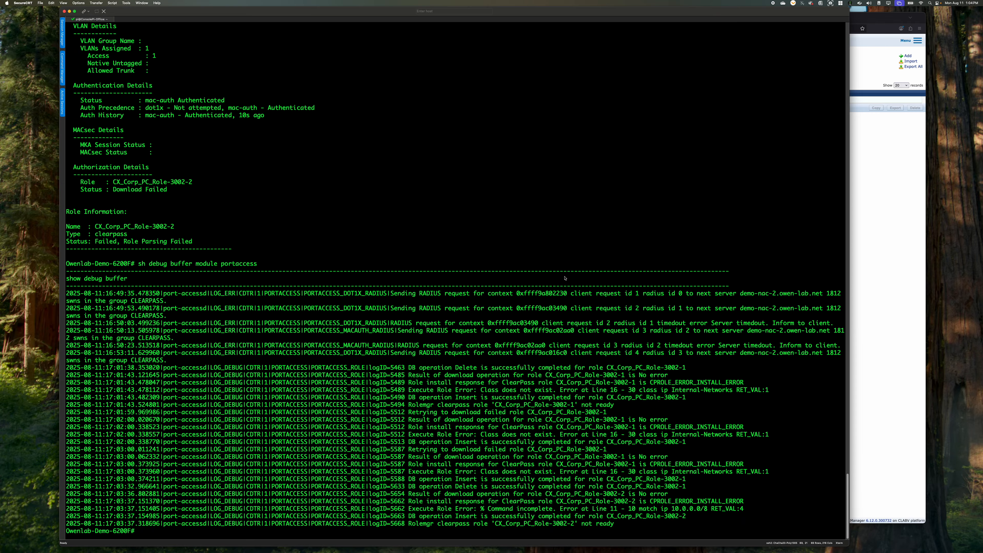
type("conf t")
key("Return")
type("int")
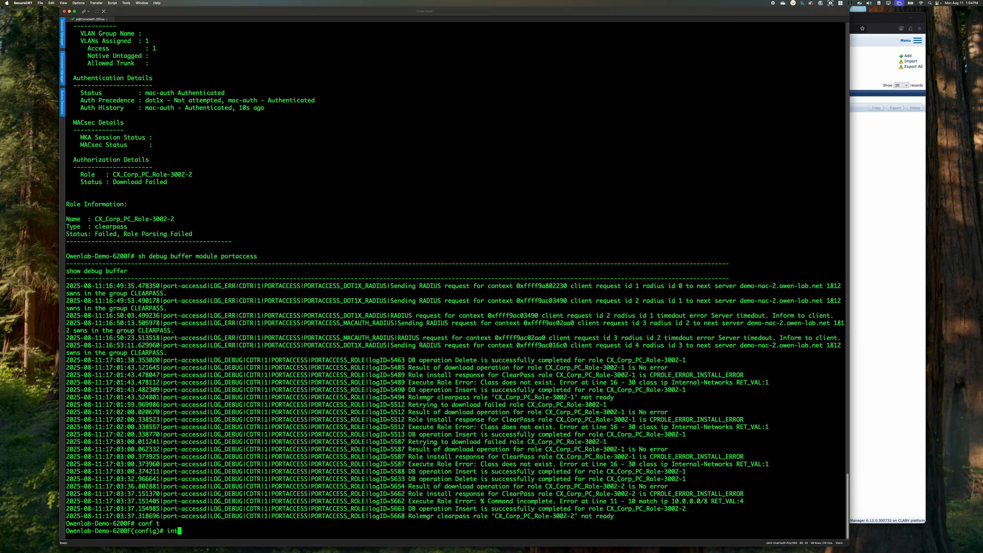
type(" 1/1/11-1/1/1")
key("BackSpace")
key("BackSpace")
key("BackSpace")
key("BackSpace")
type("/1/12")
key("Return")
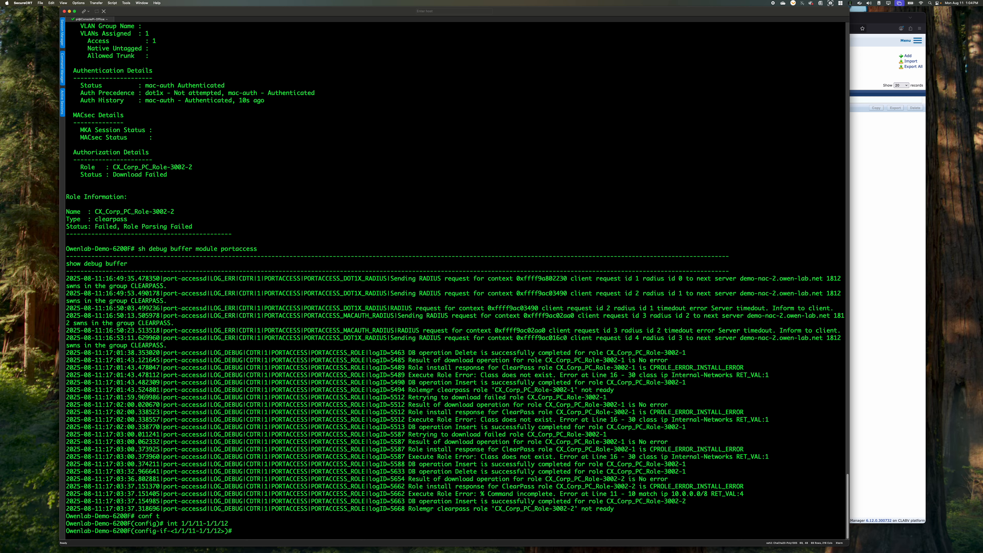
type("shut")
key("Return")
type("no shut")
key("Return")
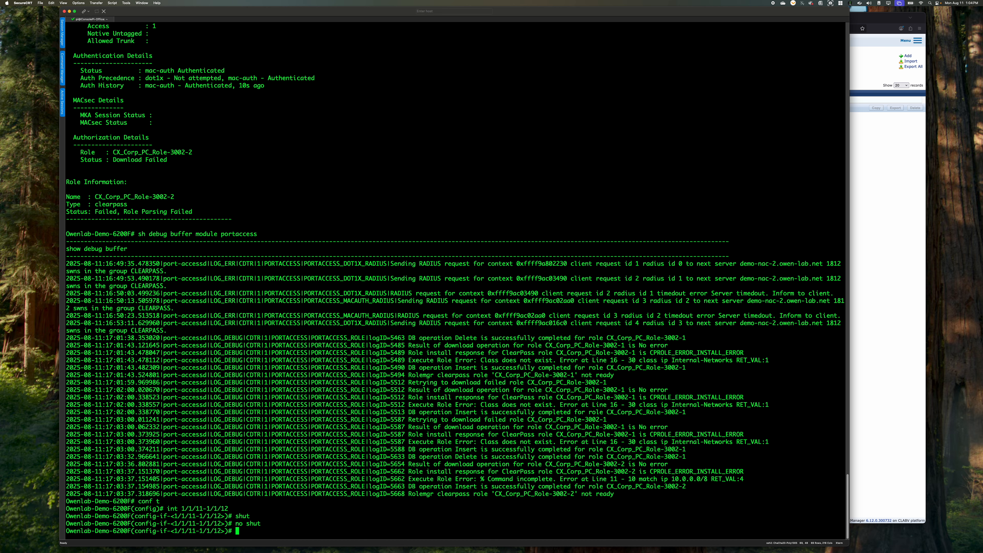
type("end")
key("Return")
List the port-access clients twice to check the role status of the reauthenticating clients
type("sh port-access clients")
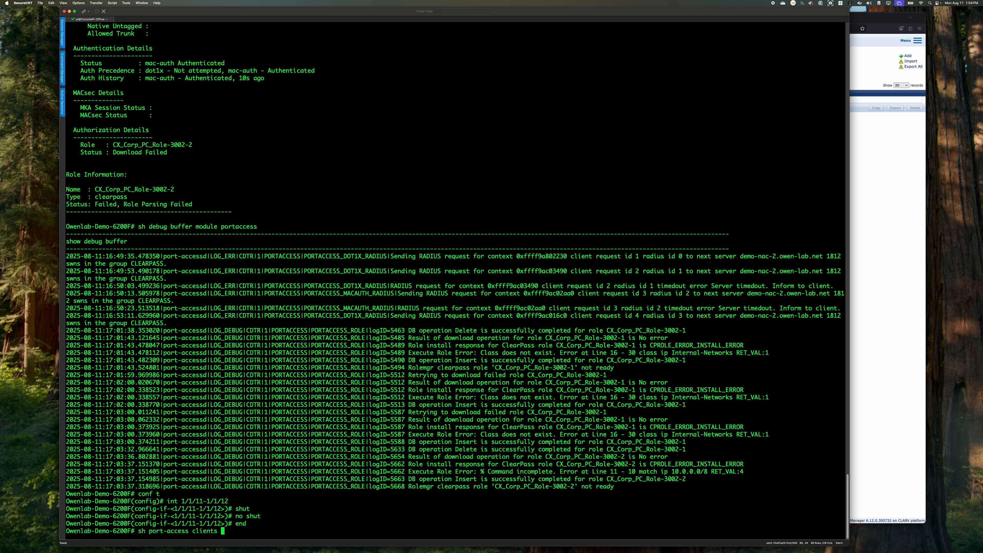
key("Return")
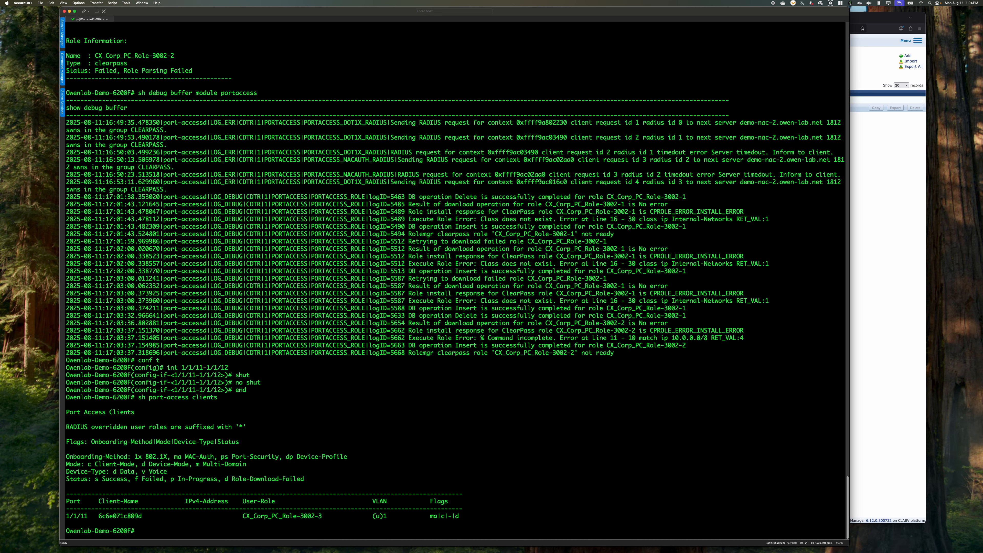
key("Up")
key("Return")
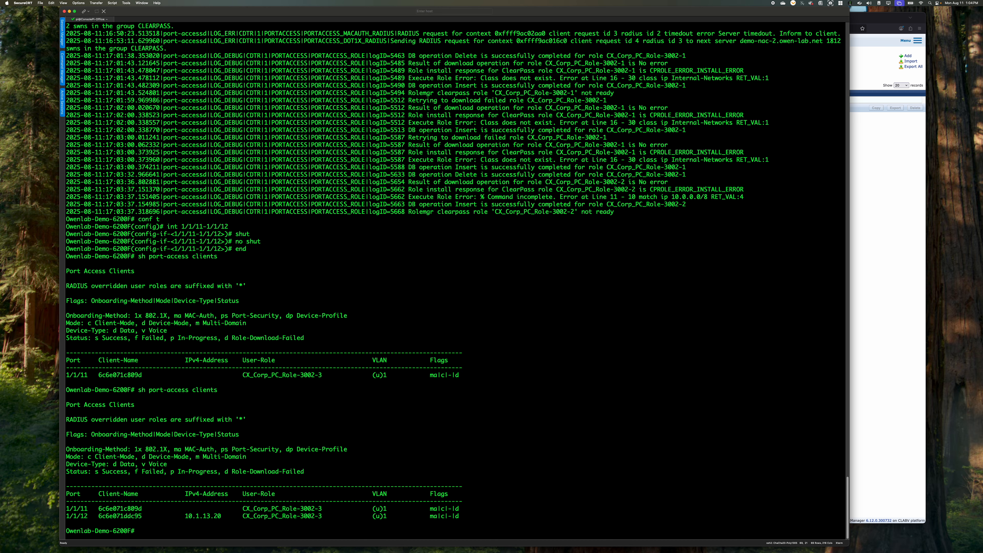
Show the detailed port-access client status for interface 1/1/11 and page through to its role information
type("sh debug buffer module portaccess")
key("Up")
key("Return")
key("space")
key("space")
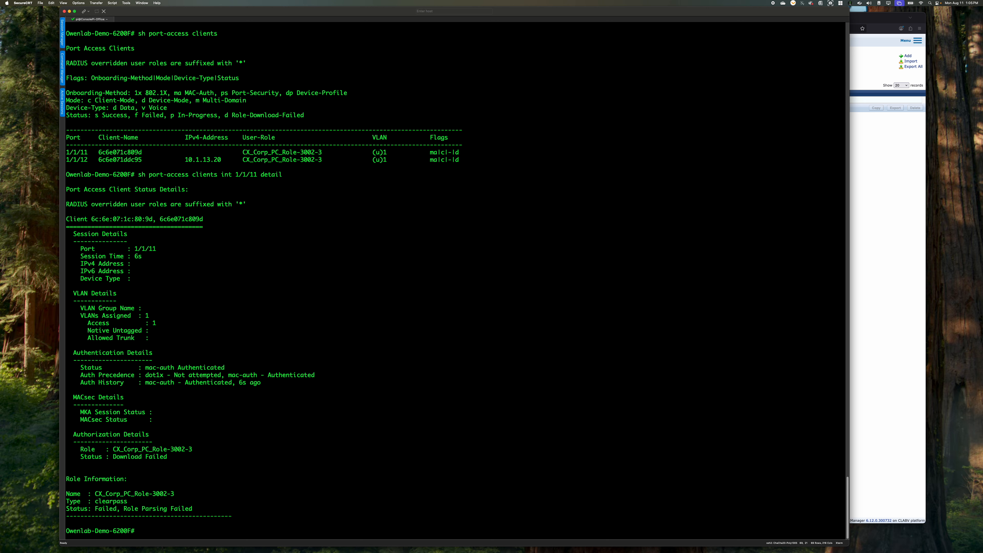
Show the debug buffer for module portaccess and page to the newest role installation entries
type("sh debug buffer module portaccess")
key("Return")
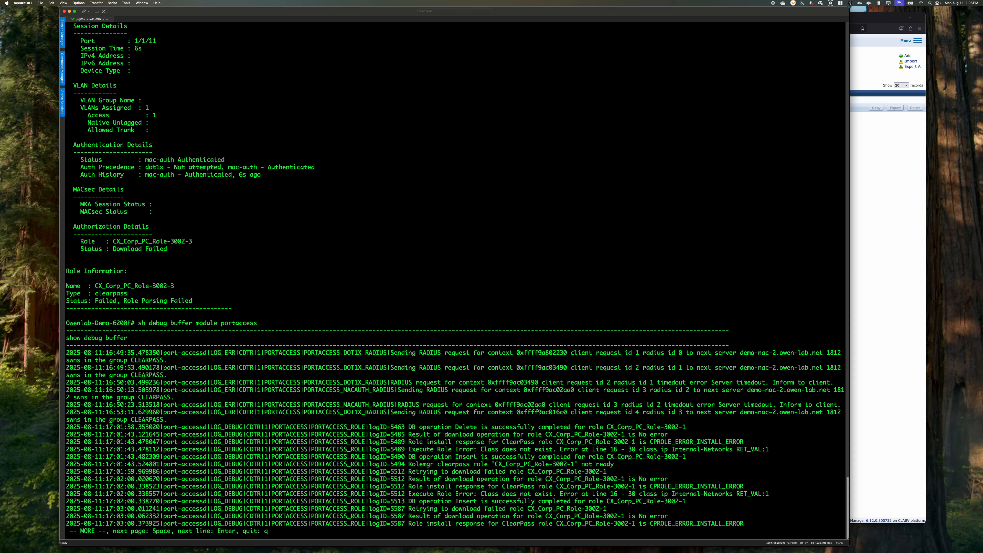
key("space")
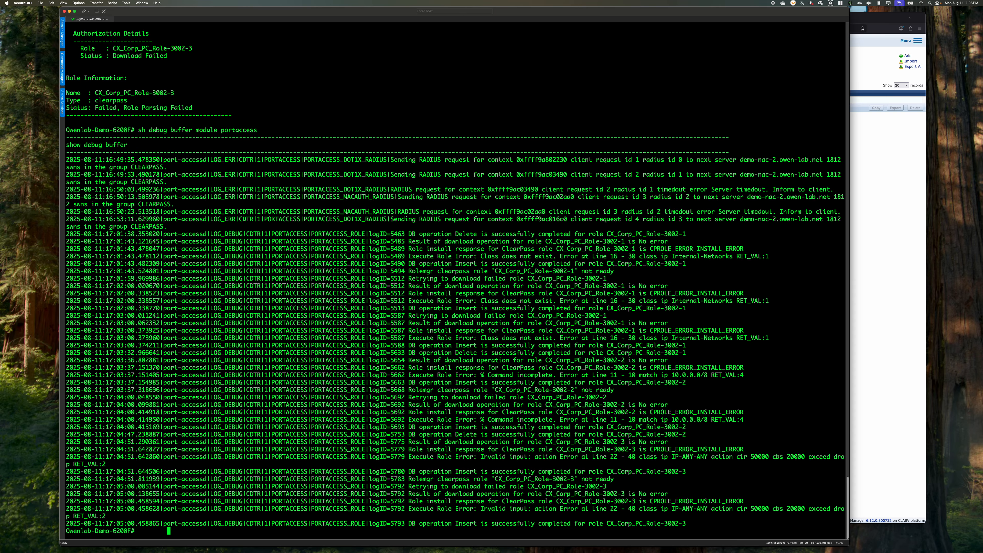
Clear the prompt and show the detailed client status for interface 1/1/11 once more
key("BackSpace")
key("BackSpace")
key("BackSpace")
key("BackSpace")
key("BackSpace")
key("Return")
key("Return")
key("Return")
key("Up")
key("Up")
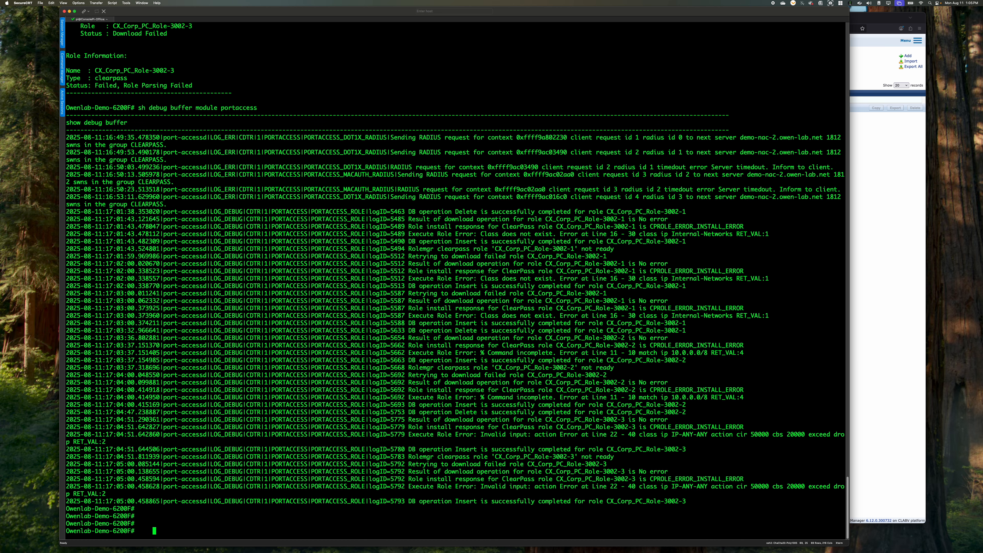
key("Return")
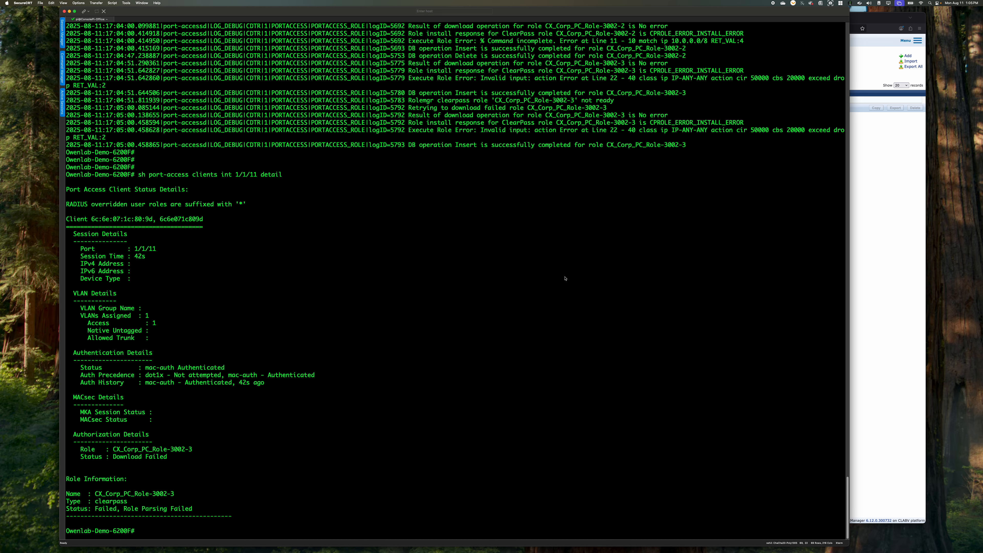
Switch back to ClearPass Policy Manager and reopen the attributes of the CX_Corp_PC_Role enforcement profile
left_click(892, 334)
left_click(503, 99)
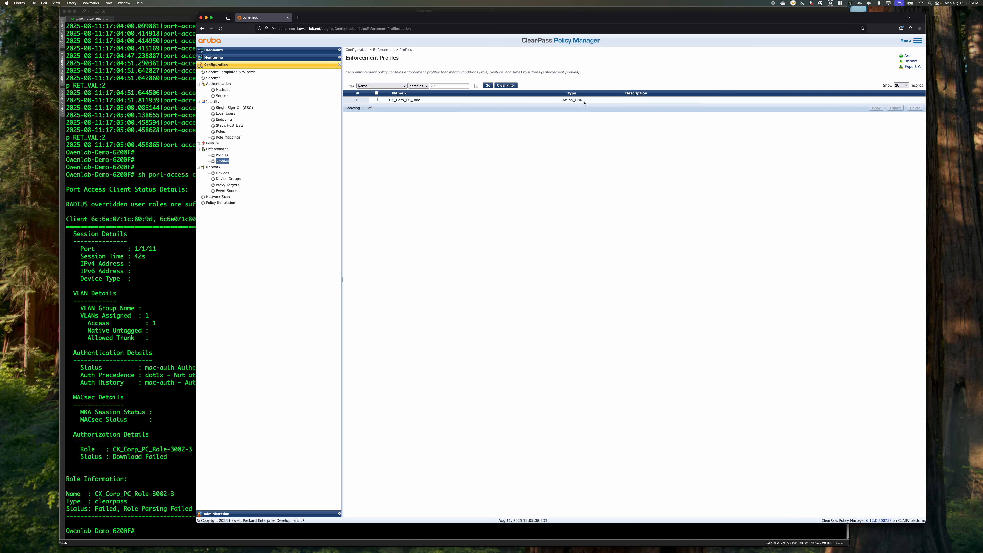
left_click(403, 71)
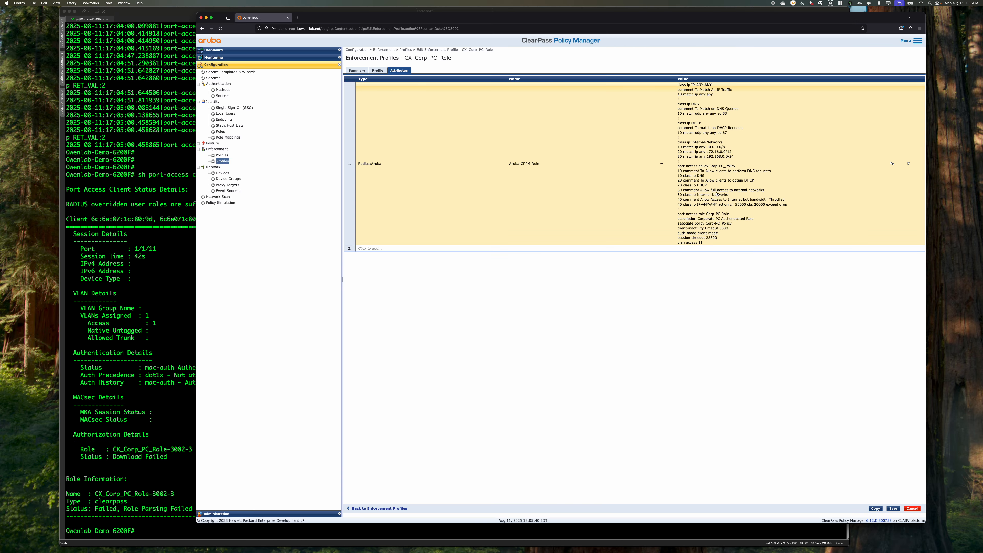
Delete the two entries numbered 40, the throttling comment and the IP-ANY-ANY class line, from port-access policy Corp-PC_Policy, and save the profile
left_click(777, 205)
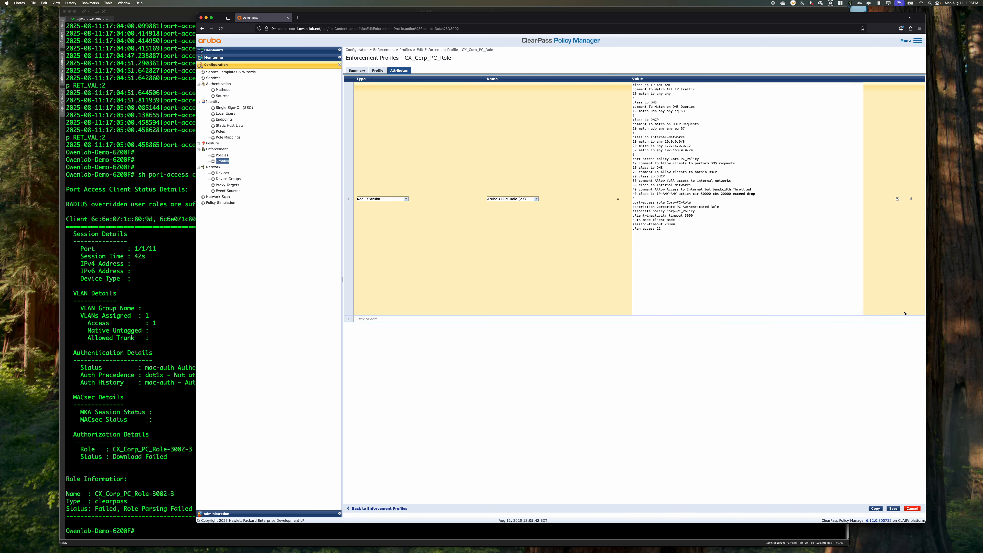
left_click(773, 190)
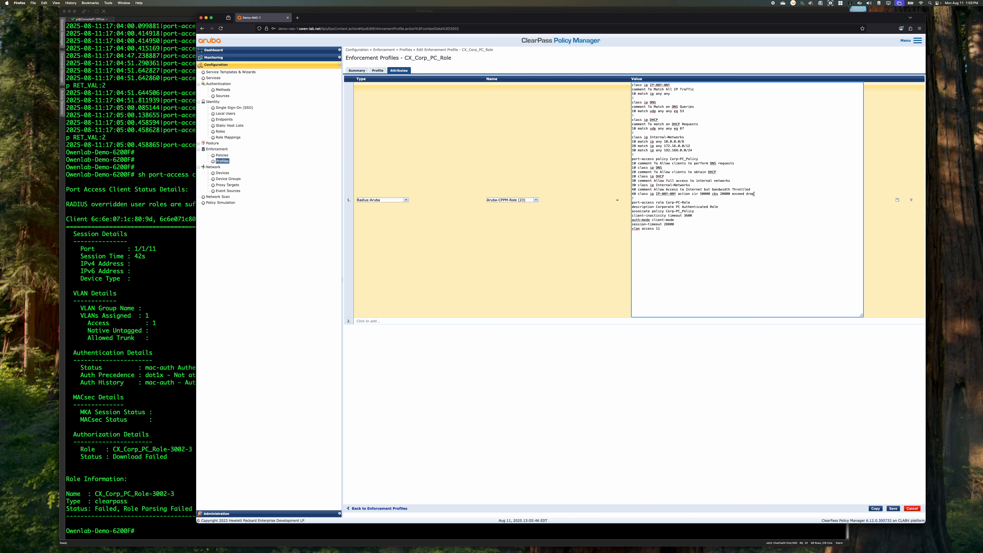
left_click_drag(754, 193, 592, 191)
key("BackSpace")
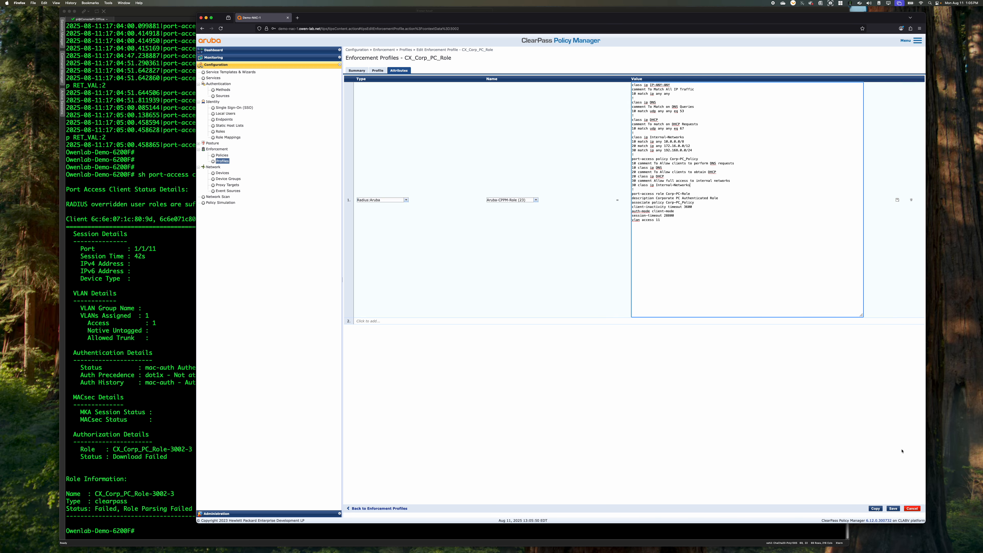
left_click(894, 508)
Return to the switch terminal, shut and re-enable interfaces 1/1/11-1/1/12 so the clients reauthenticate, and exit configuration mode
left_click(124, 334)
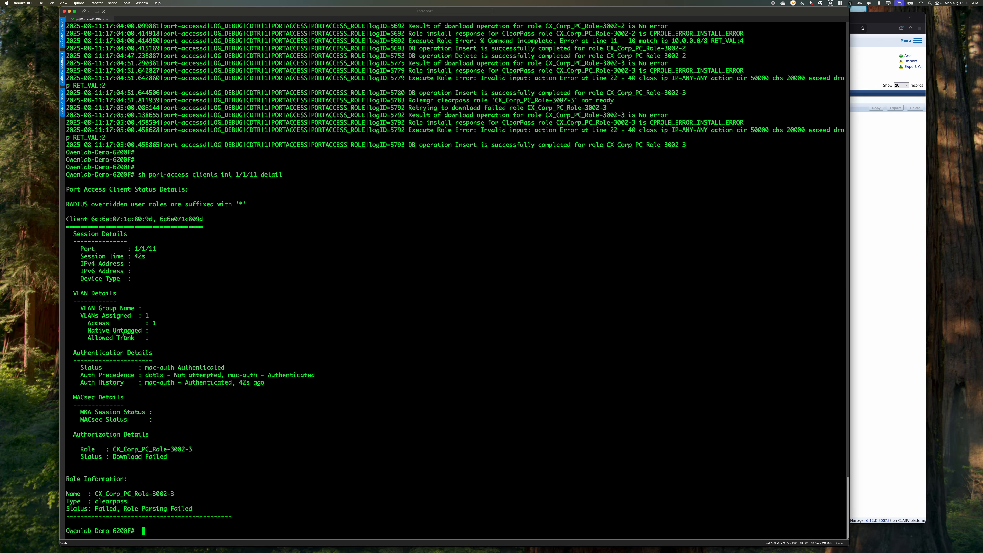
type("conf t")
key("Return")
type("int 1/")
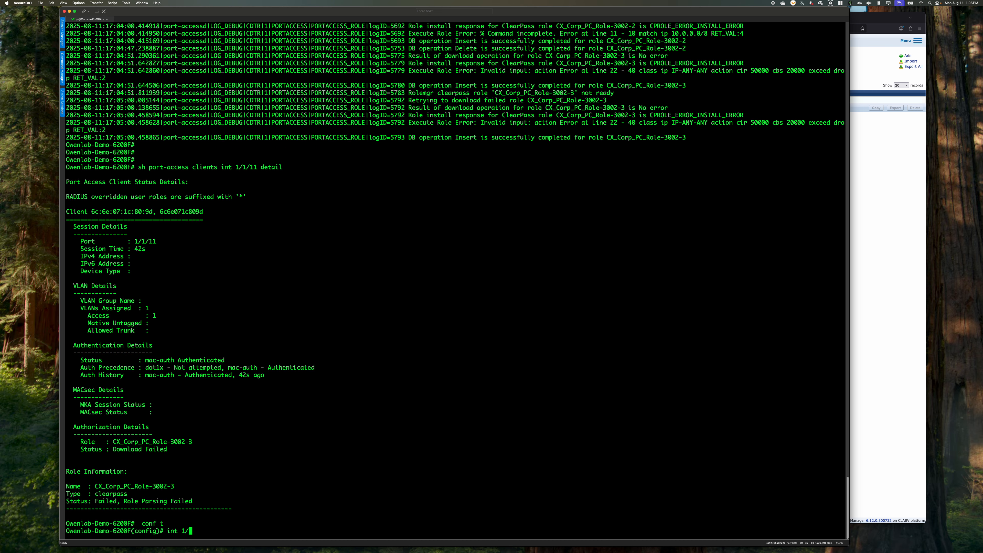
type("1/11-1/1/12")
key("Return")
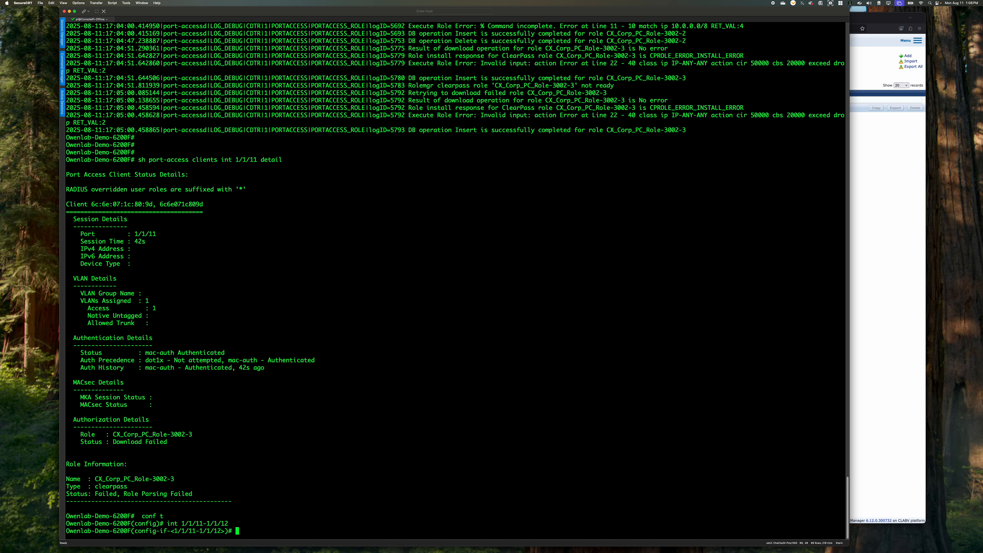
type("shut")
key("Return")
type("no shut")
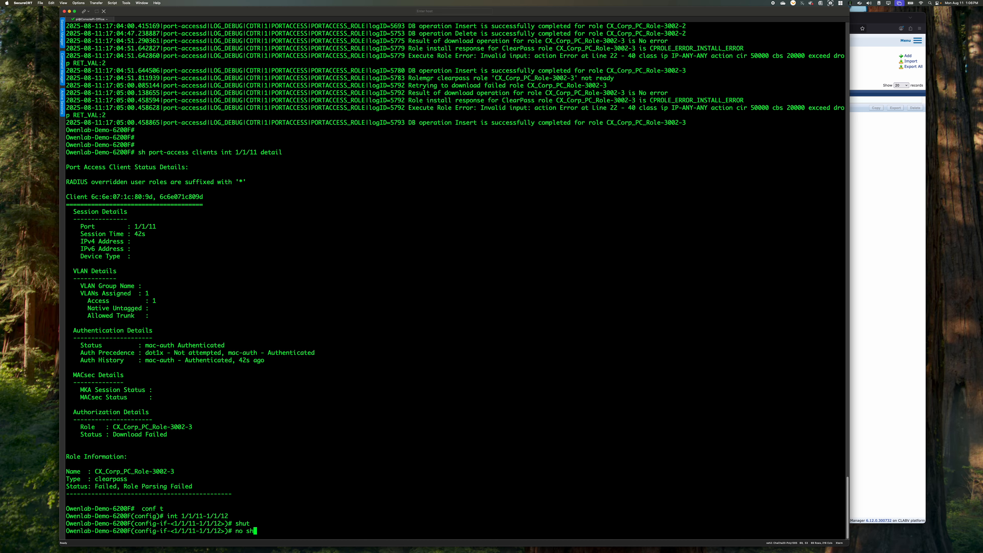
key("Return")
type("ebnd")
key("Return")
type("end")
key("Return")
List the port-access clients, repeating the command to check both interfaces' role and VLAN
type("sh p")
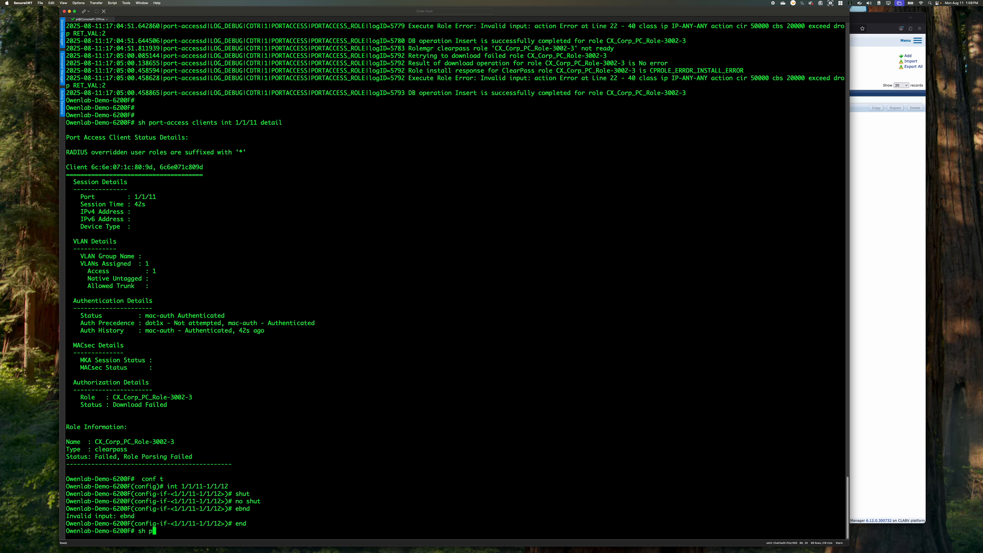
type("ort-access clients")
key("Return")
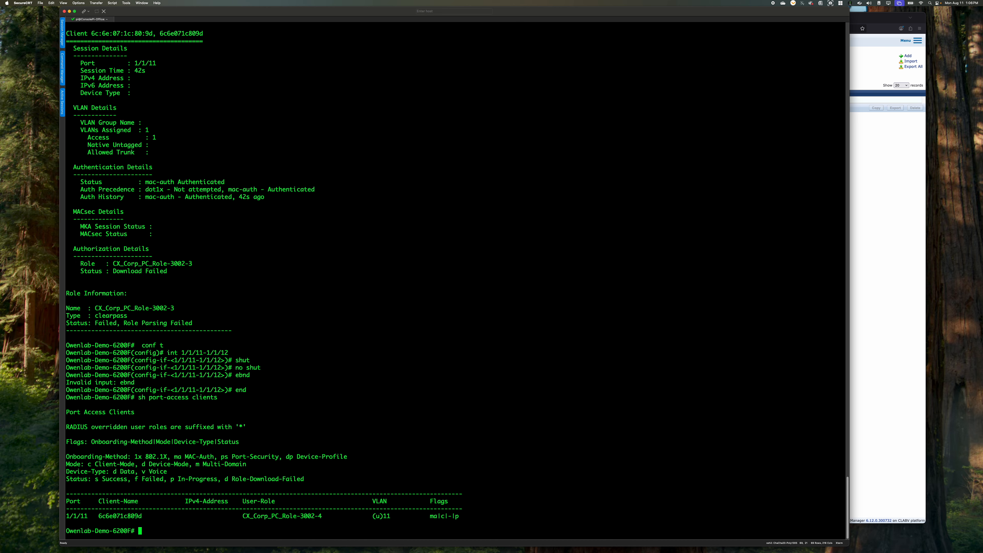
key("Up")
key("Return")
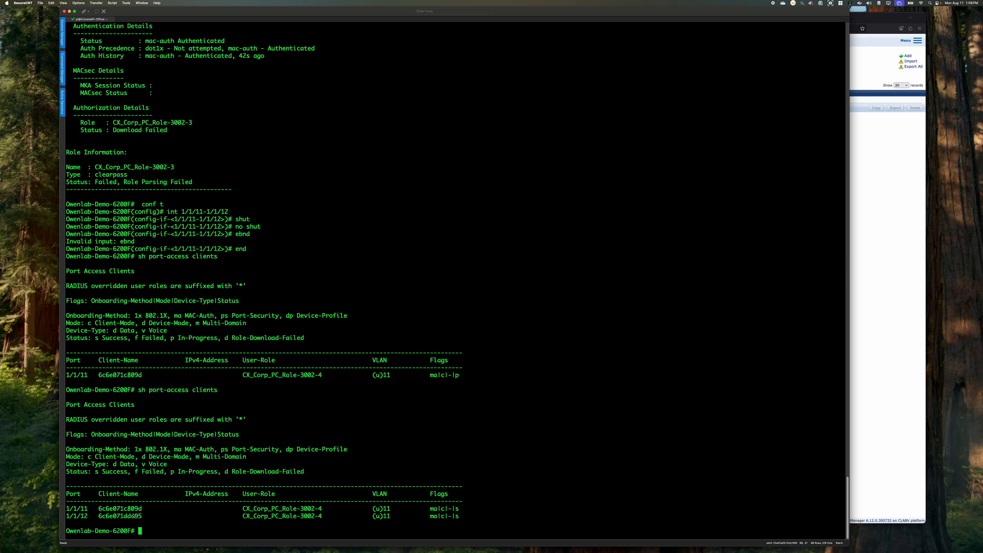
Highlight the user role assigned on interface 1/1/11 and list the port-access clients again to check their IPv4 addresses
left_click_drag(332, 510, 243, 510)
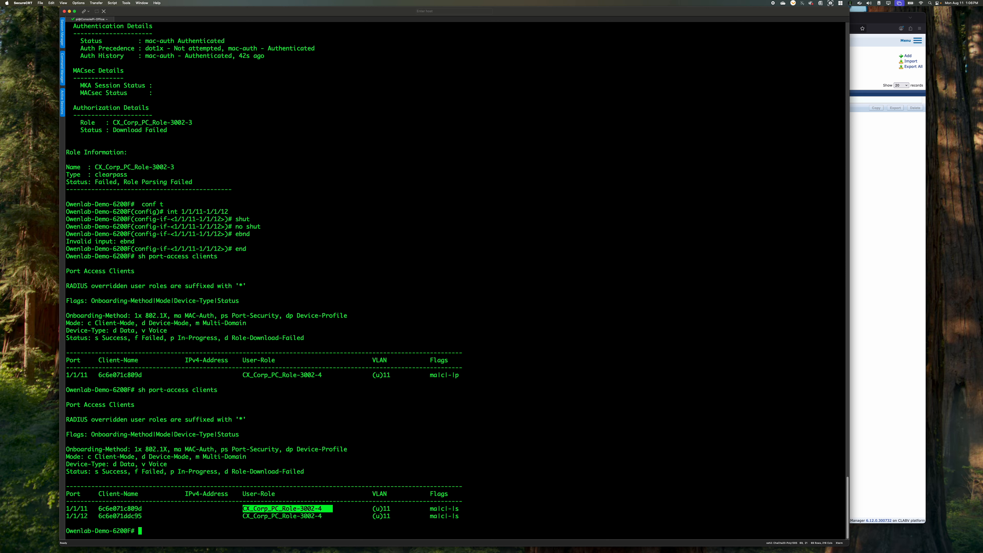
type("end")
key("Return")
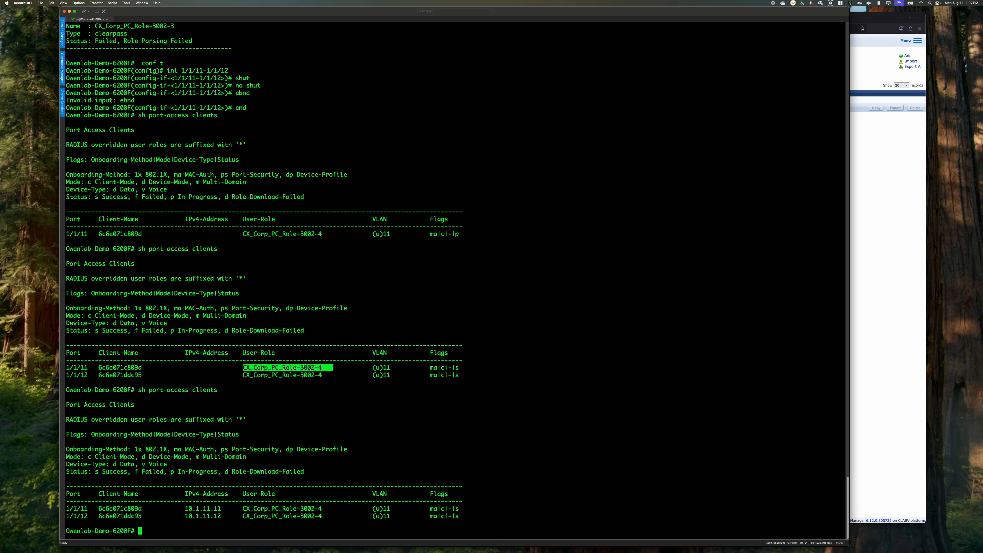
Show the detailed port-access client status for interface 1/1/11 and page on to the role and access policy details
type("sh port-access clients interface 1/1/11 detail")
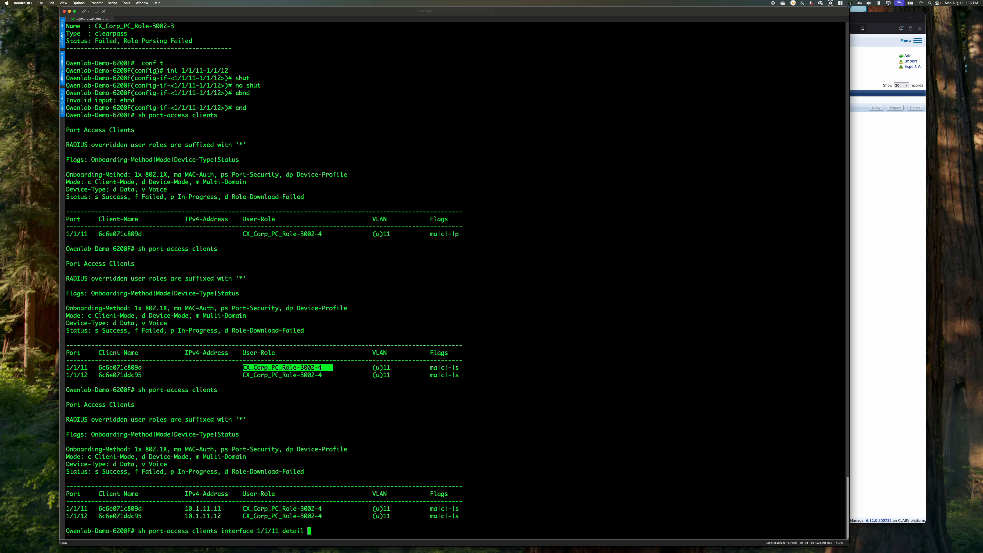
key("Return")
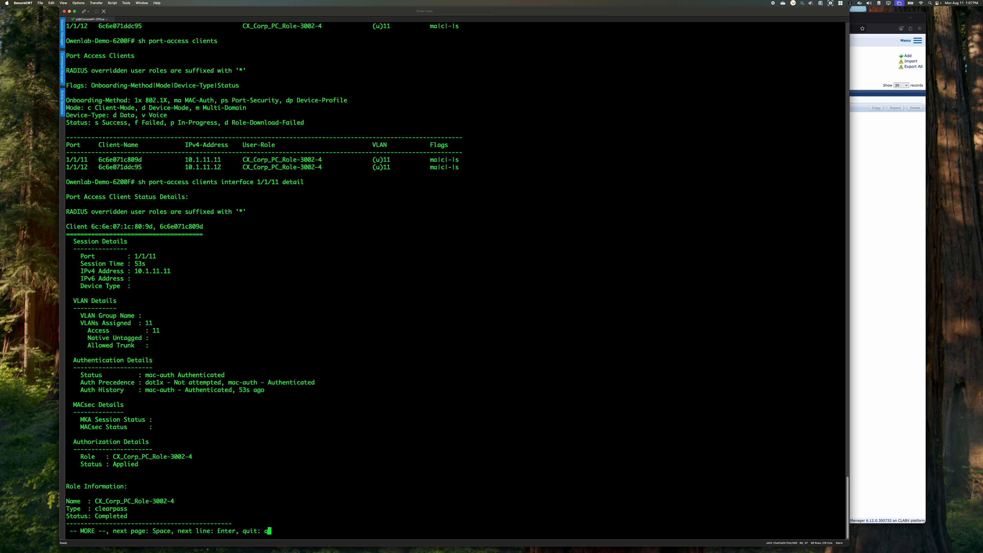
key("space")
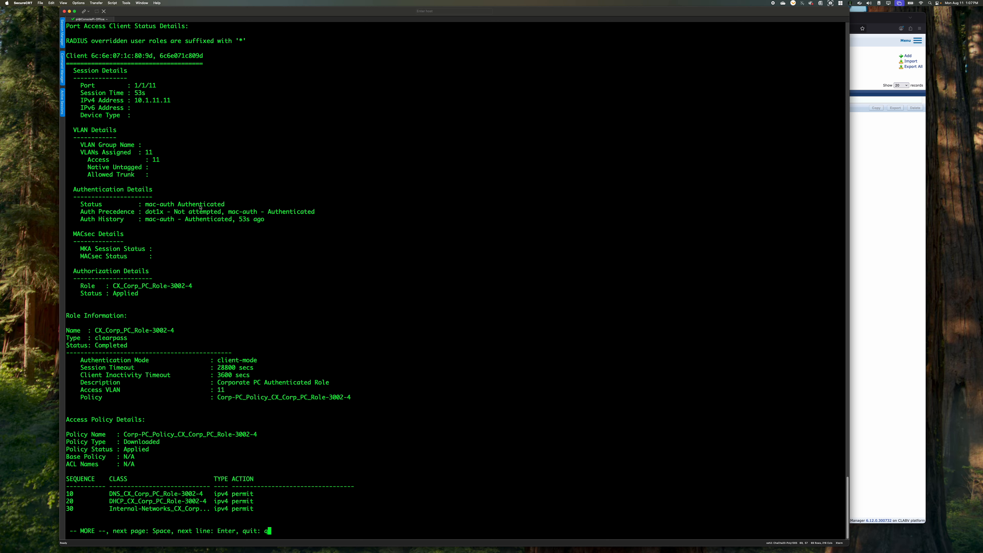
Highlight the client's authentication status, applied role and session settings, and page through the output to the end of the class details
left_click_drag(225, 204, 142, 204)
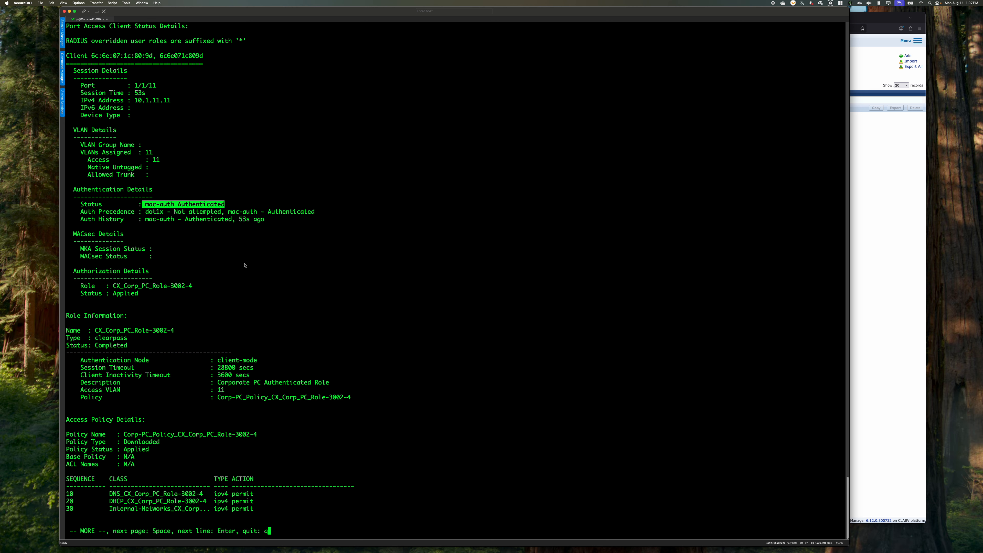
left_click_drag(192, 286, 118, 294)
left_click_drag(253, 368, 224, 360)
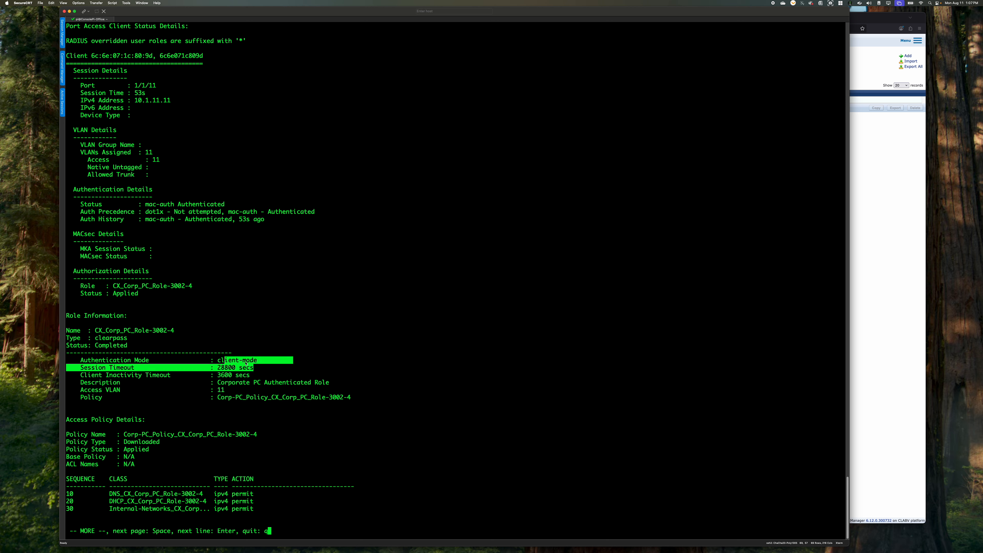
left_click(247, 364)
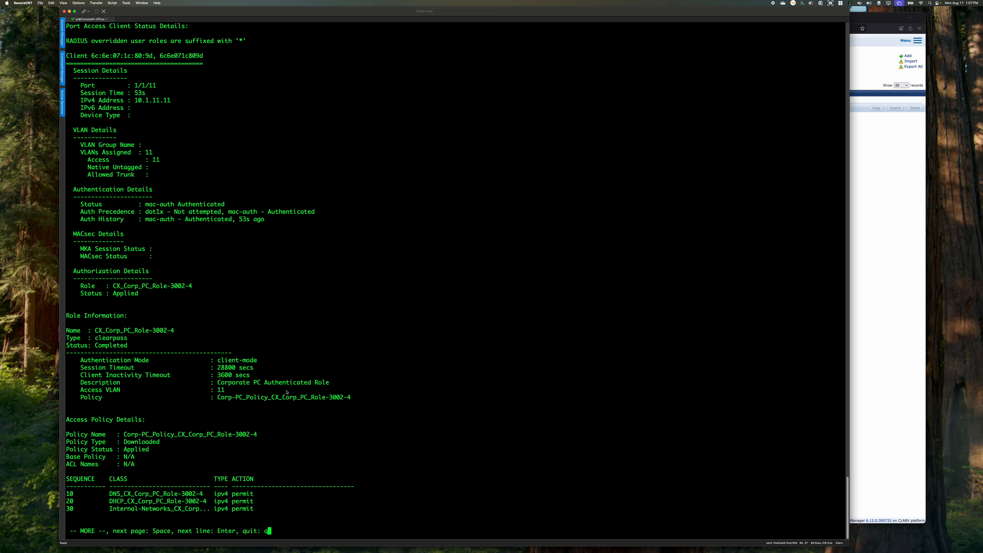
key("Return")
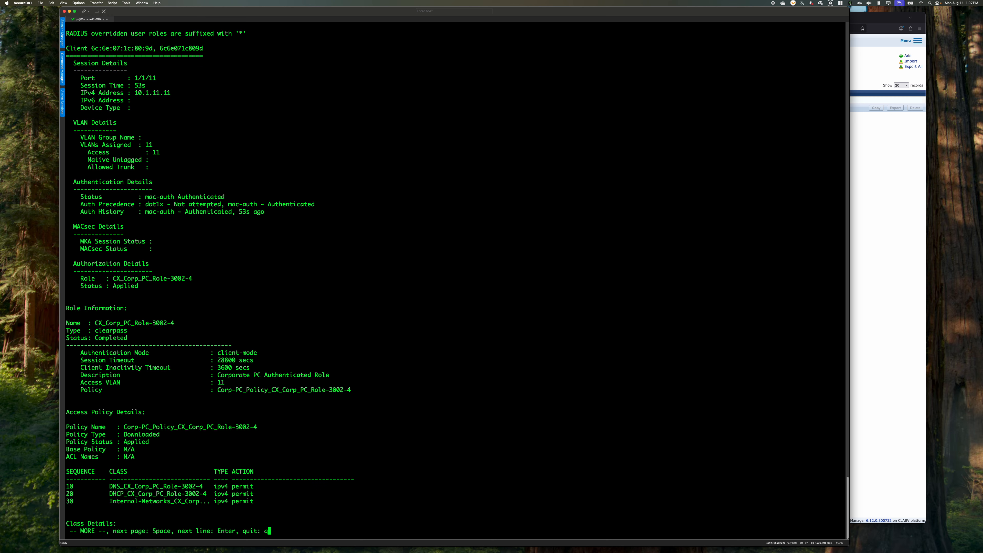
key("Return")
key("Return")
key("Return")
key("Return")
key("Return")
key("Return")
key("Return")
key("Return")
key("Return")
key("Return")
key("Return")
key("Return")
key("Return")
key("Return")
key("Return")
key("Return")
key("Return")
key("Return")
key("Return")
key("Return")
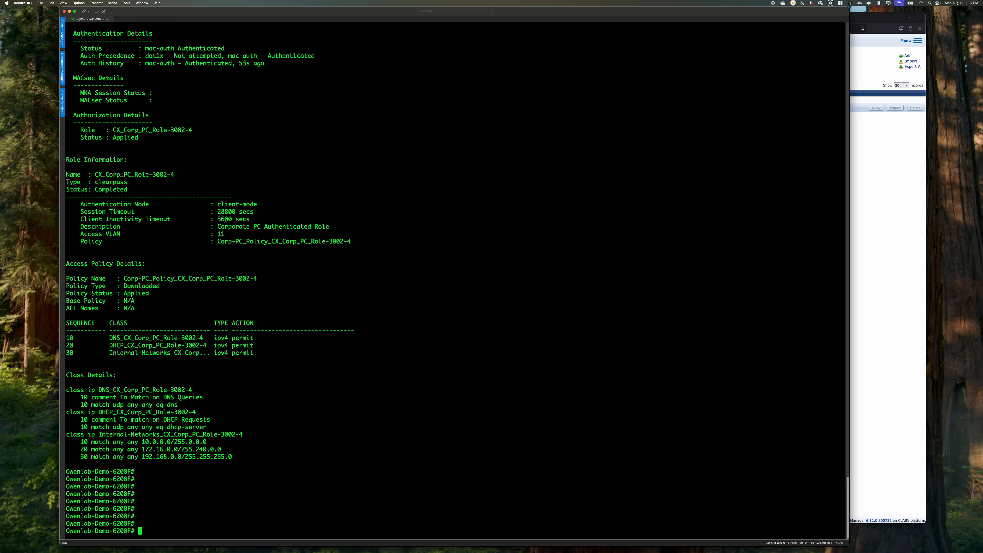
Switch to ClearPass, open the attributes of profile CX_Corp_PC_Role and add entry 40 for class ip IP-ANY-ANY with a cir action to Corp-PC_Policy
mouse_move(446, 545)
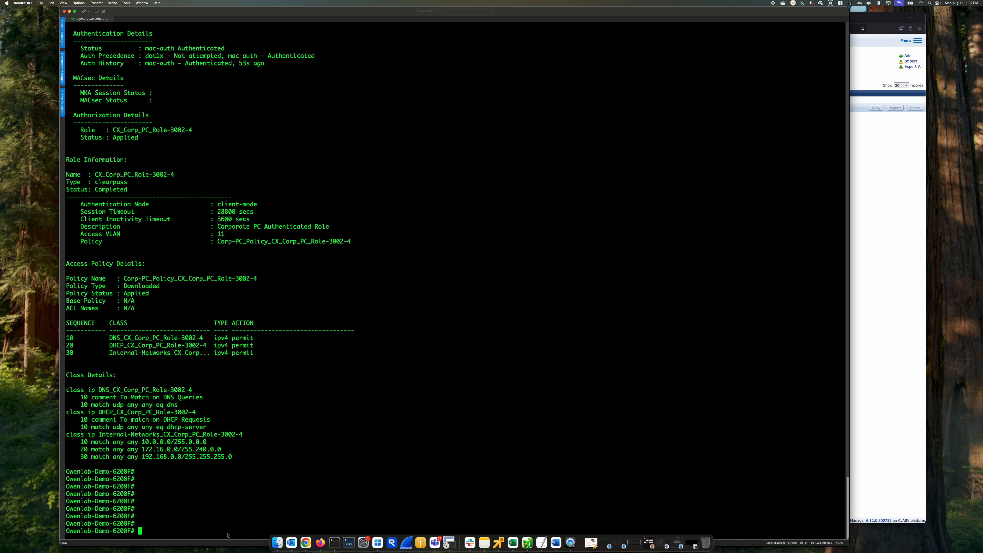
left_click(862, 280)
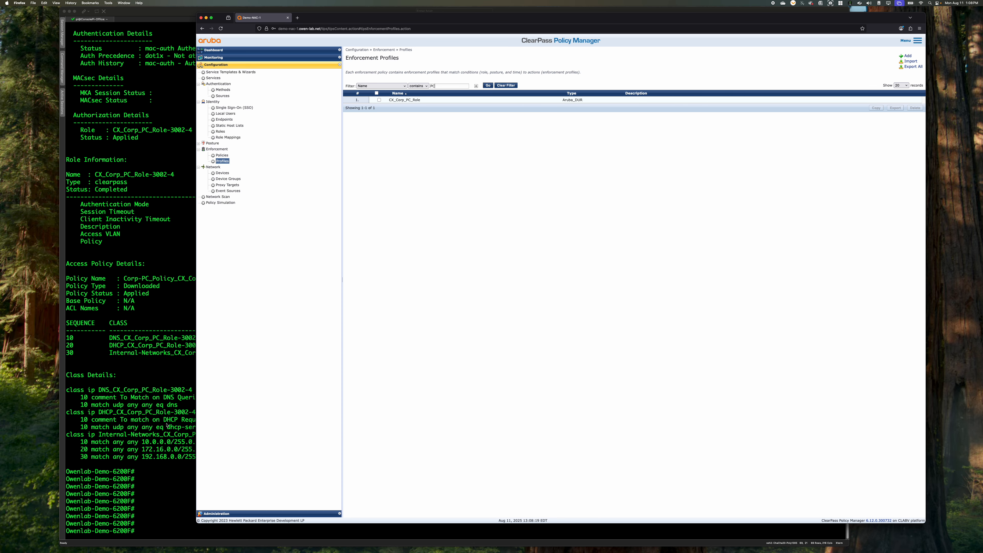
left_click(616, 100)
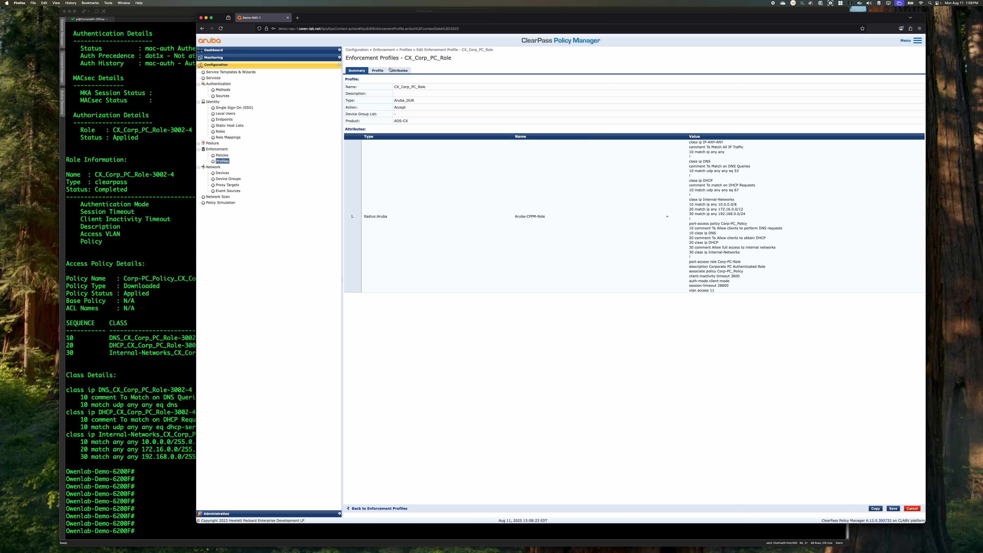
left_click(403, 71)
left_click(759, 108)
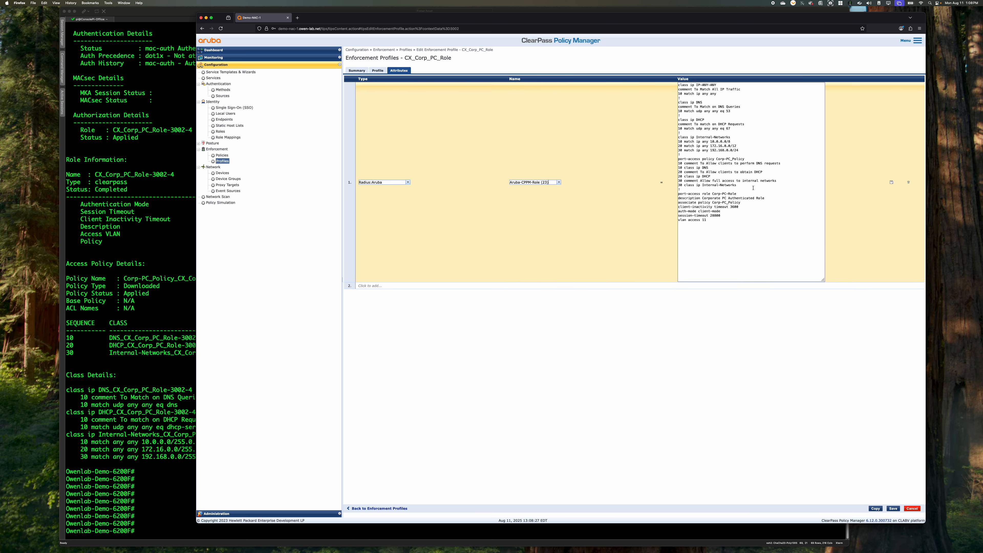
left_click(753, 185)
key("Return")
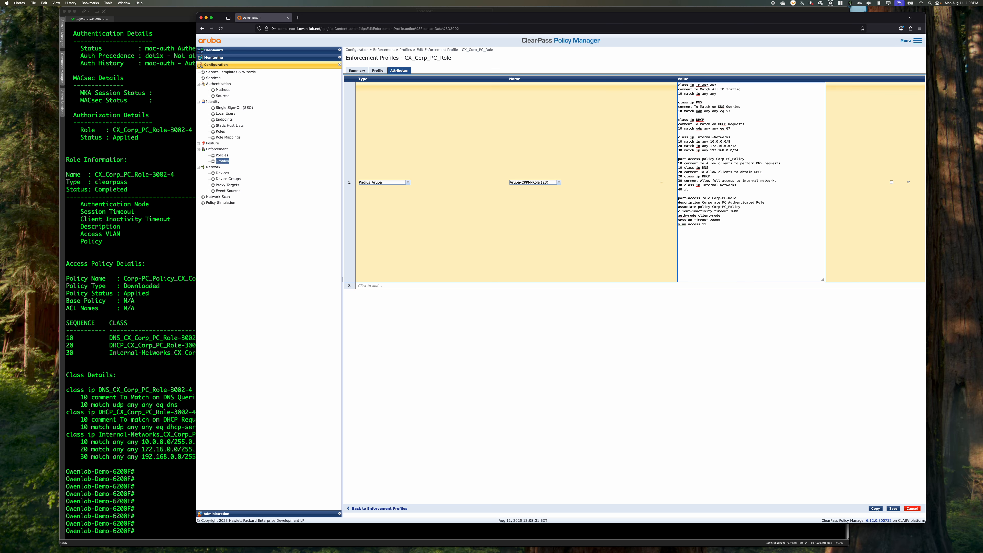
type("40 xl")
key("BackSpace")
type("-ANY-ANY action cir 50000")
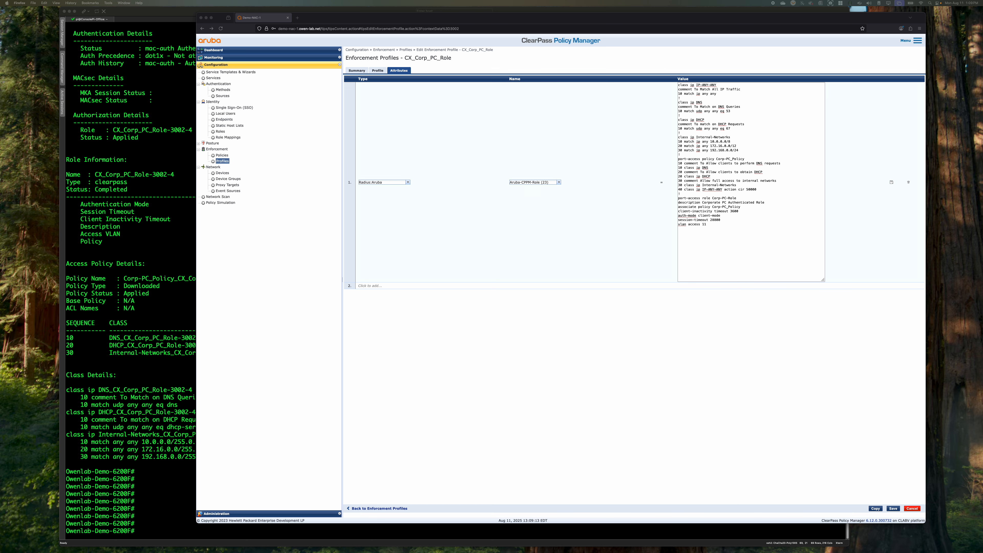
Change entry 40 of Corp-PC_Policy to "40 class ip IP-ANY-ANY action drop" and save the profile
left_click(716, 204)
left_click_drag(757, 190, 531, 188)
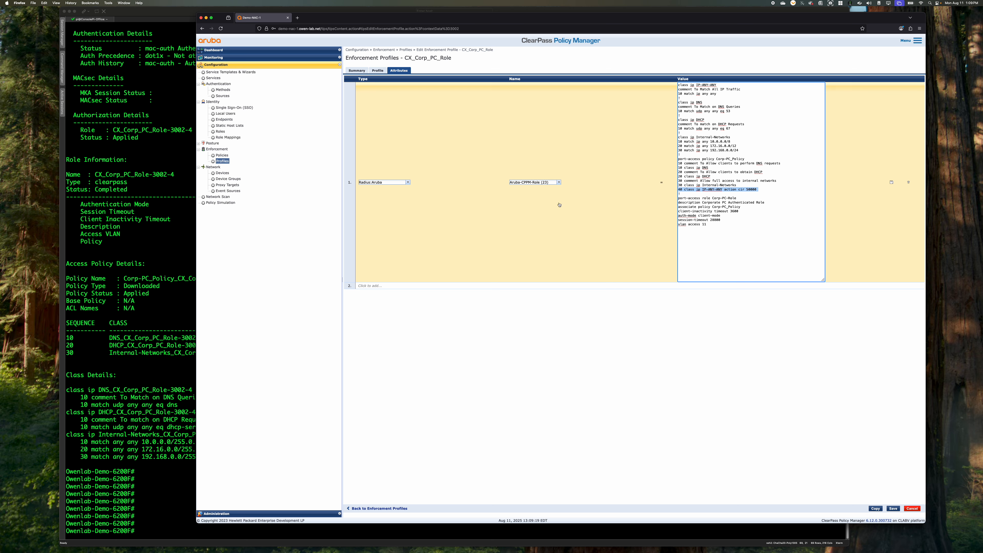
key("Right")
type("io")
left_click(893, 509)
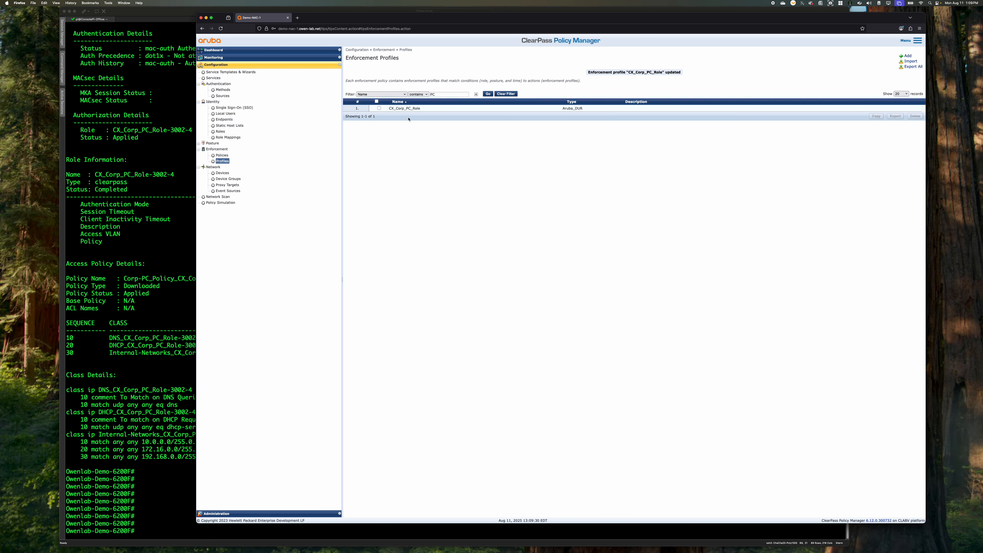
Return to the switch terminal, shut and re-enable interfaces 1/1/11-1/1/12 to force reauthentication, and leave configuration mode
left_click(121, 395)
type("conf t")
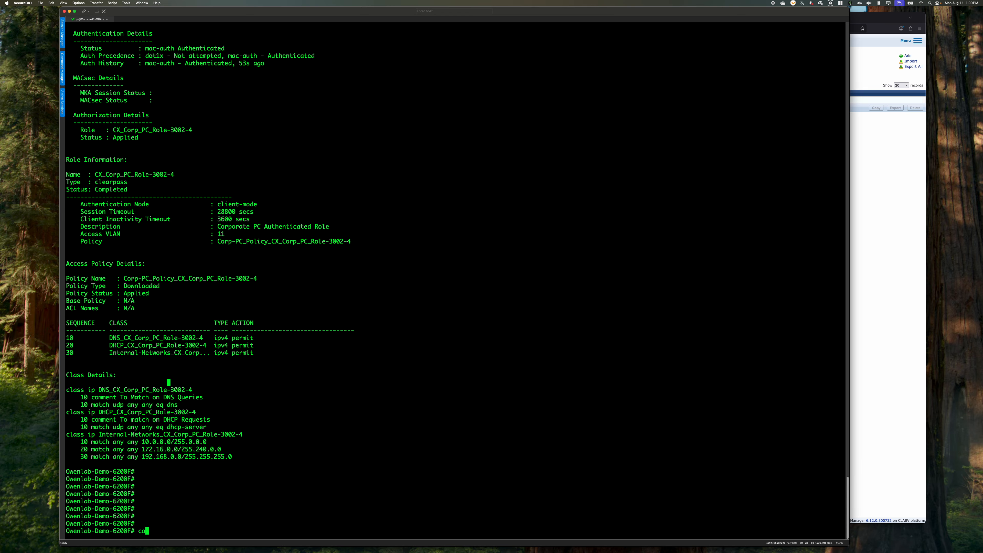
key("Return")
type("int 1/1/1")
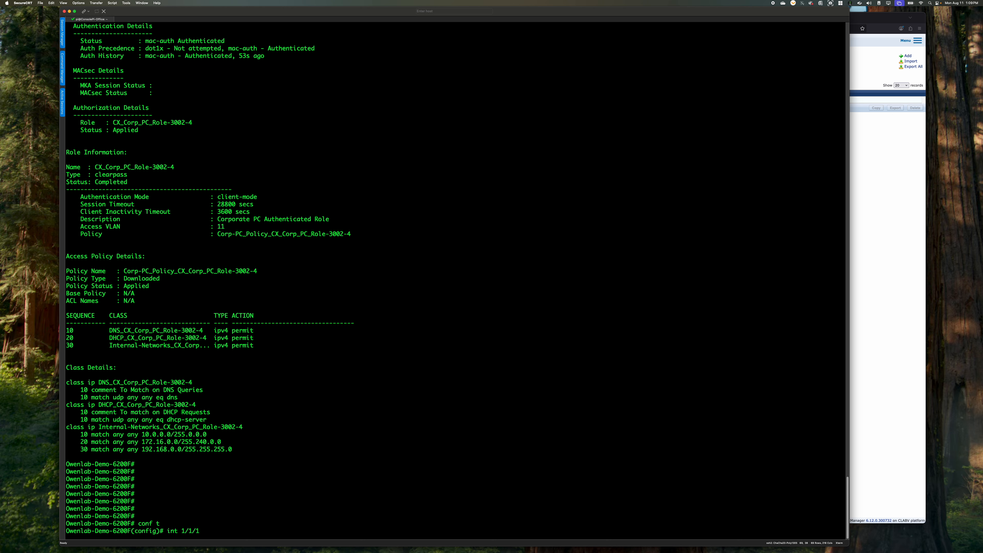
type("1-1/1/12")
key("Return")
type("shut")
key("Return")
type("no shut")
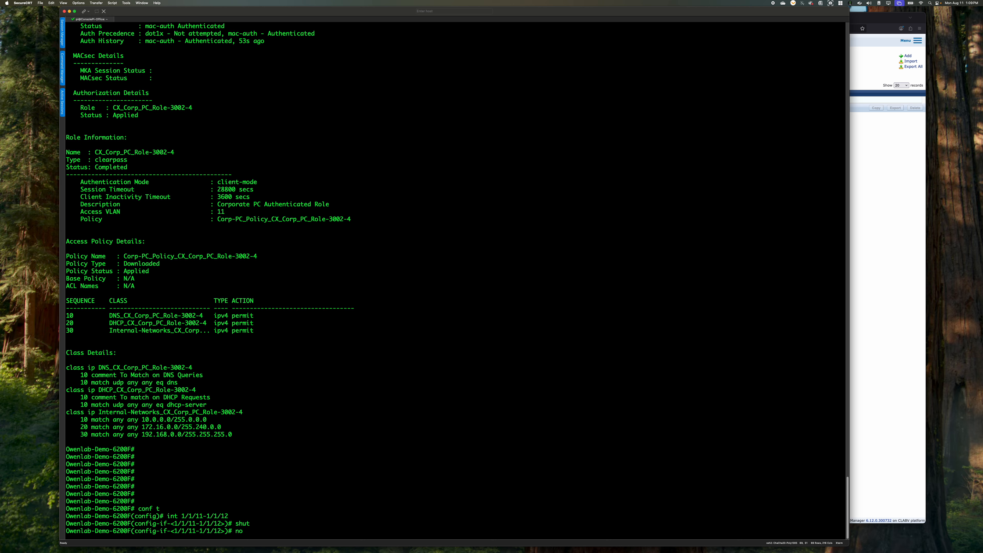
key("Return")
type("end")
key("Return")
Show the detailed port-access client status for interface 1/1/11 again, without an output filter, to check the reauthenticated client
type("sh port-access clients interface 1/1/11 detail ")
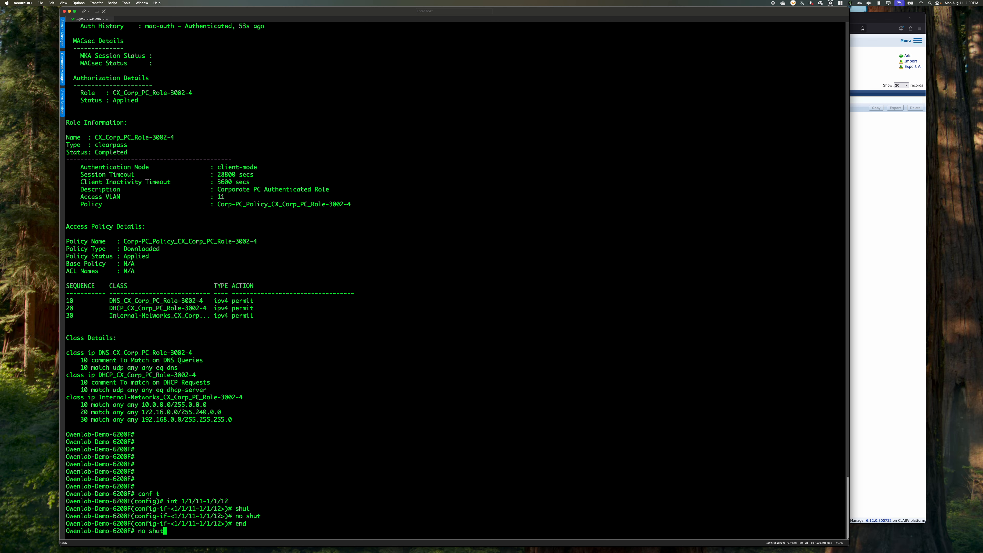
type("| i")
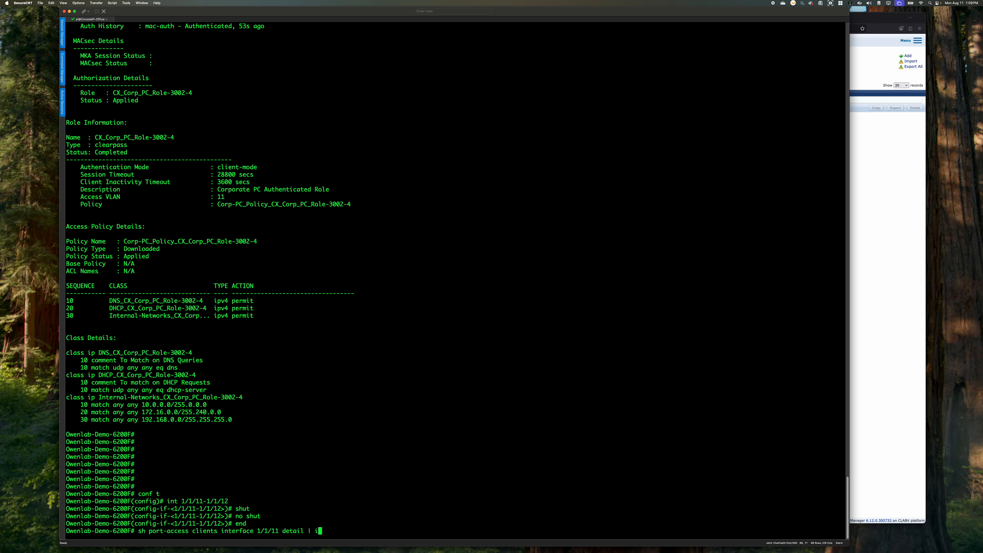
key("BackSpace")
key("BackSpace")
key("BackSpace")
key("BackSpace")
key("Return")
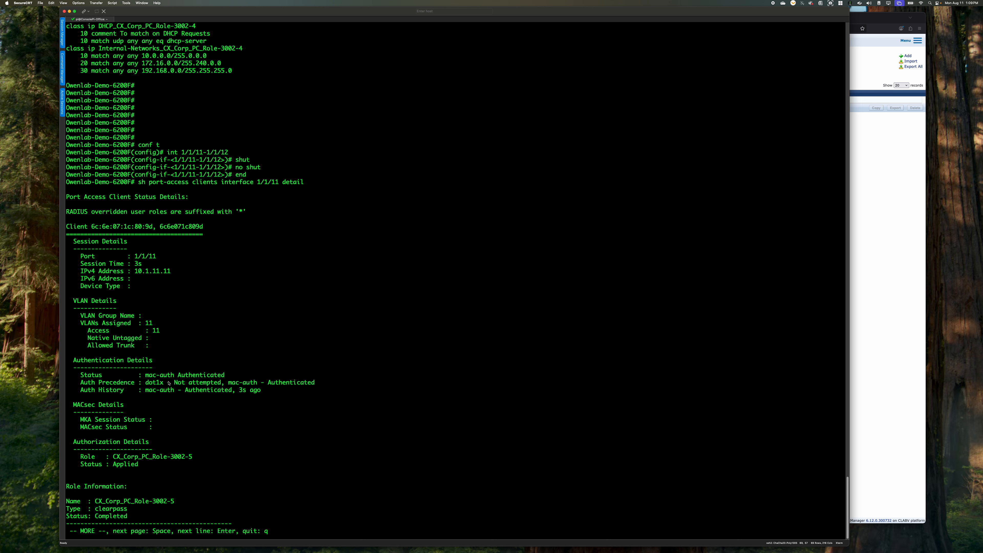
Highlight the Internal-Networks class name and the policy name in the previous client details to compare the role version suffix
scroll(188, 366, "up", 10)
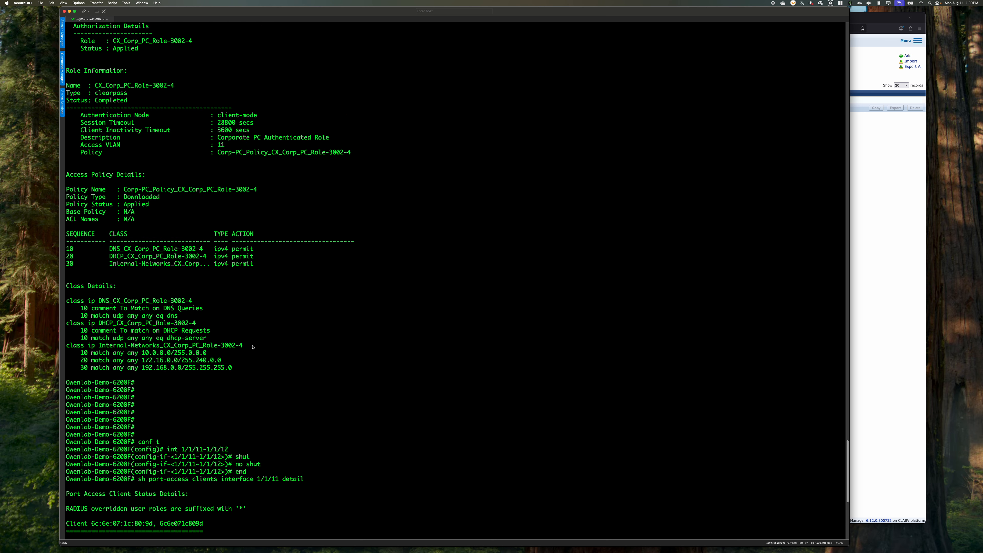
left_click_drag(254, 346, 67, 345)
left_click(265, 349)
left_click_drag(265, 350, 248, 353)
left_click(242, 349)
left_click_drag(273, 190, 124, 190)
scroll(200, 286, "down", 10)
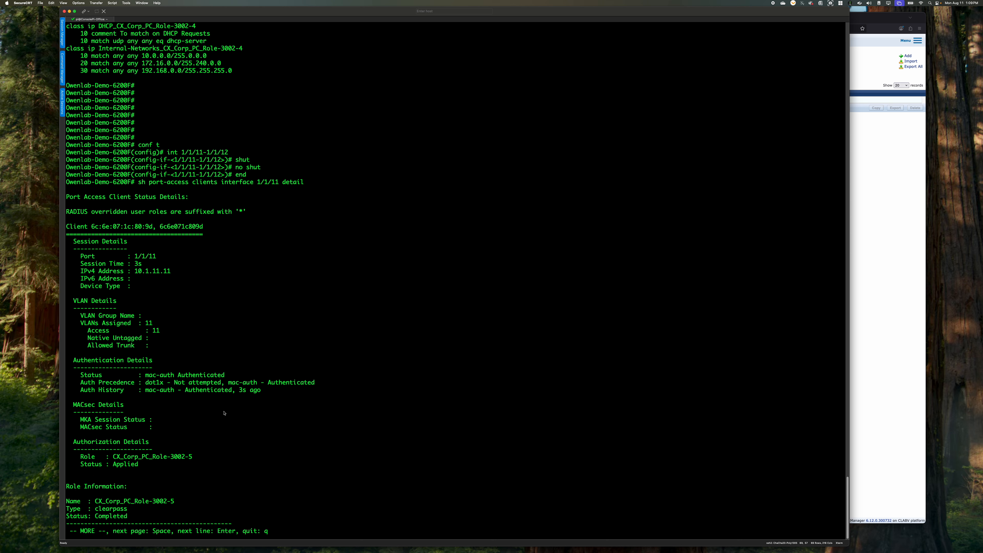
Highlight the role under Authorization Details in the latest output and page on to the rest of the role information
left_click_drag(193, 457, 114, 457)
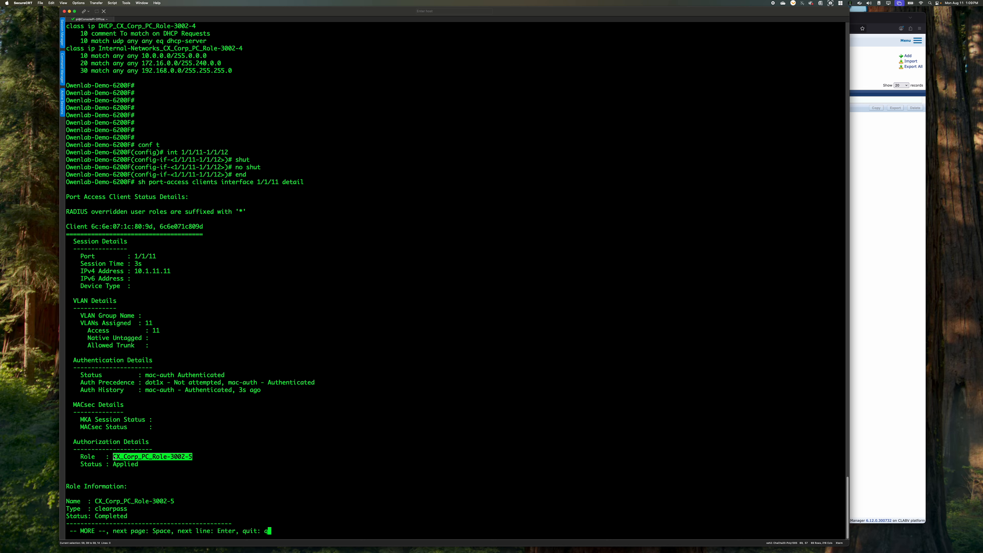
left_click(234, 454)
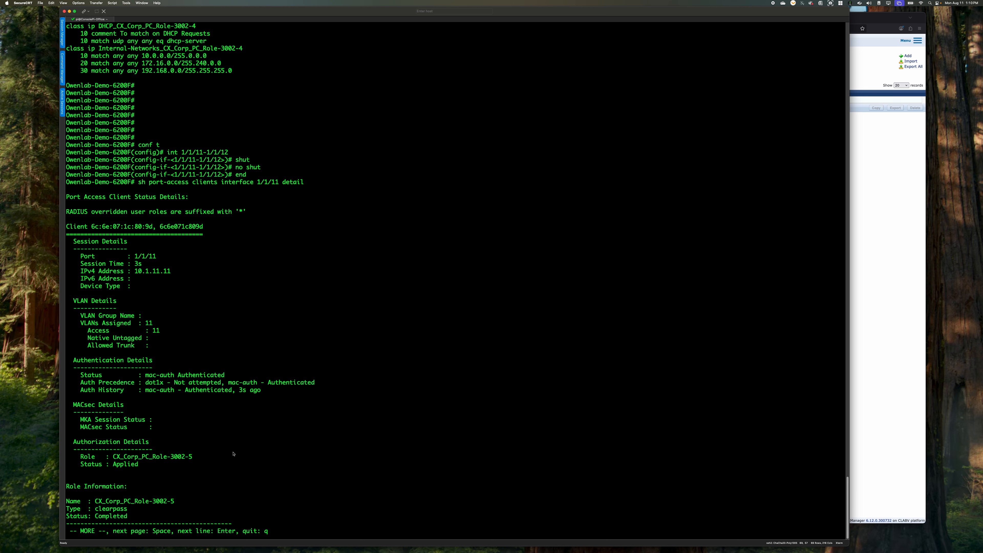
key("space")
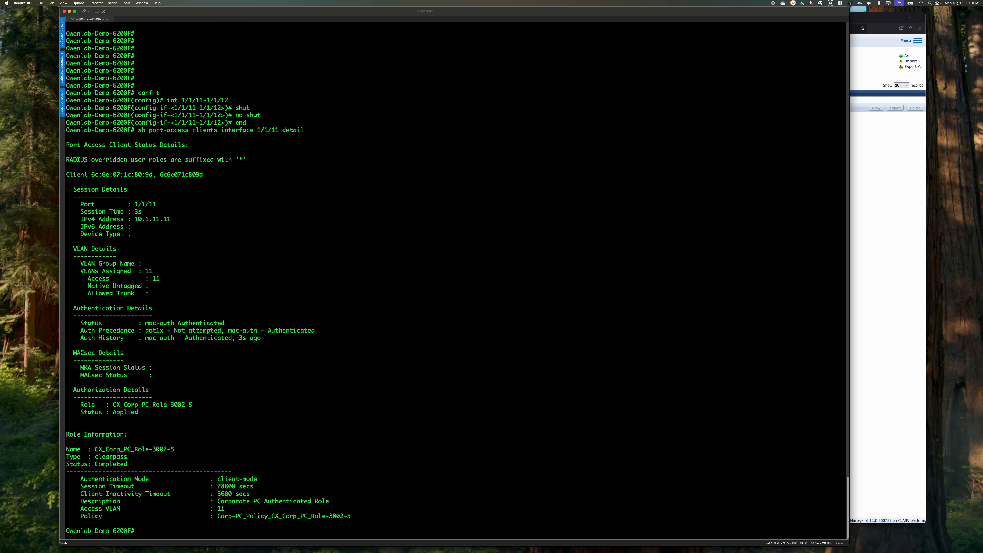